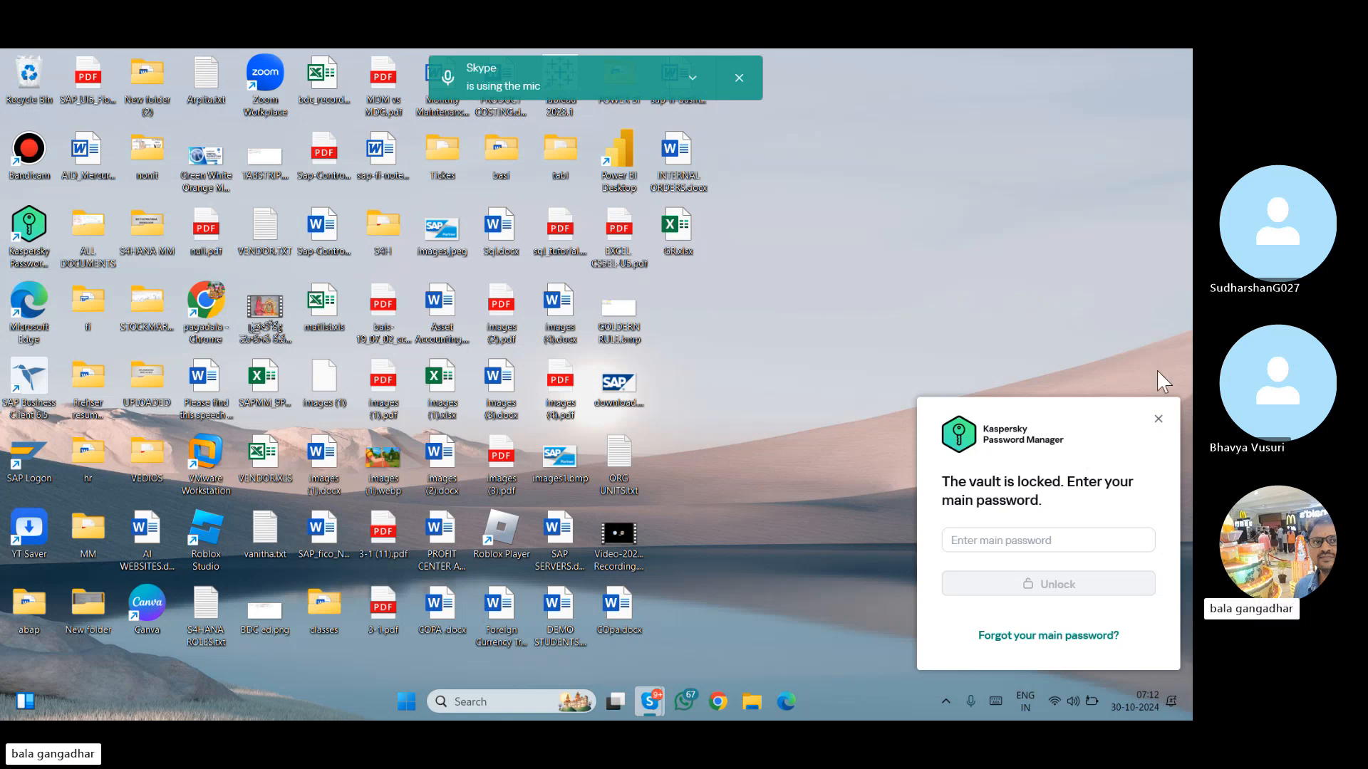
Dismiss the password manager and microphone pop-ups, and open the BALAECC connection in SAP Logon.
click(1158, 418)
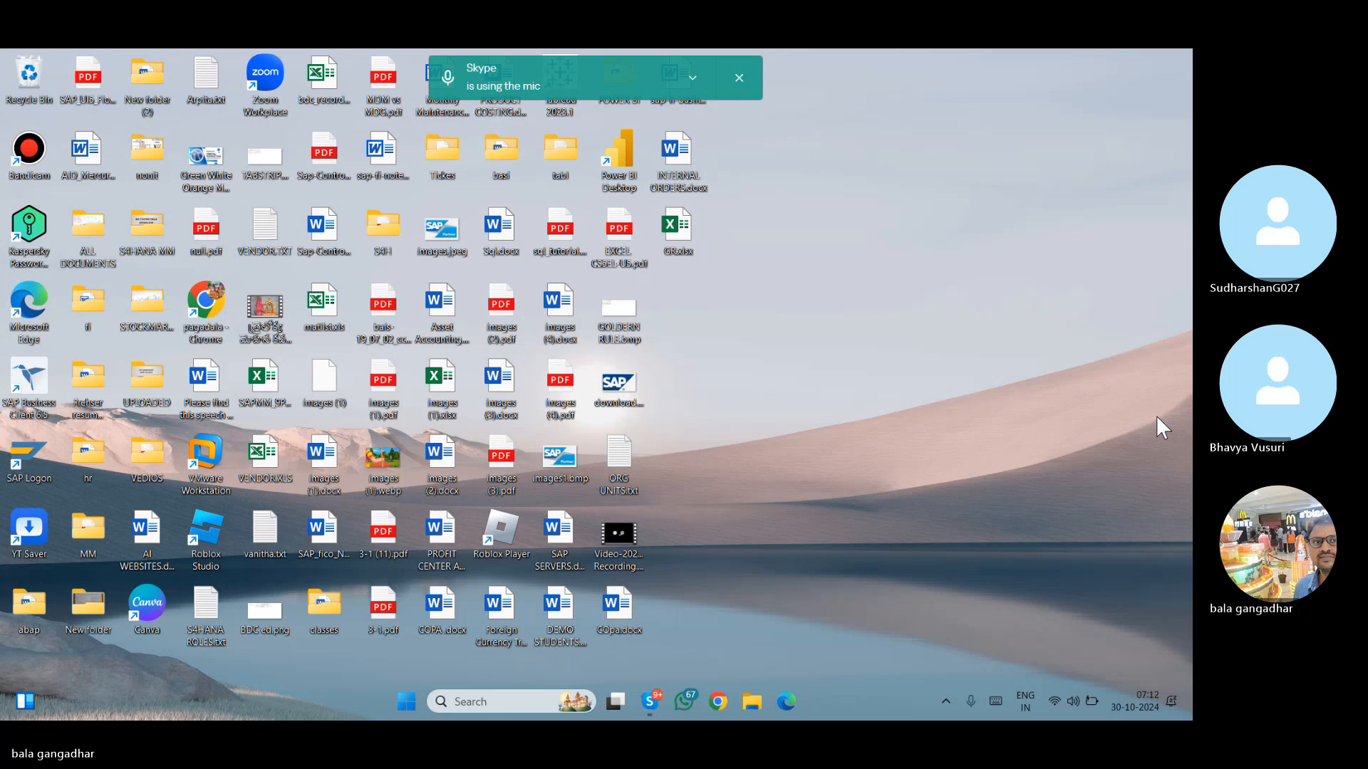
click(739, 79)
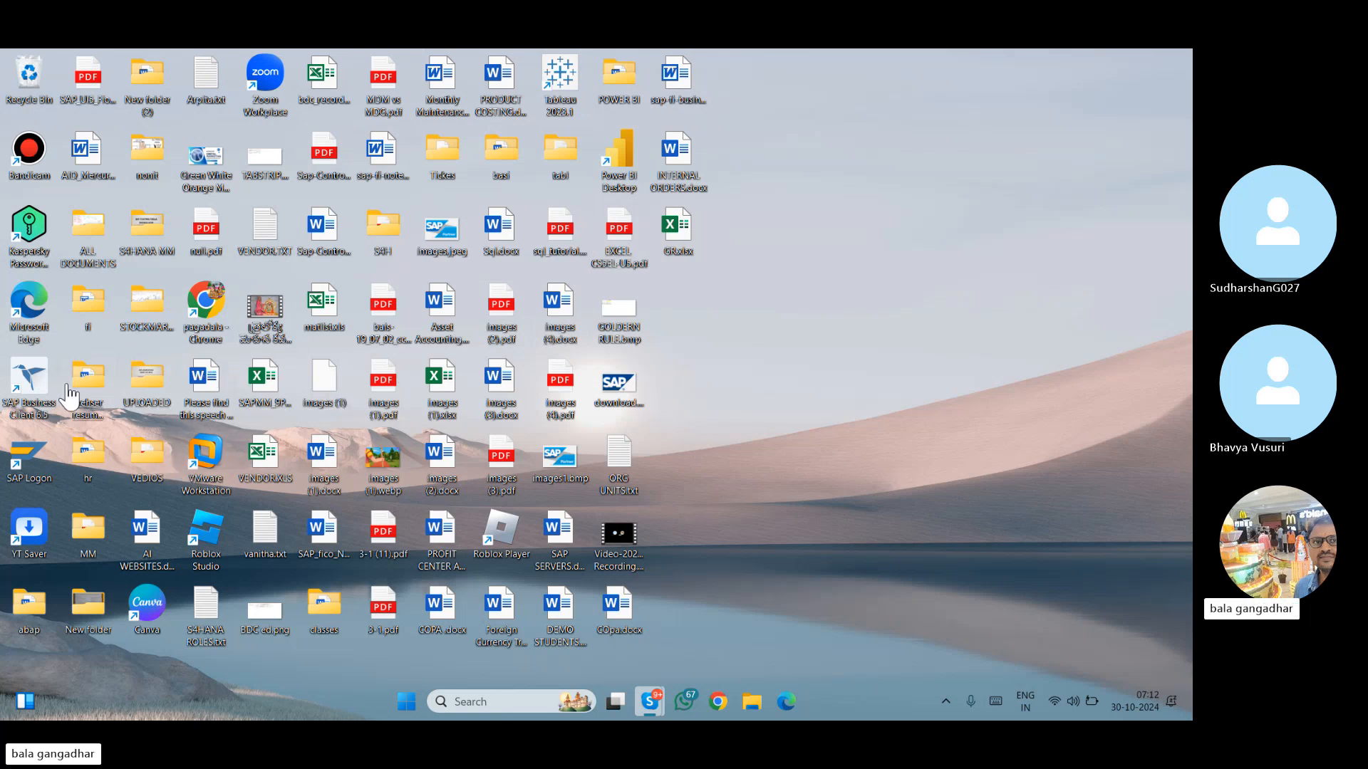
click(39, 456)
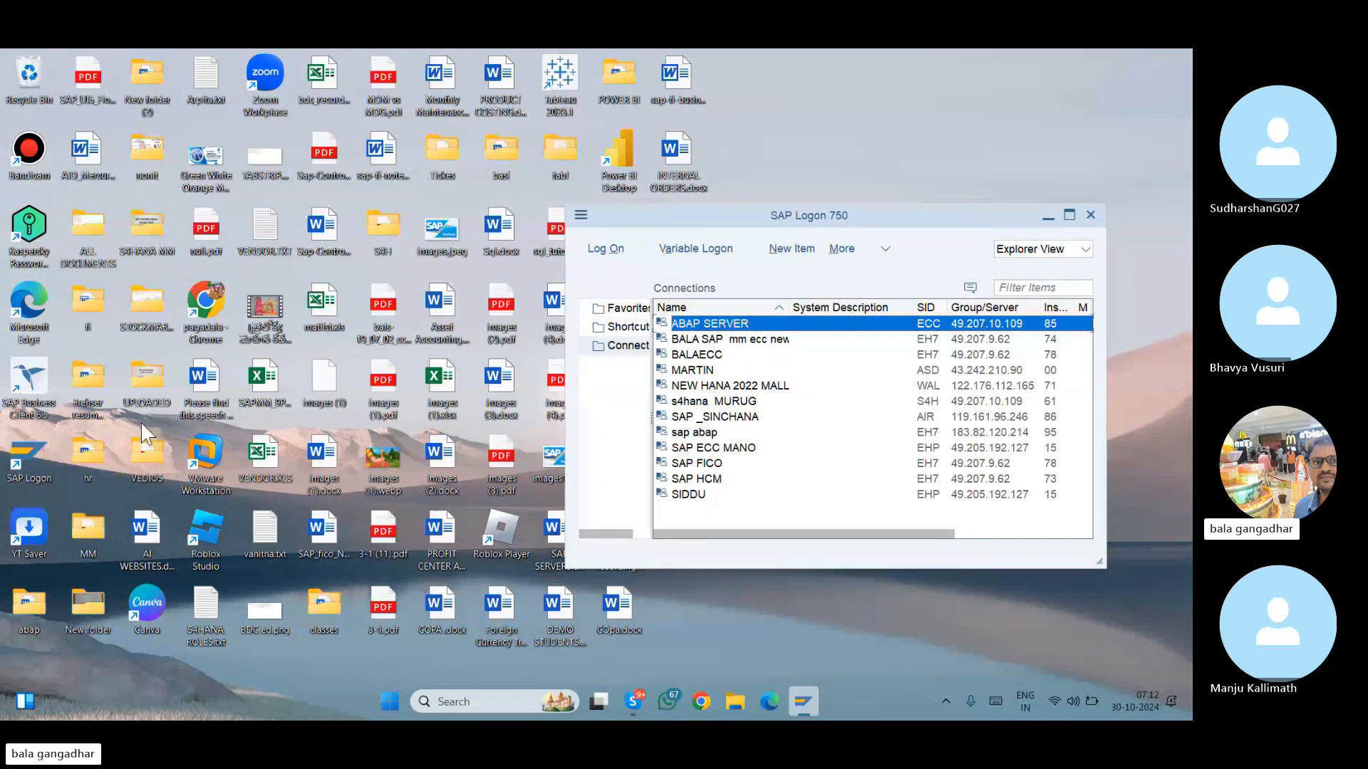
click(688, 356)
double_click(688, 356)
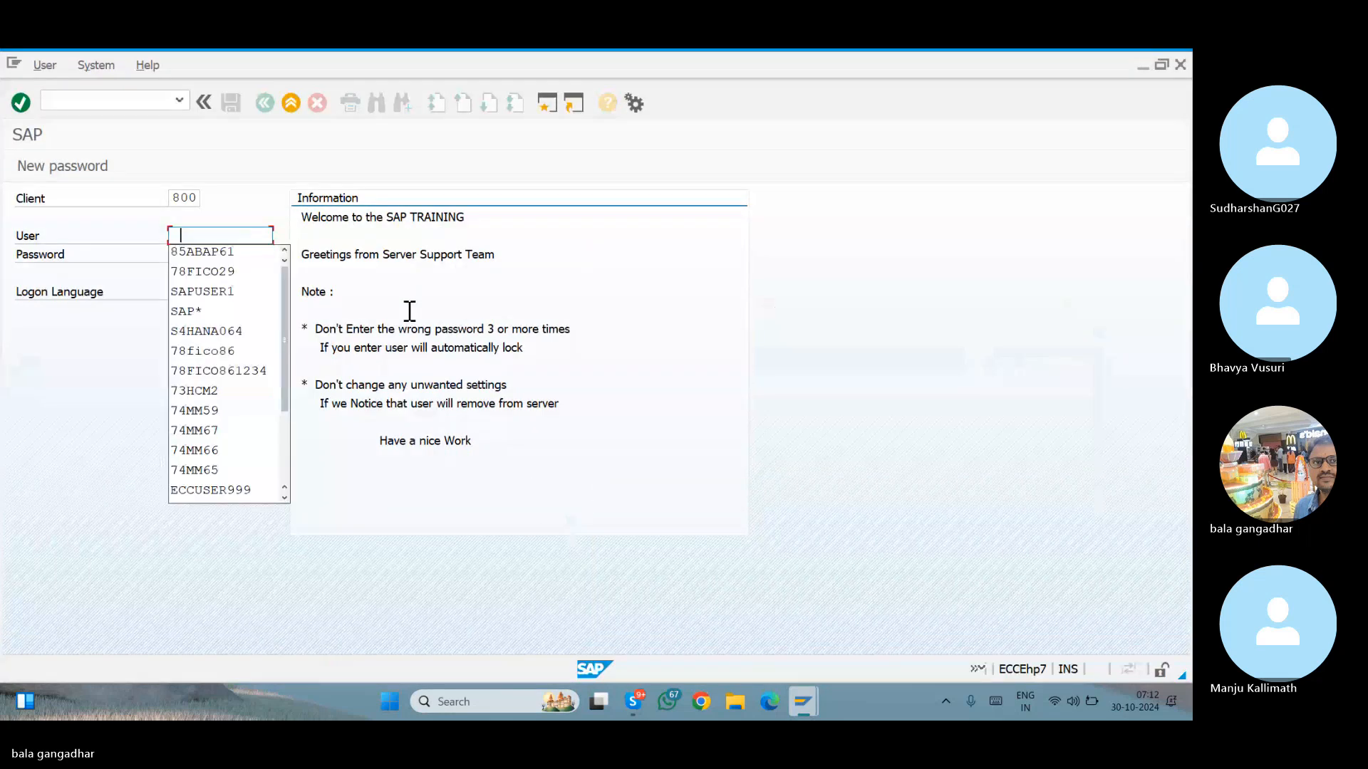
Log on to client 800 with the saved FICO user ID and the account password.
click(244, 273)
click(228, 256)
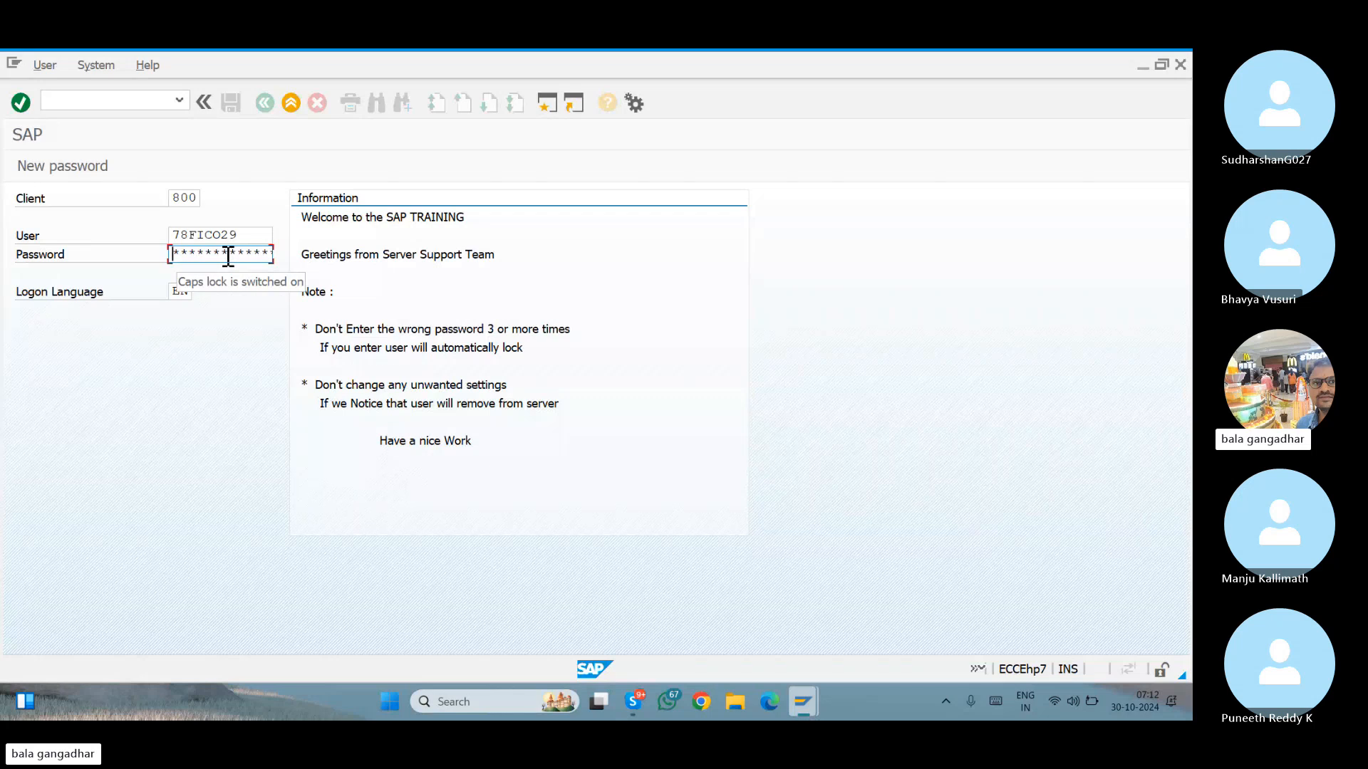
text(*)
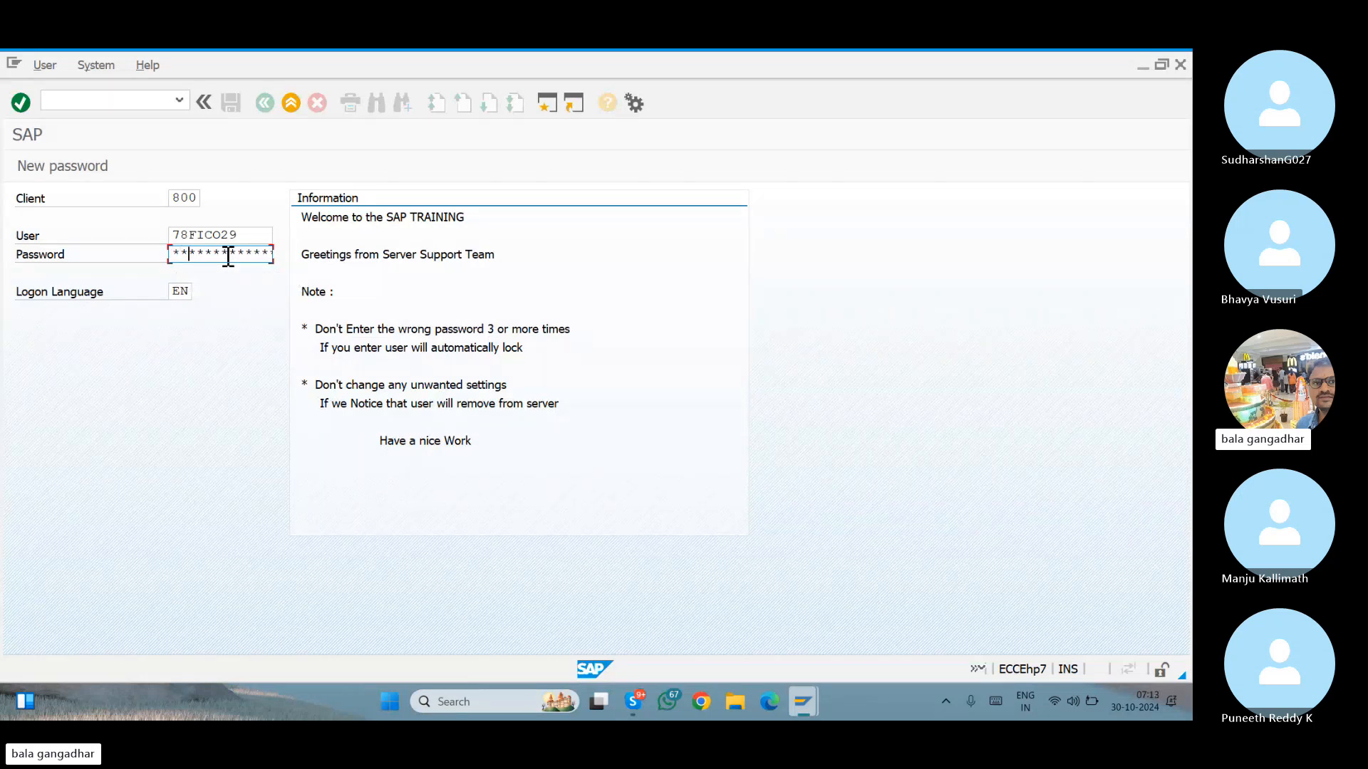
text(****)
key(Return)
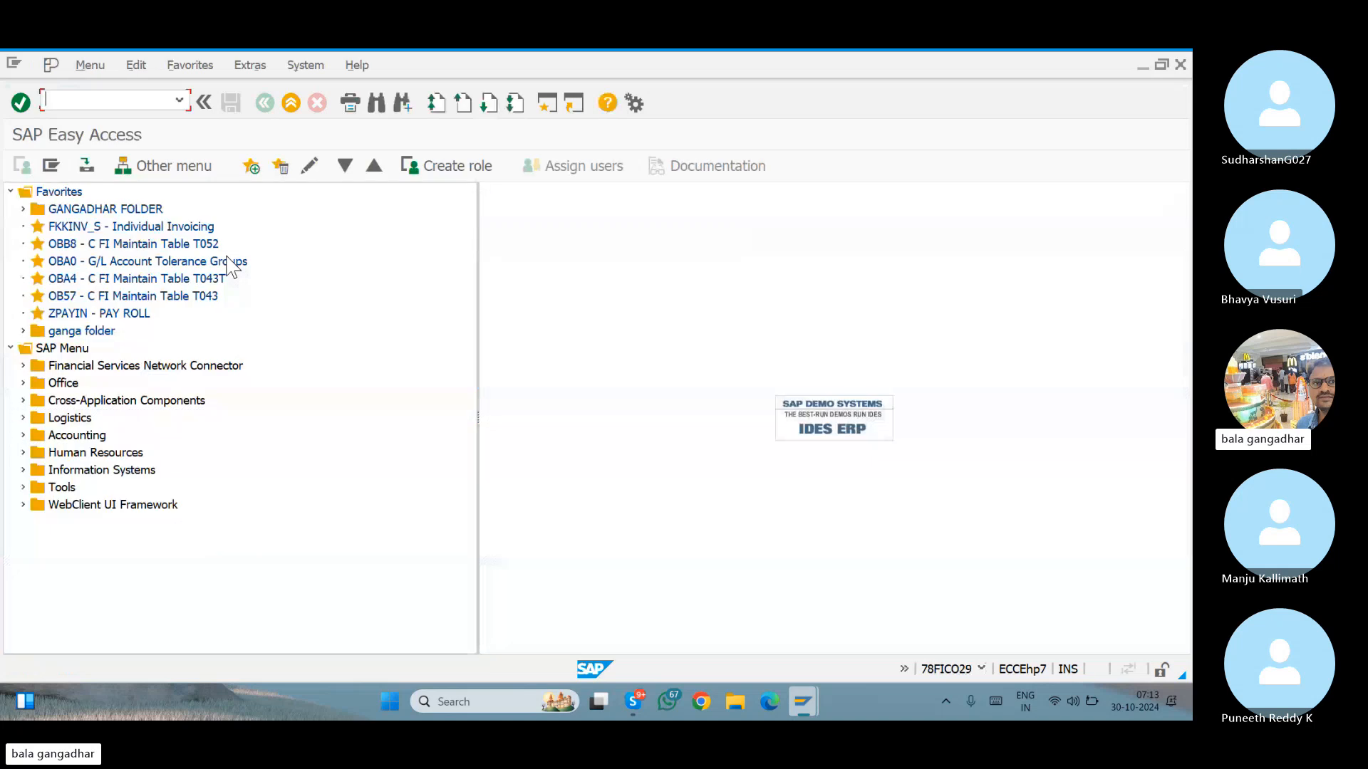
Run transaction XK01 and examine the Vendor, Company Code, Purchasing Organization and Account group fields.
text(XK01)
key(Return)
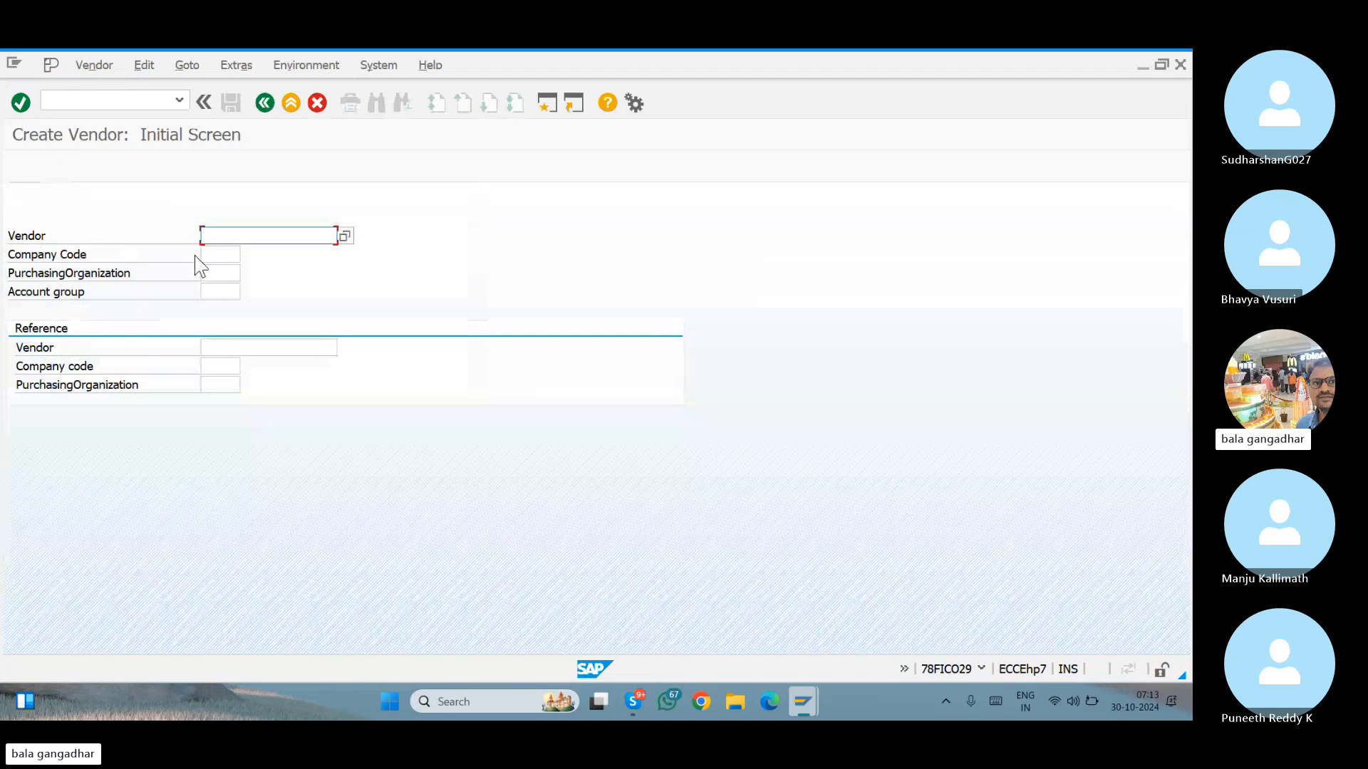
click(206, 255)
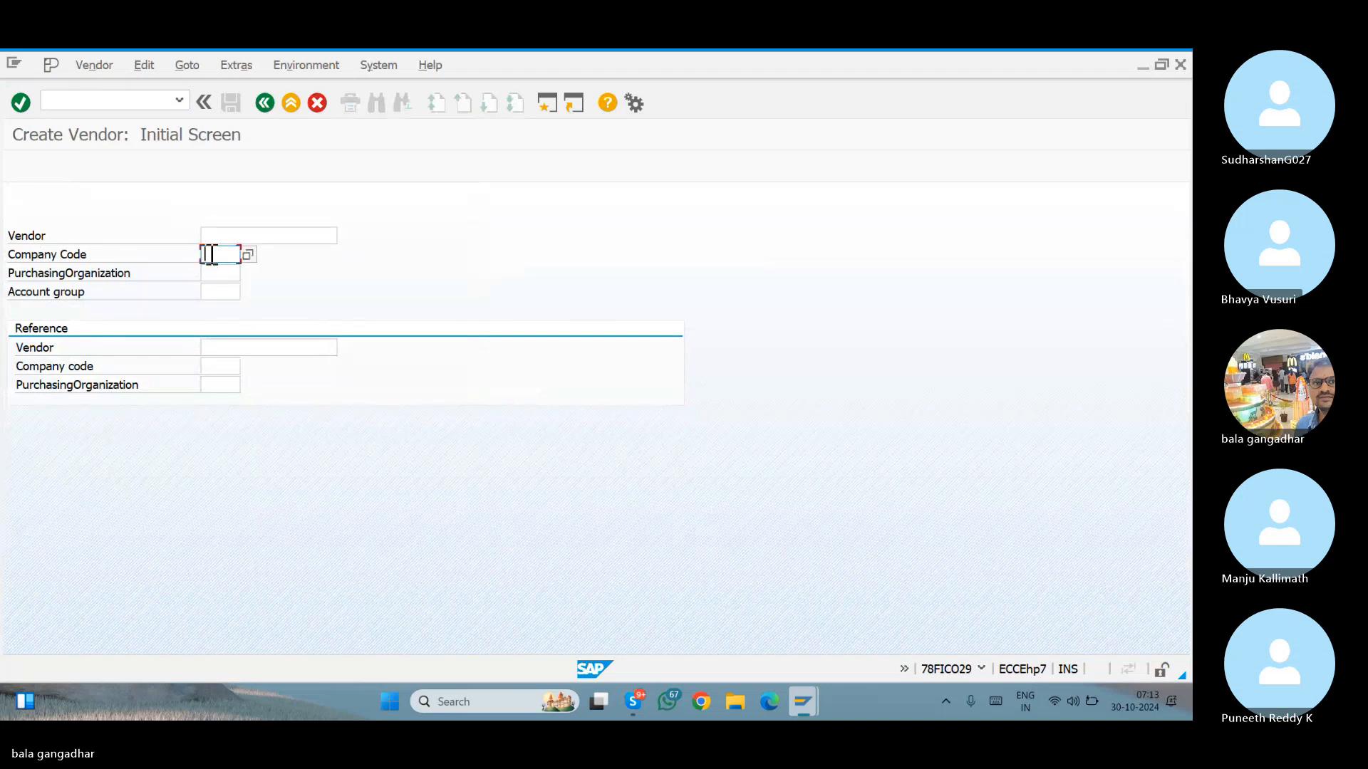
click(221, 273)
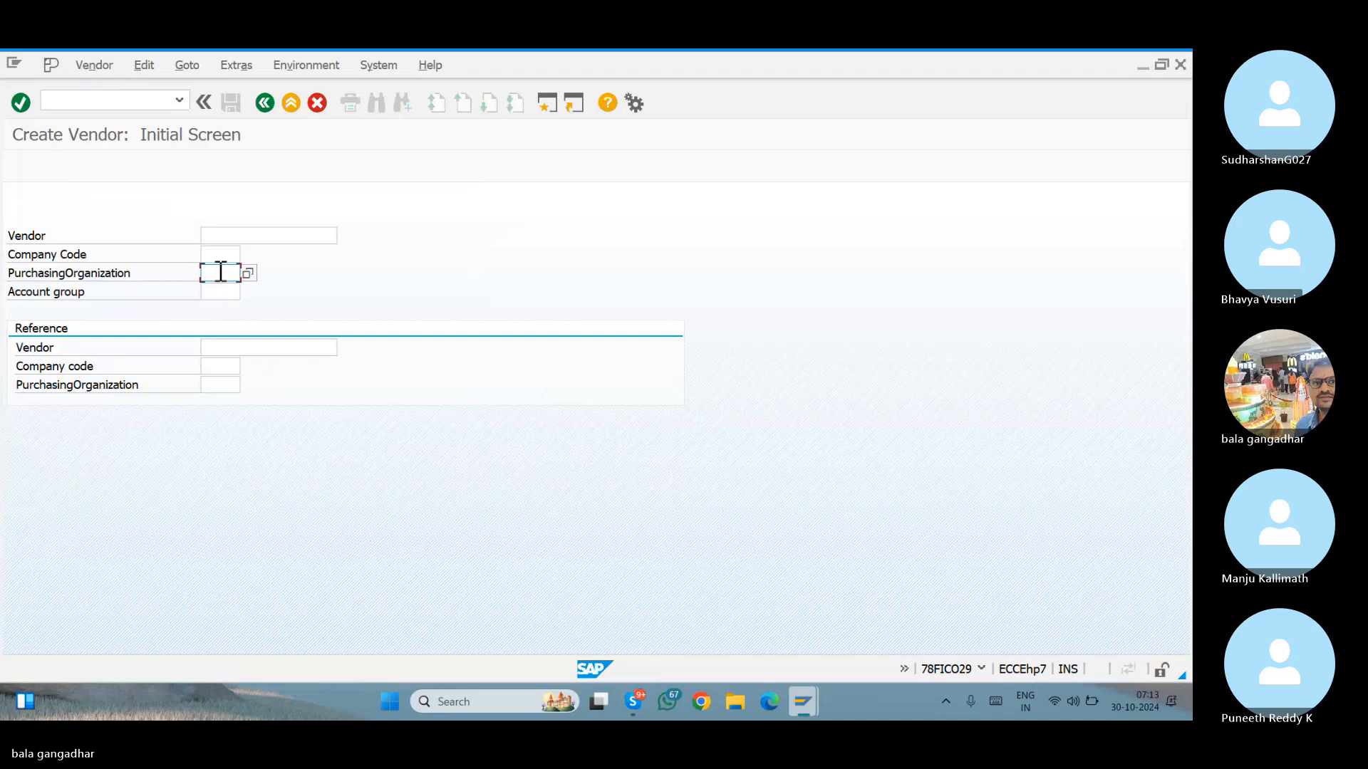
click(229, 287)
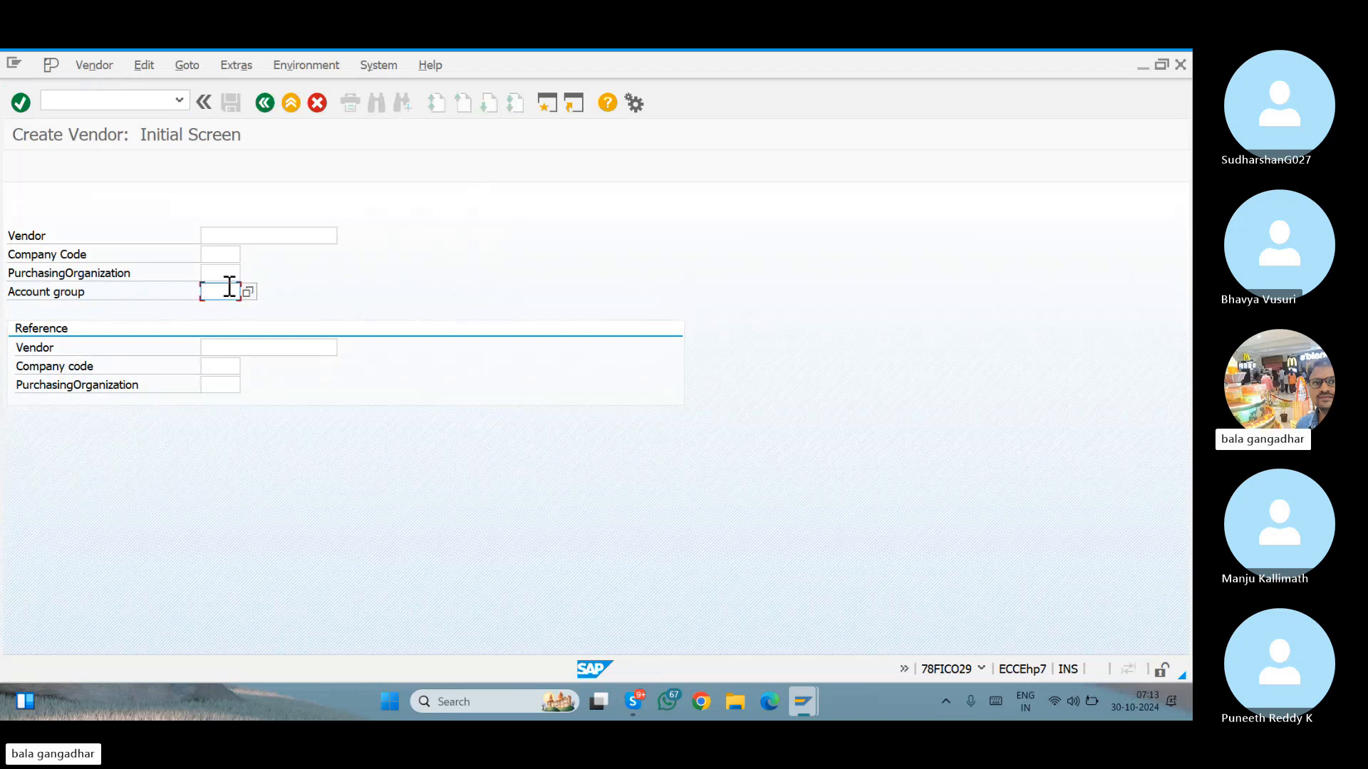
click(241, 239)
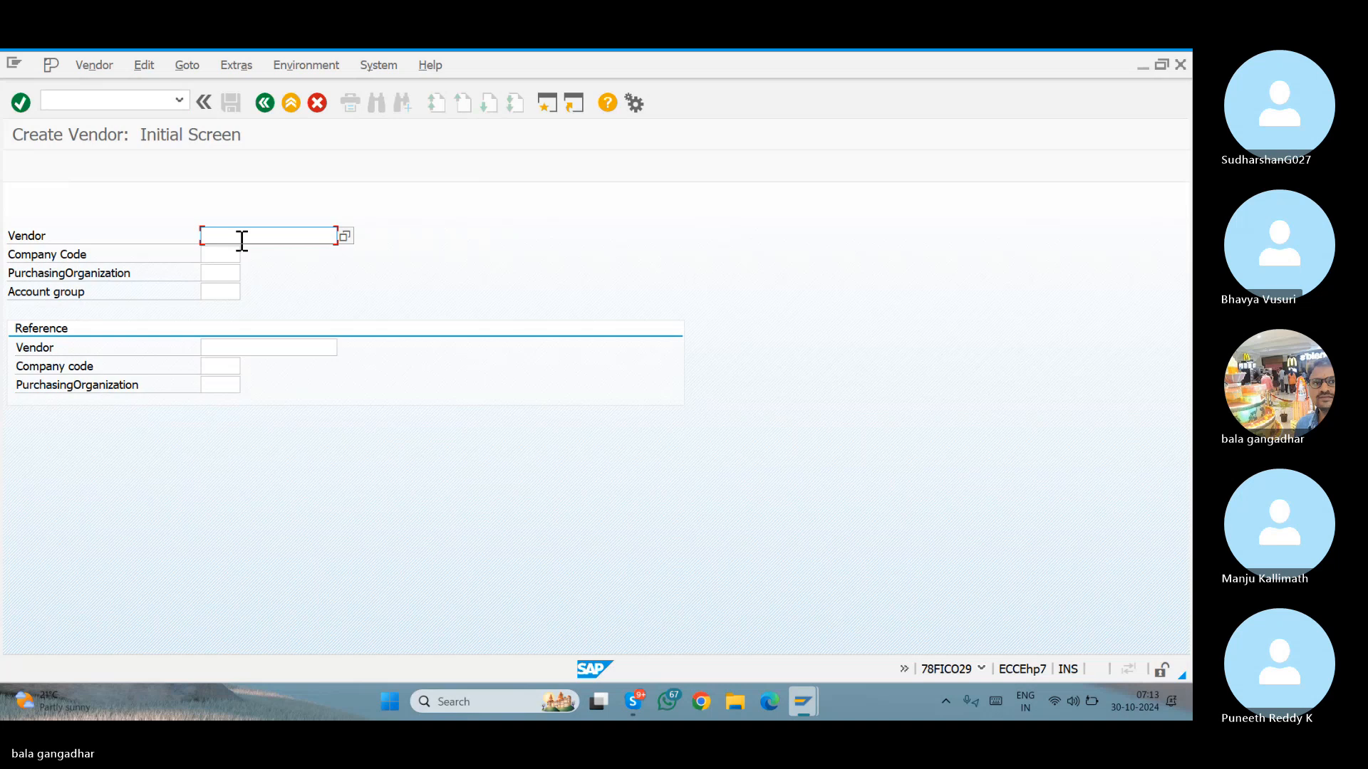
click(234, 285)
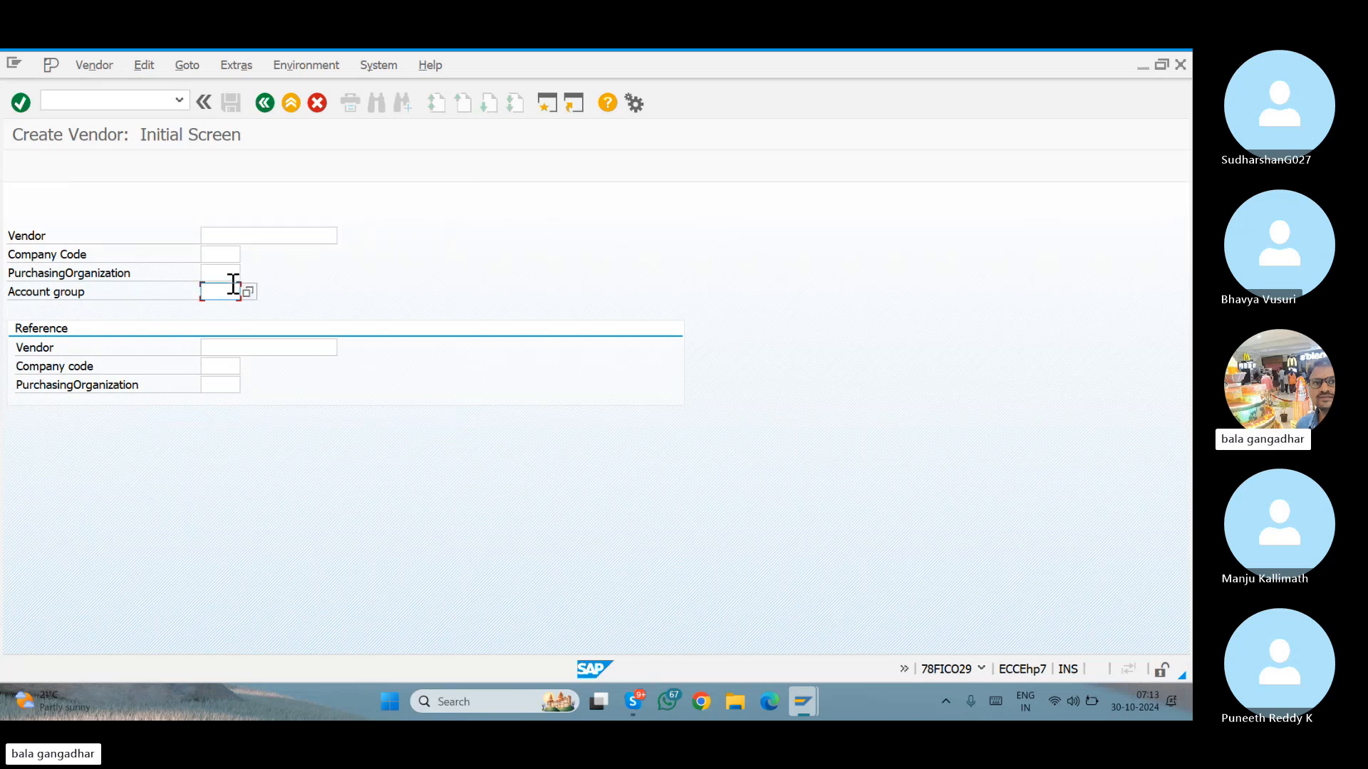
click(234, 242)
Start a new session, run transaction SPRO and display the SAP Reference IMG.
click(546, 103)
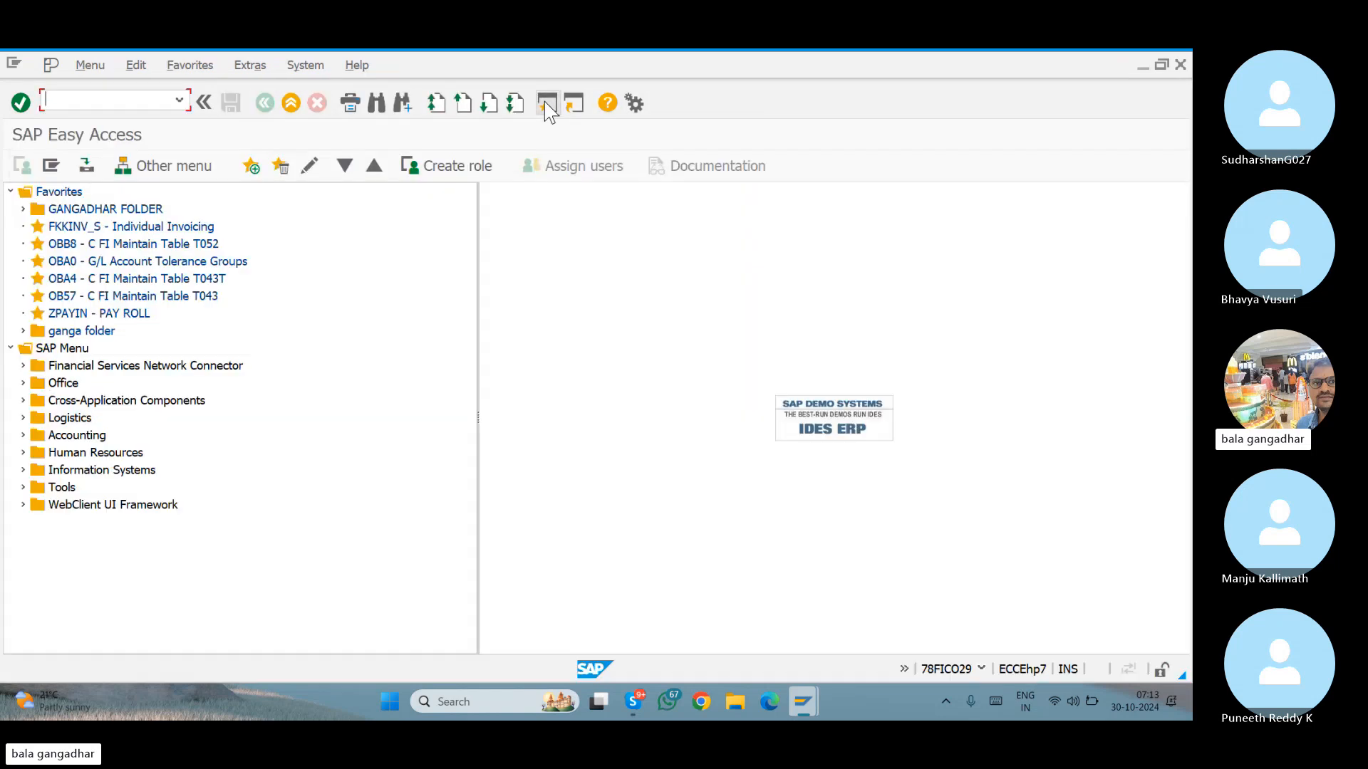
text(SPR)
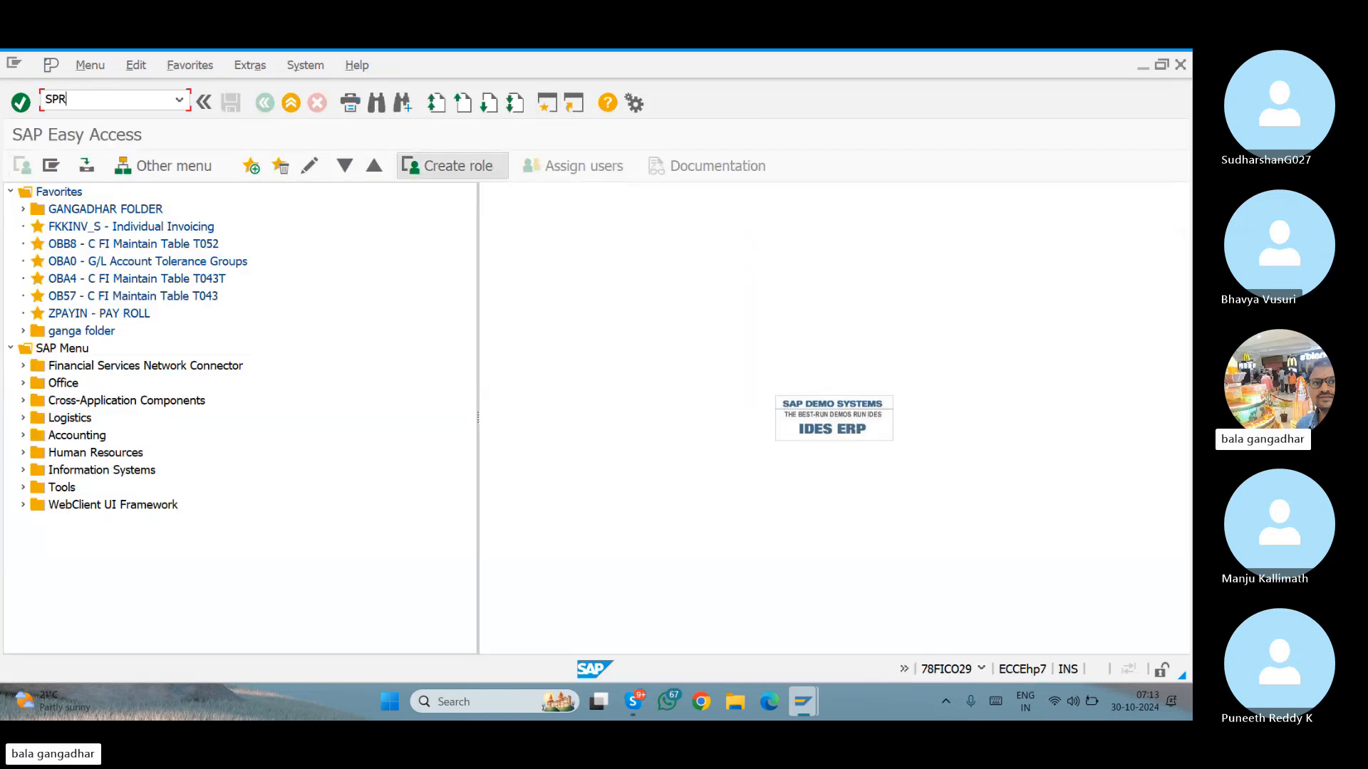
text(O)
key(Return)
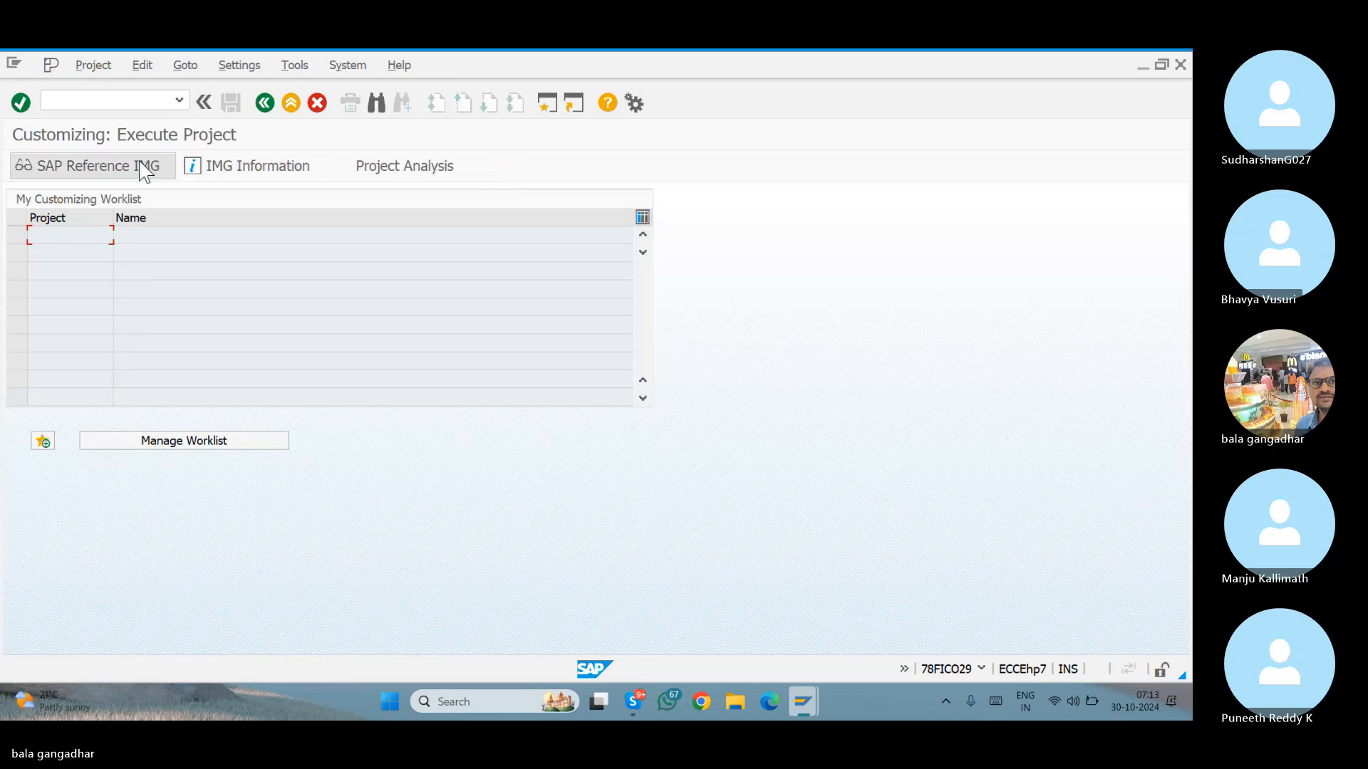
click(126, 167)
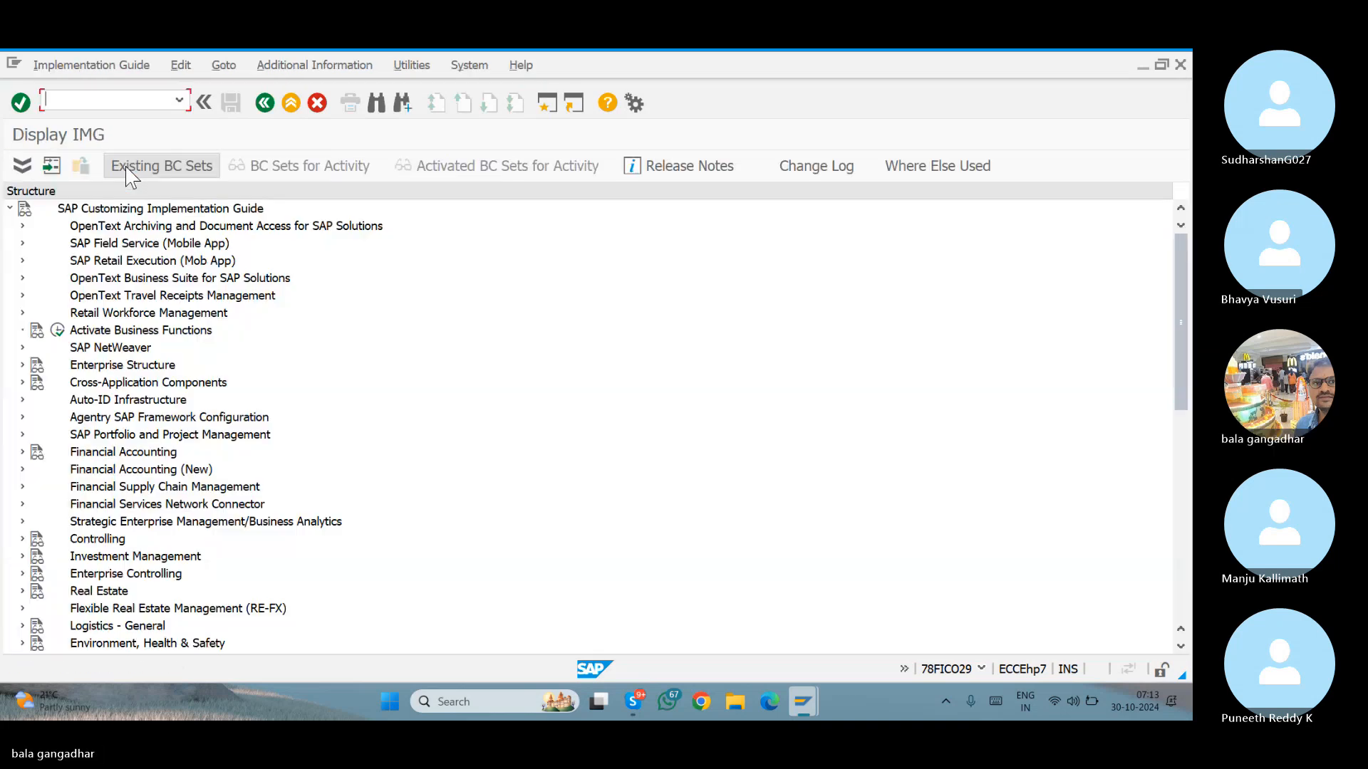
Expand the implementation guide under Logistics - General through Business Partner and Vendors to Control.
click(141, 557)
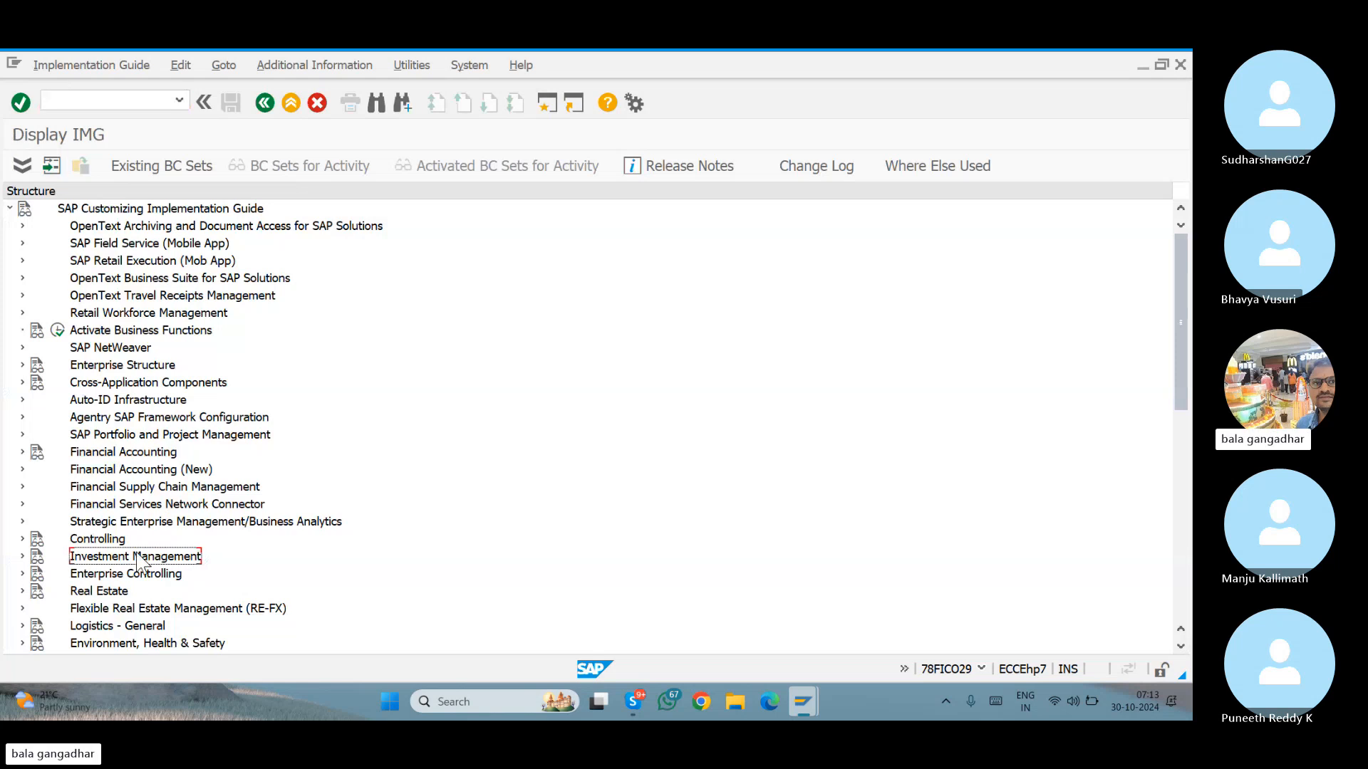
key(Down)
key(Down)
key(Down)
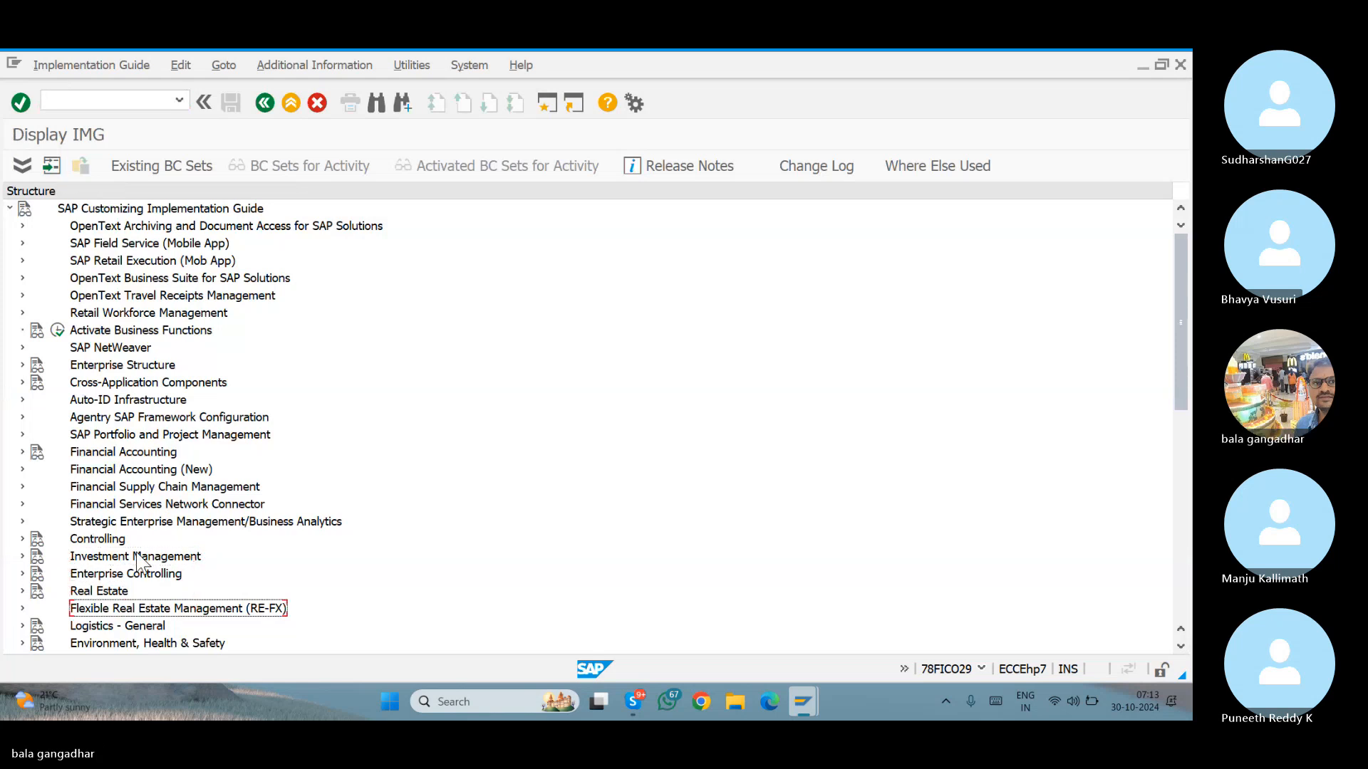
click(22, 625)
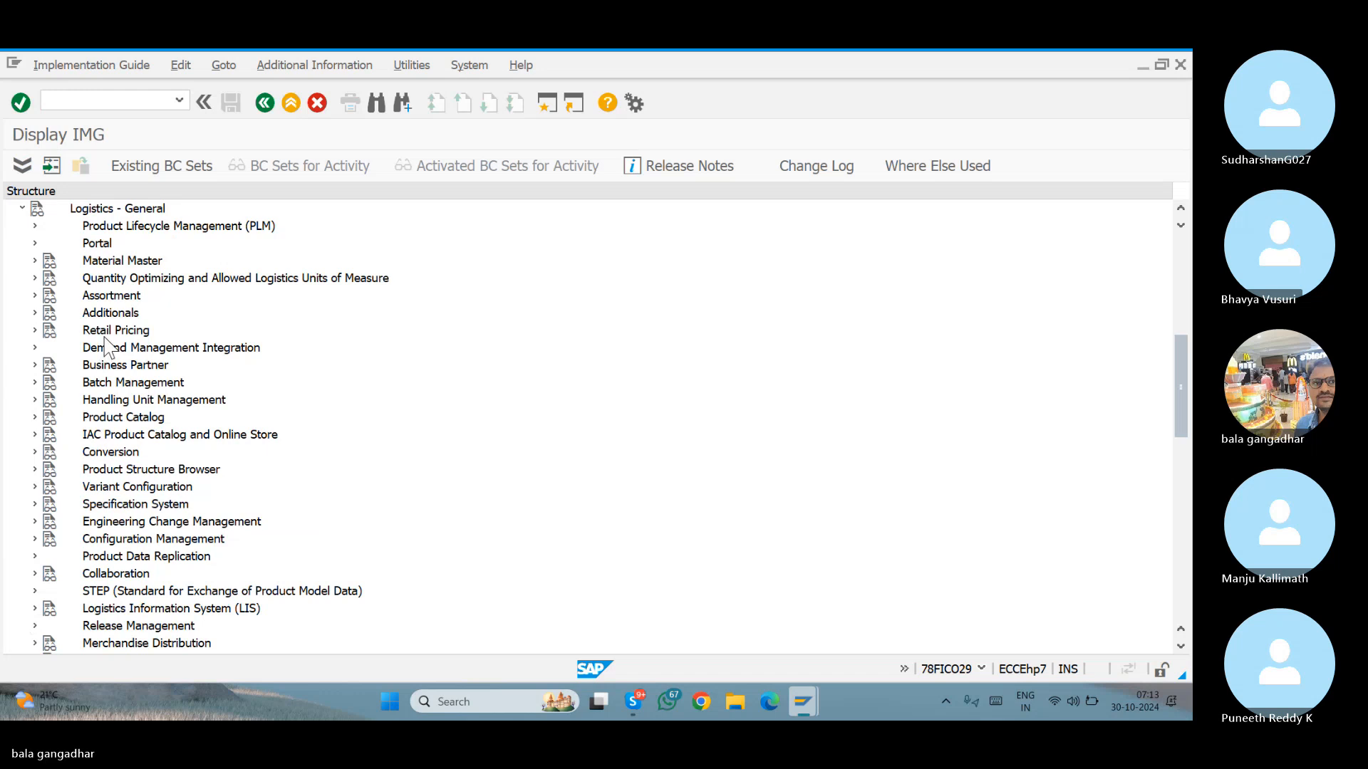
click(120, 209)
click(36, 365)
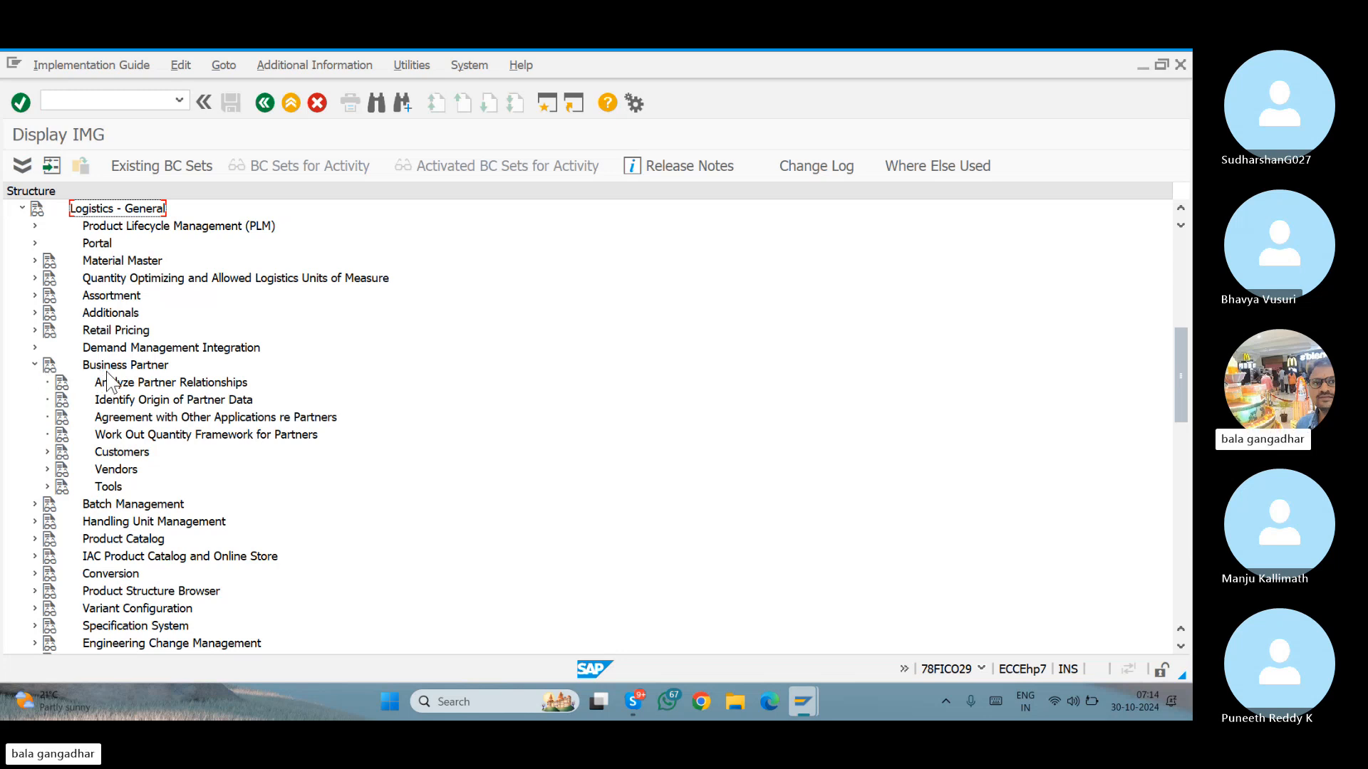
click(105, 473)
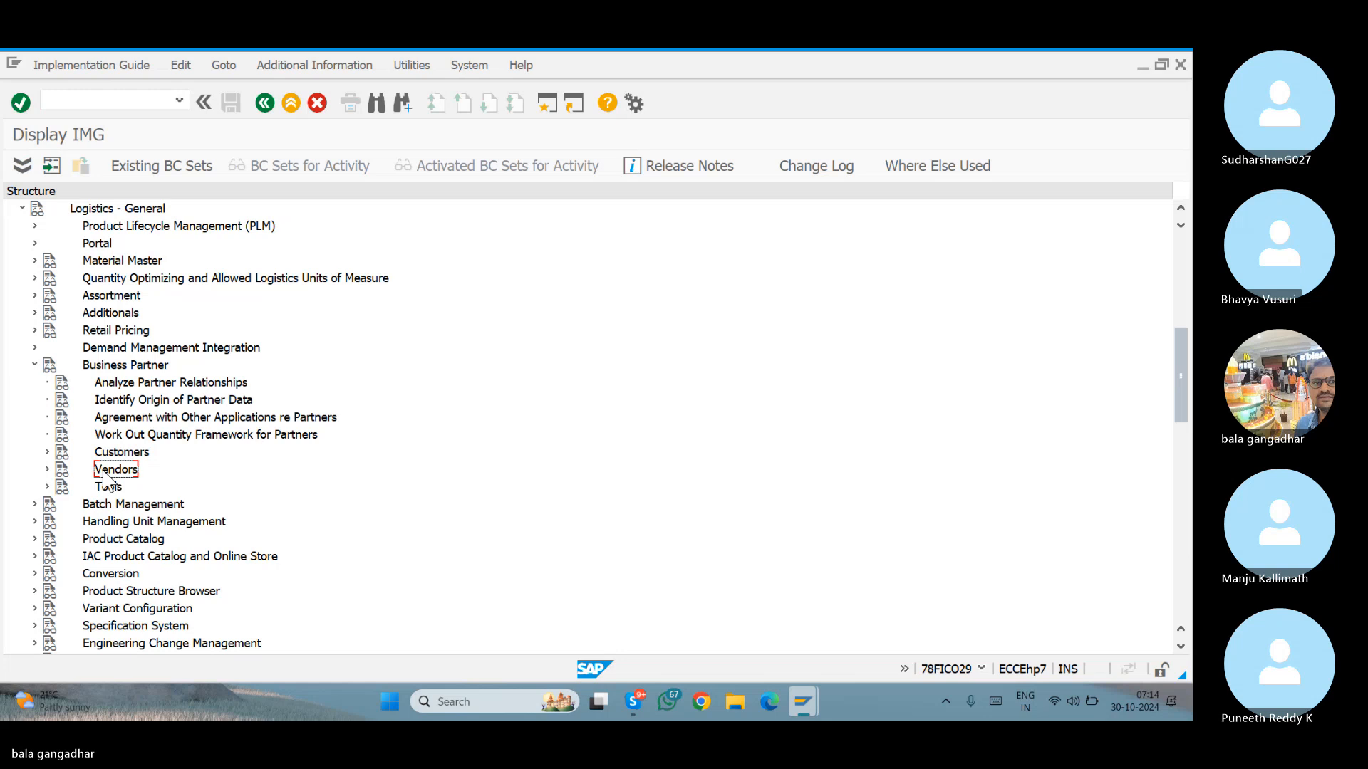
click(47, 470)
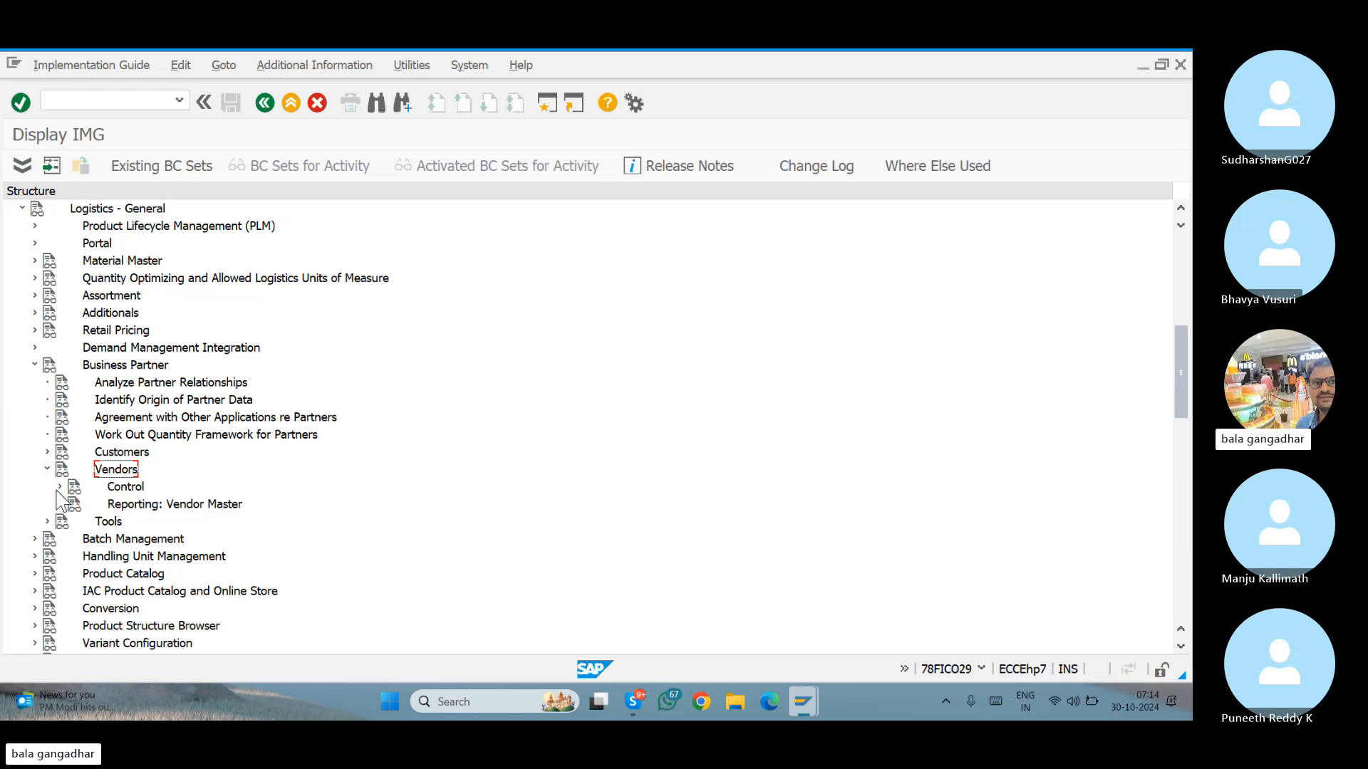
click(59, 488)
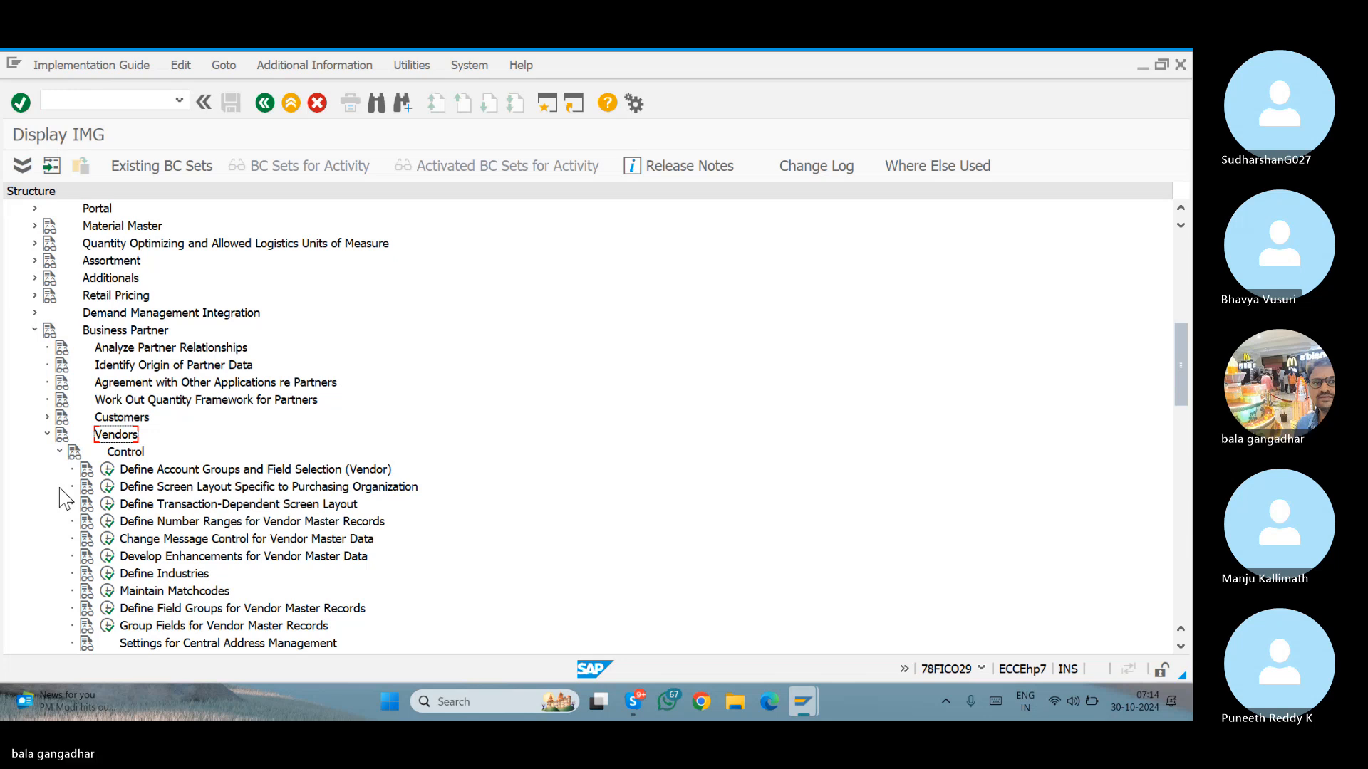
Show the IMG activity keys for the guide entries and widen the Additional information column to fit them.
click(144, 473)
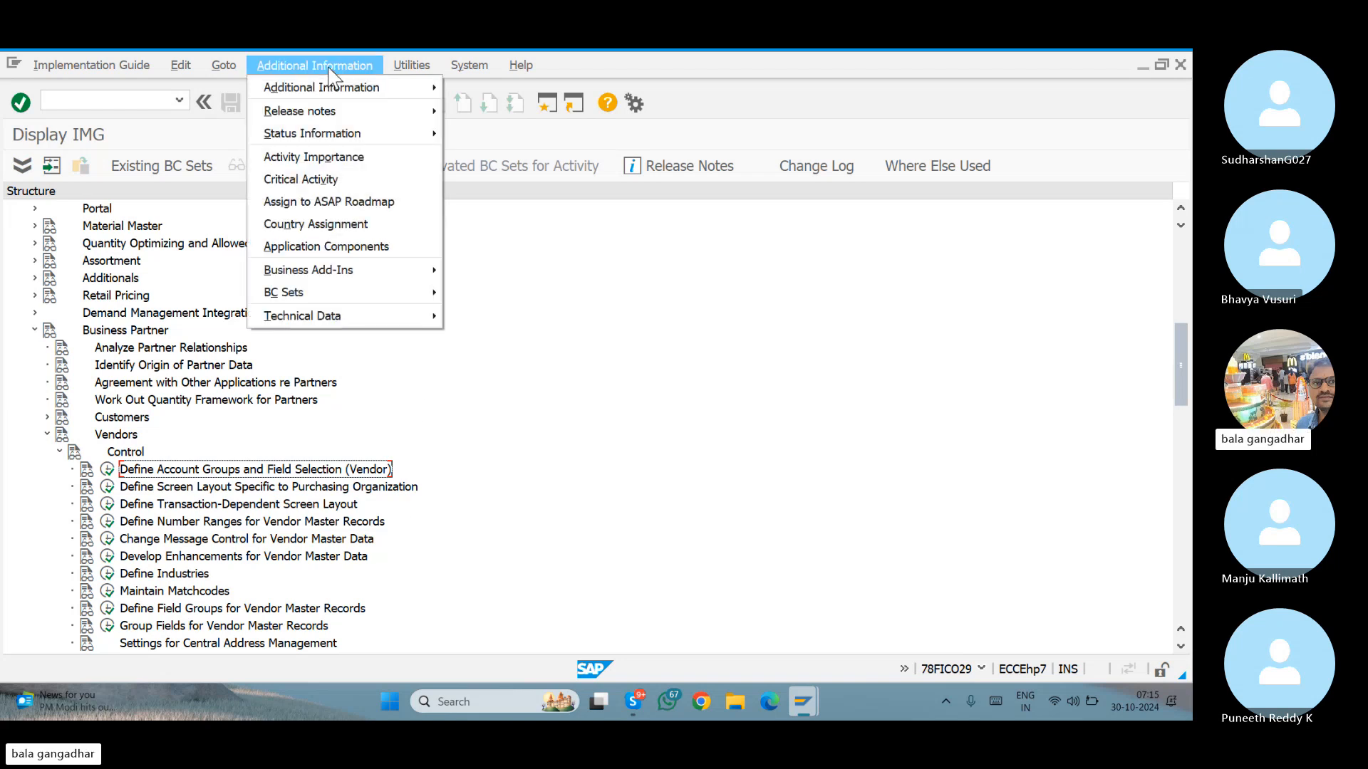
mouse_move(370, 87)
mouse_move(521, 109)
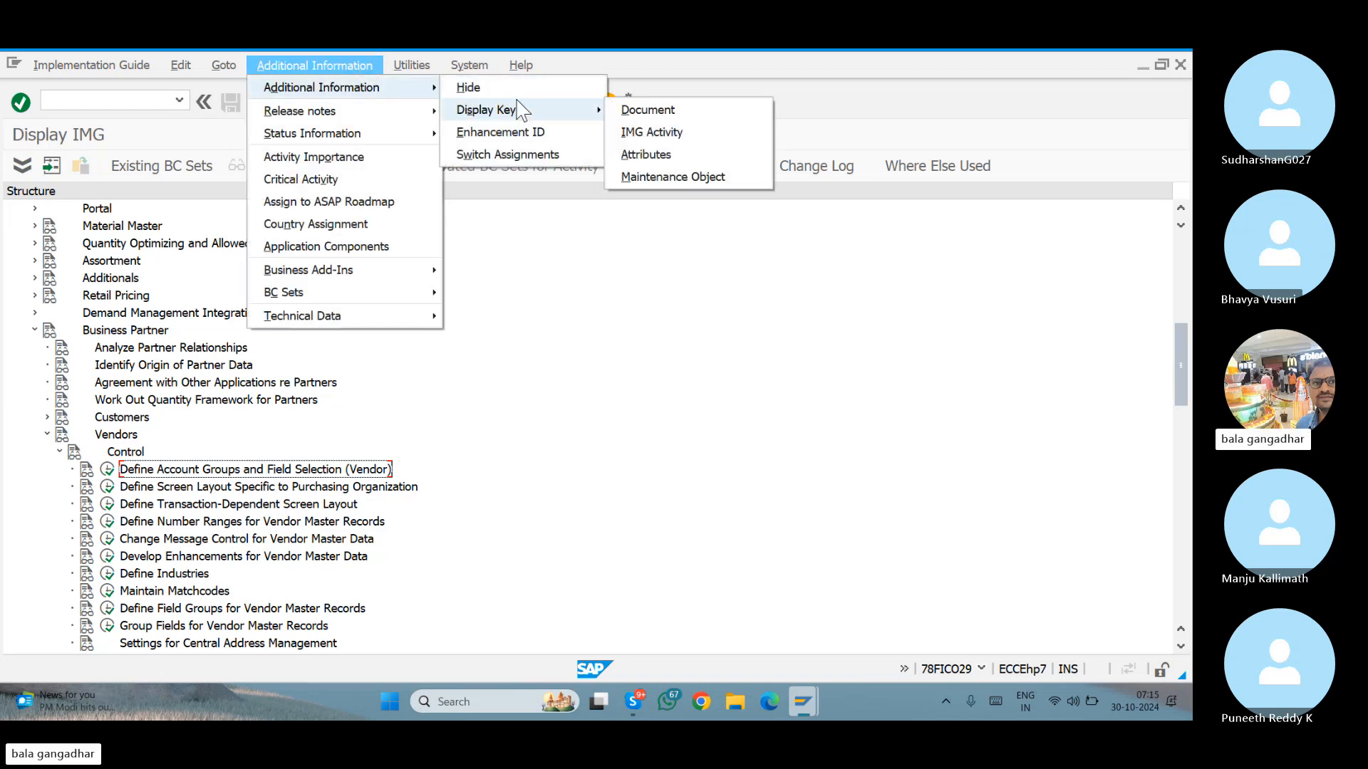
click(645, 132)
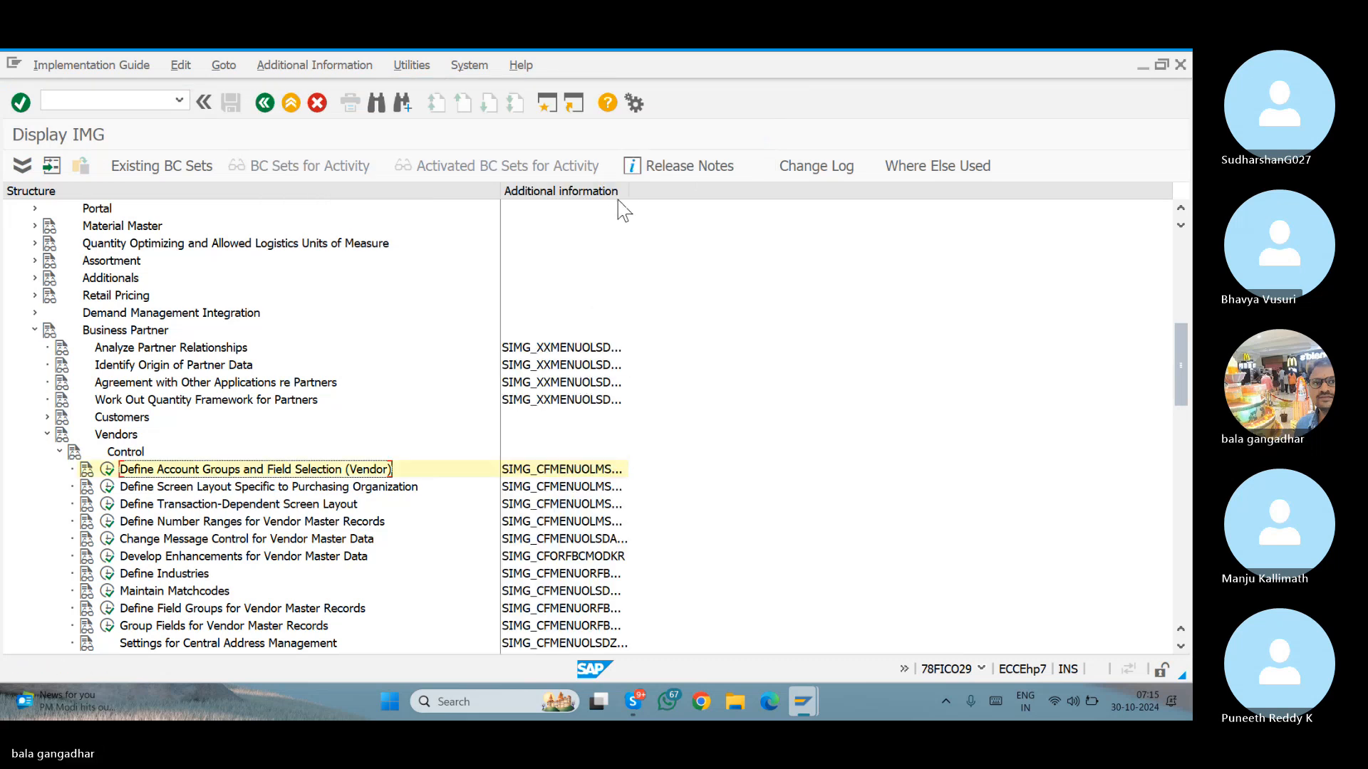
drag(629, 193, 787, 192)
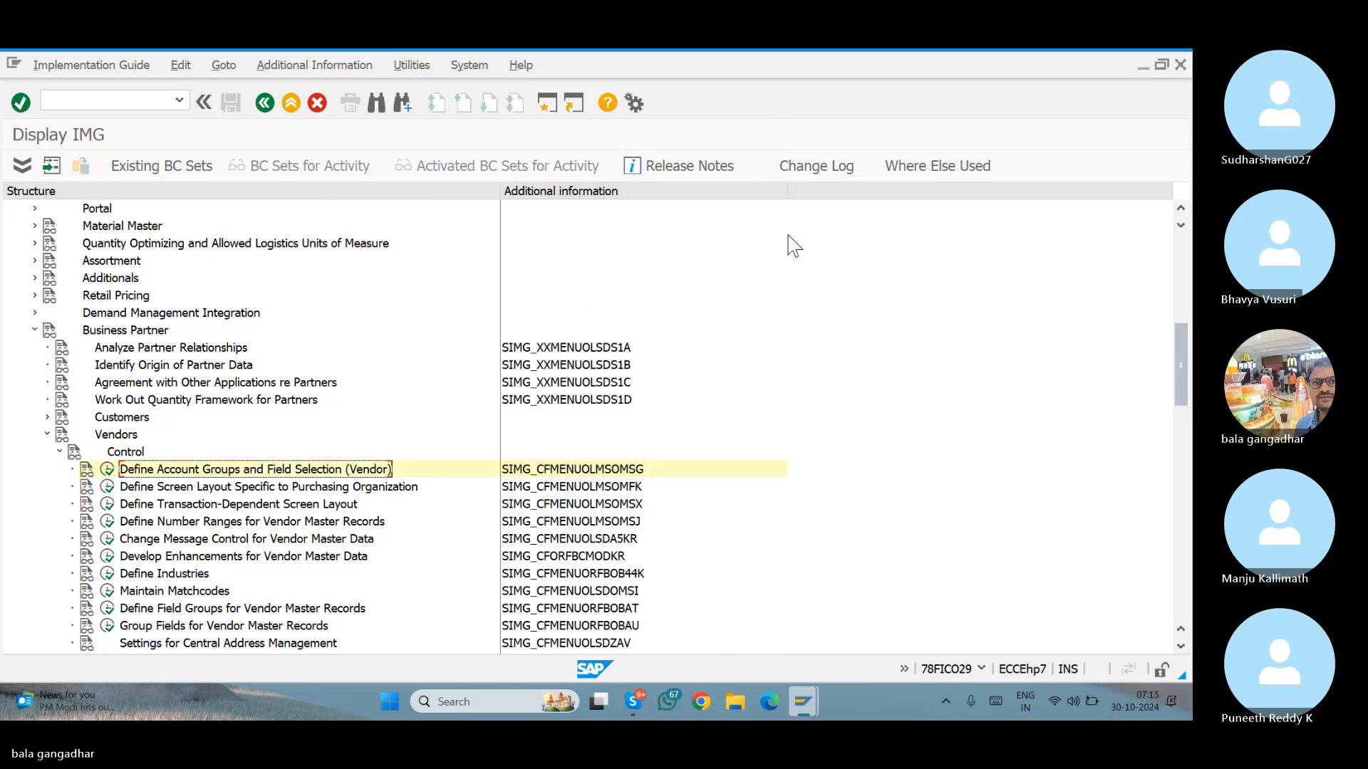
click(631, 474)
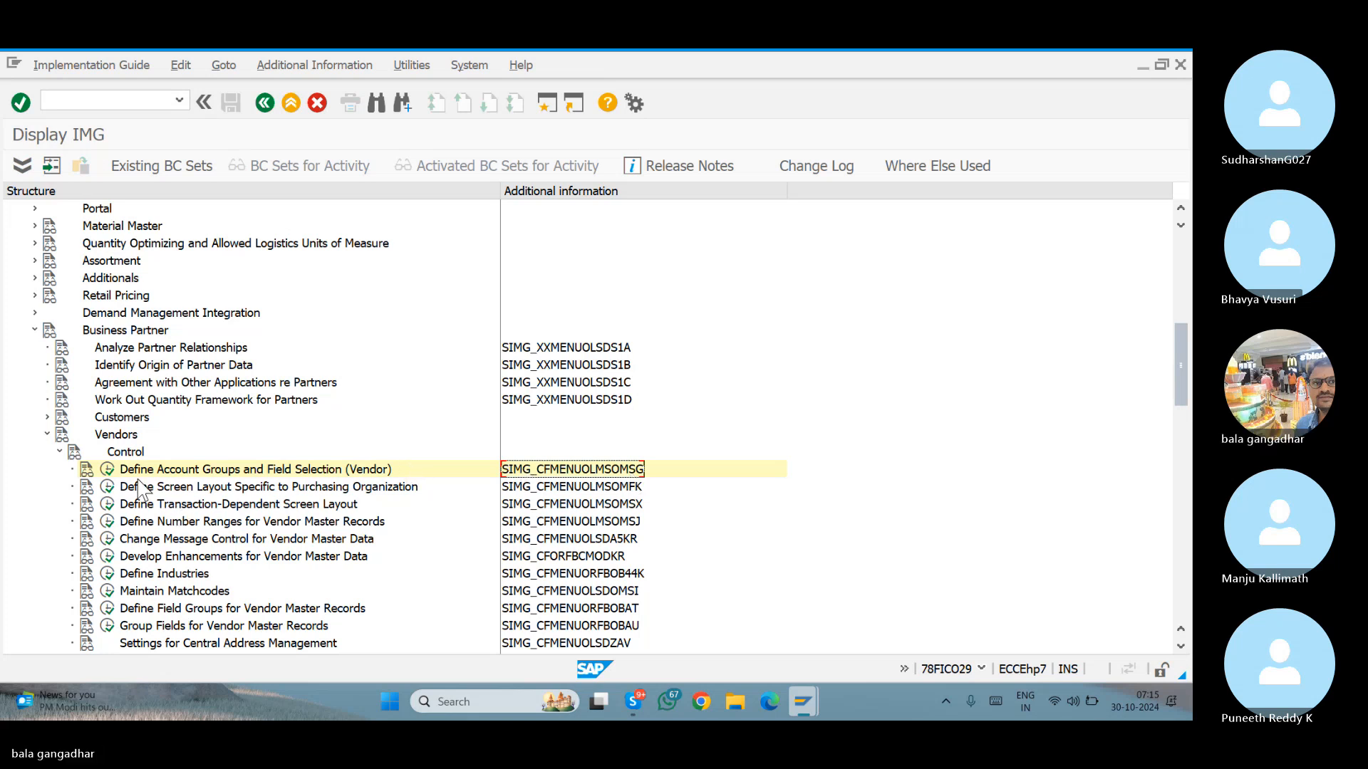
Execute the Define Account Groups and Field Selection (Vendor) activity and set the status bar to show the transaction code.
click(113, 471)
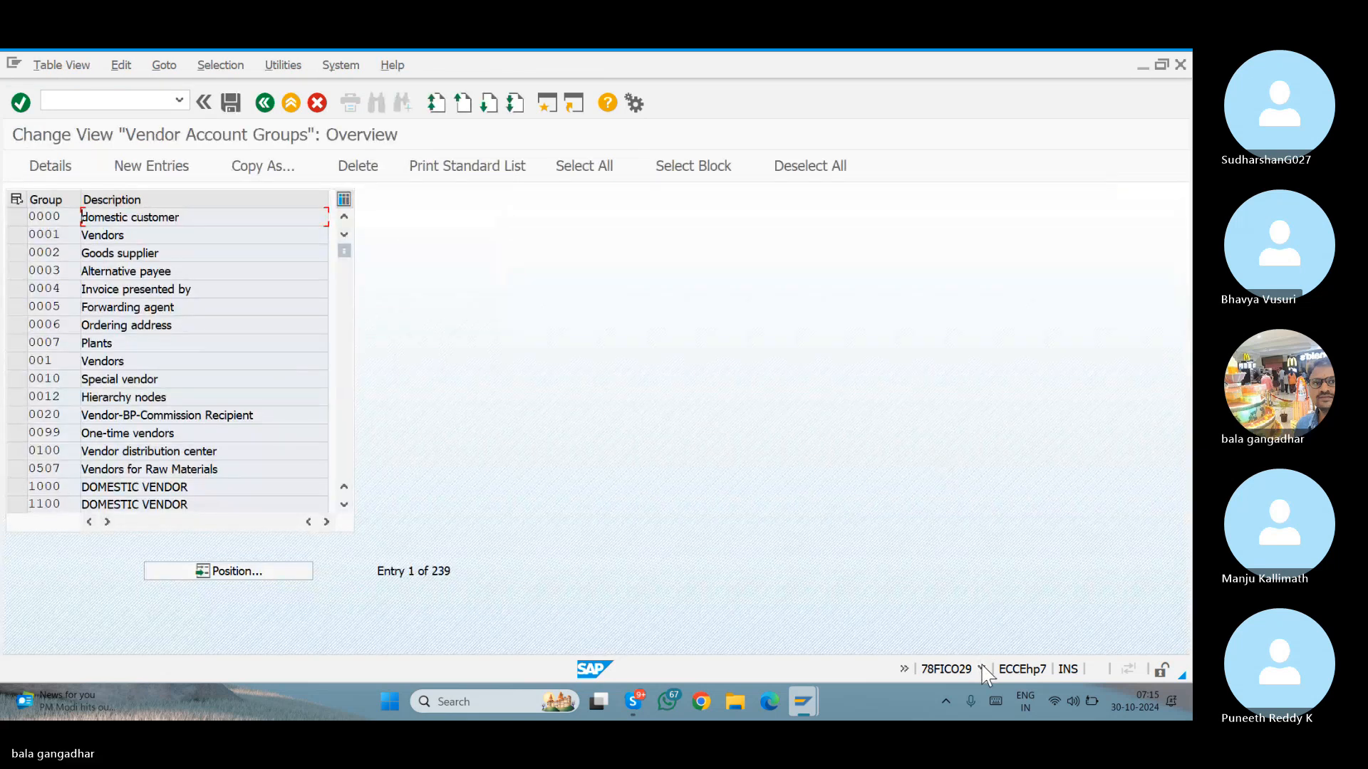
click(981, 669)
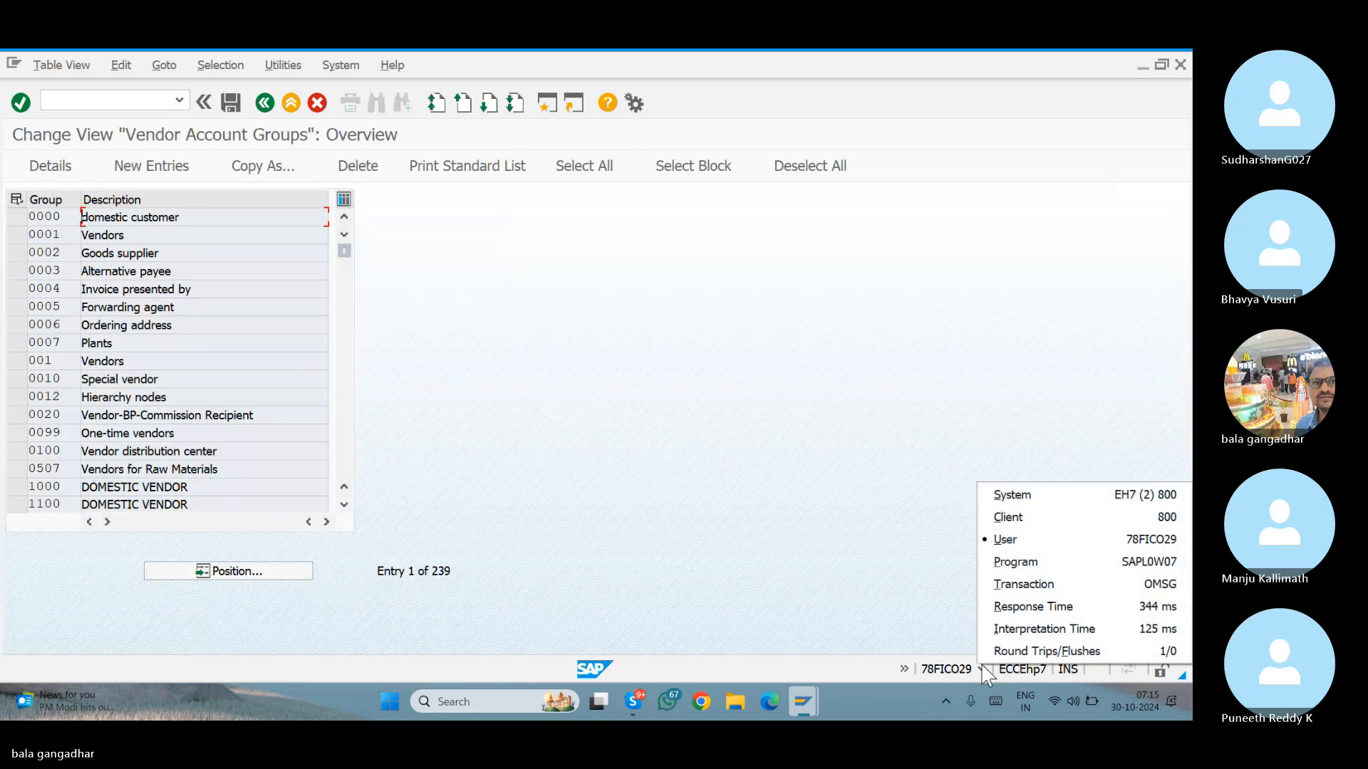
click(1023, 585)
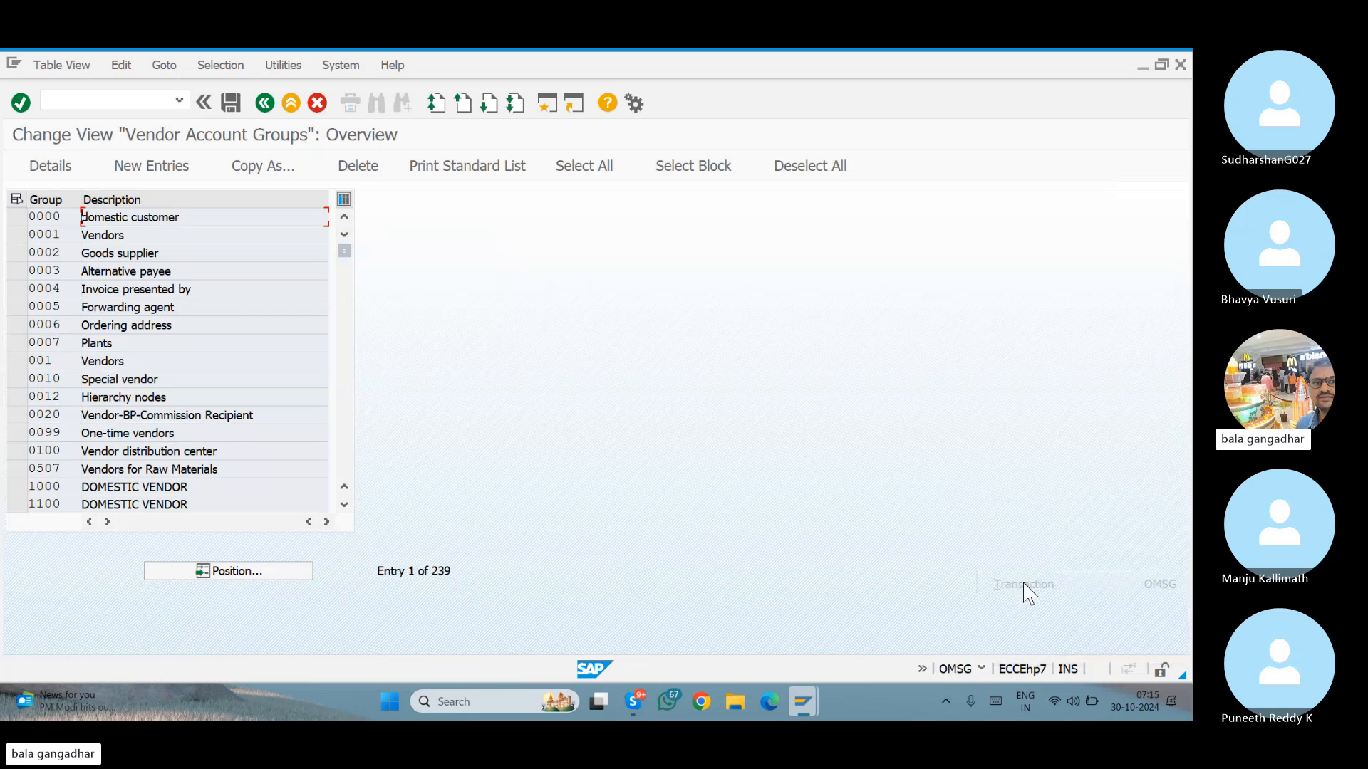
click(981, 670)
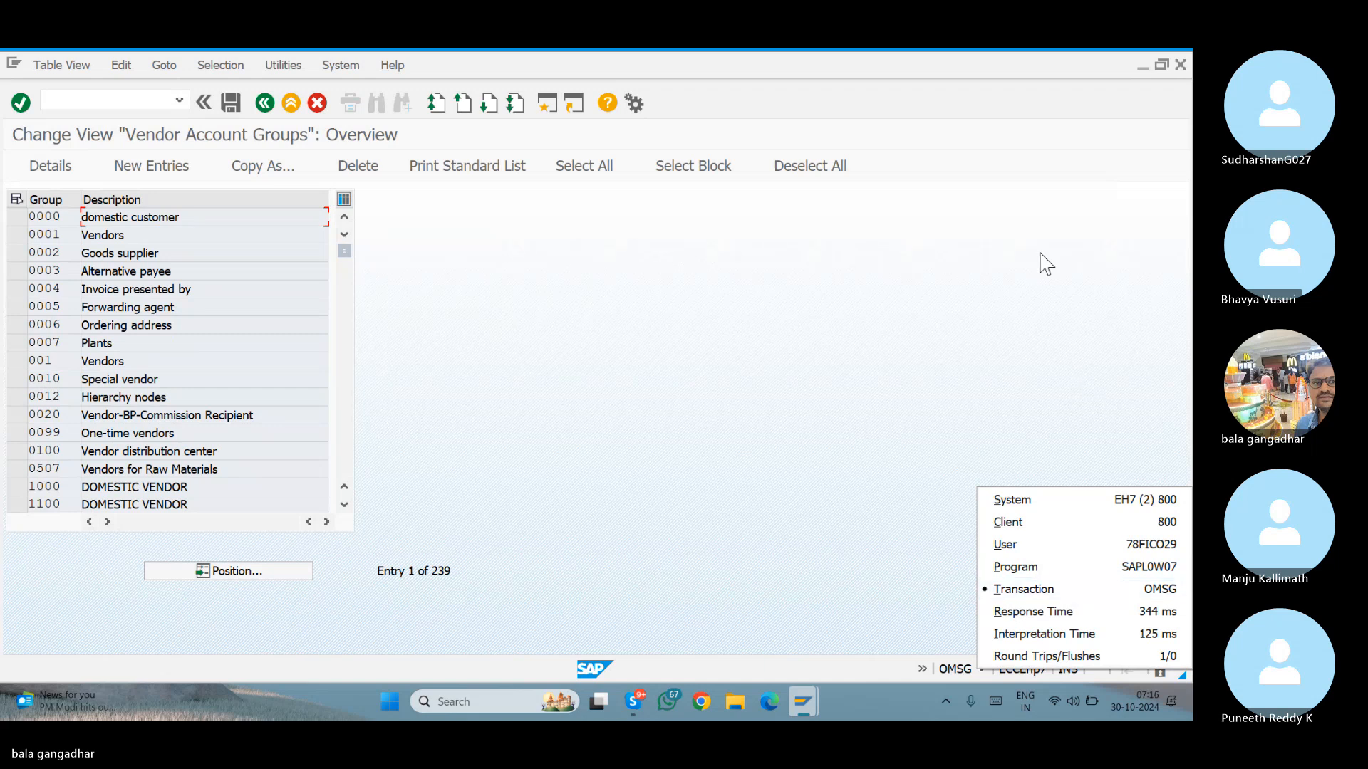
click(1028, 188)
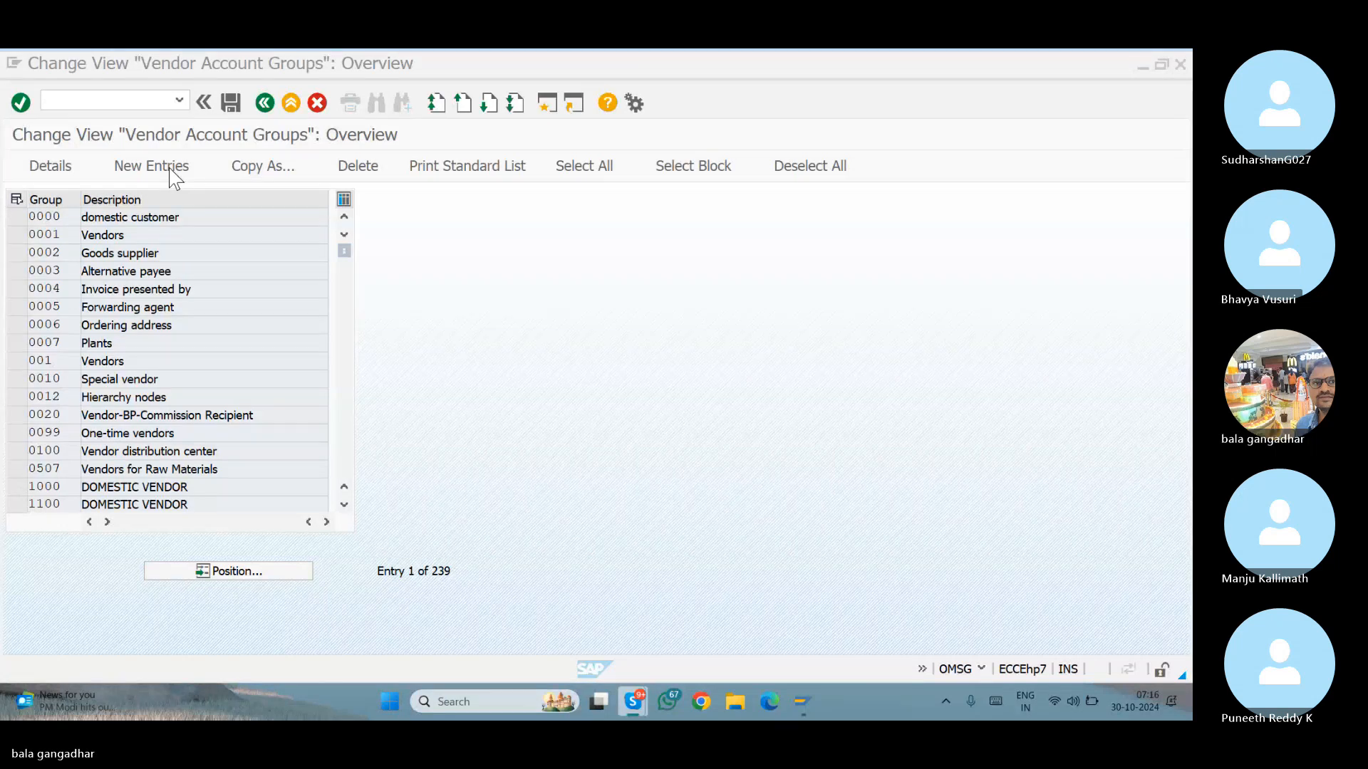
click(149, 251)
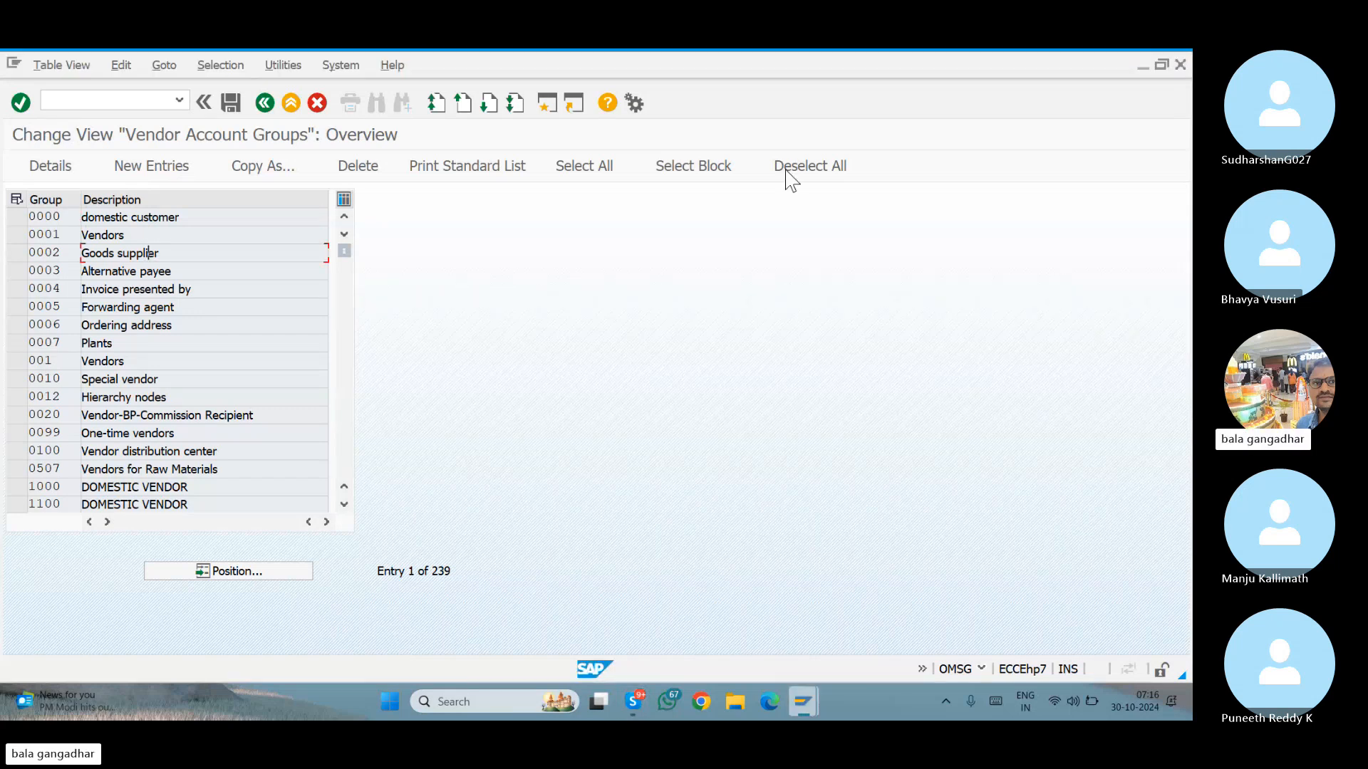
Start a new vendor account group entry and open an additional SAP session.
click(1037, 172)
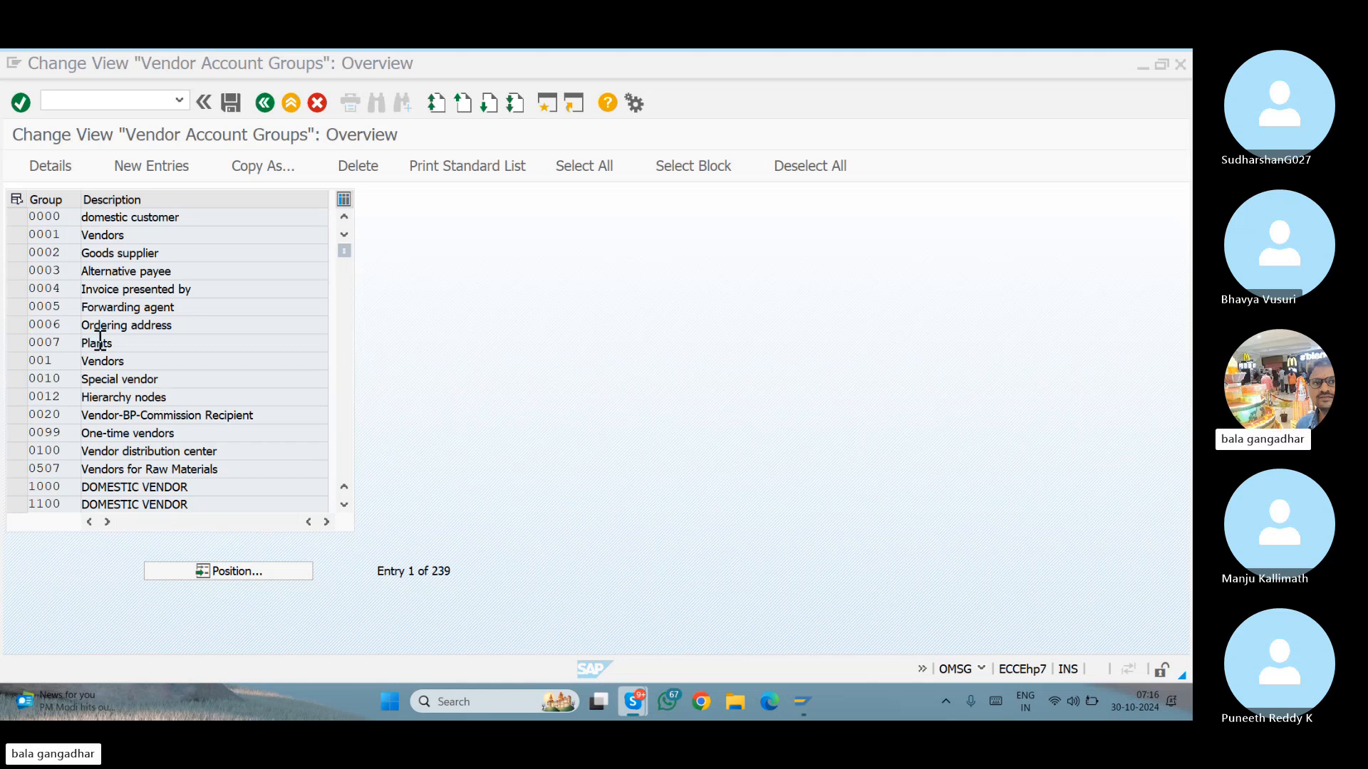
click(159, 172)
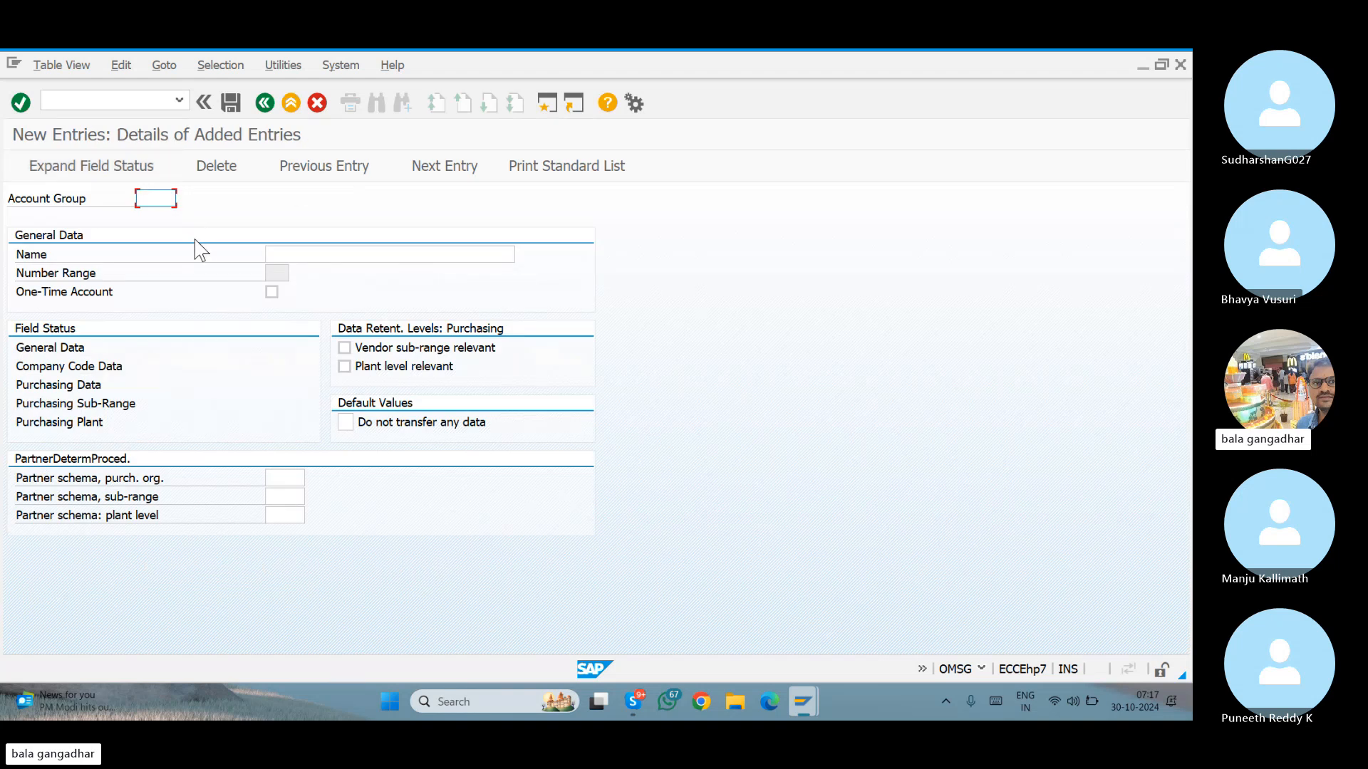
click(547, 104)
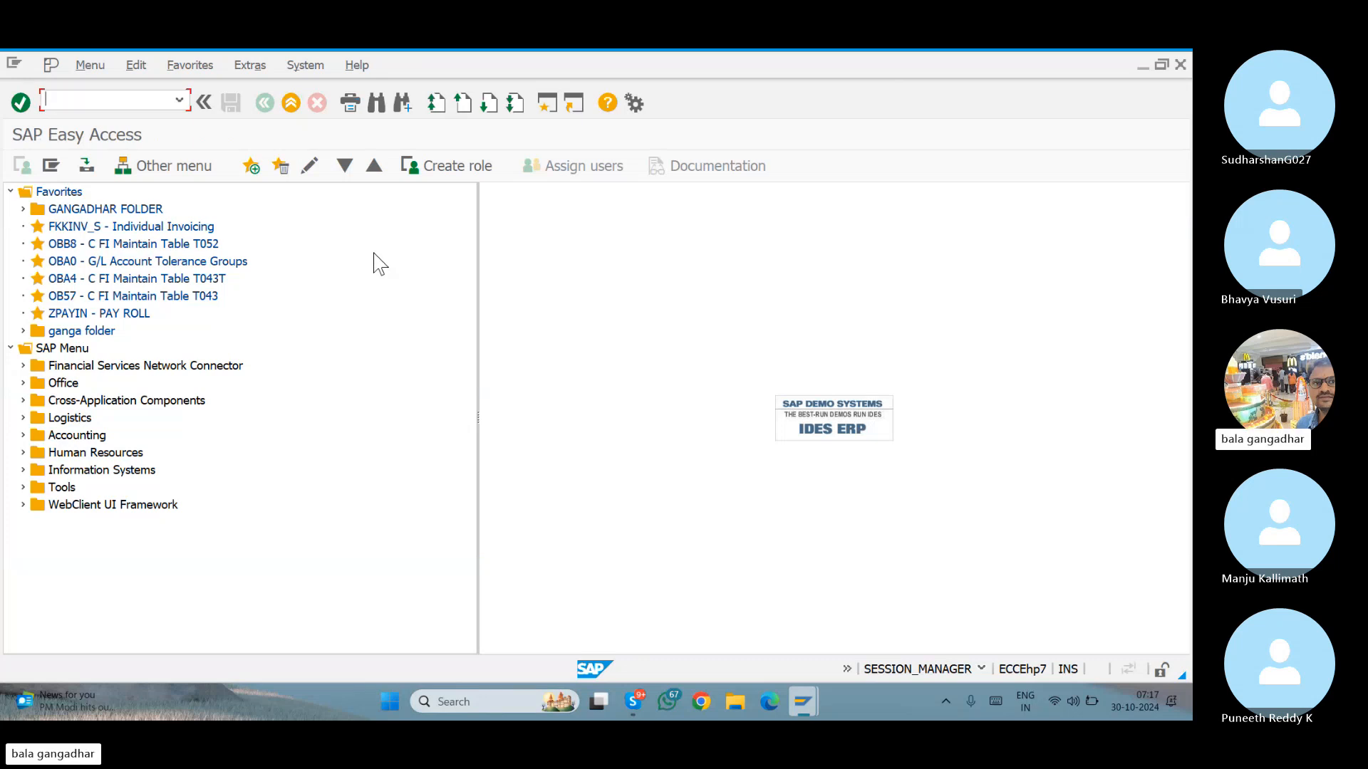
text(MM60)
key(Return)
click(313, 233)
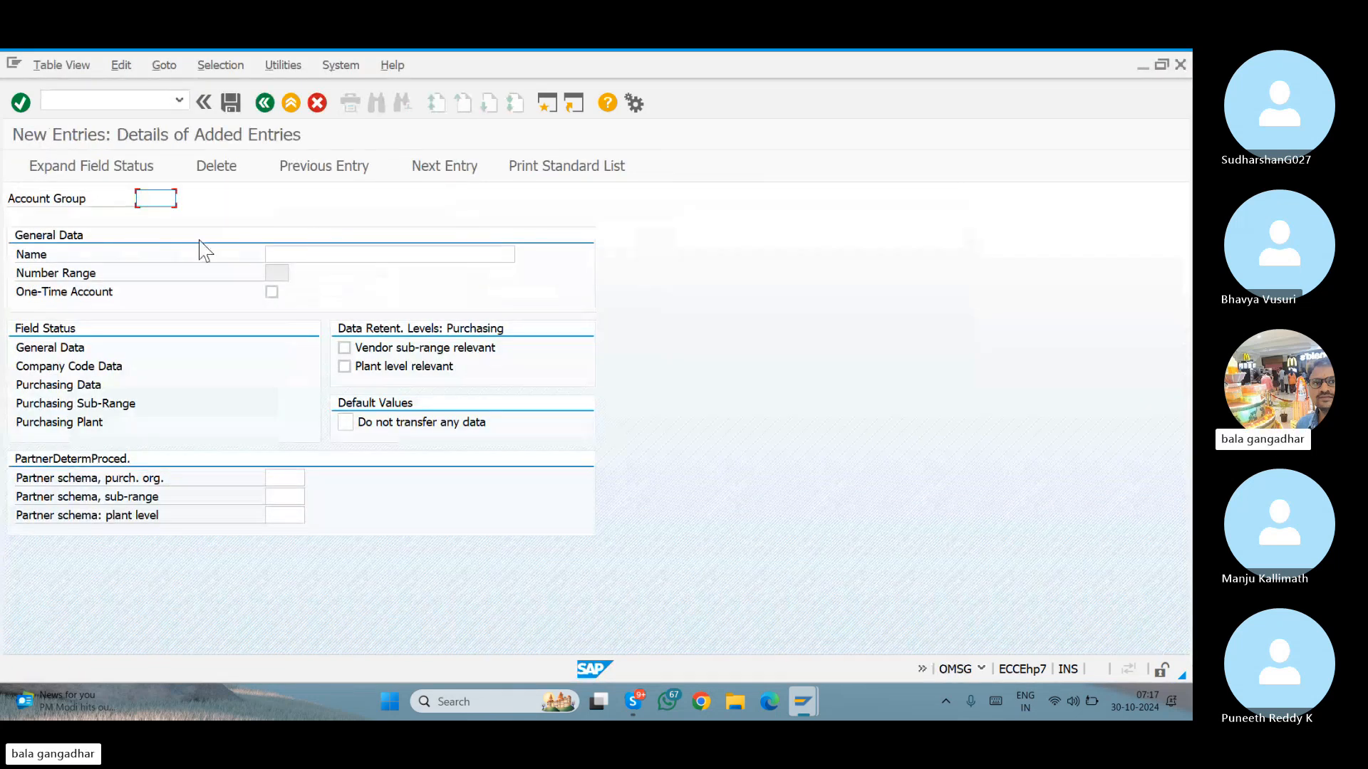
Enter account group GMDO with the name GMR DOMESTIC VENDOR.
text(GM)
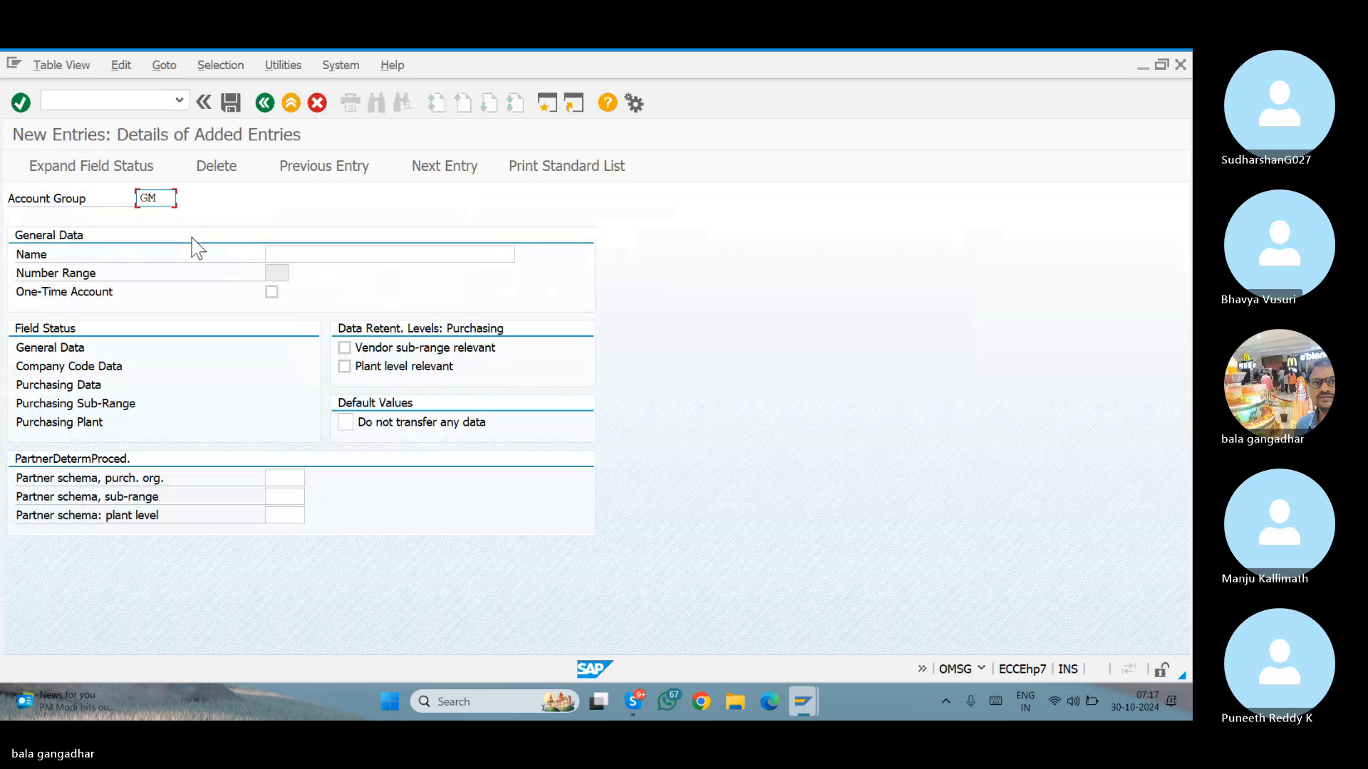
text(DO)
key(Tab)
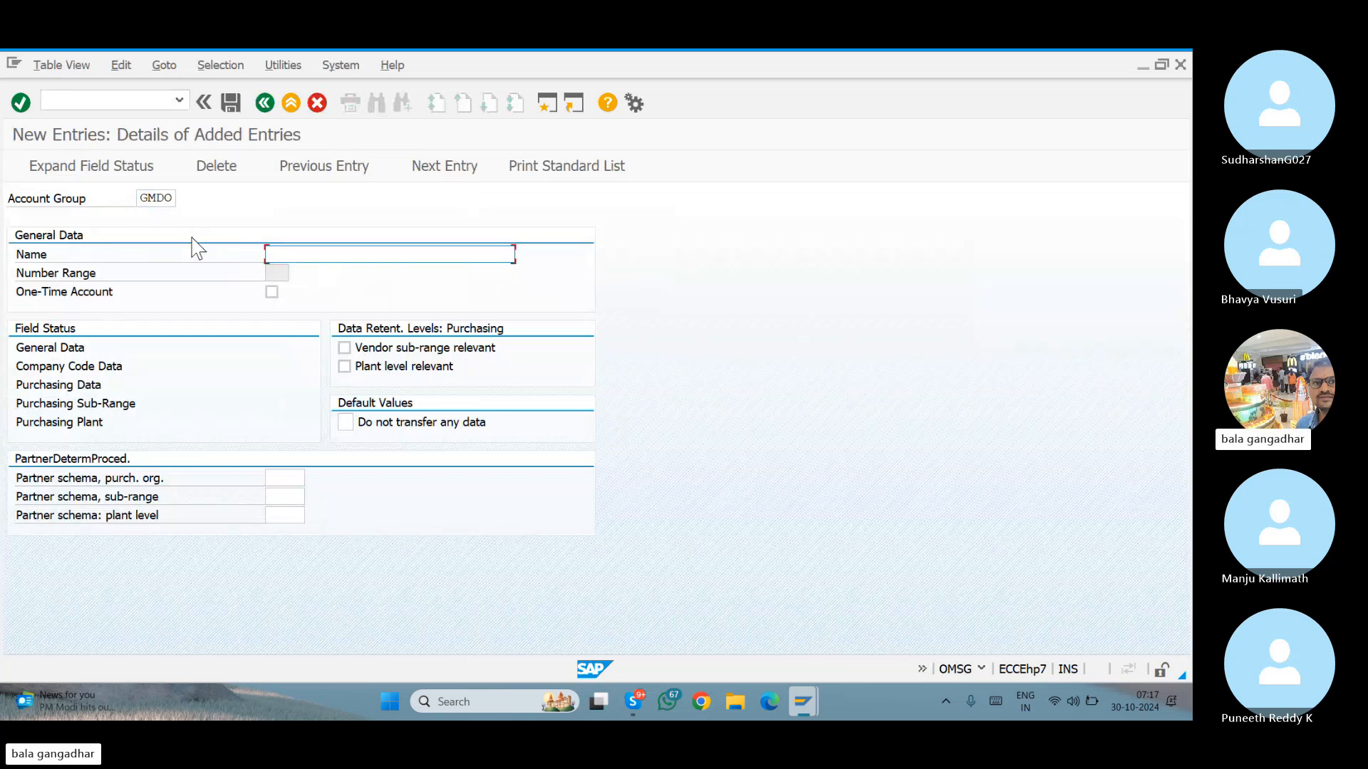
text(GMR DOM)
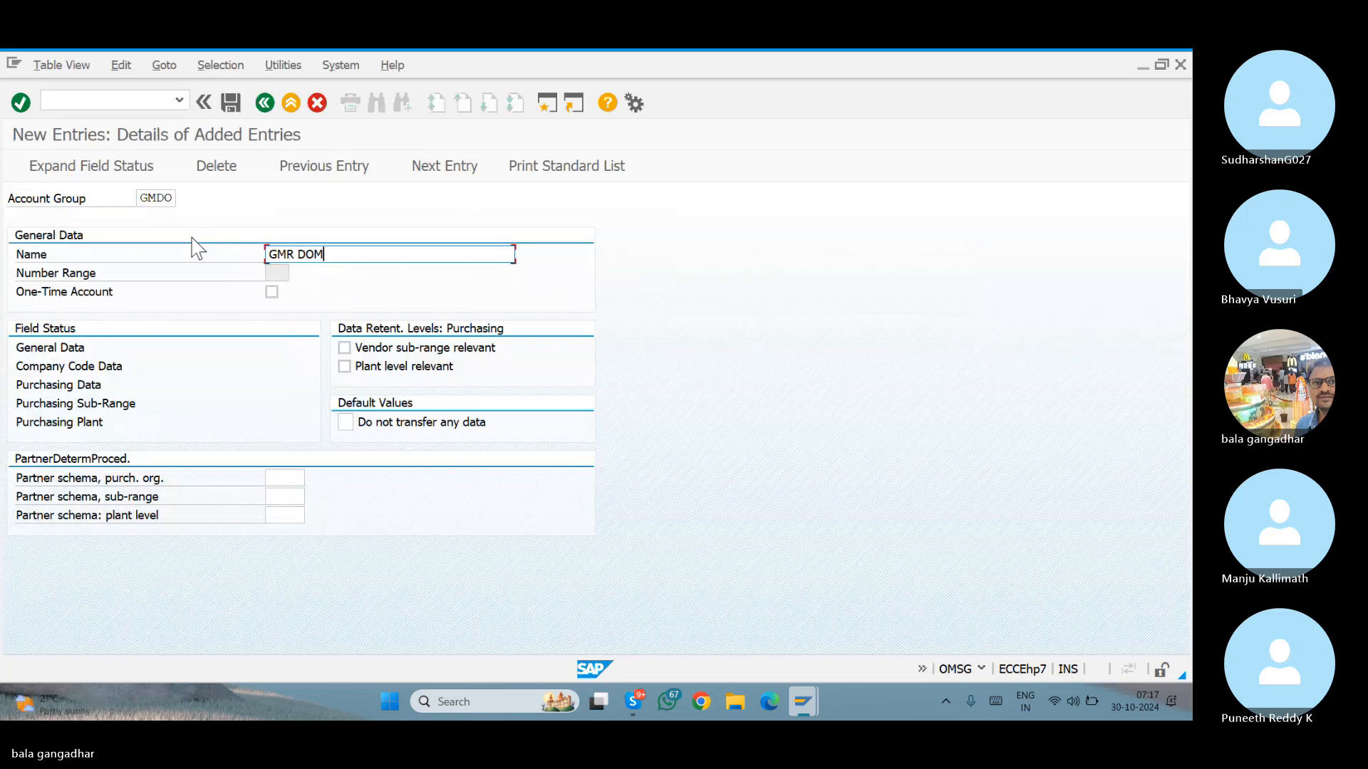
text(ESTIC GROU)
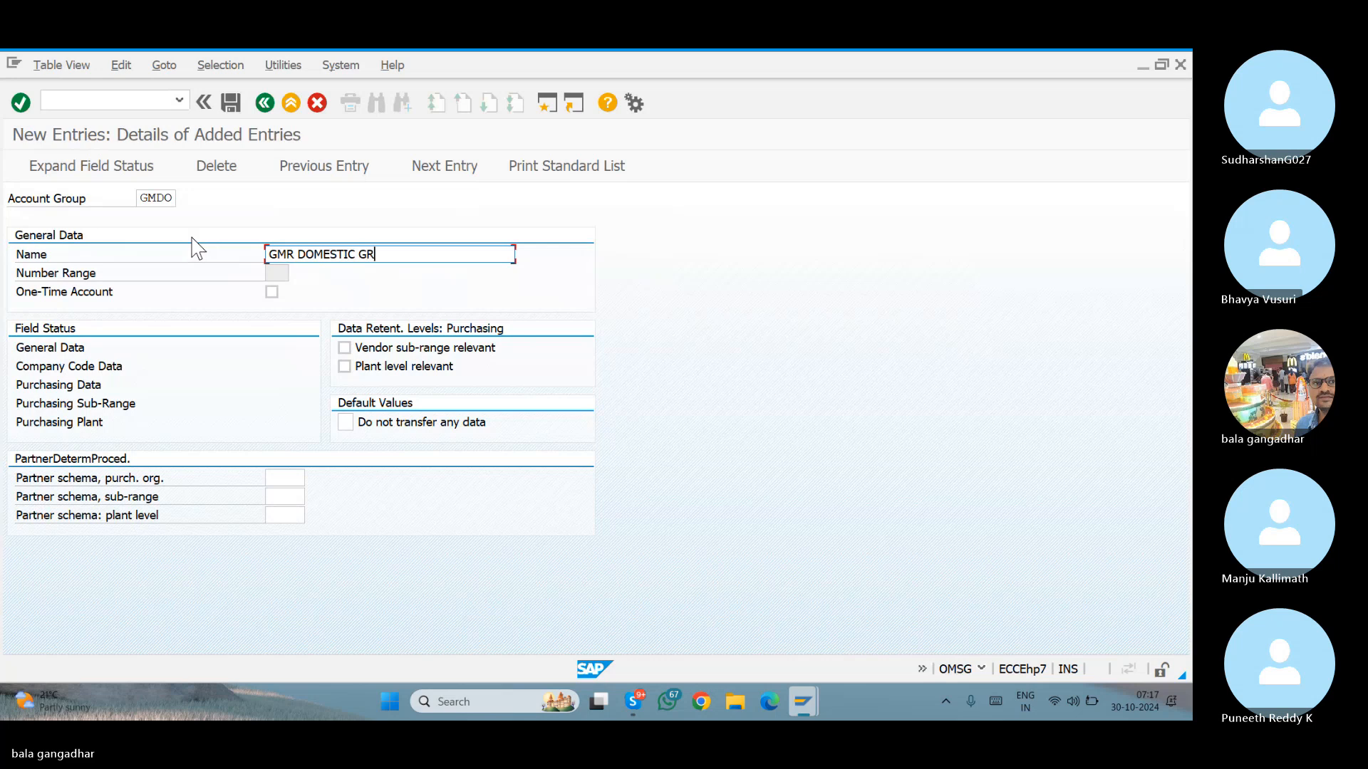
key(BackSpace)
key(BackSpace)
key(BackSpace)
key(BackSpace)
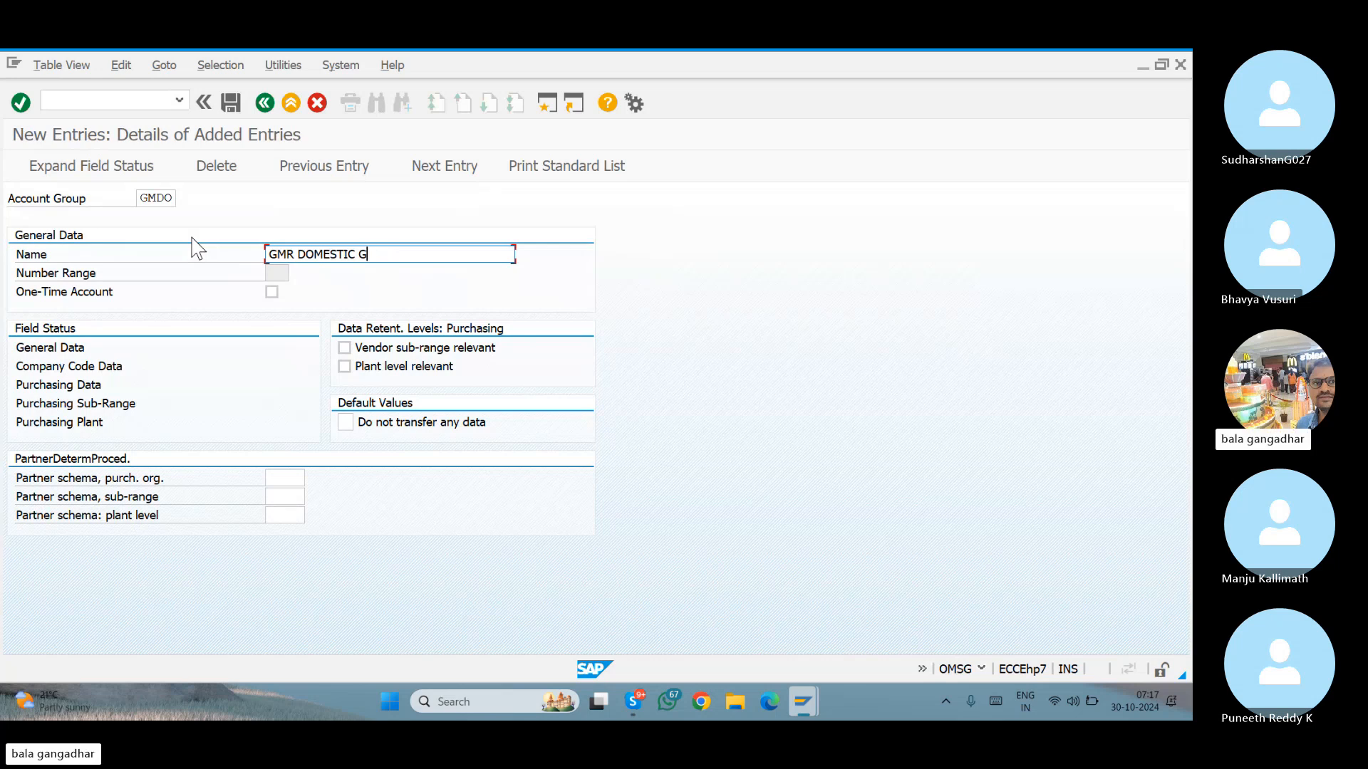
text(VENDOR)
key(Return)
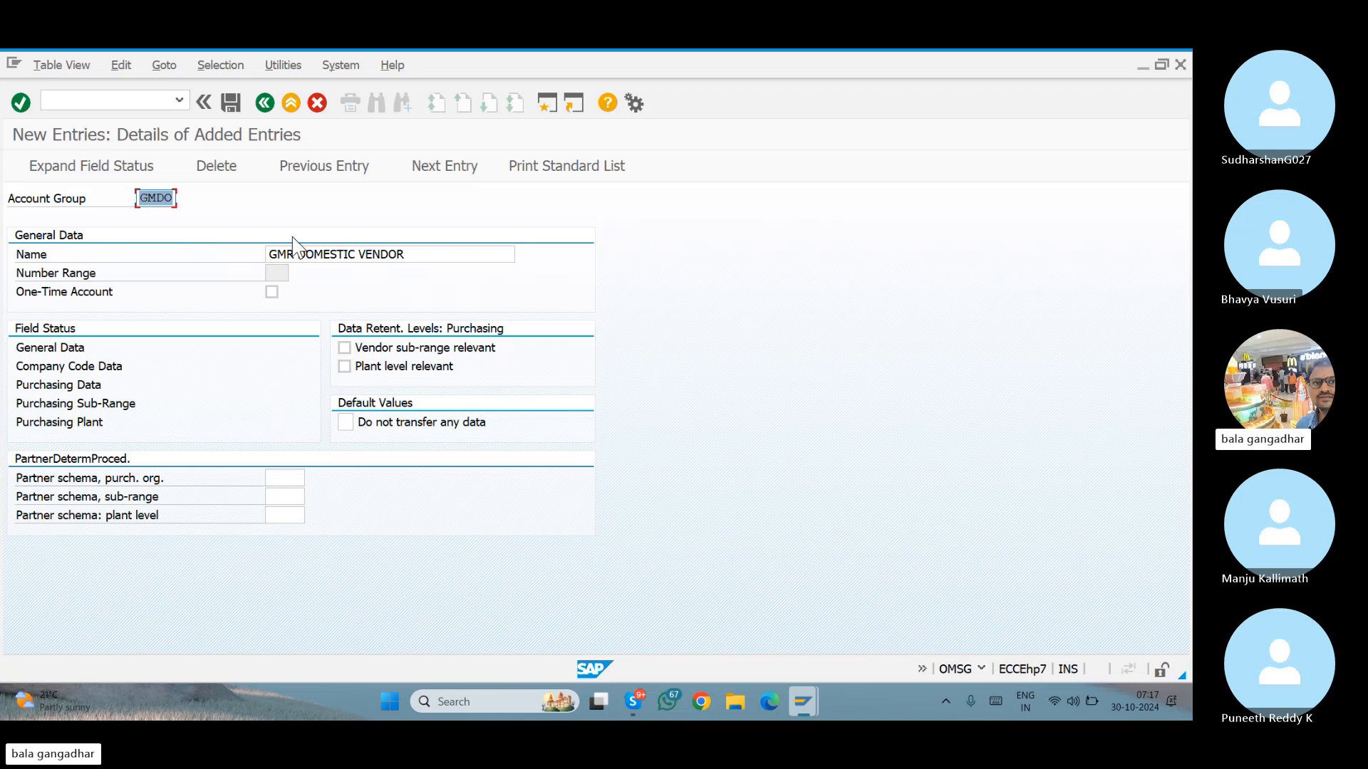
Check the number ranges available for the account group and save the entry to customizing request EH7K900805.
click(276, 275)
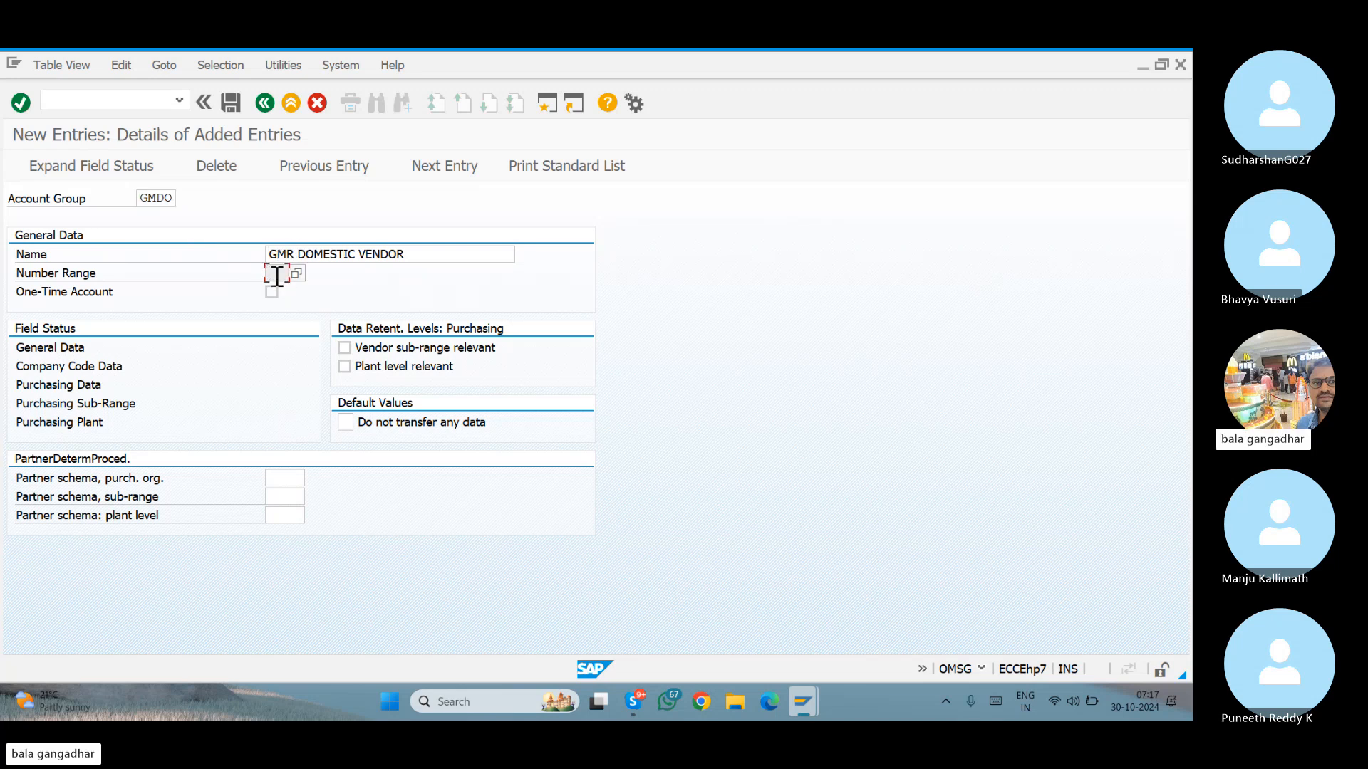
click(296, 274)
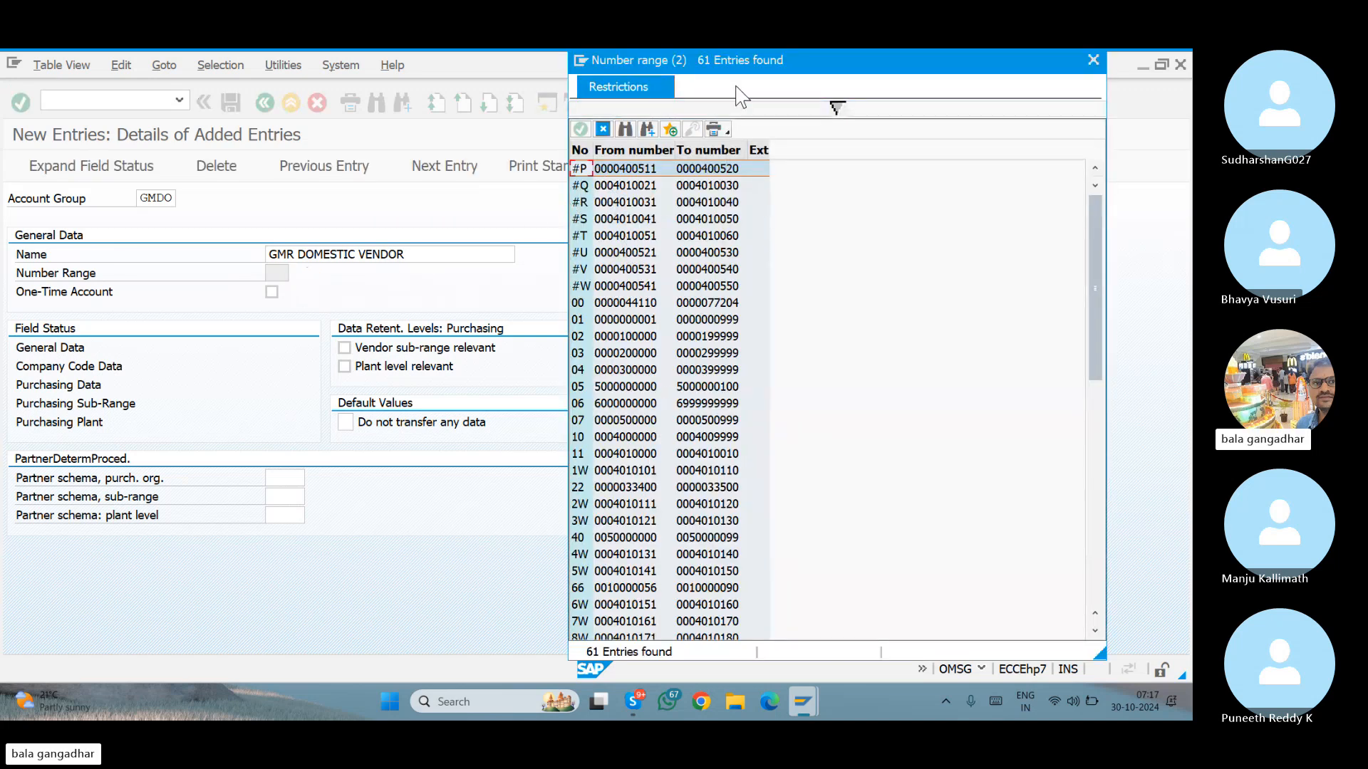
drag(770, 61, 594, 64)
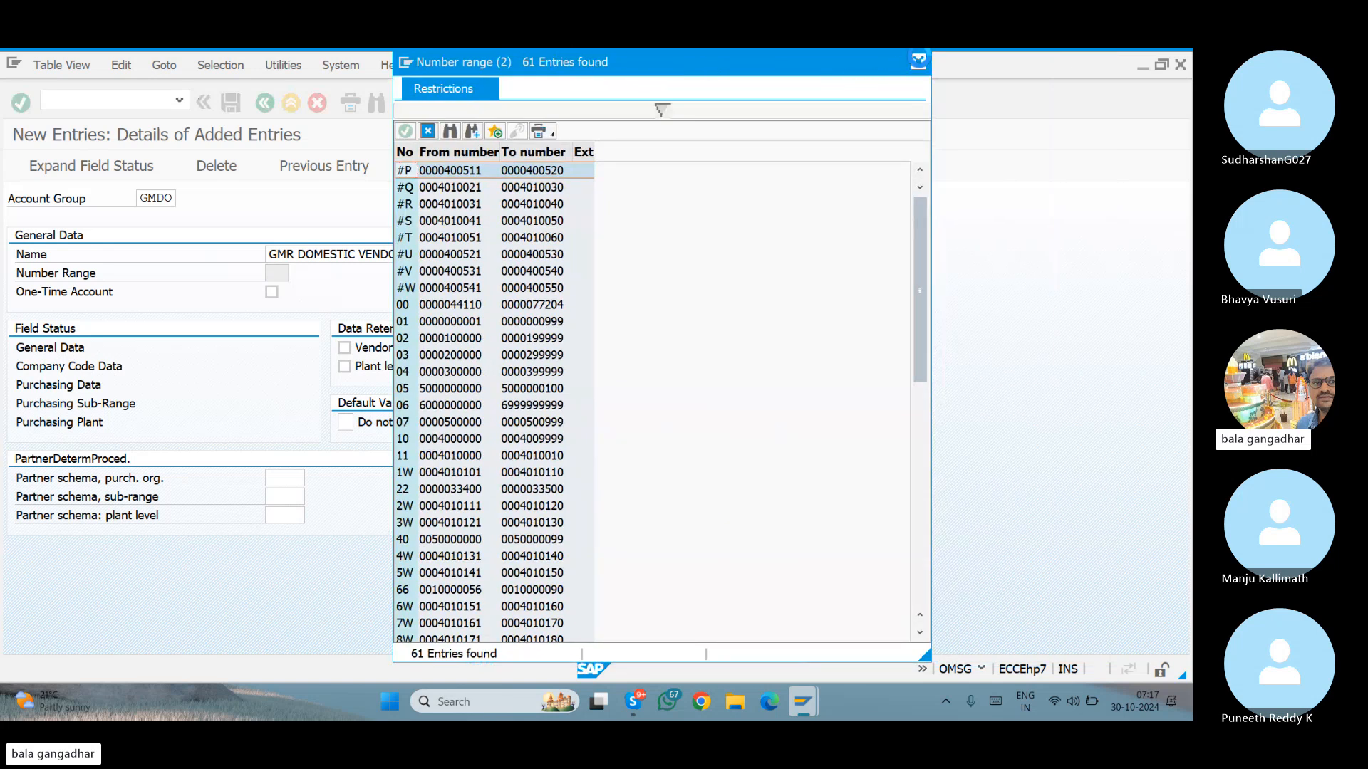
click(918, 62)
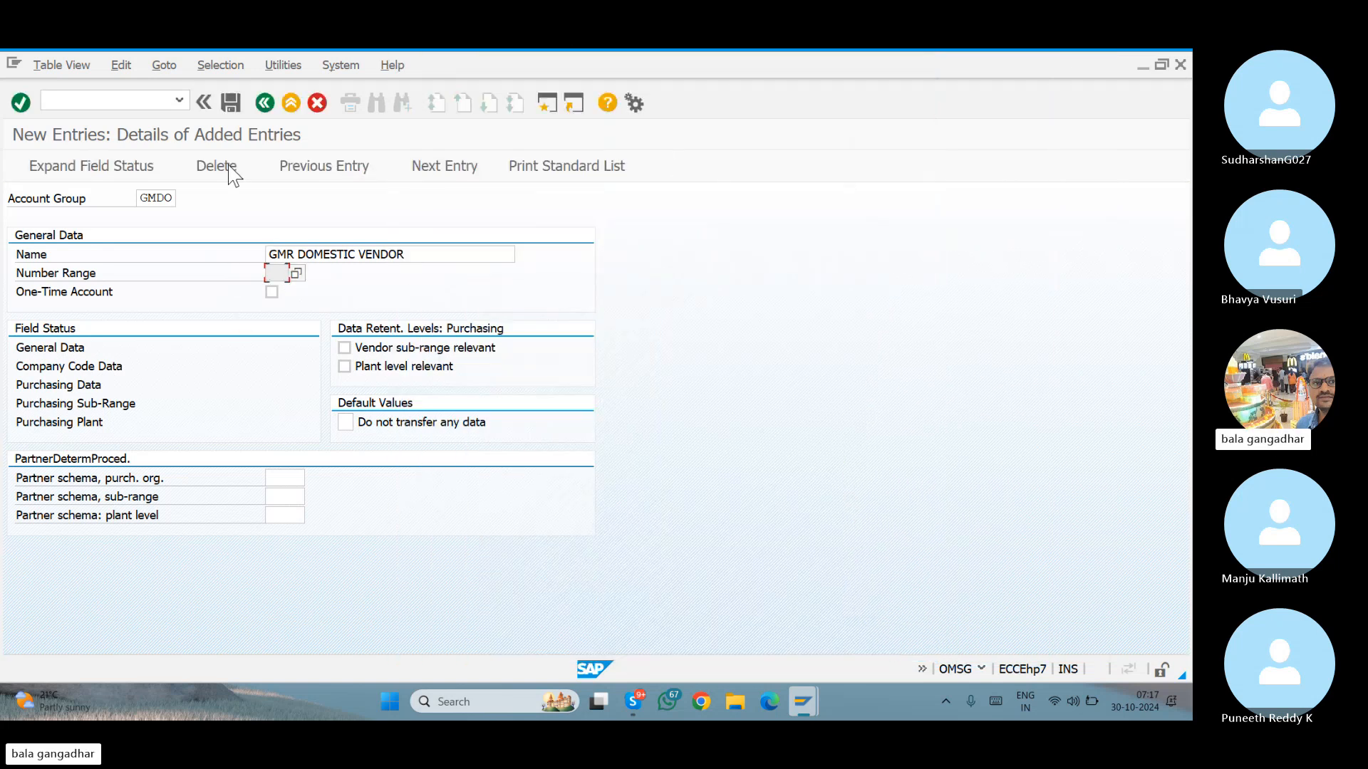
click(229, 104)
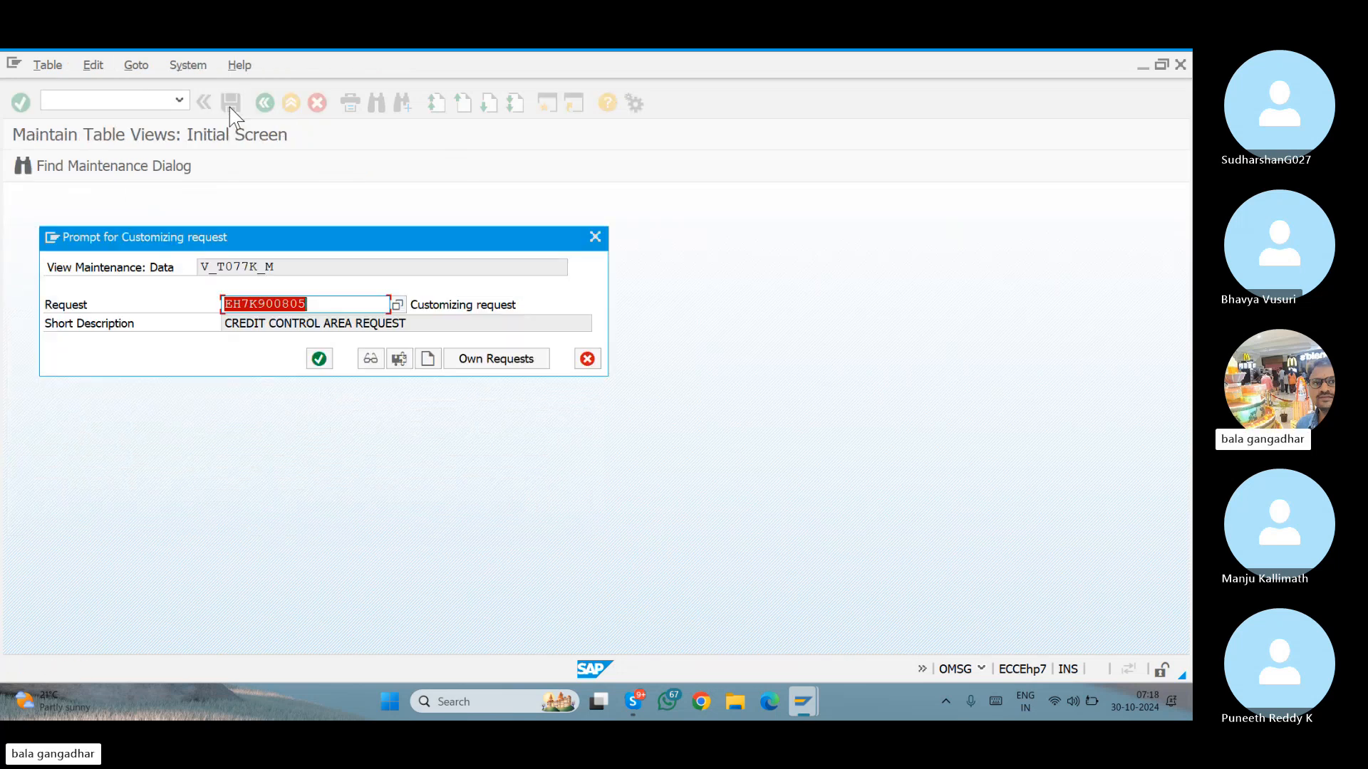
key(Return)
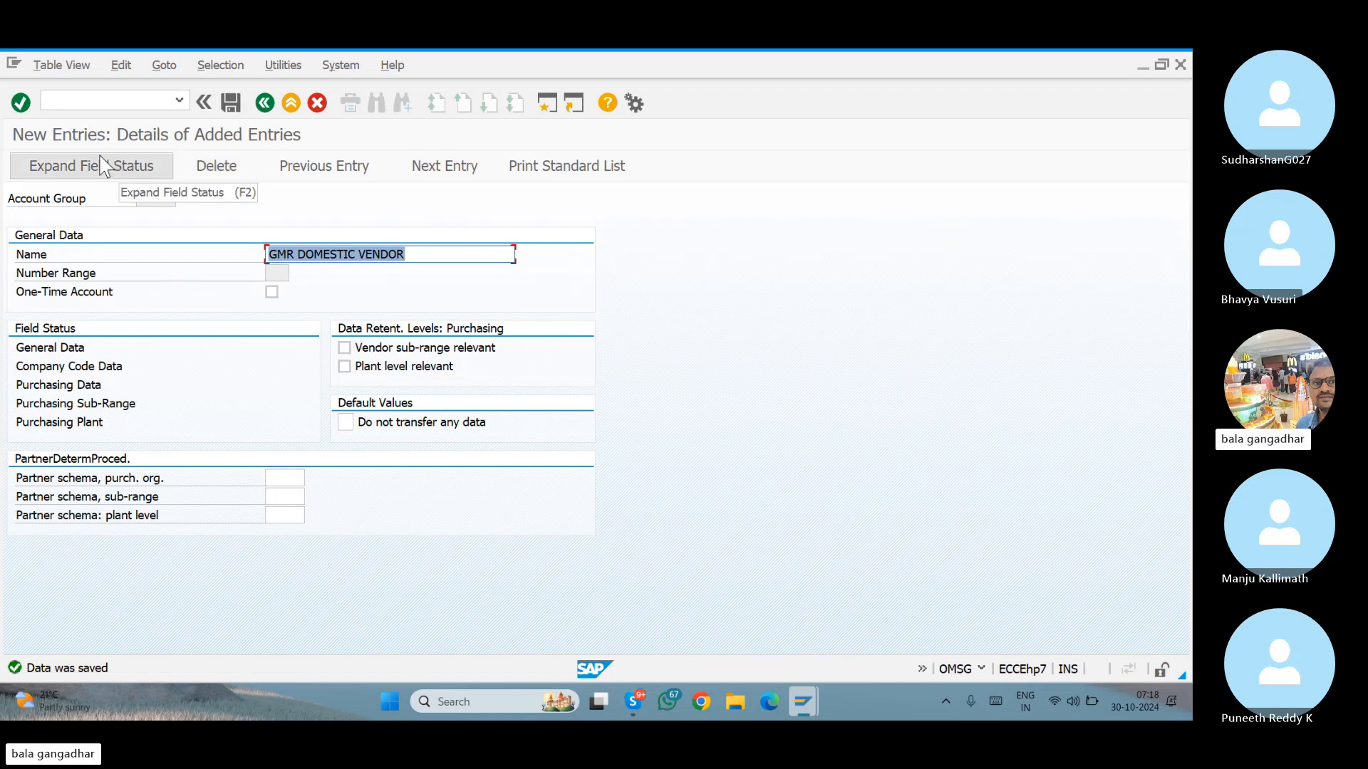
Open the Address group in the General Data field status of account group GMDO.
click(64, 354)
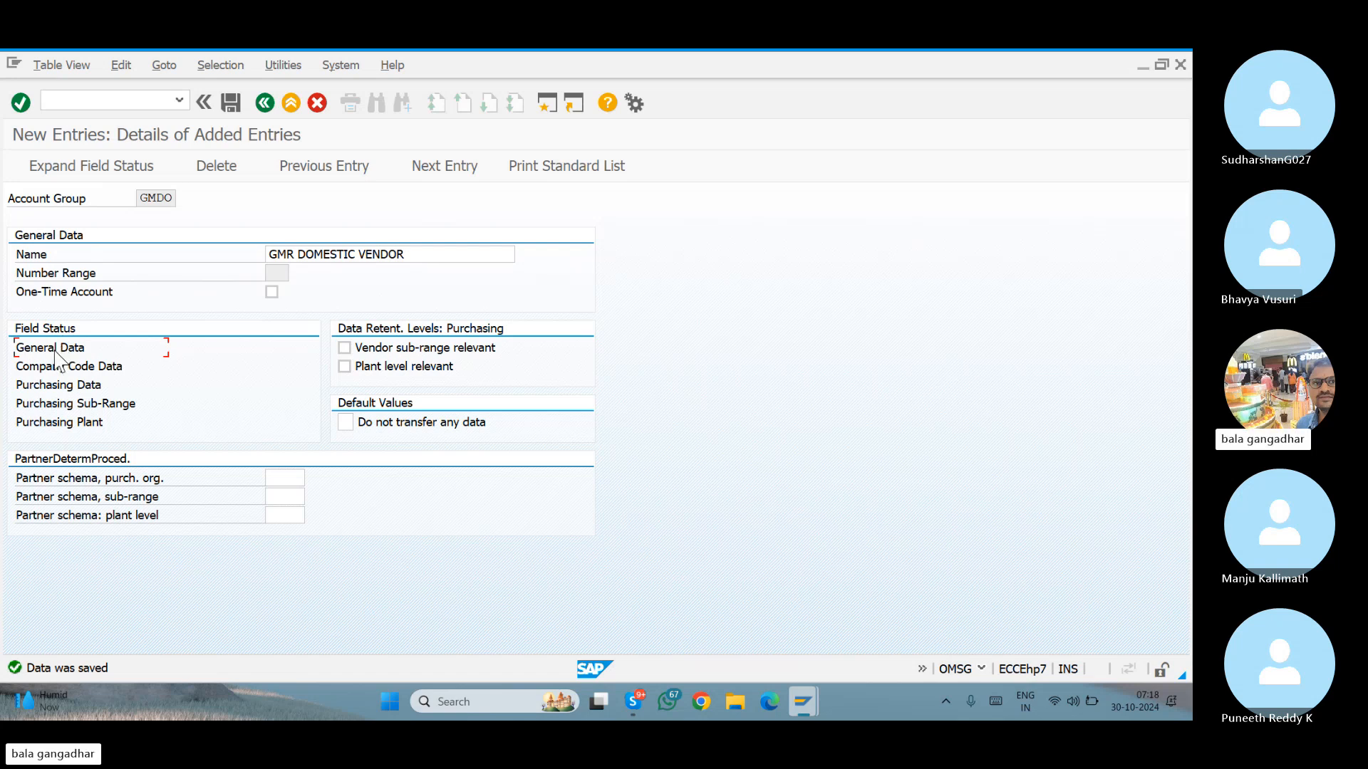
double_click(56, 349)
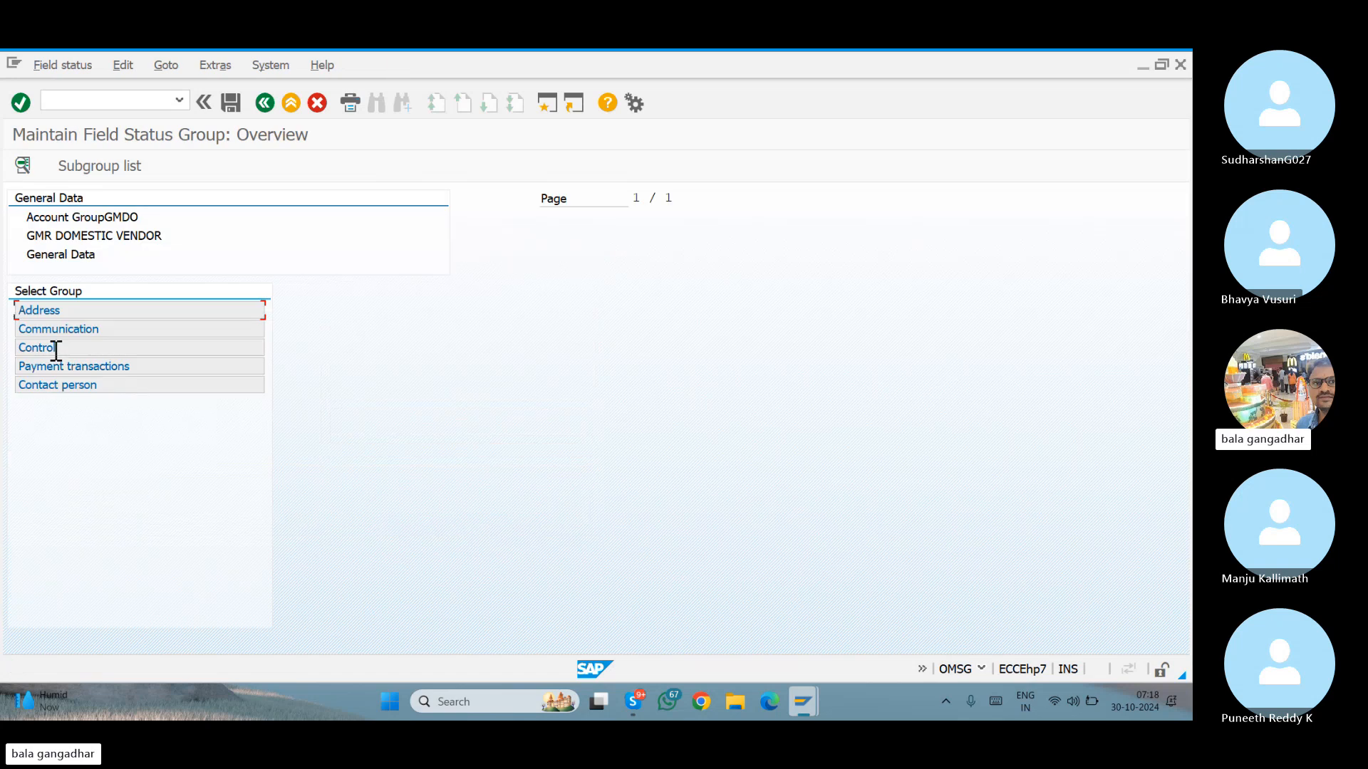
double_click(40, 313)
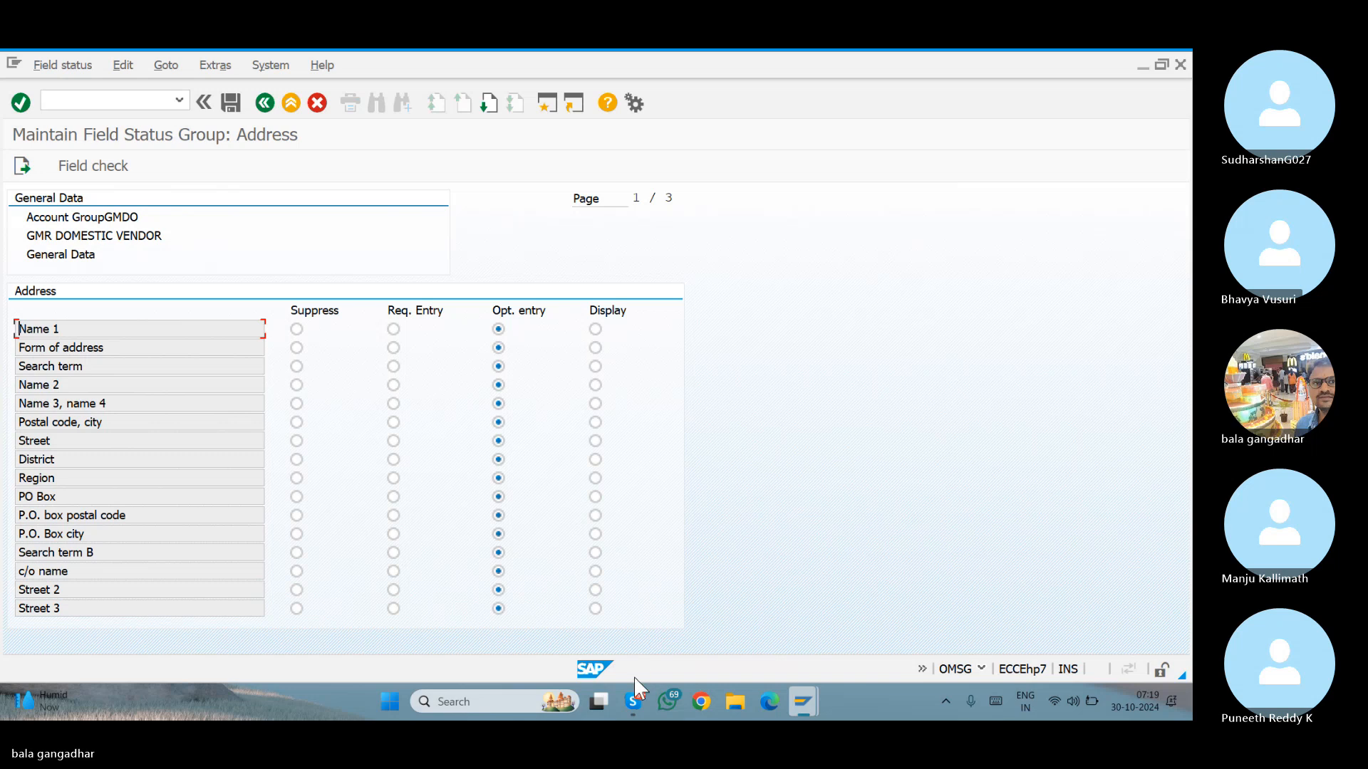
mouse_move(634, 704)
click(608, 654)
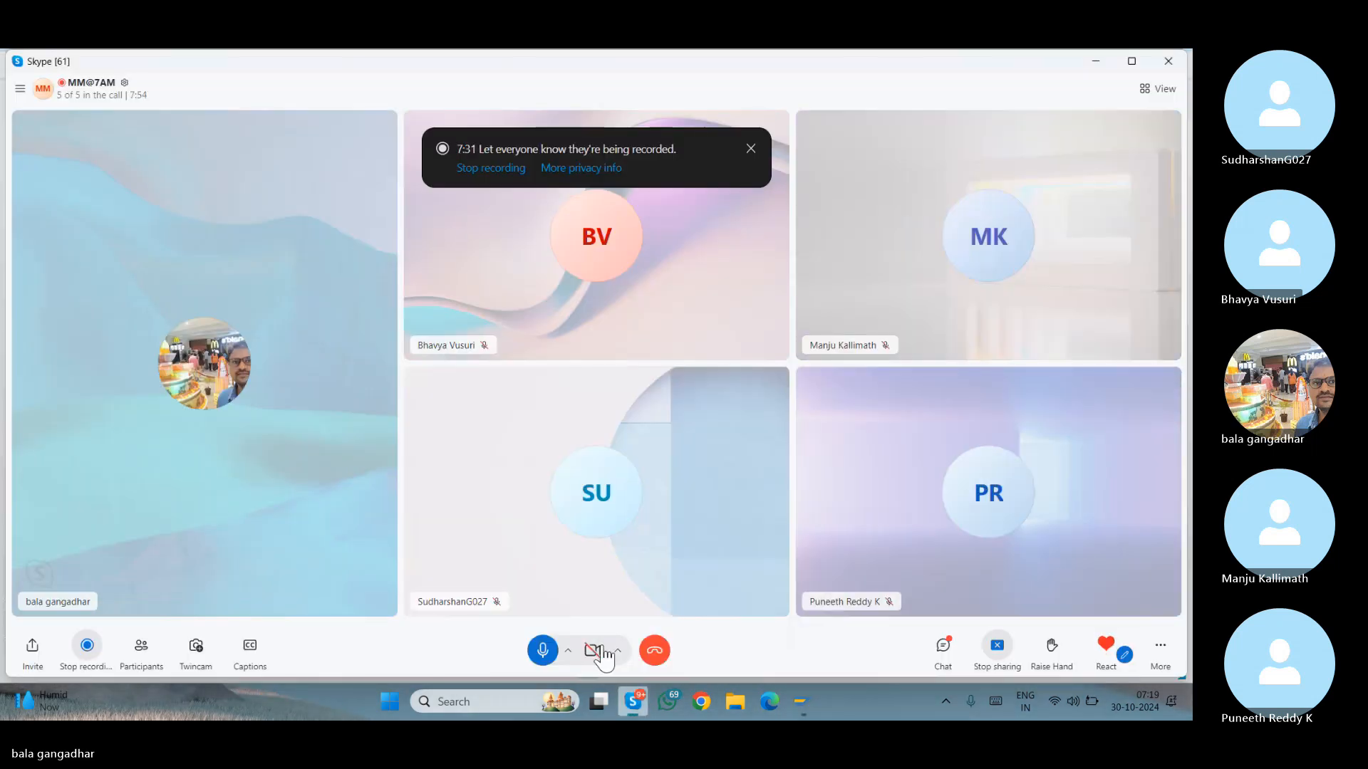
click(1095, 61)
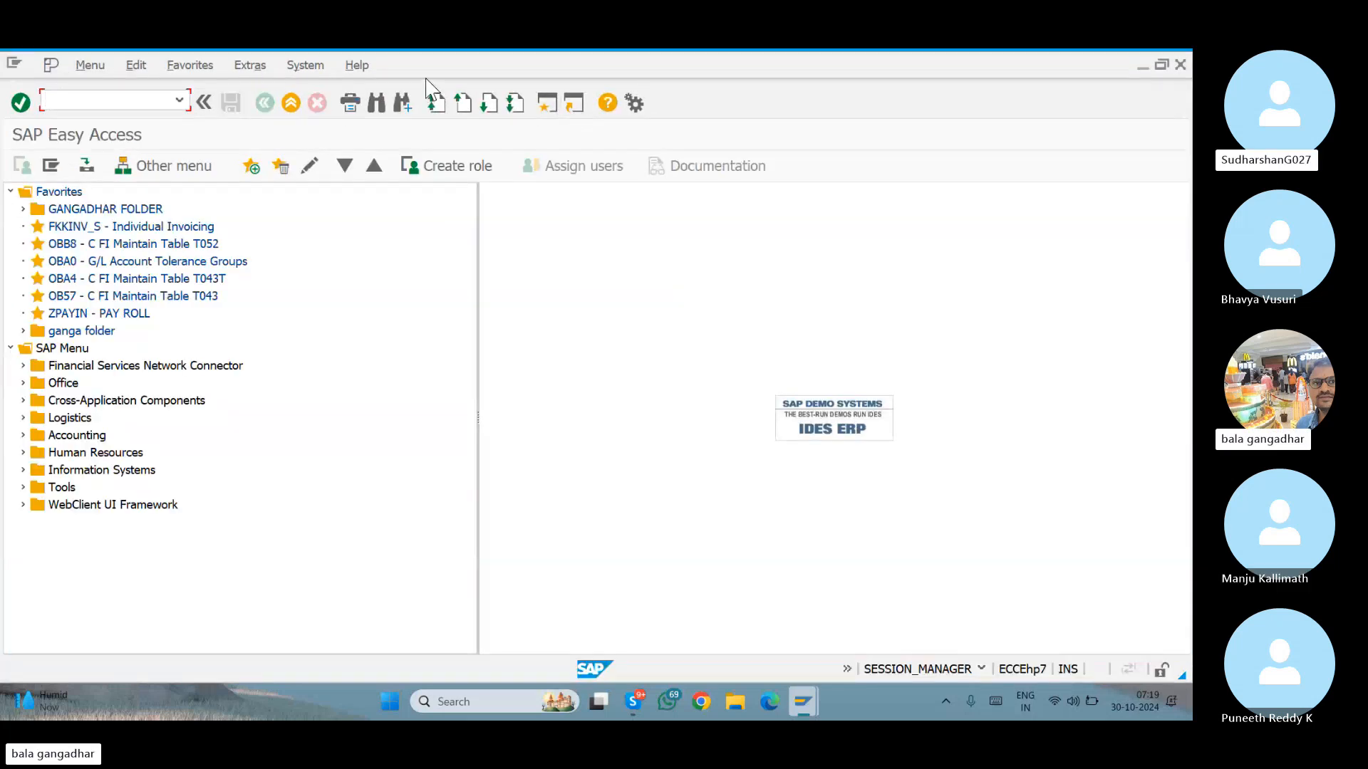
Restore the SAP Easy Access session to a smaller window and run transaction XK01 there.
drag(427, 79, 689, 151)
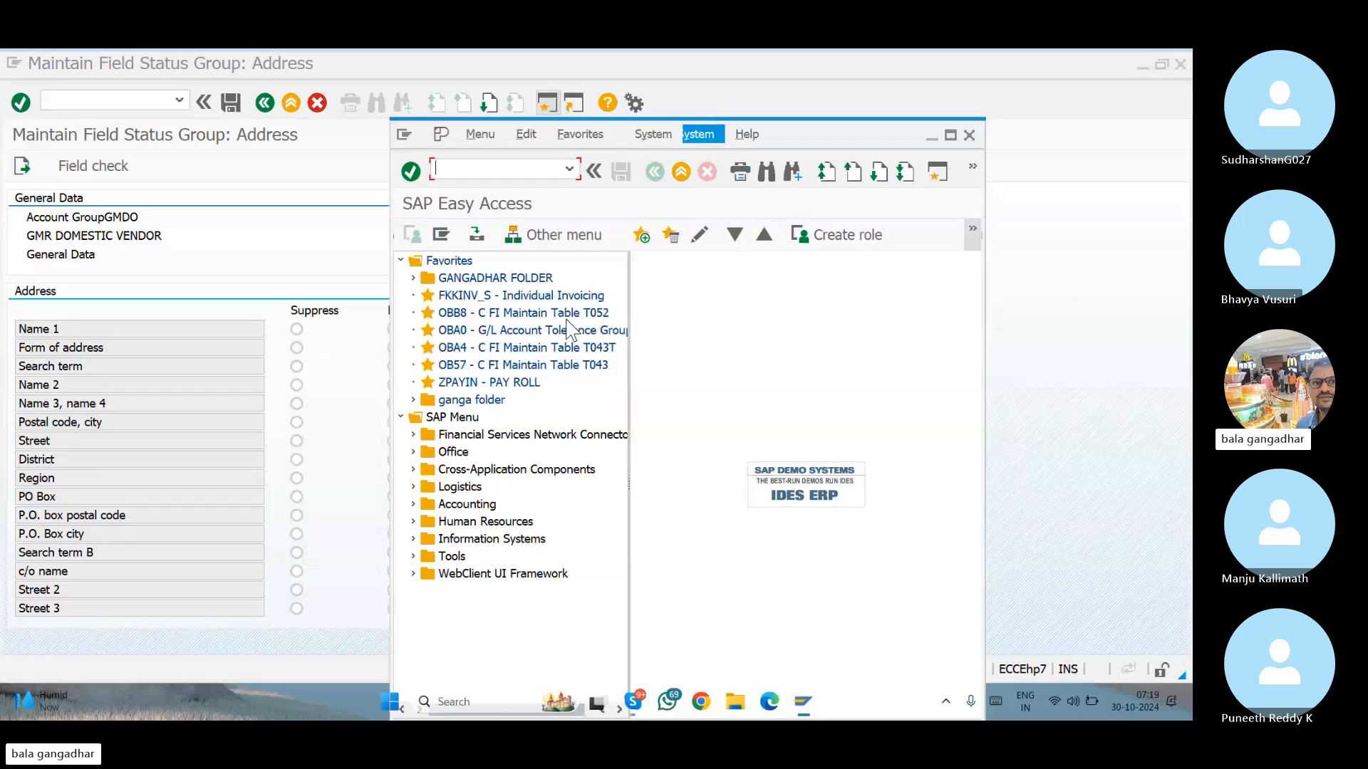
text(XK01)
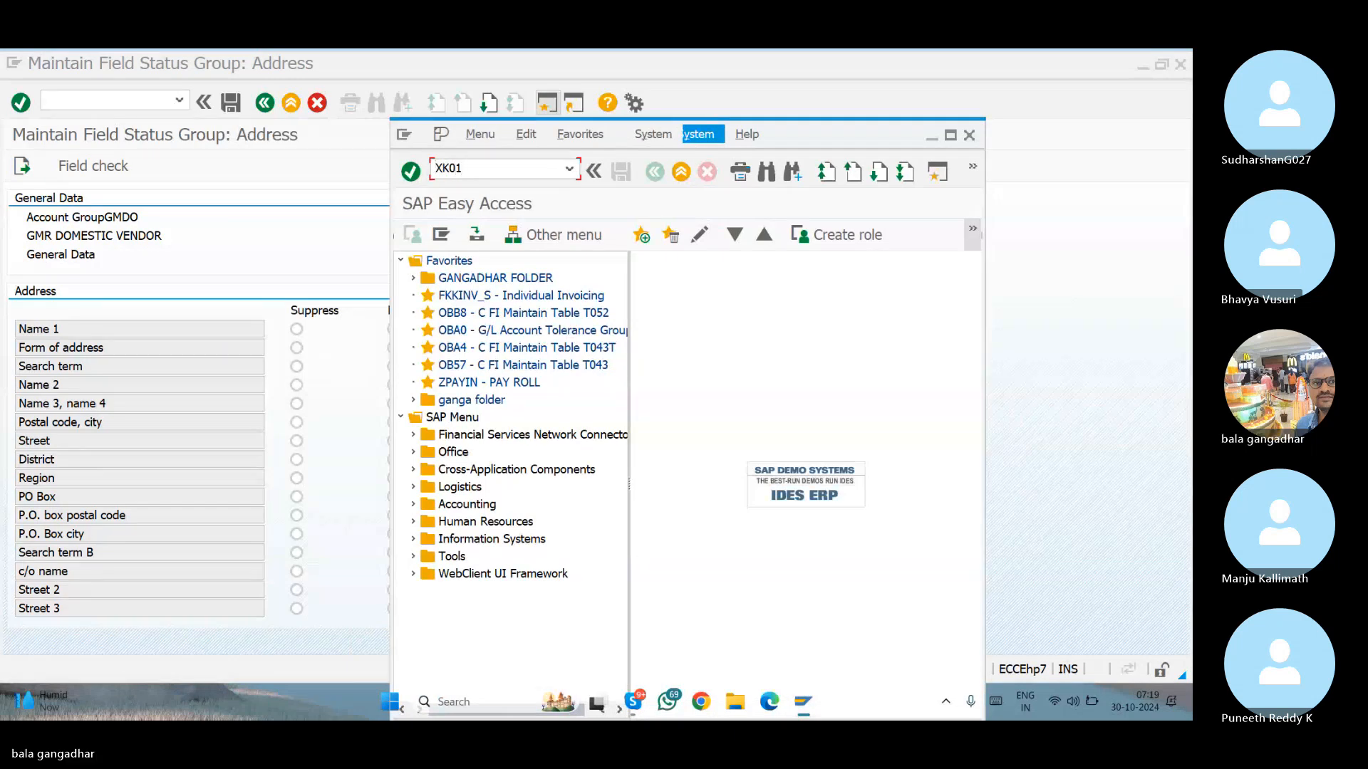
key(Return)
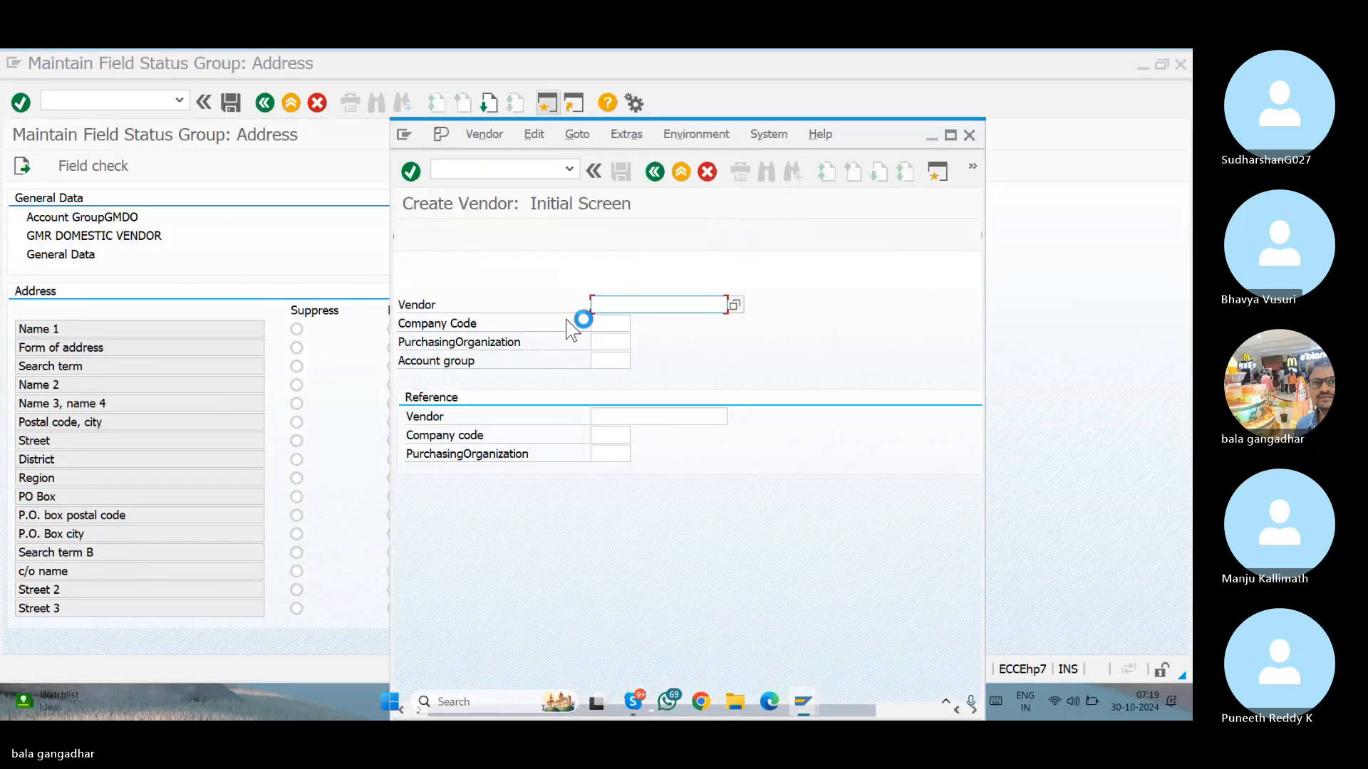
Submit the vendor's initial data with company code GVKI, purchasing organization GVST and account group GMDO, and maximize the window.
click(613, 324)
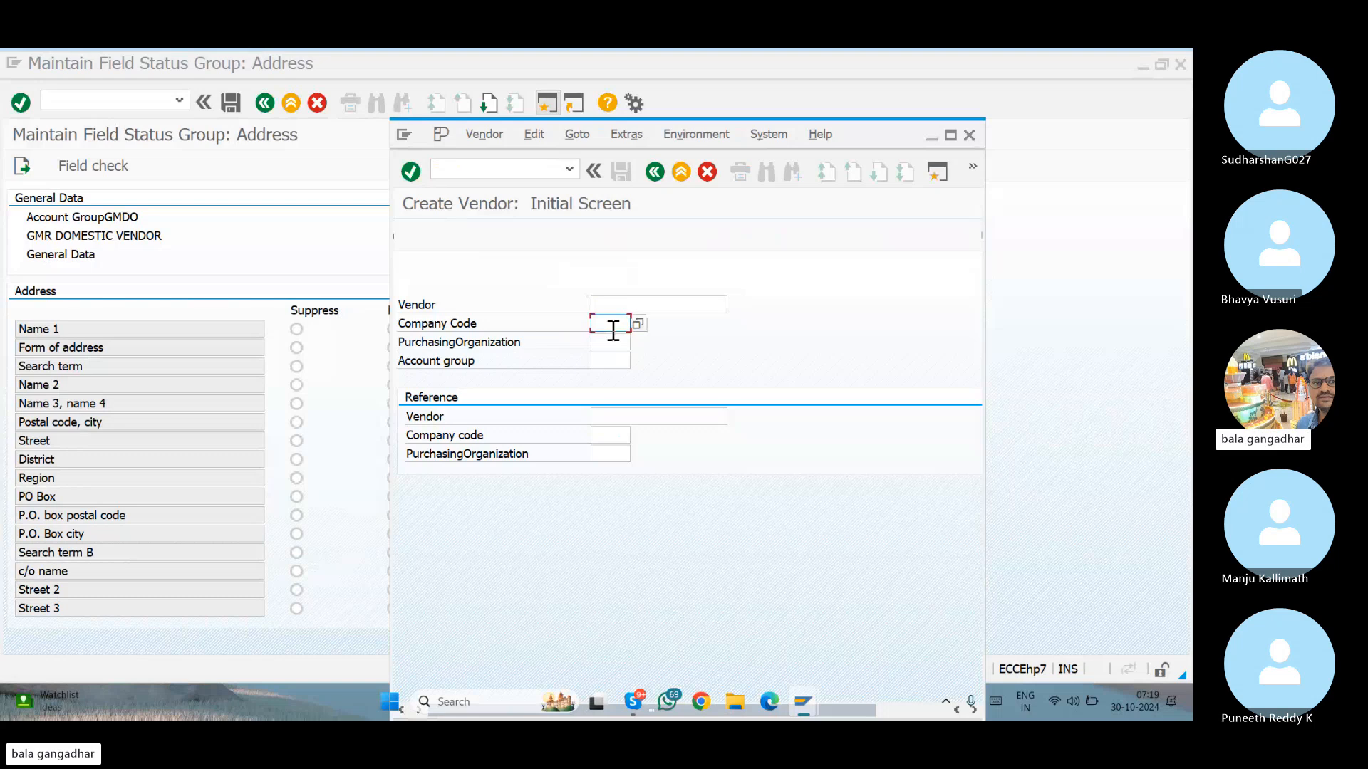
click(613, 326)
click(617, 359)
click(612, 344)
click(612, 344)
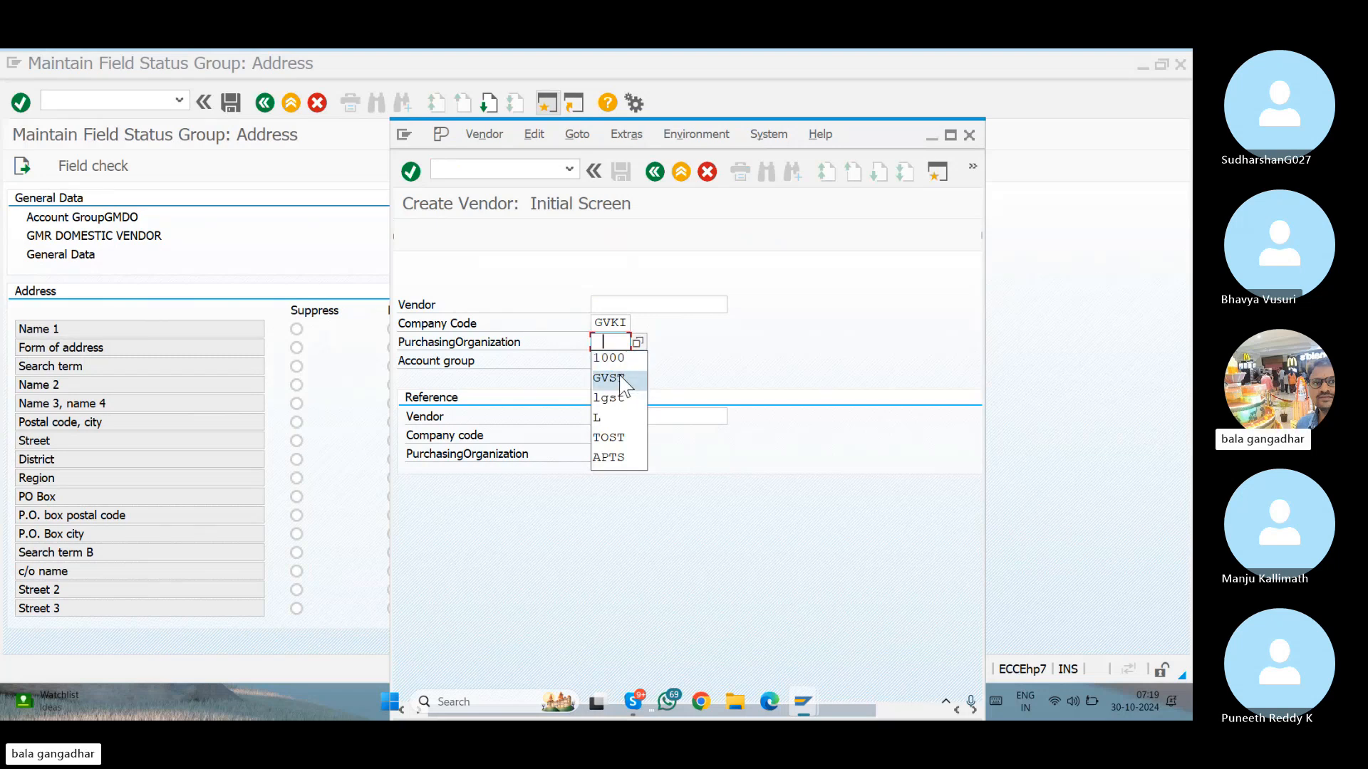
click(619, 378)
click(611, 363)
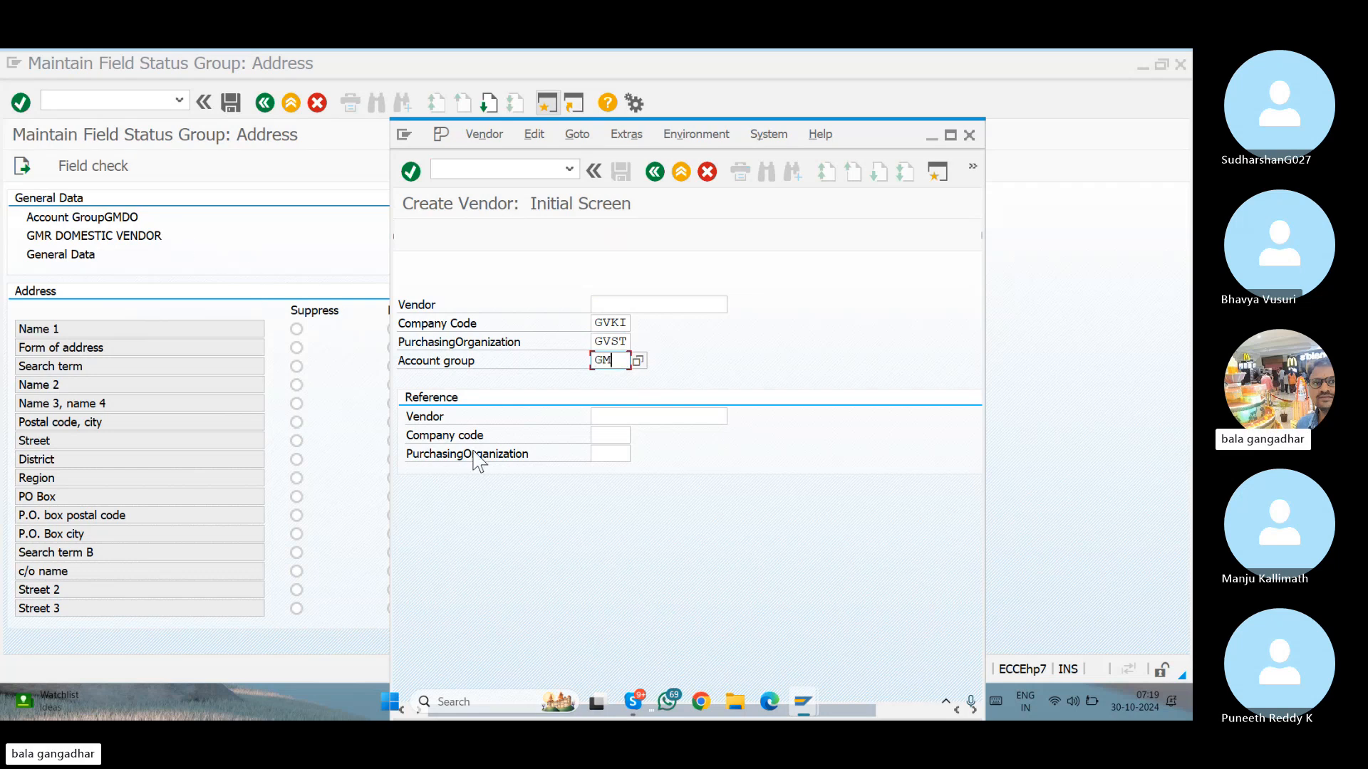
key(Return)
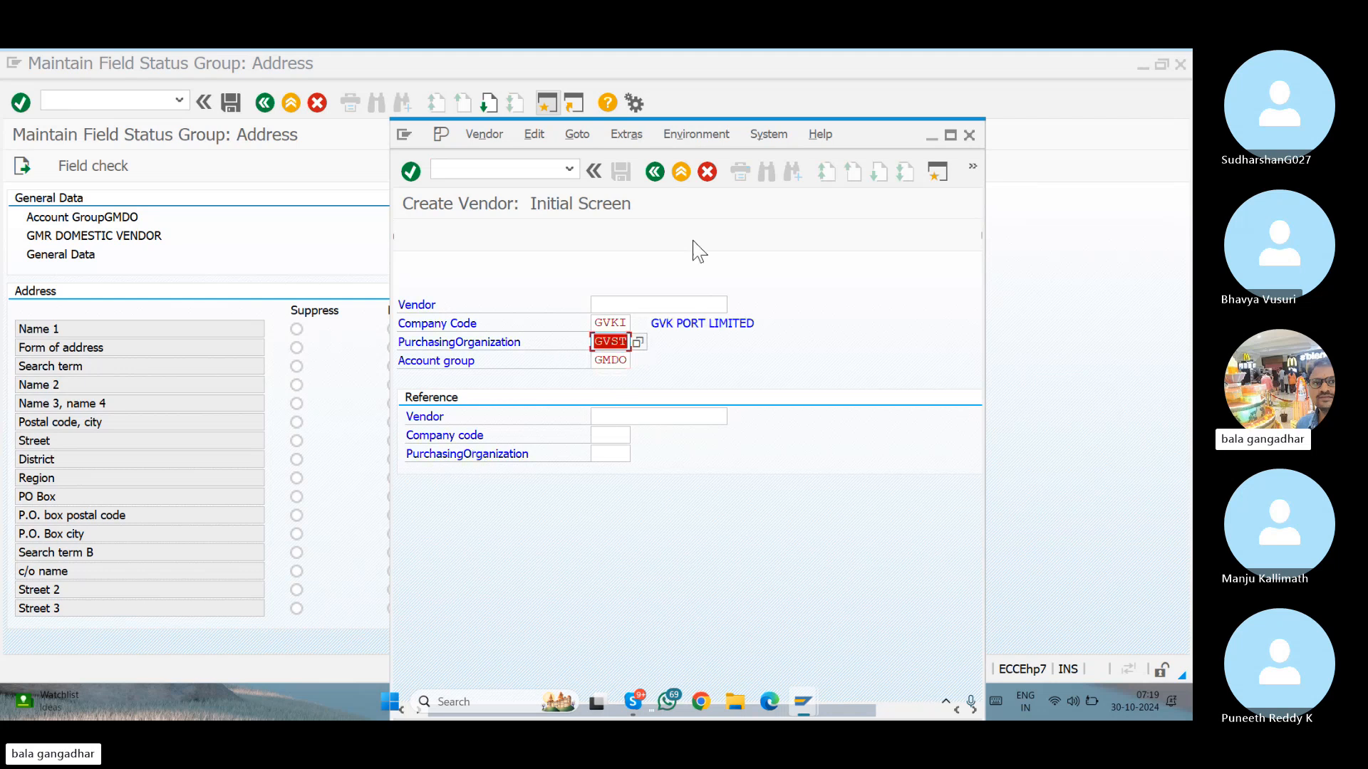
drag(891, 130, 886, 55)
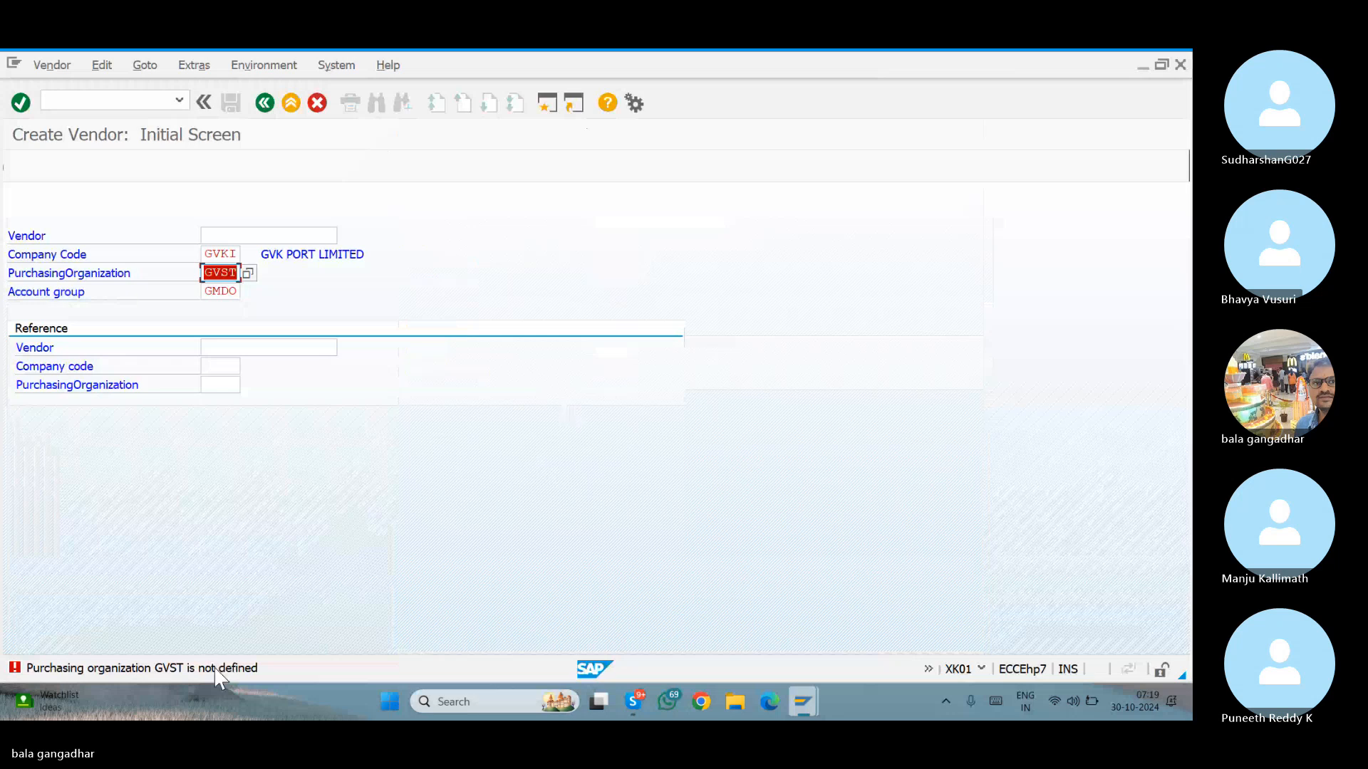
Set the vendor's purchasing organization to GMRS, GMR STANDARD POR, from the list of possible values.
text(G)
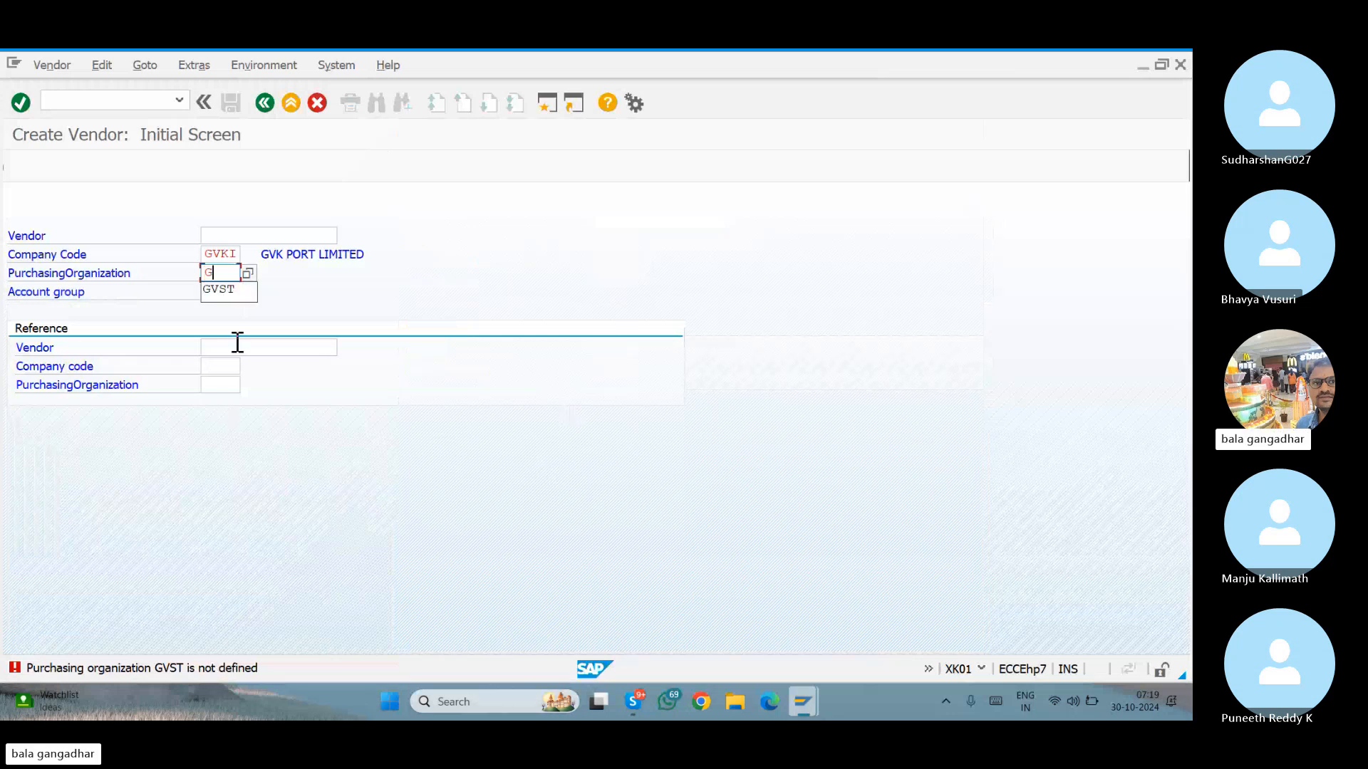
text(V*)
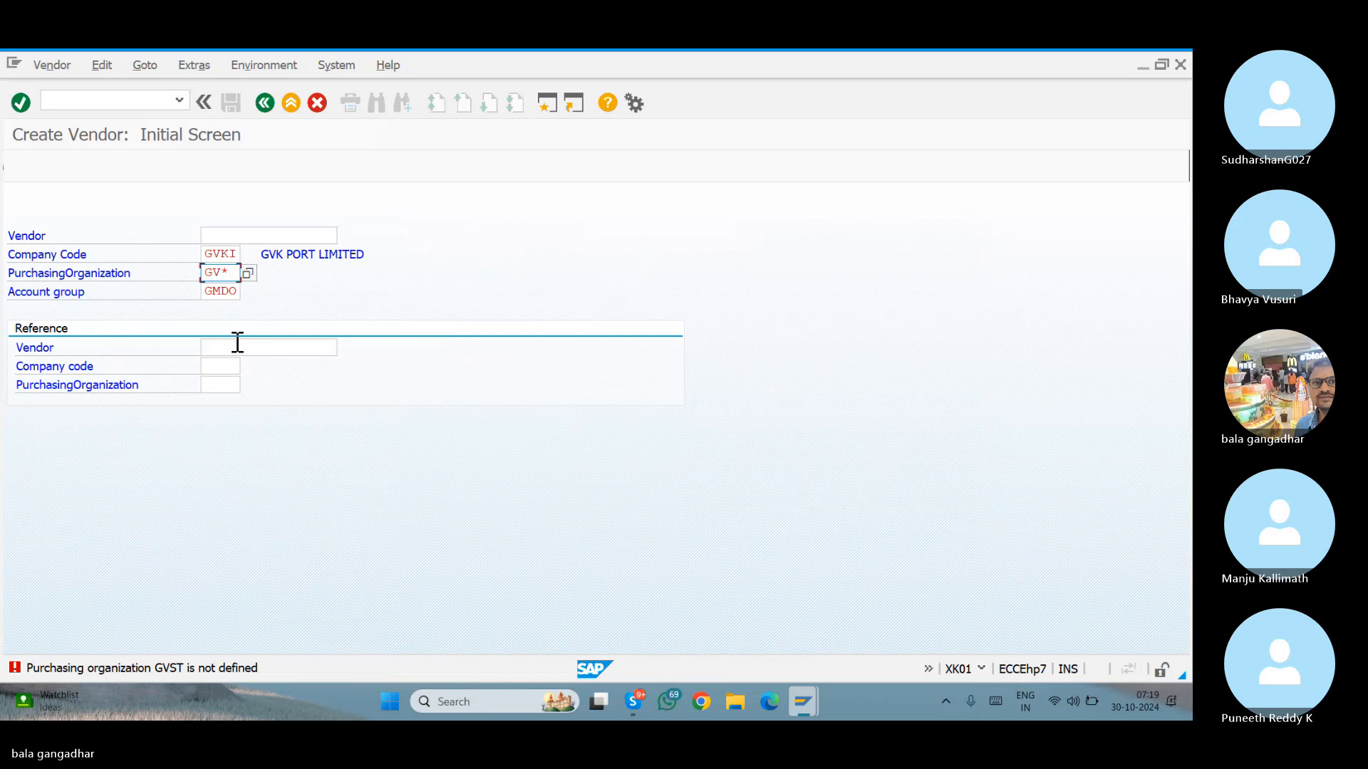
key(F4)
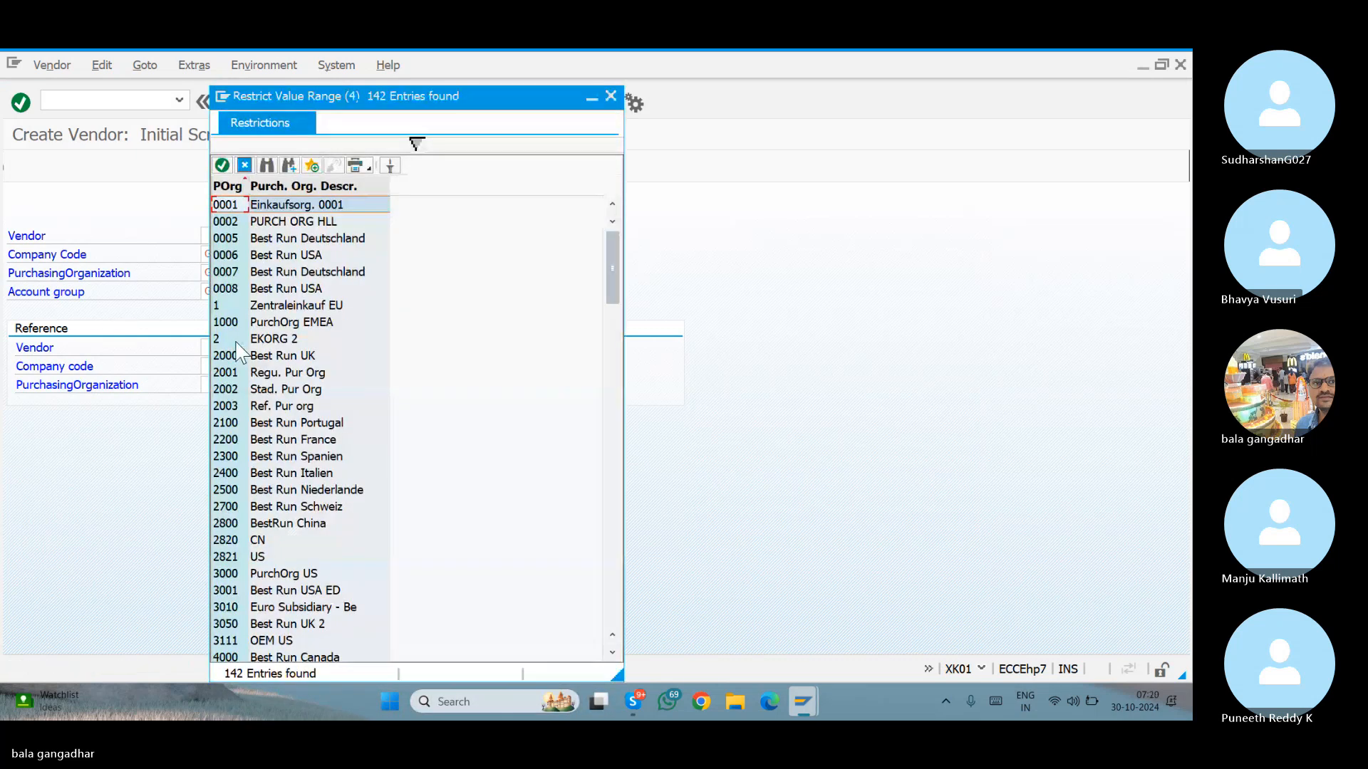
click(262, 340)
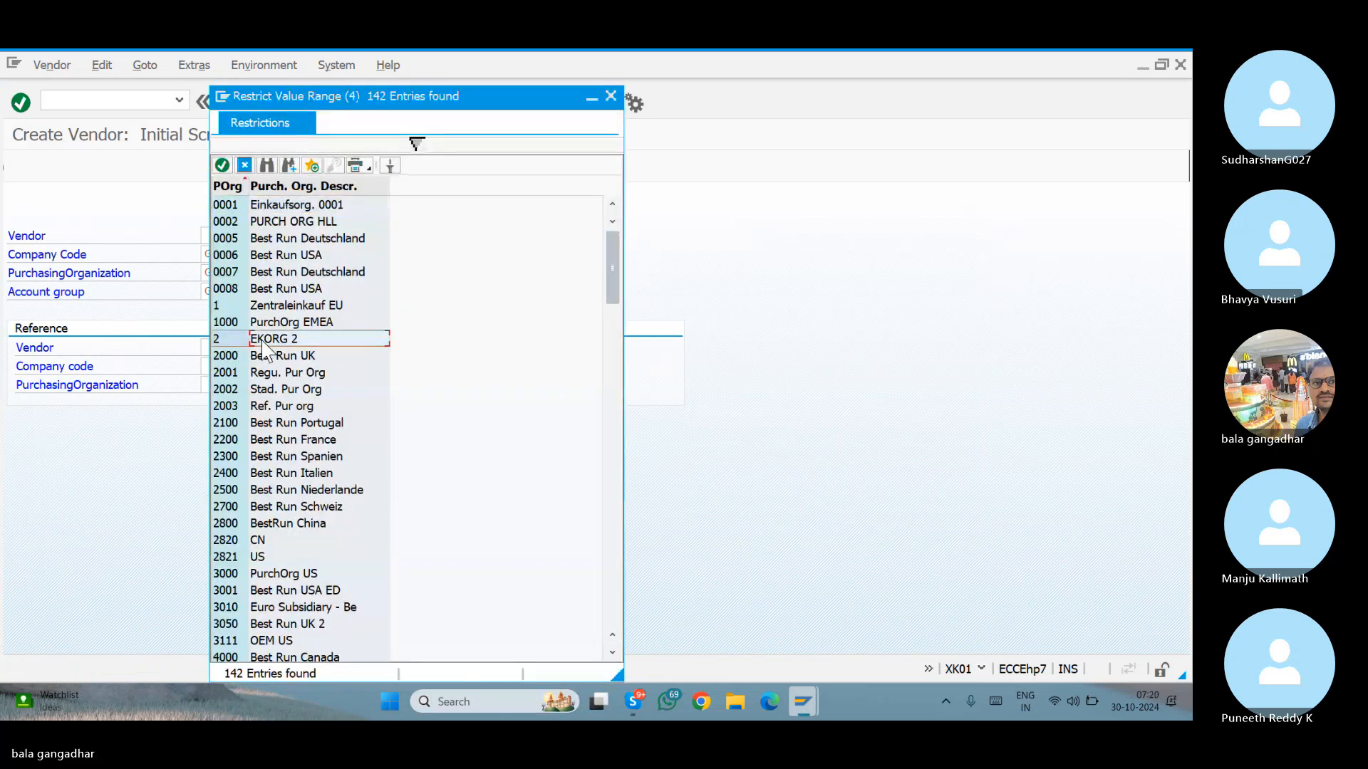
scroll(262, 341, down, 20)
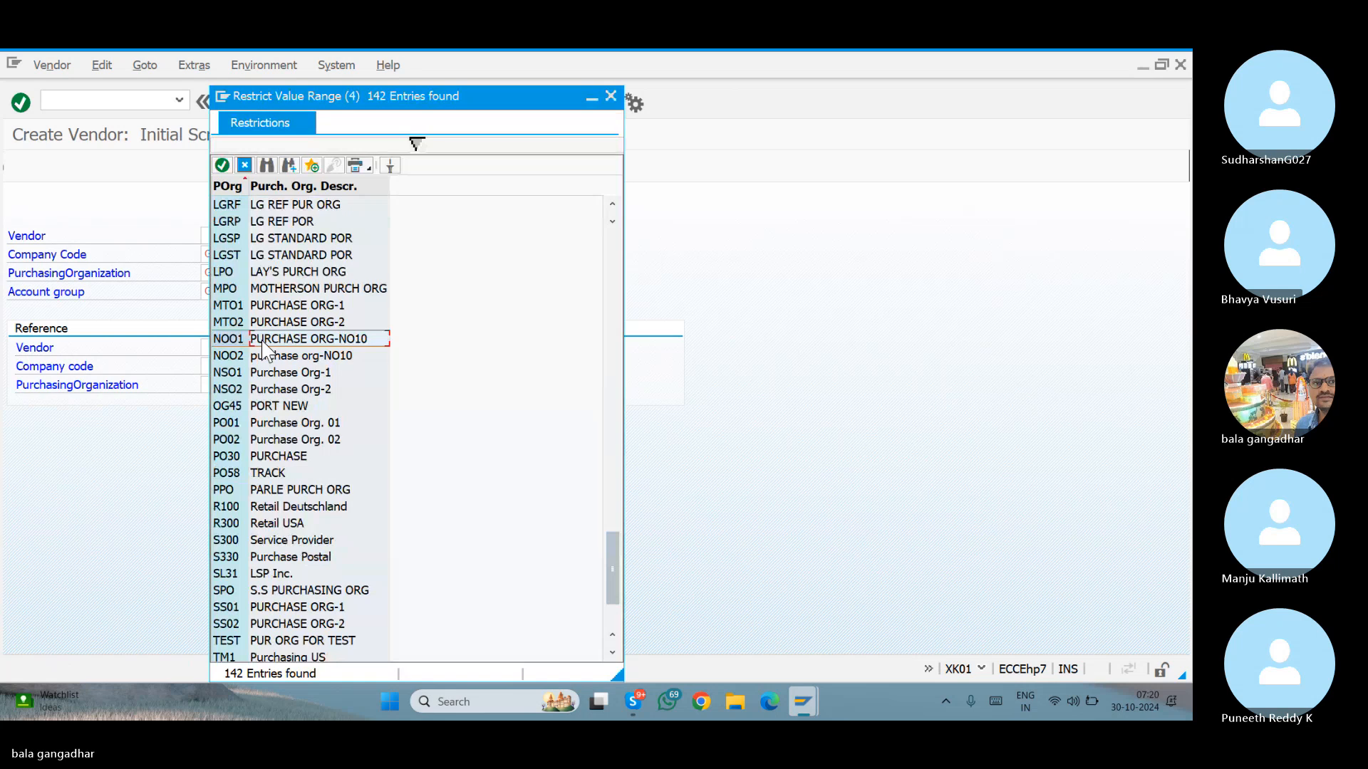
scroll(262, 341, up, 9)
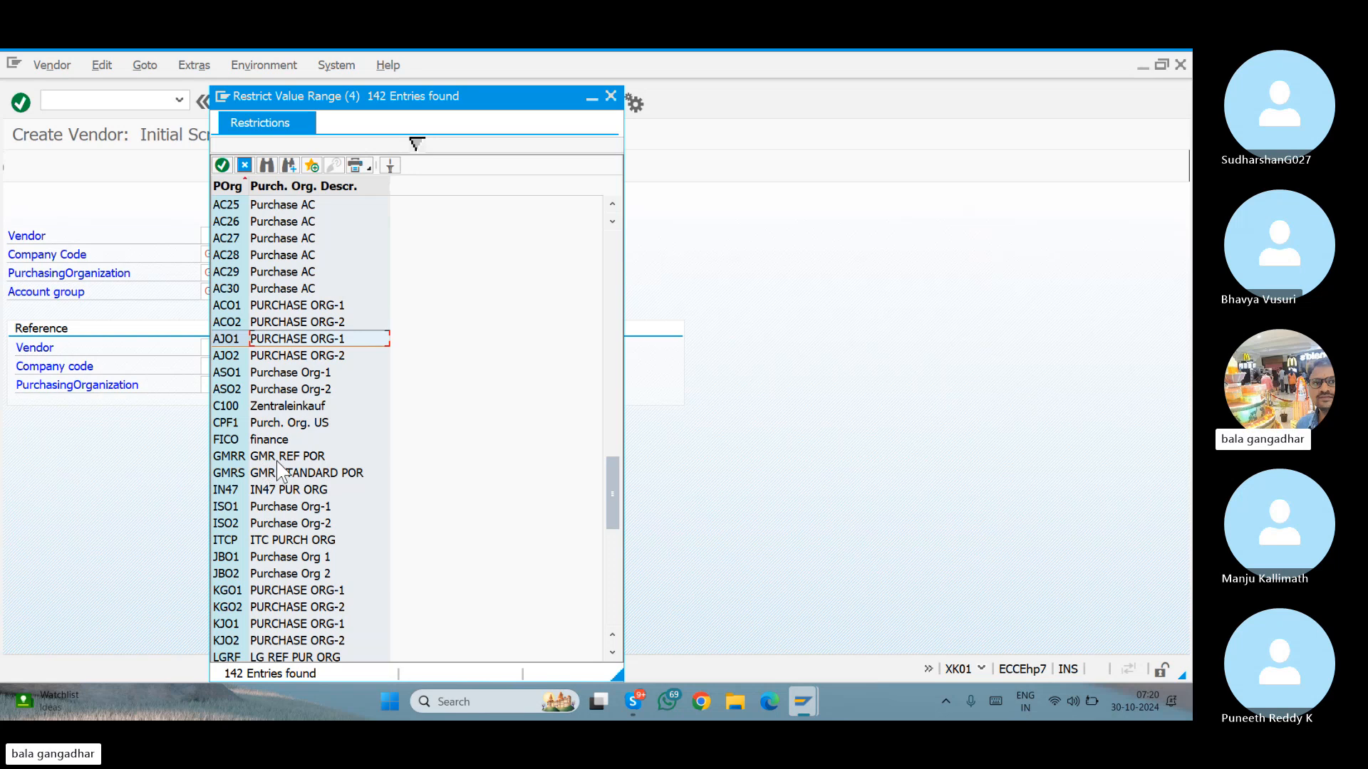
click(288, 479)
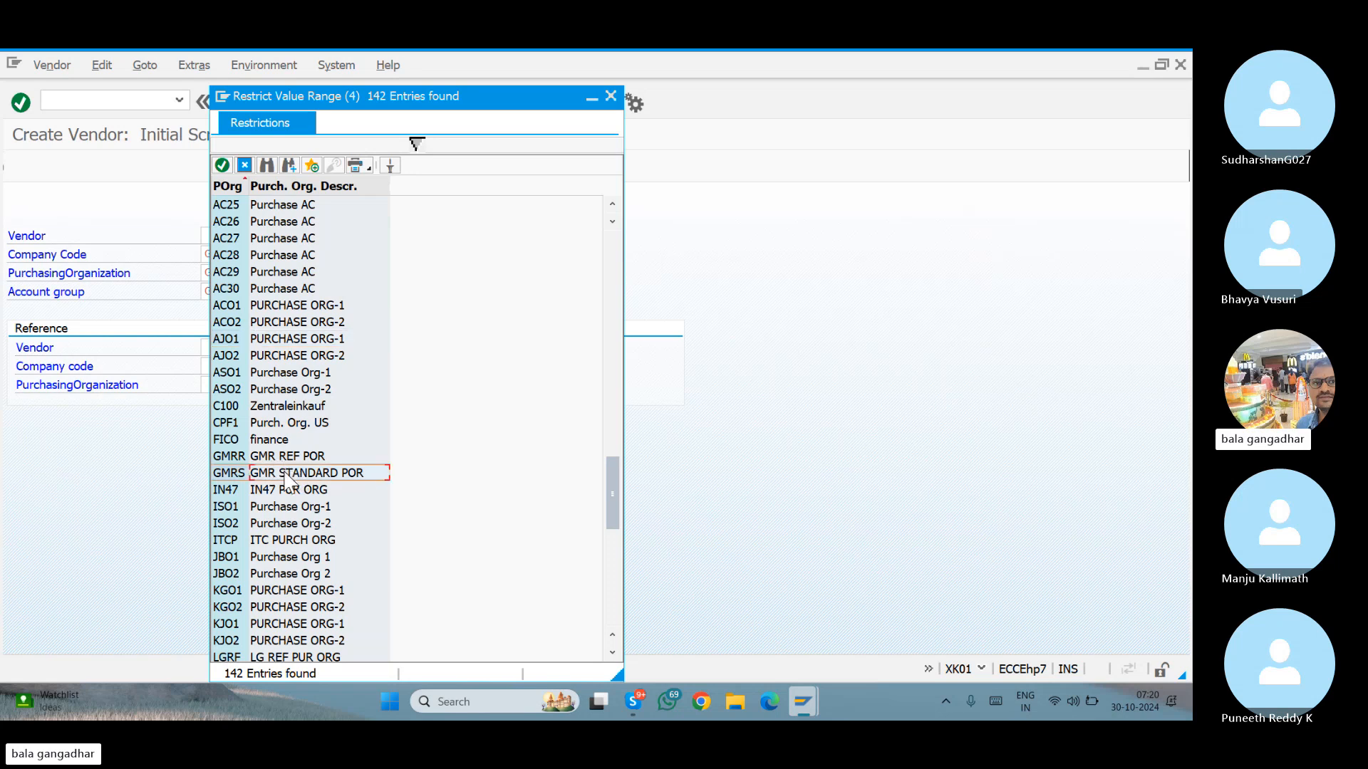
double_click(288, 478)
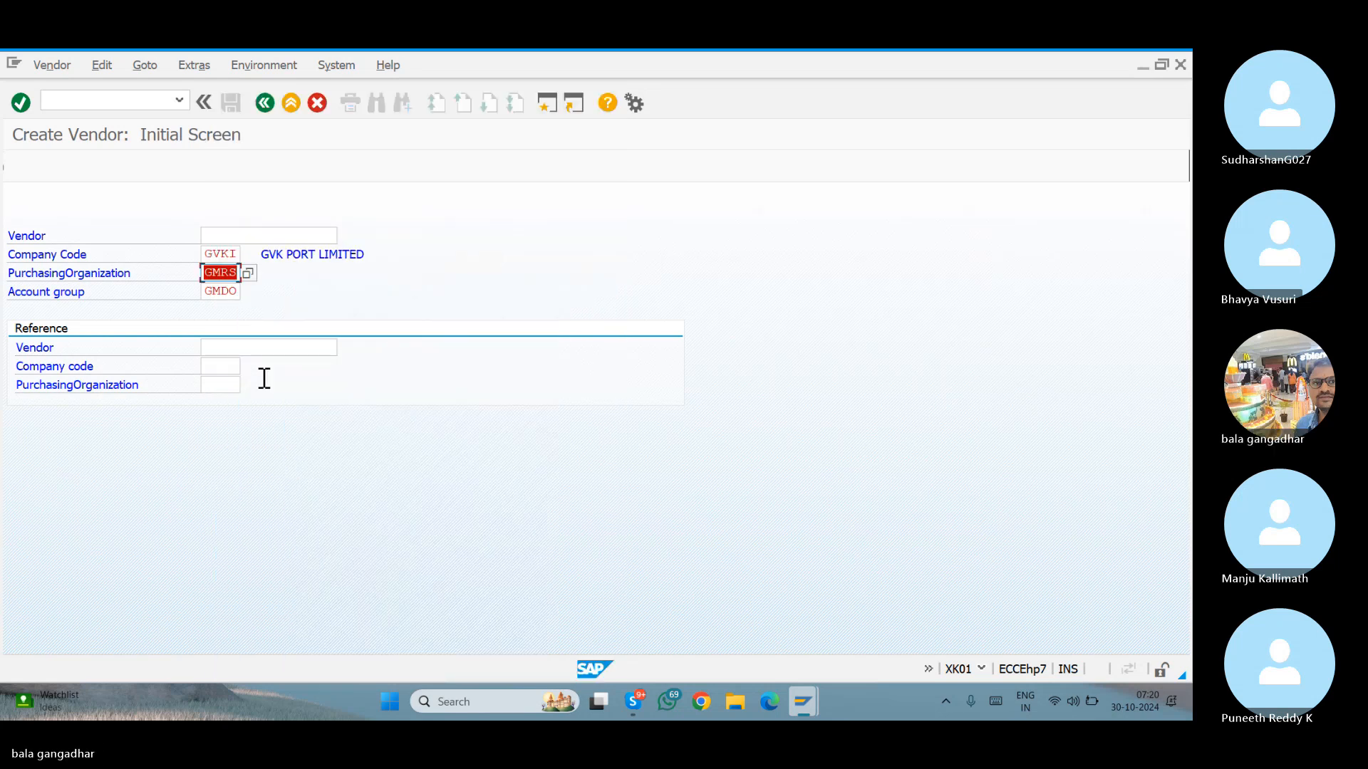
Replace the company code with the pattern GM* and call up the list of possible company codes.
click(231, 254)
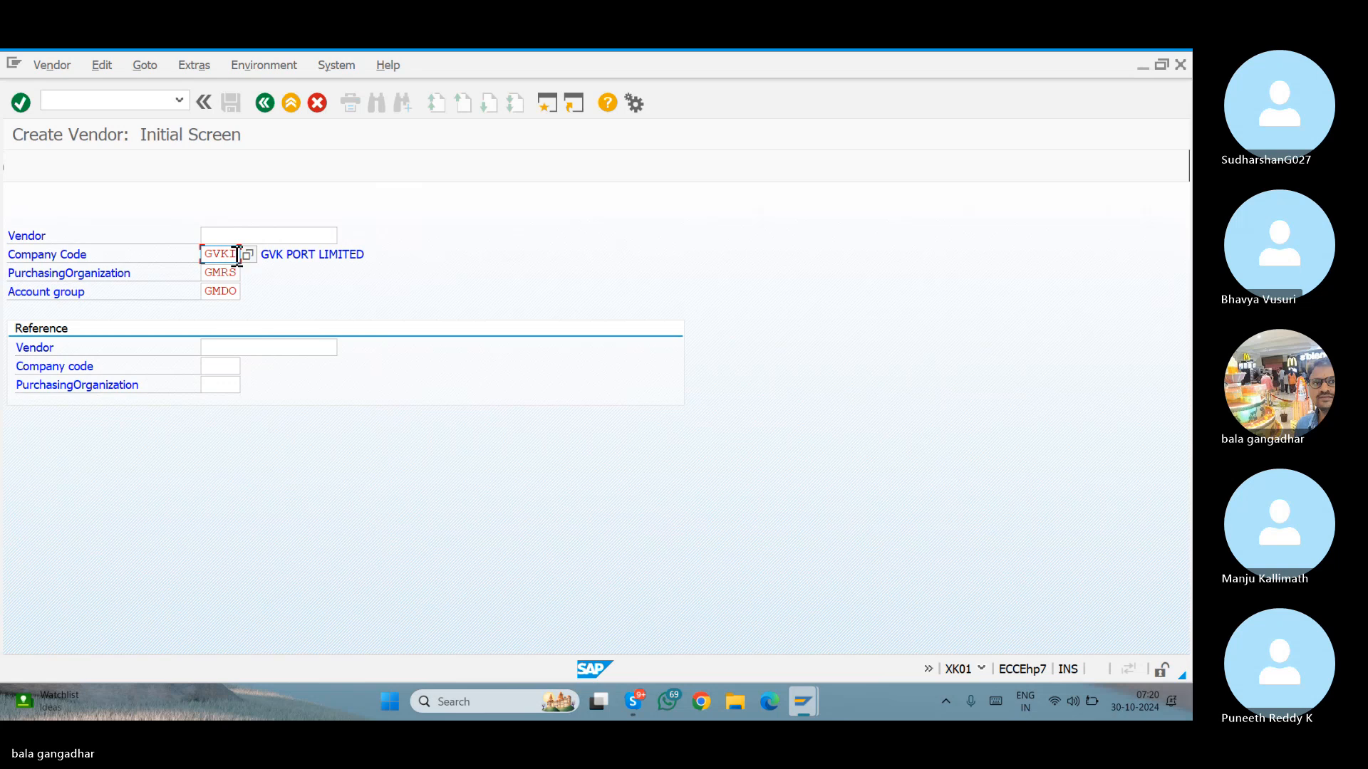
key(BackSpace)
key(BackSpace)
key(BackSpace)
text(GM)
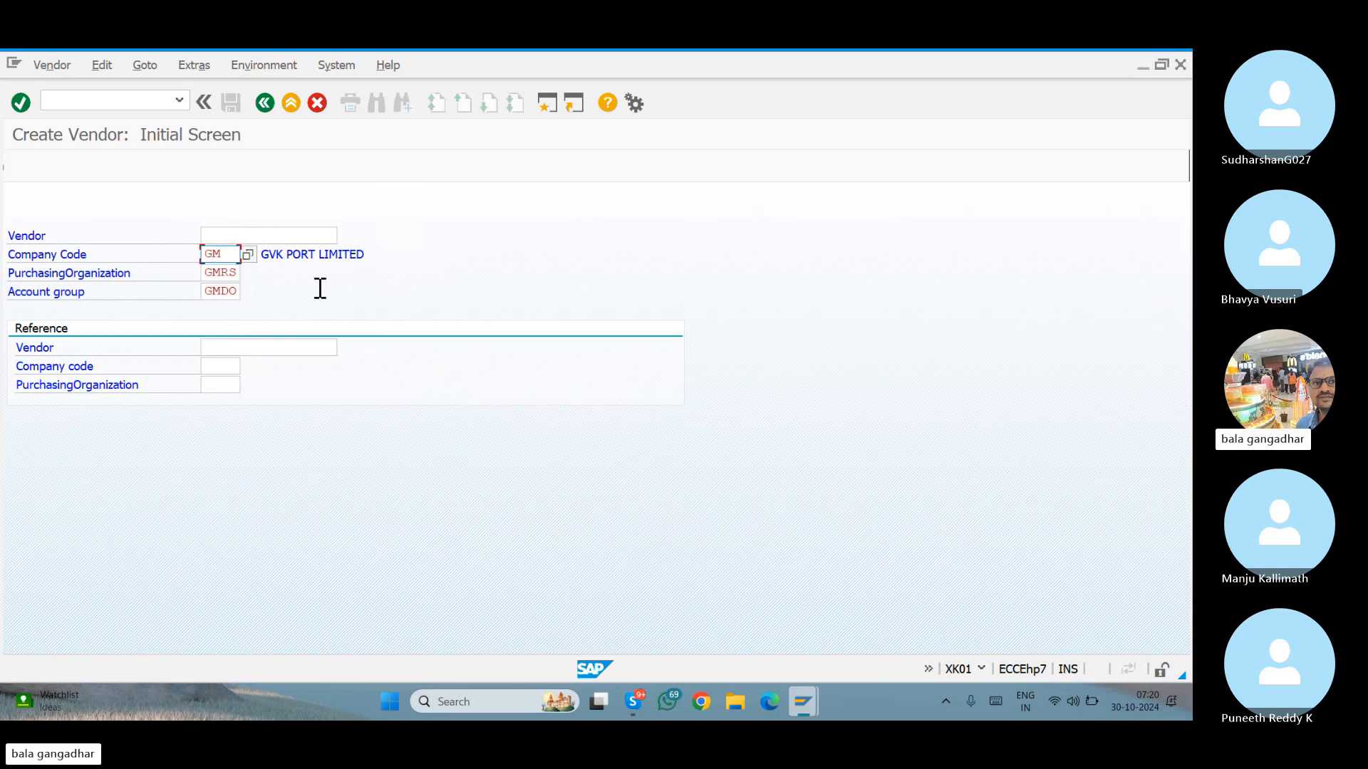
text(*)
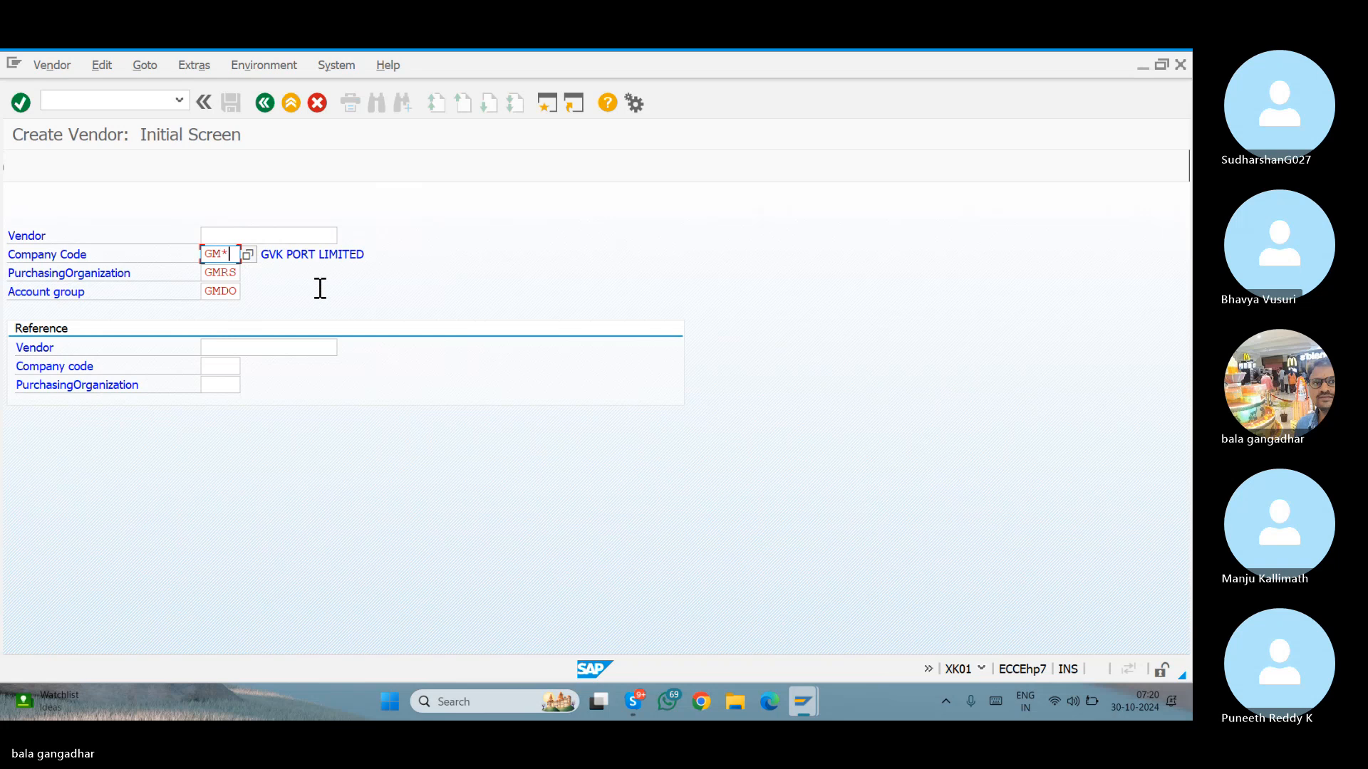
key(Return)
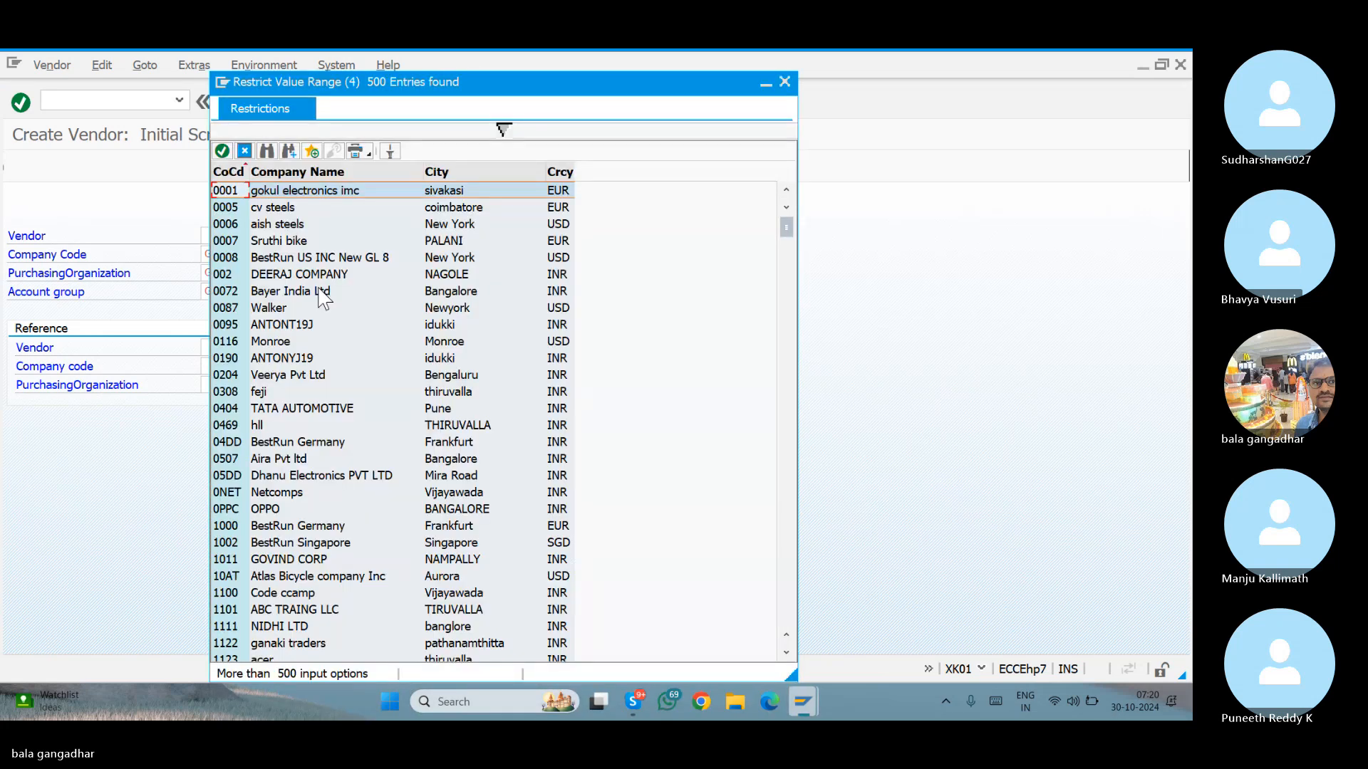
Examine the GMR entries in the company code list and close the list without choosing one.
click(285, 460)
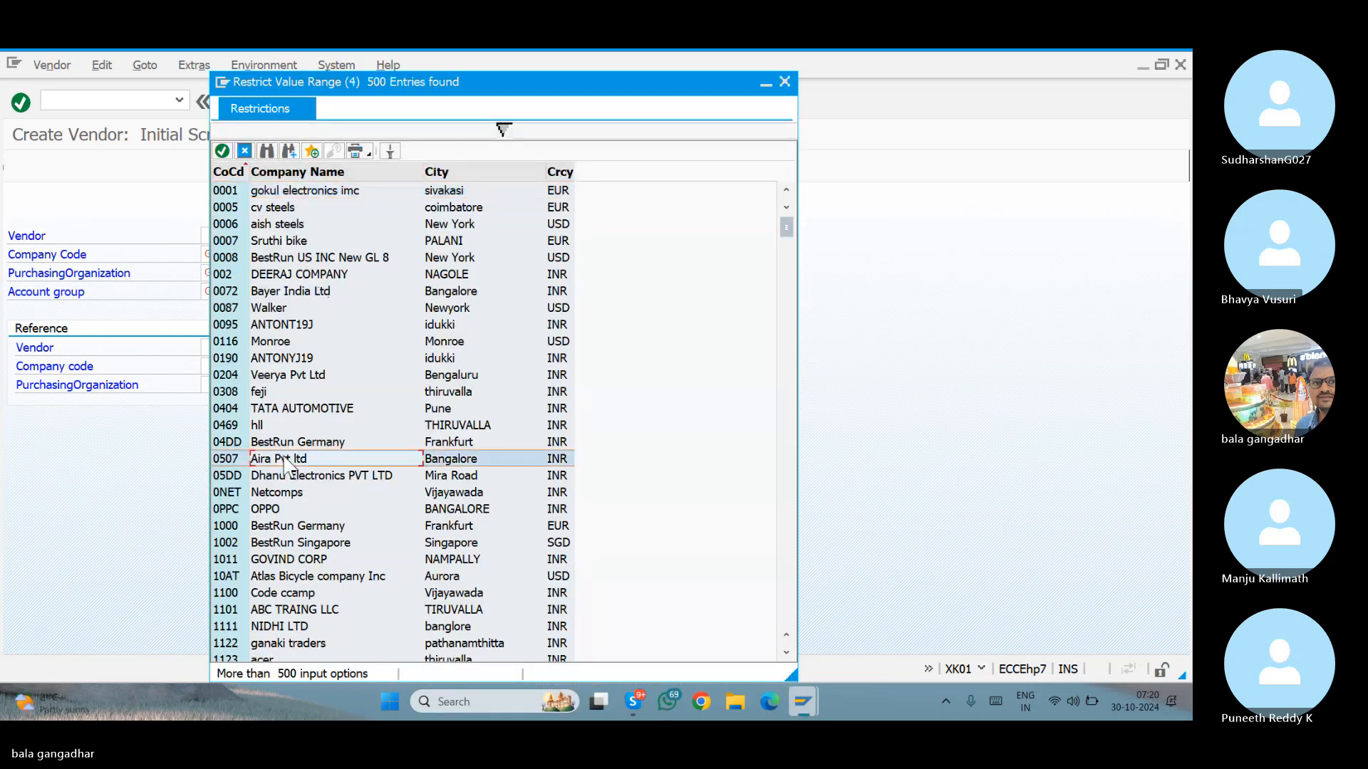
scroll(285, 463, down, 10)
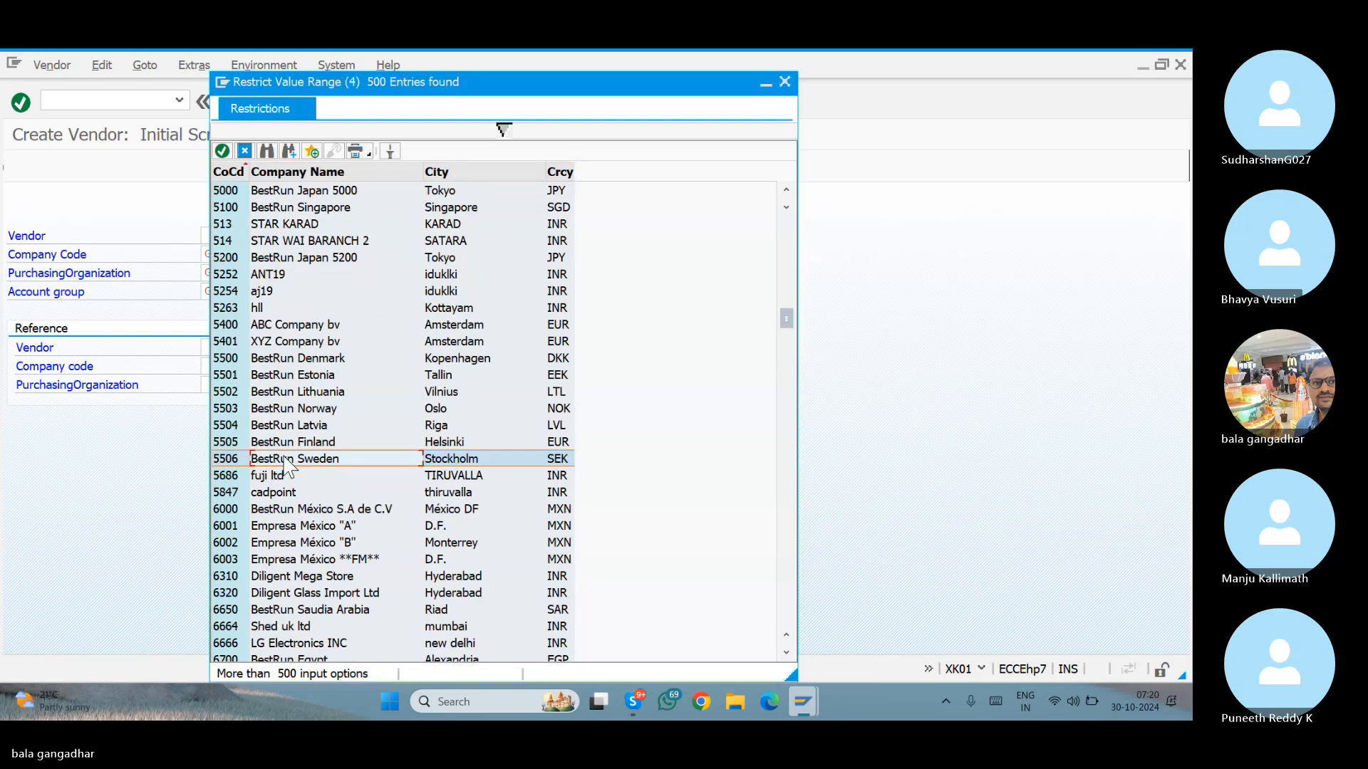
scroll(287, 467, down, 20)
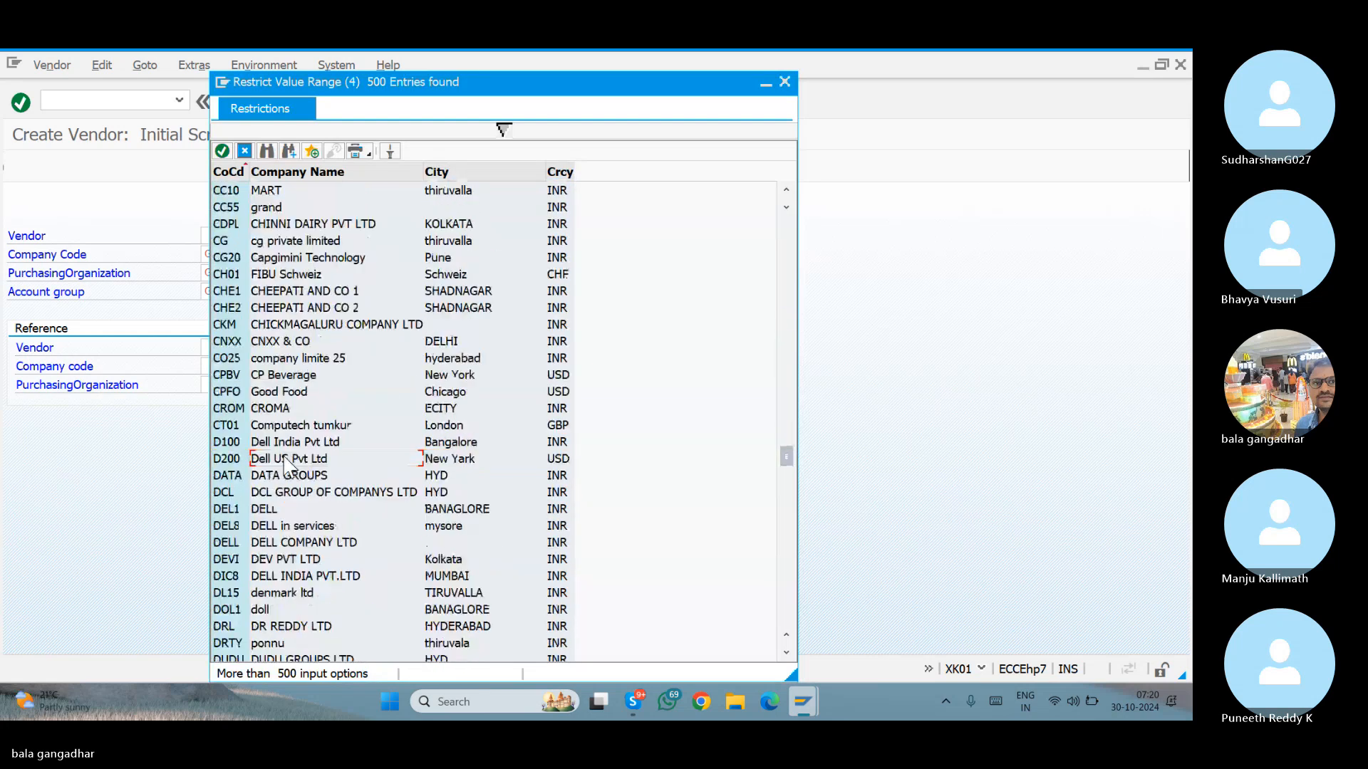
scroll(287, 465, down, 9)
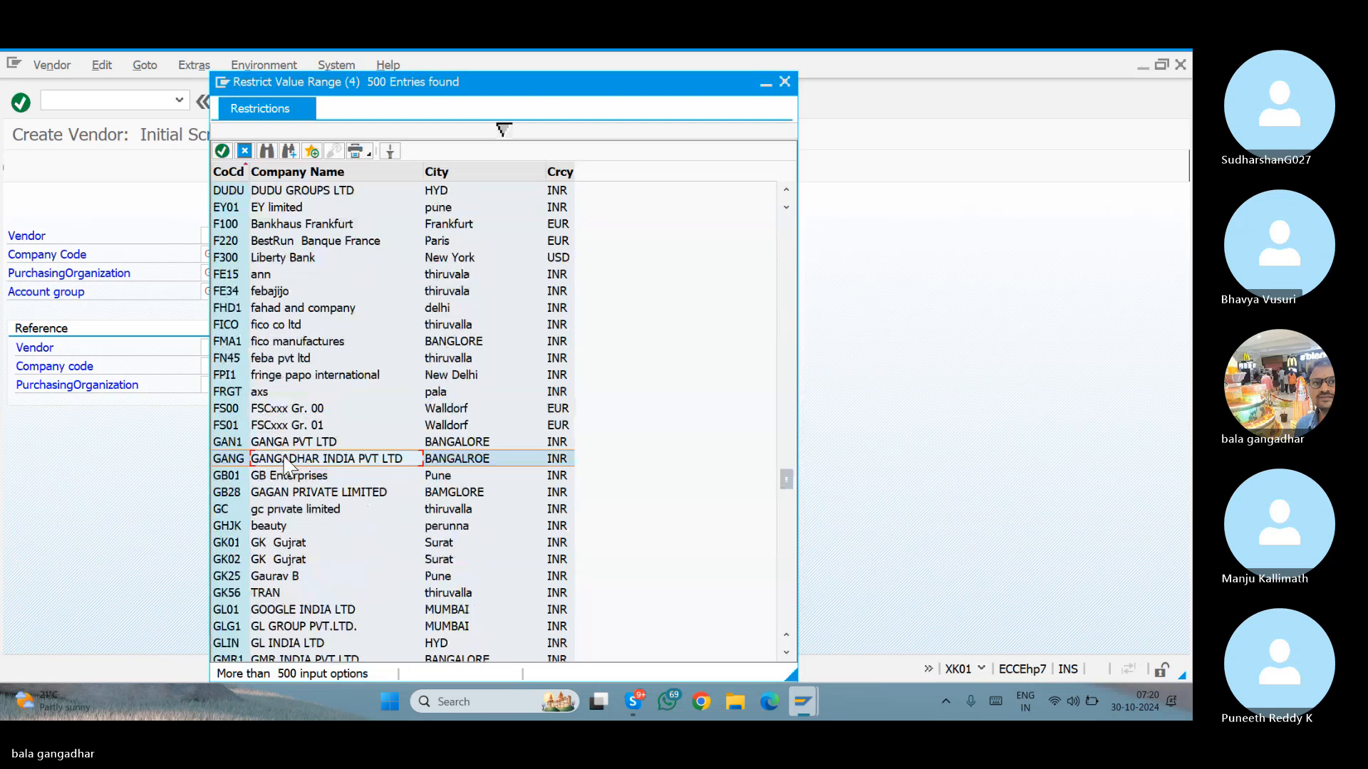
scroll(287, 466, down, 9)
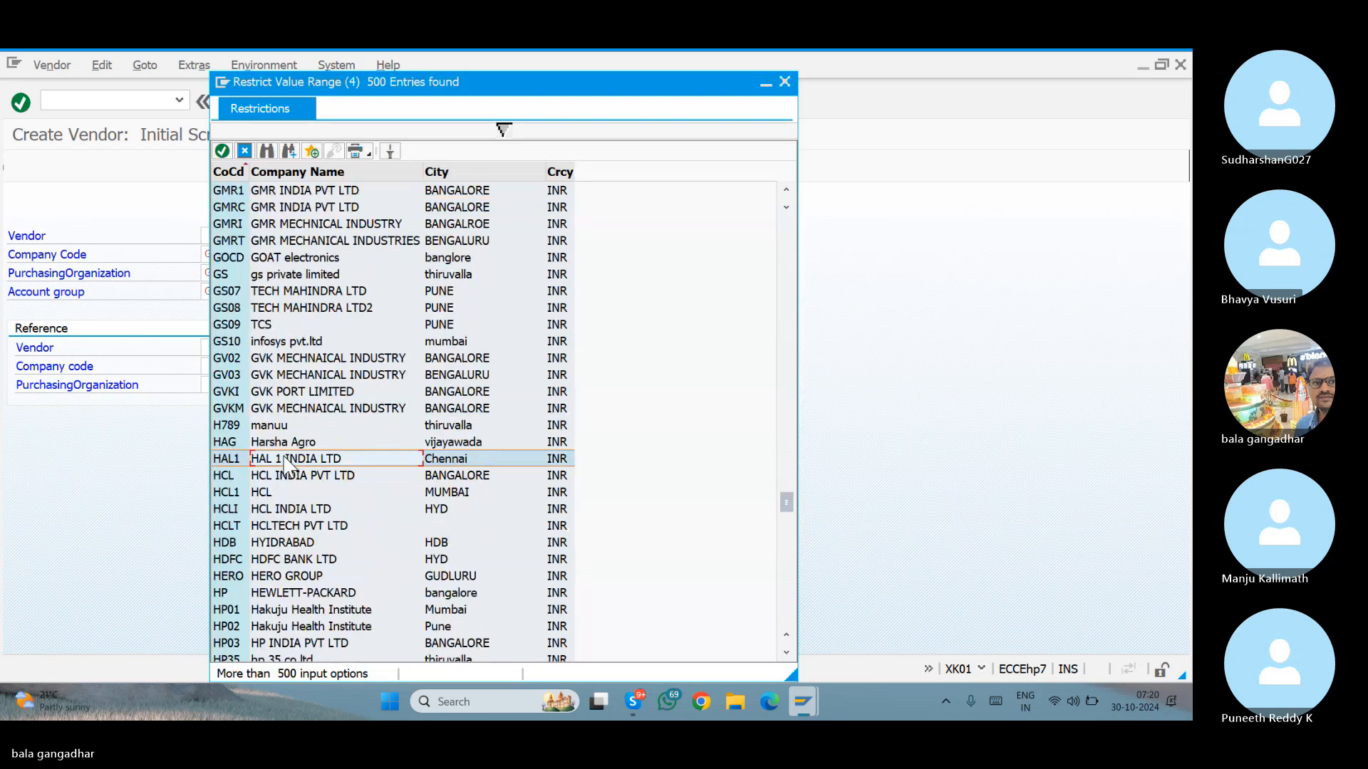
key(Up)
key(Up)
key(Up)
key(Up)
key(Up)
key(Up)
key(Up)
key(Up)
key(Up)
key(Up)
key(Up)
key(Up)
key(Up)
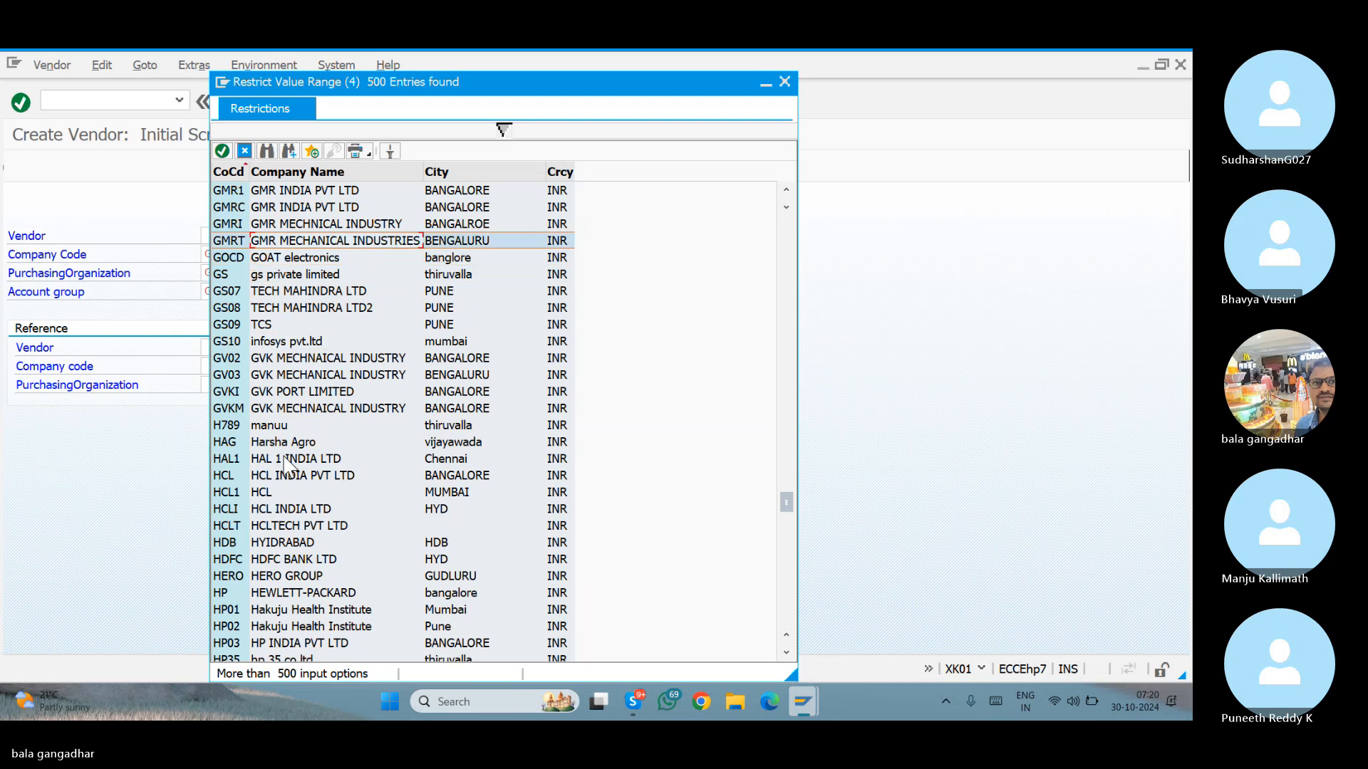
key(Up)
key(Up)
key(Up)
key(Up)
key(Up)
key(Up)
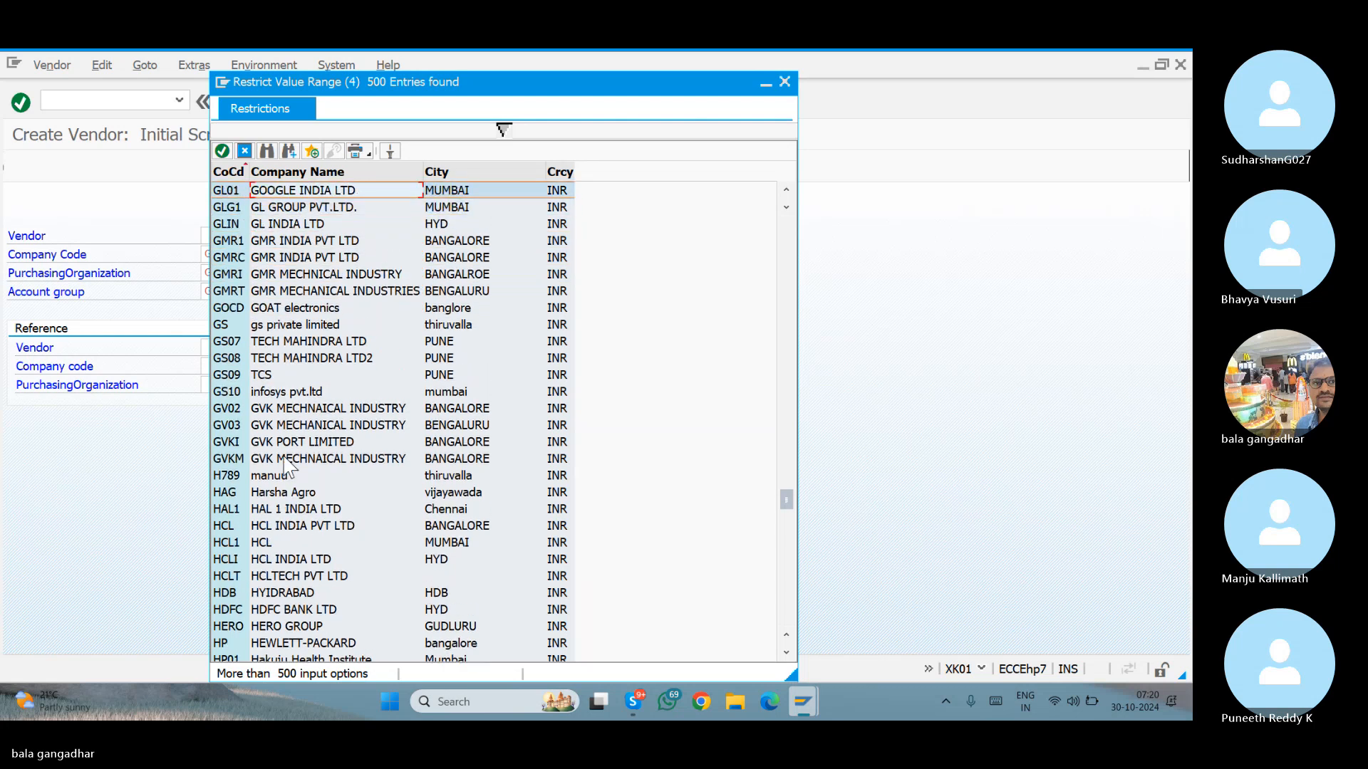
click(293, 278)
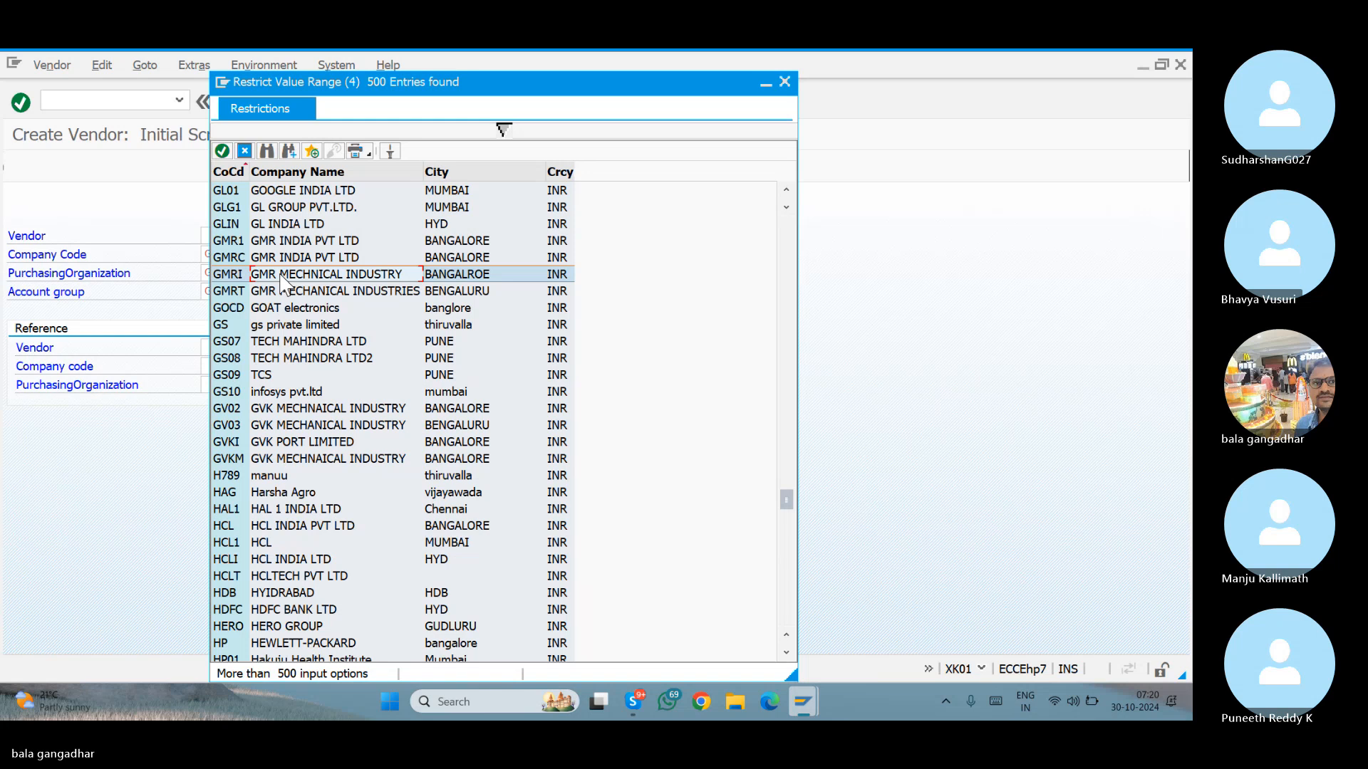
click(785, 82)
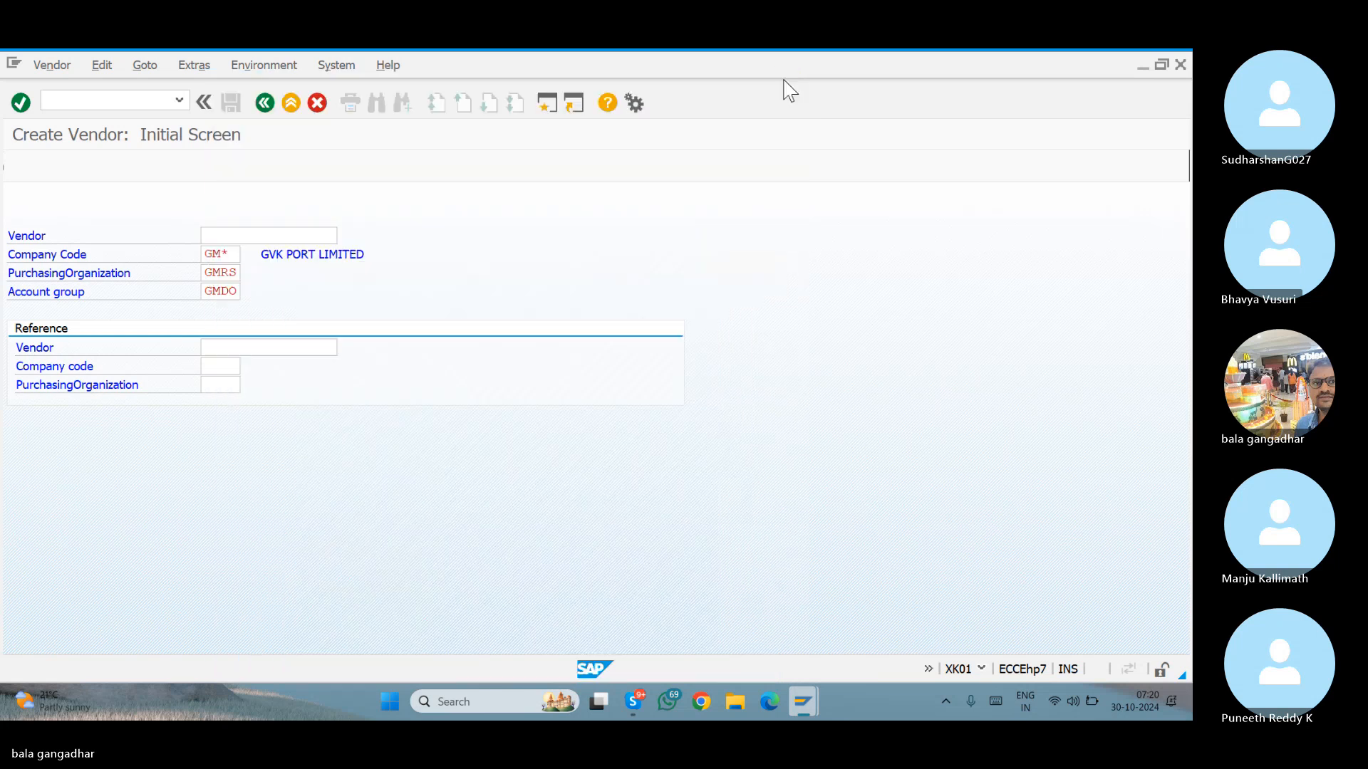
Open an additional SAP session.
click(546, 104)
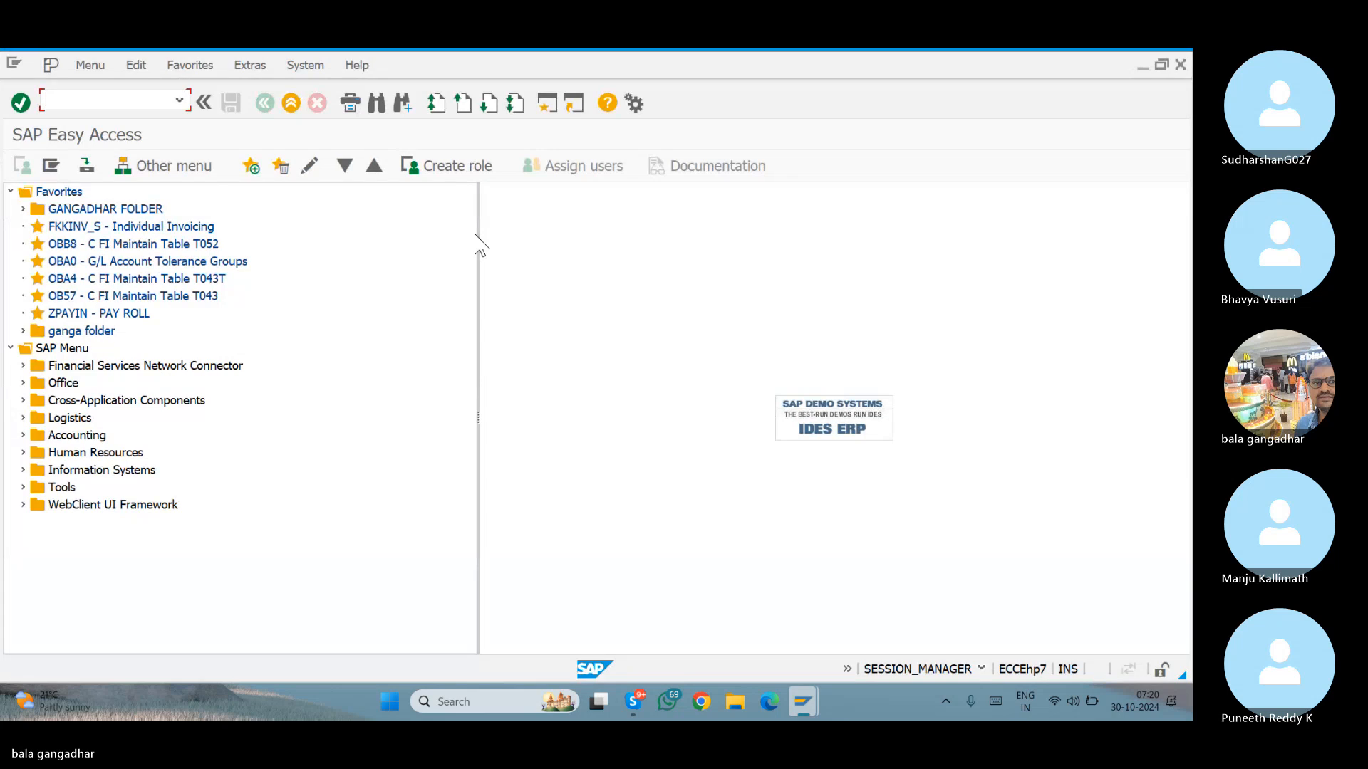
text(MM60)
key(Return)
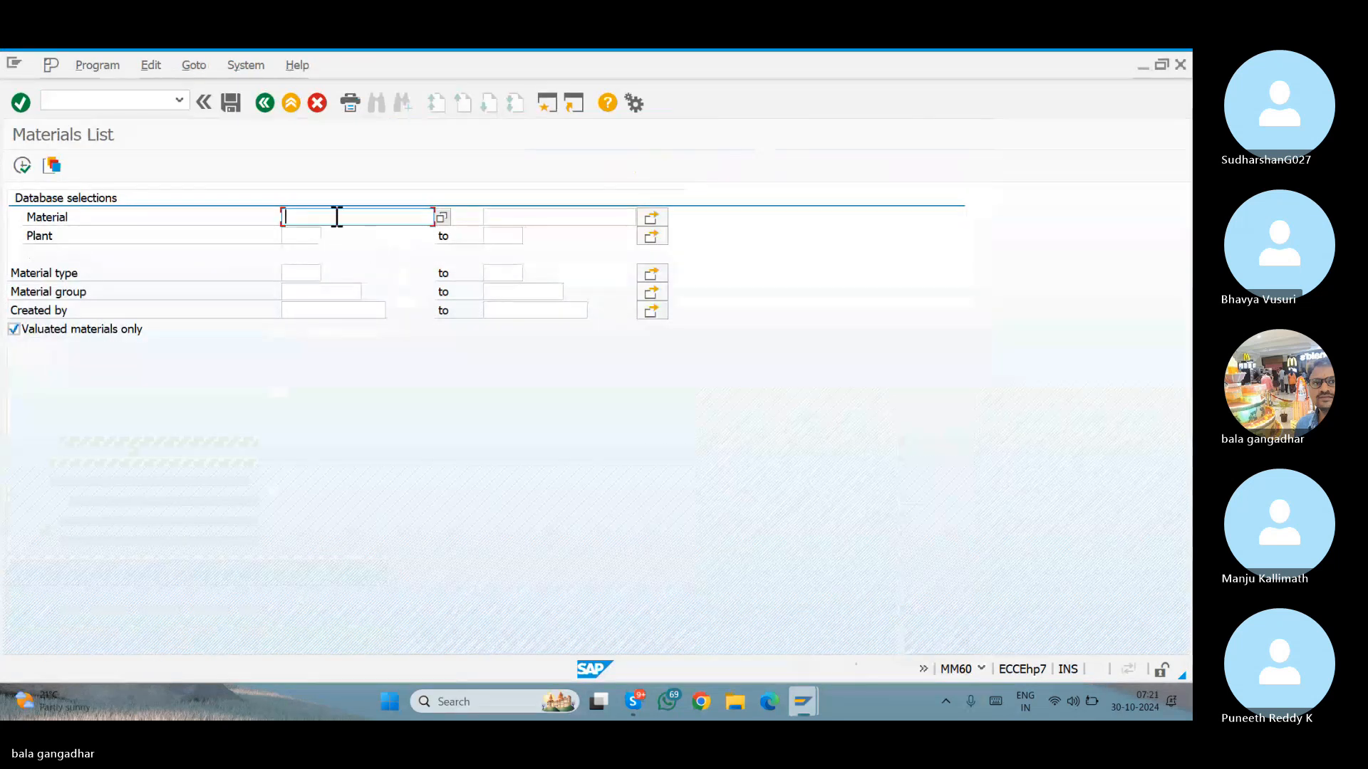
click(266, 103)
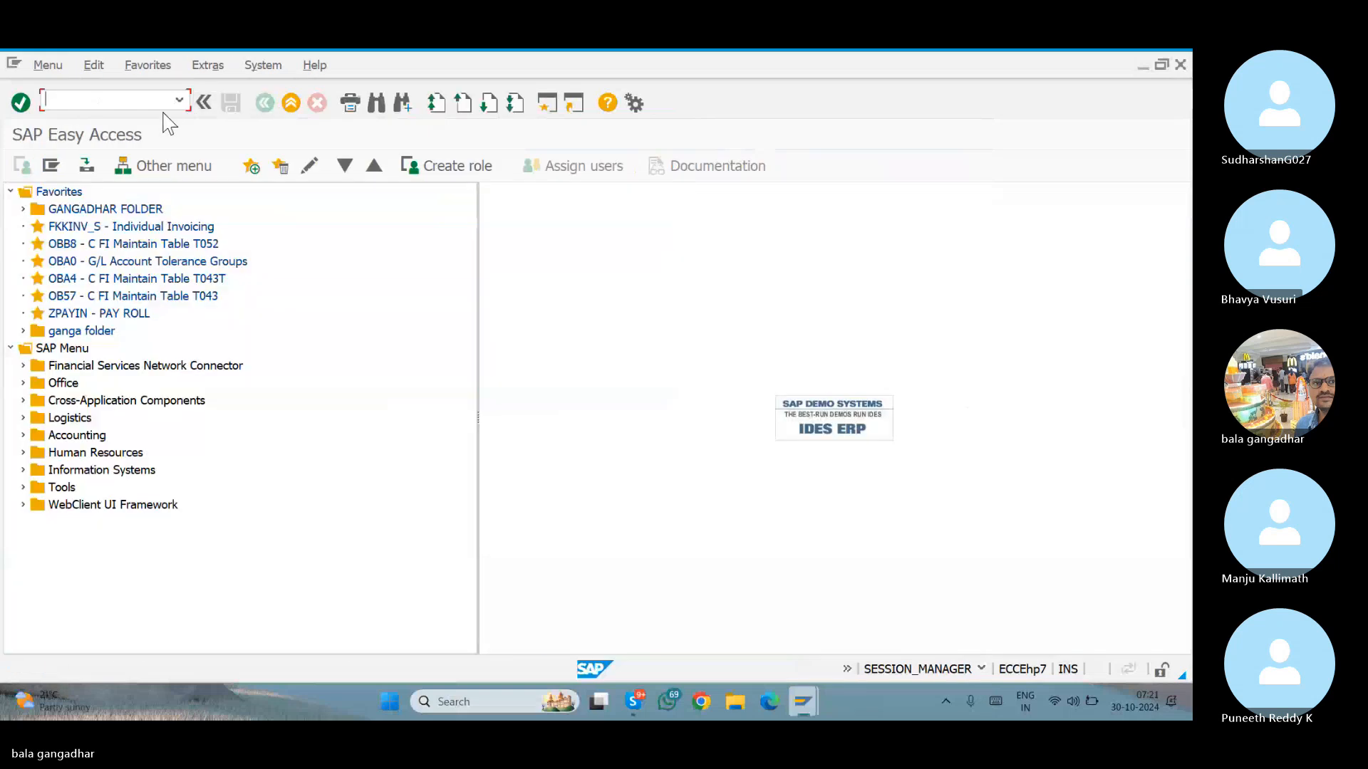
Run transaction EC01 and open the navigation list of the company code organizational structure.
text(EC01)
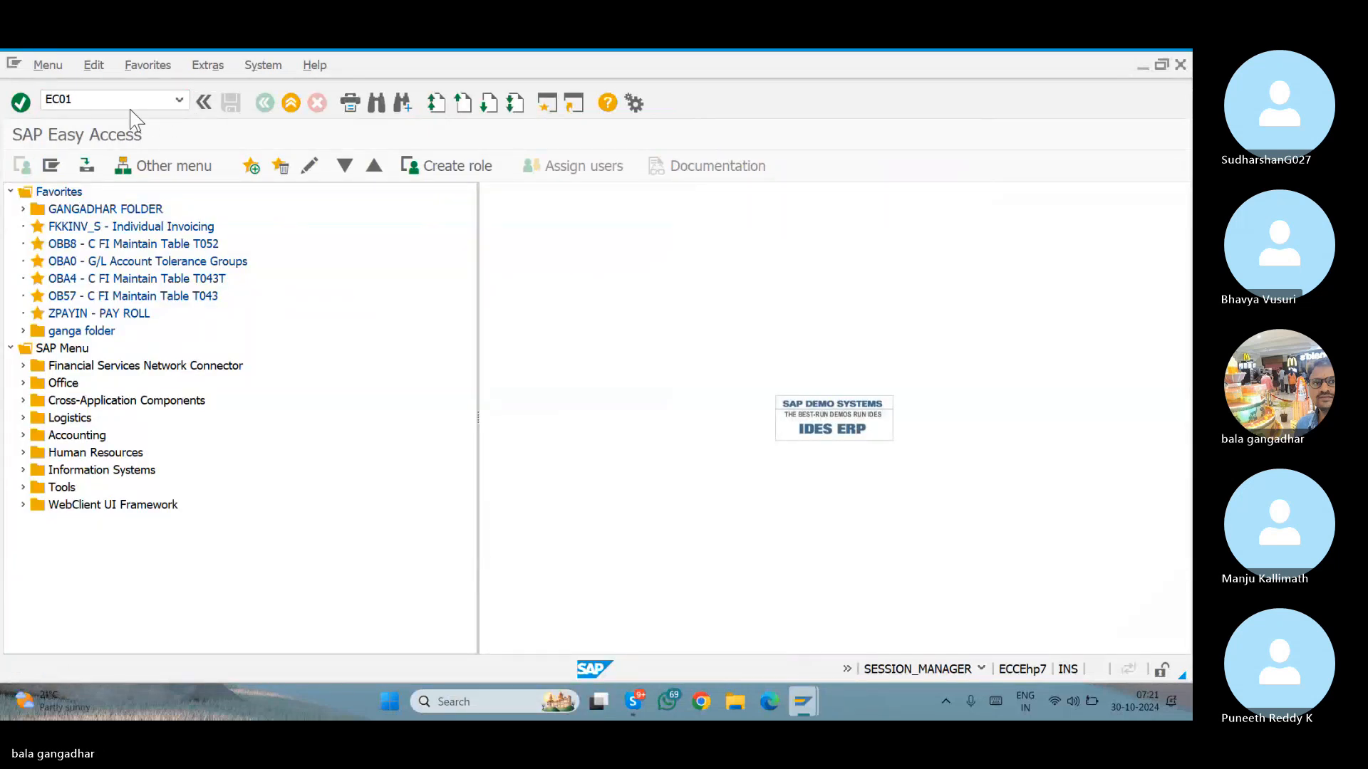
key(Return)
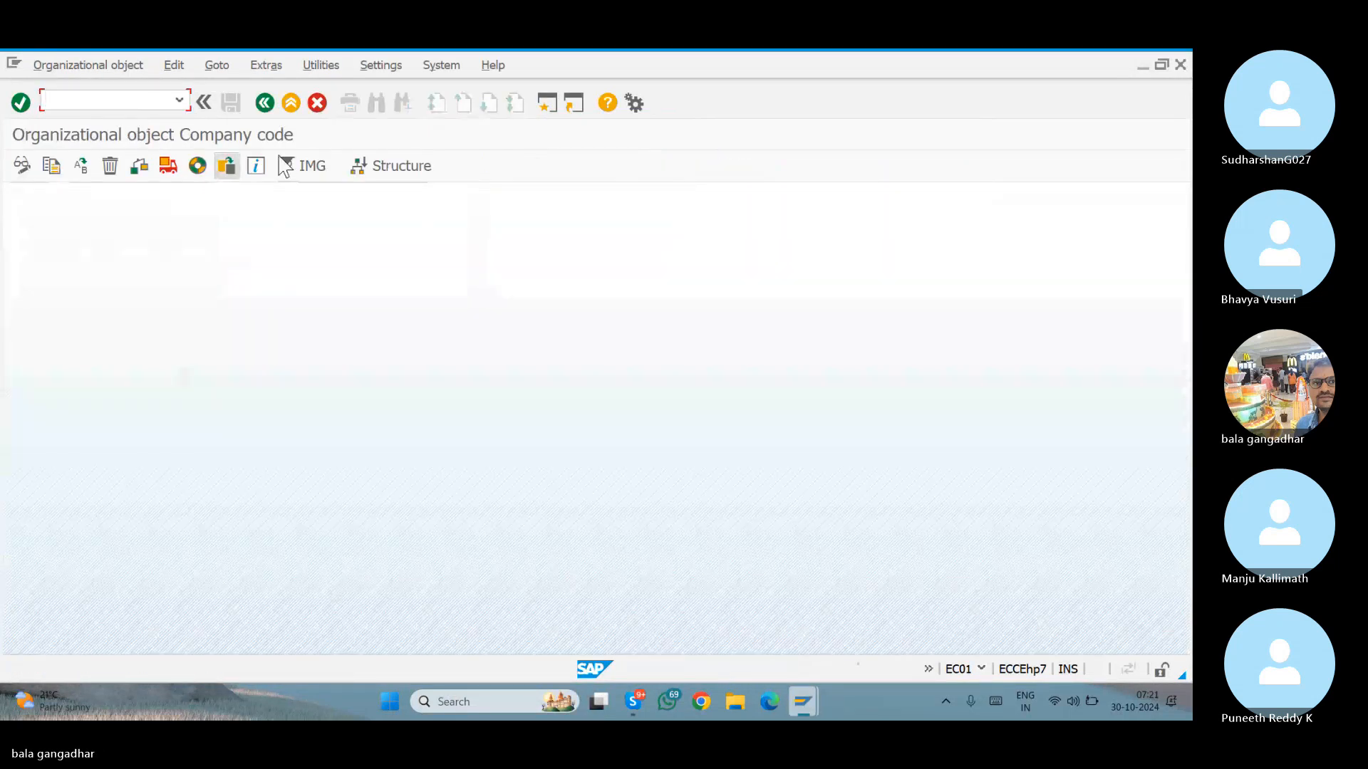
click(386, 168)
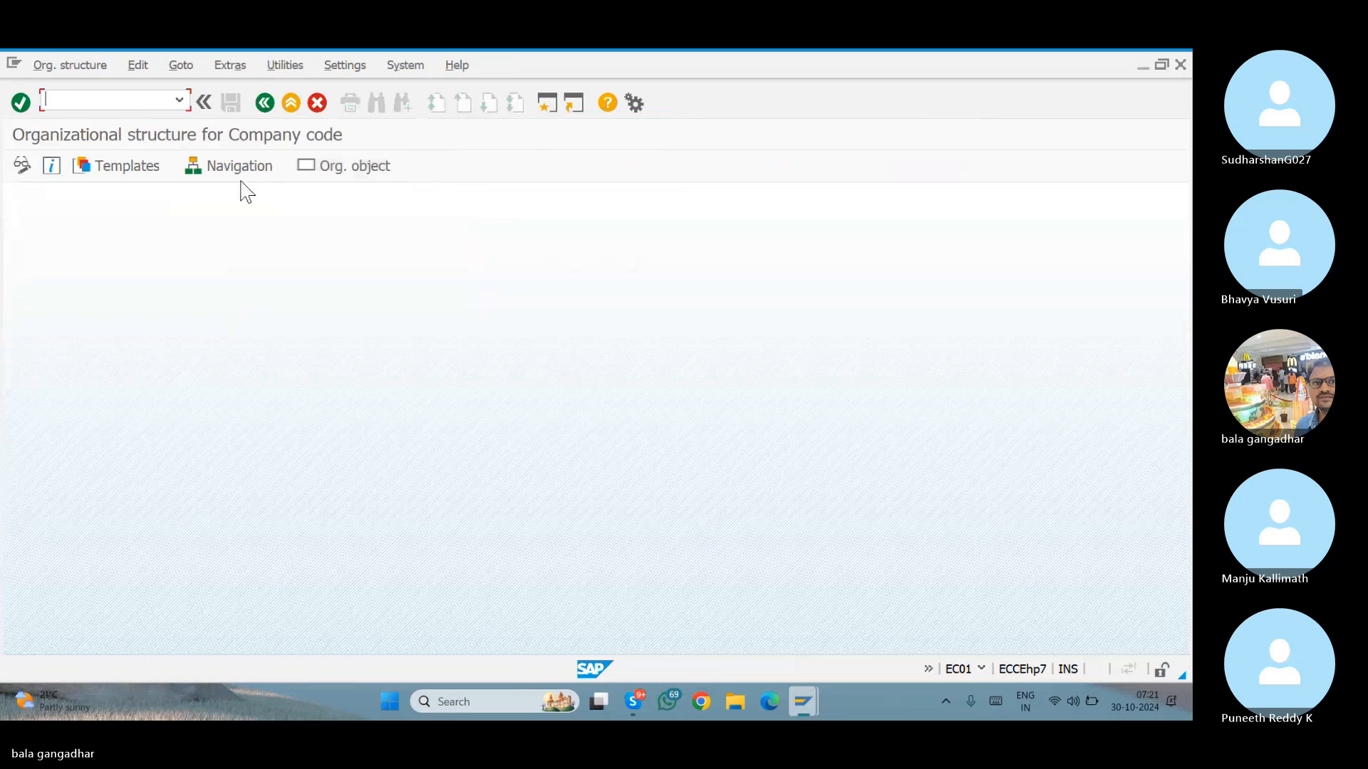
click(235, 171)
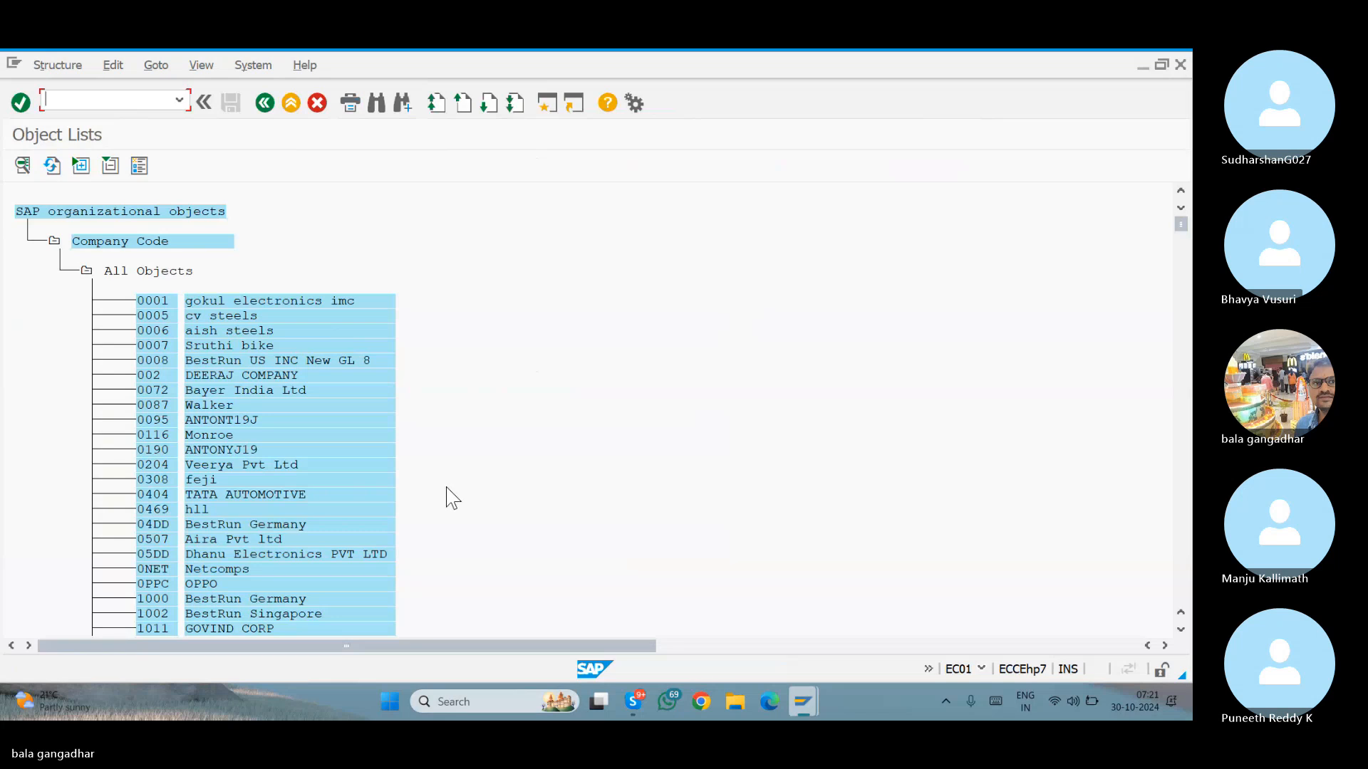
Find GMR in the object list and display the organizational structure of company code GMRI.
key(ctrl+f)
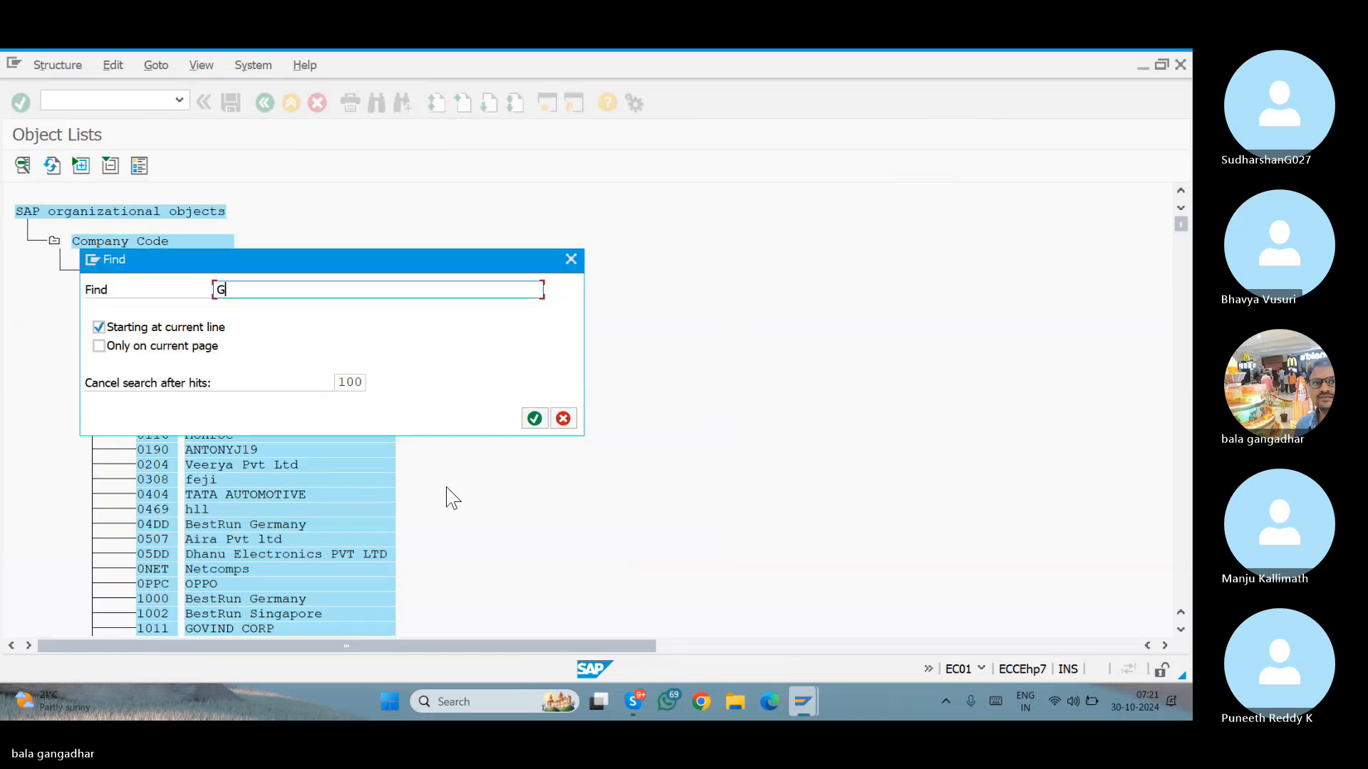
text(GMR)
key(Return)
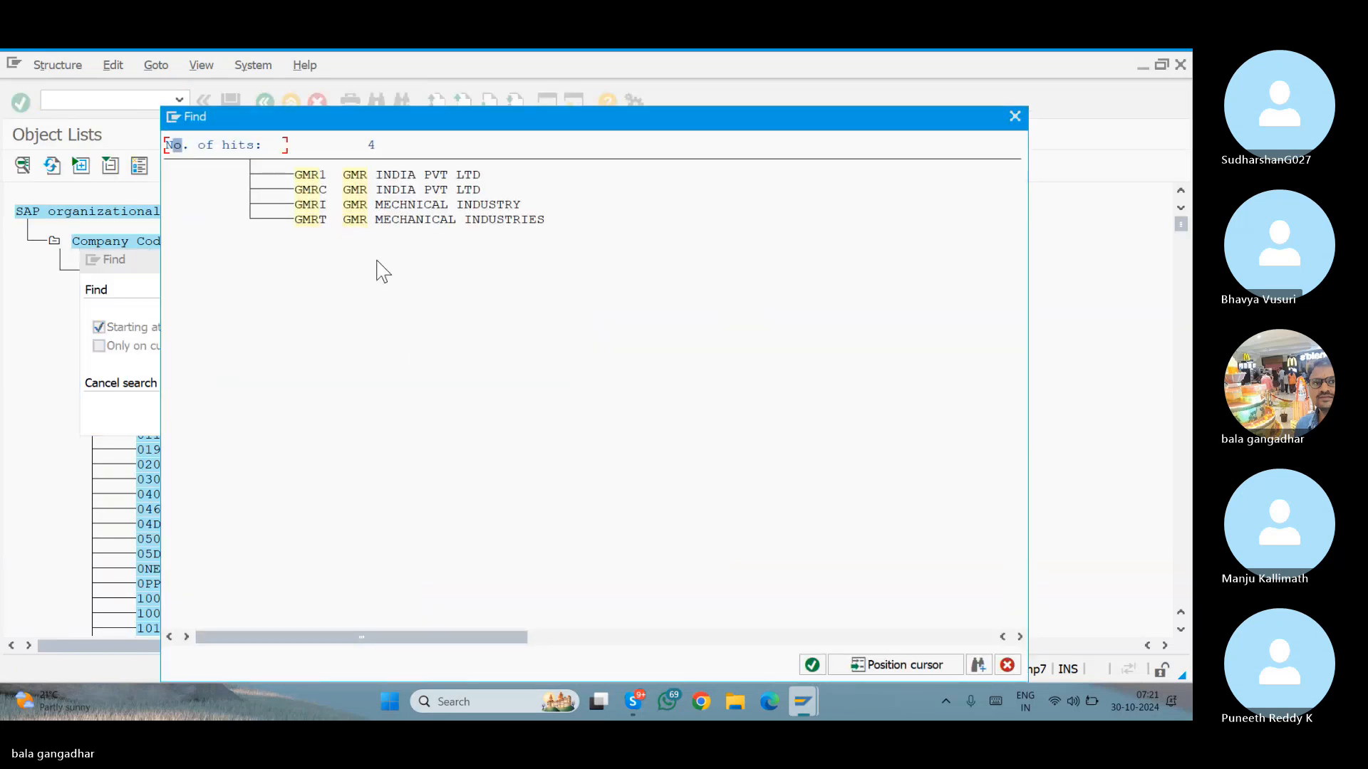
double_click(311, 208)
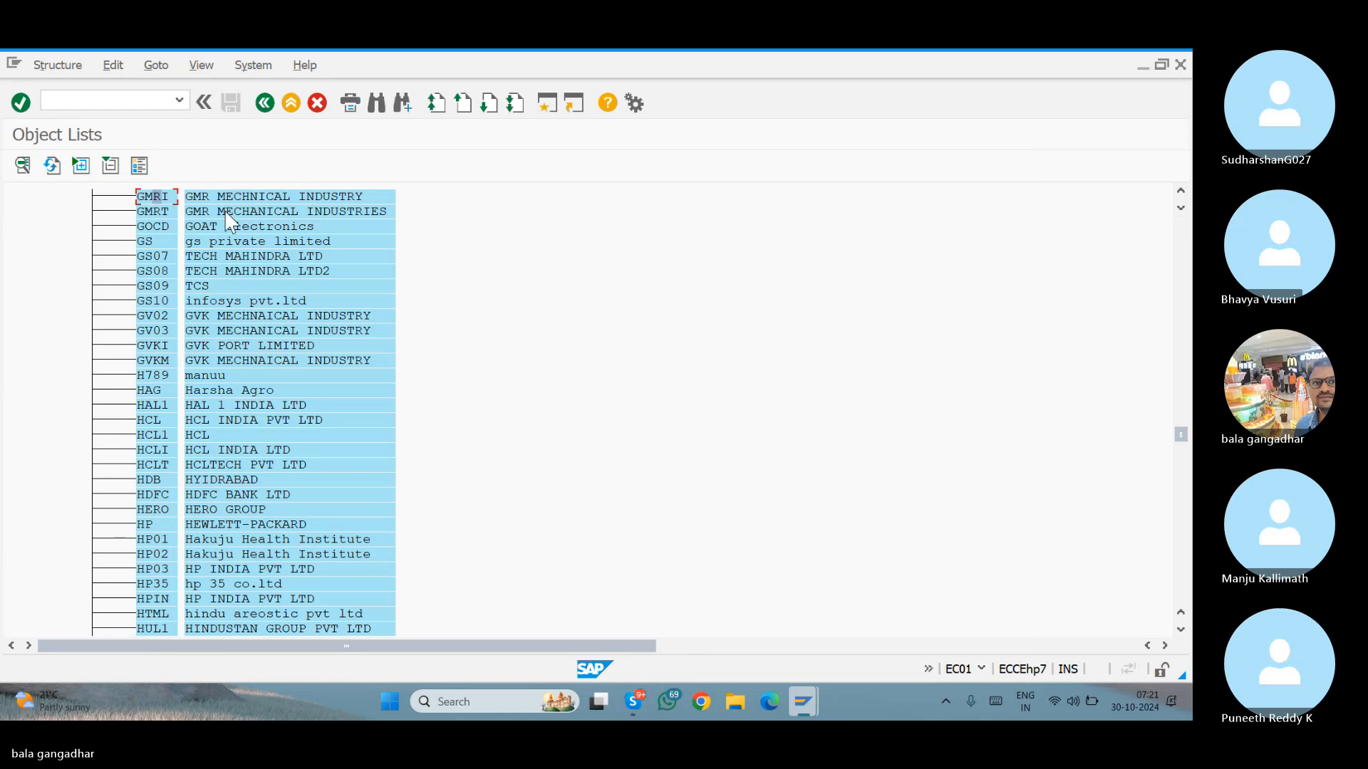
double_click(205, 203)
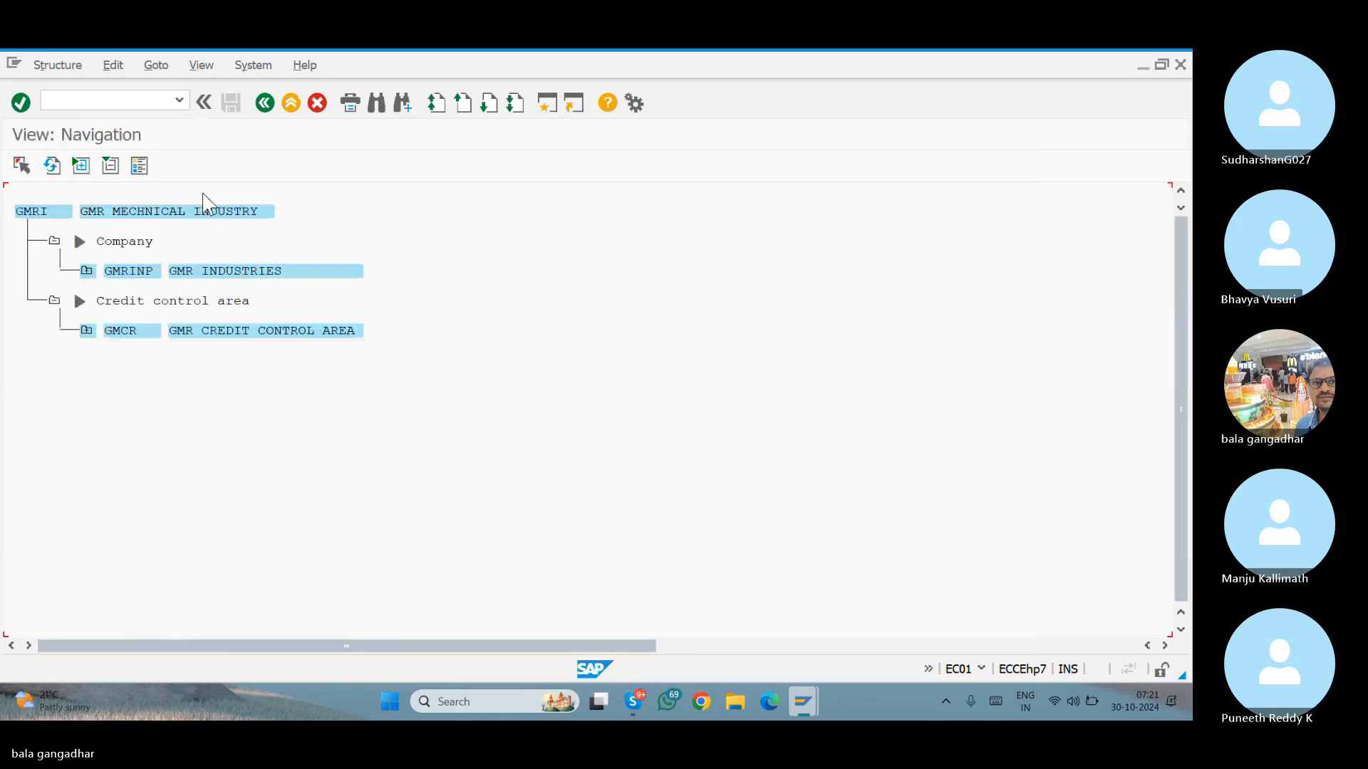
Return to the object list and display the organizational structure of company code GMR1.
click(264, 101)
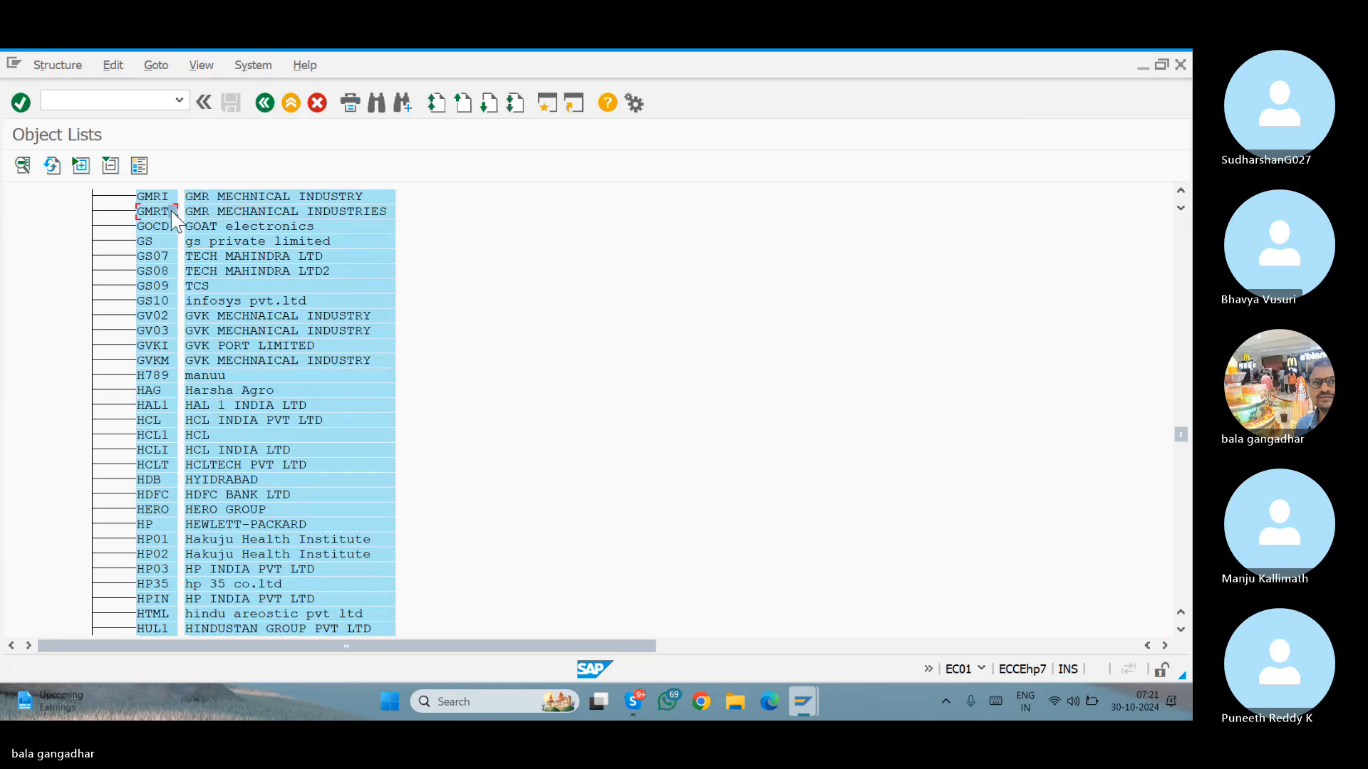
scroll(172, 213, up, 1)
scroll(172, 221, up, 1)
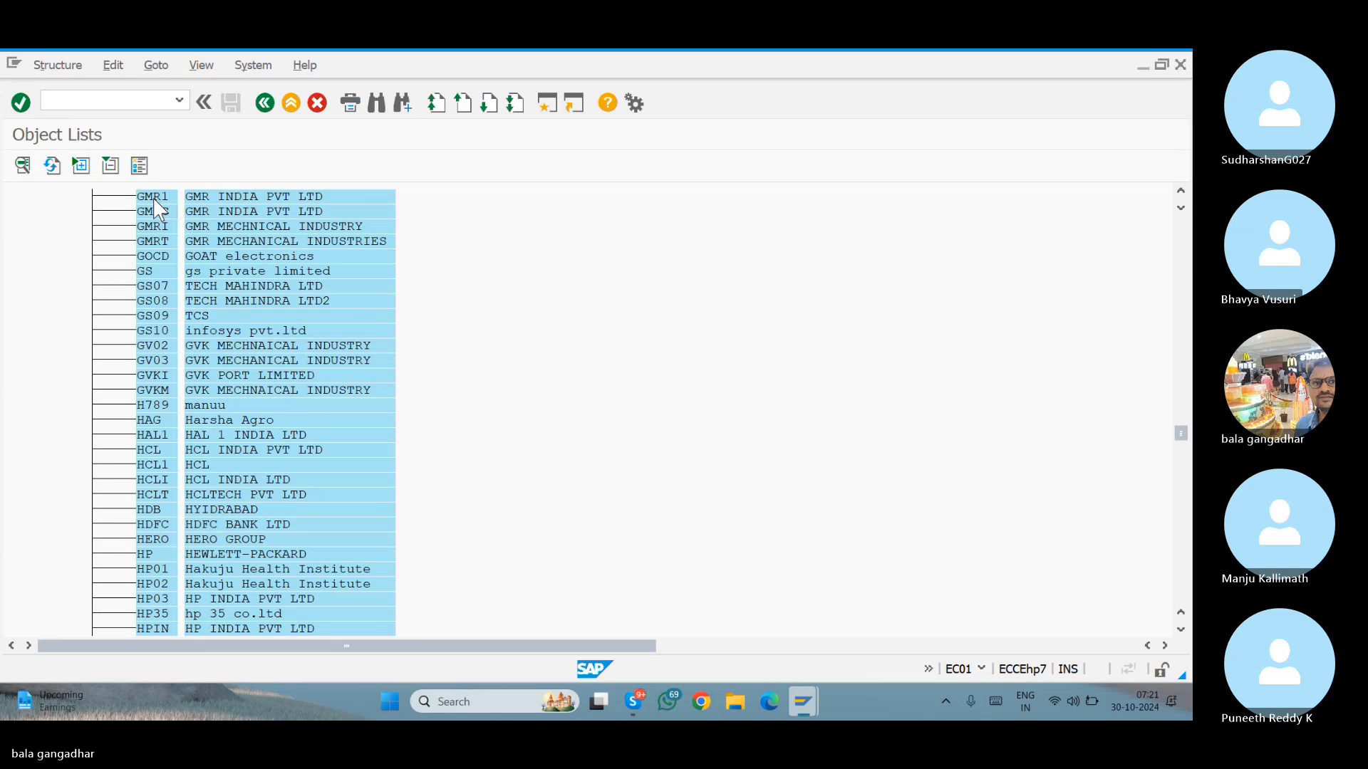
double_click(155, 199)
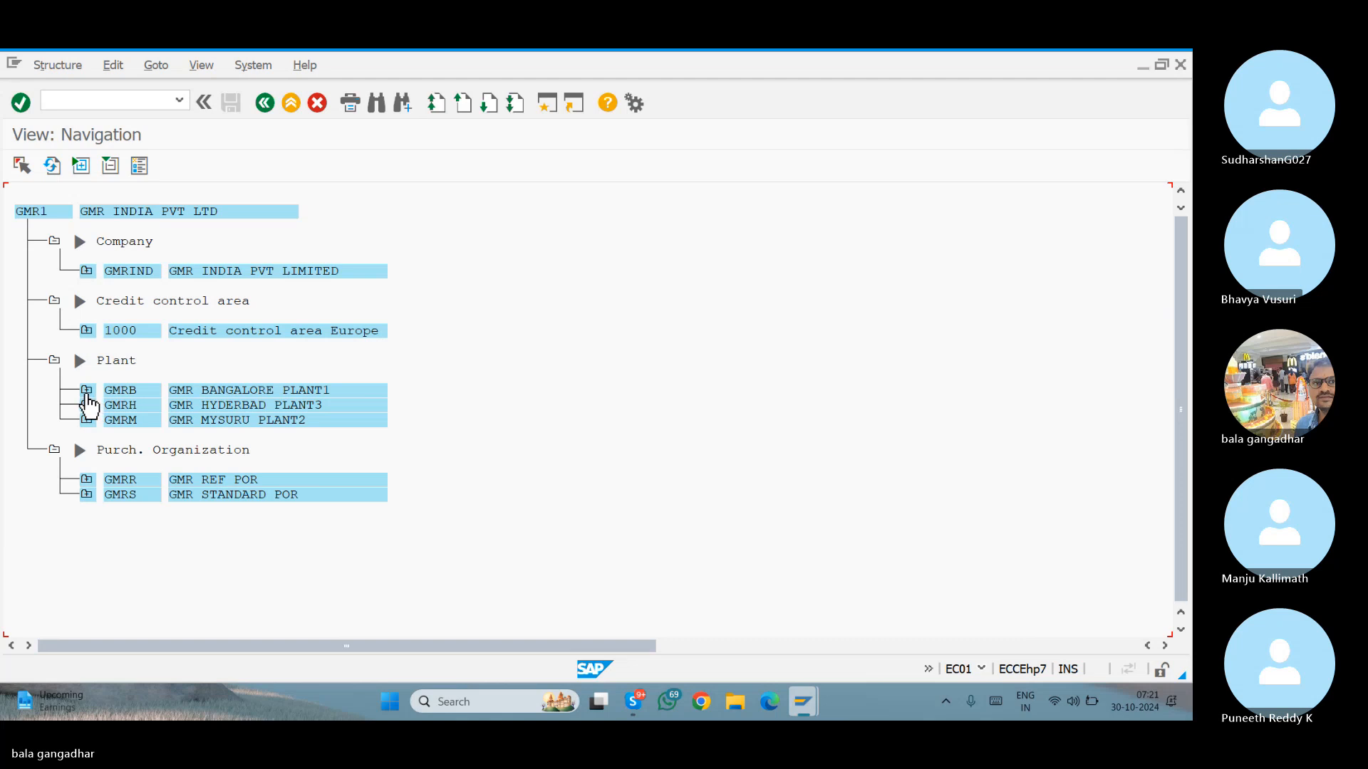
Expand plant GMRB in the organizational structure, then return to the vendor creation screen and submit it with company code GMR1.
click(87, 391)
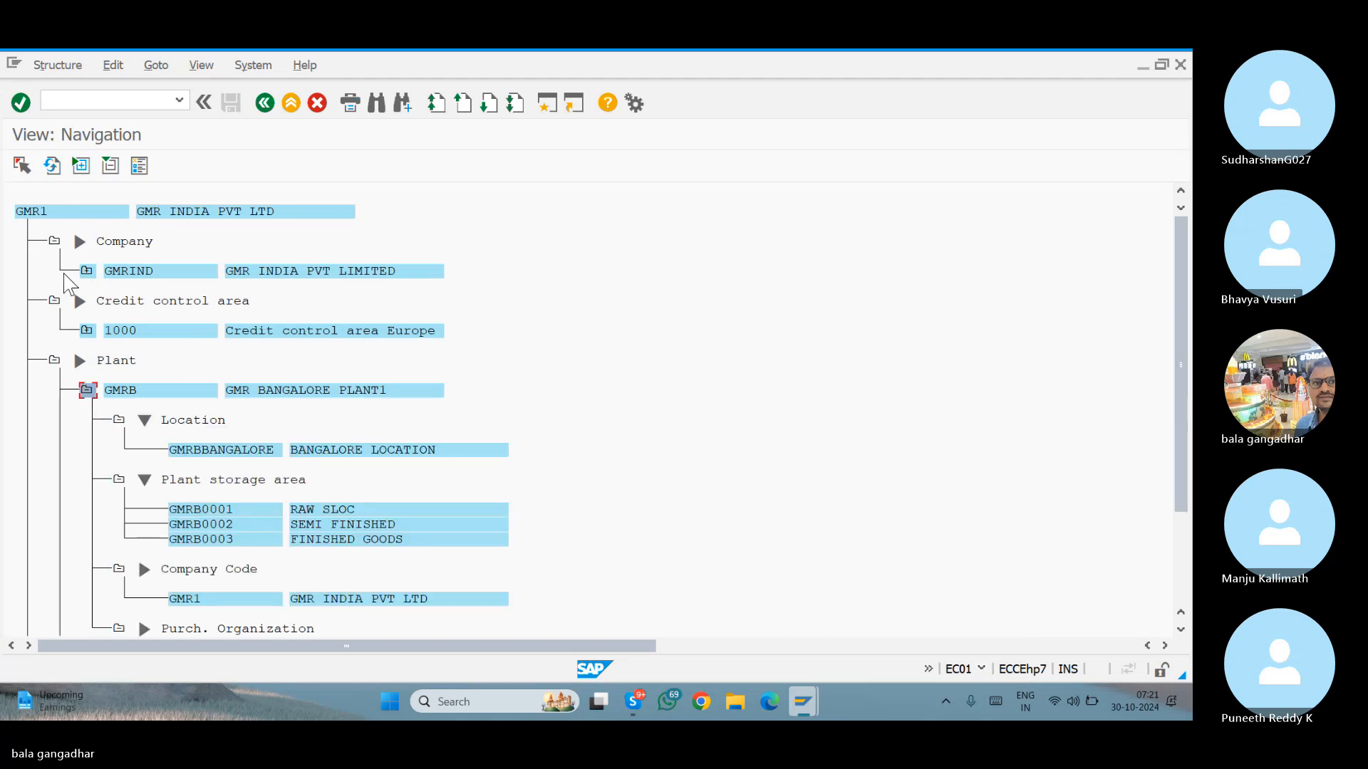
key(alt+Tab)
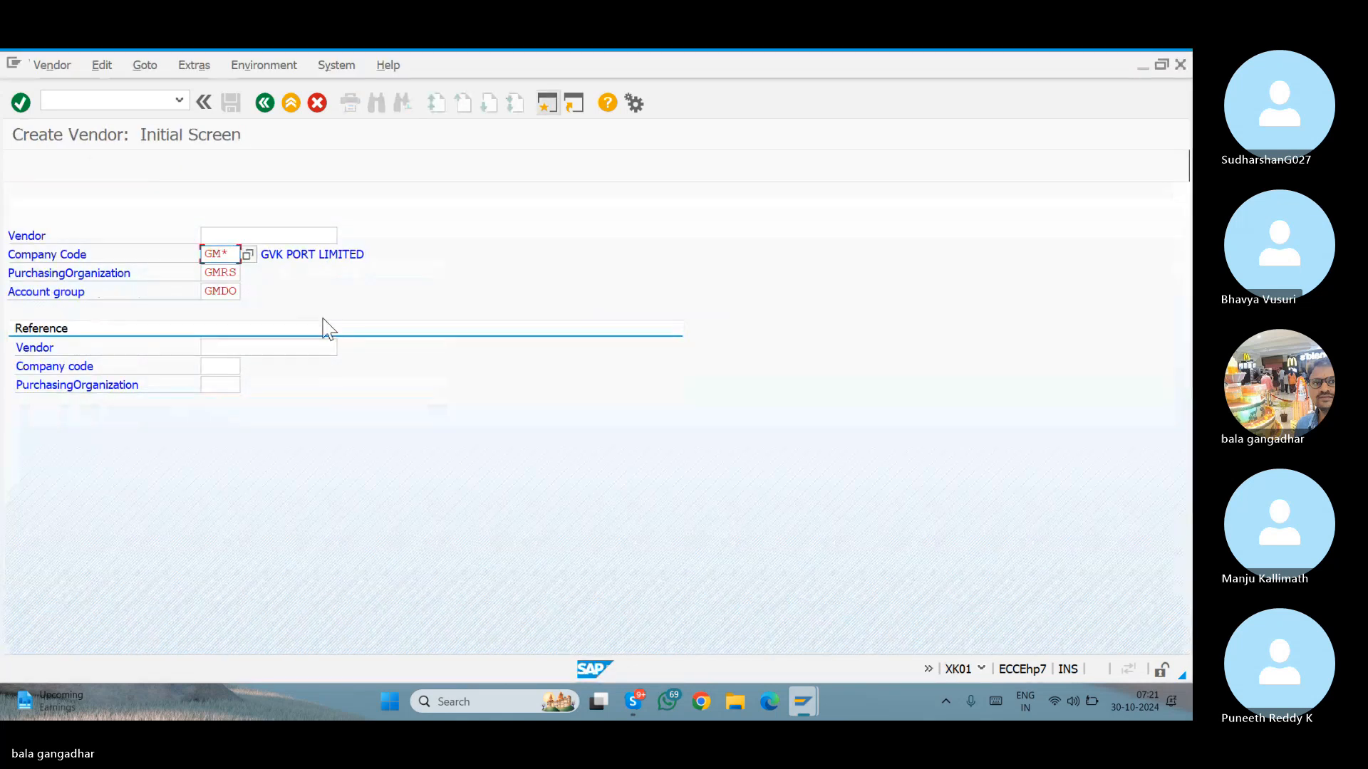
key(BackSpace)
key(BackSpace)
text(R)
key(Return)
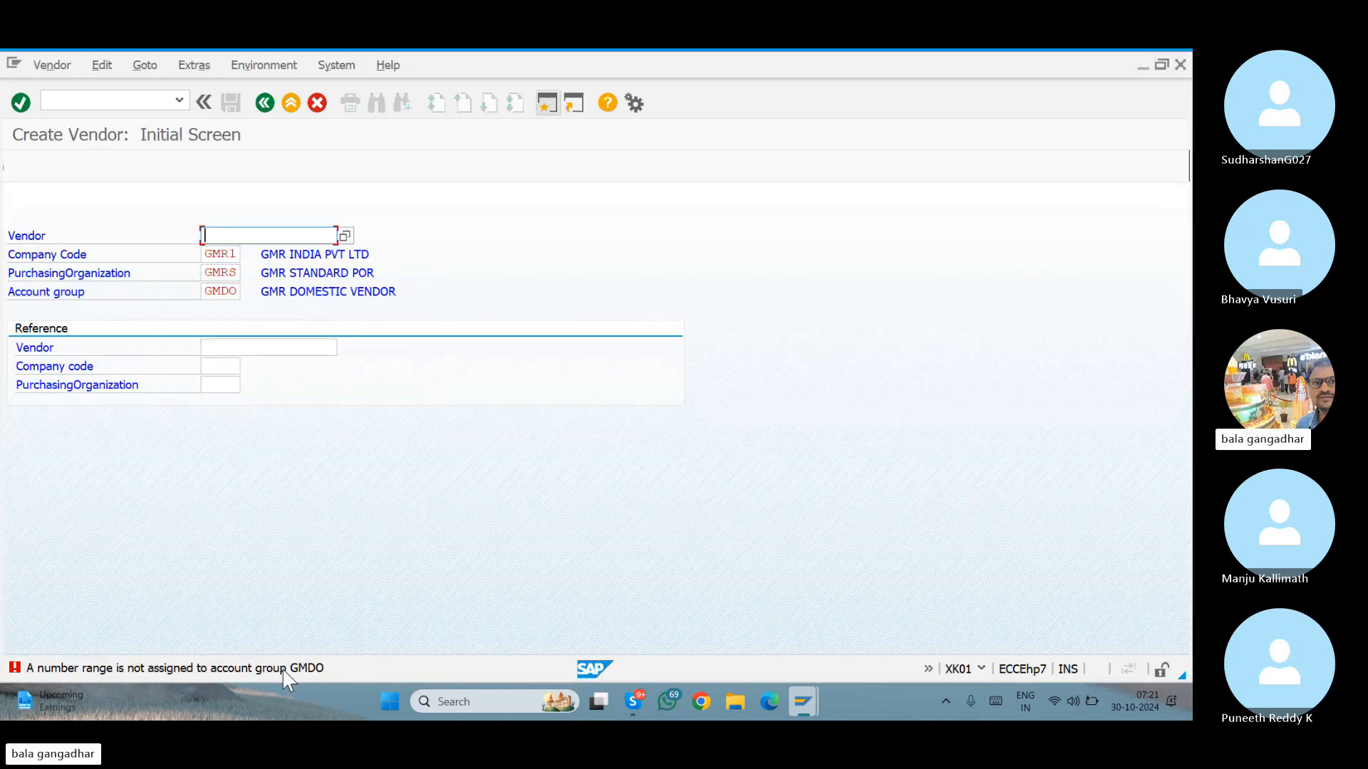
Switch to the account group configuration, leave its address field status and check the number range field of account group GMDO.
key(alt+Tab)
key(alt+Tab)
key(Tab)
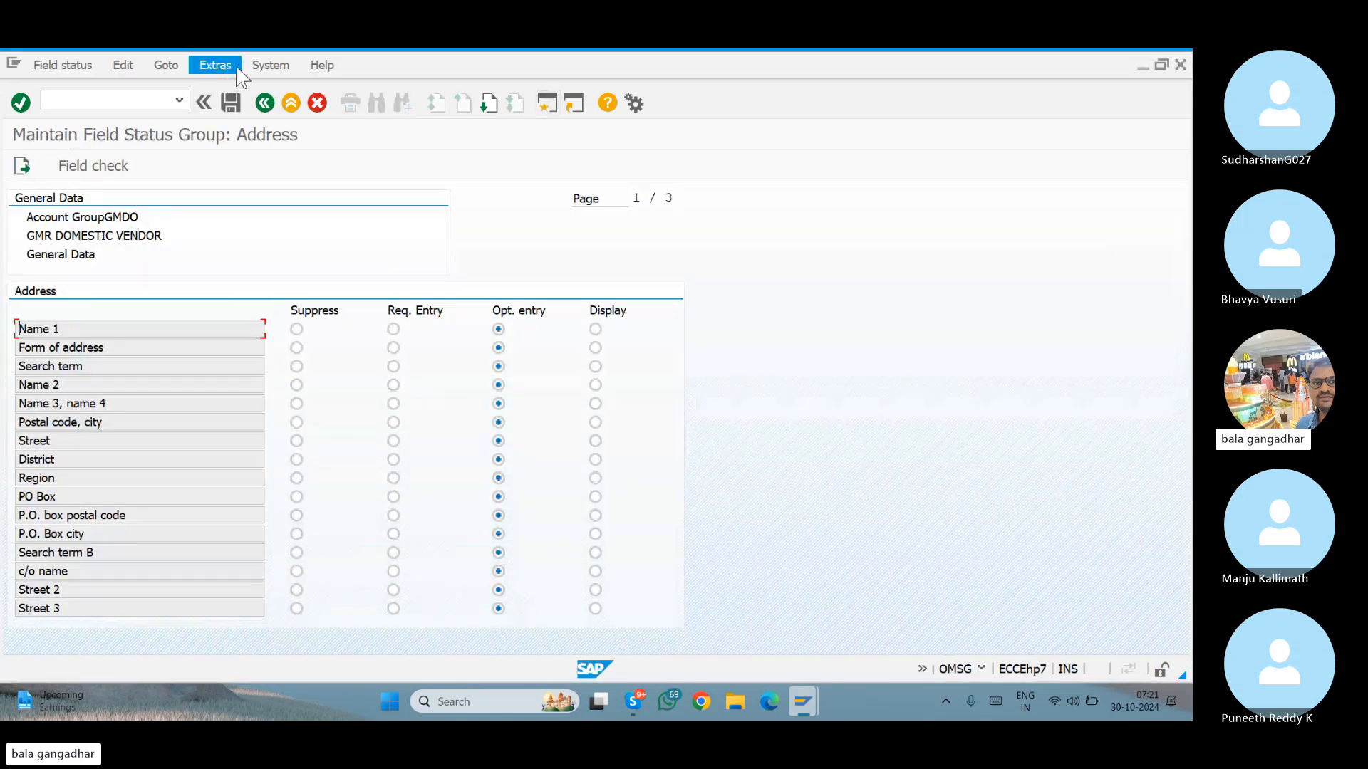
click(265, 104)
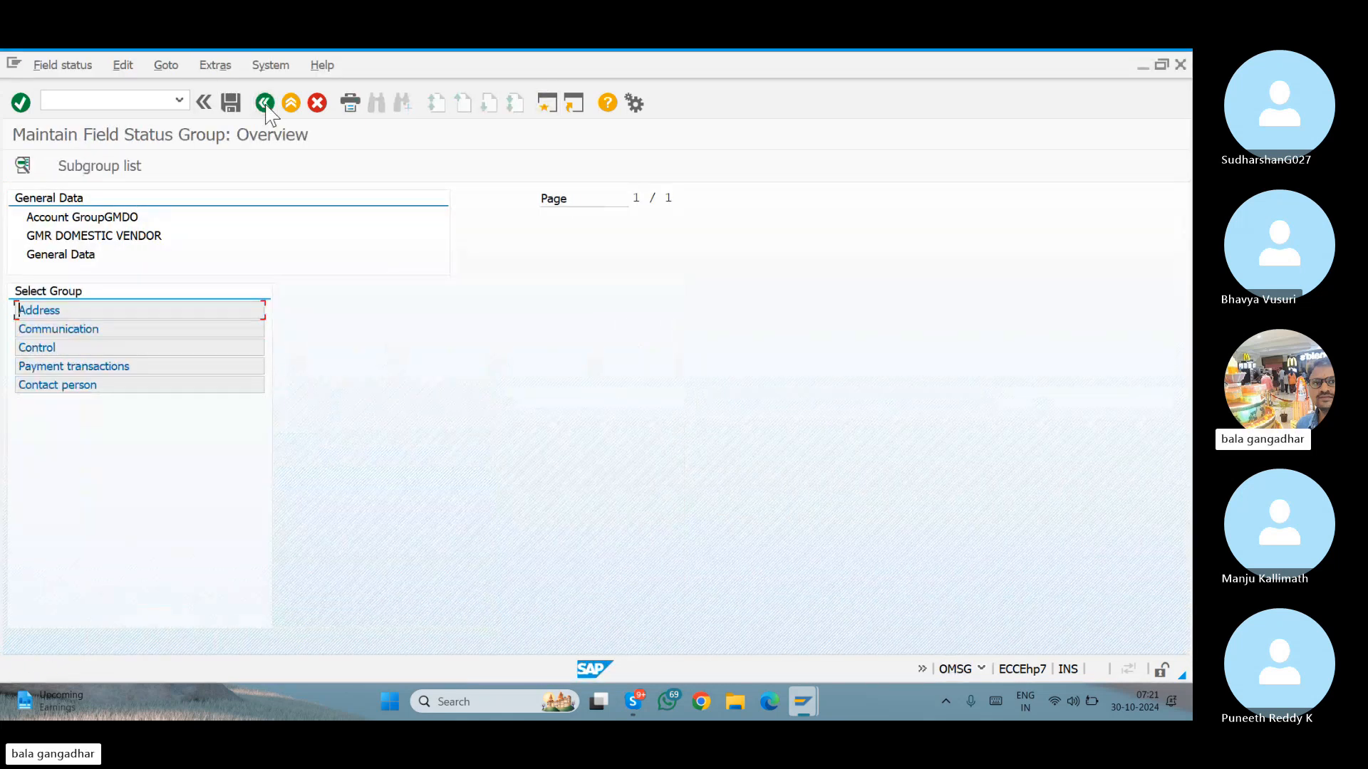
click(265, 104)
click(283, 273)
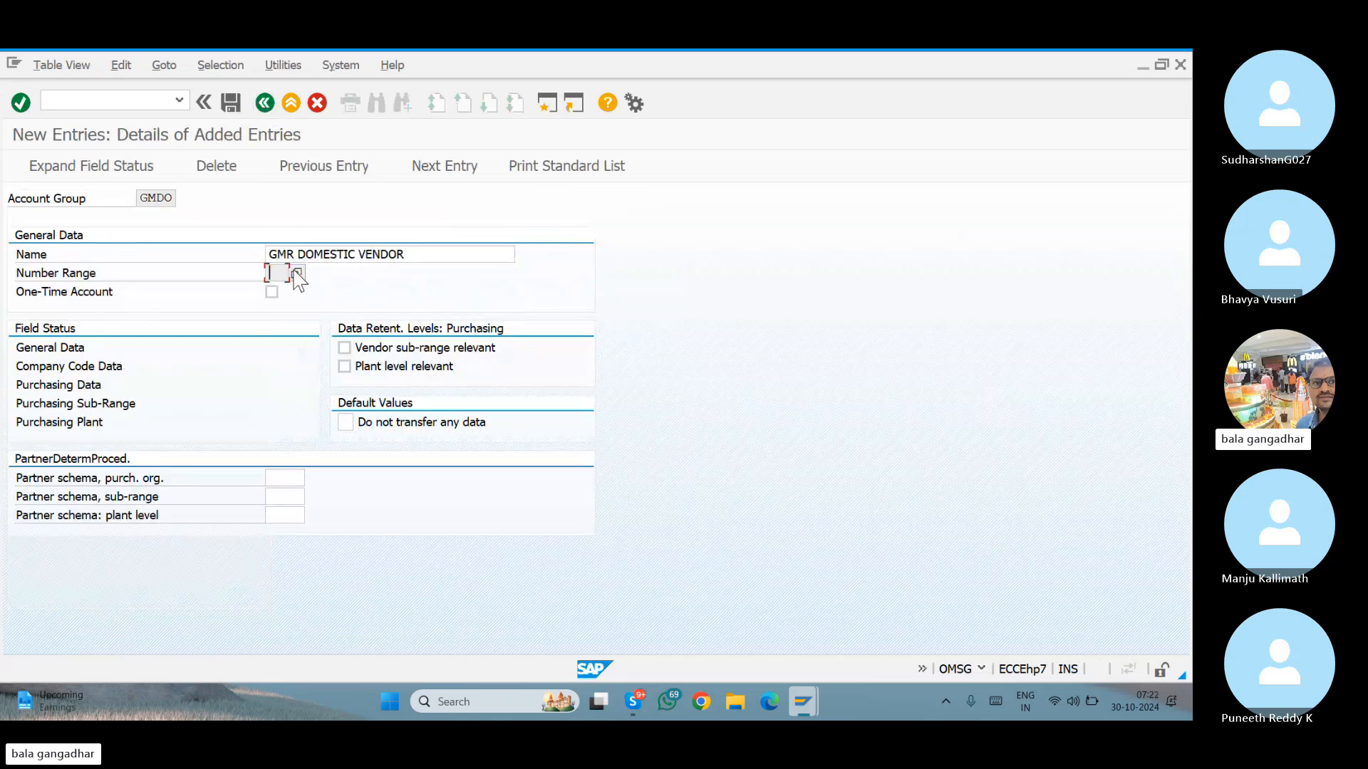
Return to the vendor creation screen, set the account group to 0001, enter a vendor number and continue to the accounting information.
key(alt+Tab)
key(alt+Tab)
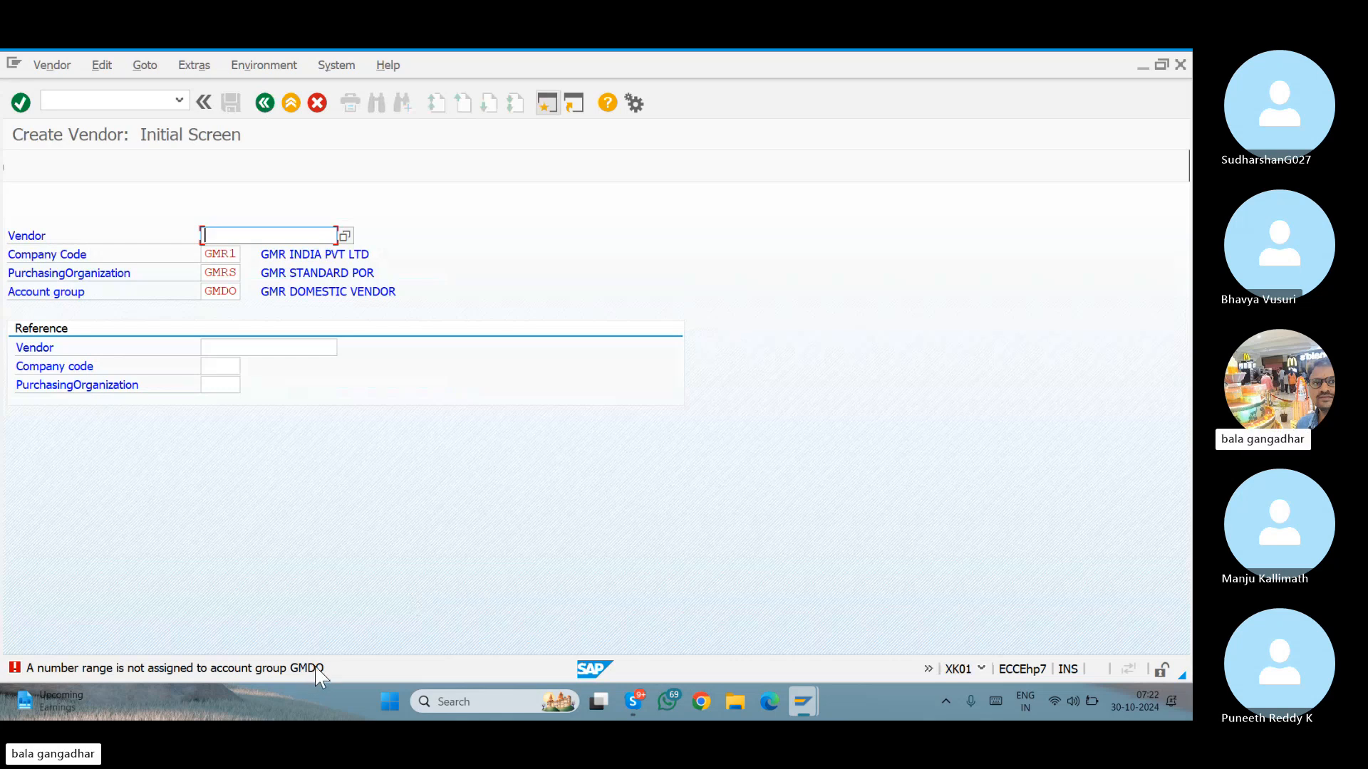
click(230, 291)
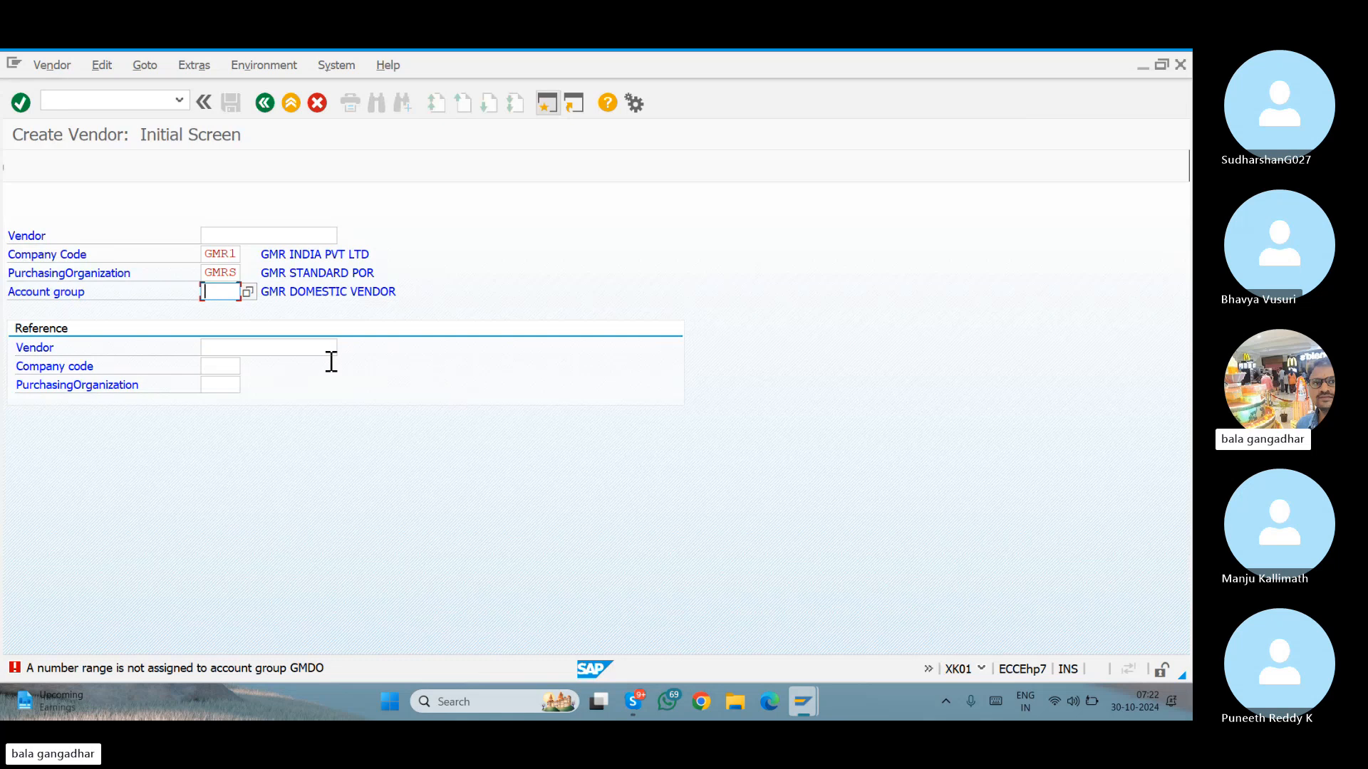
text(0001)
key(Return)
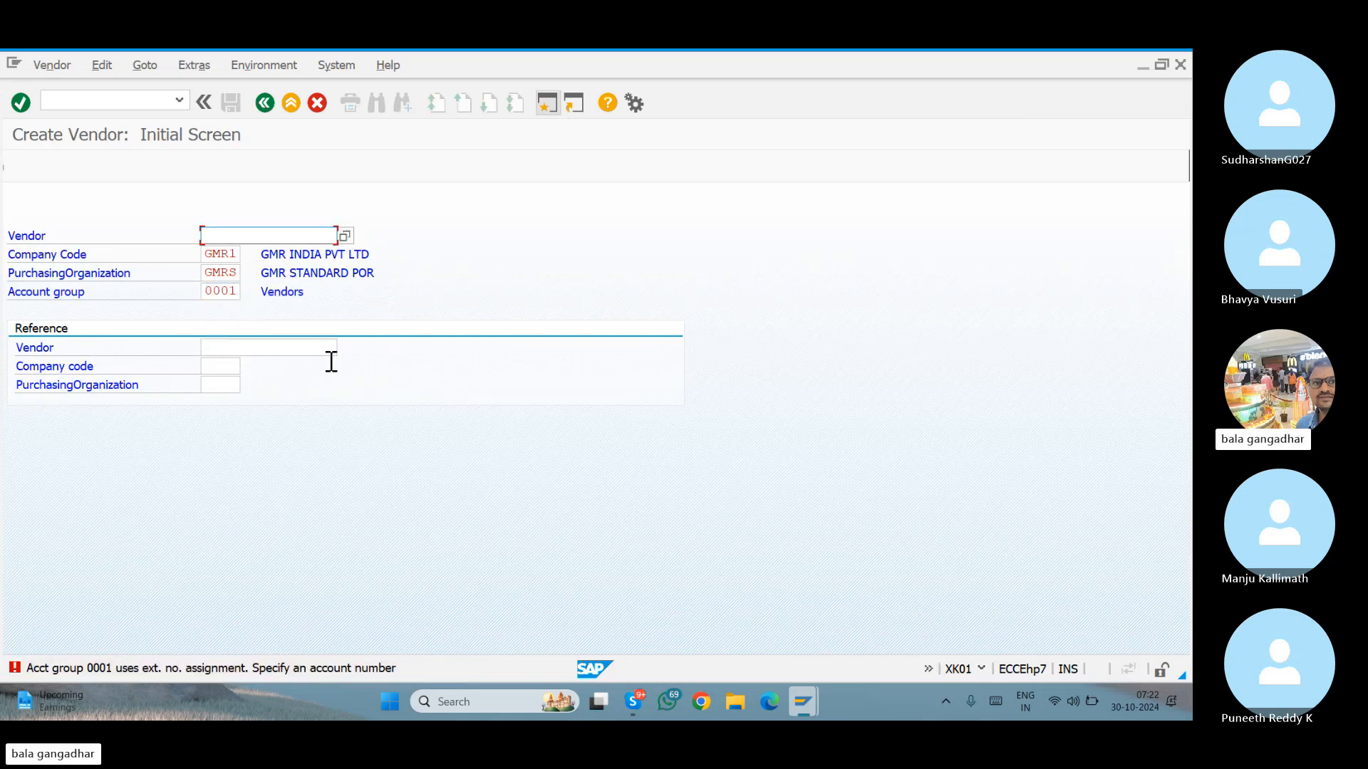
text(33)
key(Return)
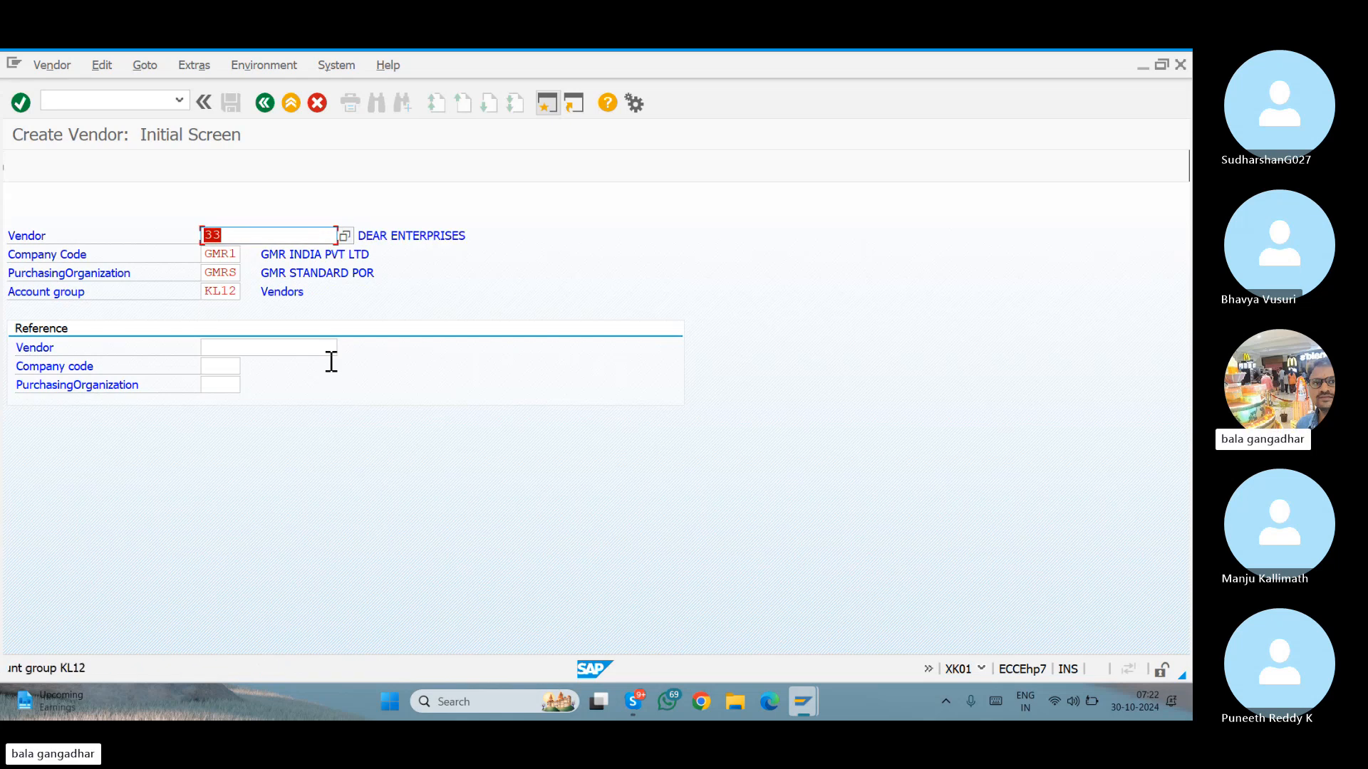
key(Return)
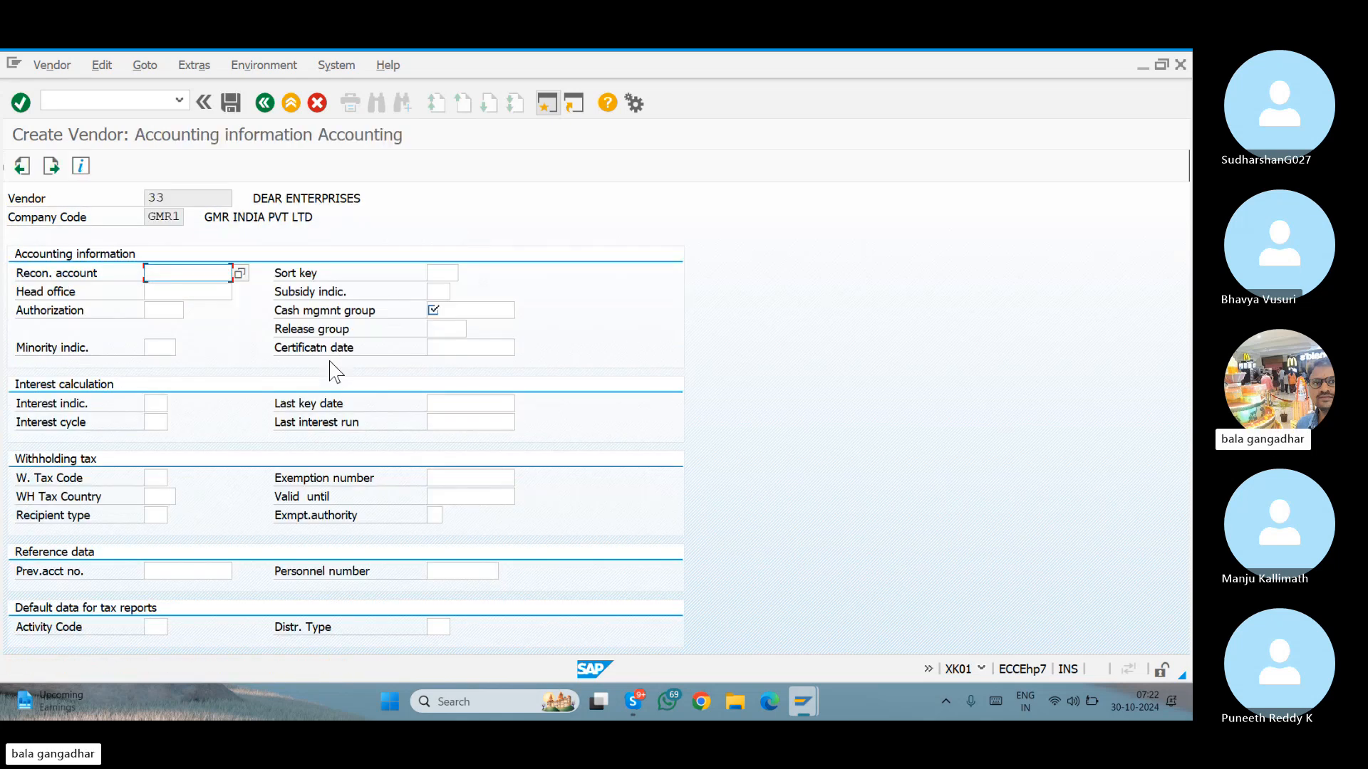
Check which accounting information fields are required and try to go to the previous screen with them left empty.
click(184, 288)
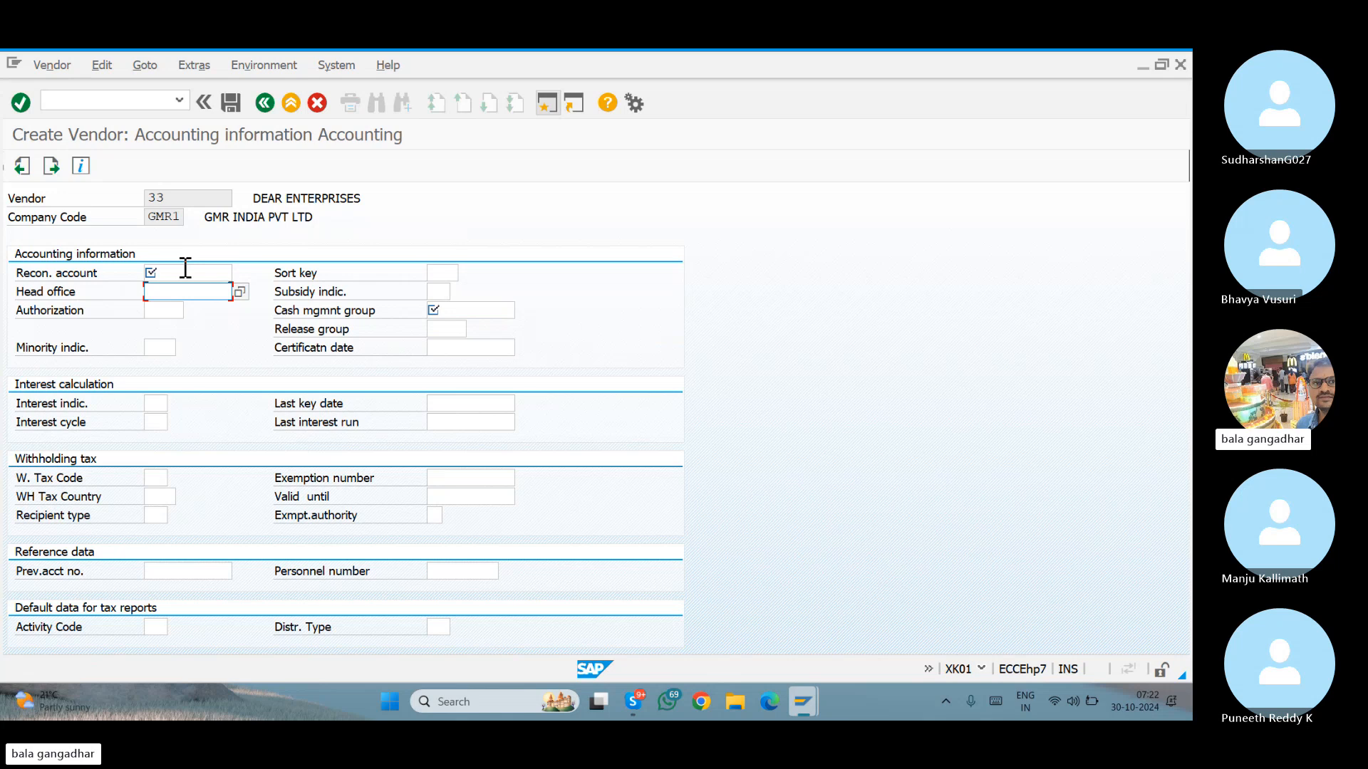
click(177, 271)
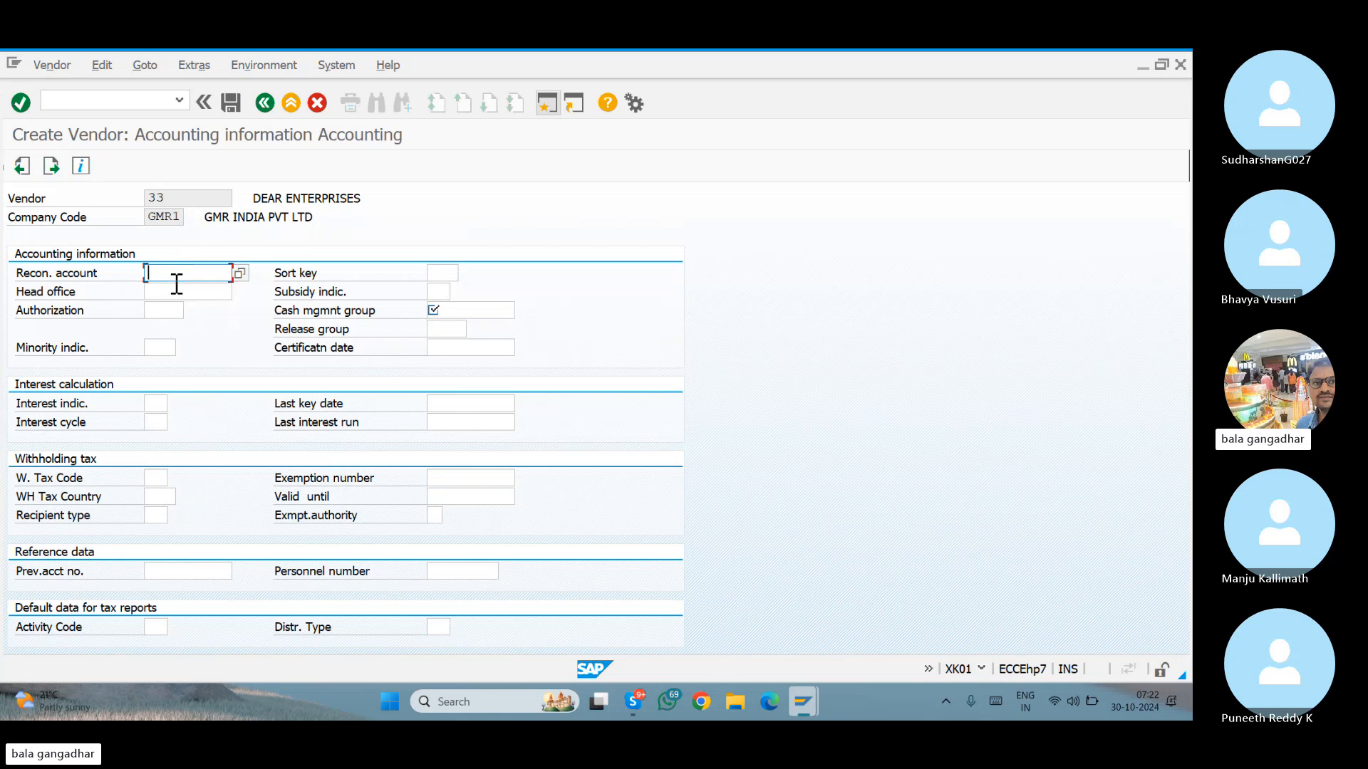
click(177, 287)
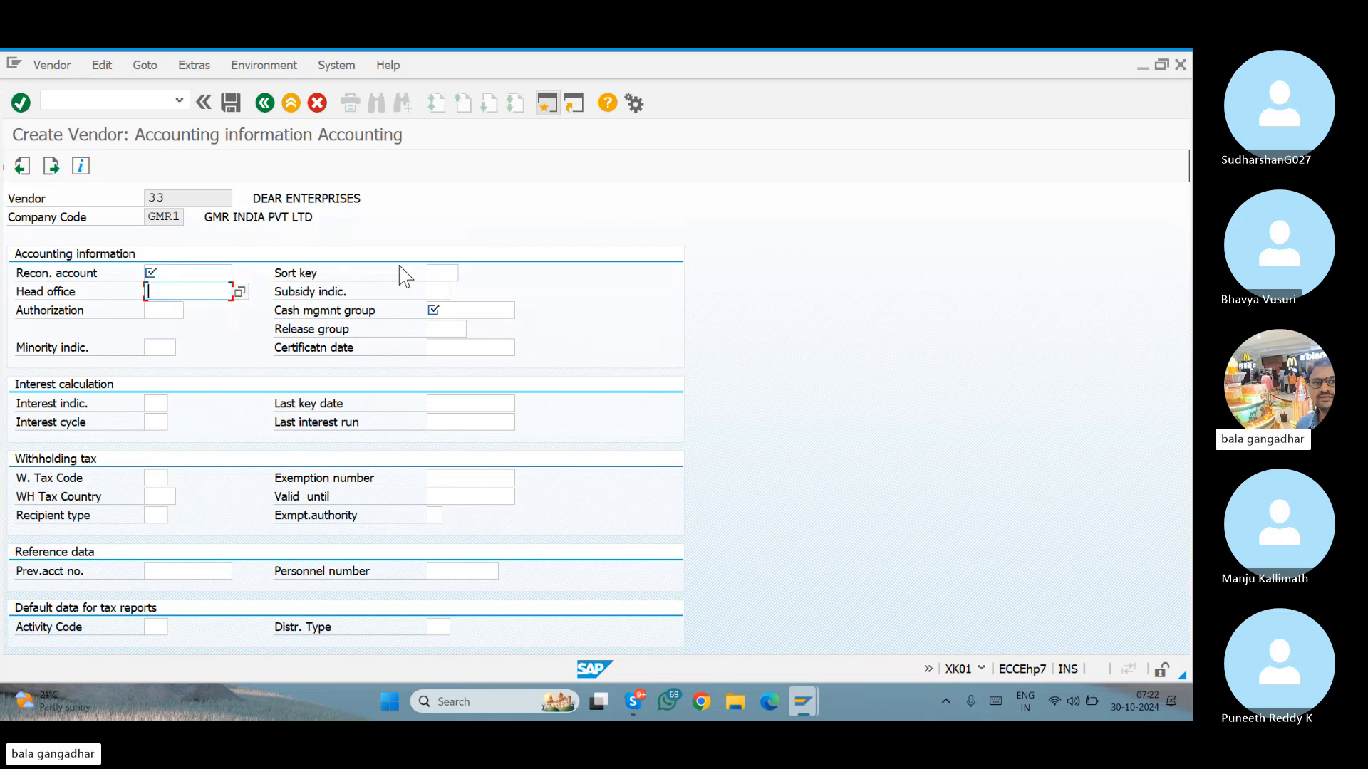
click(22, 168)
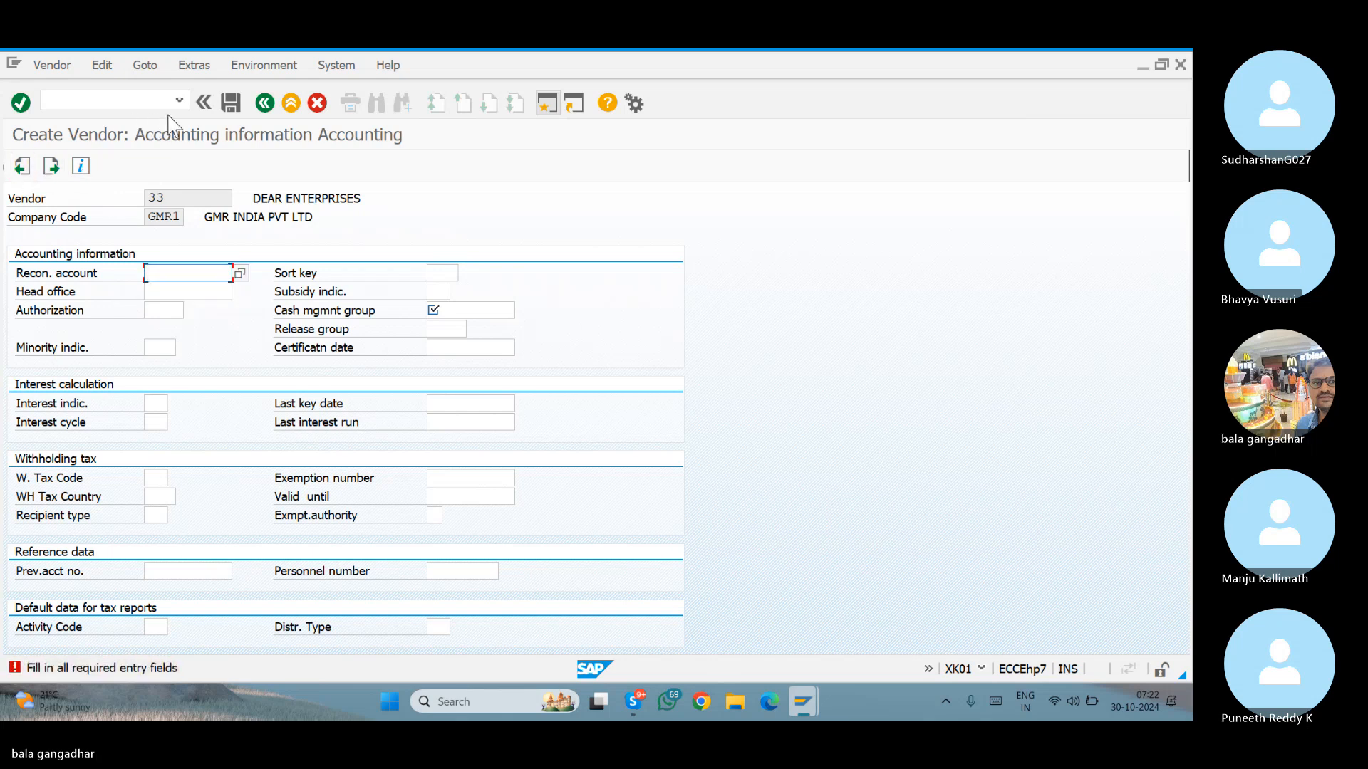
Switch to account group GMDO's configuration and open the Account management field status of its company code data.
key(alt+Tab)
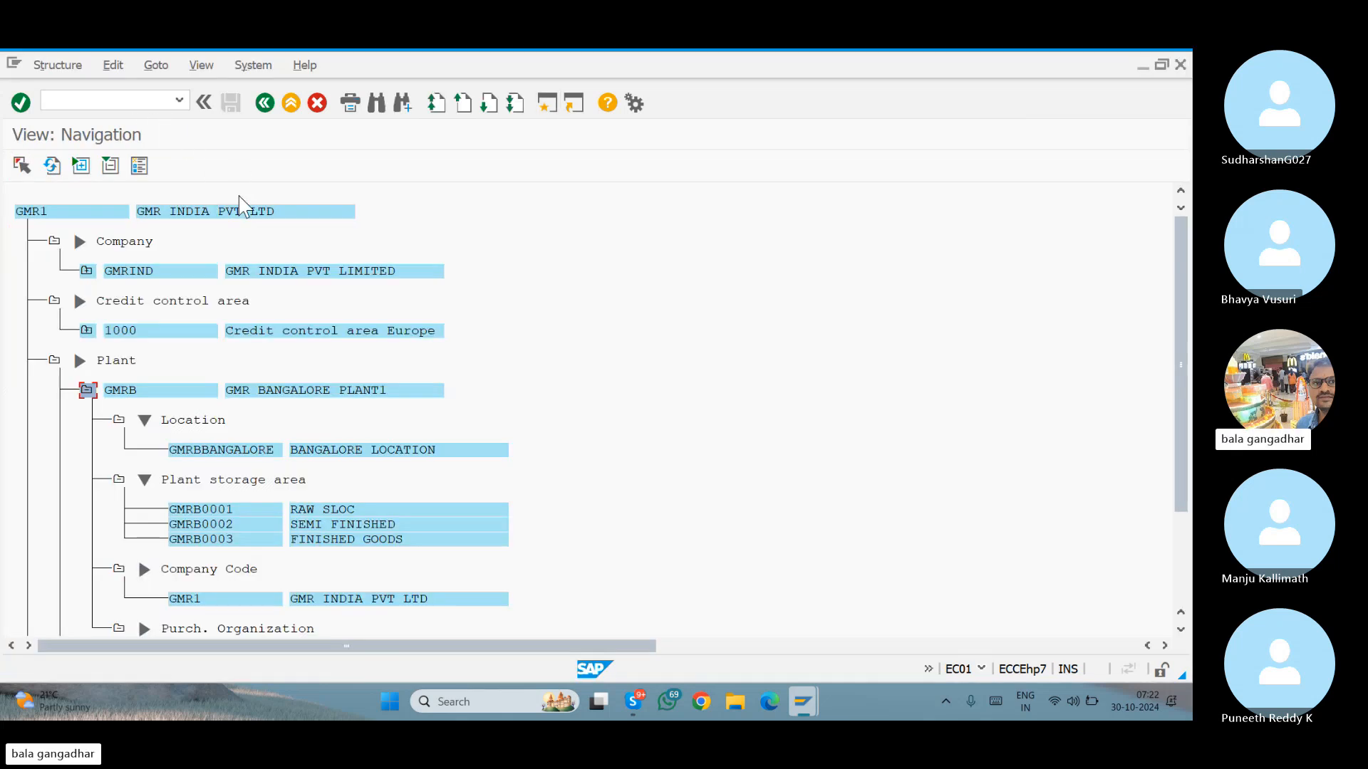
key(alt+Tab)
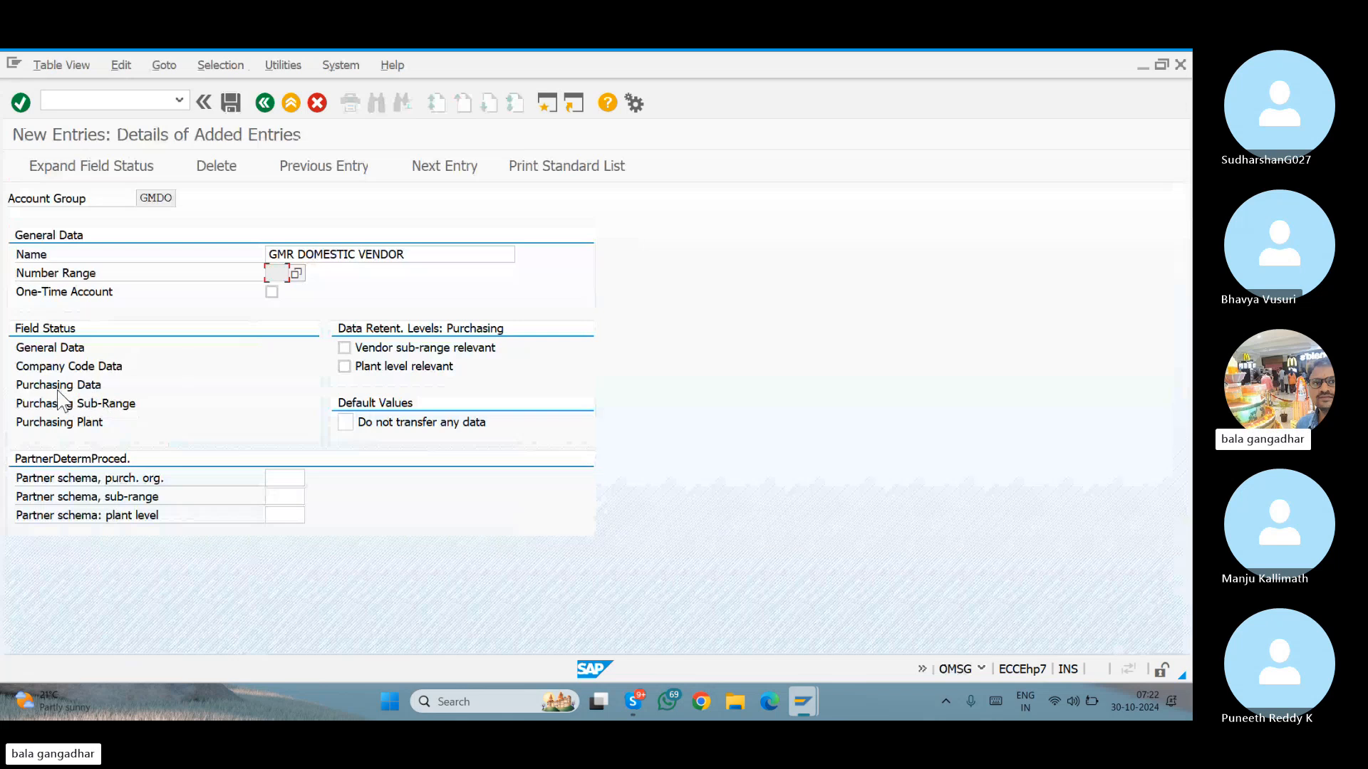
double_click(62, 367)
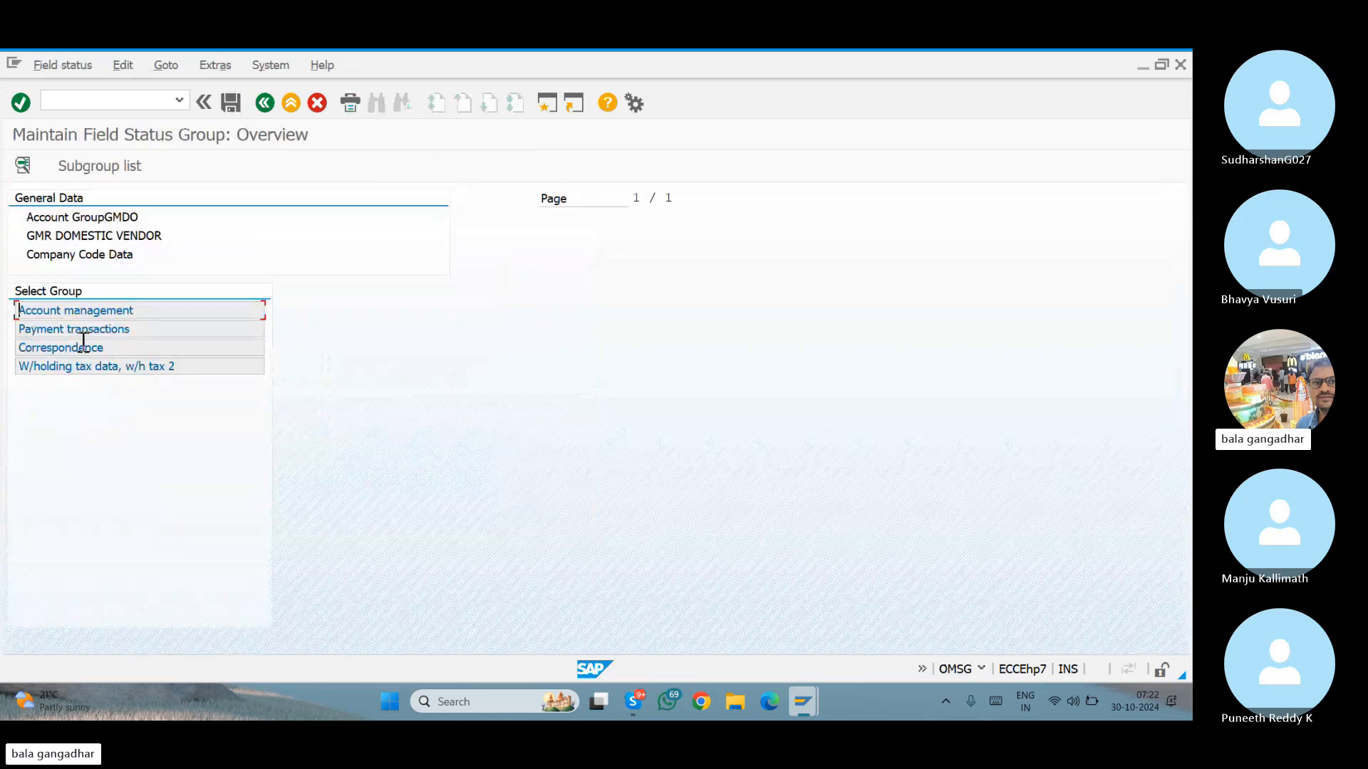
double_click(59, 312)
Compare the reconciliation account field on the vendor accounting screen with its field status in account group GMDO.
key(alt+Tab)
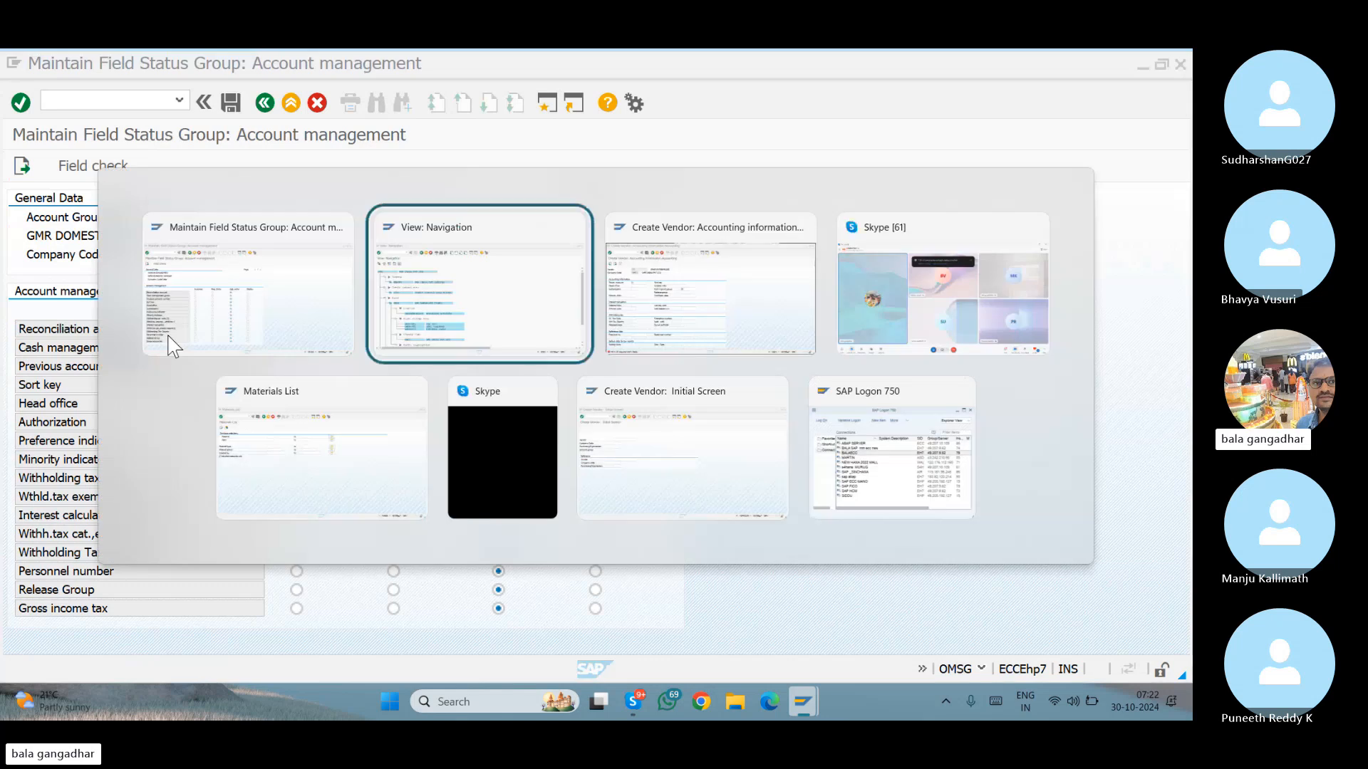
key(alt+Tab)
key(Tab)
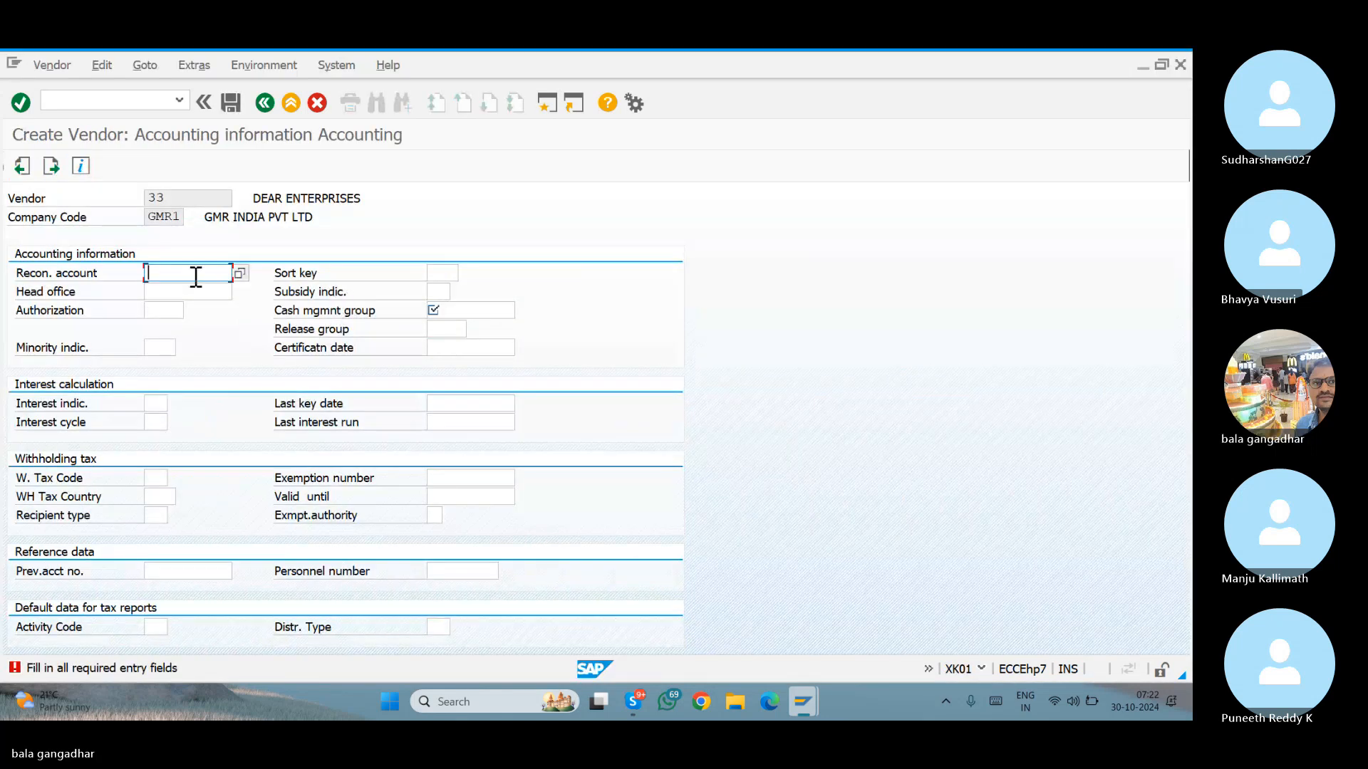
click(195, 290)
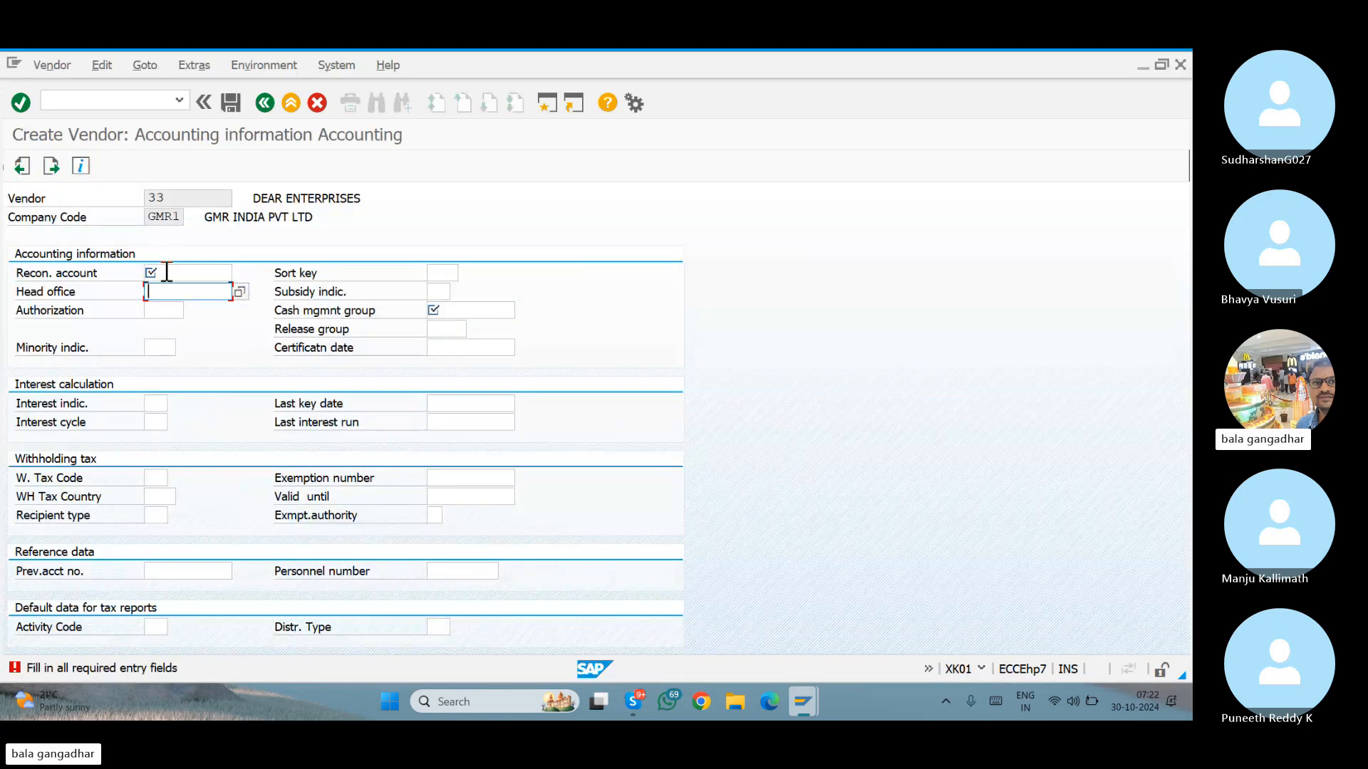
key(alt+Tab)
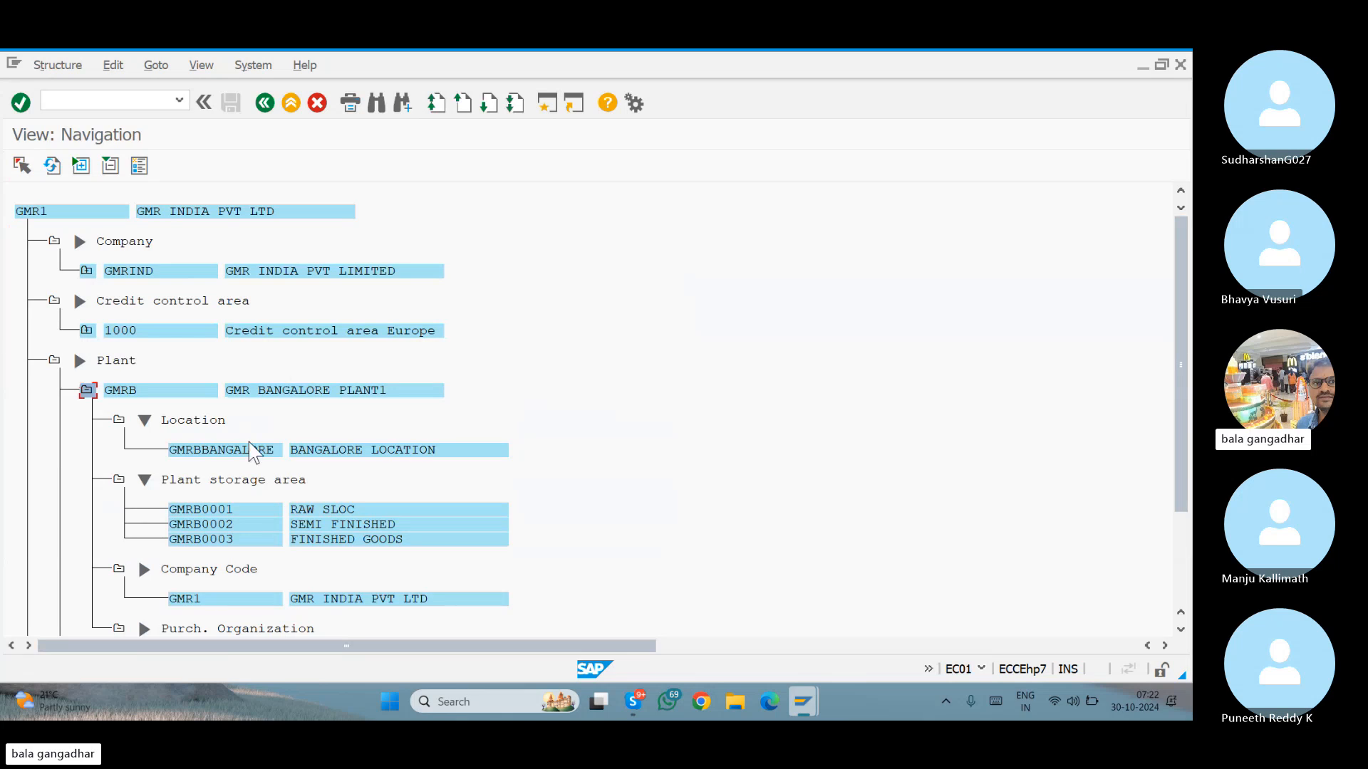
key(alt+Tab)
key(alt+Tab)
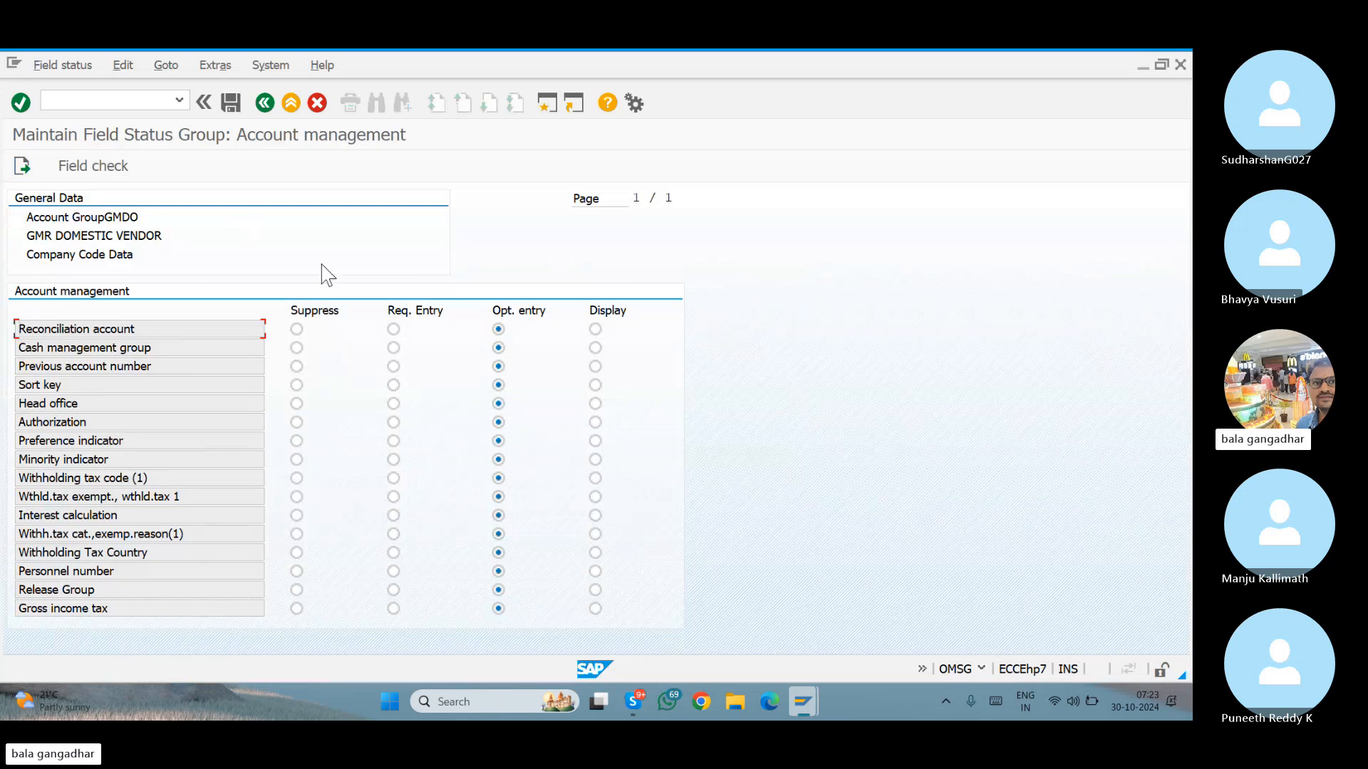
Leave the vendor account group configuration and execute the IMG activity Define Transaction-Dependent Screen Layout under Vendors > Control.
click(266, 103)
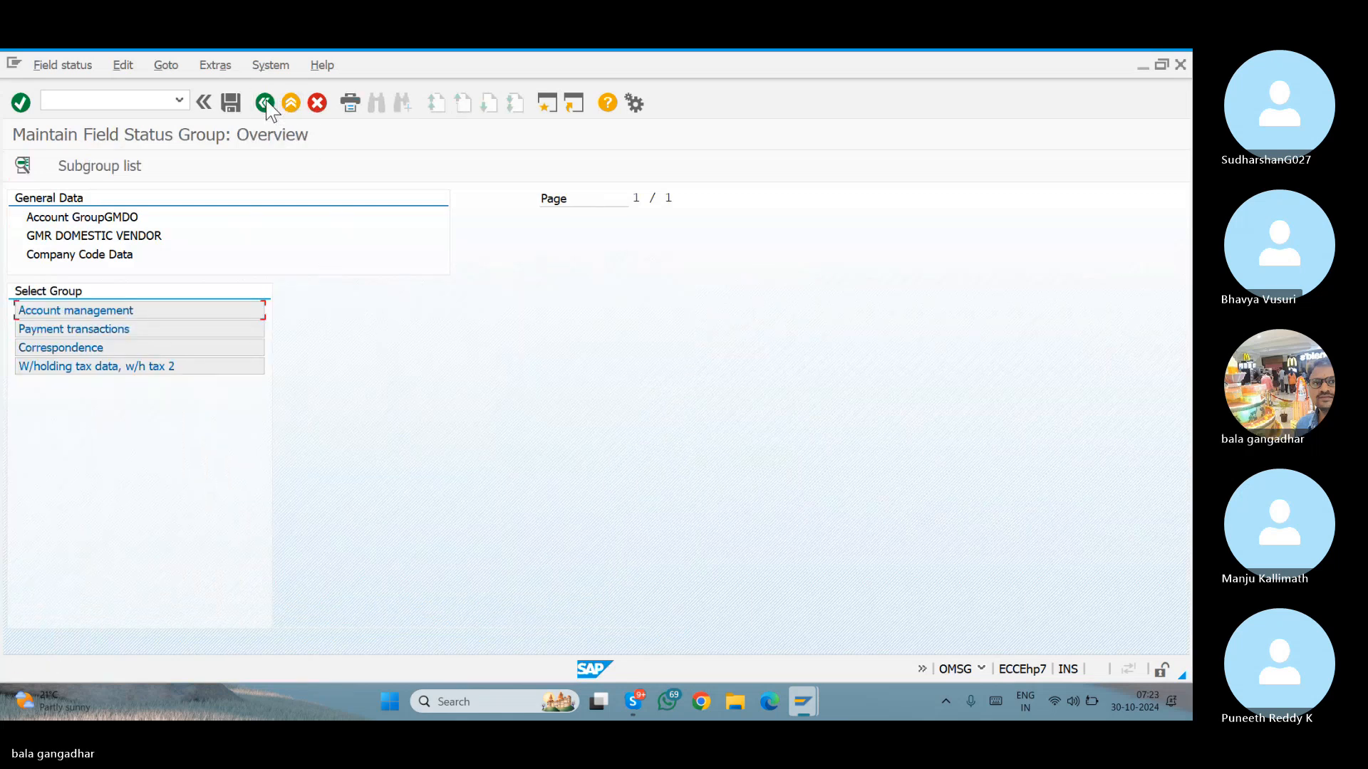
click(265, 103)
click(266, 103)
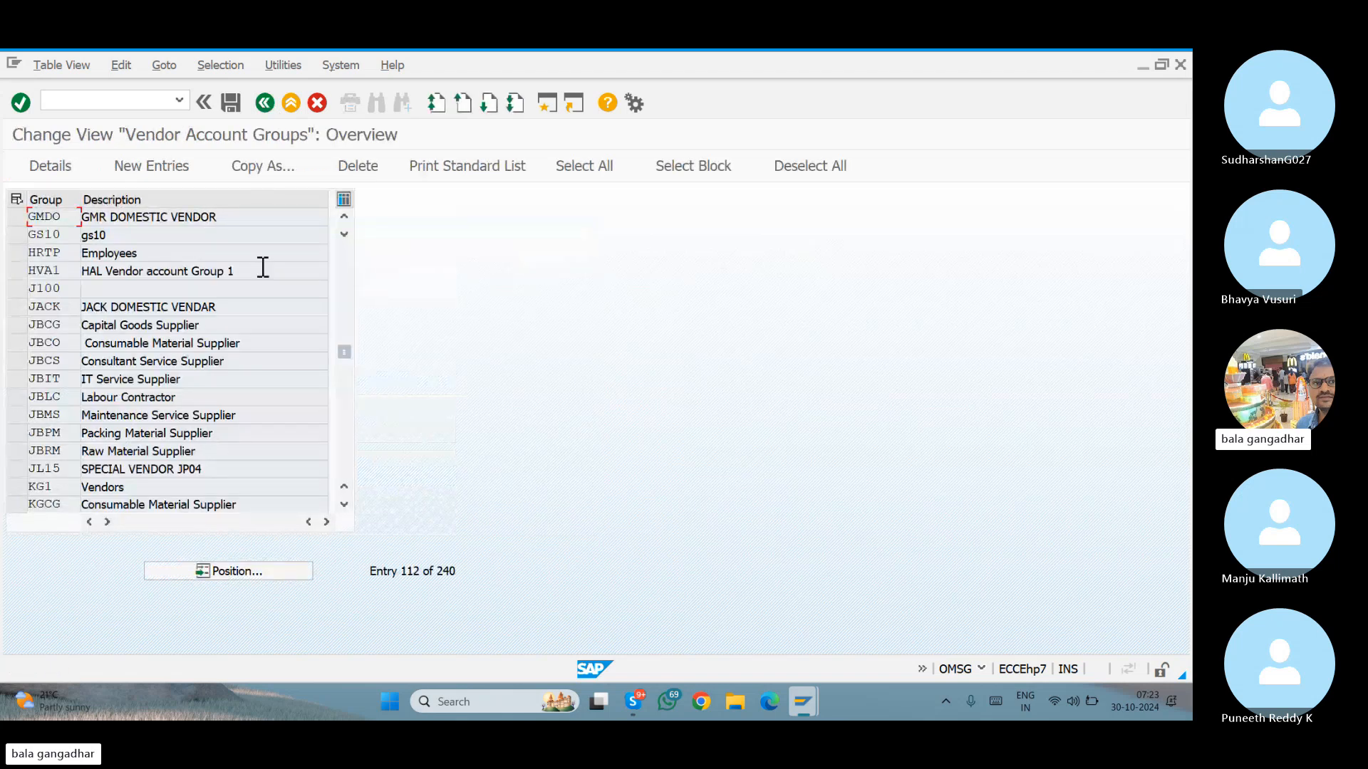
click(264, 104)
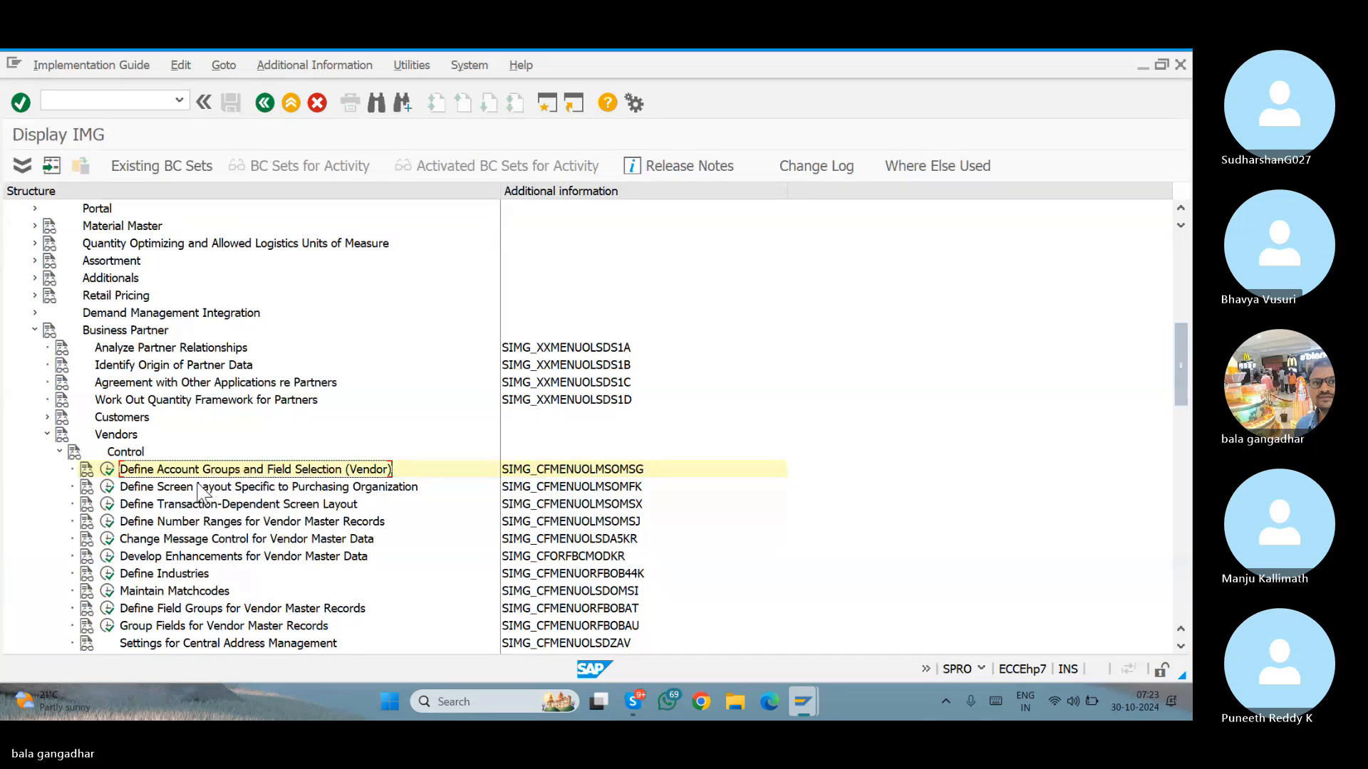
click(335, 493)
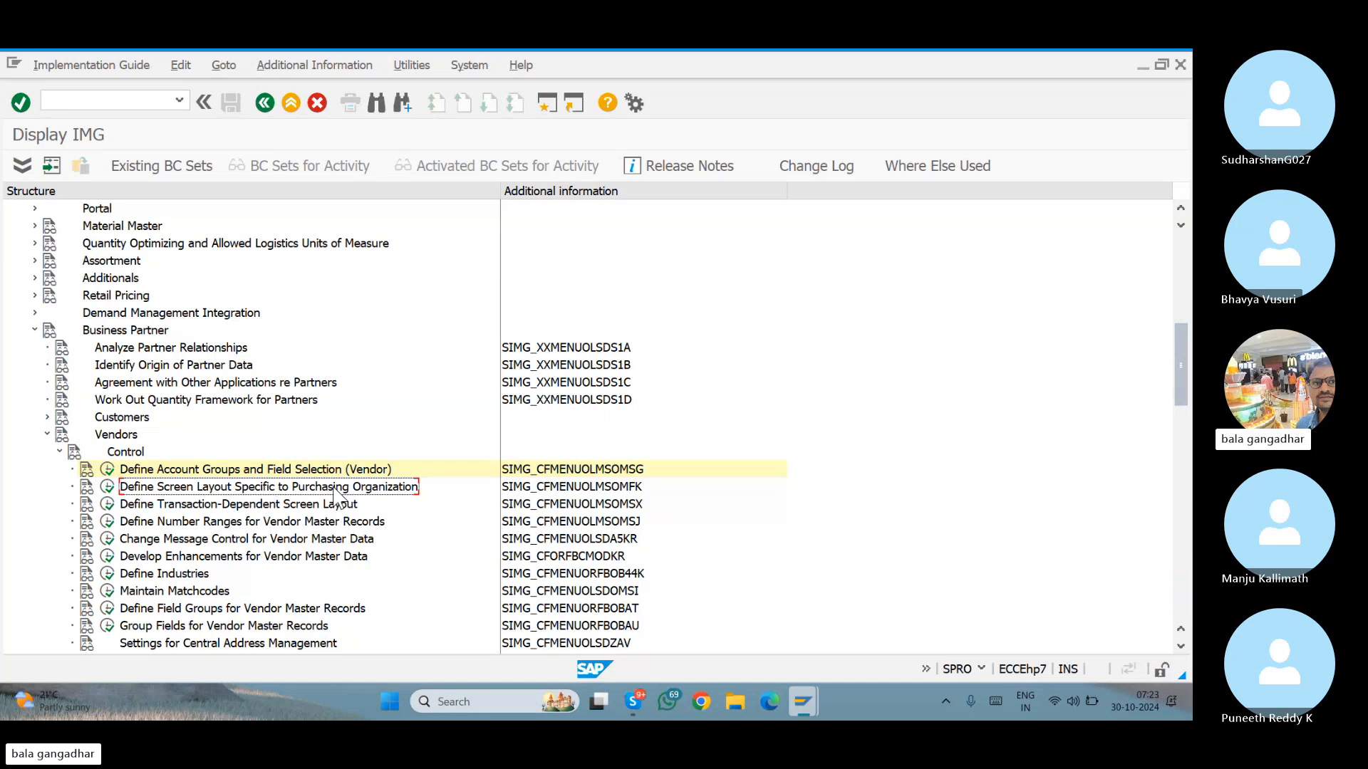
click(263, 505)
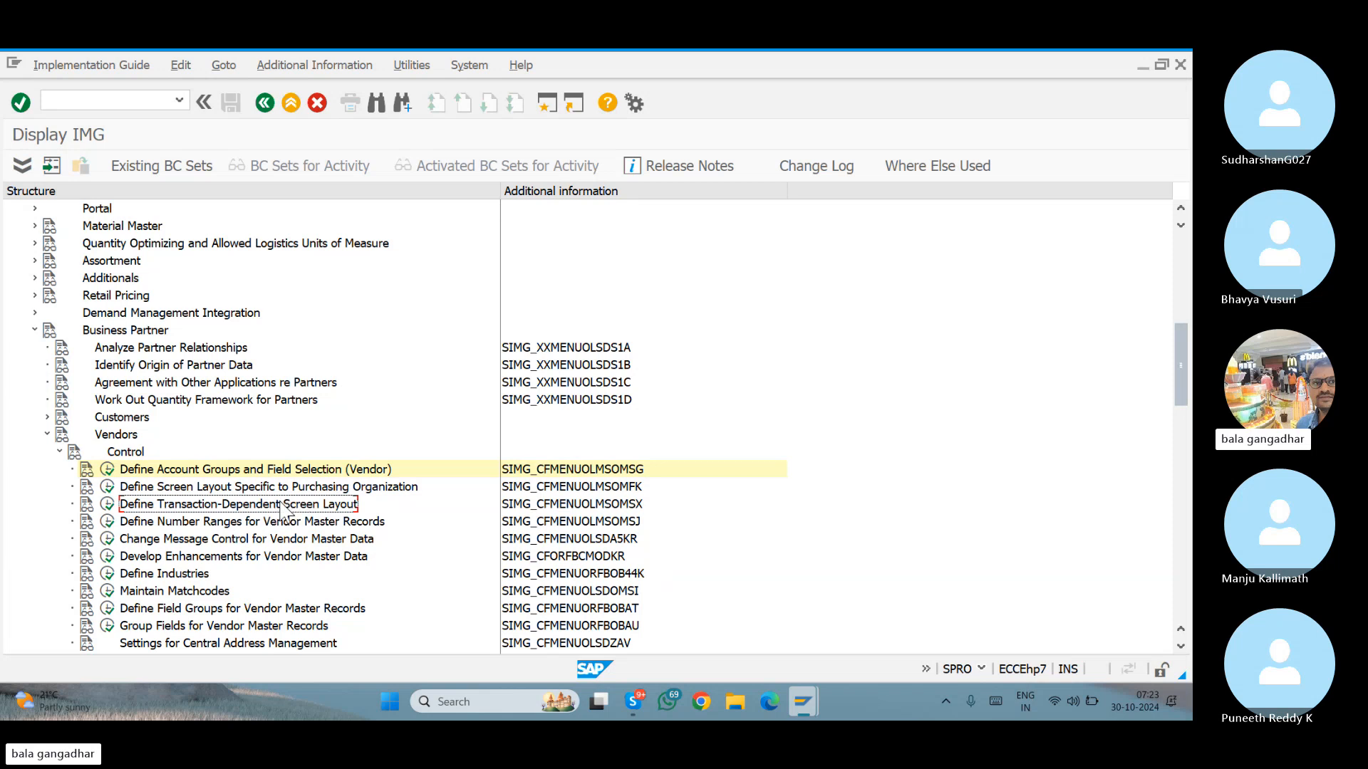
click(107, 505)
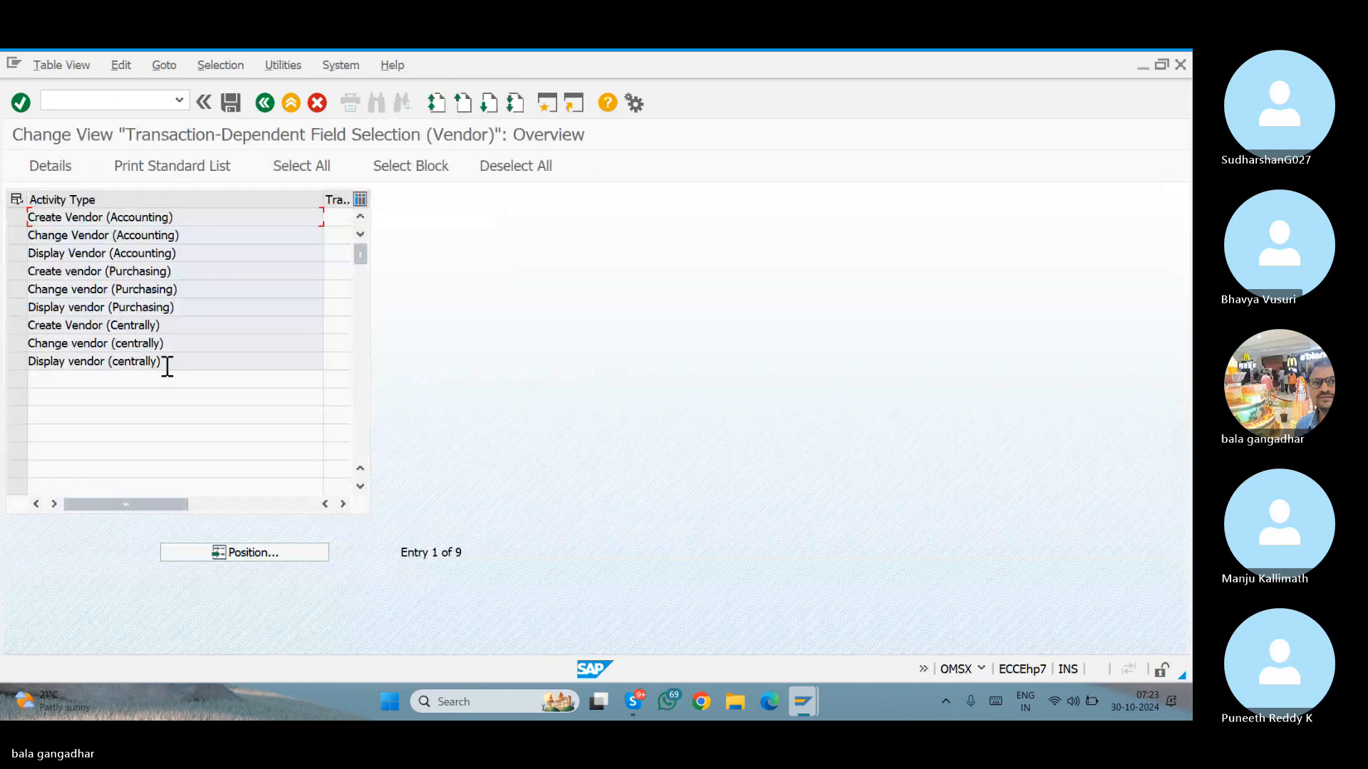
Open the Account management field status in the company code data of Create Vendor (Centrally).
double_click(110, 327)
double_click(66, 274)
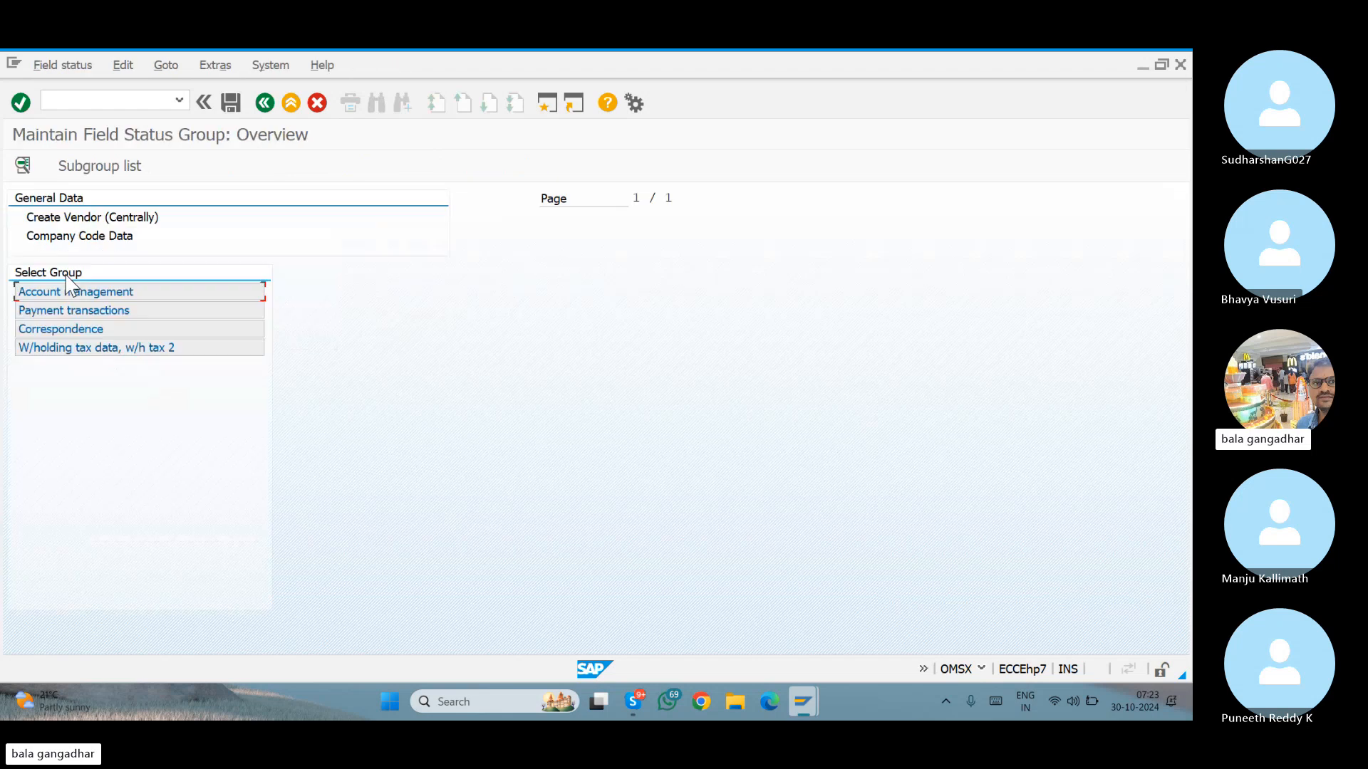
double_click(68, 288)
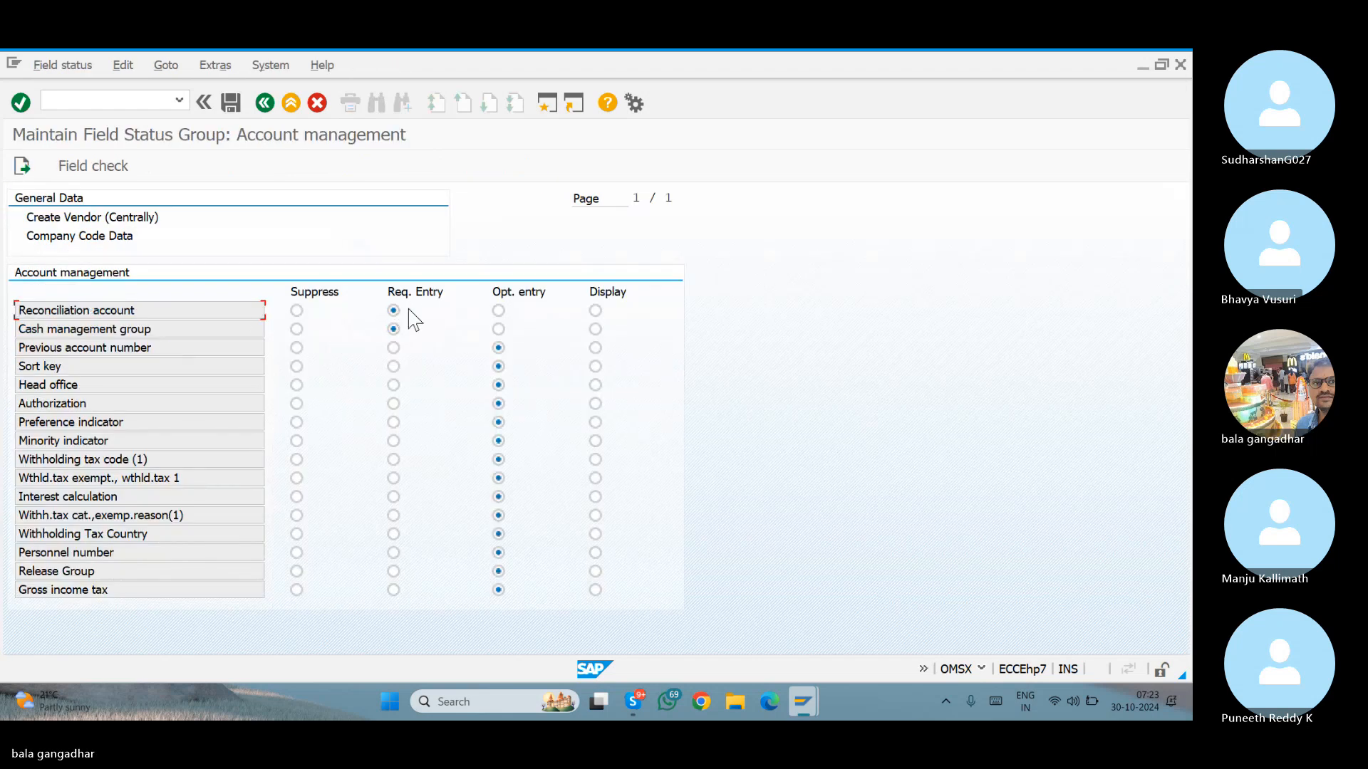
Compare the required reconciliation account and cash management group fields on the vendor accounting screen with the Create Vendor (Centrally) field status.
key(alt+Tab)
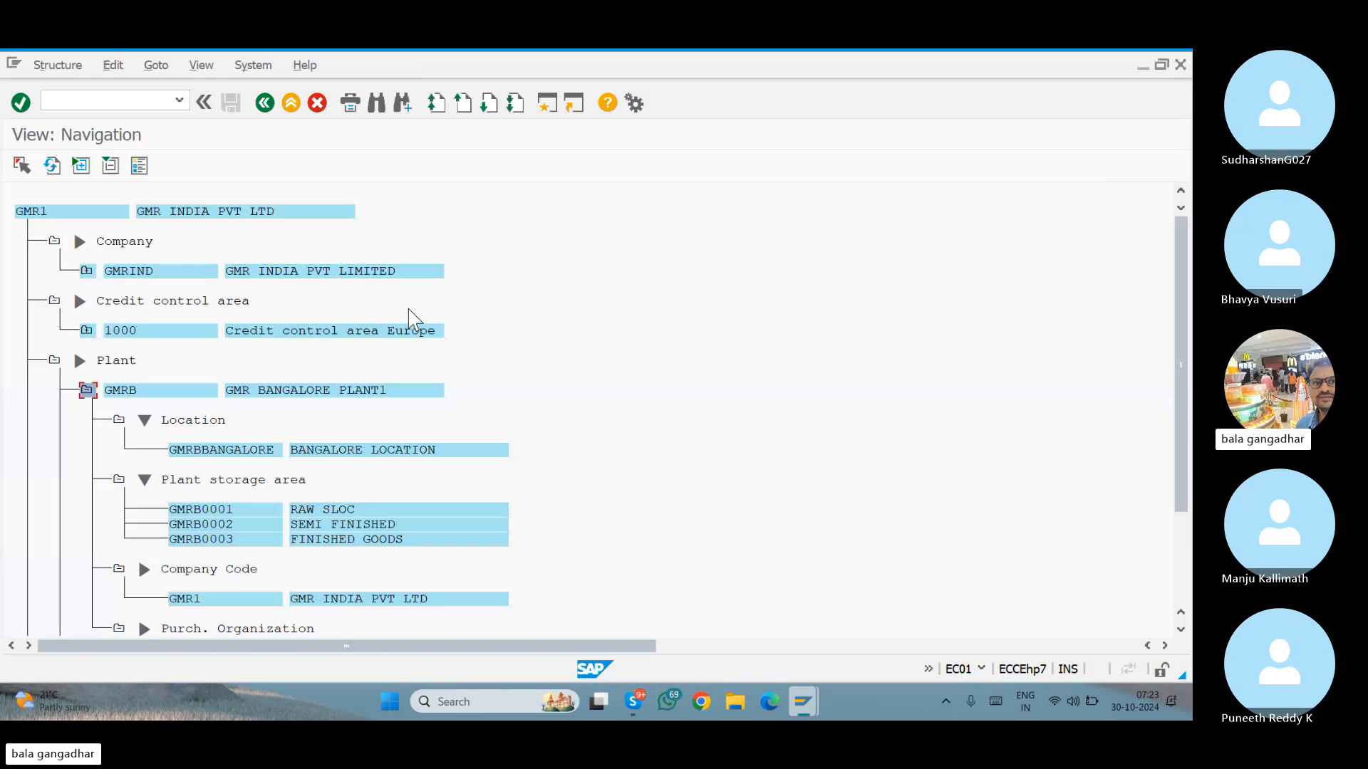
key(alt+Tab)
key(Tab)
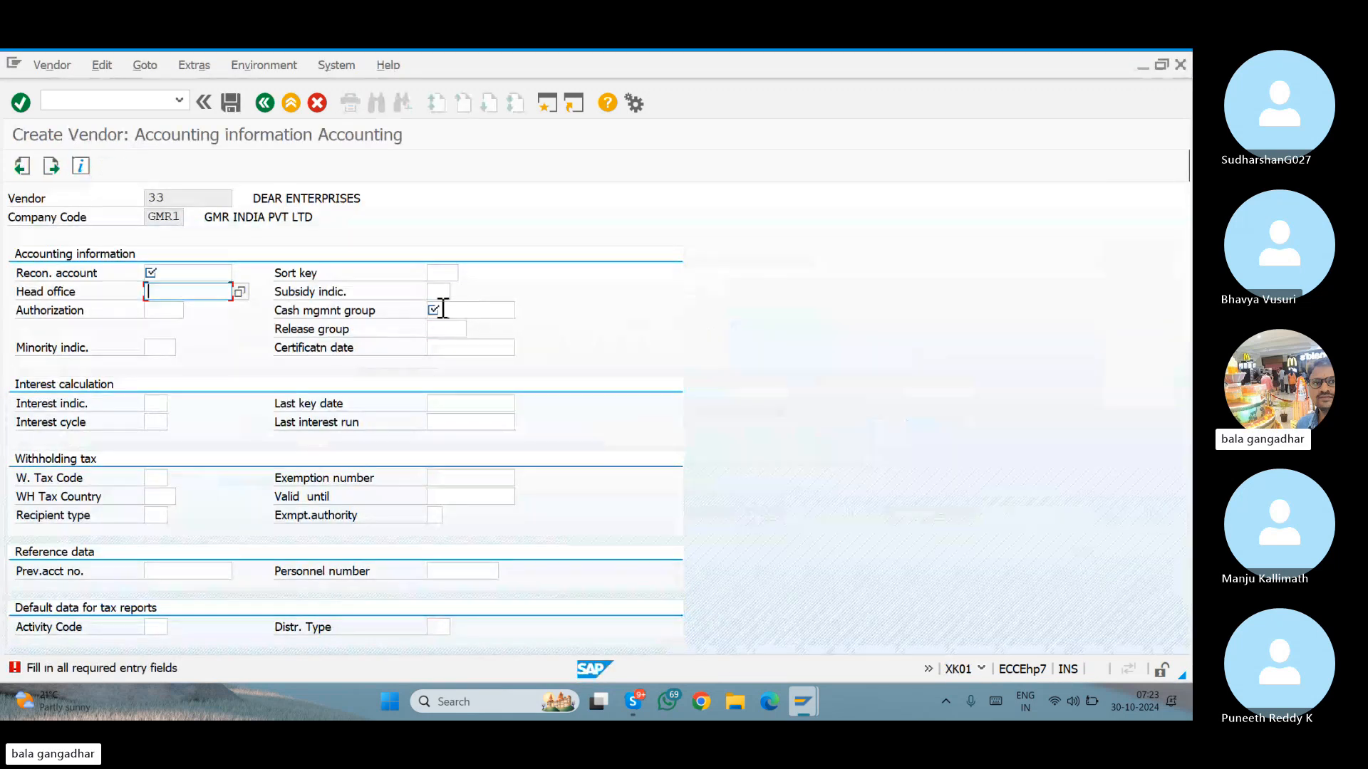
click(458, 327)
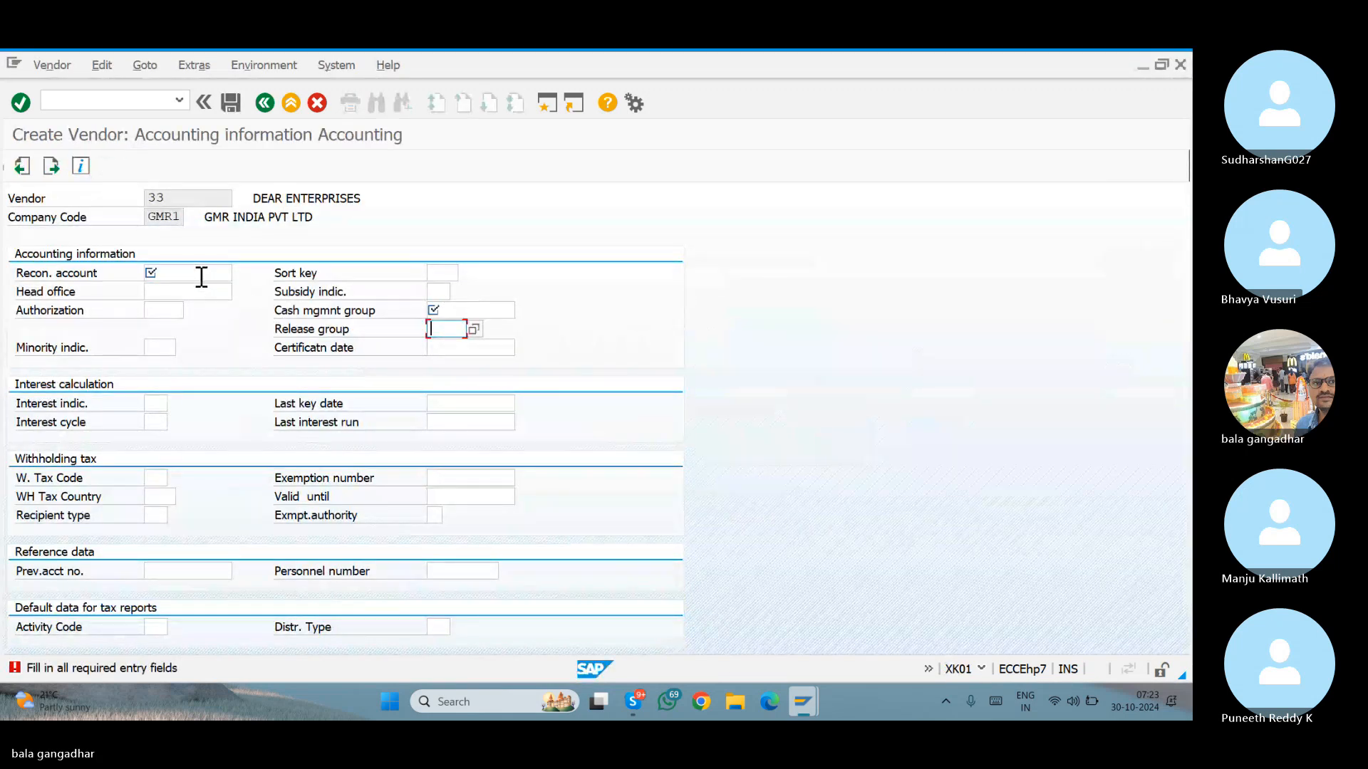
key(alt+Tab)
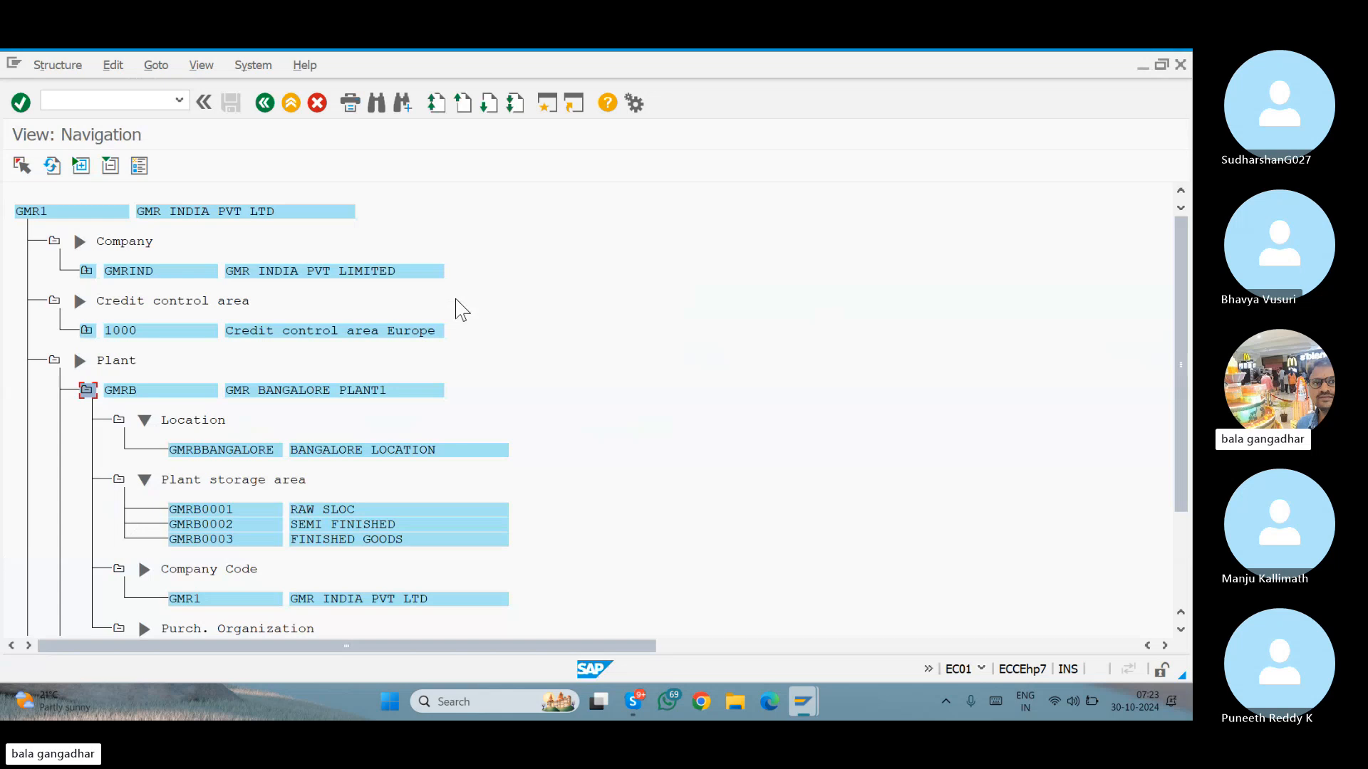
key(alt+Tab)
key(Tab)
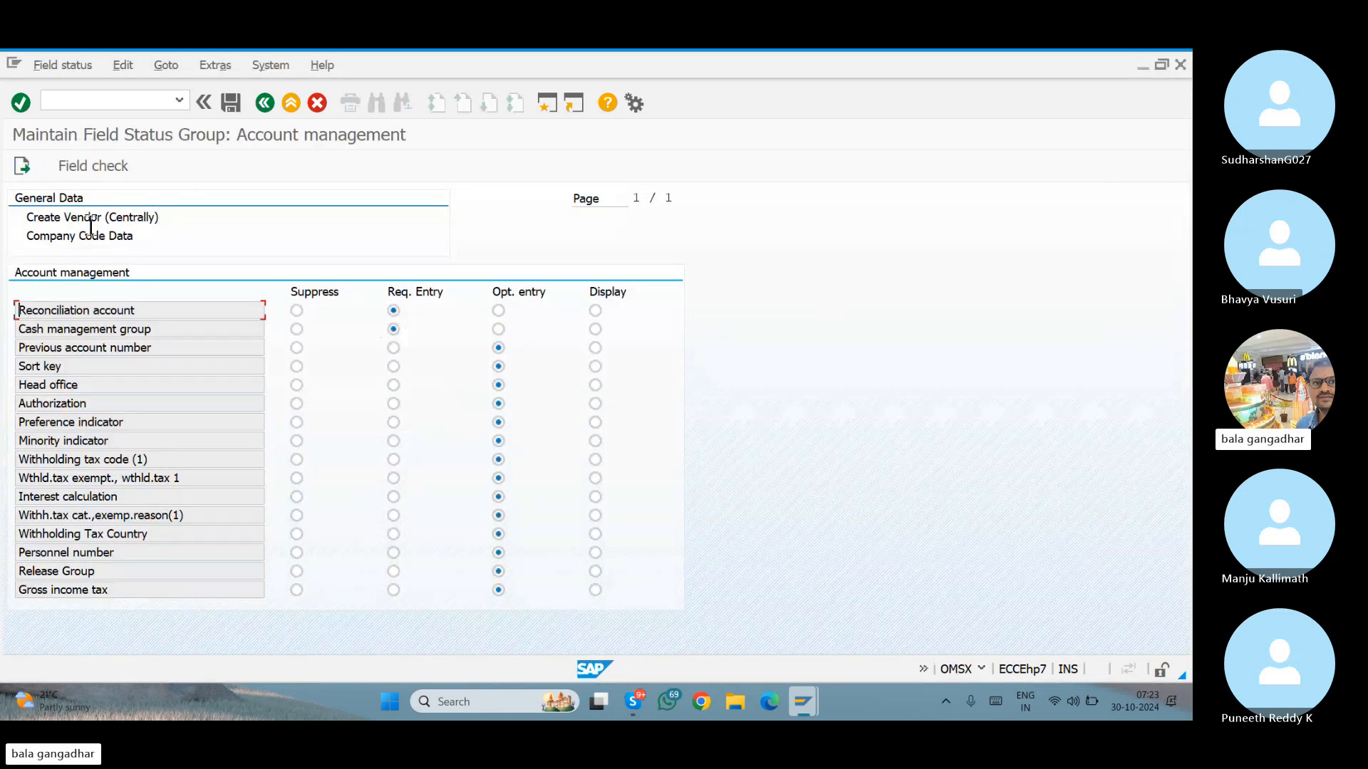
Leave the transaction-dependent field selection and execute the IMG activity Define Account Groups and Field Selection (Vendor).
click(264, 103)
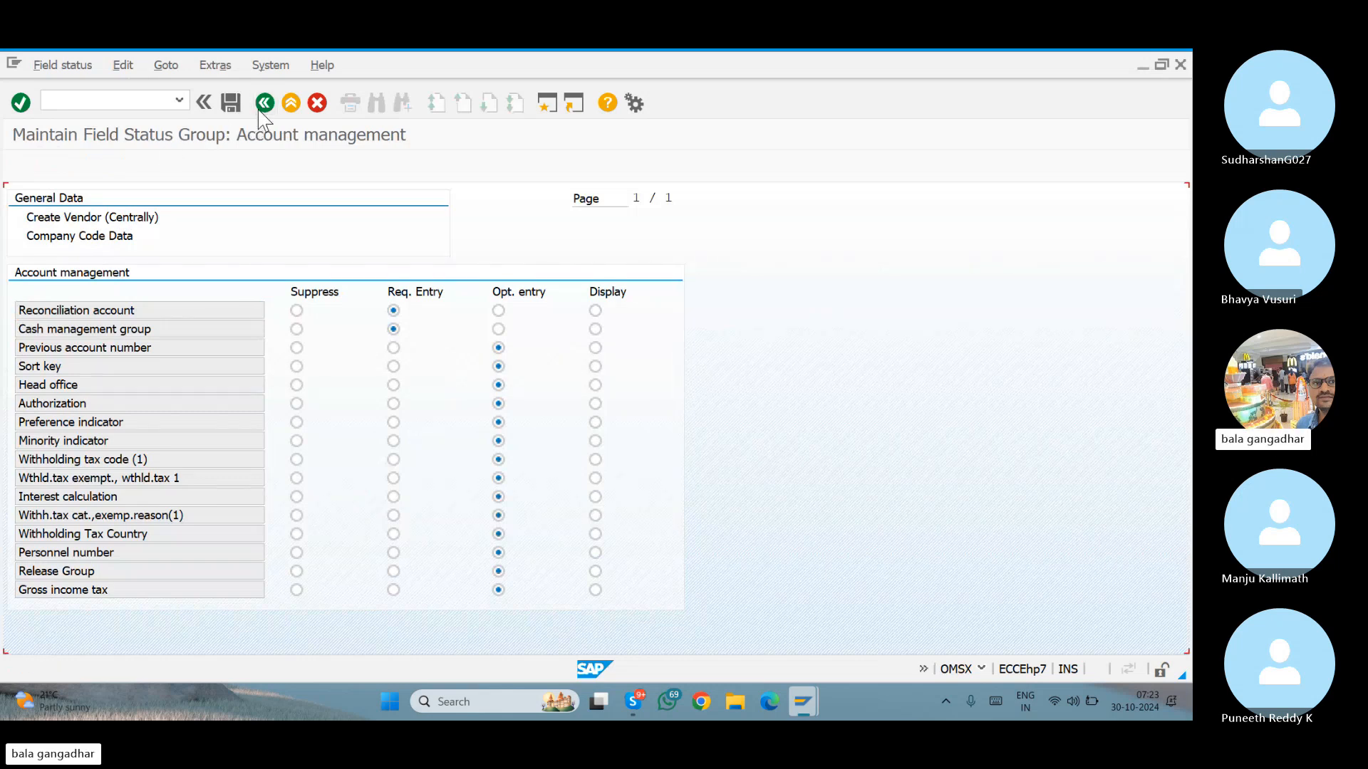
click(265, 103)
click(264, 104)
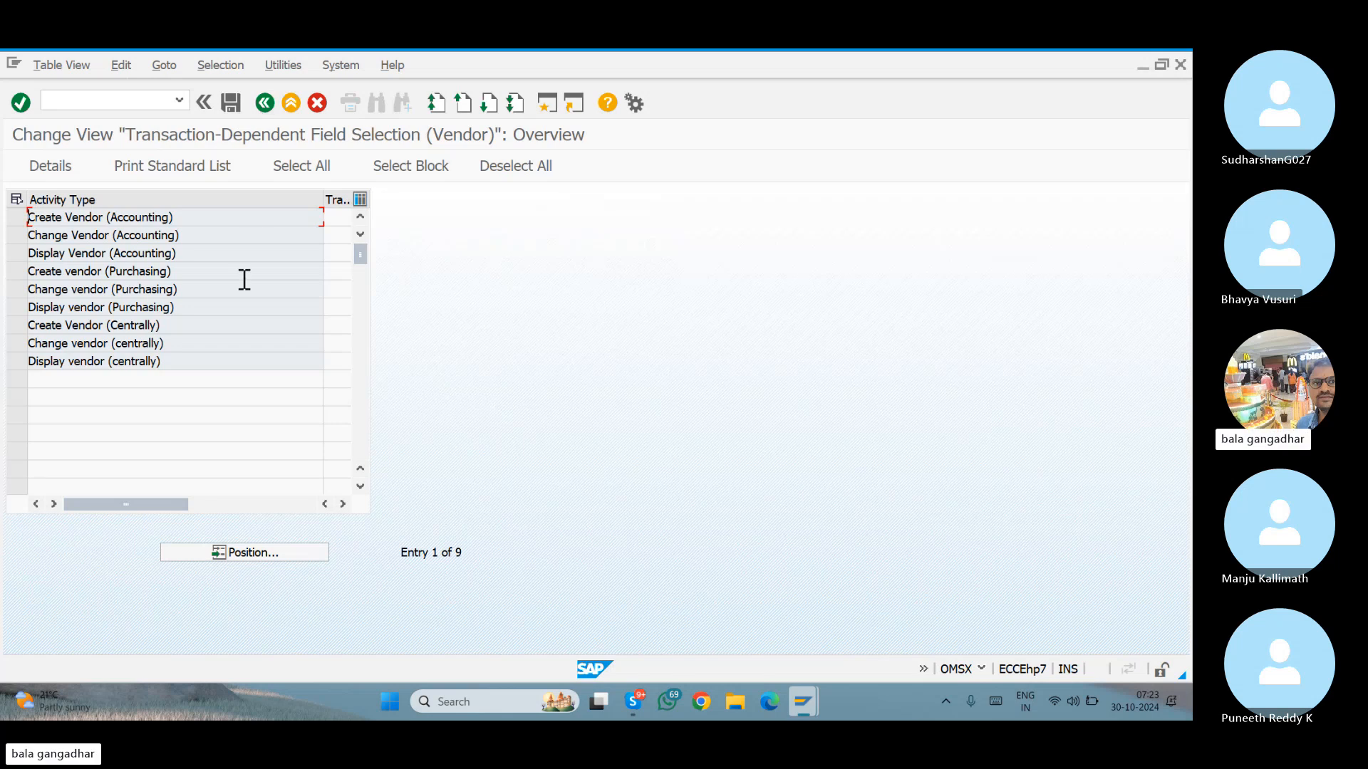
click(262, 105)
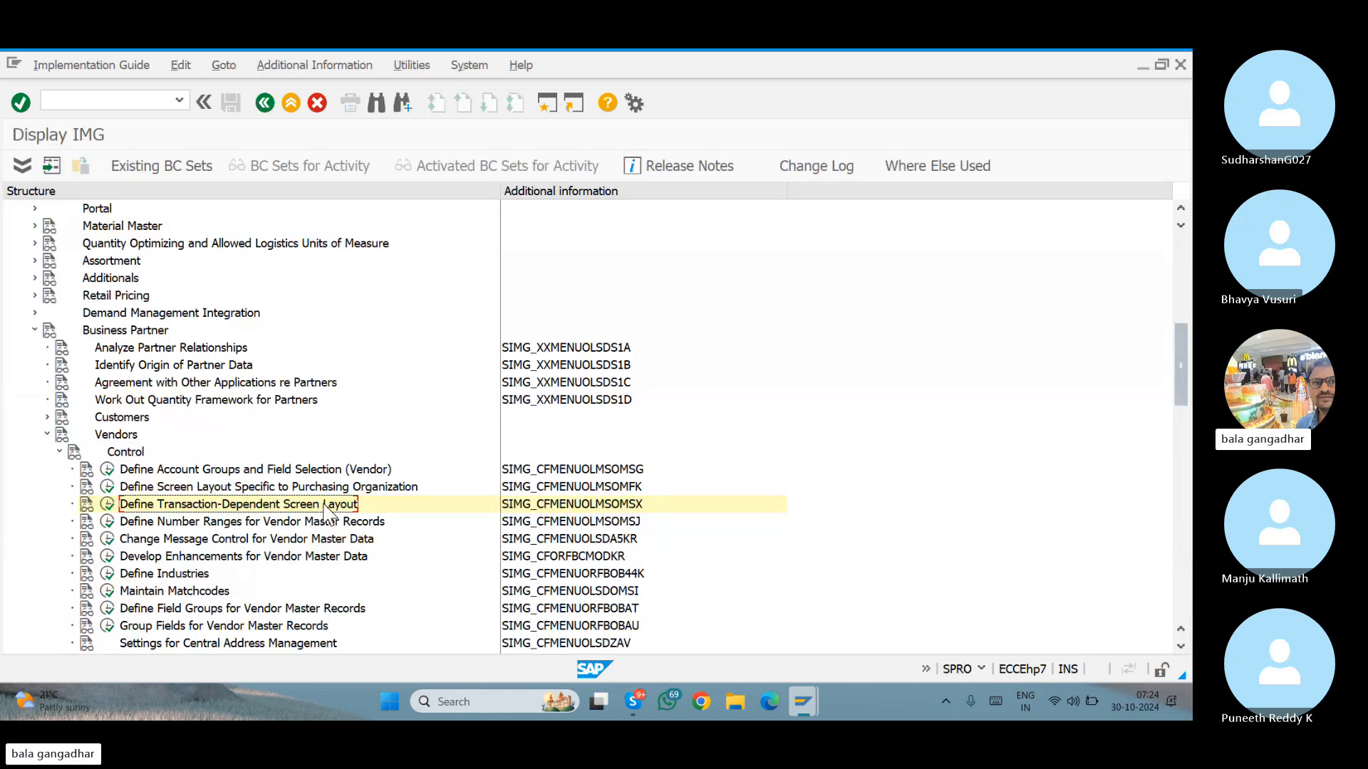
click(272, 470)
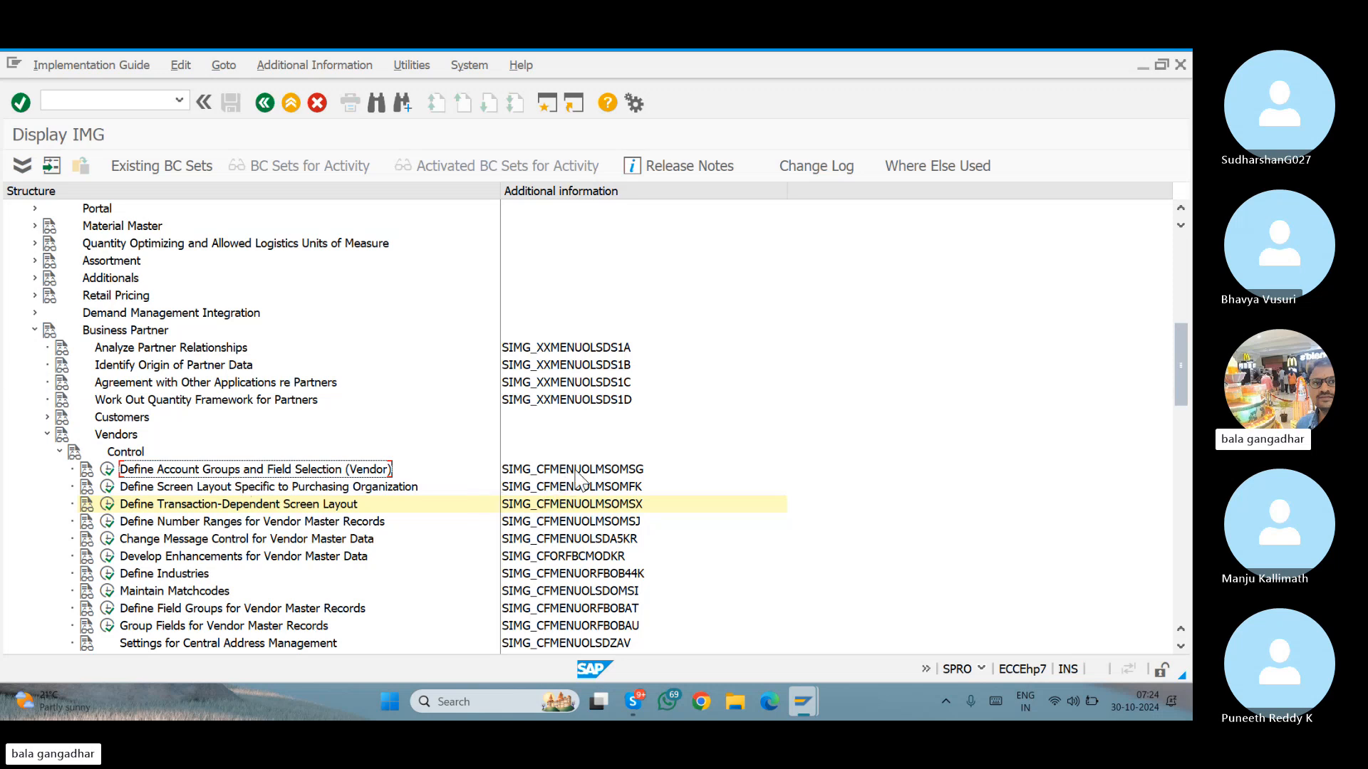
click(598, 470)
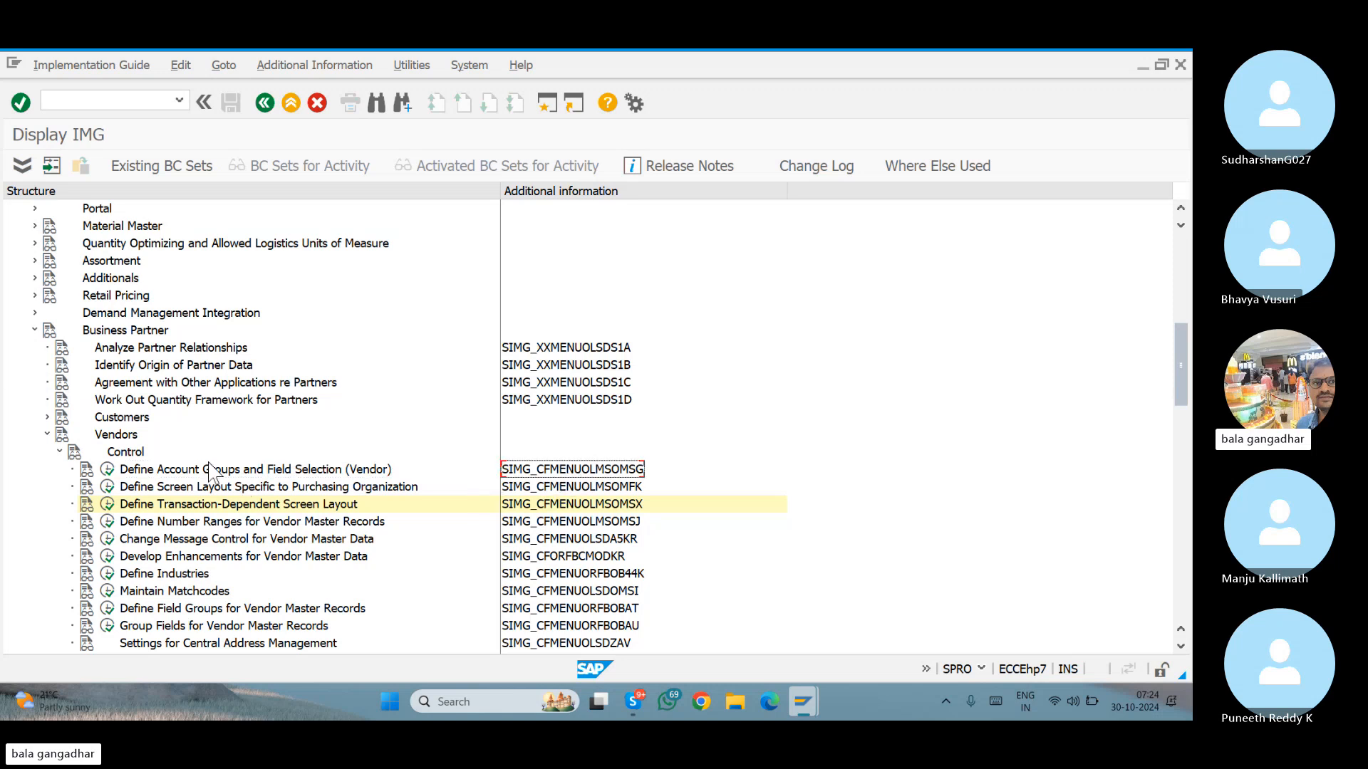
click(107, 470)
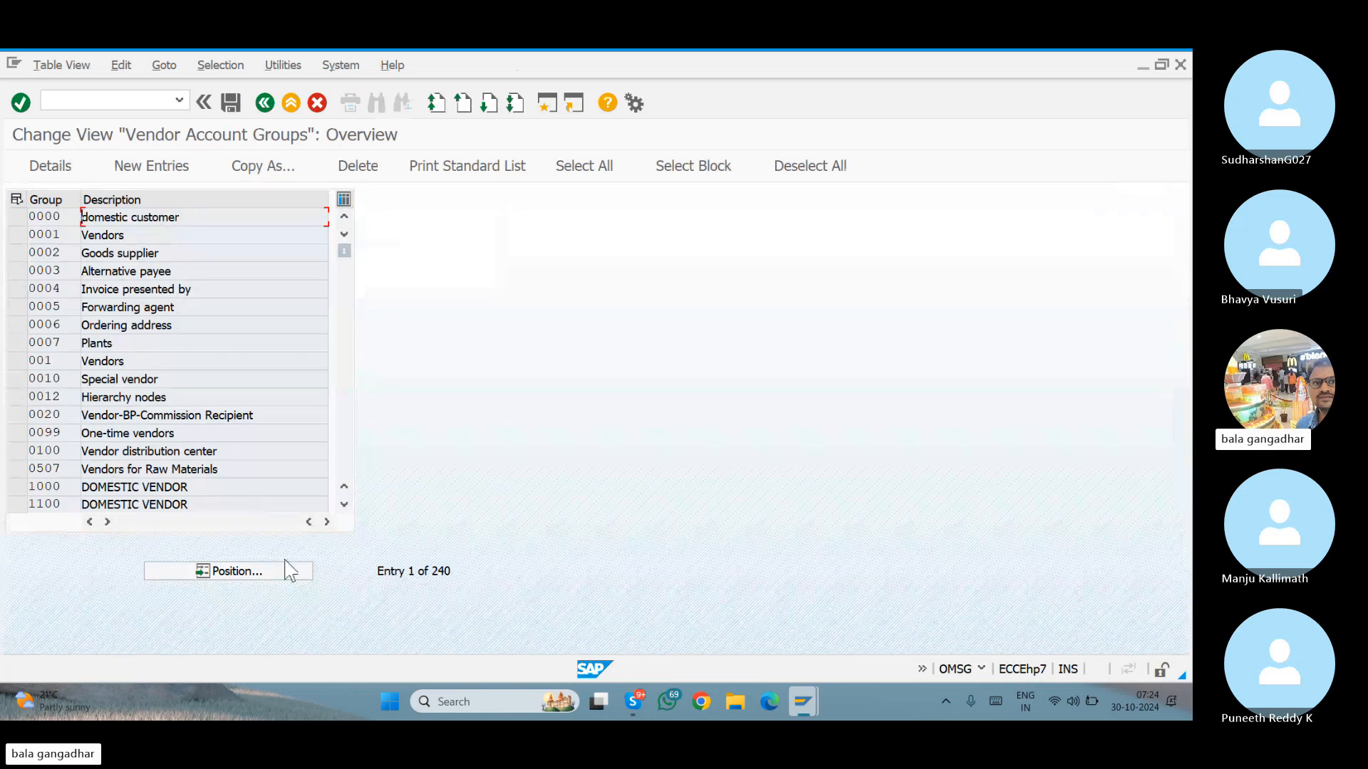
Position the vendor account group list at GMDO, GMR DOMESTIC VENDOR, and save.
click(261, 579)
text(GM)
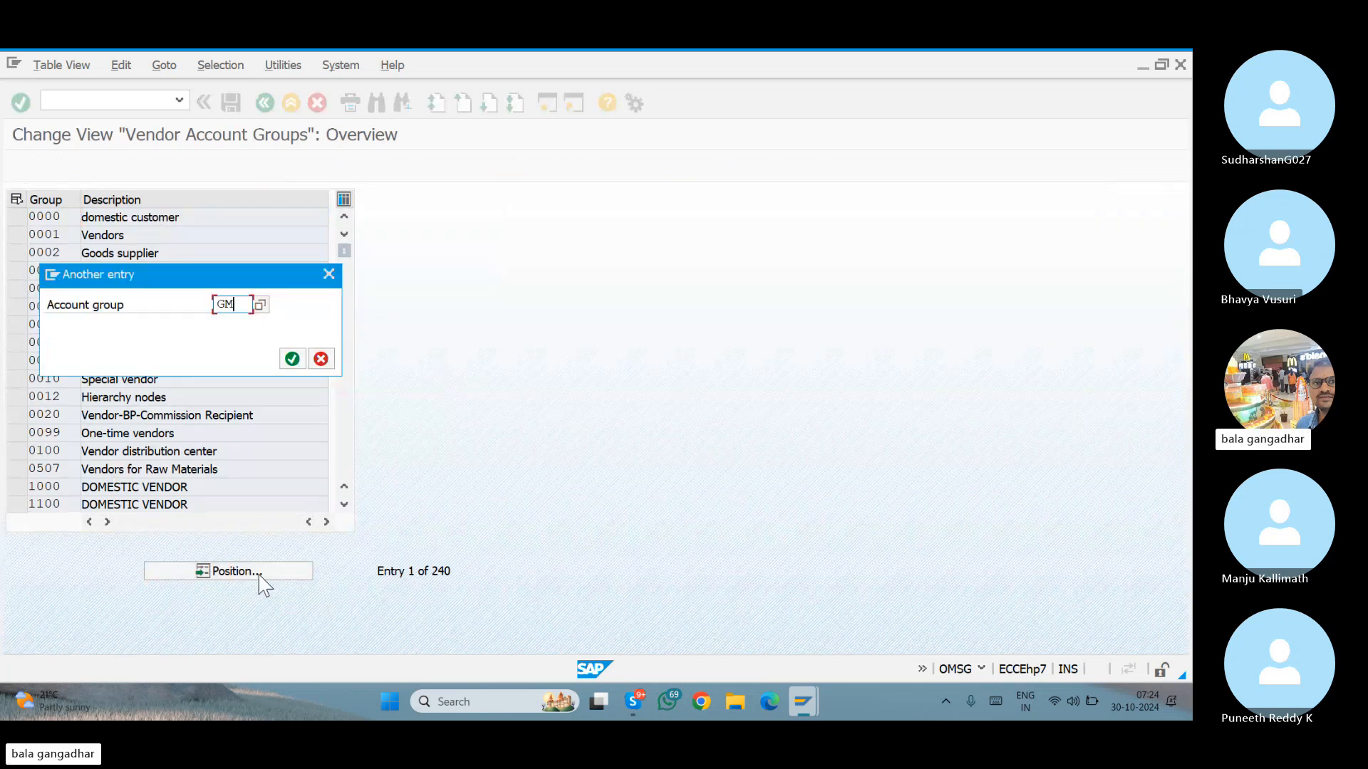
text(R)
key(Return)
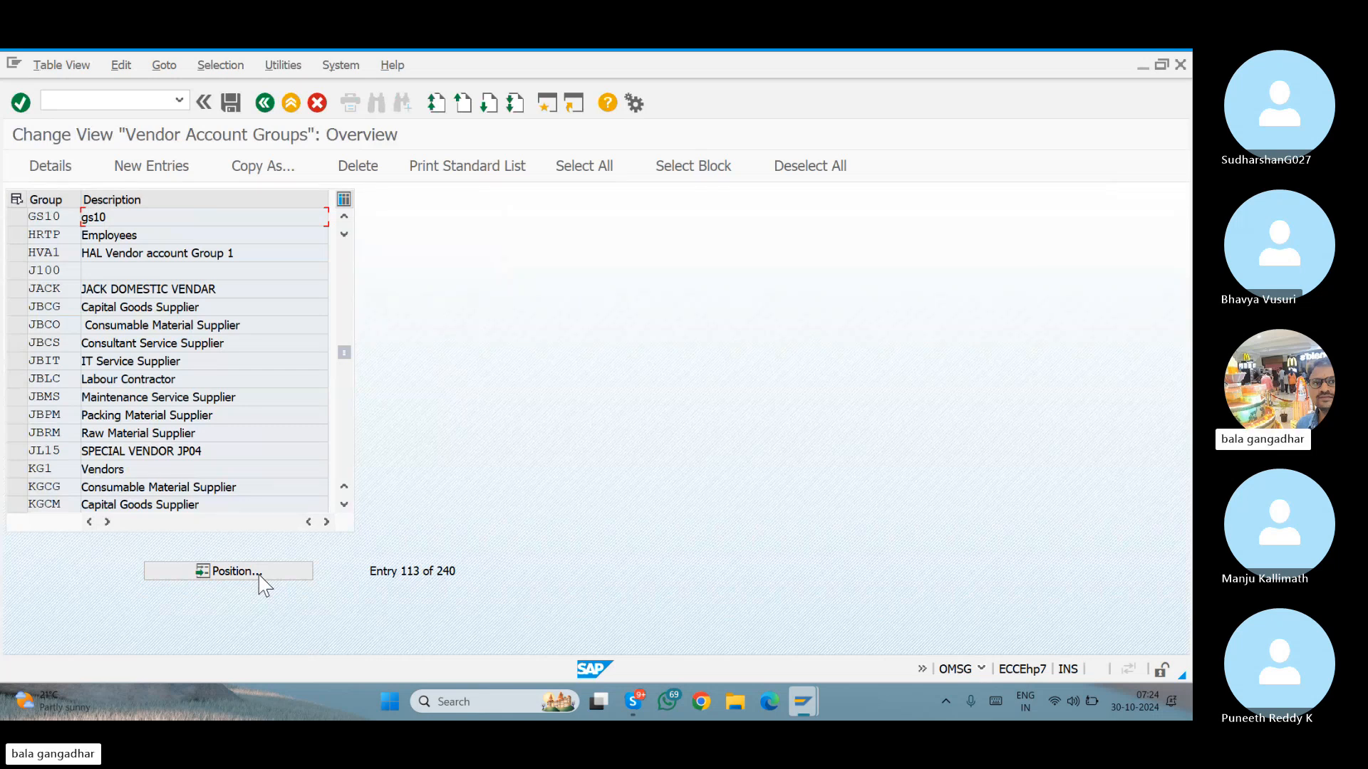
click(261, 579)
text(GM)
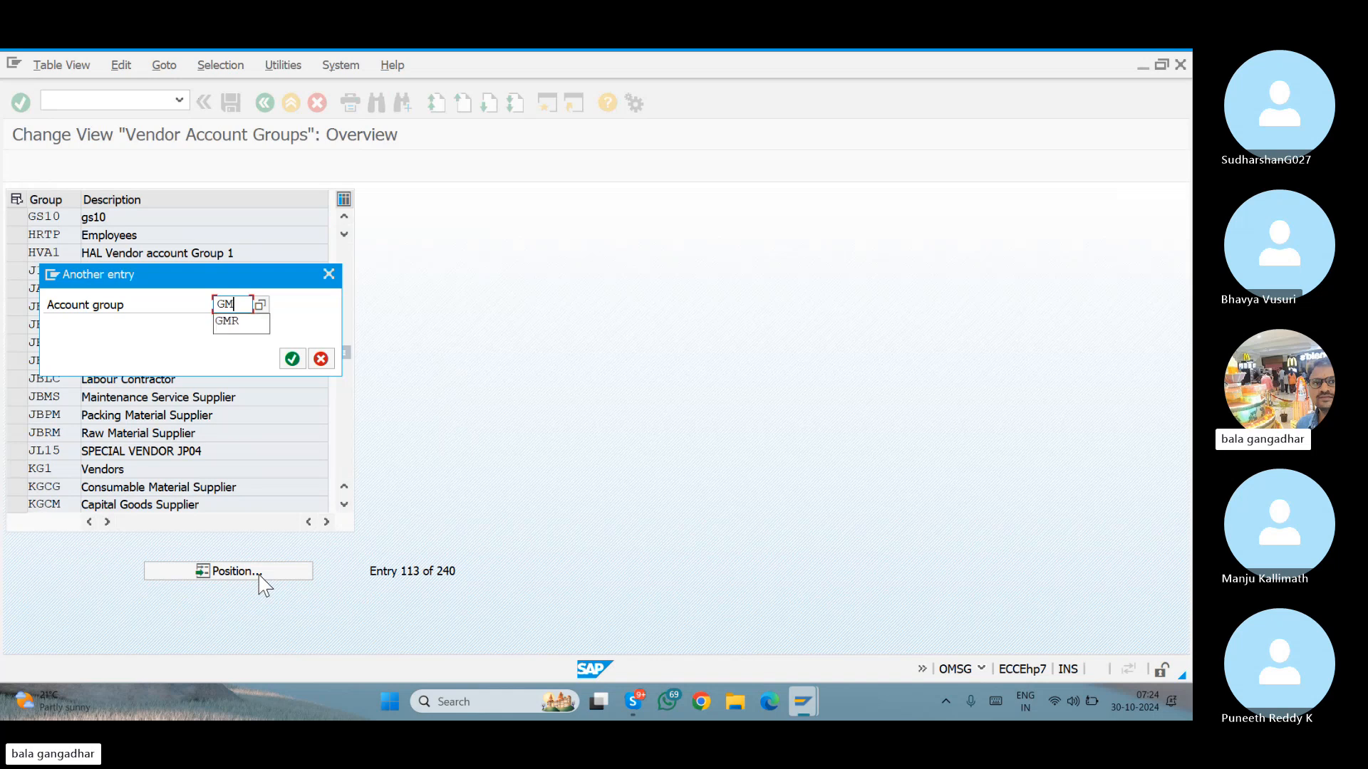
text(R DO)
key(Return)
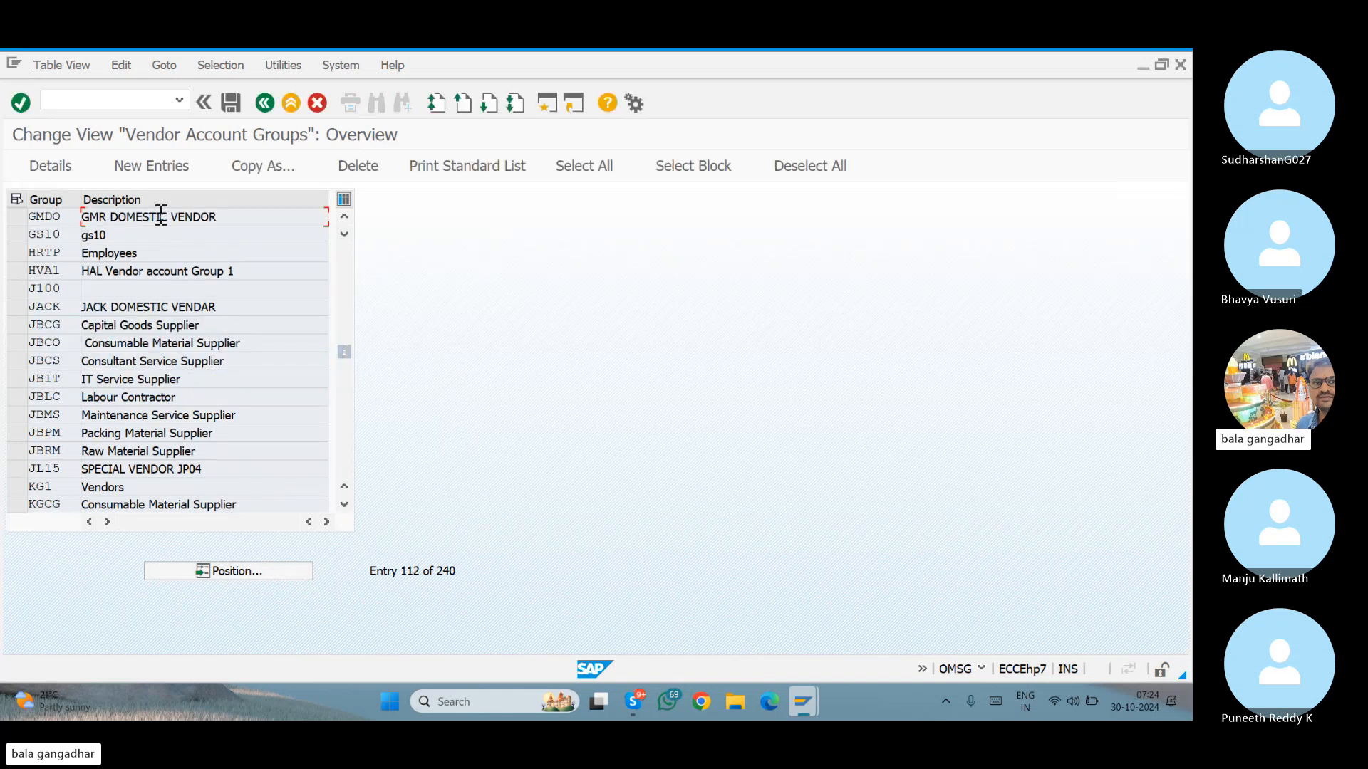
click(230, 103)
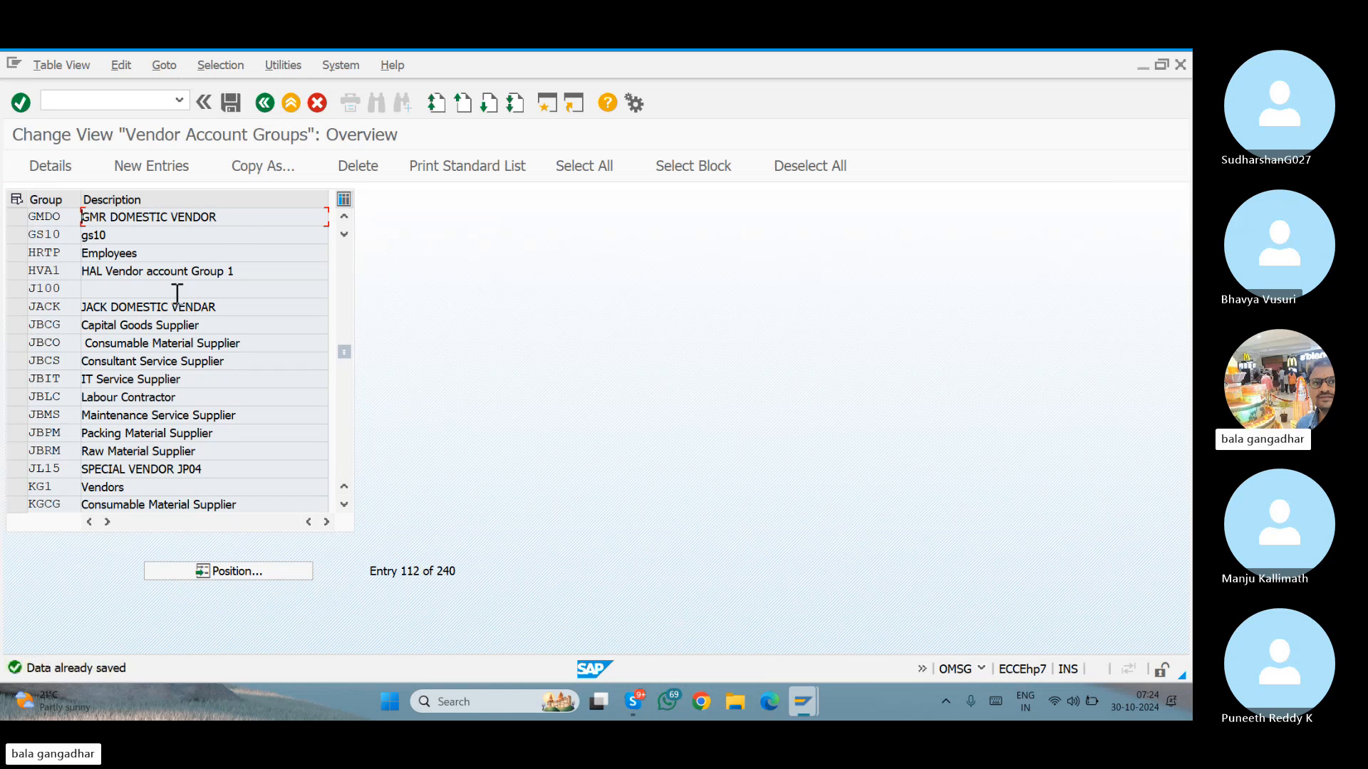
Add a new vendor account group GMON with the name GMR ONE TIME VENDOR.
click(152, 168)
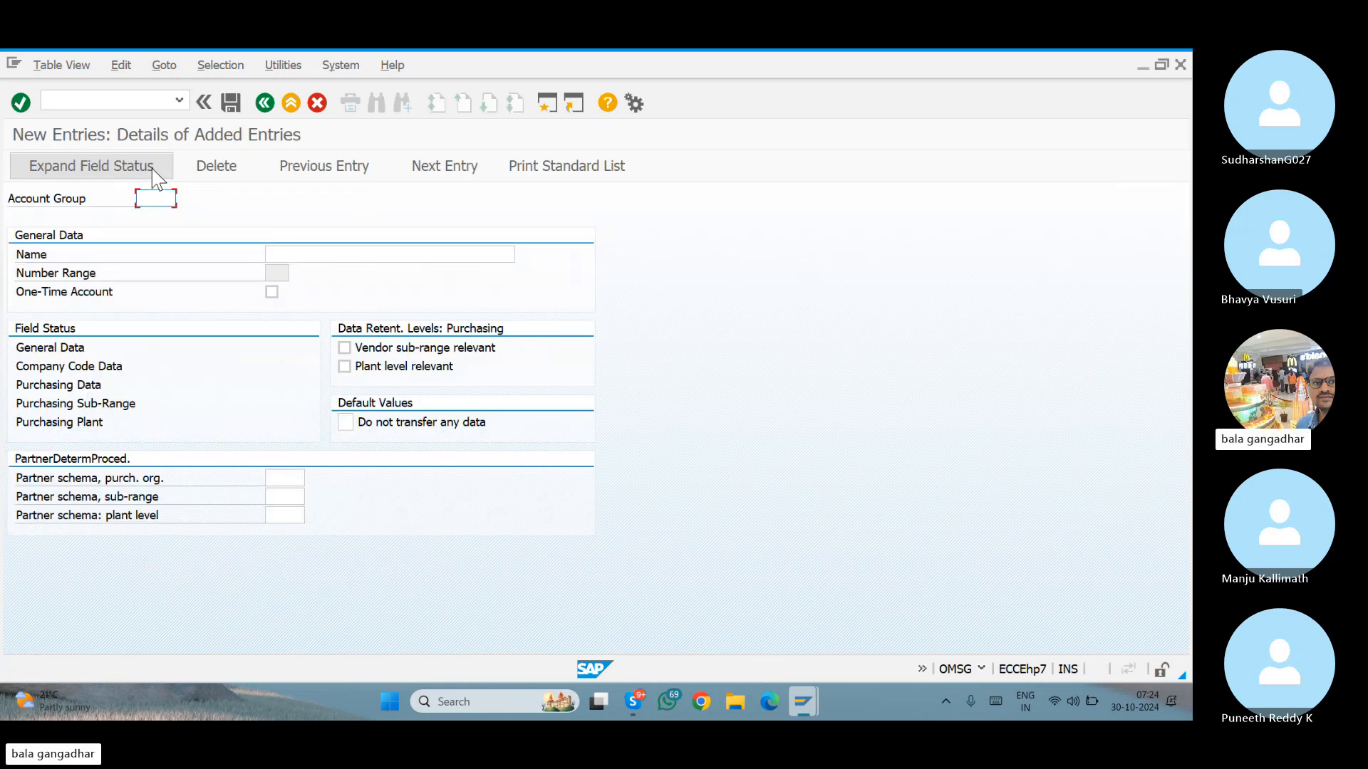
text(GMON)
key(Return)
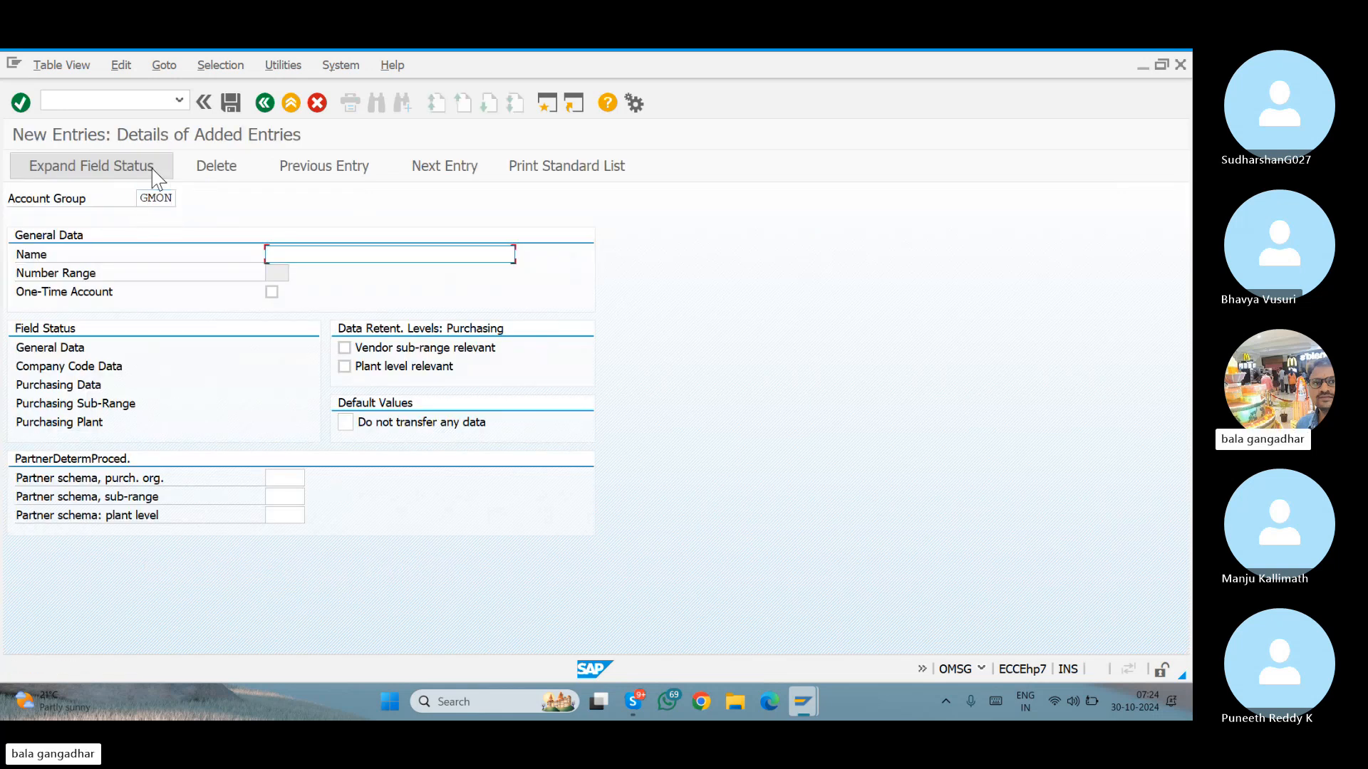
text(ONE TIME)
text(GMR)
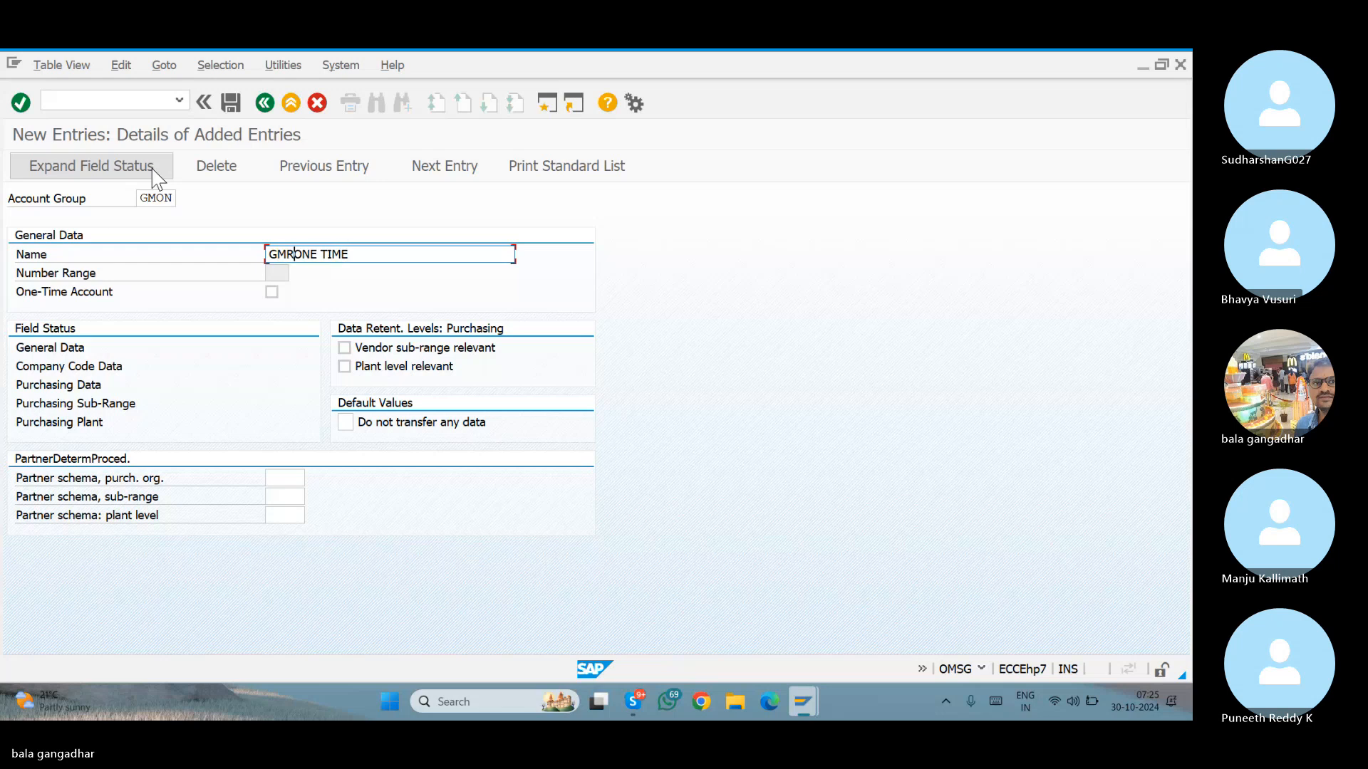
click(370, 260)
text(VENDOR)
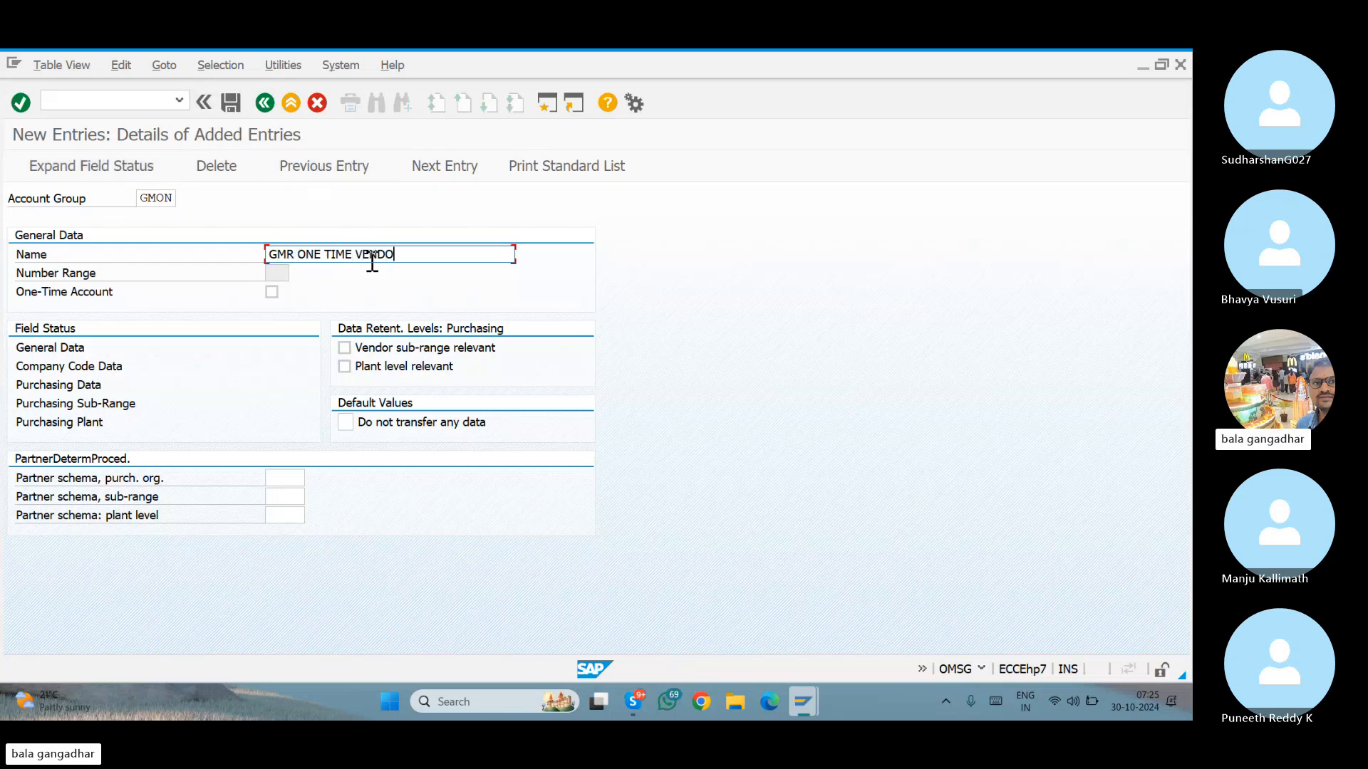
Flag account group GMON as a one-time account, save it and return to the account group overview.
click(271, 292)
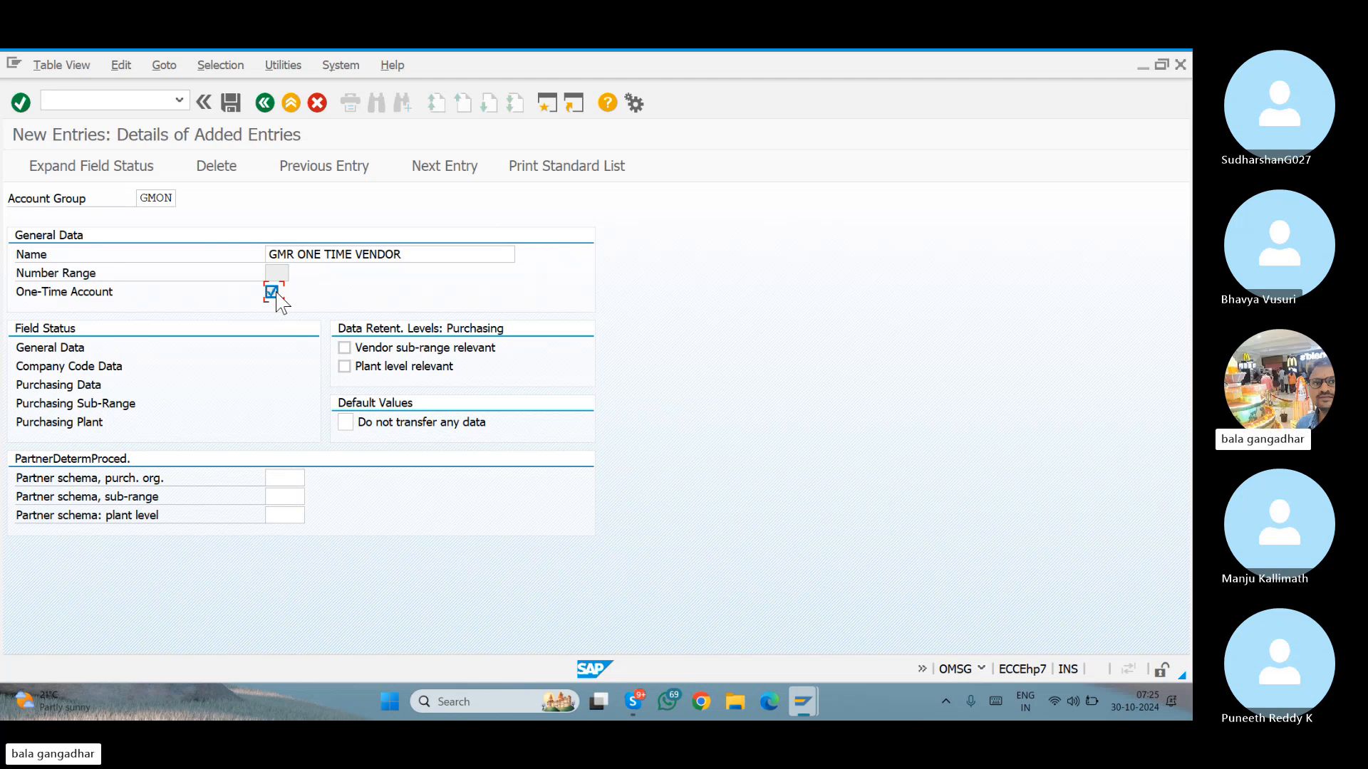
click(275, 273)
click(230, 103)
key(Return)
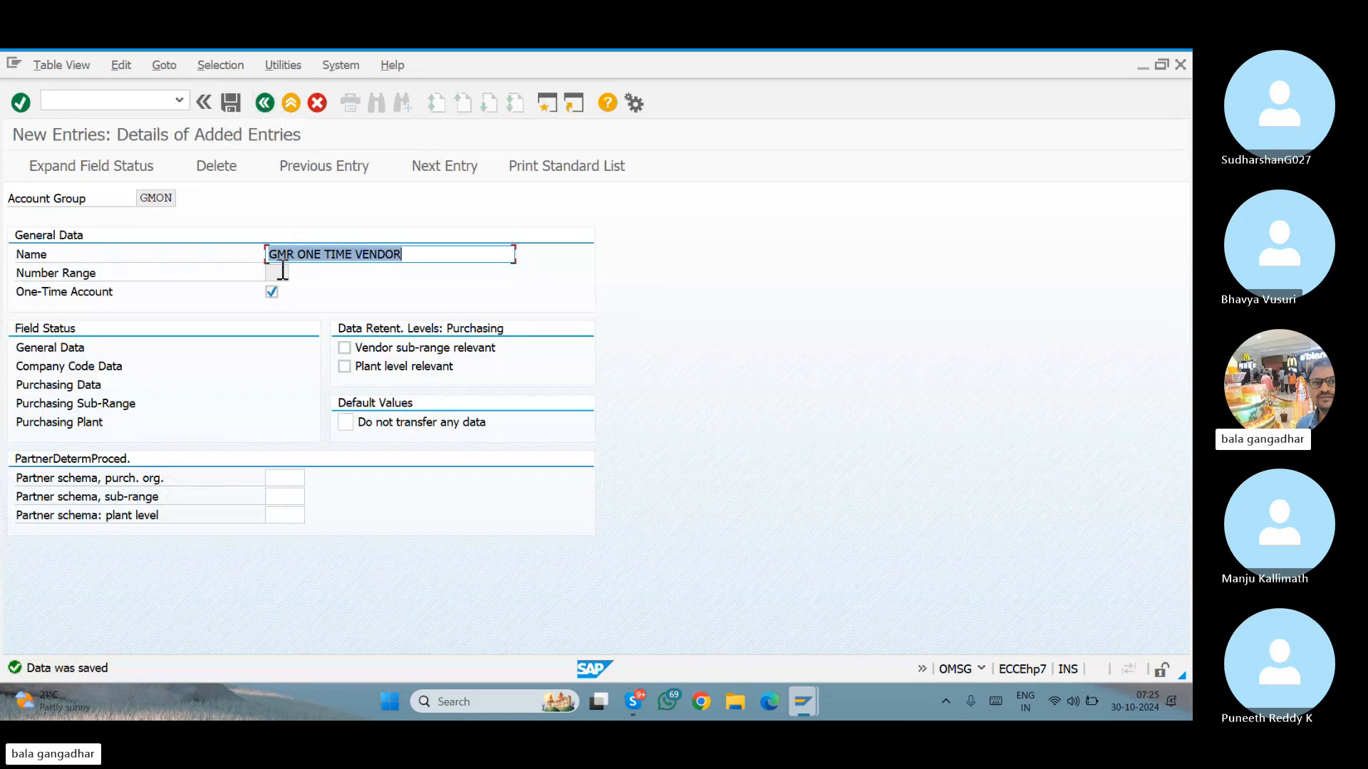
click(267, 105)
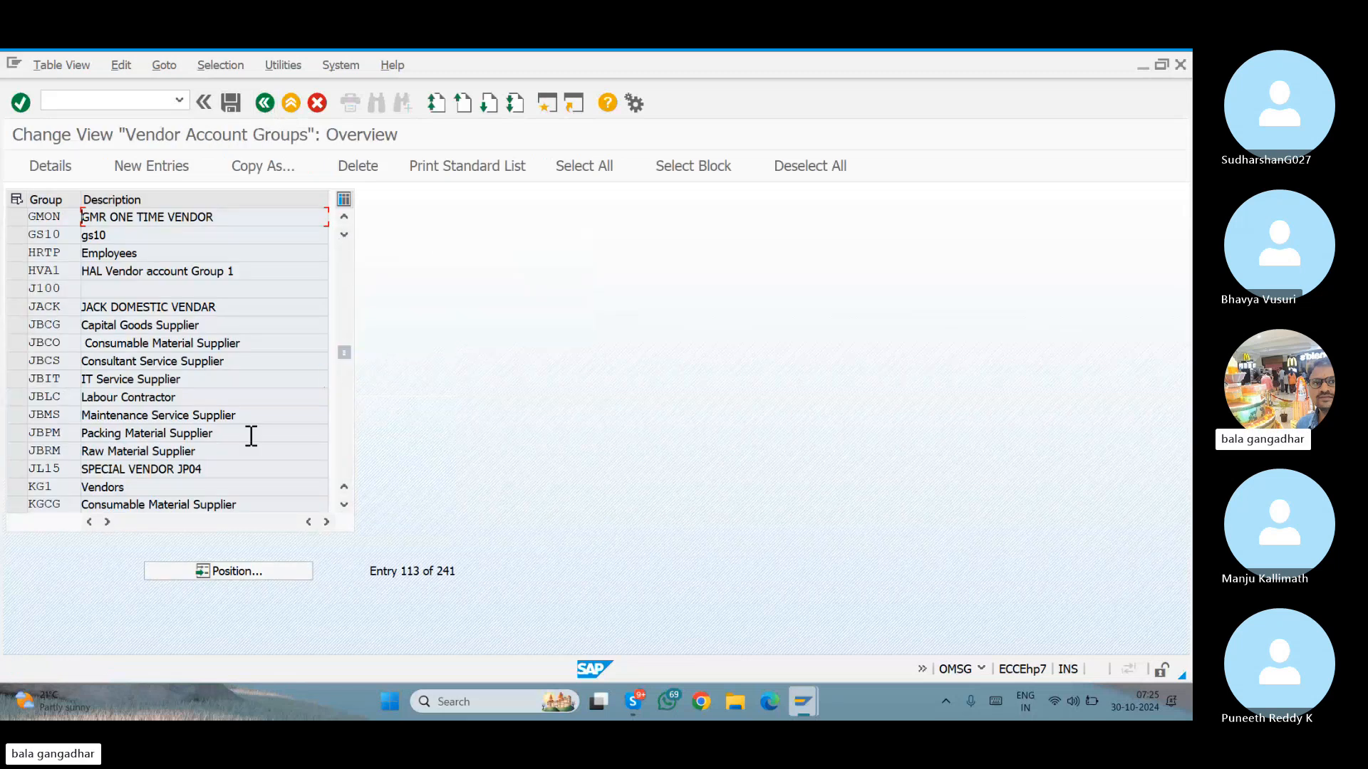
Copy vendor account group 0001 (Vendors) and enter GMGS as the target account group.
drag(343, 354, 343, 249)
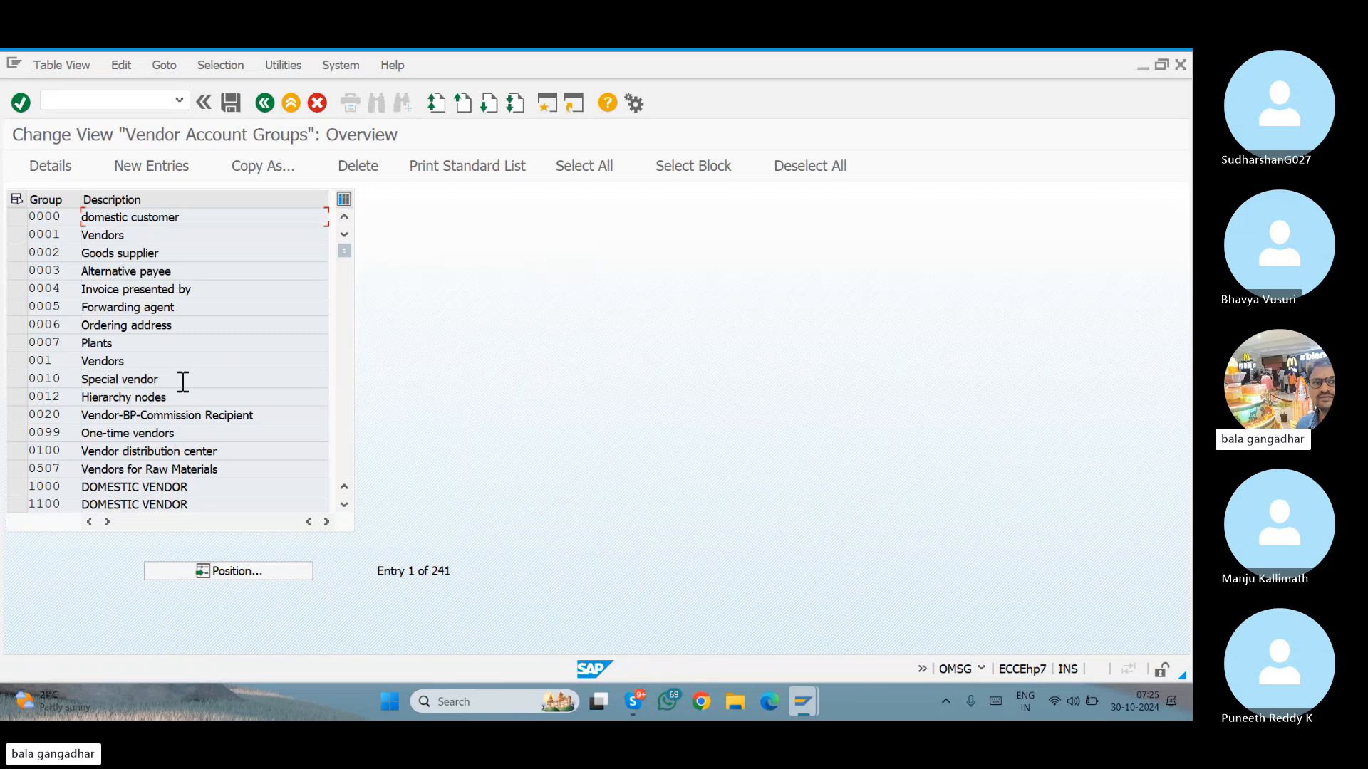
click(21, 238)
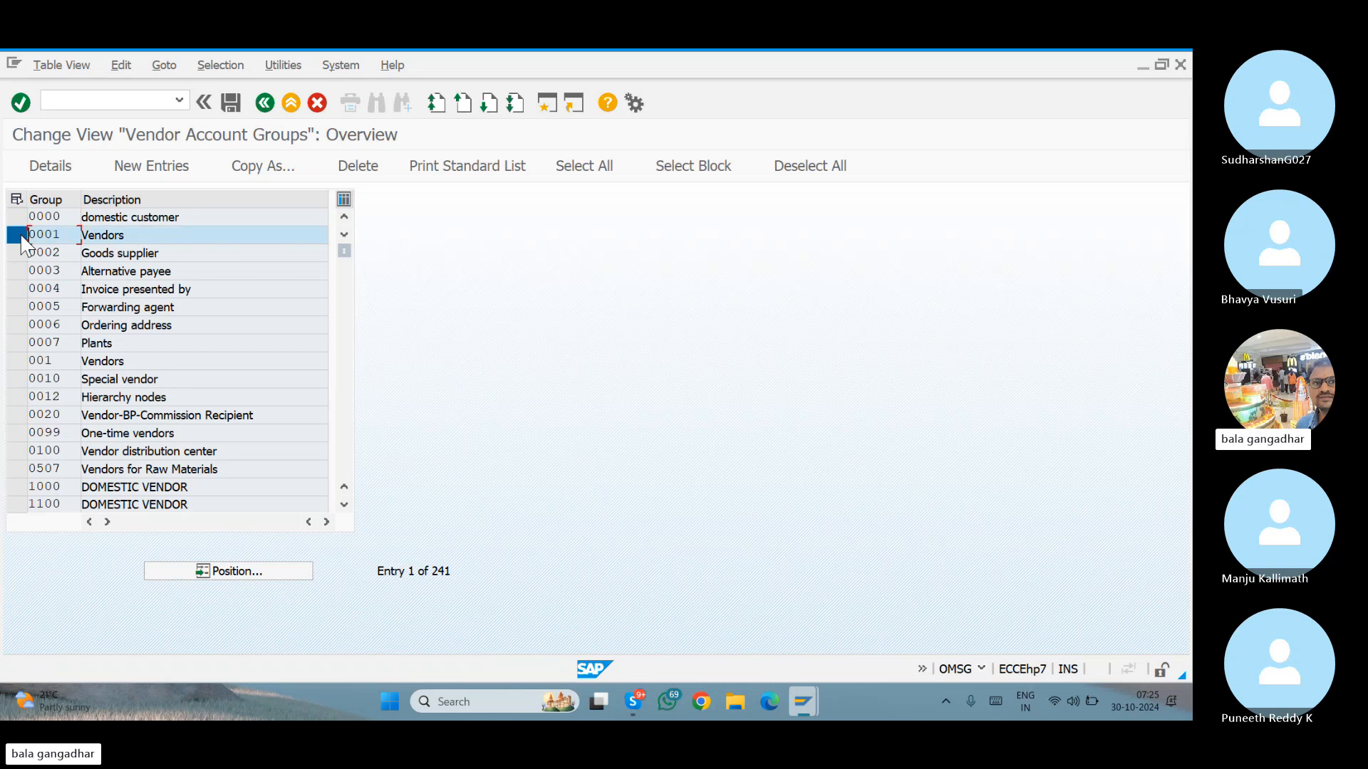
click(265, 166)
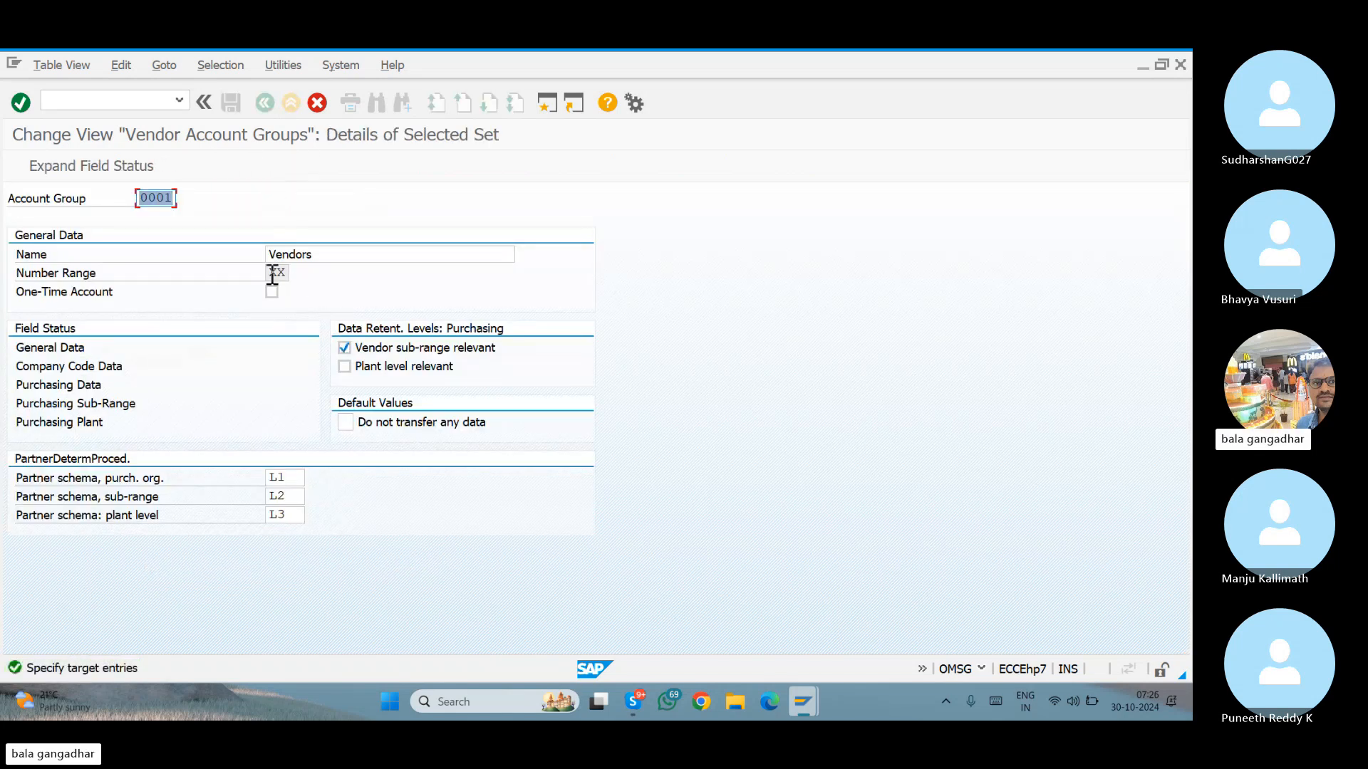
drag(270, 278, 293, 279)
click(174, 200)
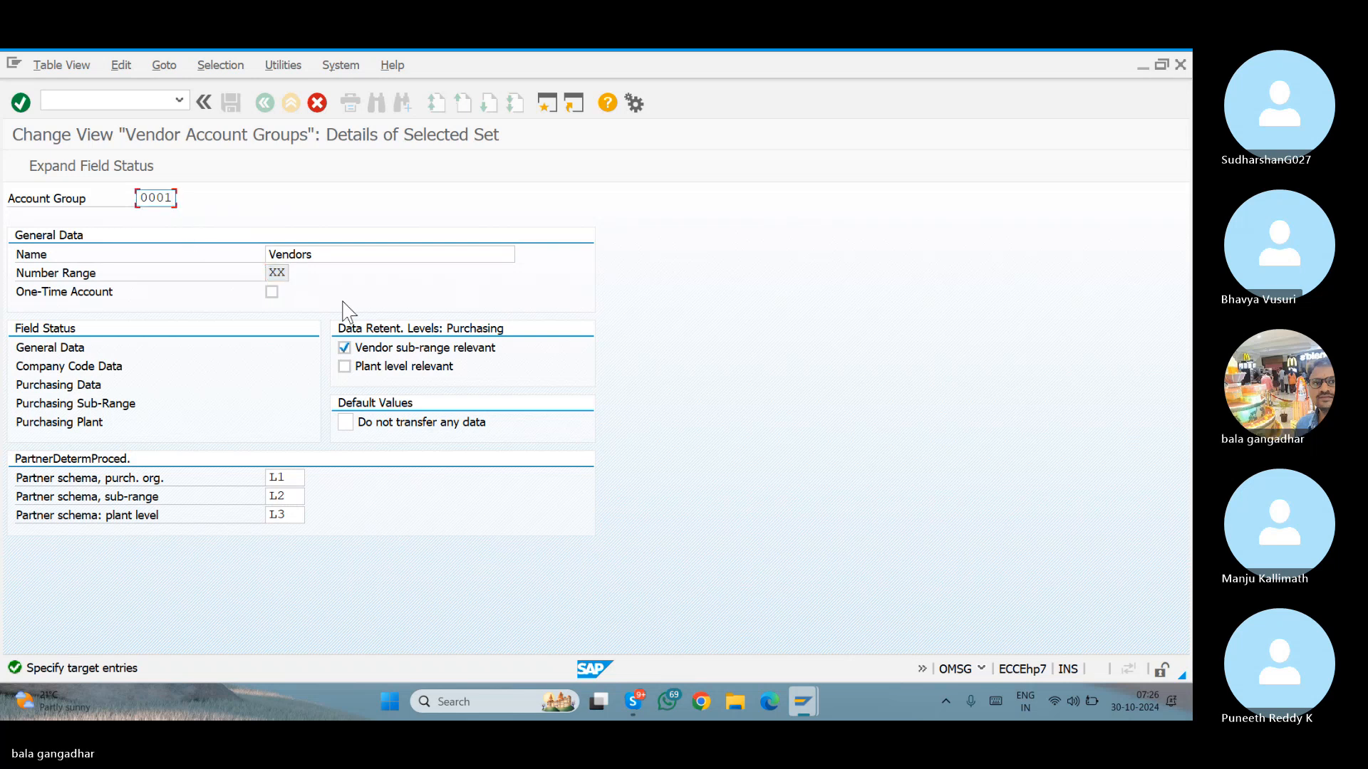
key(BackSpace)
key(BackSpace)
key(BackSpace)
key(BackSpace)
text(GM)
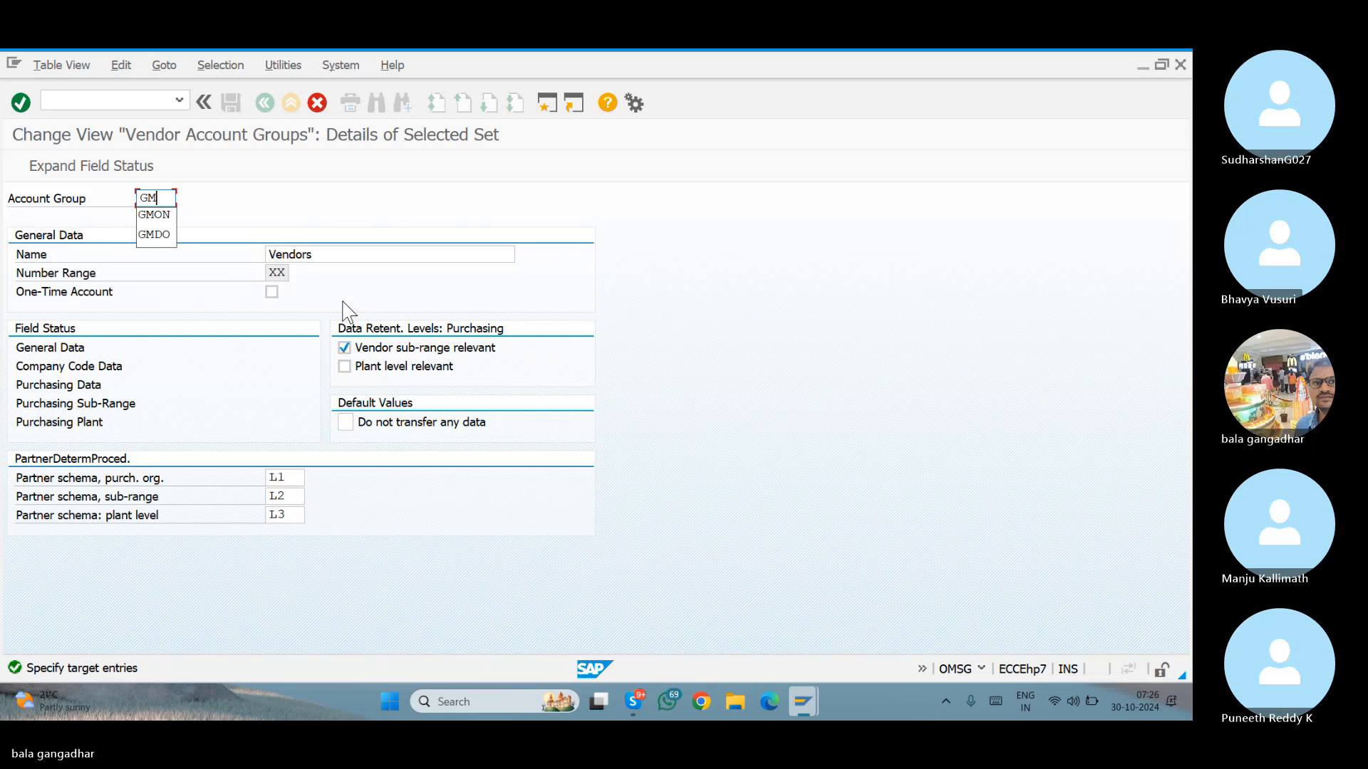
text(GS)
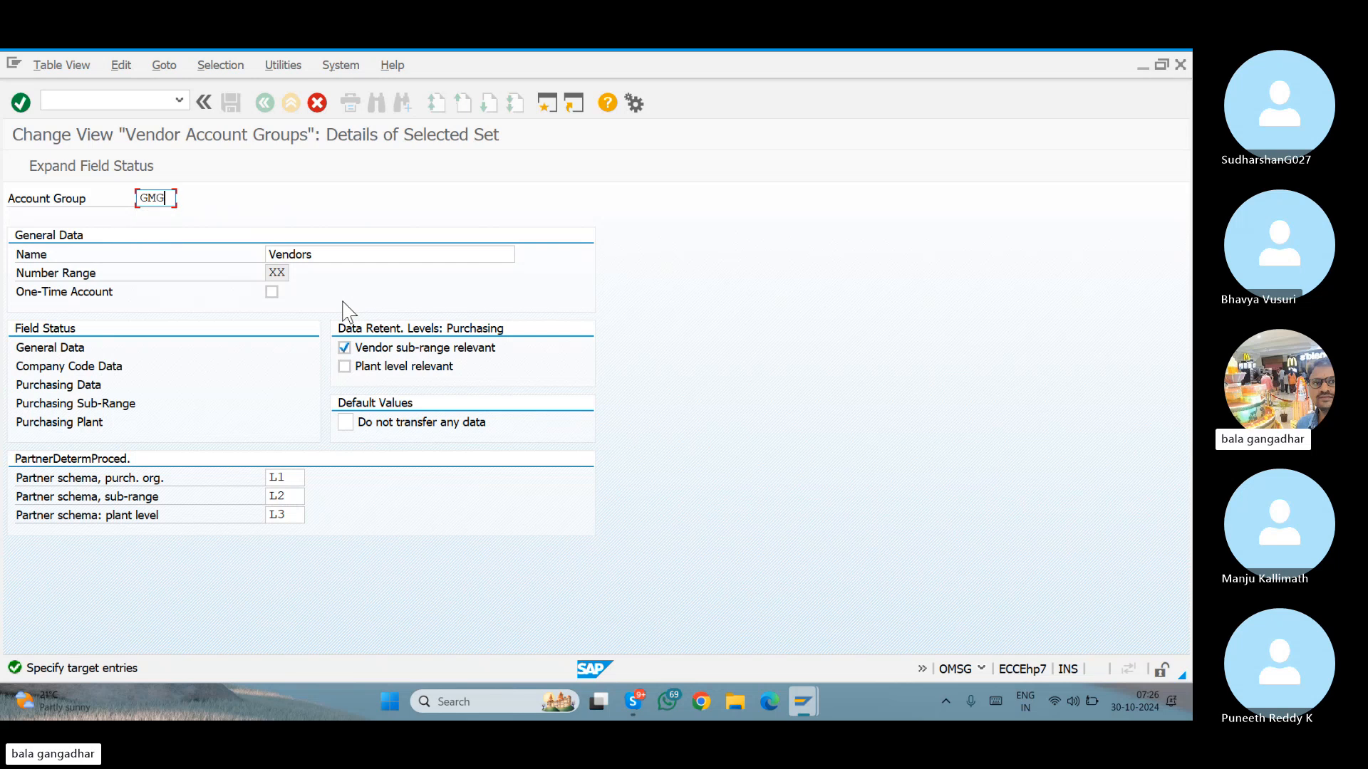
Name the copied account group GMR GOODS SUPPLIER, save it and return to the IMG structure.
key(Tab)
text(GM)
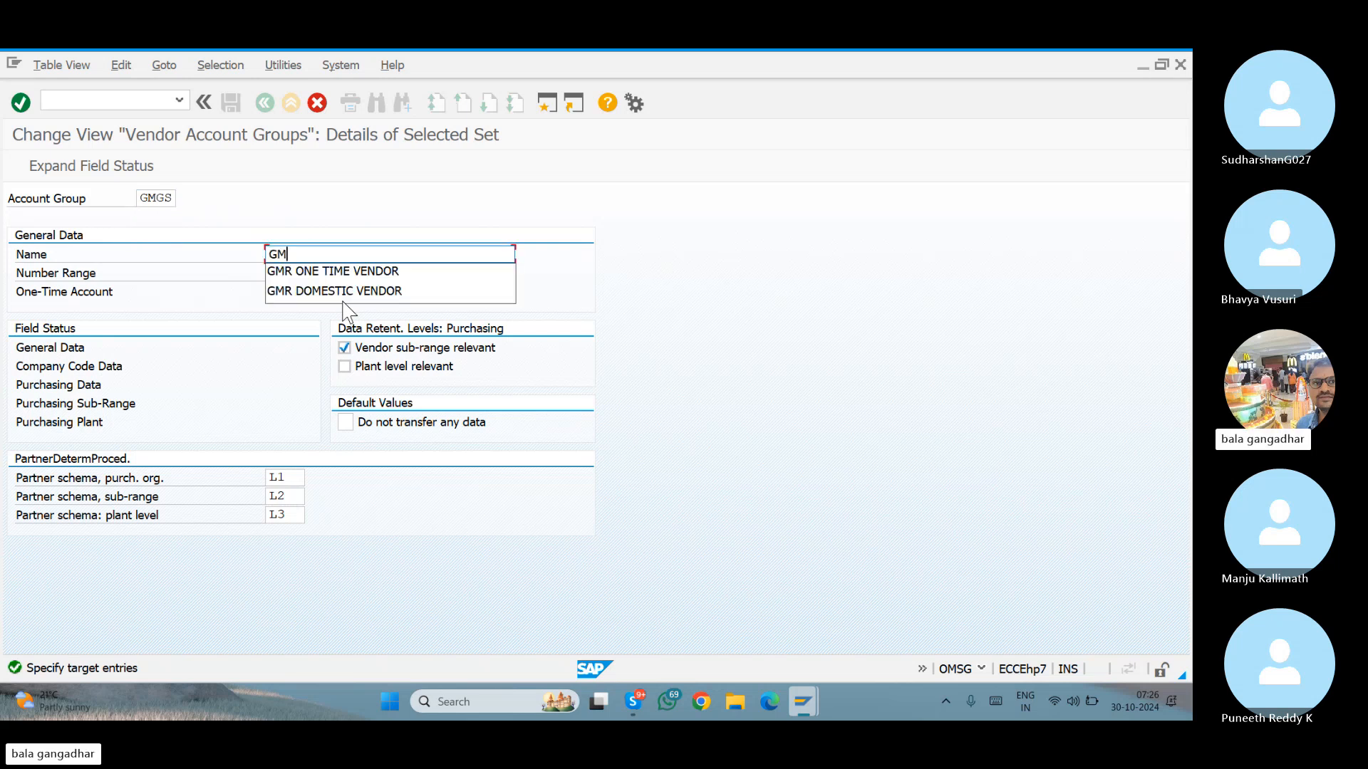
text(R GOOD)
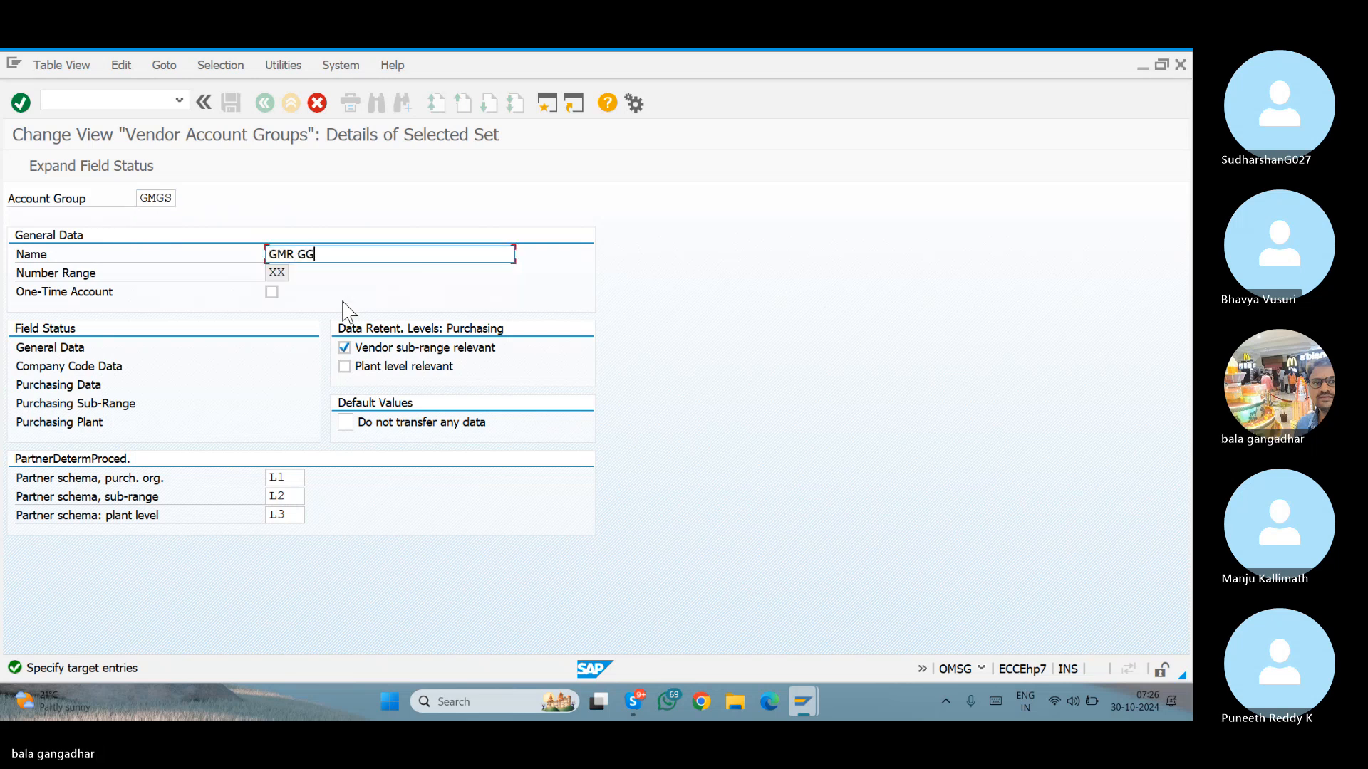
key(BackSpace)
key(BackSpace)
key(BackSpace)
text(OODS SUPPLIER)
key(Return)
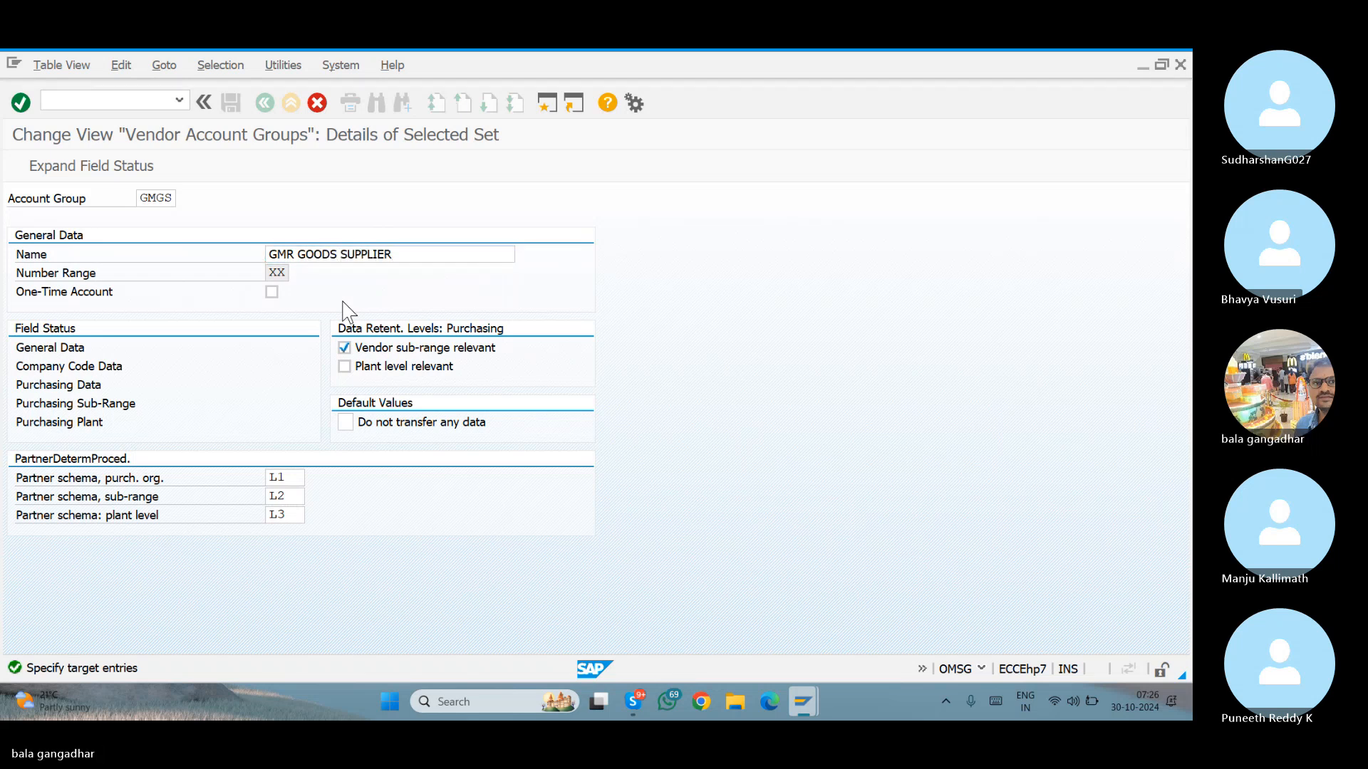
key(ctrl+s)
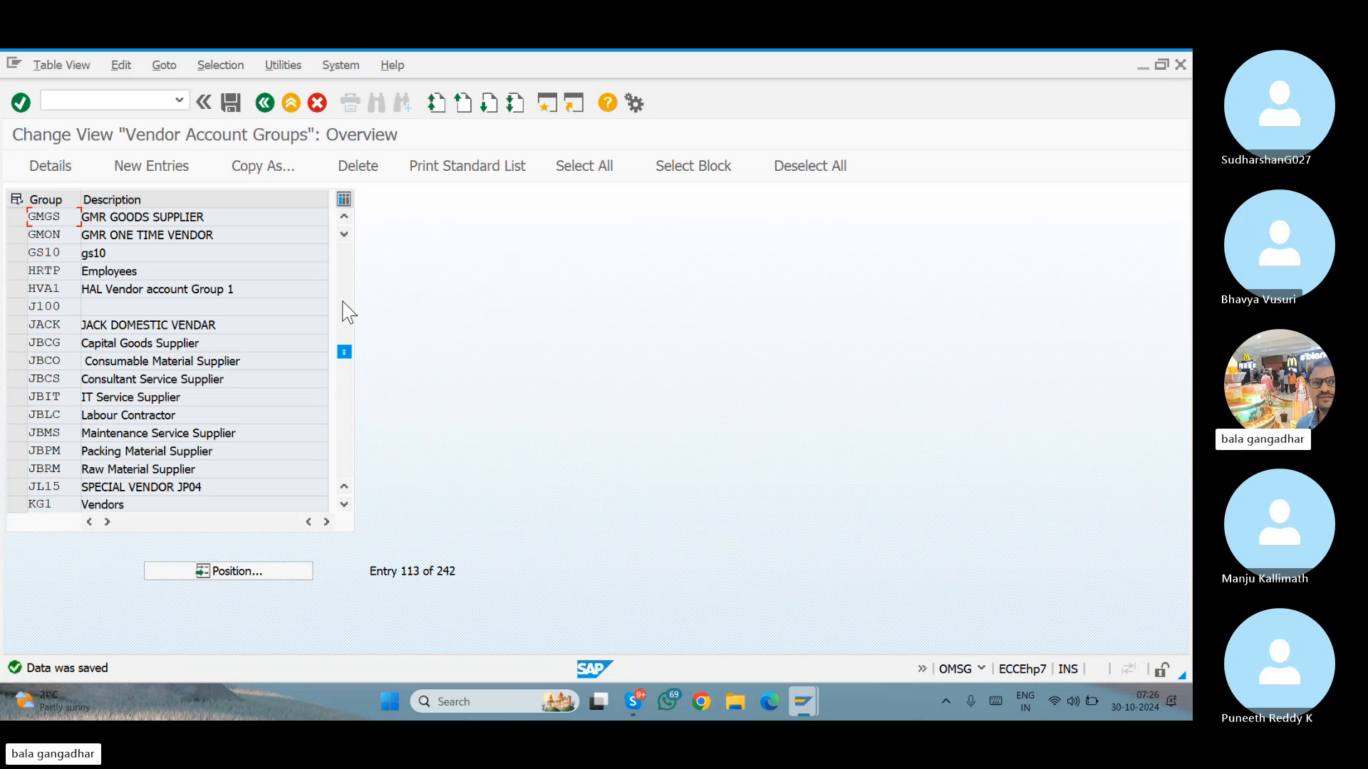
click(344, 217)
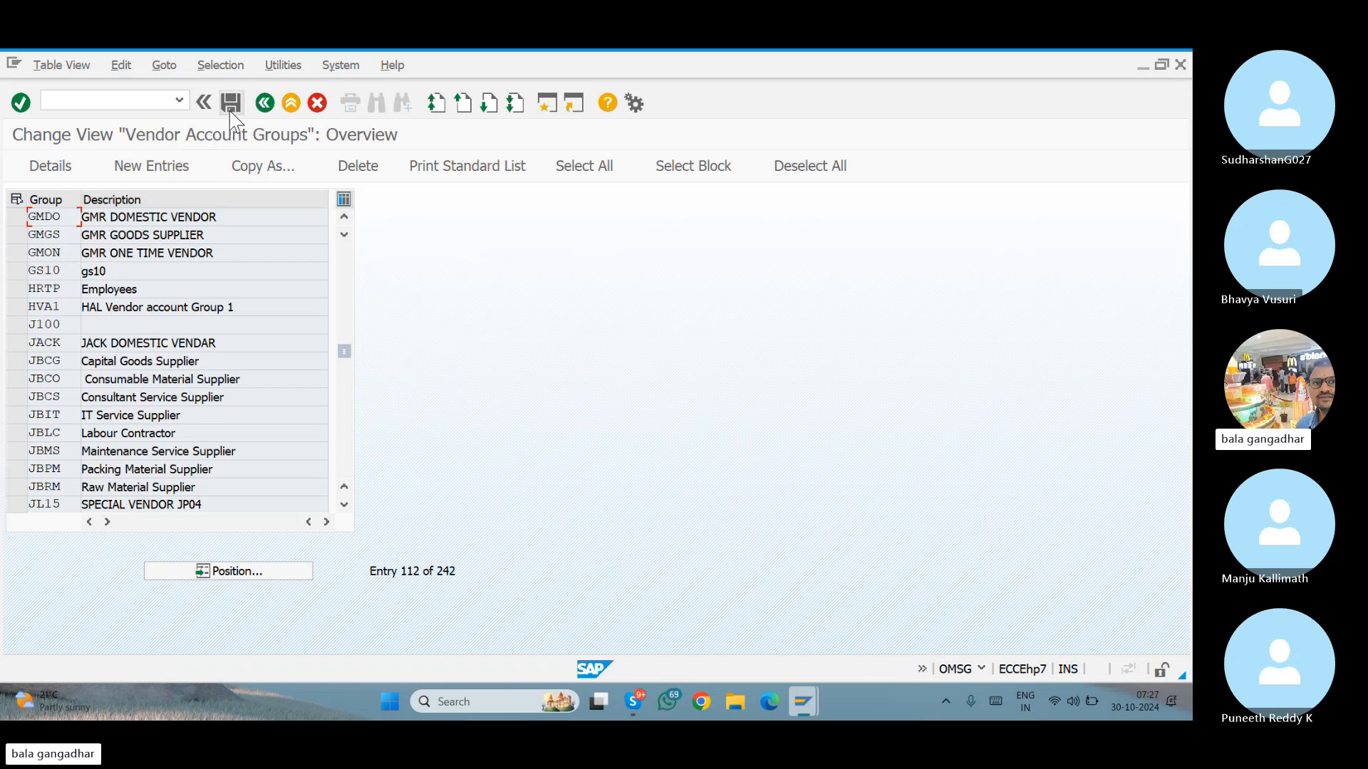
click(264, 104)
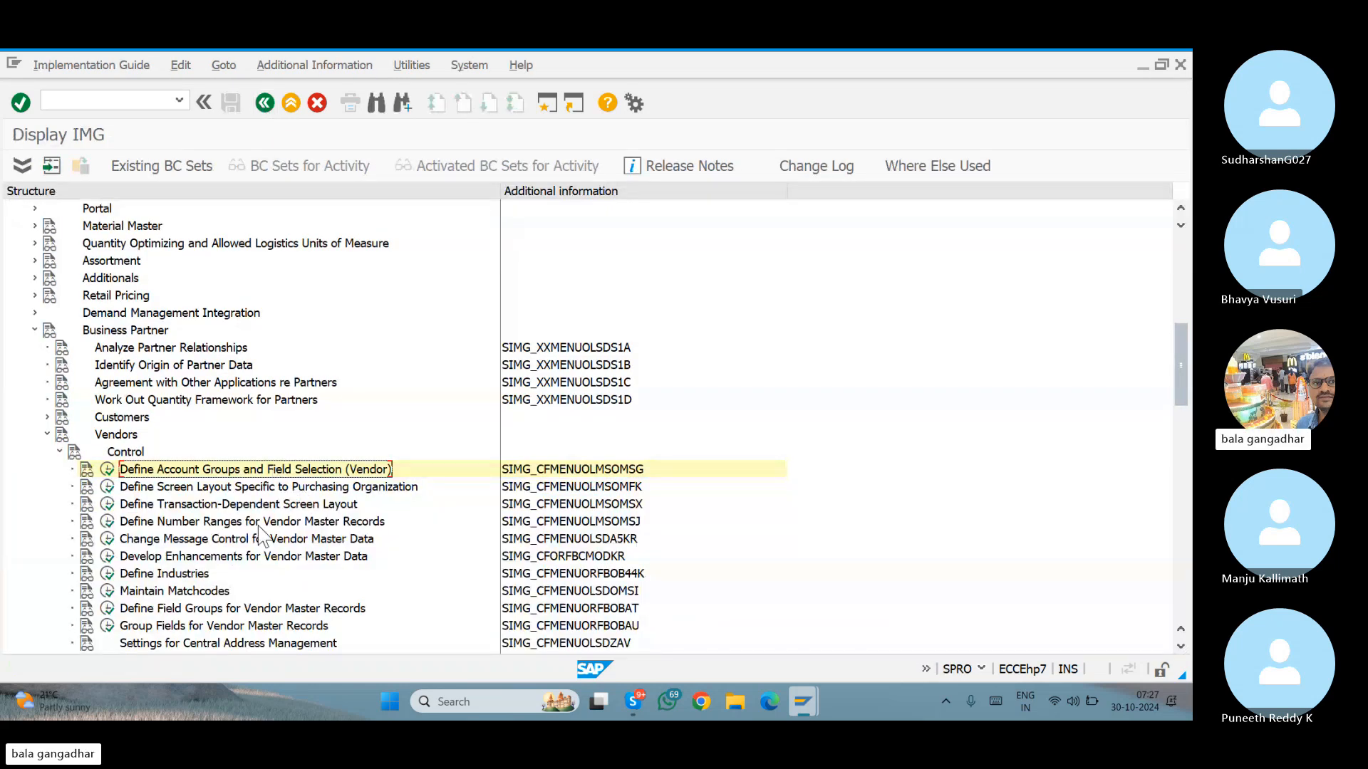
Open the Define Number Ranges for Vendor Master Records activity and bring up its intervals for maintenance.
click(212, 528)
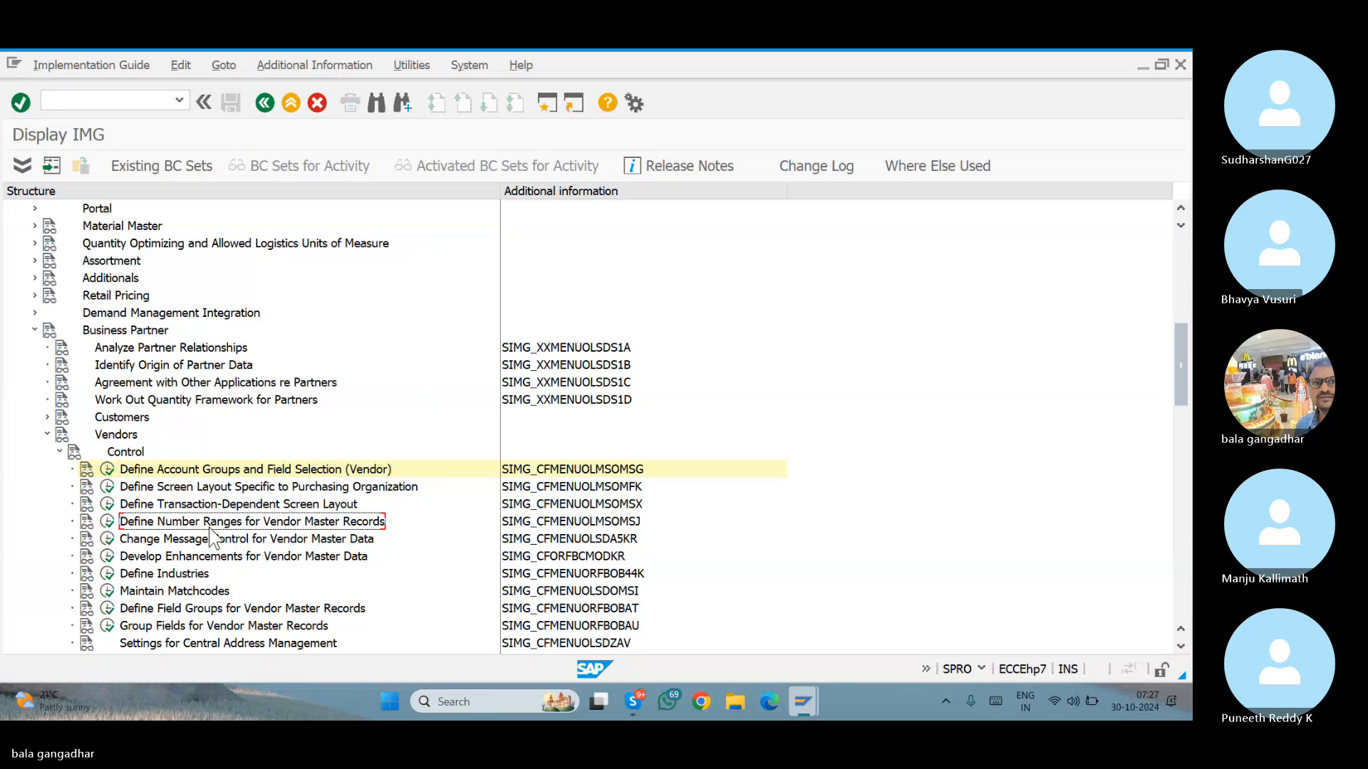
click(216, 475)
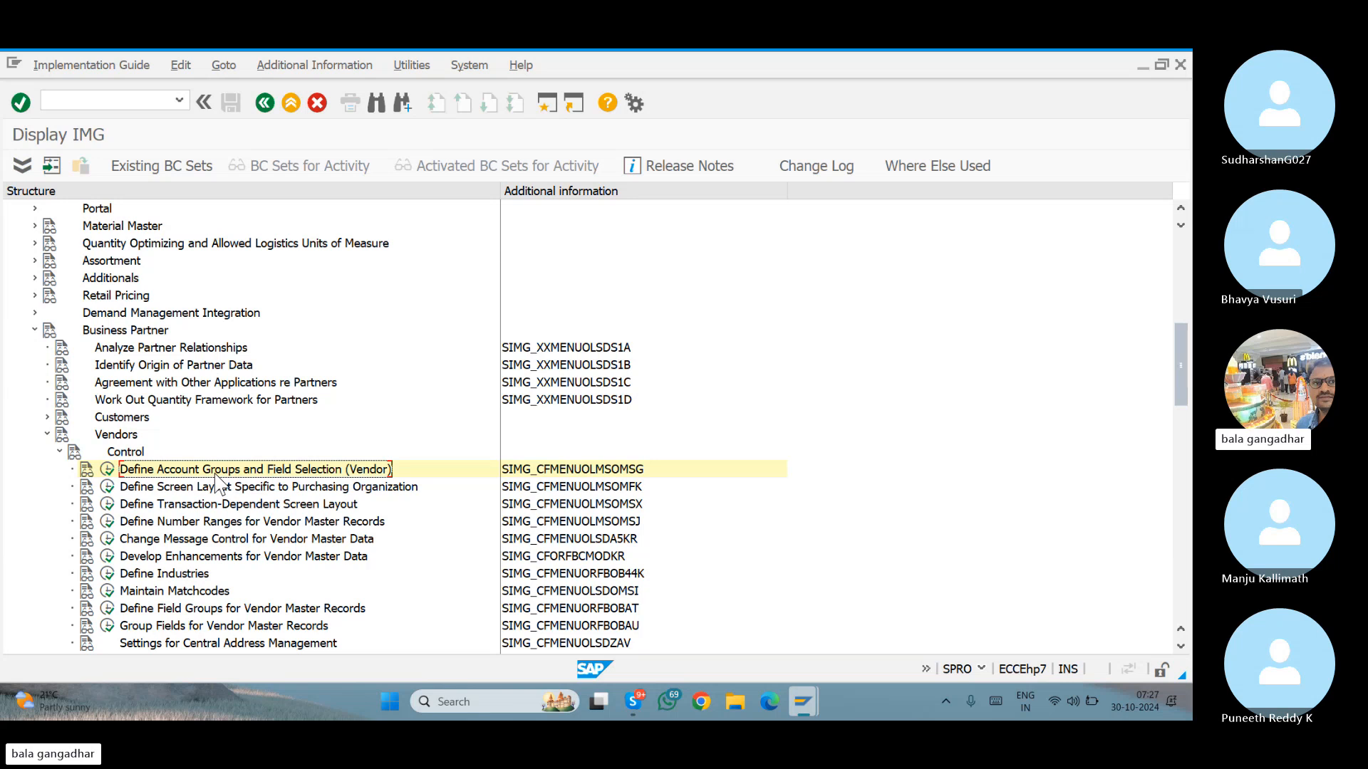
click(184, 524)
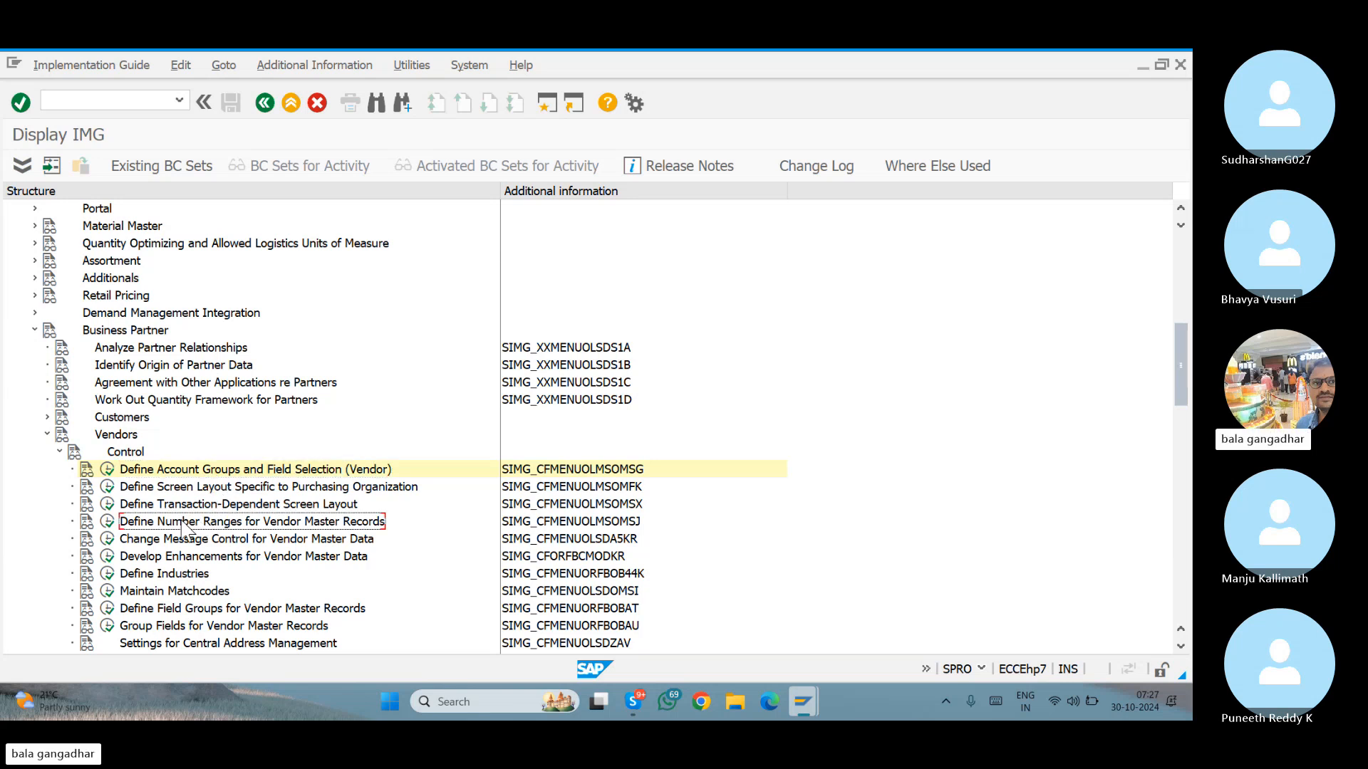
right_click(109, 530)
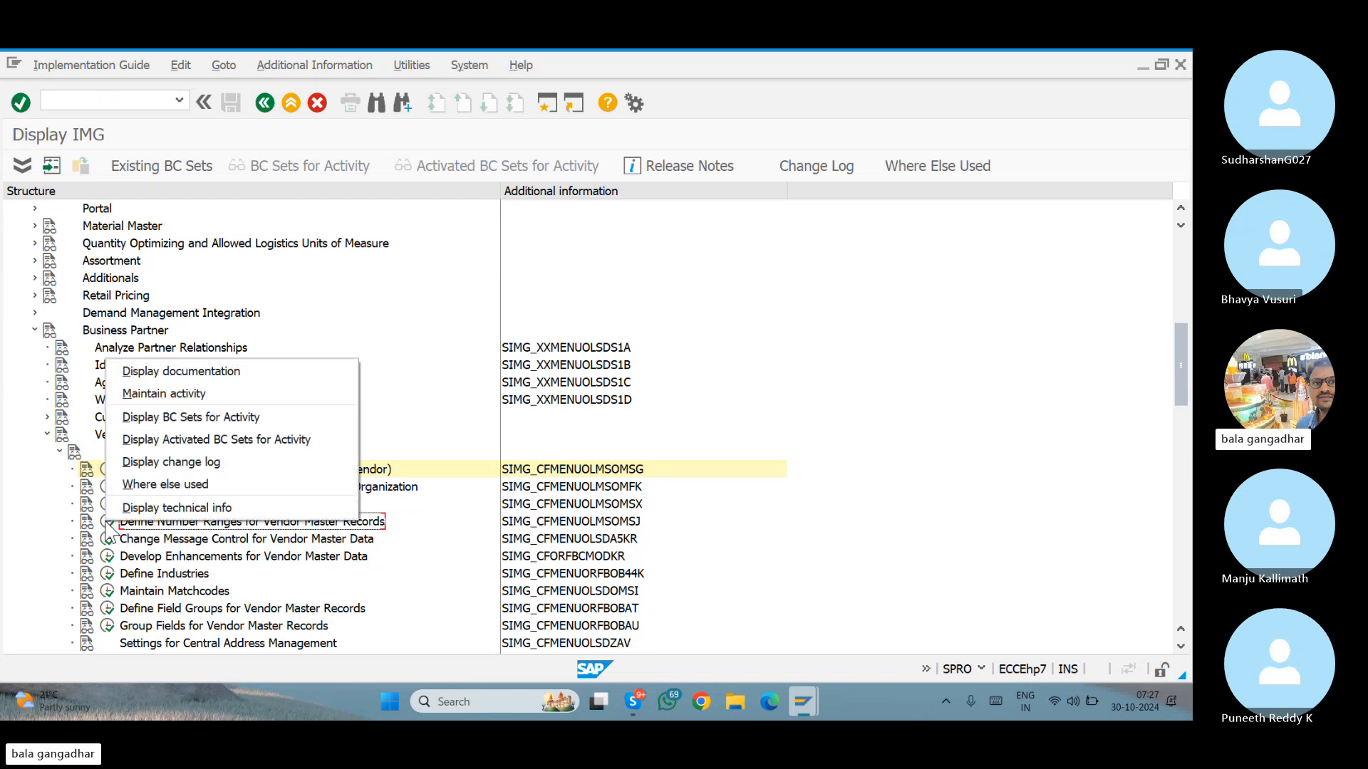
click(109, 529)
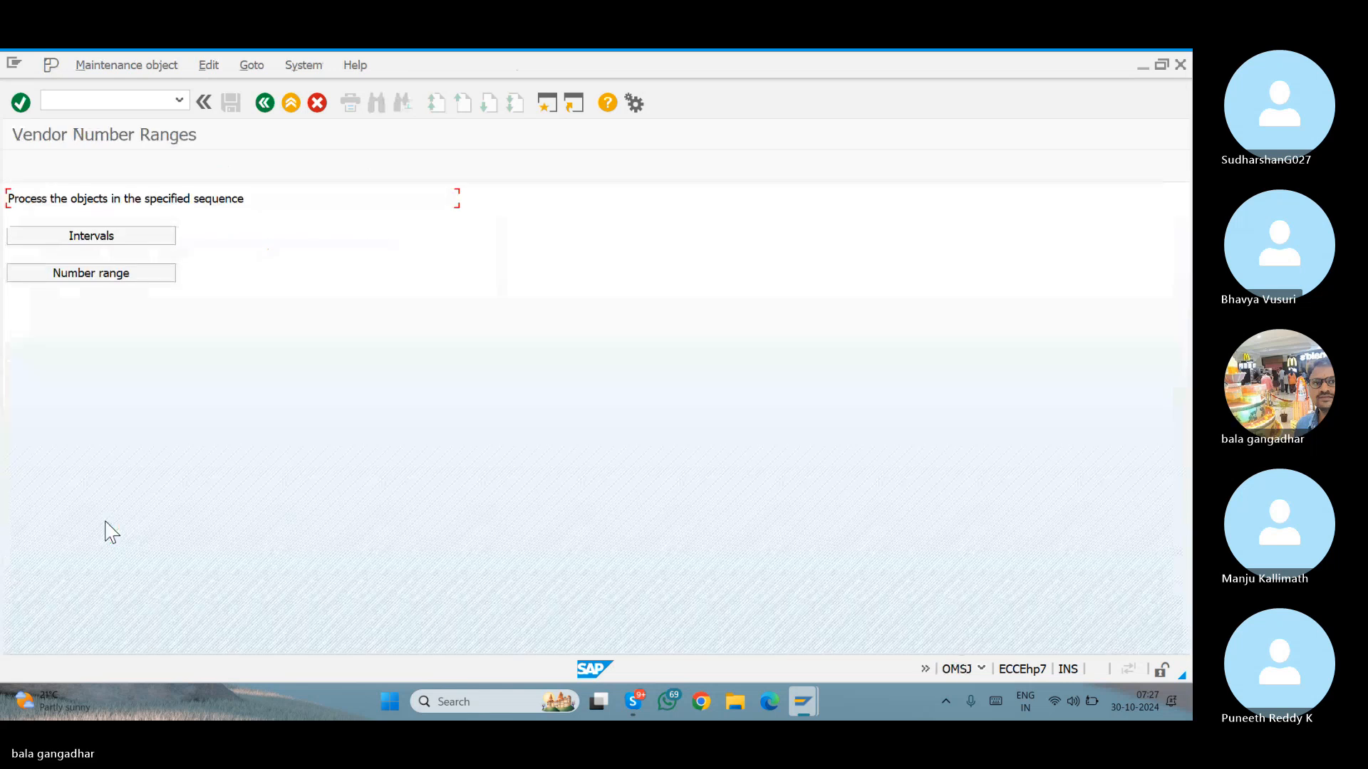
click(139, 241)
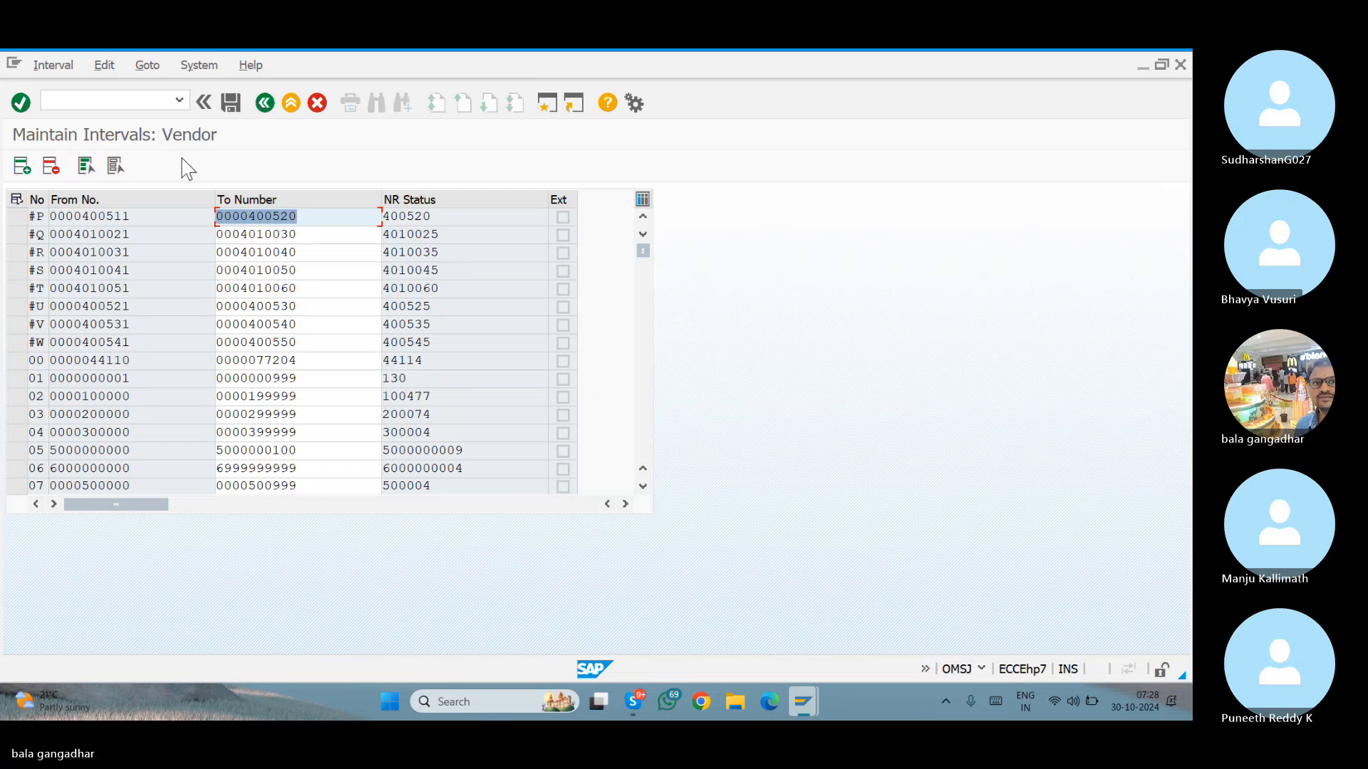
click(22, 168)
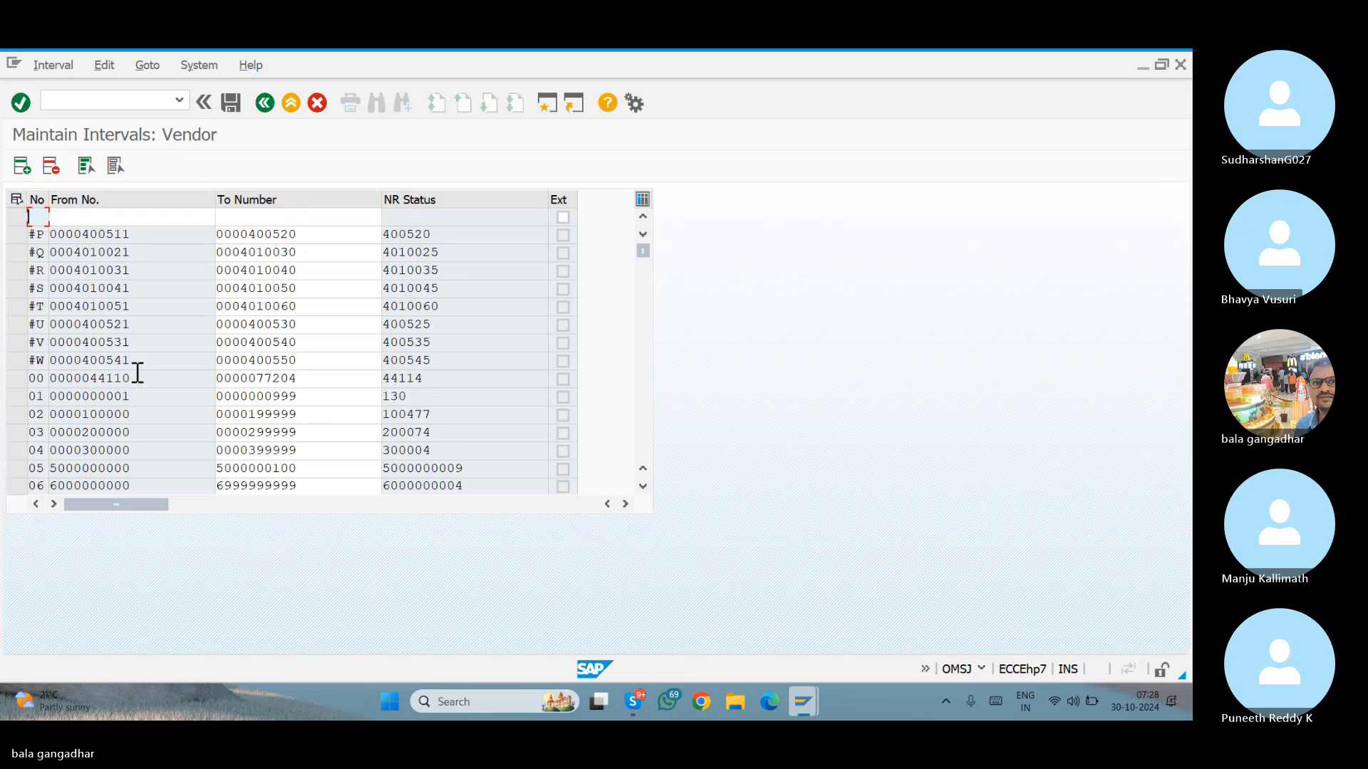
click(307, 474)
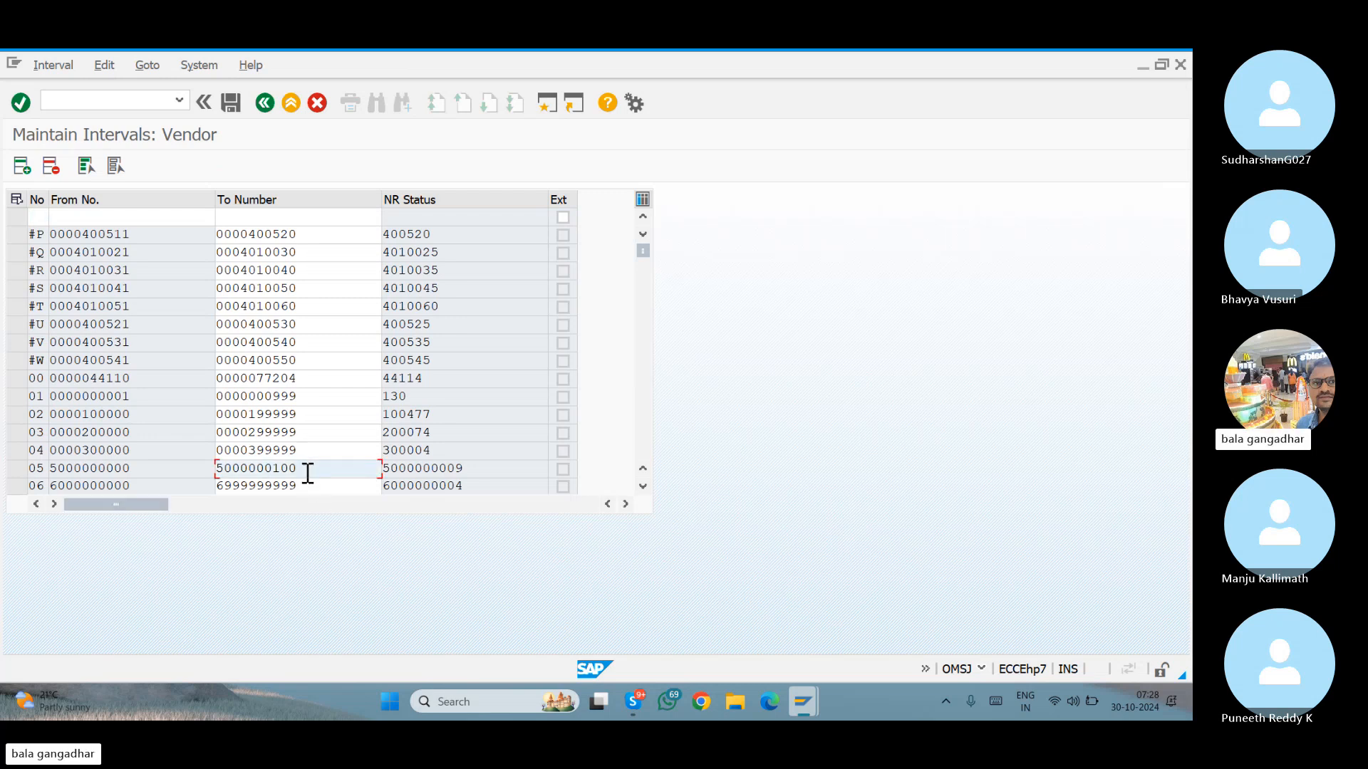
click(310, 434)
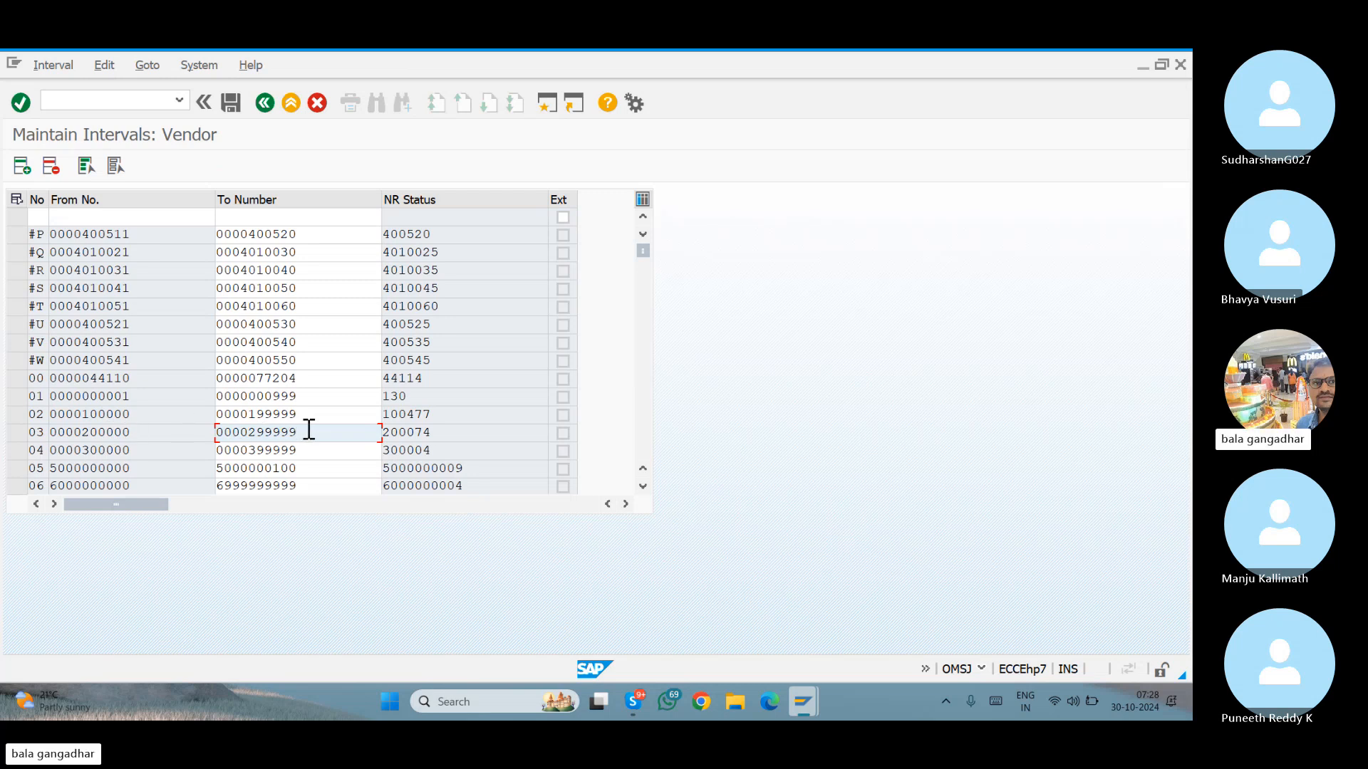
key(BackSpace)
key(BackSpace)
key(BackSpace)
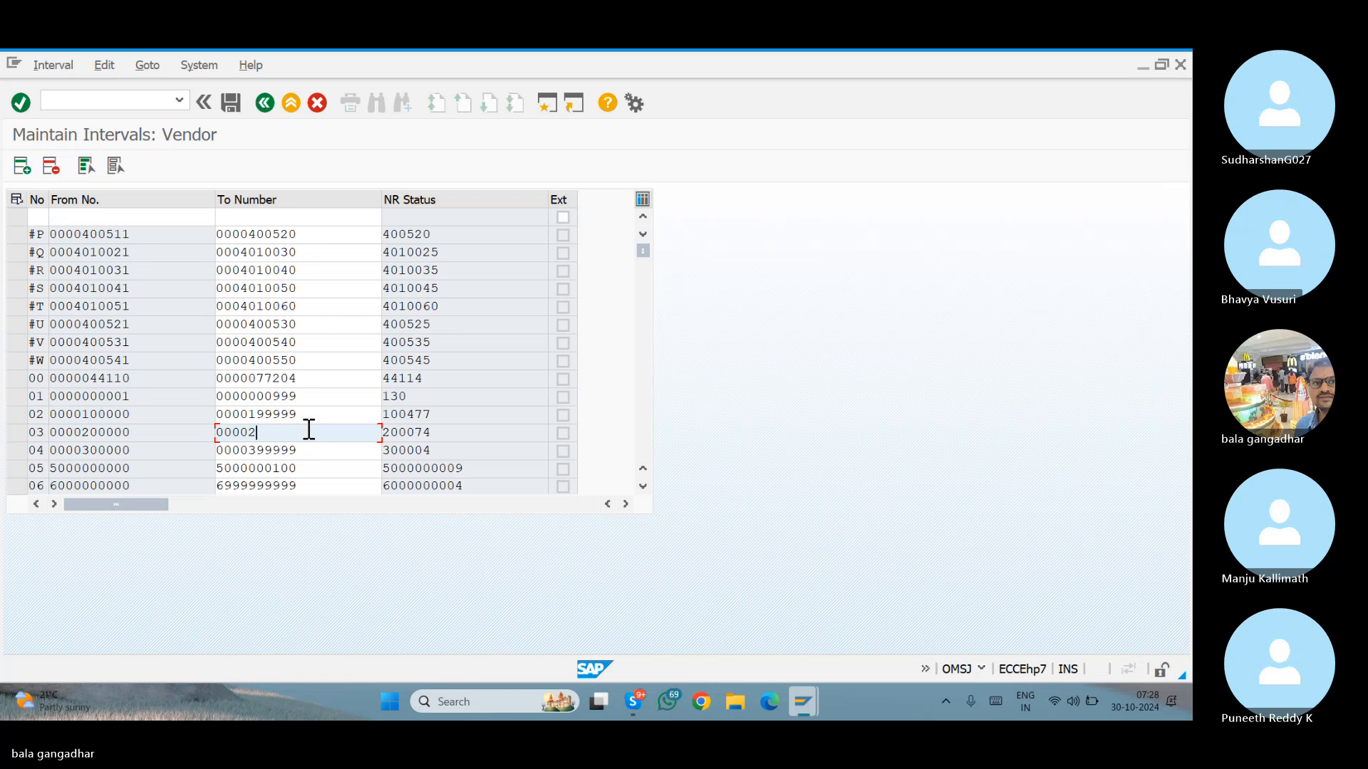
text(00099)
Try to add interval GM from 200100 to 200999 in the new row.
click(37, 218)
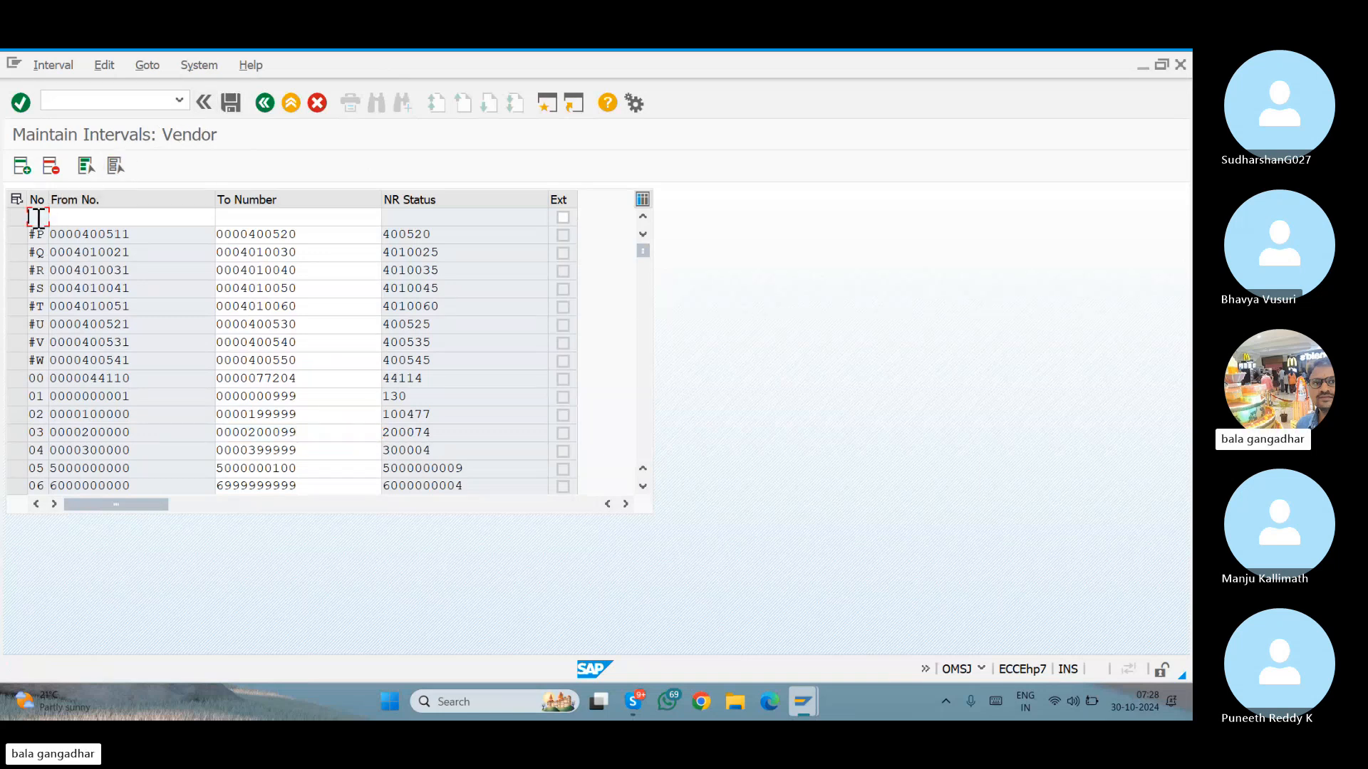
text(GM)
key(Tab)
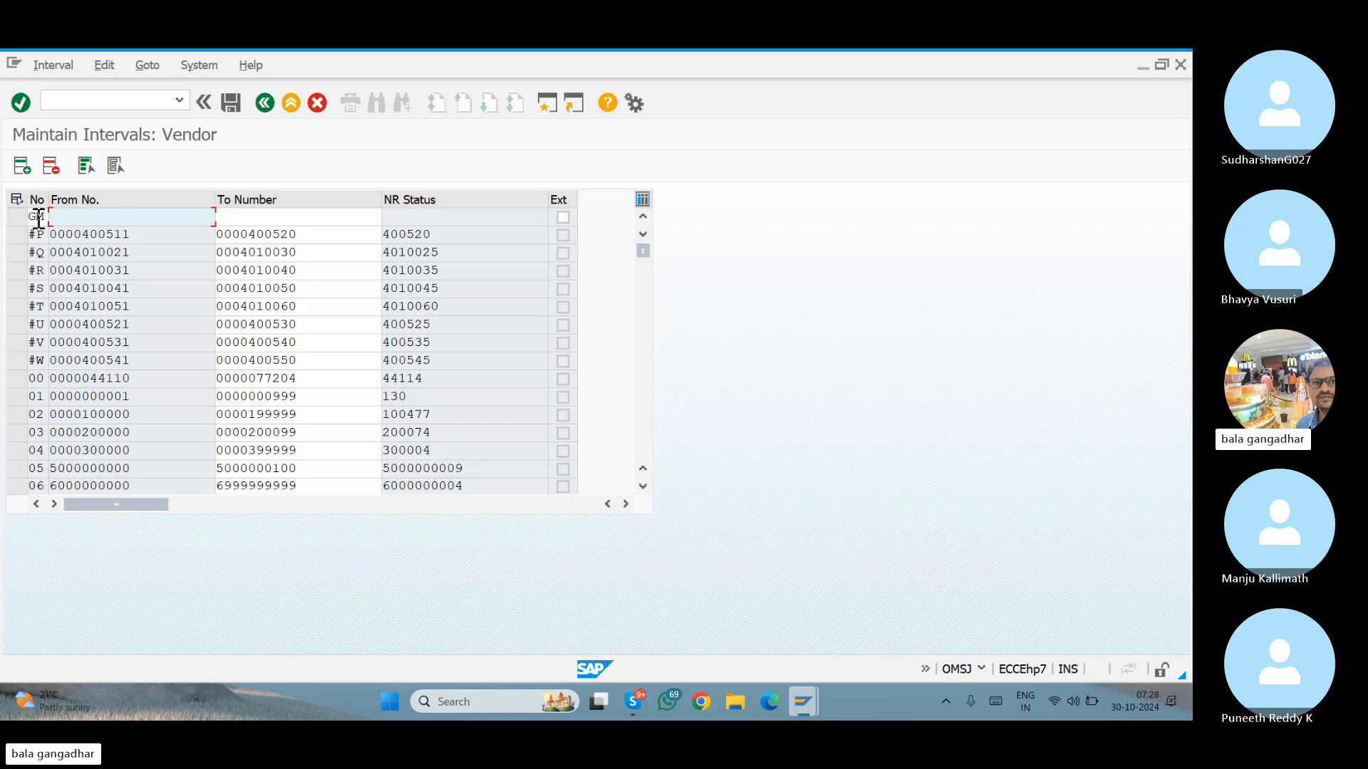
text(30)
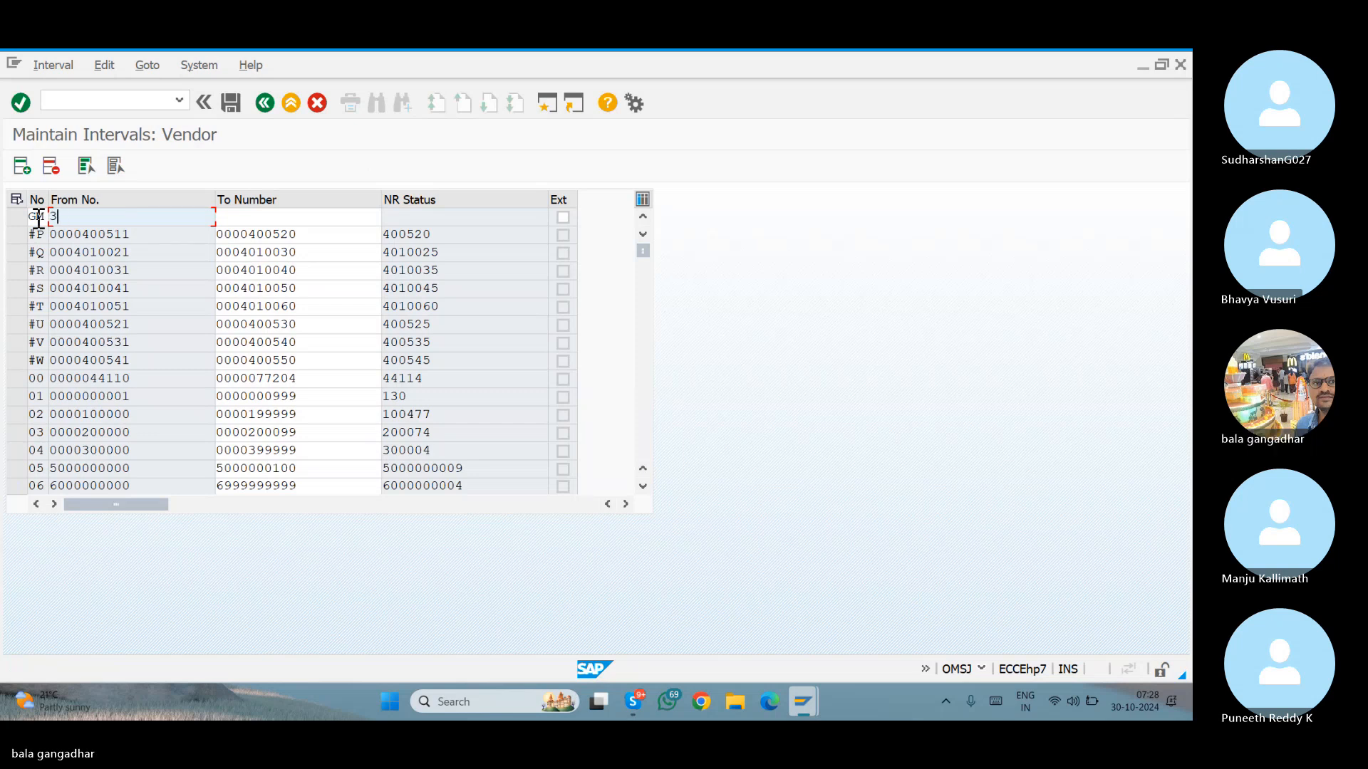
key(BackSpace)
text(2)
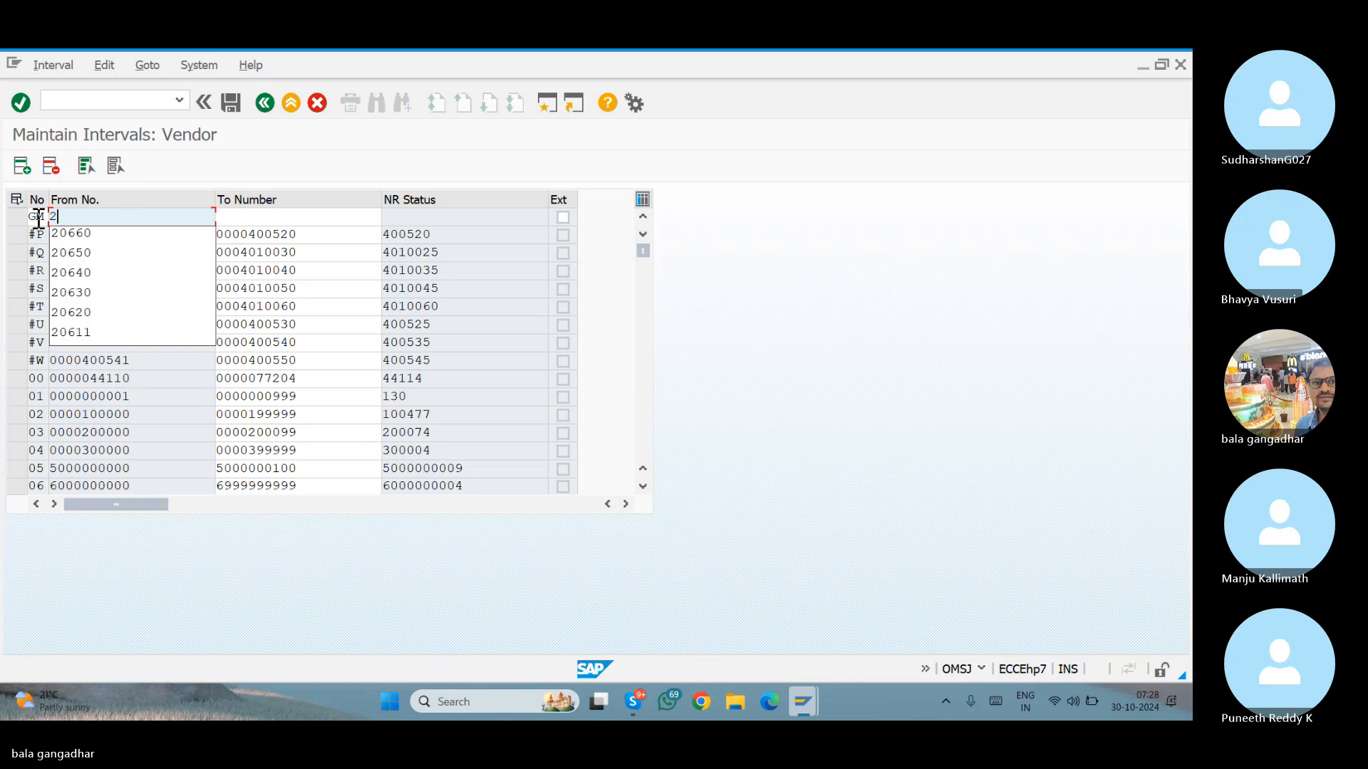
text(00099)
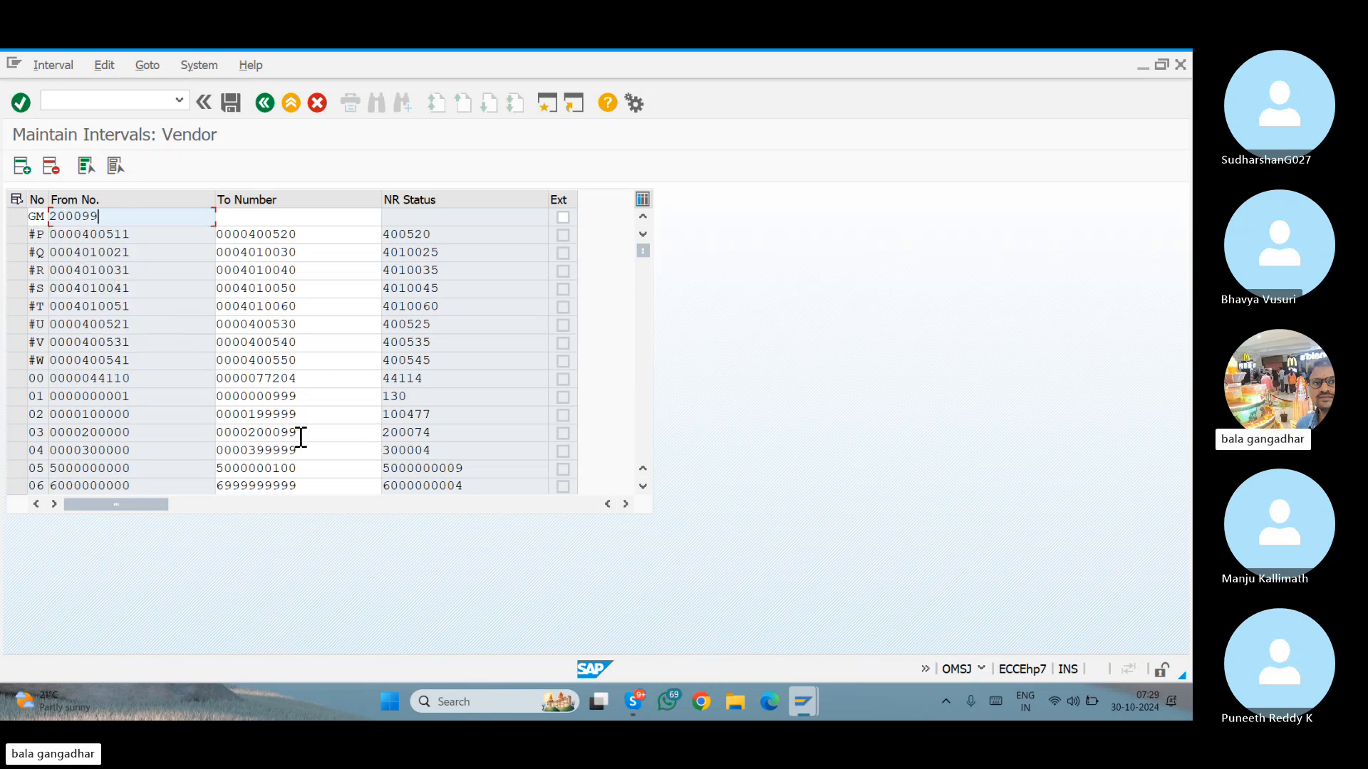
key(BackSpace)
text(100)
key(Tab)
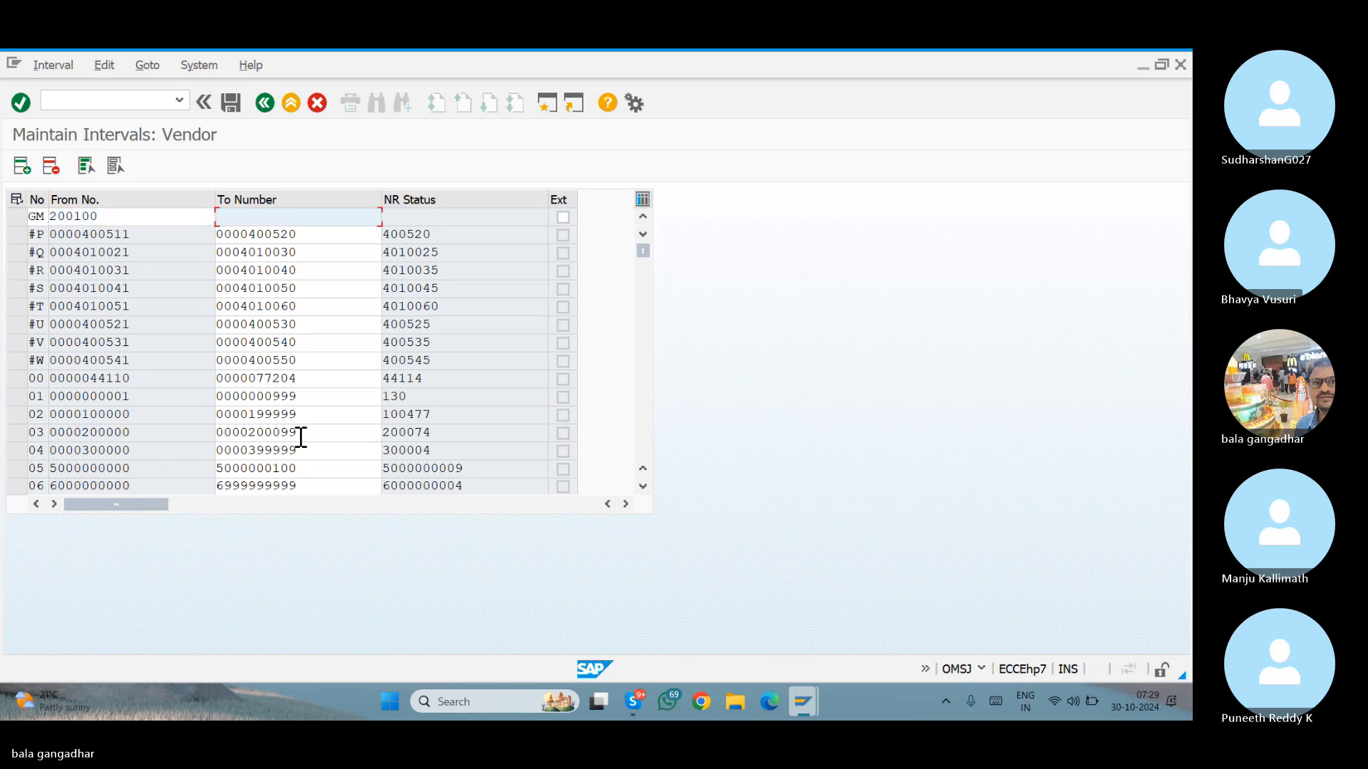
text(200999)
key(Return)
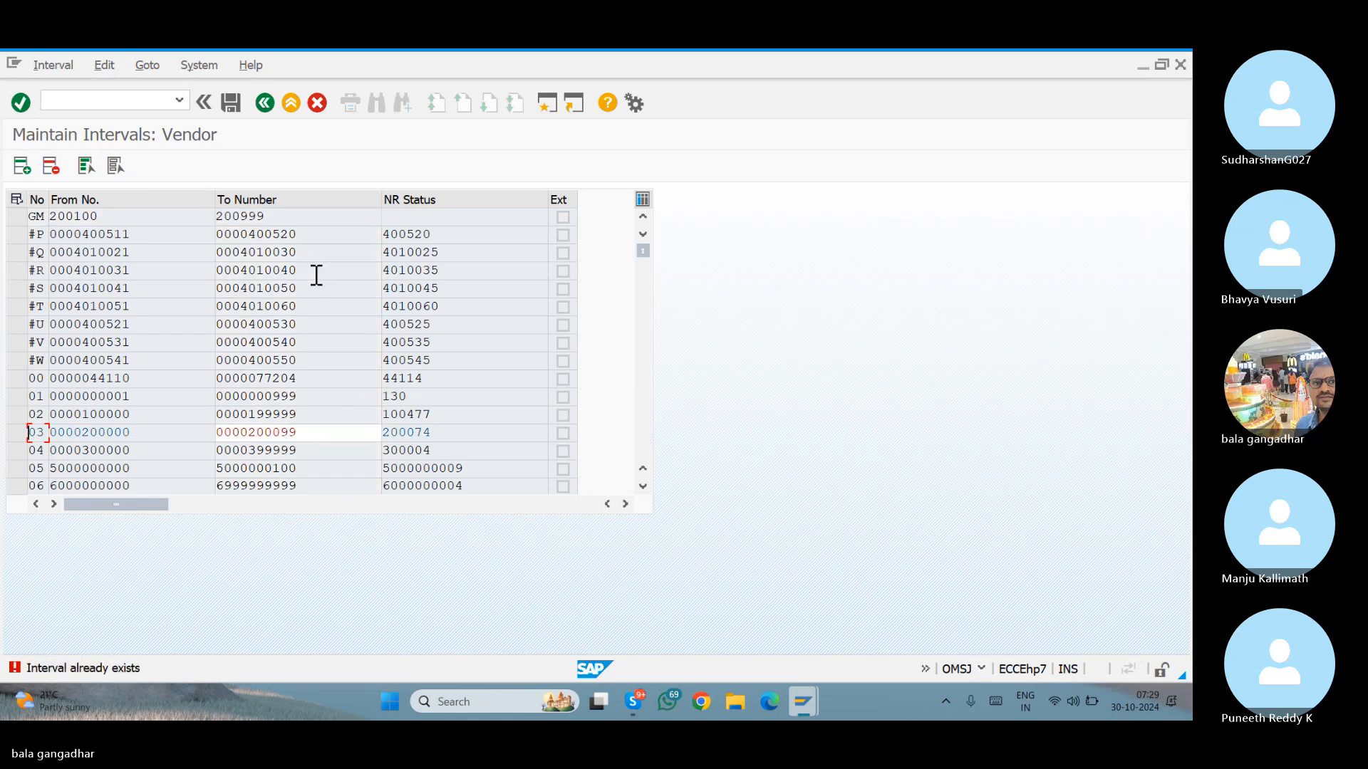
Discard the unsaved GM interval and the interval 03 change, and reopen the vendor intervals.
click(311, 437)
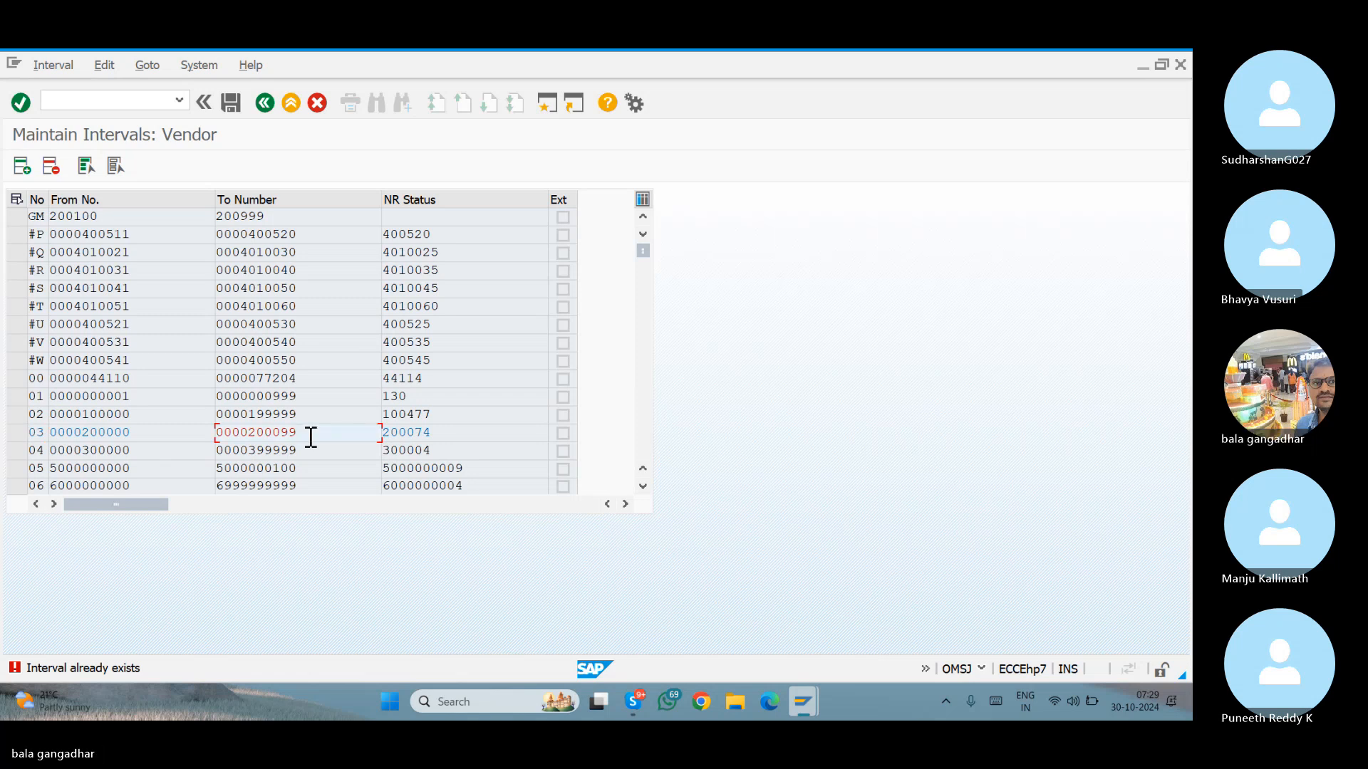
click(317, 104)
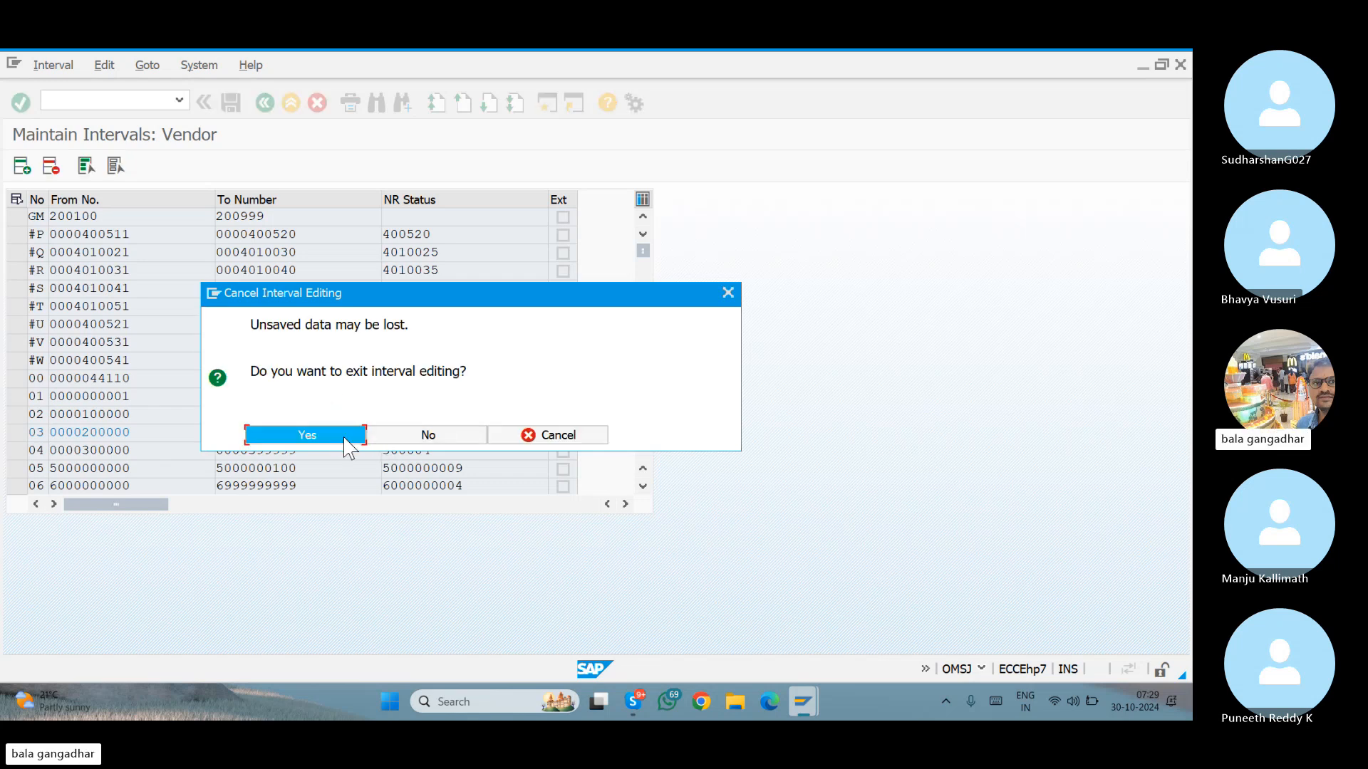
click(347, 436)
click(107, 241)
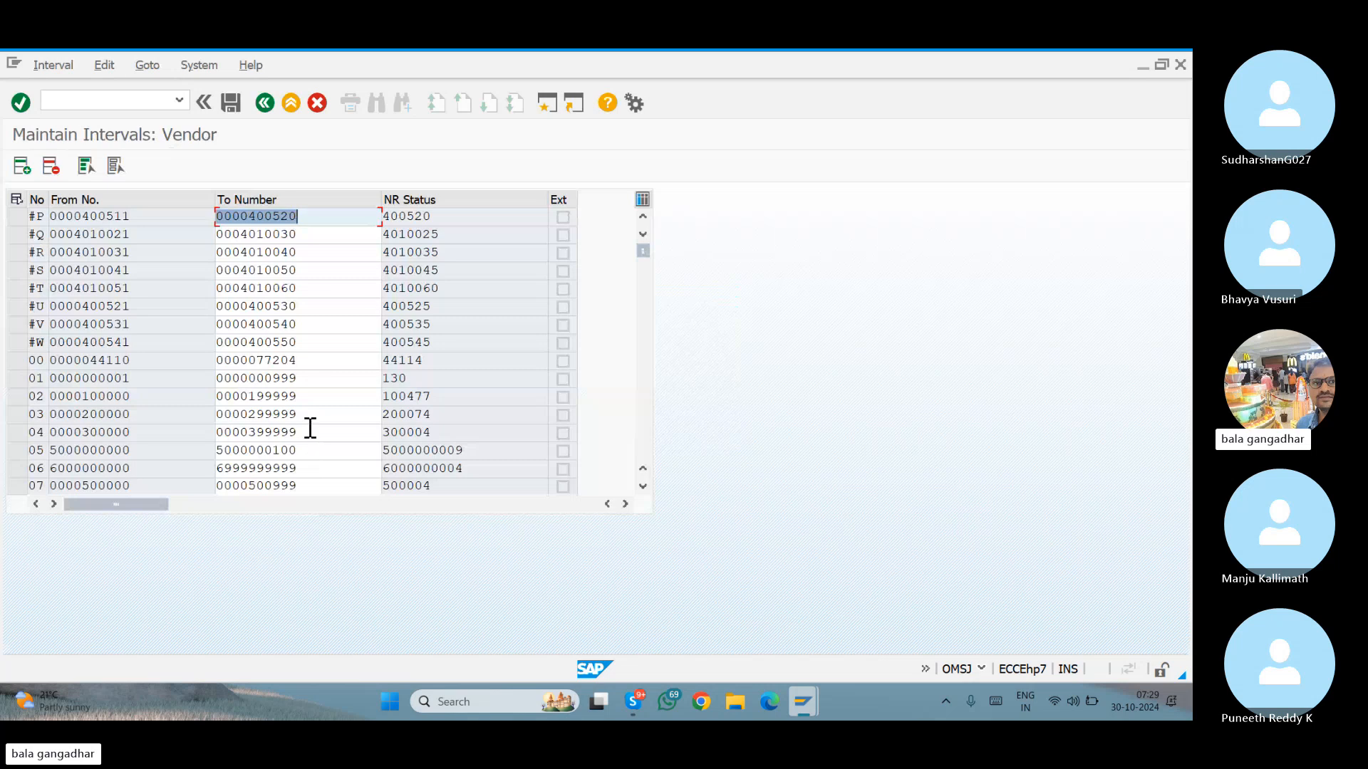
click(310, 421)
key(BackSpace)
key(BackSpace)
key(BackSpace)
key(BackSpace)
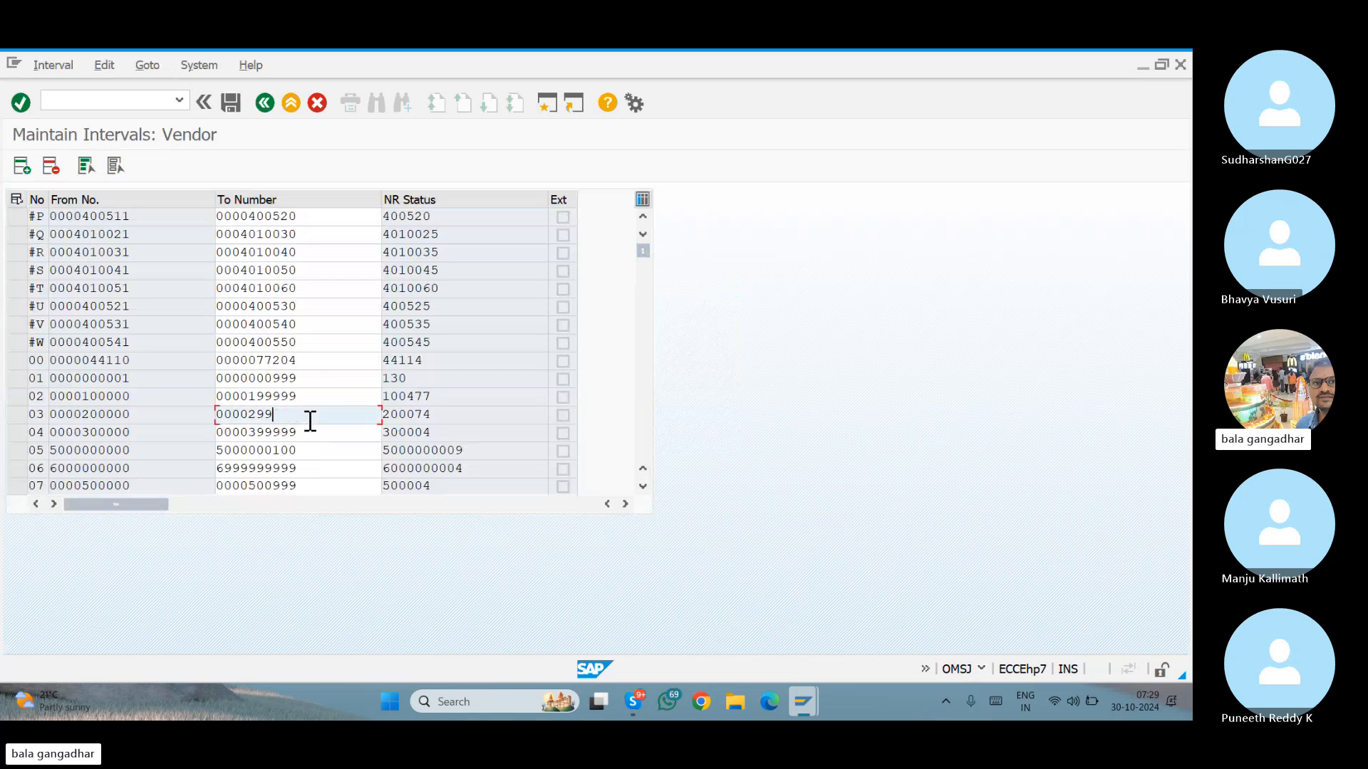
key(BackSpace)
text(00)
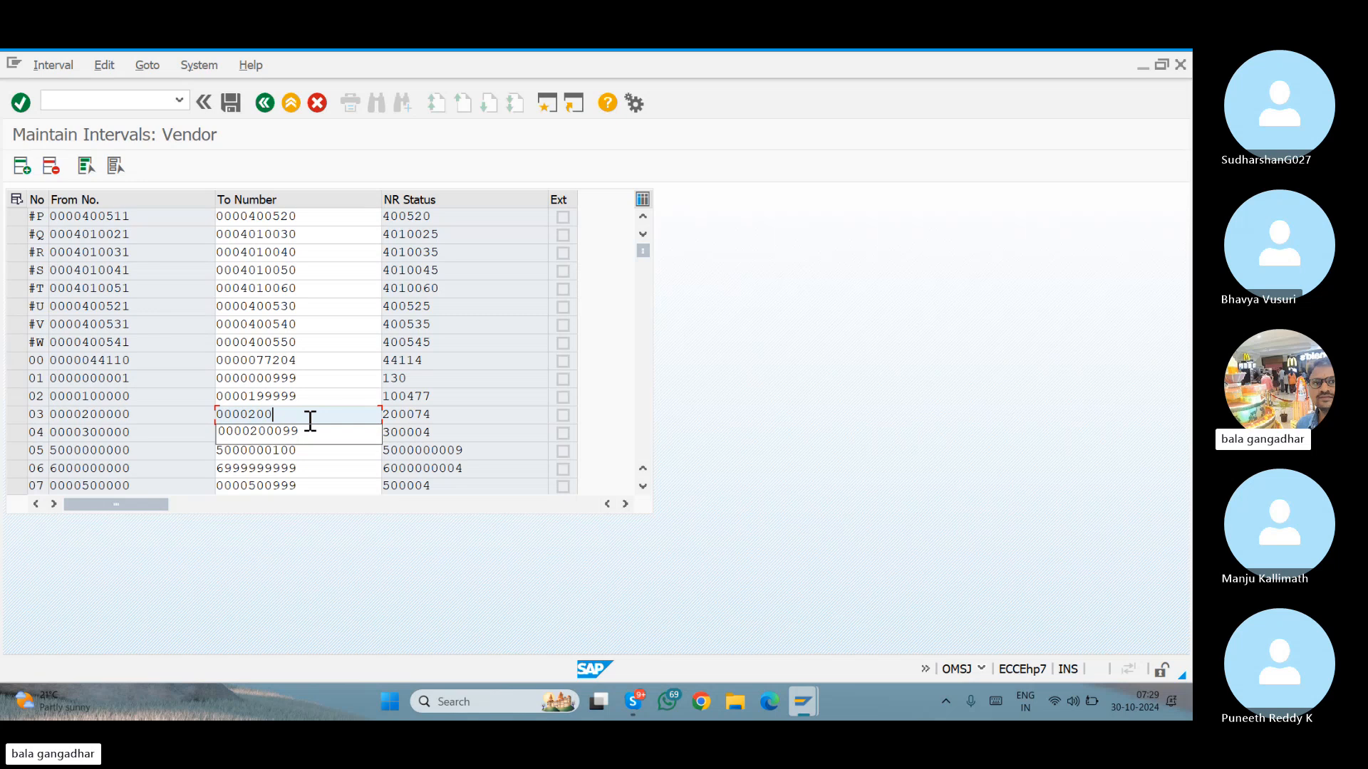
text(099)
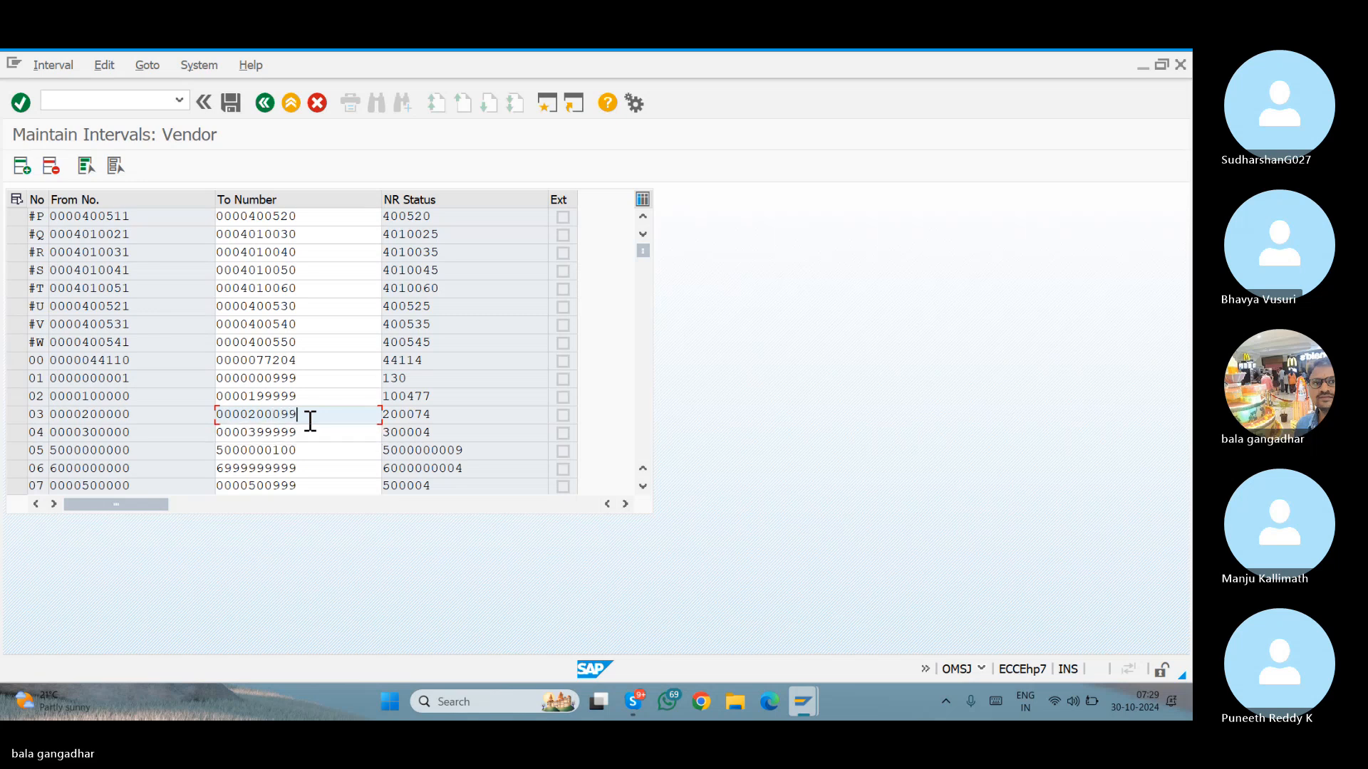
key(Return)
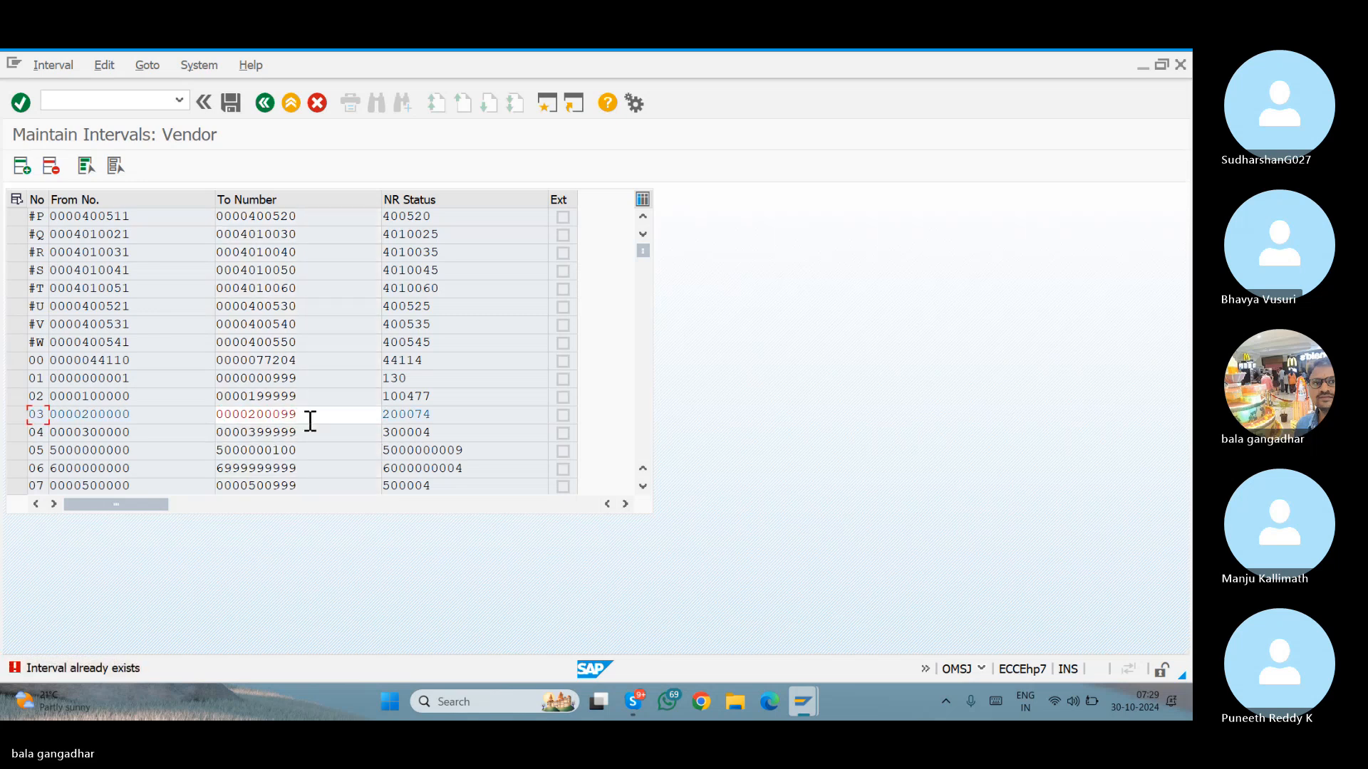
click(311, 421)
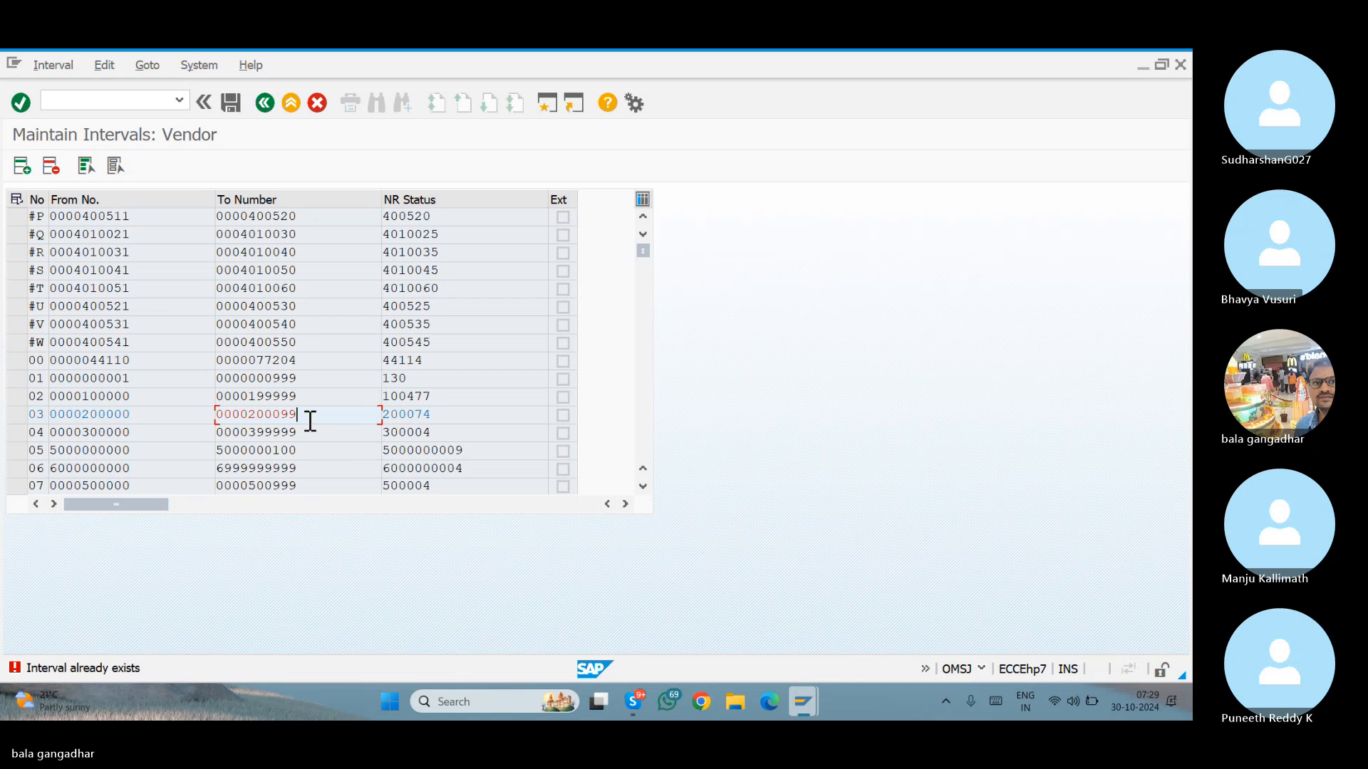
key(BackSpace)
key(BackSpace)
text(99)
key(Return)
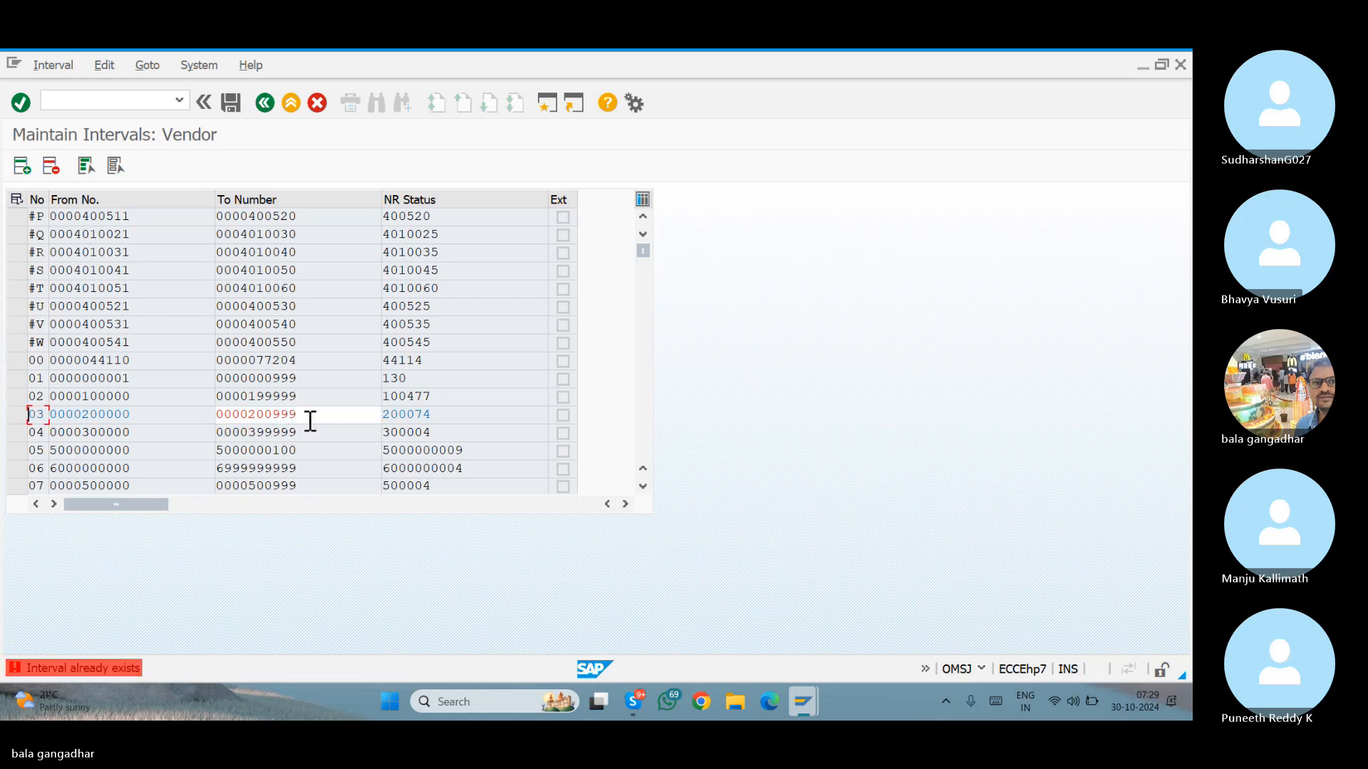
key(Return)
key(Return)
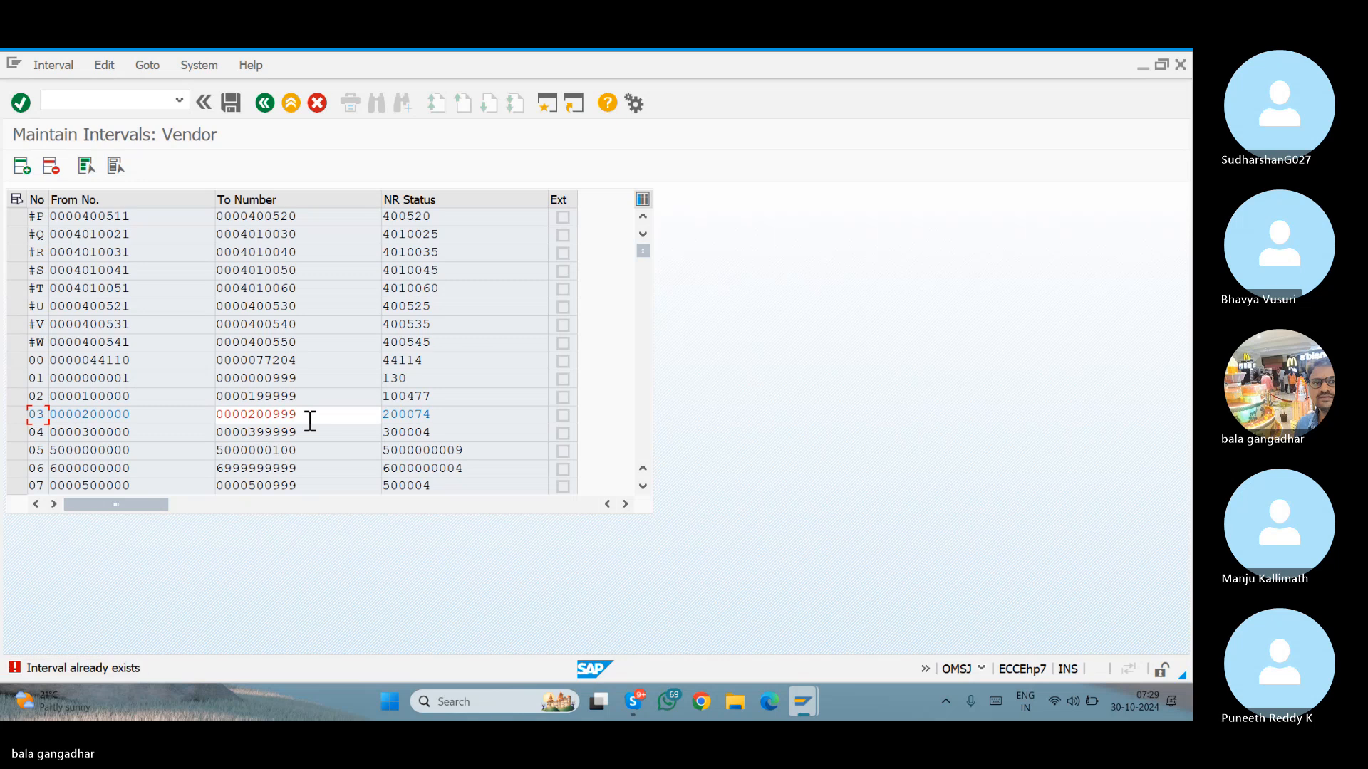
Exit interval editing without saving the interval 03 change and reopen the vendor intervals.
click(318, 103)
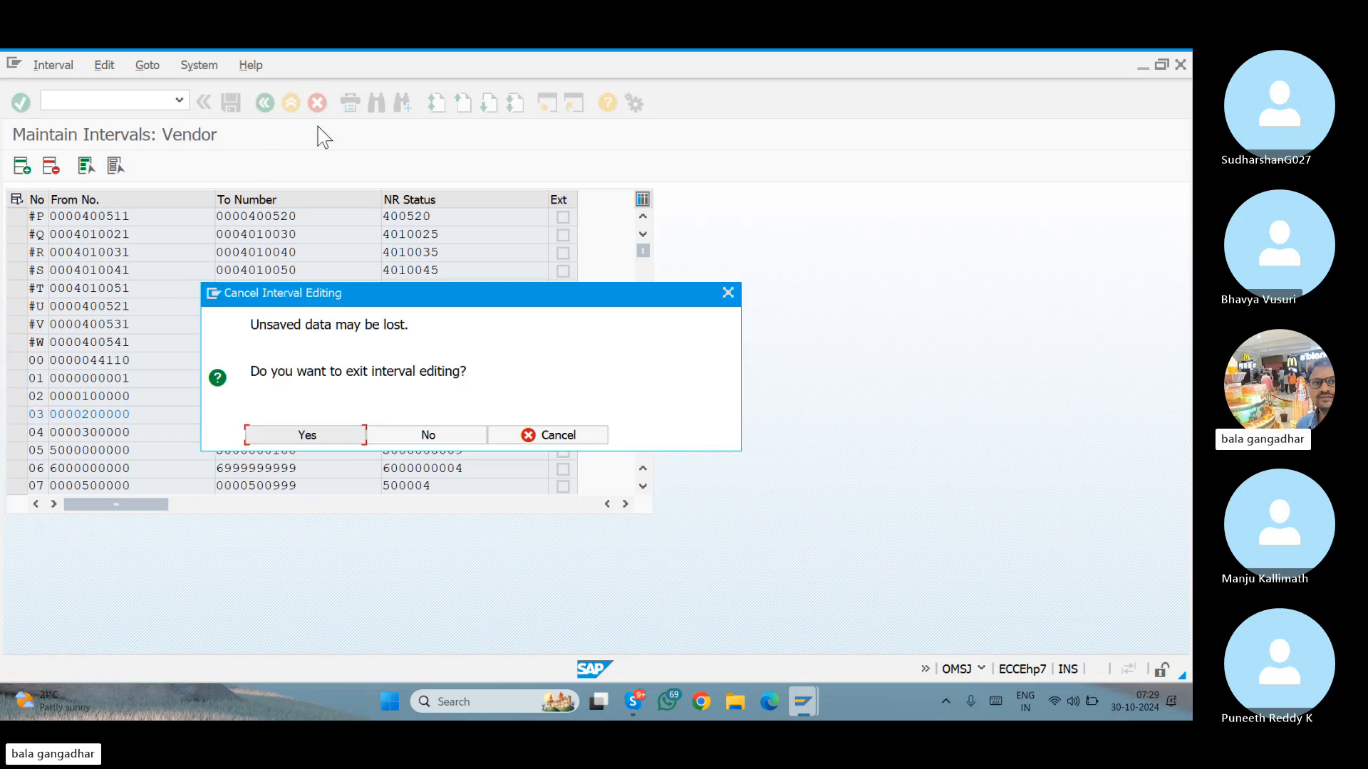
click(329, 426)
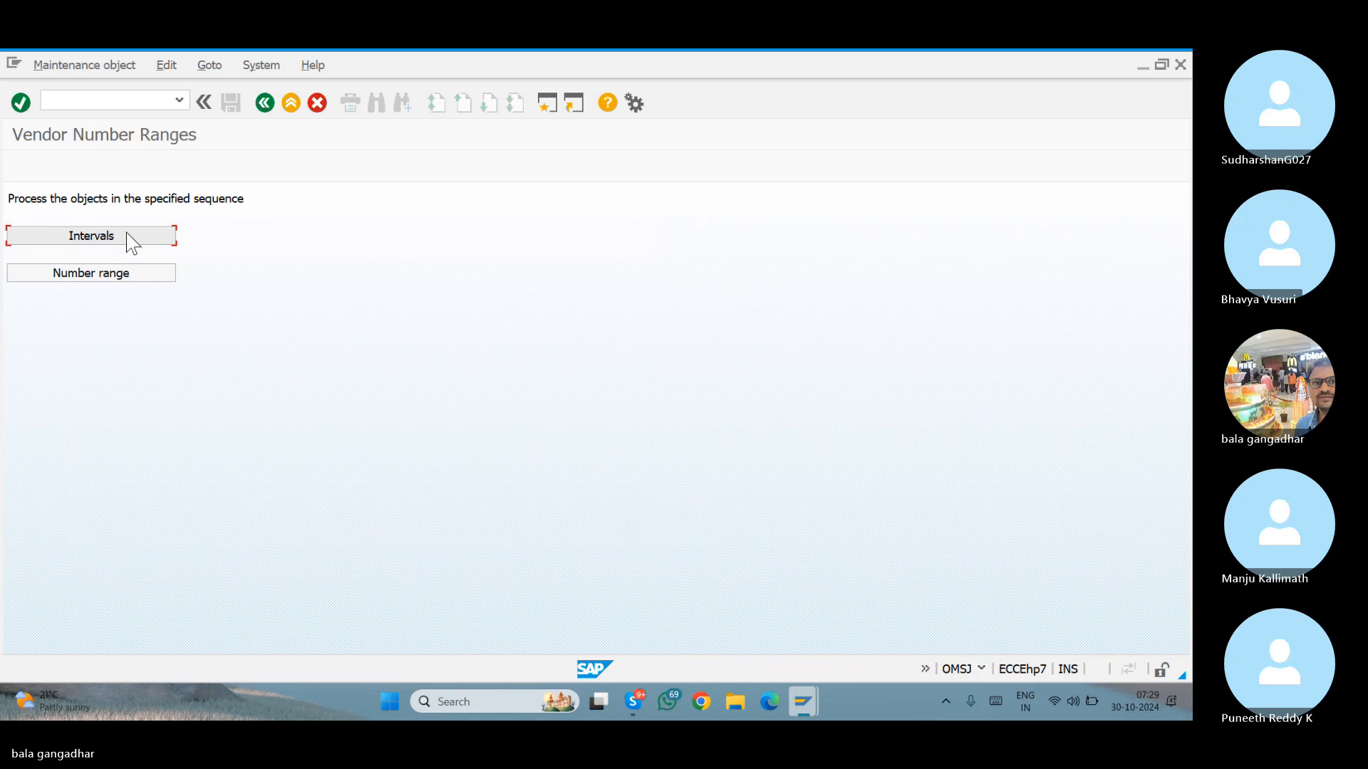
click(92, 235)
click(310, 467)
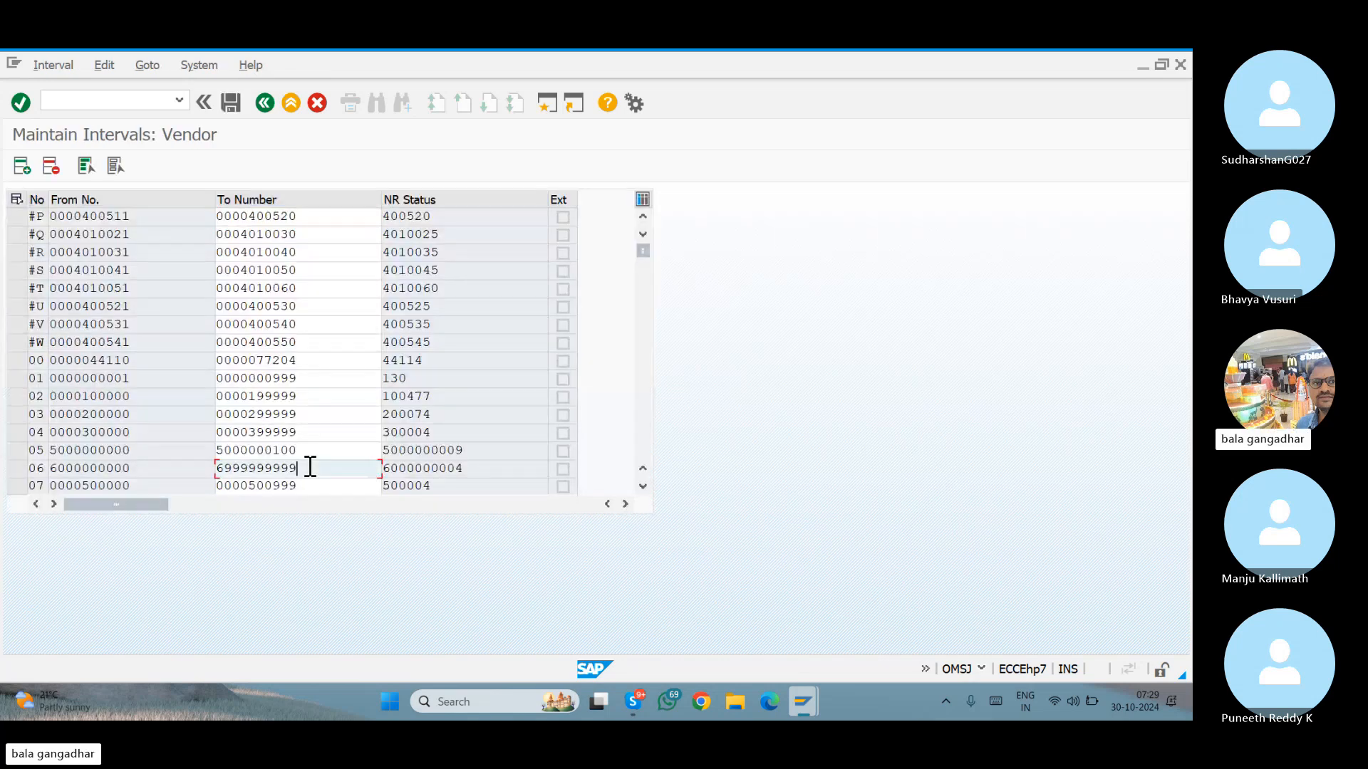
key(BackSpace)
key(BackSpace)
key(BackSpace)
key(BackSpace)
key(BackSpace)
key(BackSpace)
key(BackSpace)
key(BackSpace)
key(BackSpace)
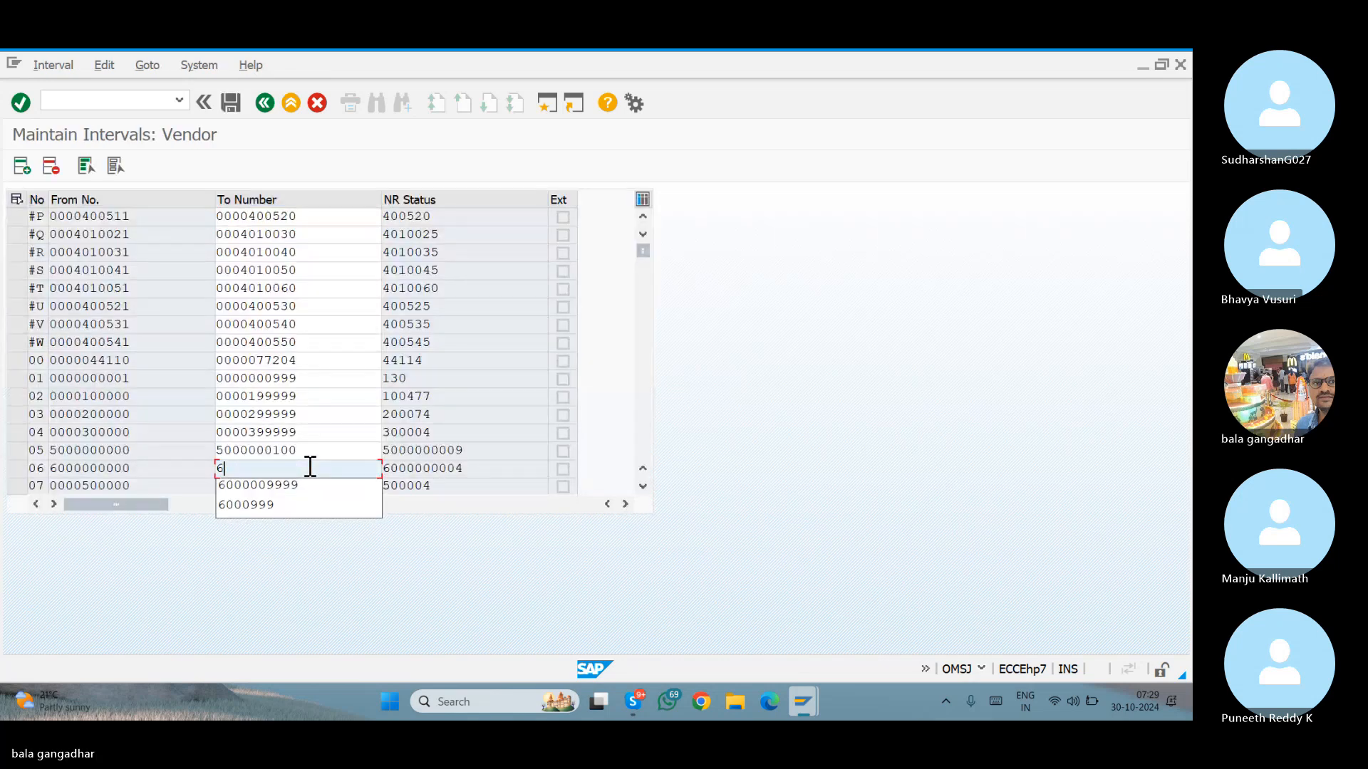
text(000000)
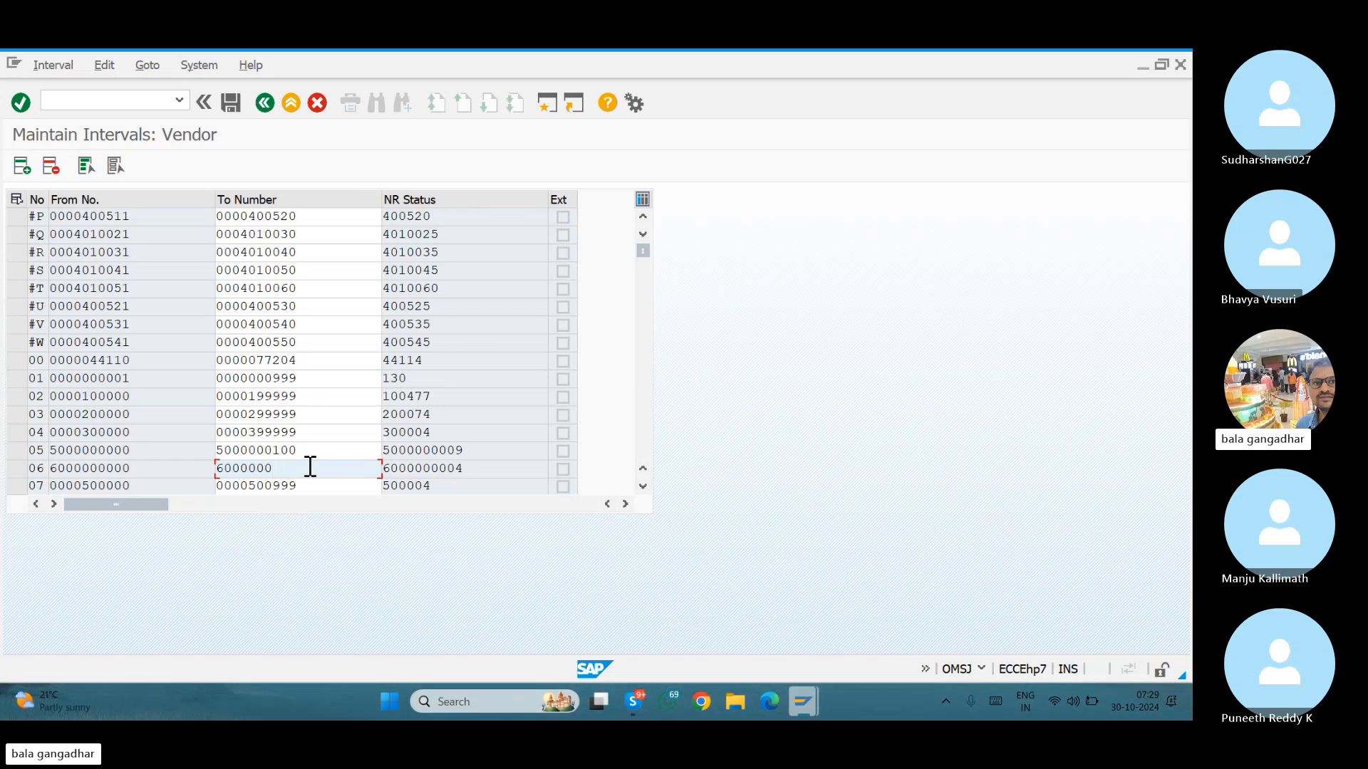
key(Return)
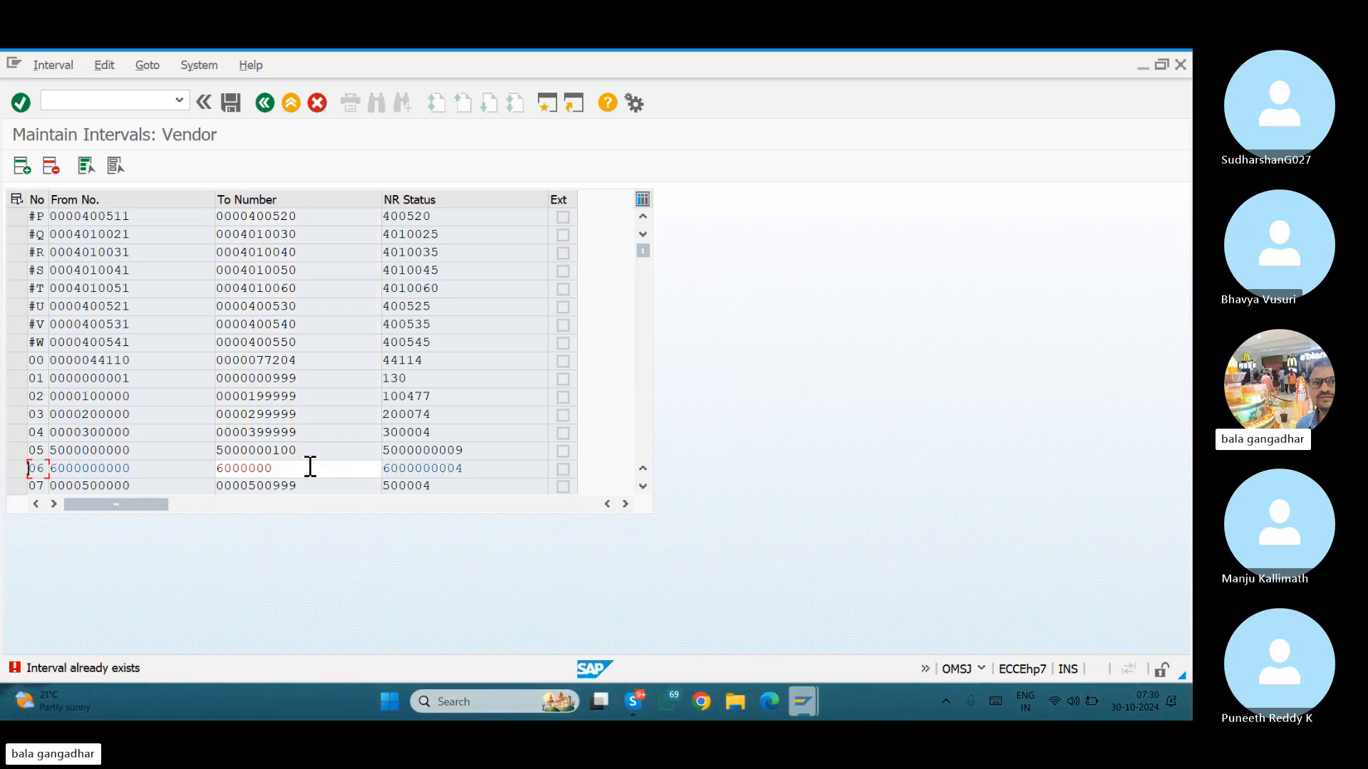
click(310, 466)
text(999)
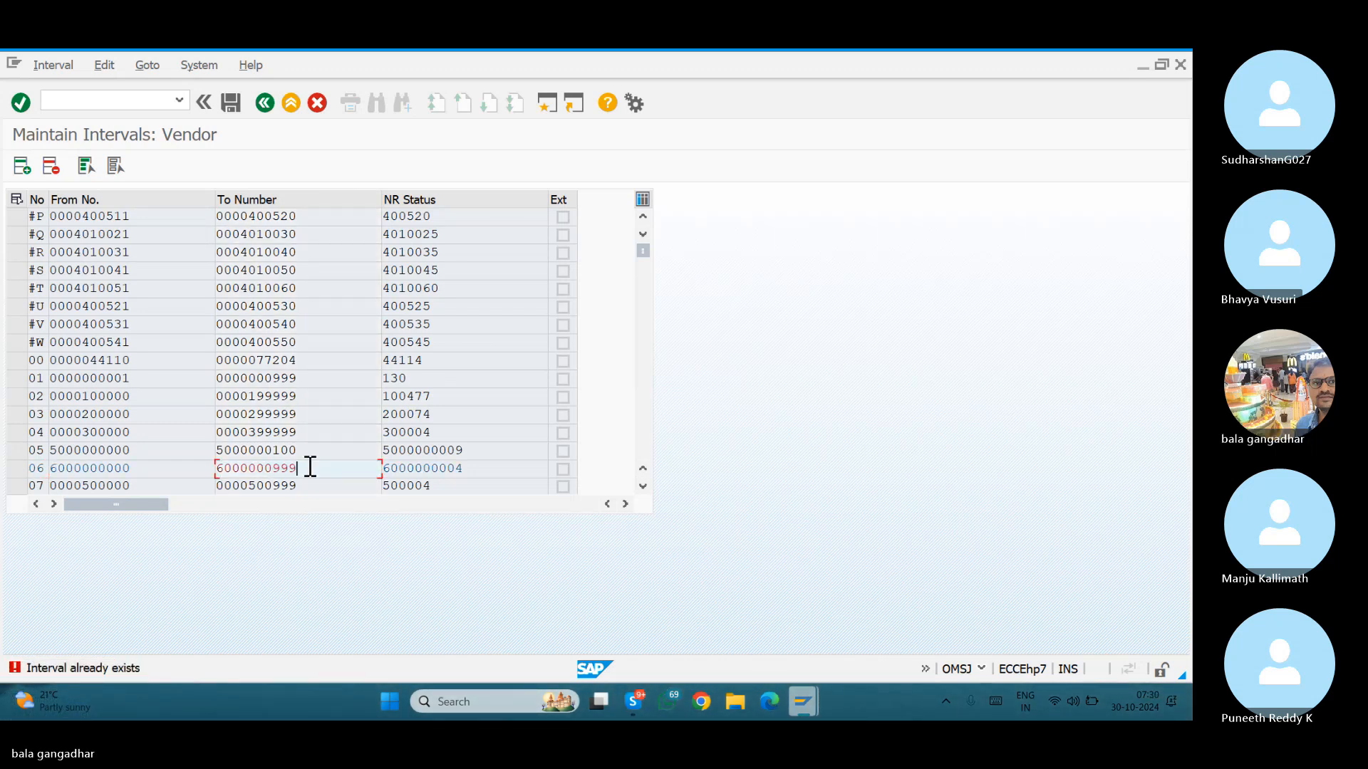
key(Return)
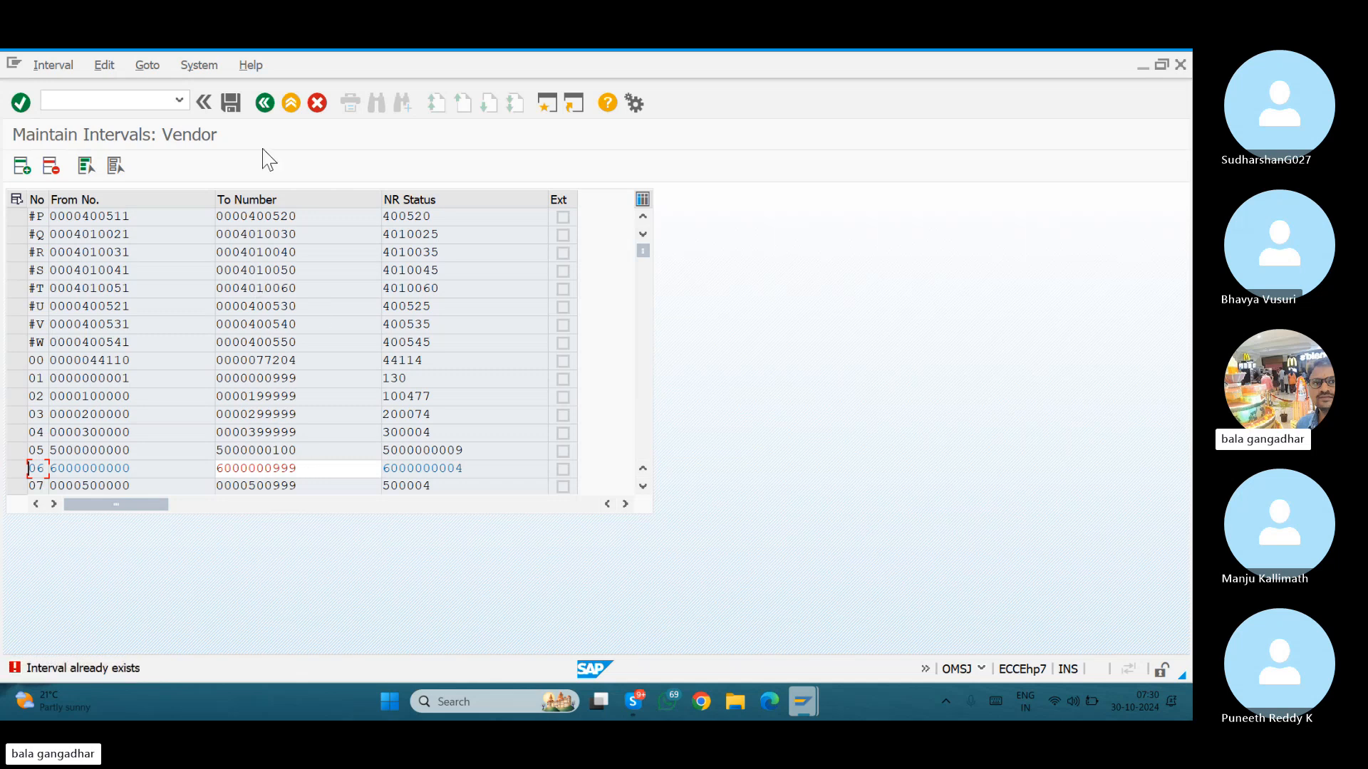
Exit interval editing without saving the interval 06 change and return to the vendor intervals list.
click(317, 104)
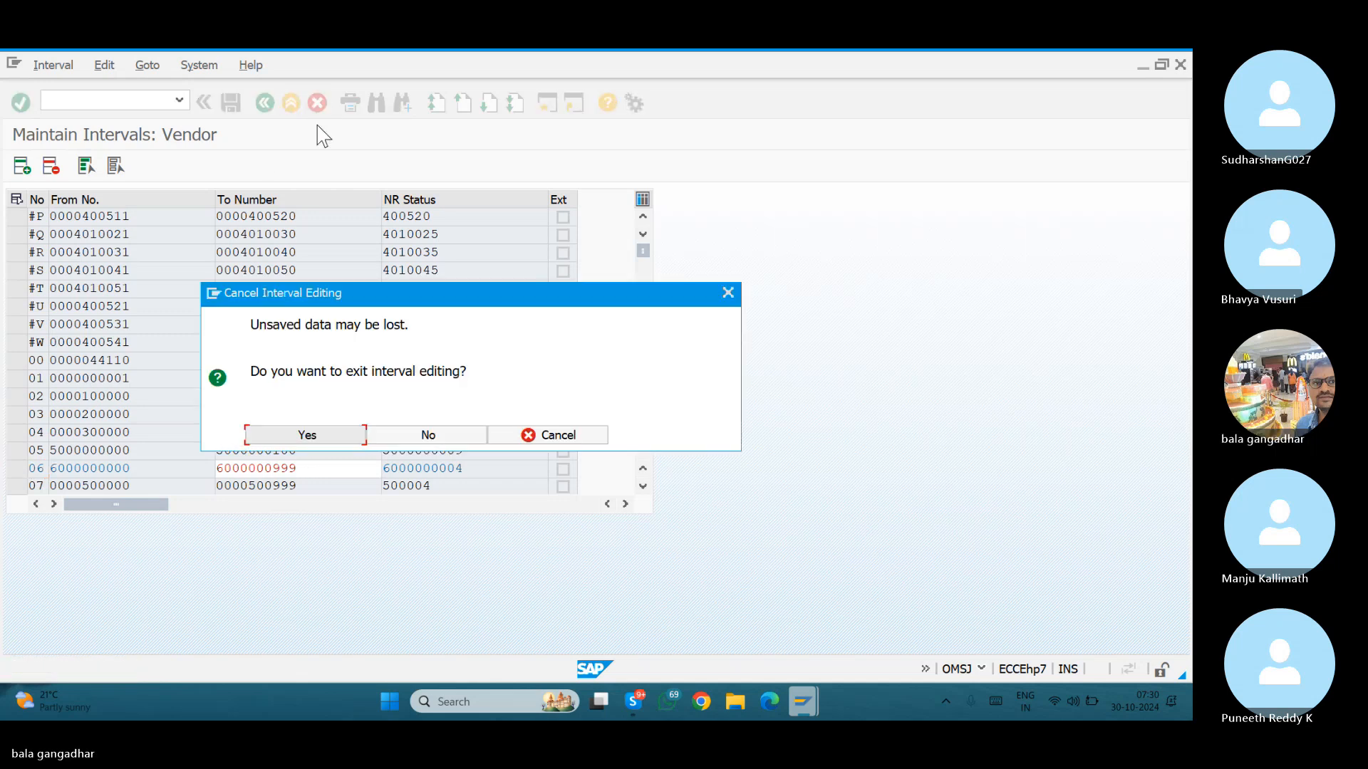
click(334, 436)
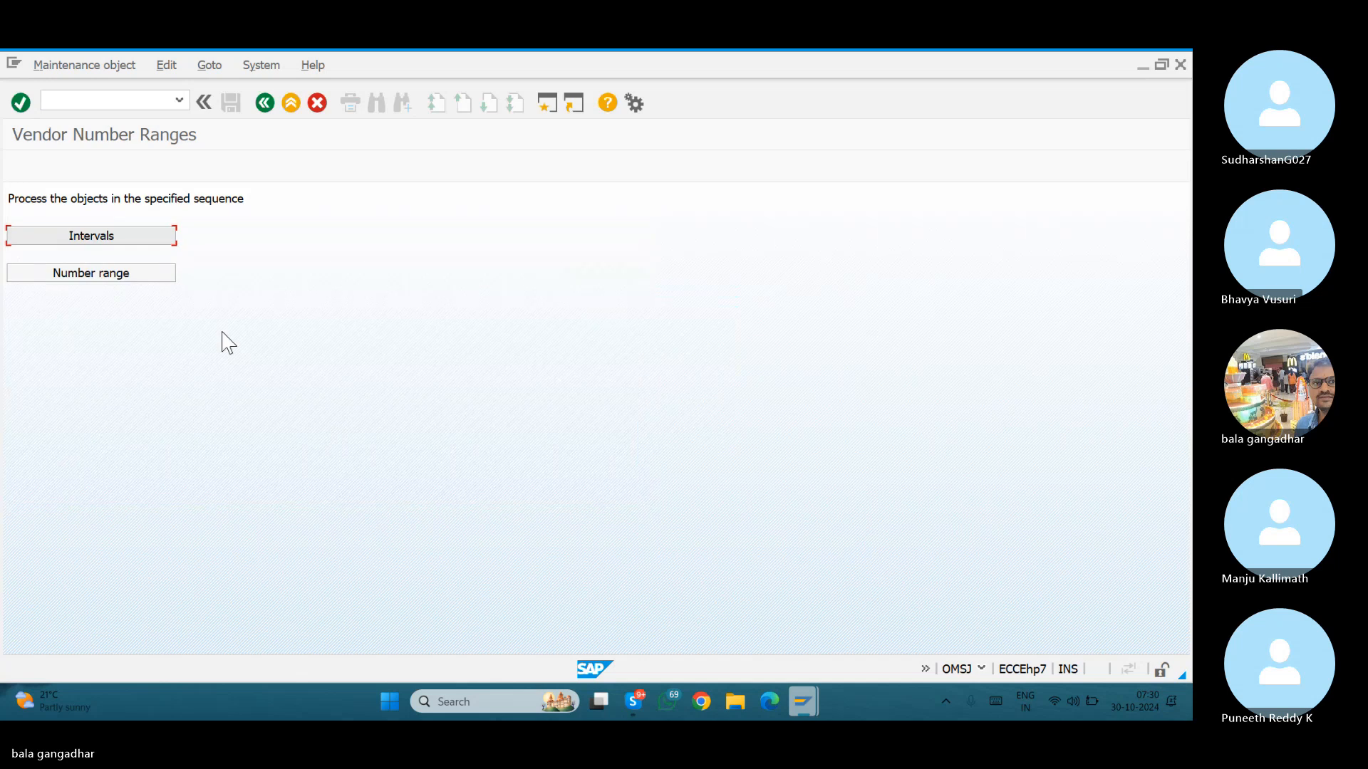
click(113, 242)
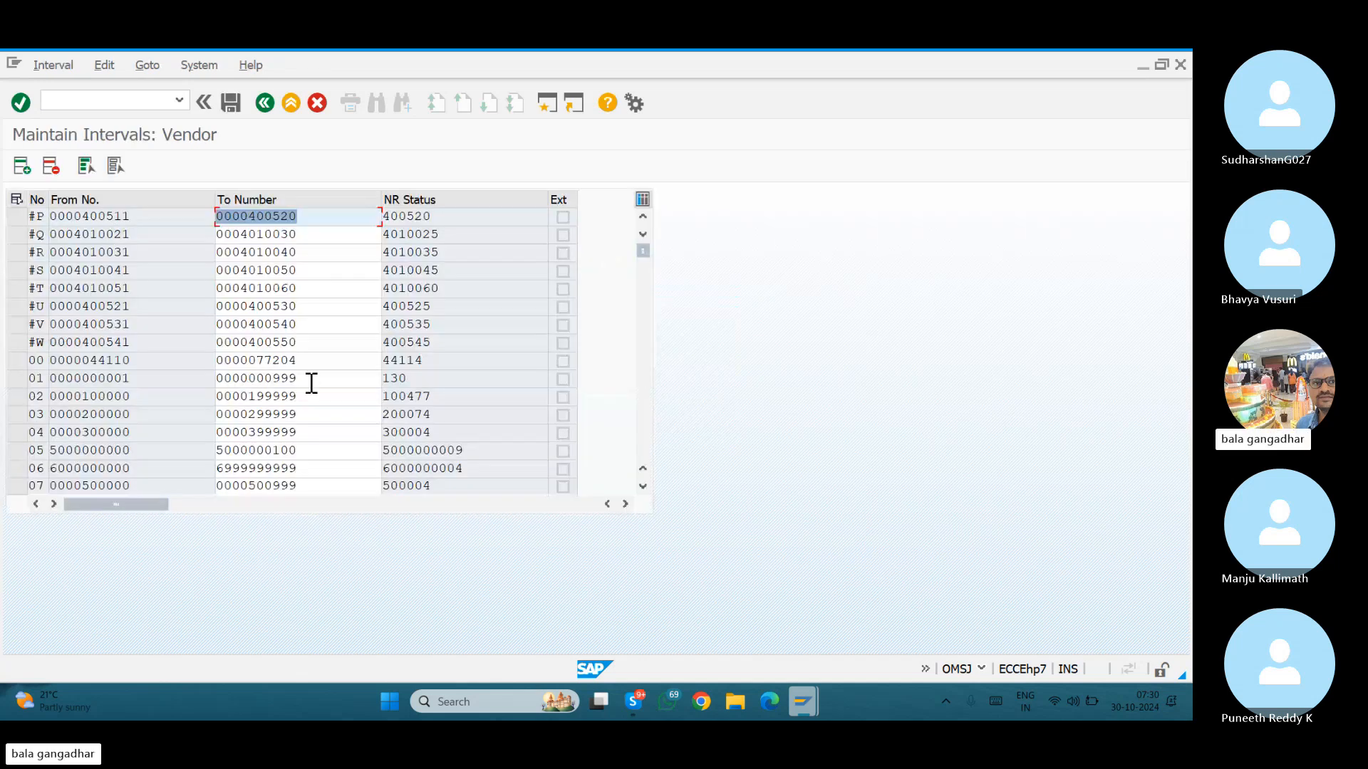
Look through the existing vendor intervals to check which numbers are already in use.
click(369, 418)
click(371, 431)
scroll(369, 431, down, 10)
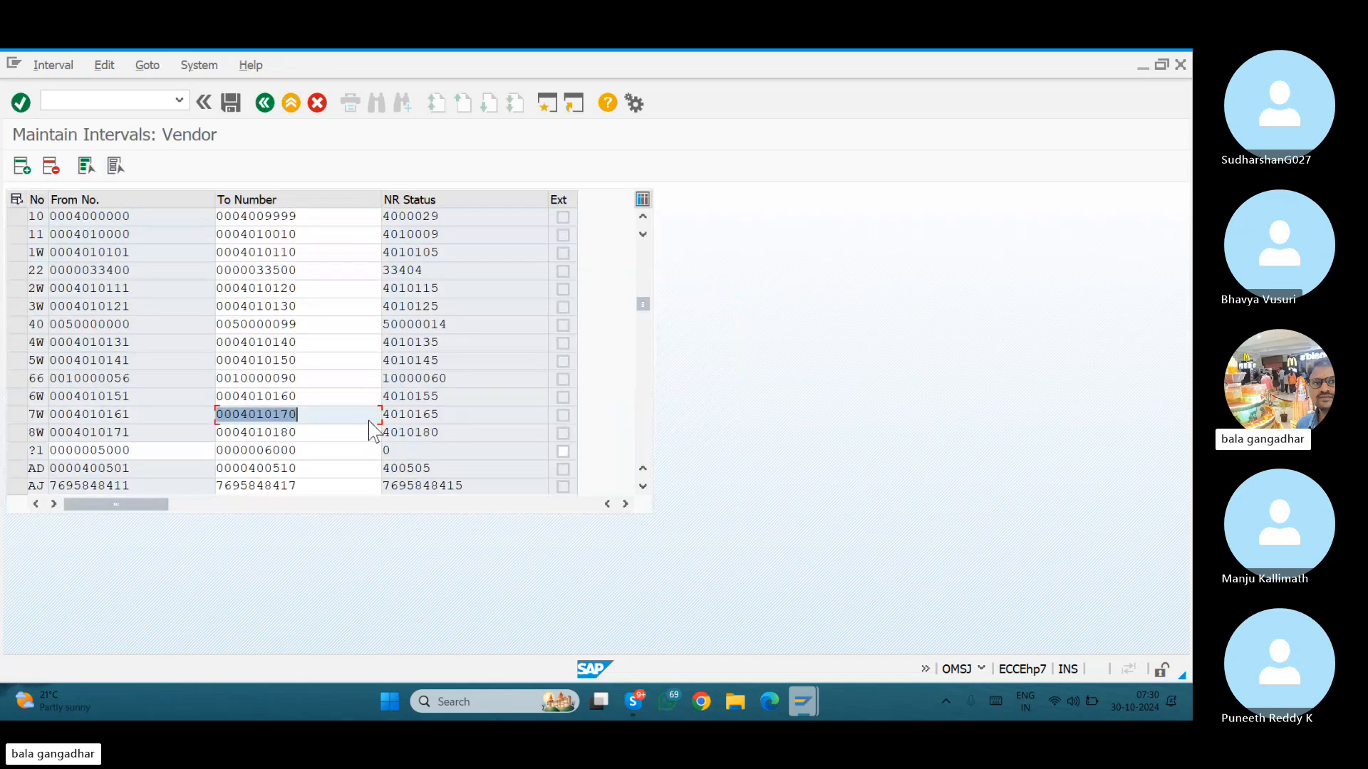
scroll(371, 421, down, 5)
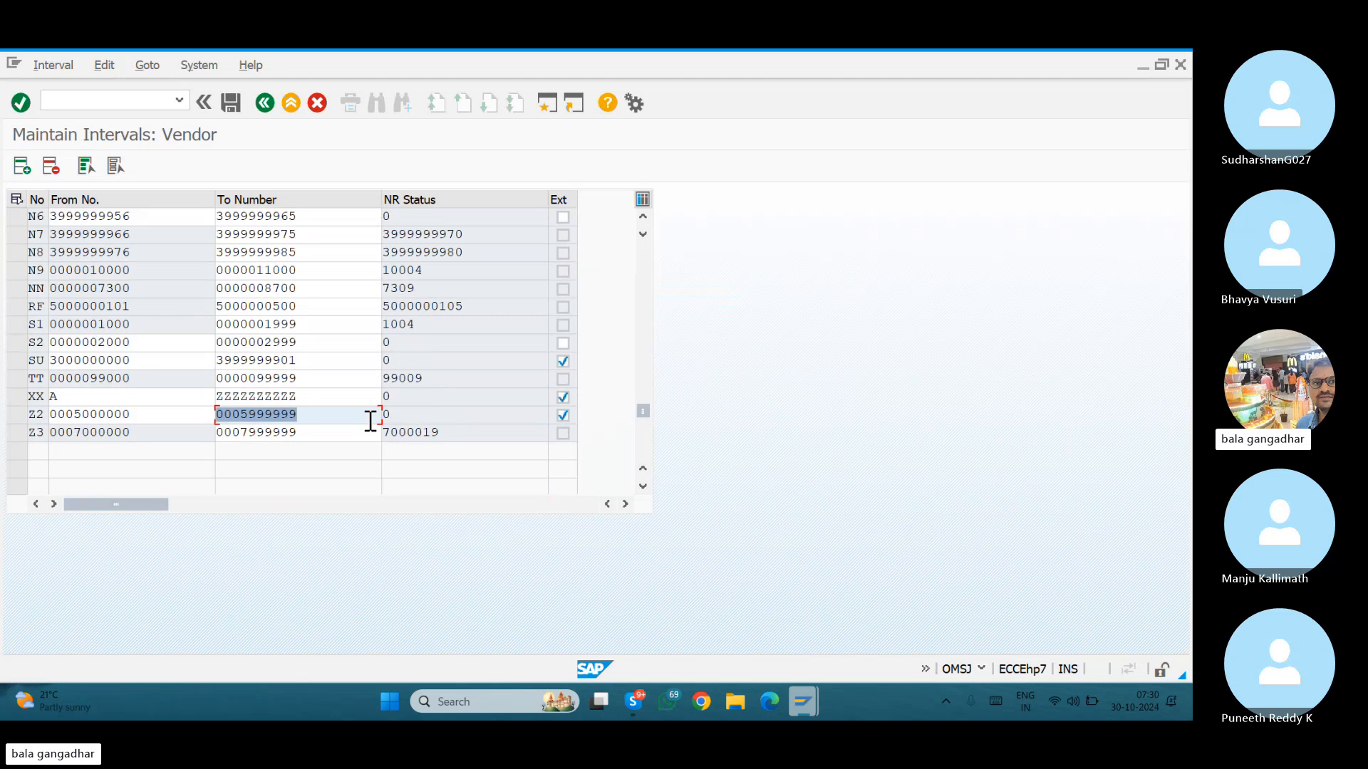
scroll(370, 421, up, 5)
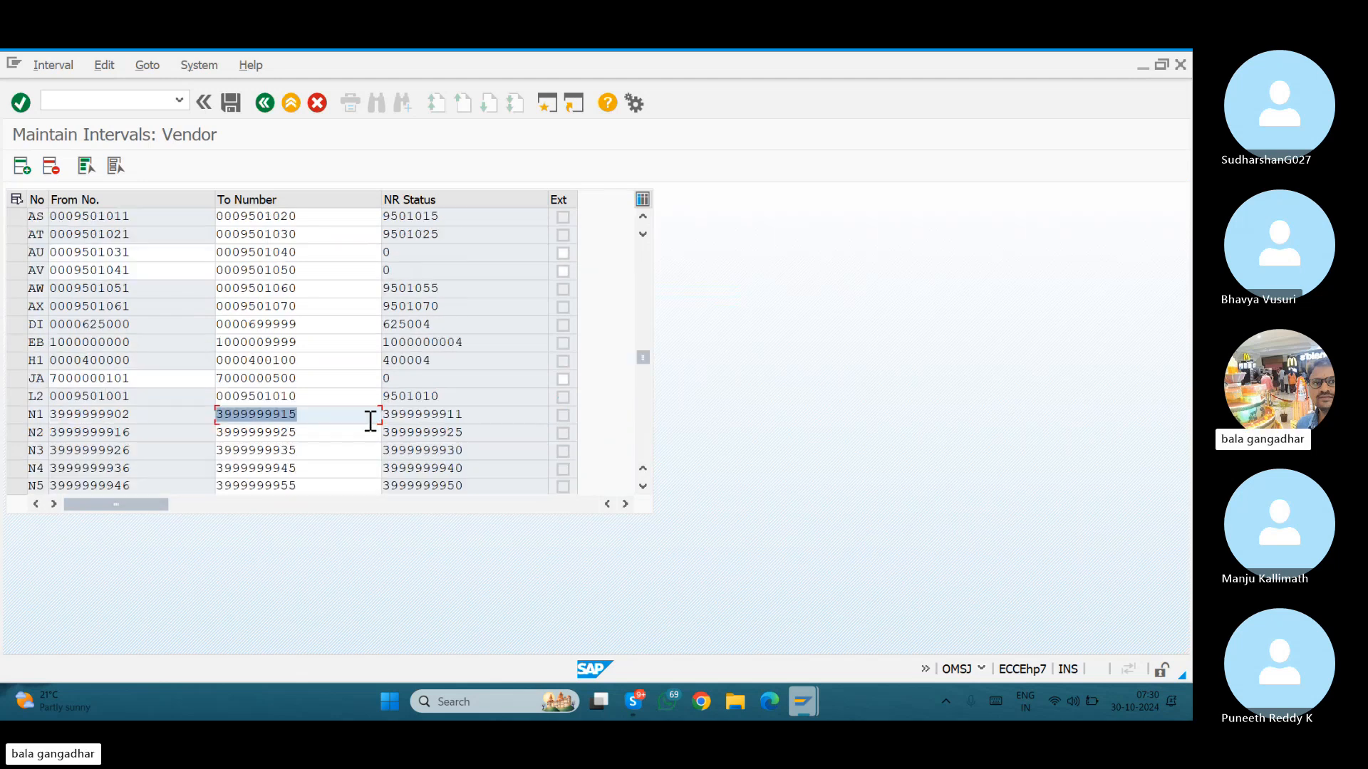
scroll(370, 421, up, 10)
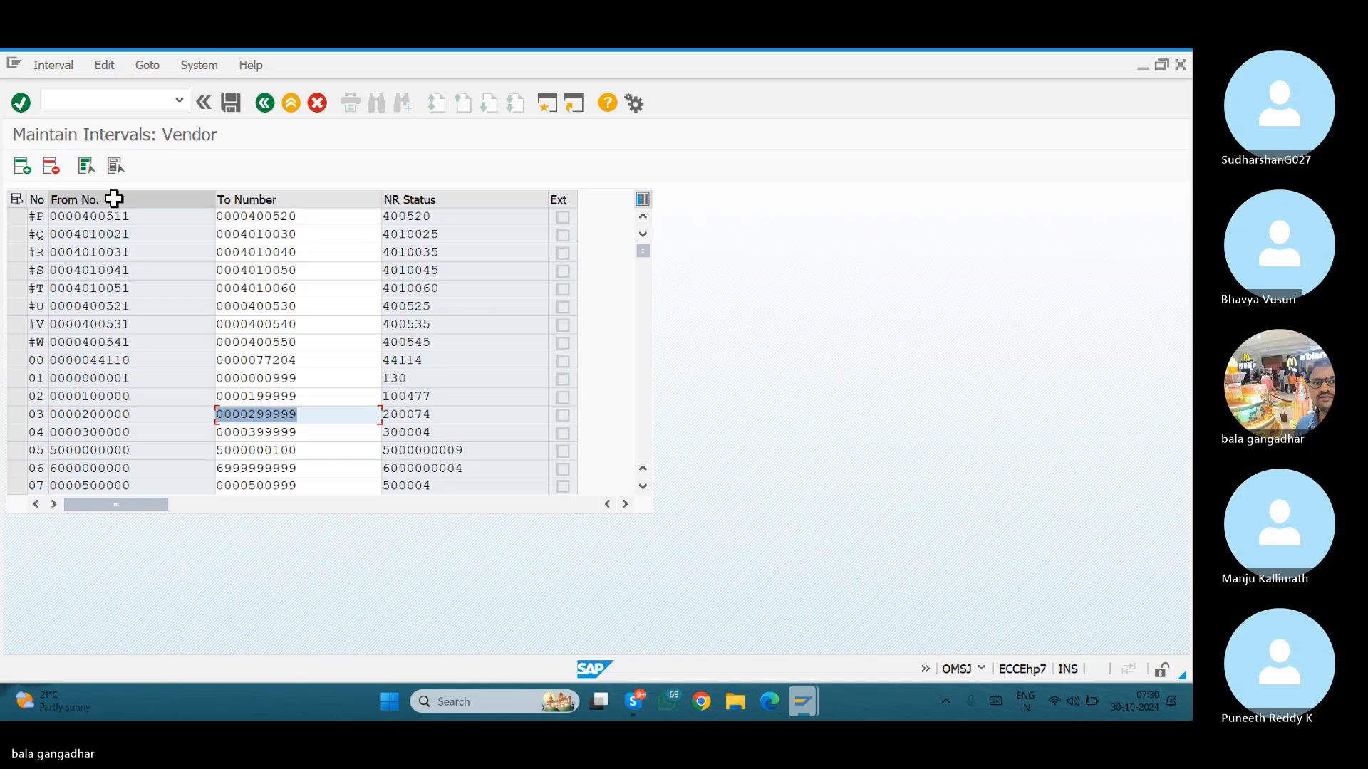
click(22, 166)
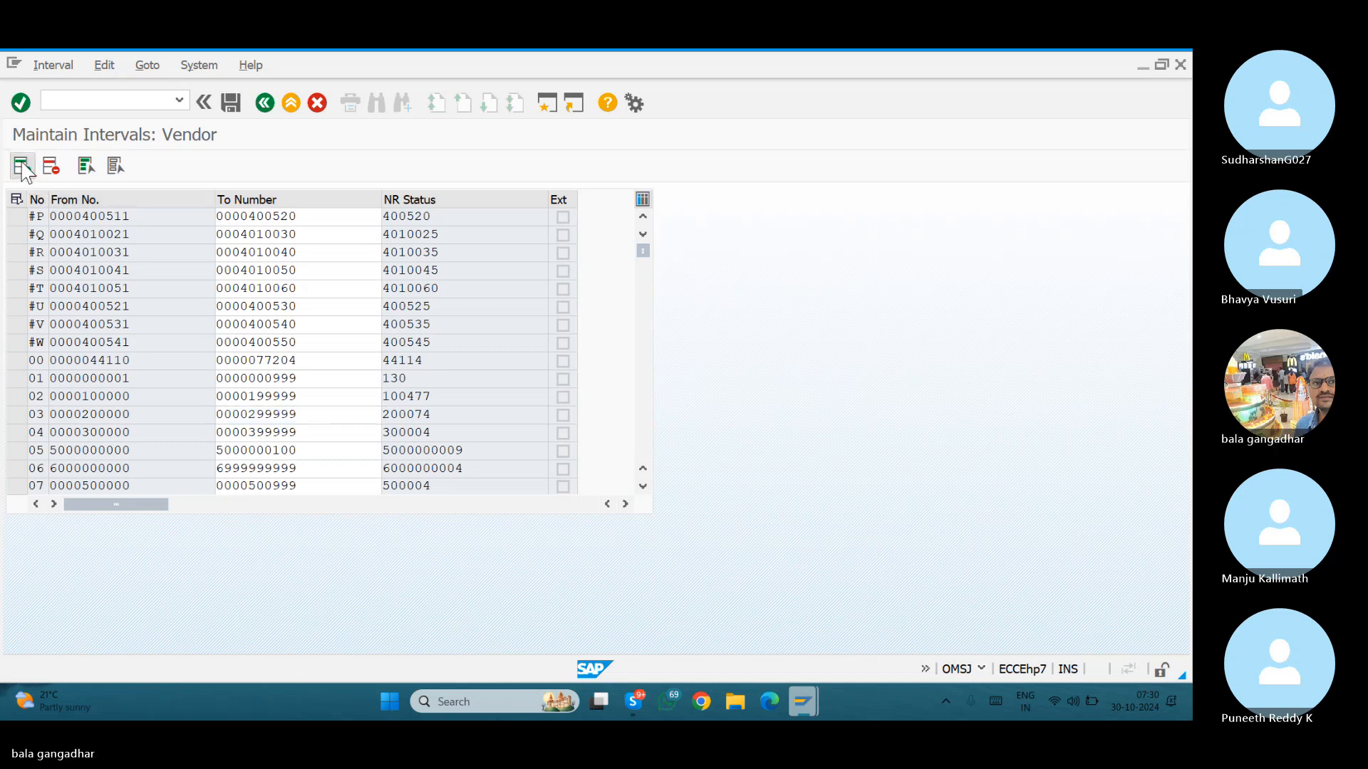
click(42, 218)
text(GN)
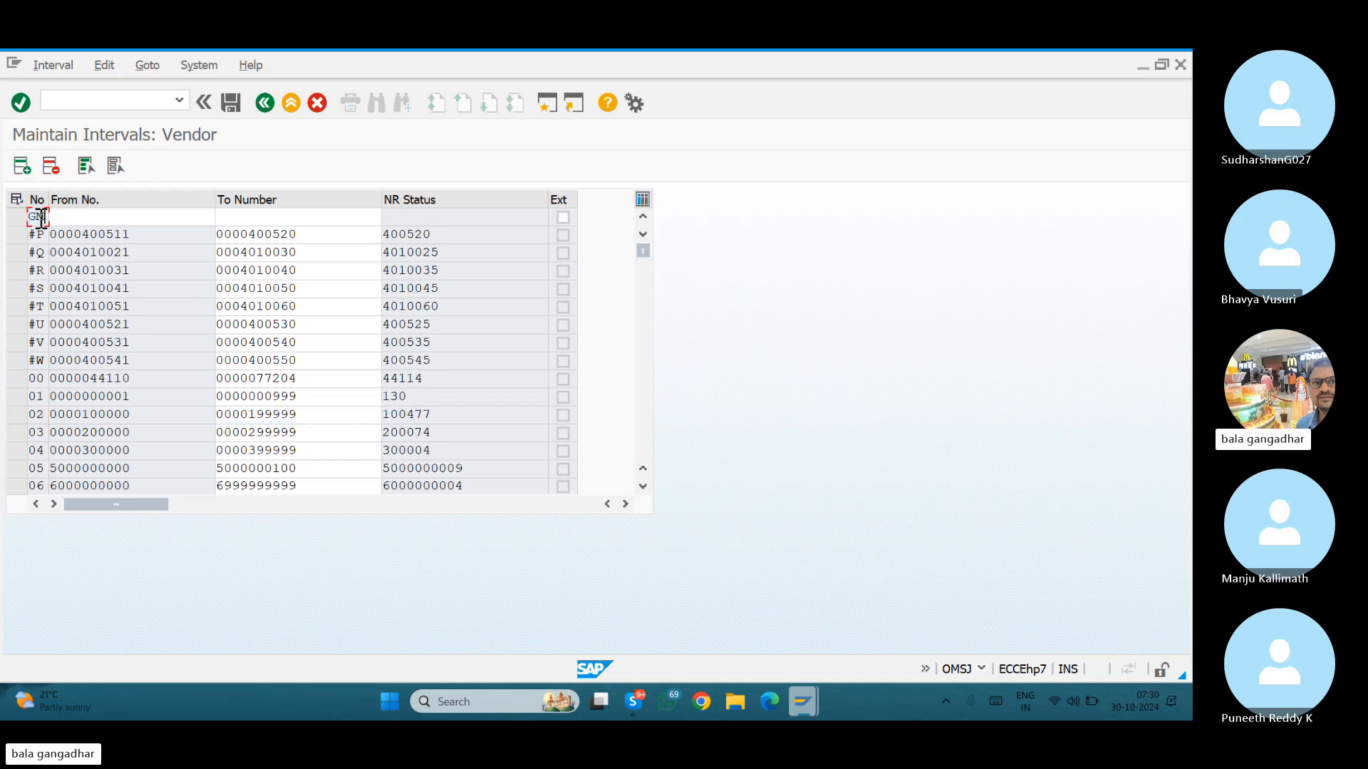
text(8000000000)
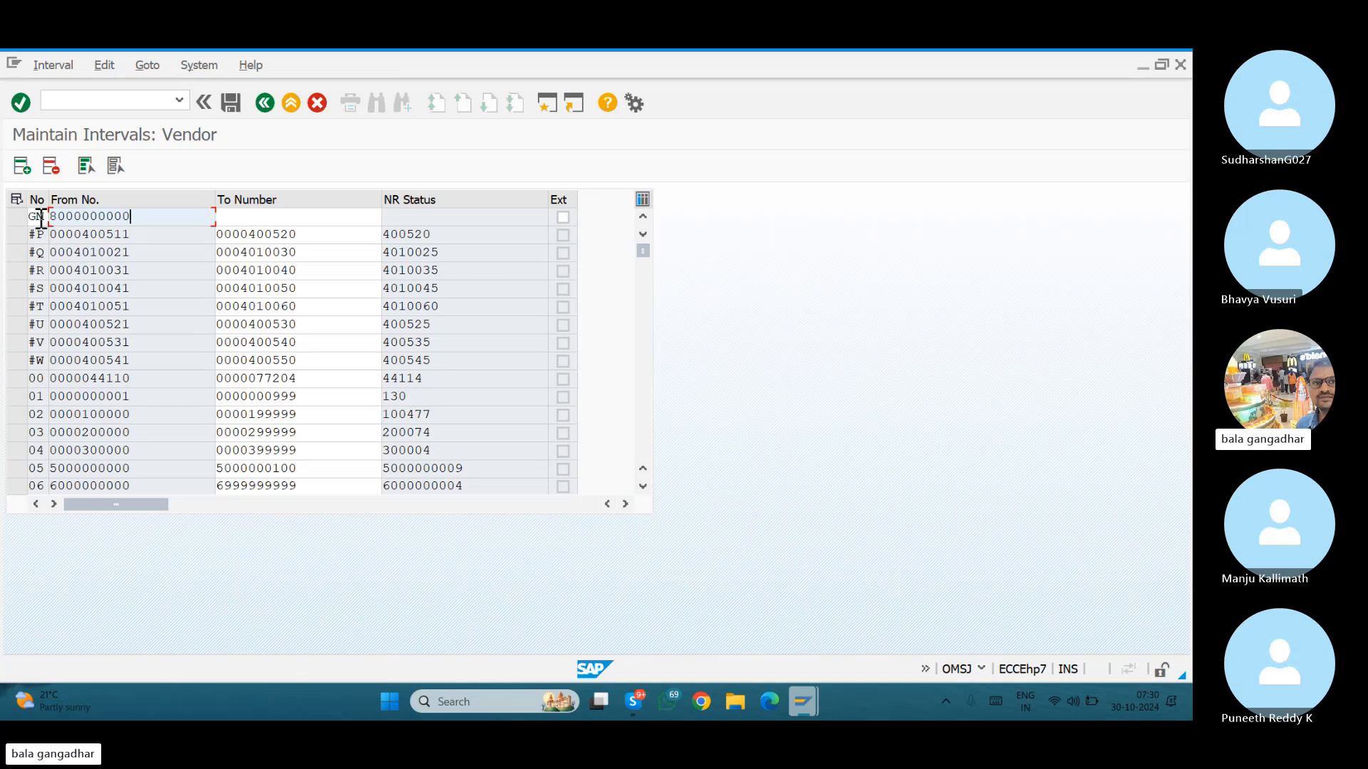
key(Tab)
text(800)
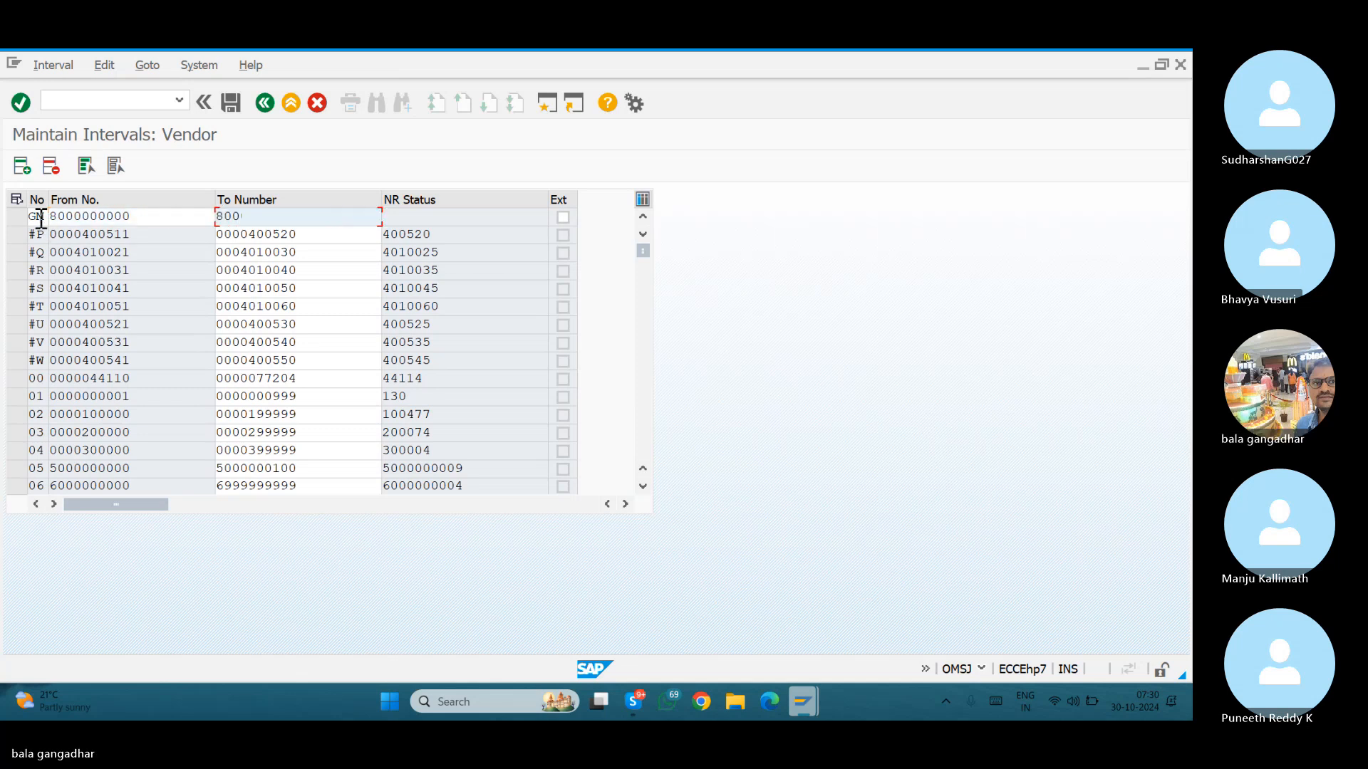
text(0000099)
key(ctrl+s)
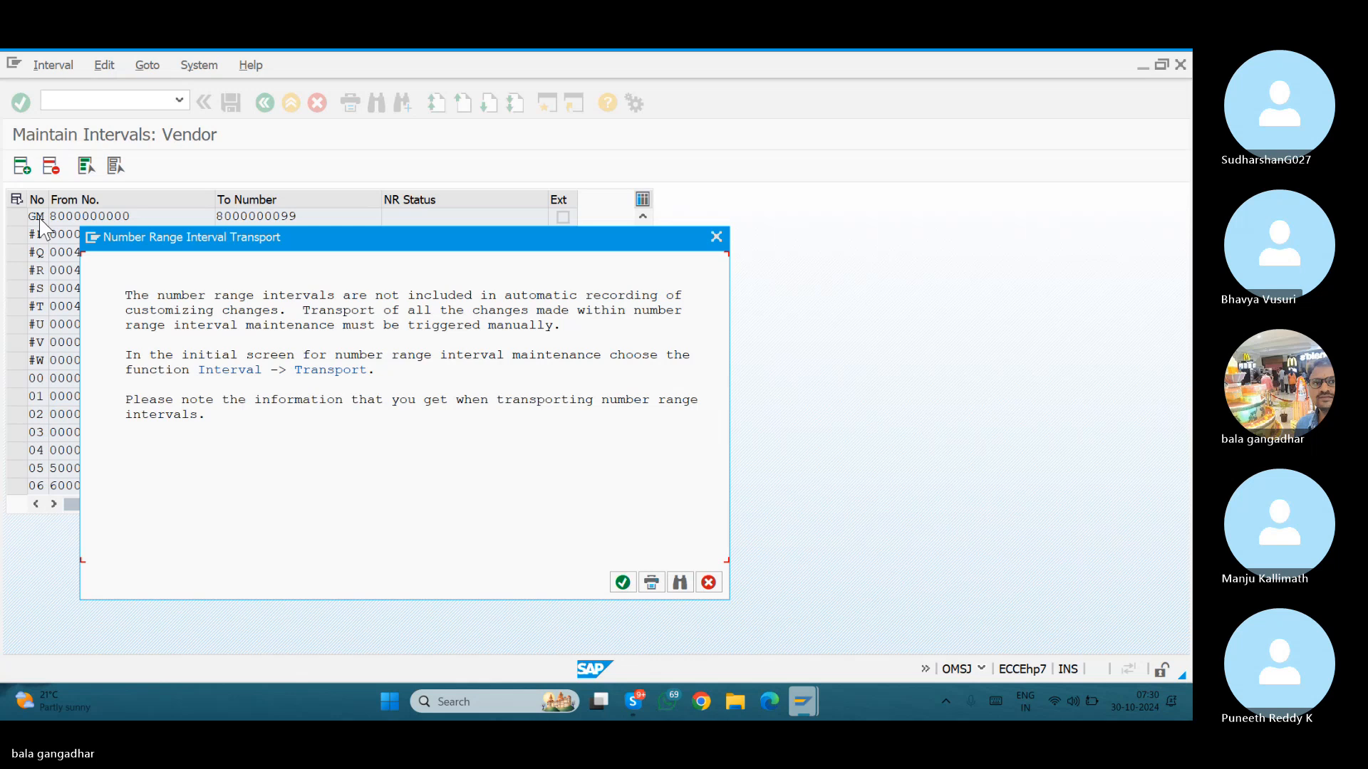
drag(106, 235, 233, 215)
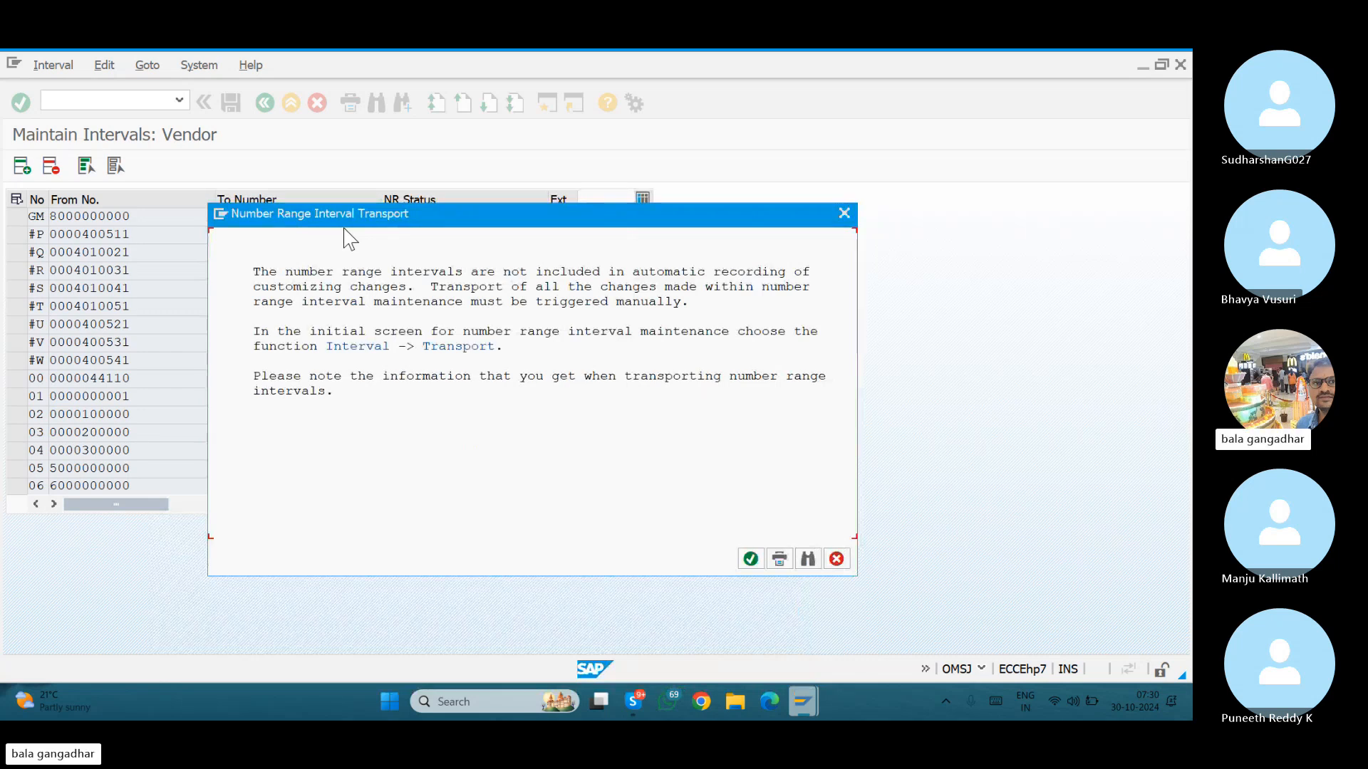
key(Return)
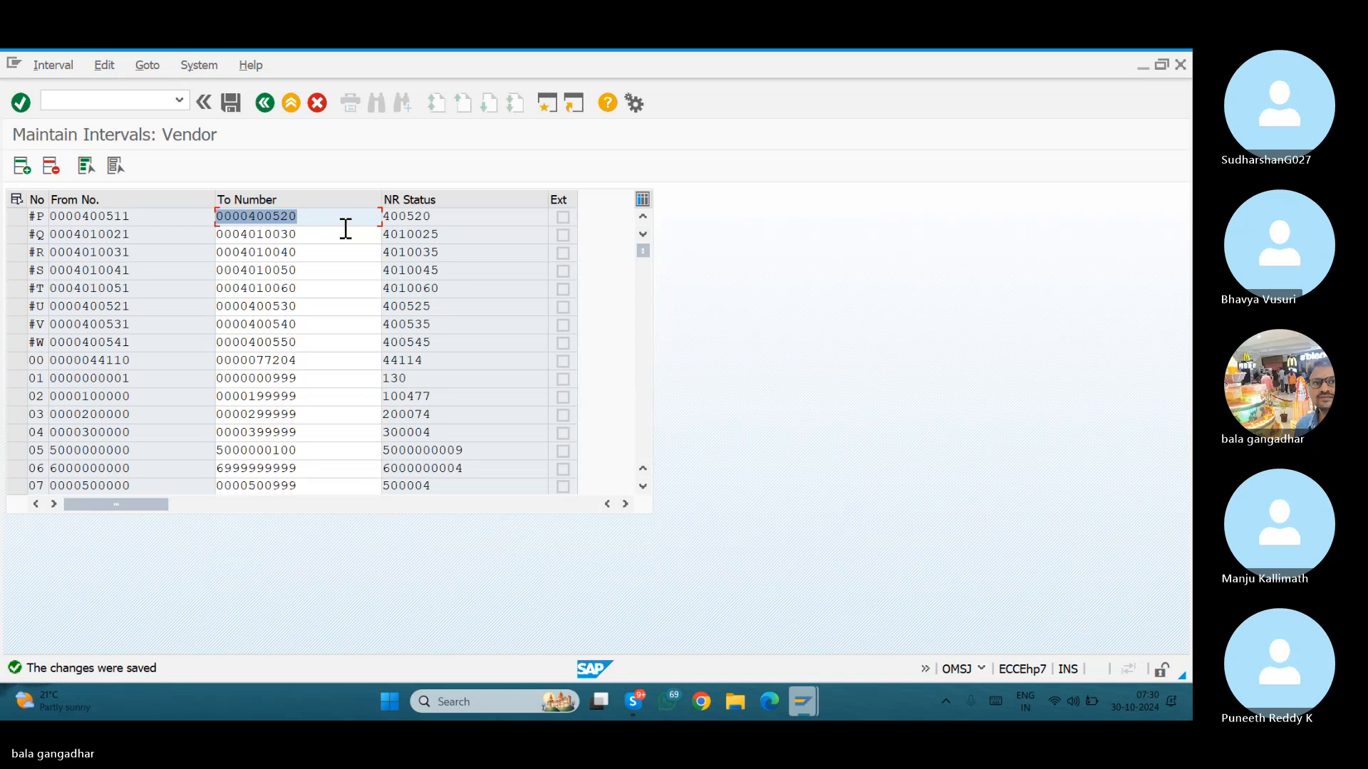
Leave the saved vendor intervals and open the assignment of number ranges to vendor account groups.
key(Down)
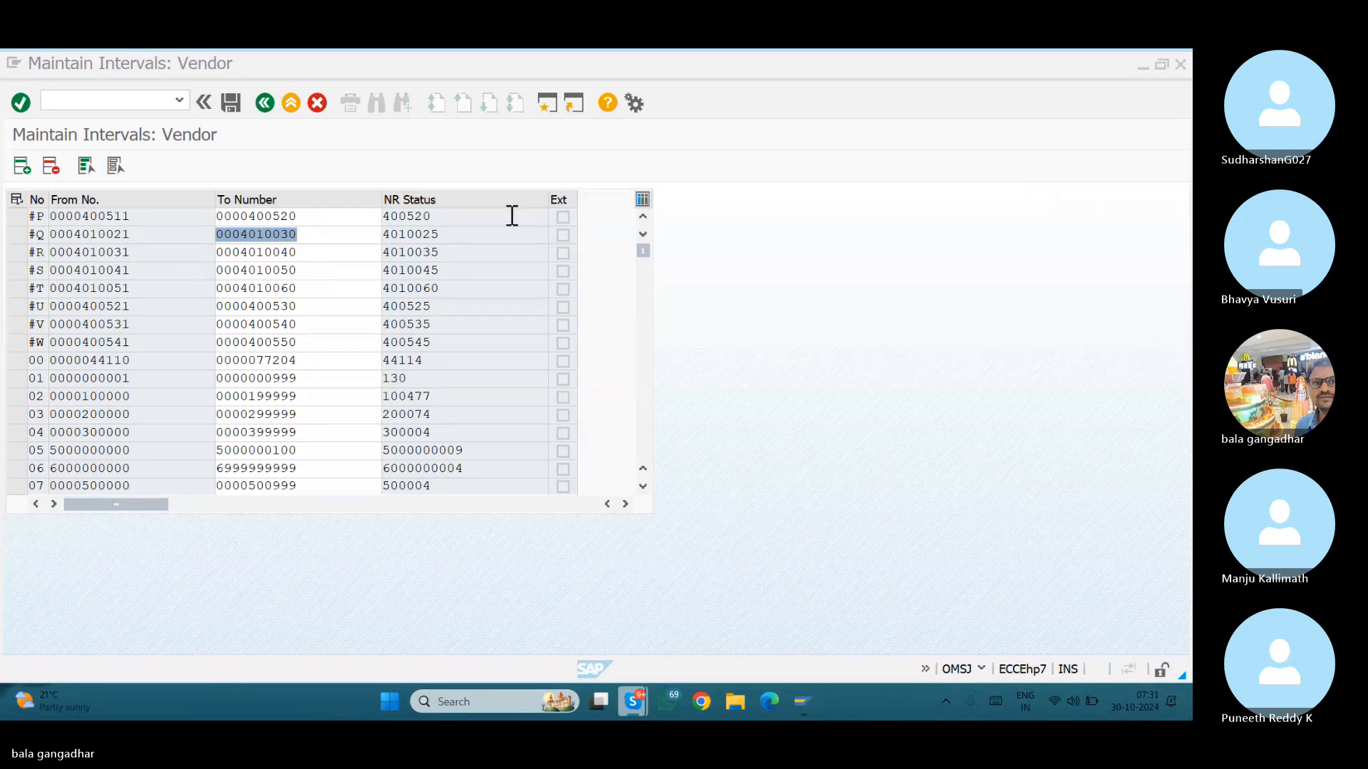
click(230, 104)
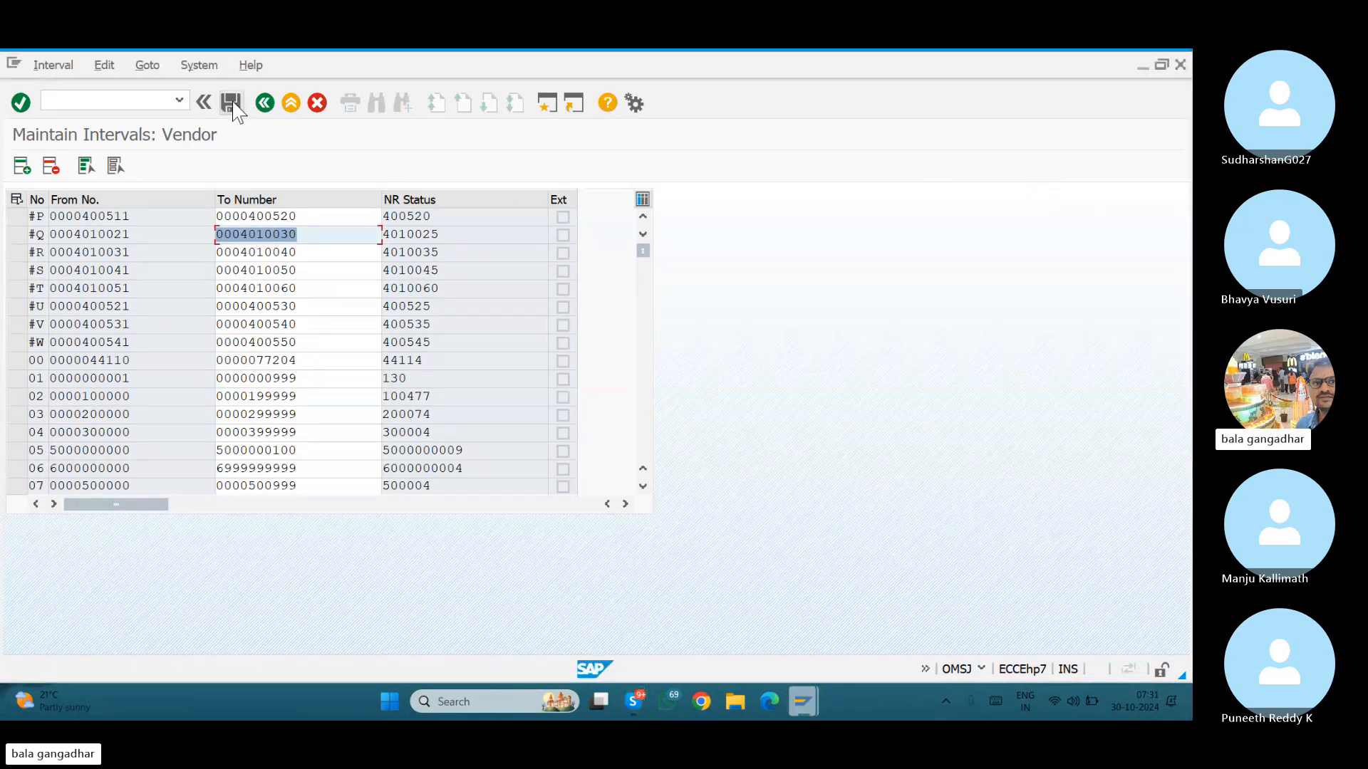
click(264, 104)
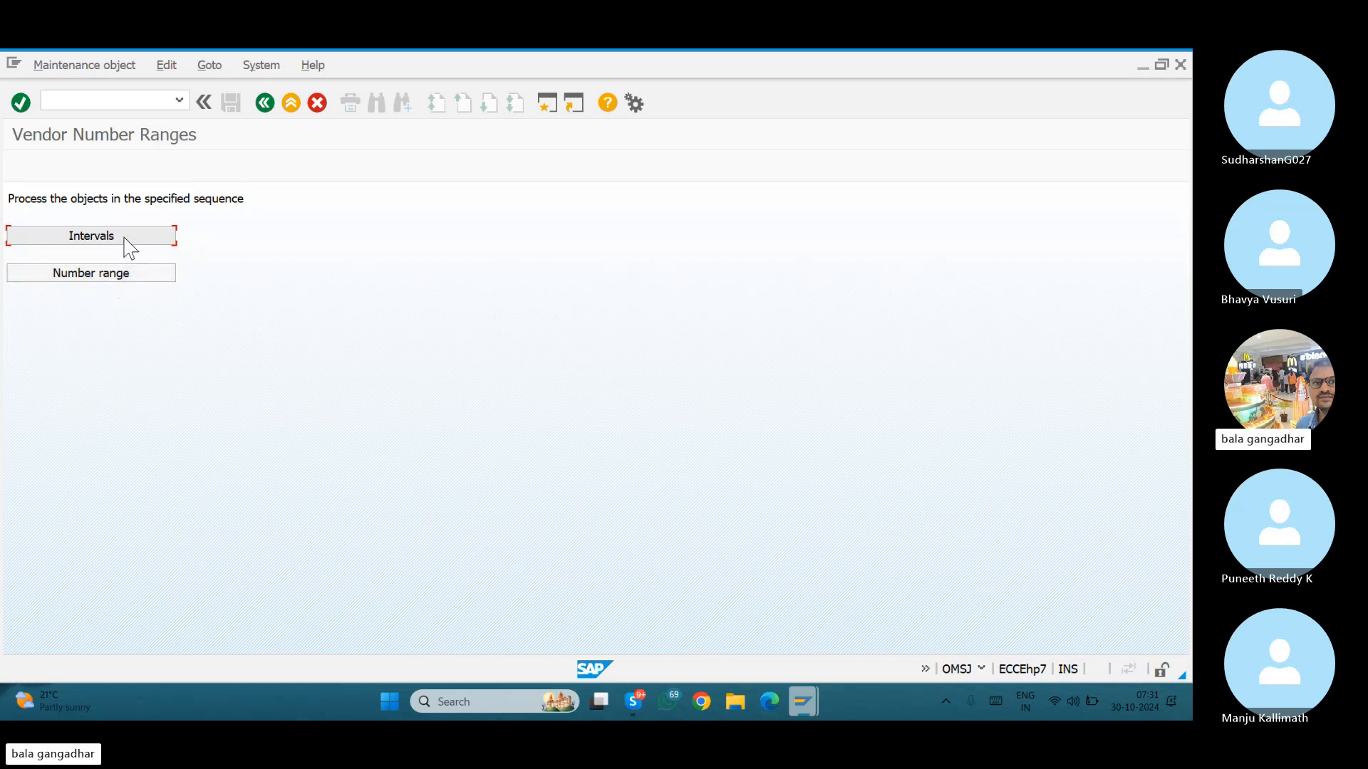
click(140, 277)
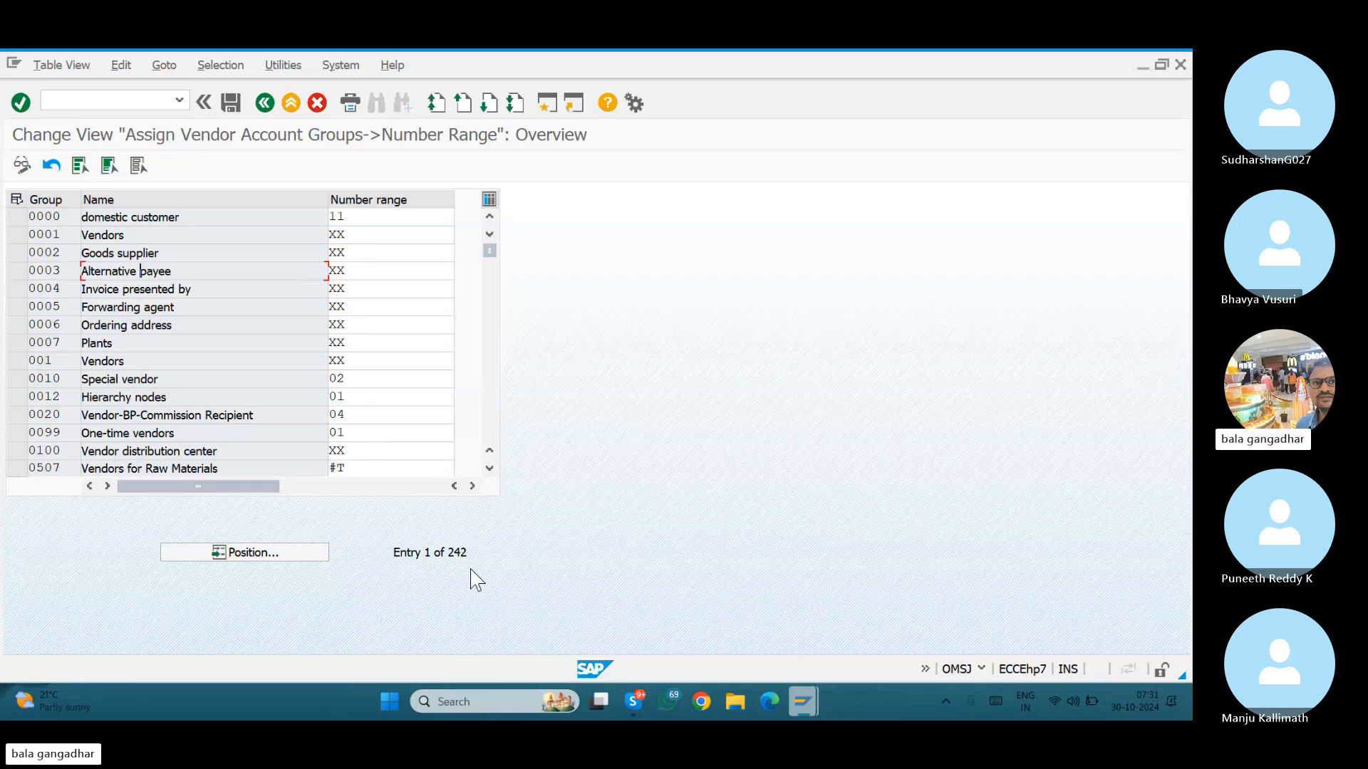
Position the assignment list at account group GMDO and select the GMDO and GMGS entries.
click(263, 557)
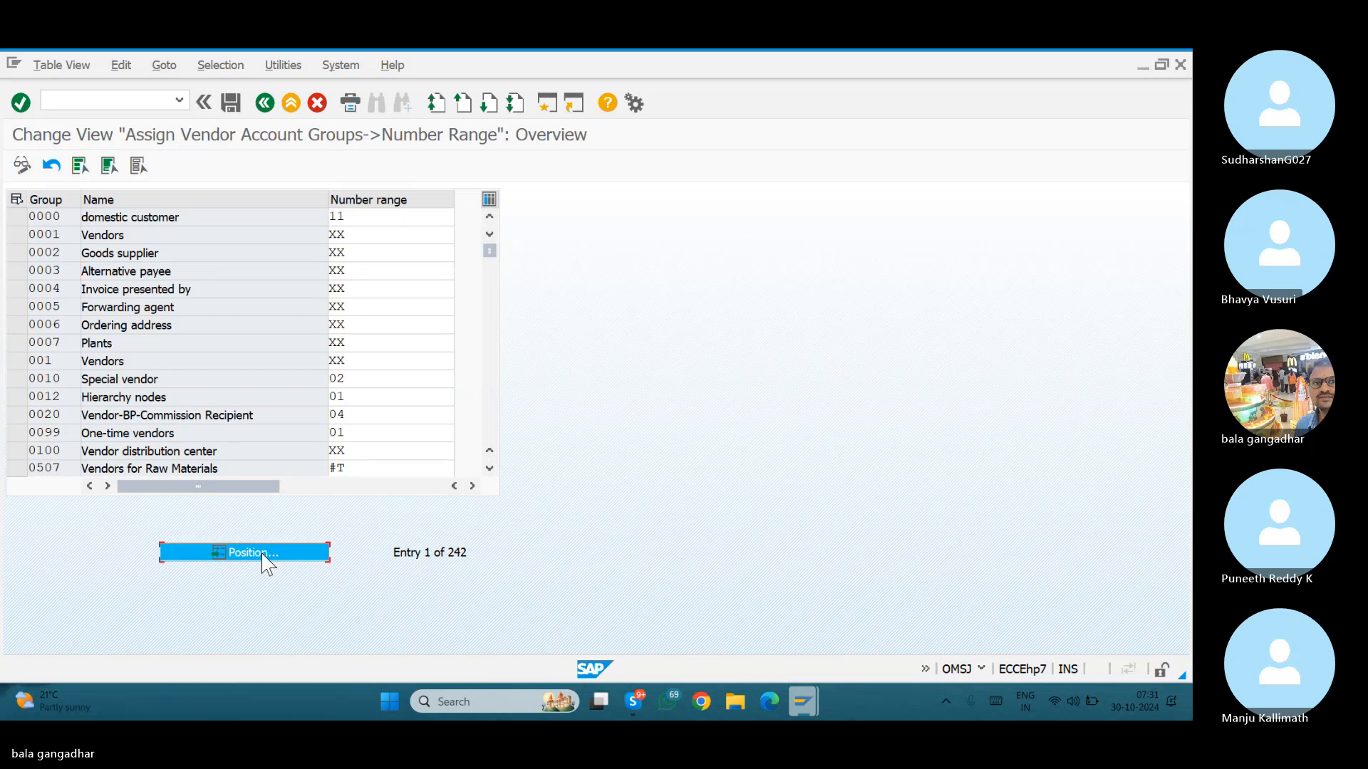
text(GMDO)
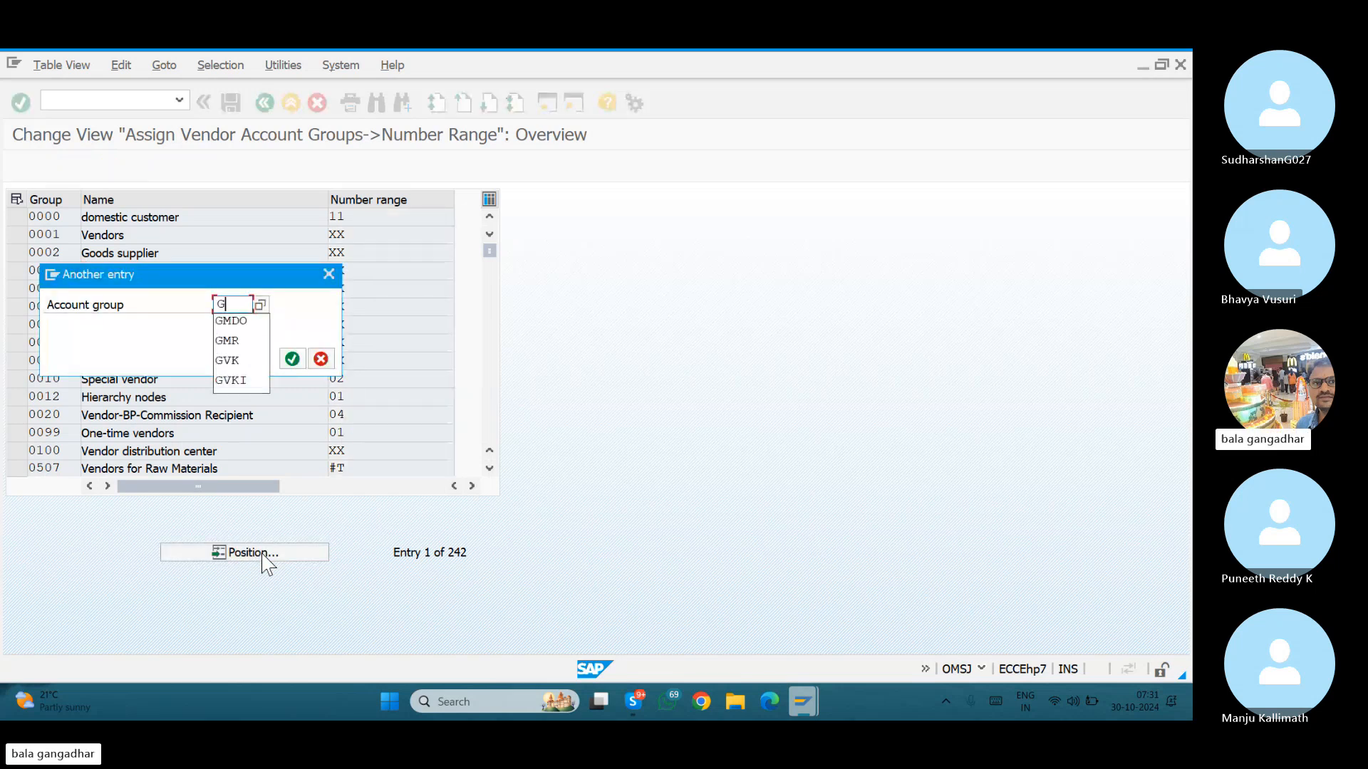
key(Return)
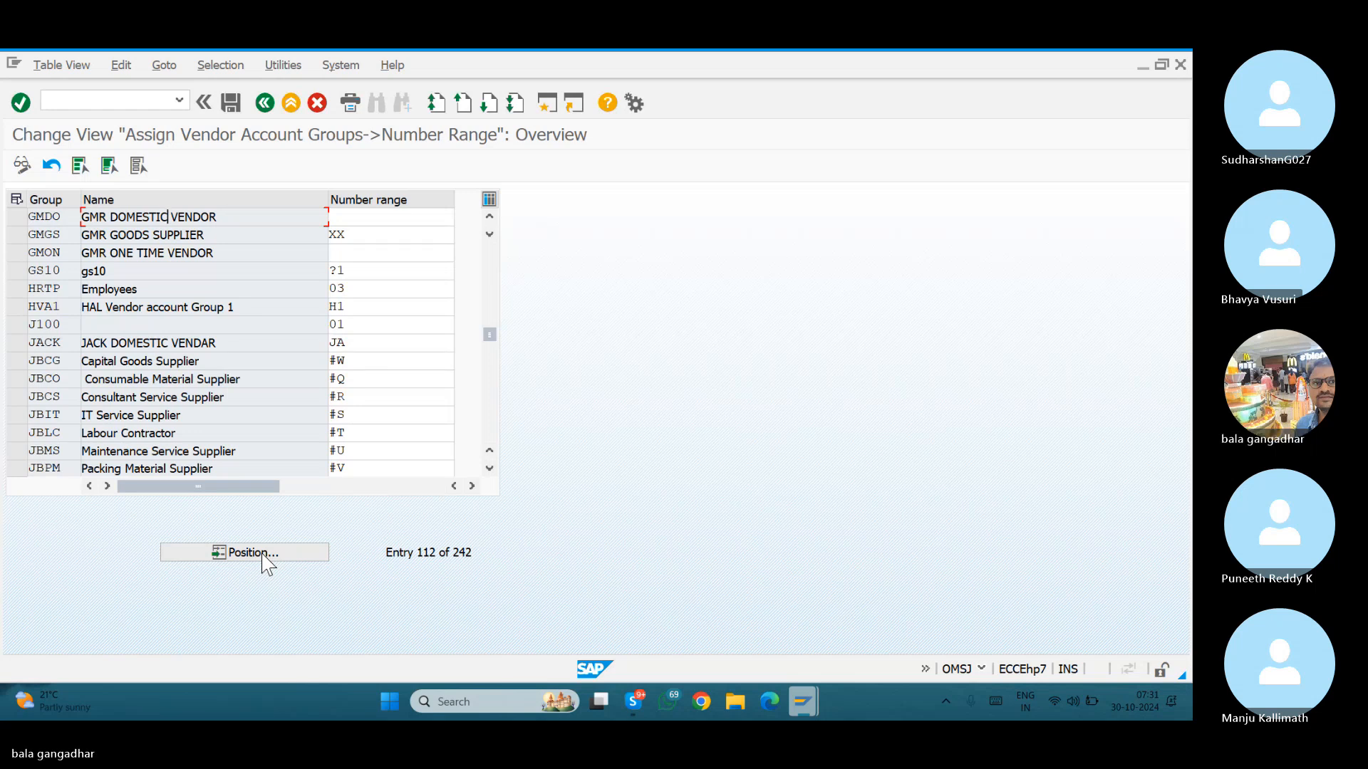
click(17, 219)
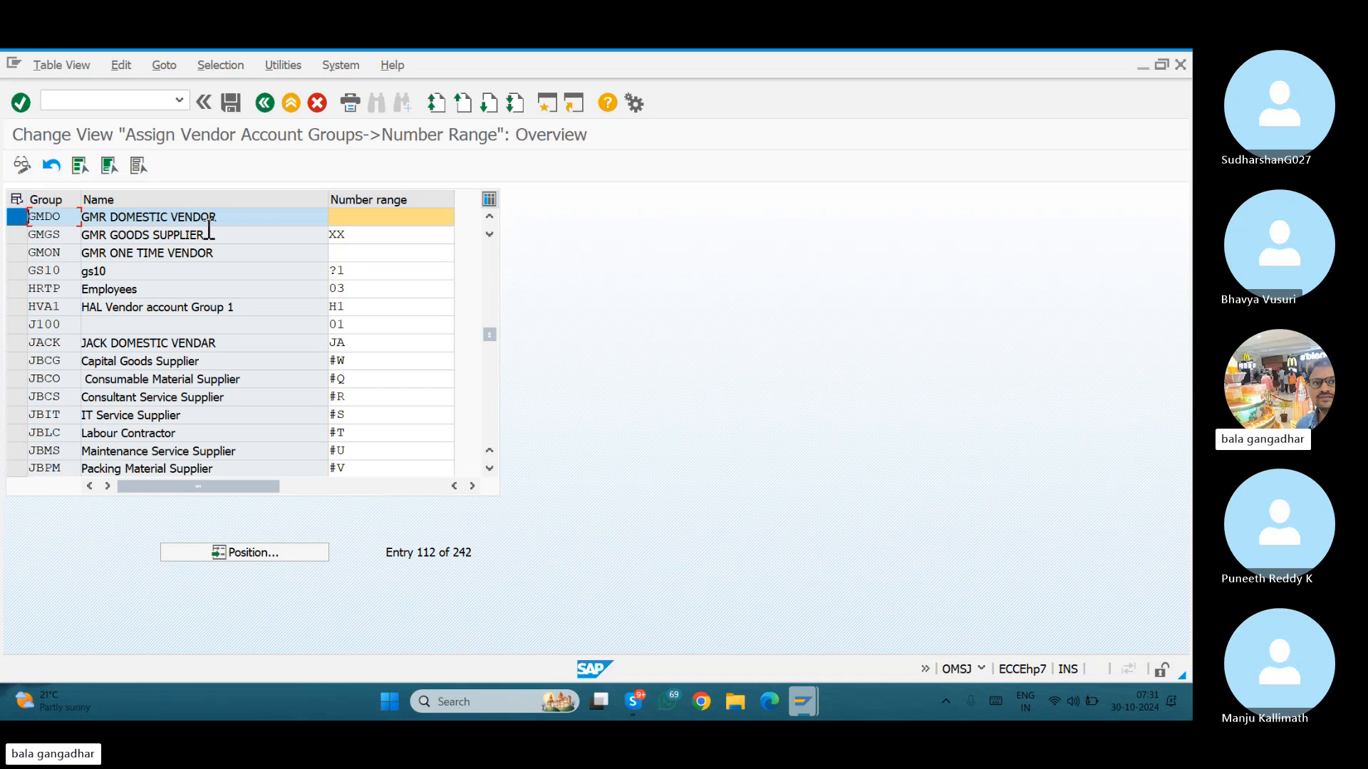
click(18, 235)
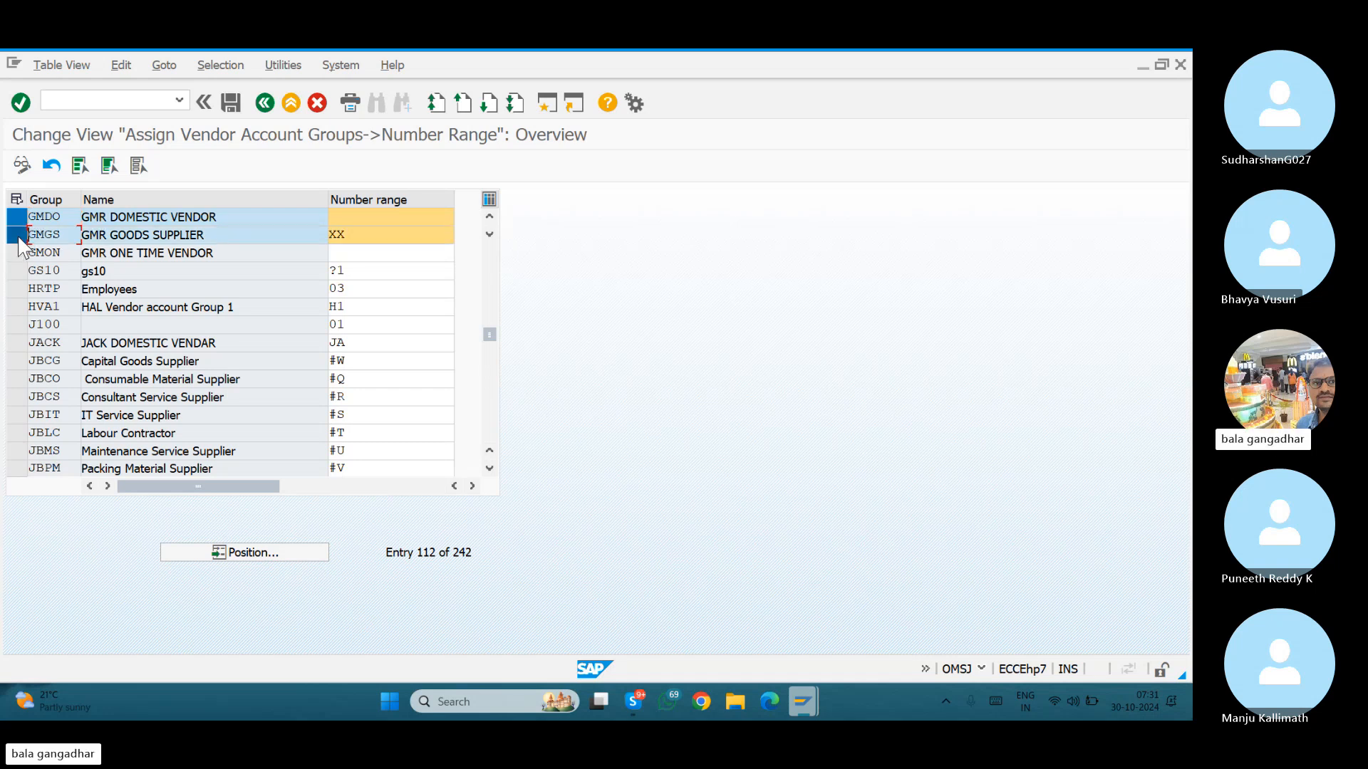
Open the number range choices for GMR GOODS SUPPLIER and examine interval XX and its external flag.
click(357, 234)
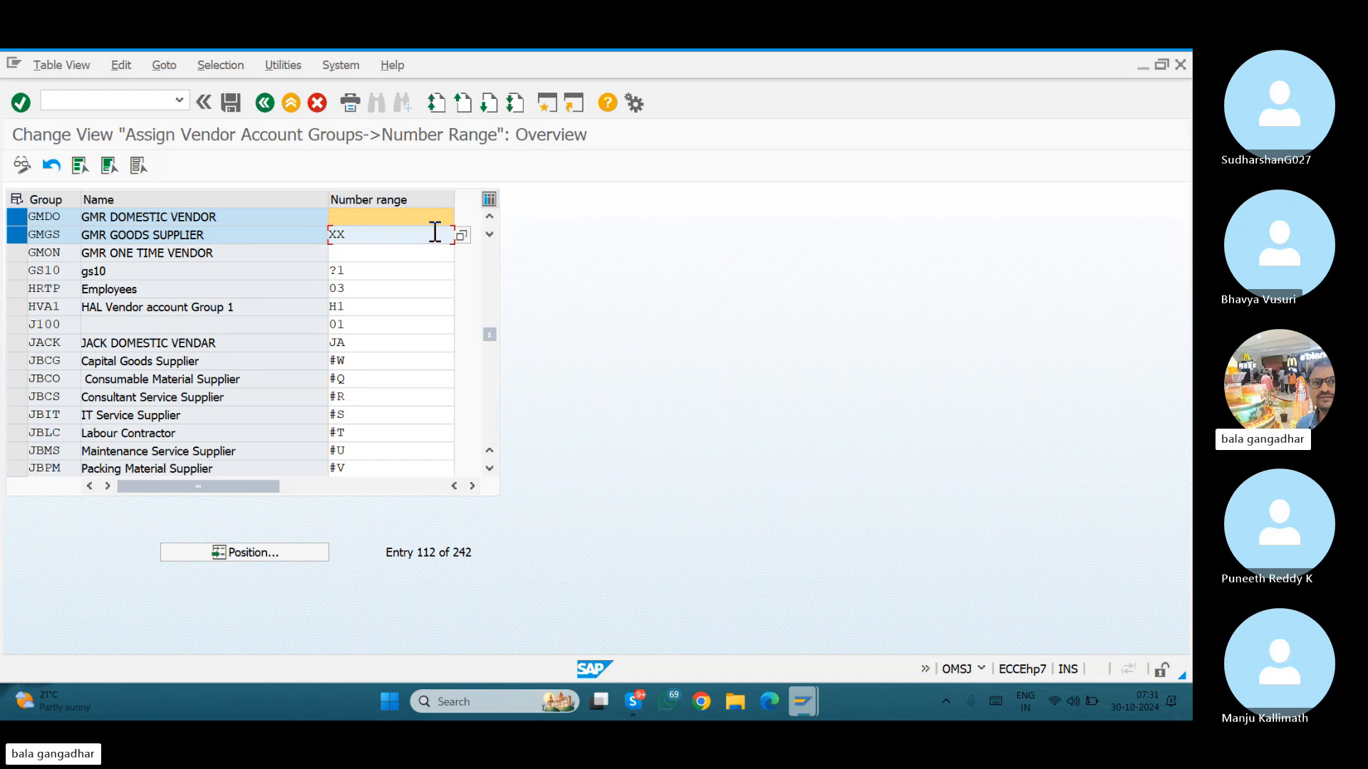
click(461, 235)
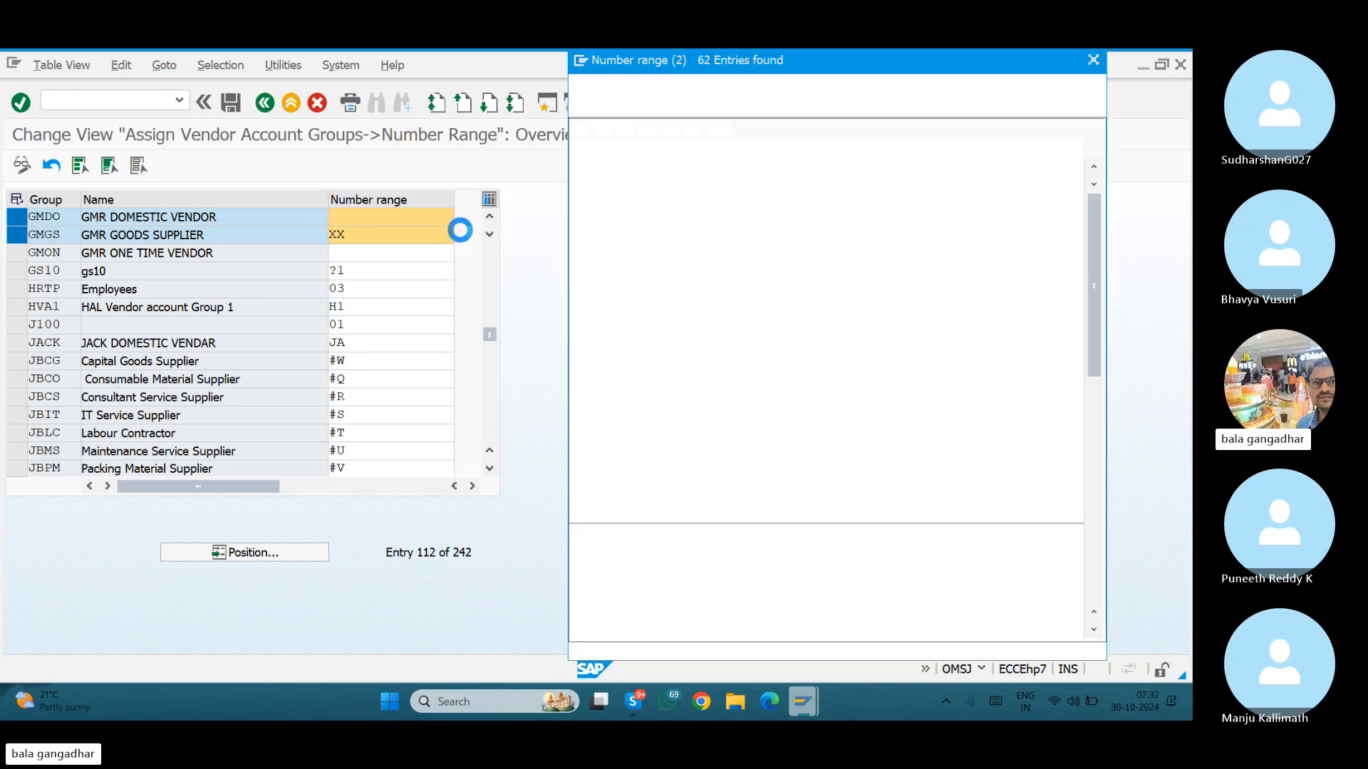
click(597, 504)
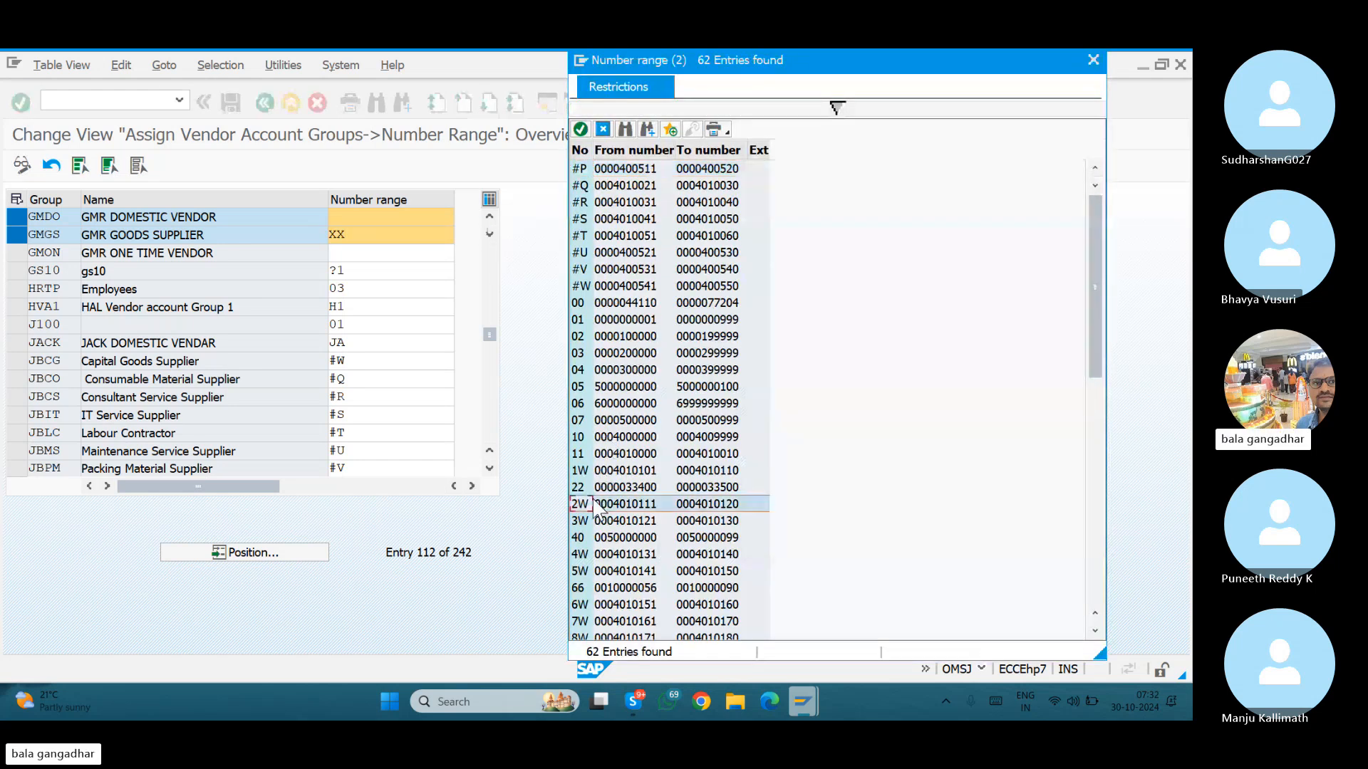
scroll(597, 506, down, 3)
scroll(597, 507, down, 2)
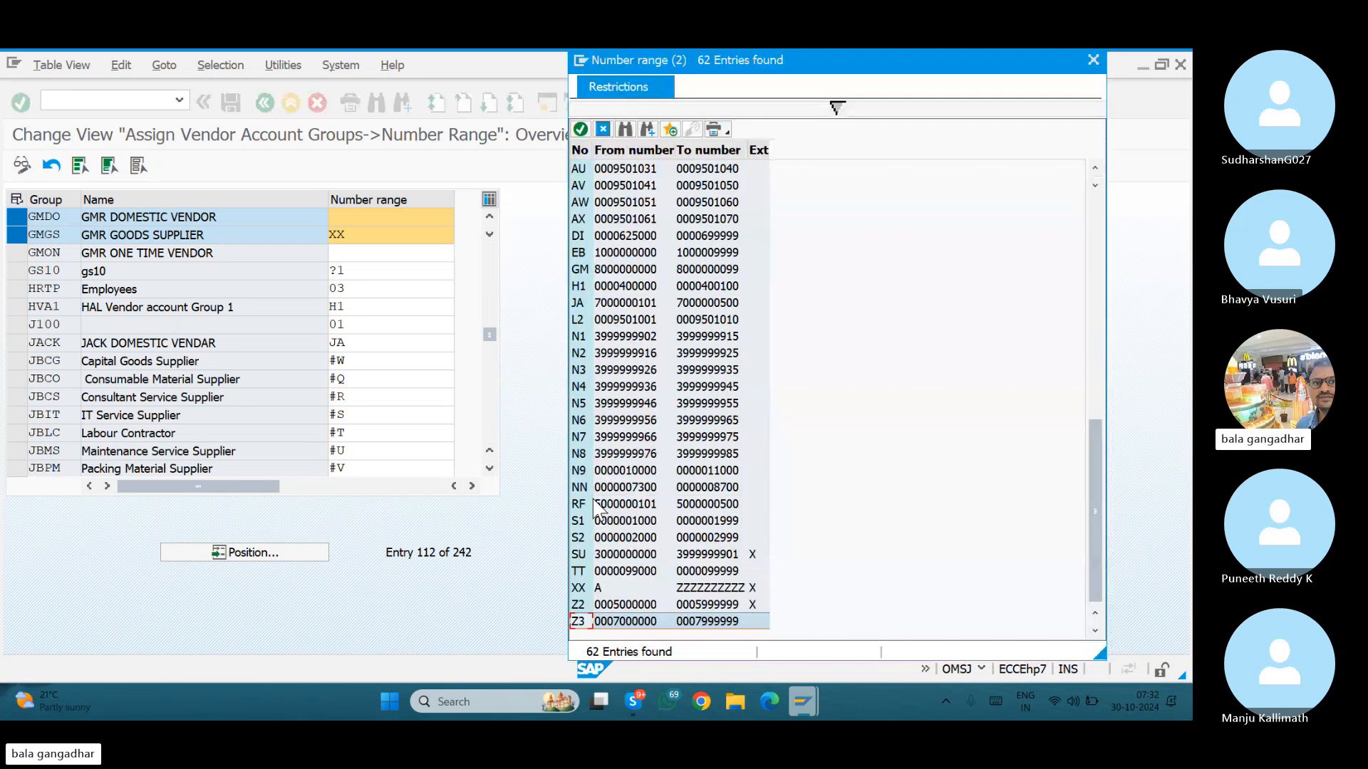
click(577, 590)
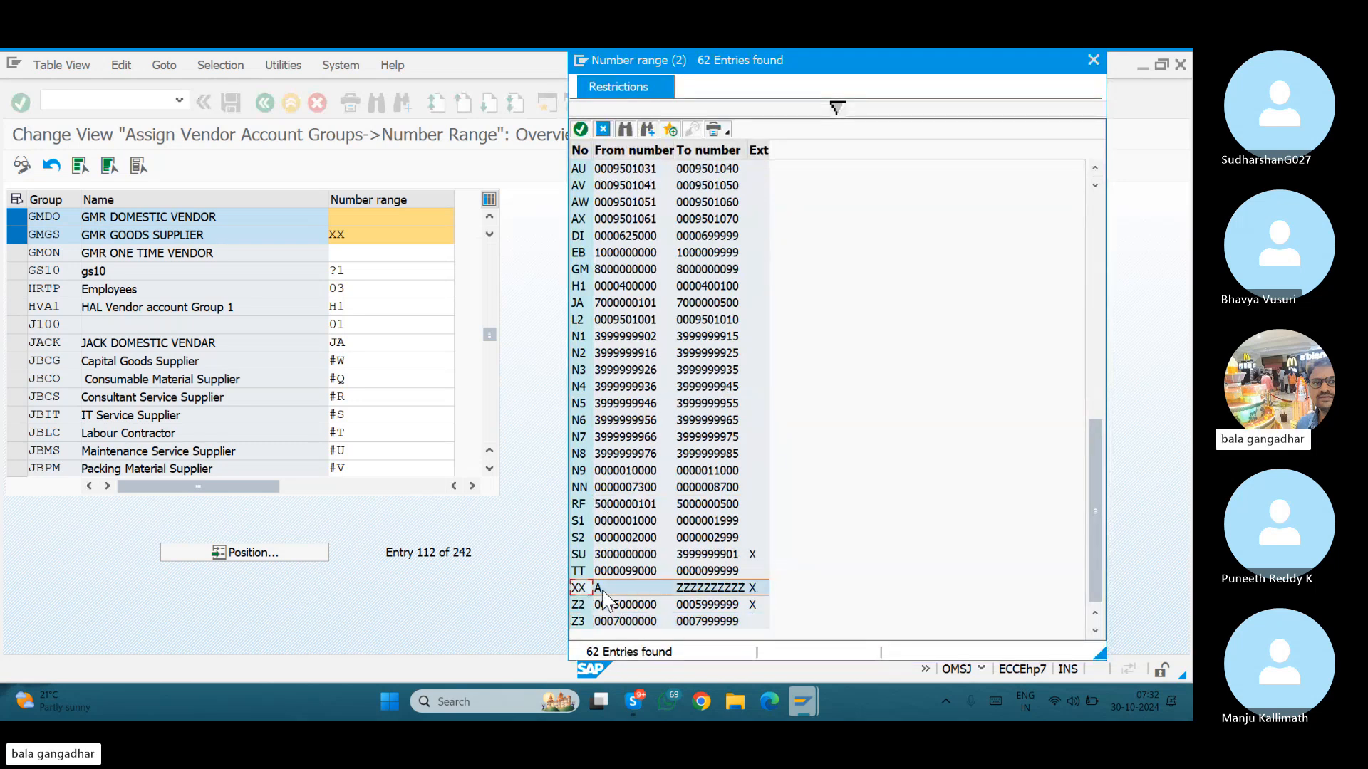
click(602, 591)
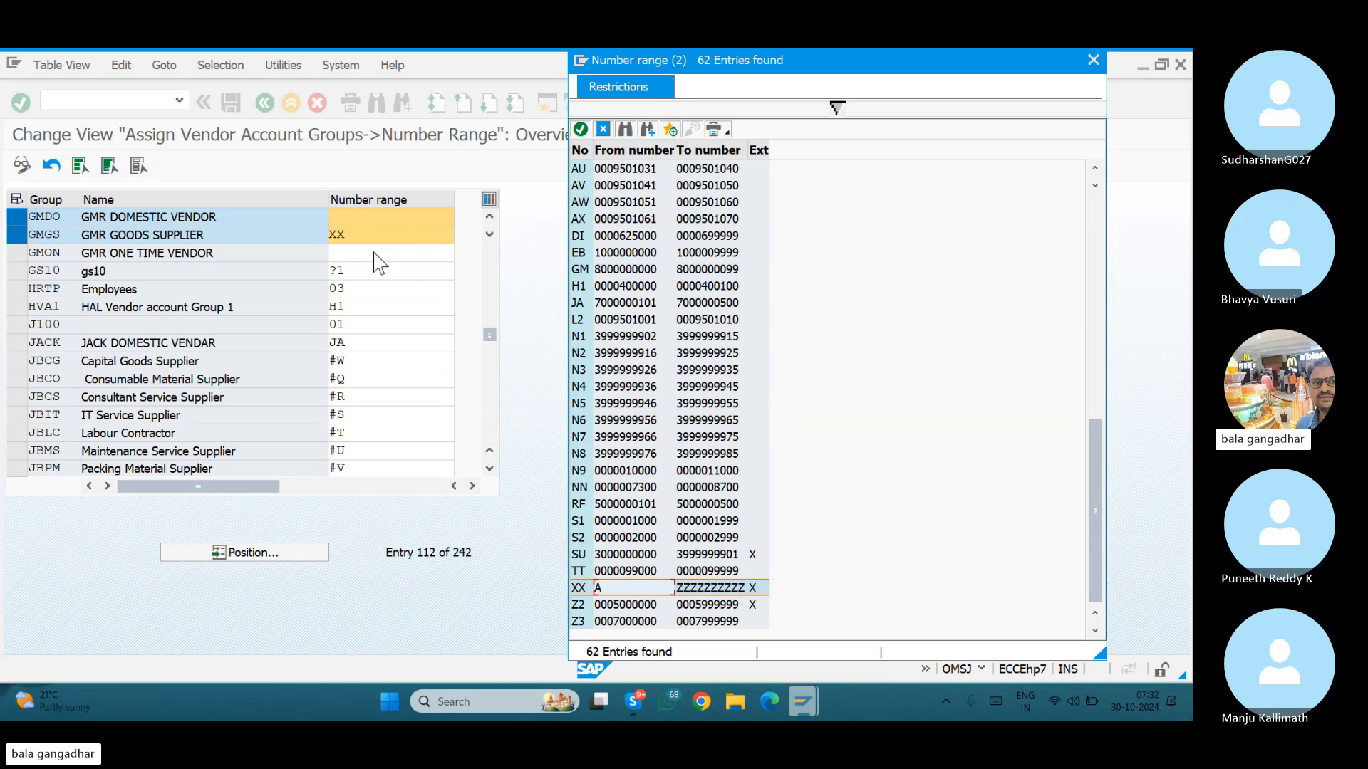
click(758, 589)
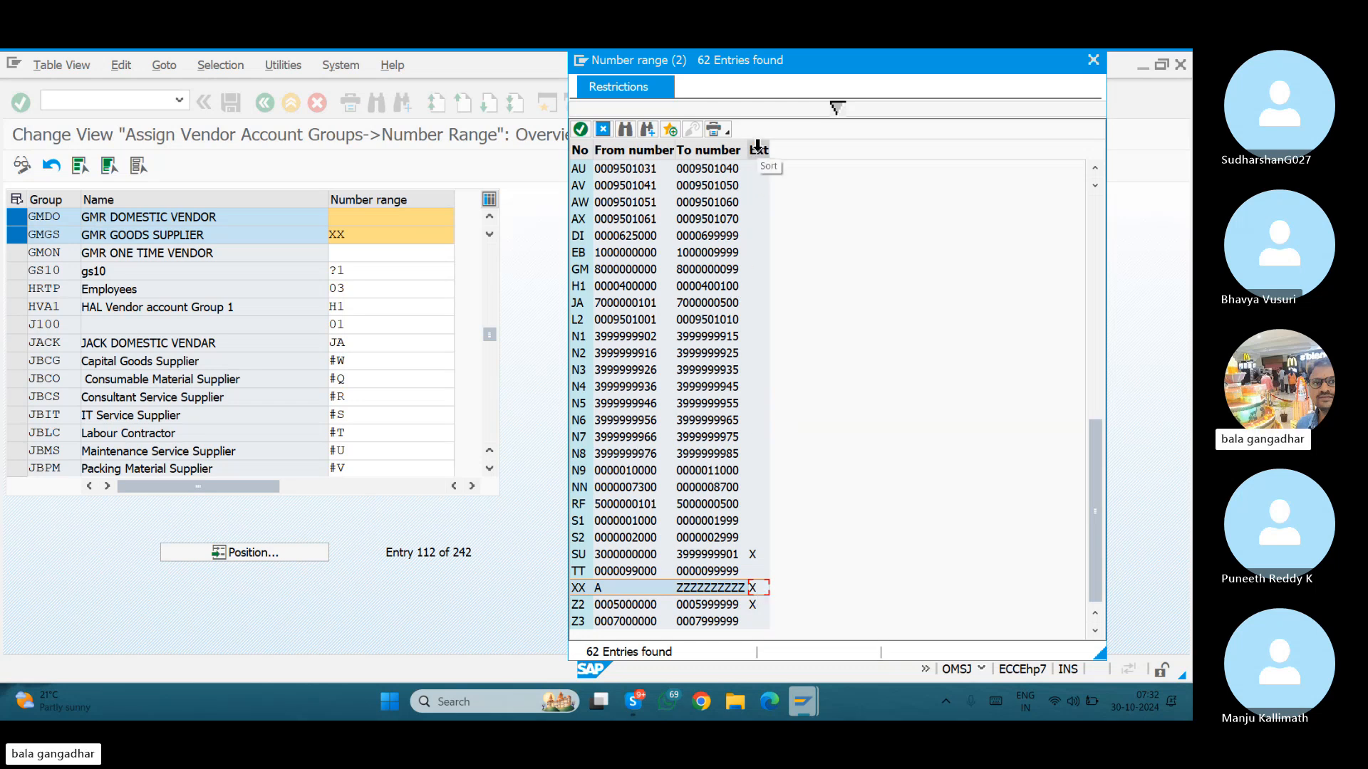
Sort the number range choices by external flag in descending order and check the flag of interval GM.
click(757, 147)
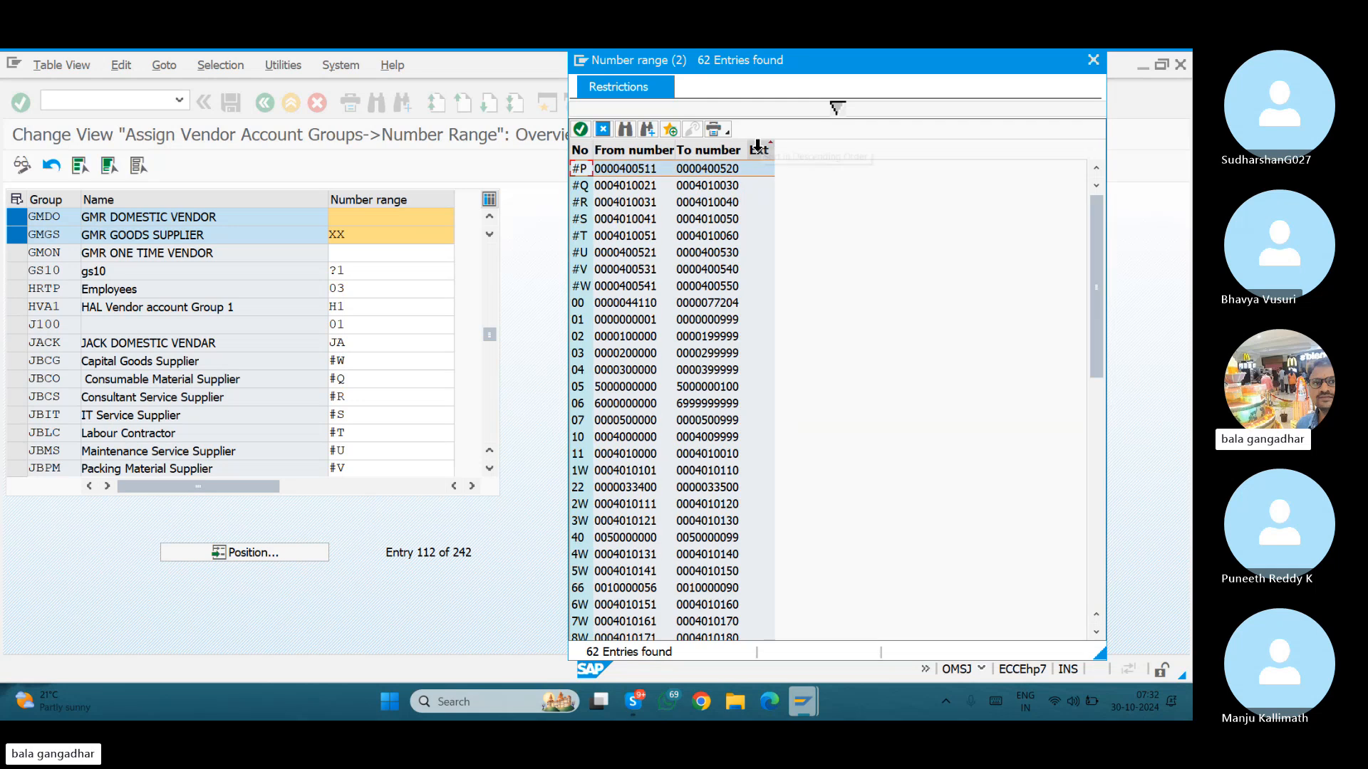
click(758, 146)
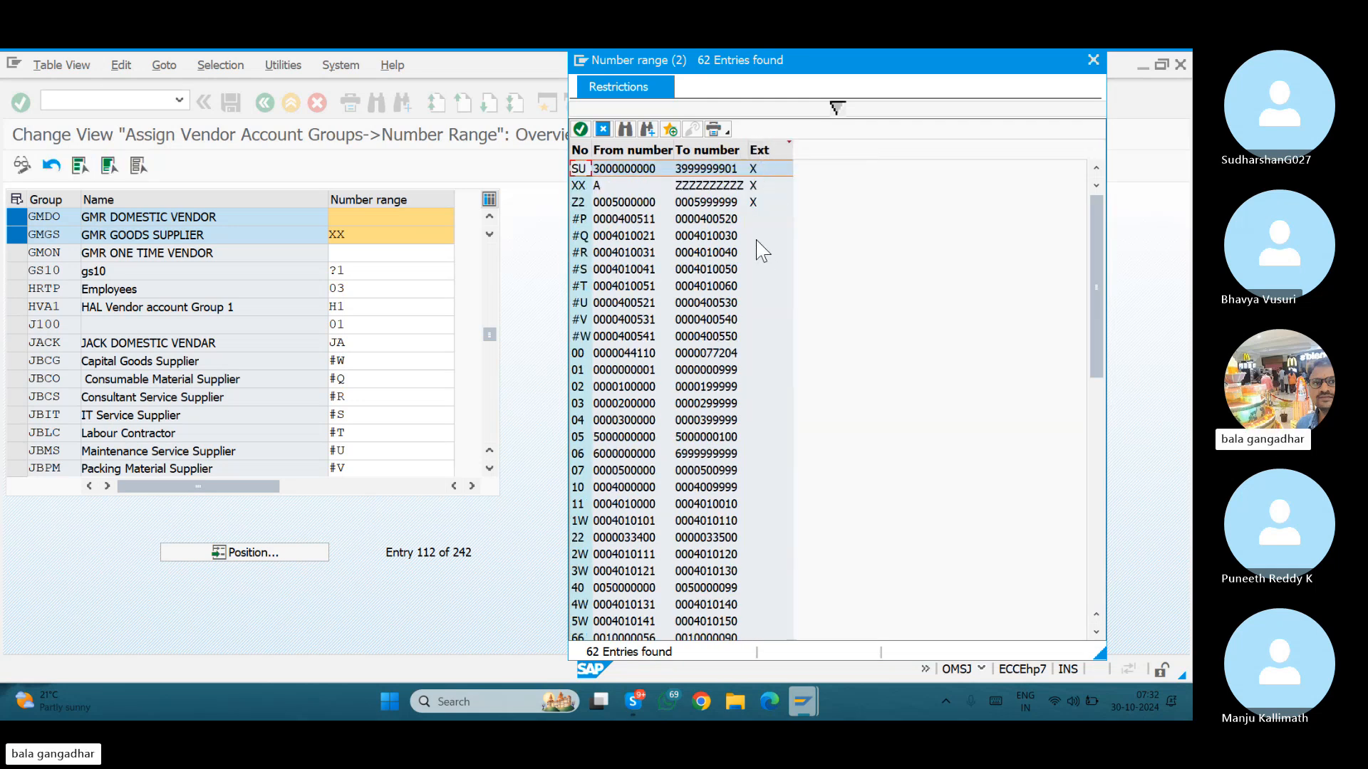
click(607, 574)
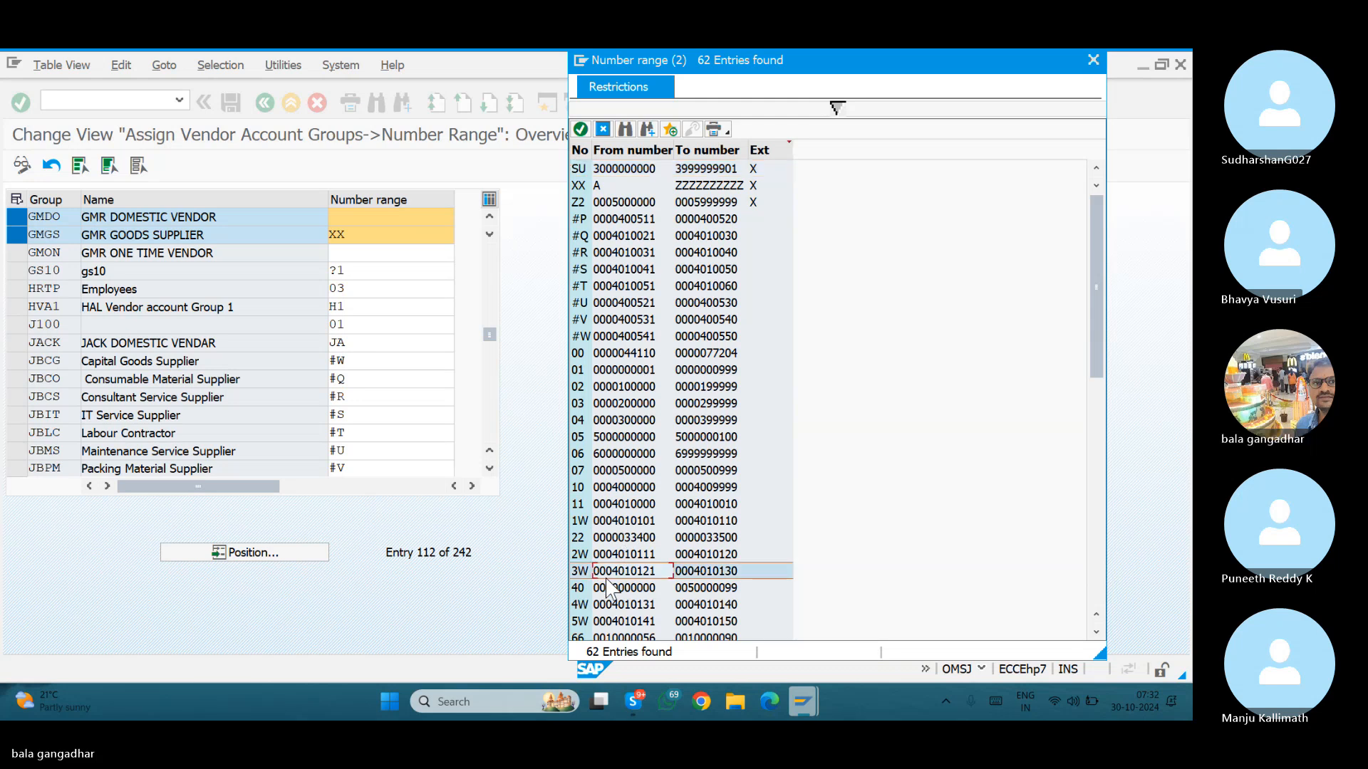
key(Page_Down)
key(Page_Down)
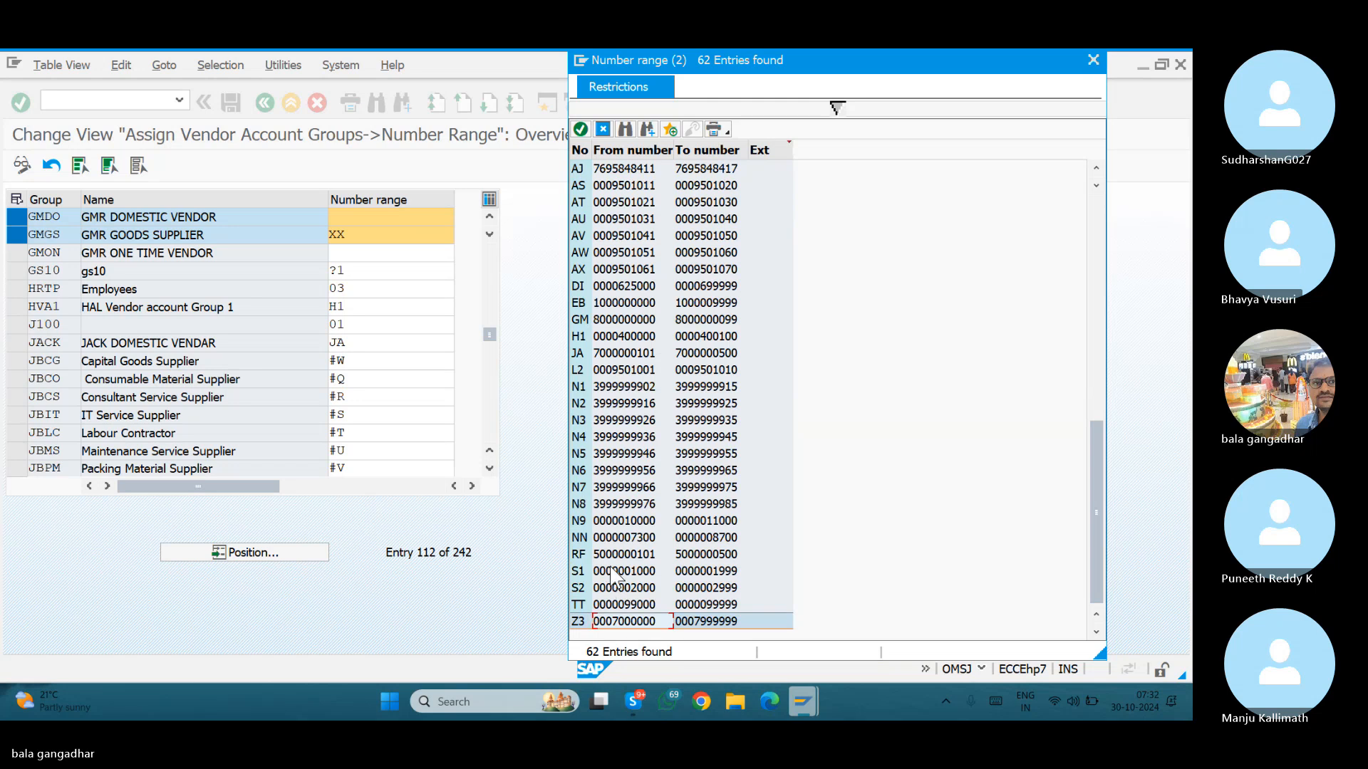
click(763, 318)
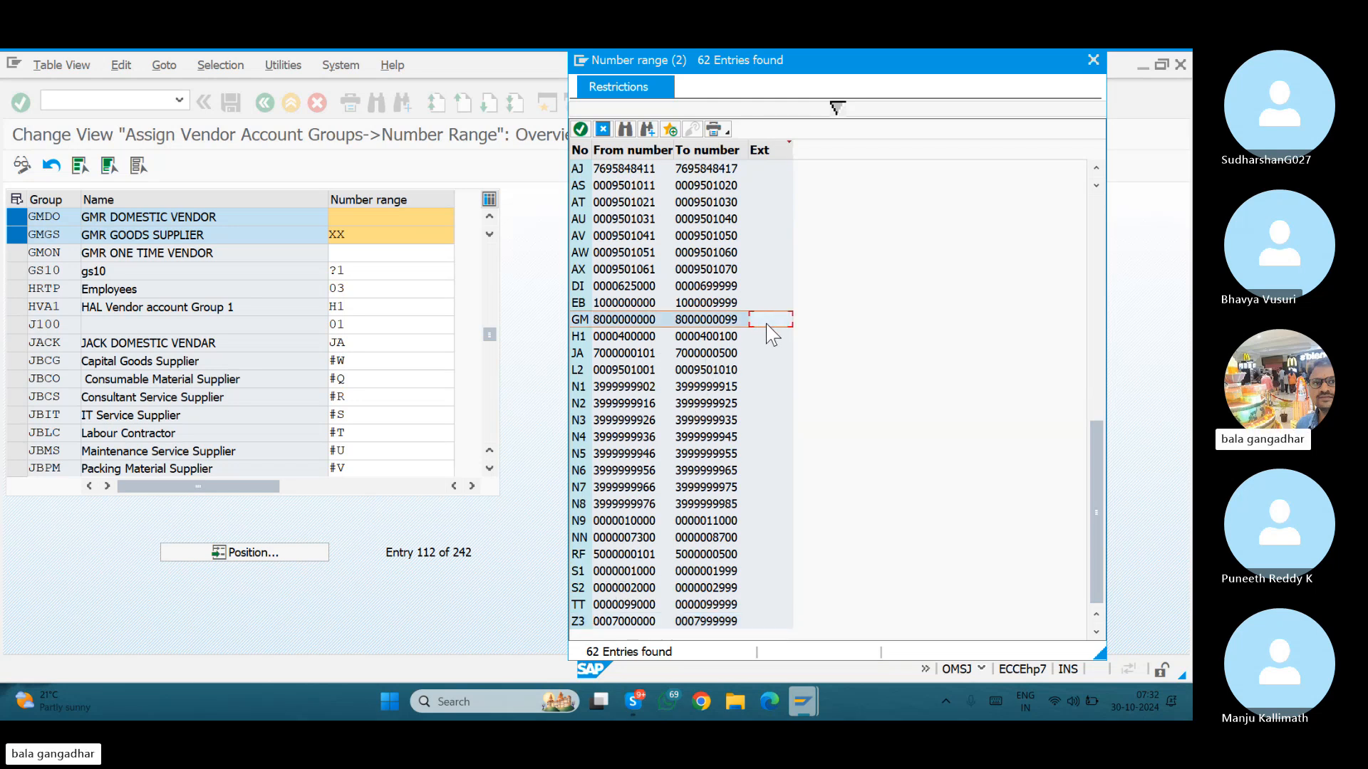
Assign number range GM to the GMR goods supplier, domestic vendor and one-time vendor account groups.
click(587, 320)
double_click(588, 321)
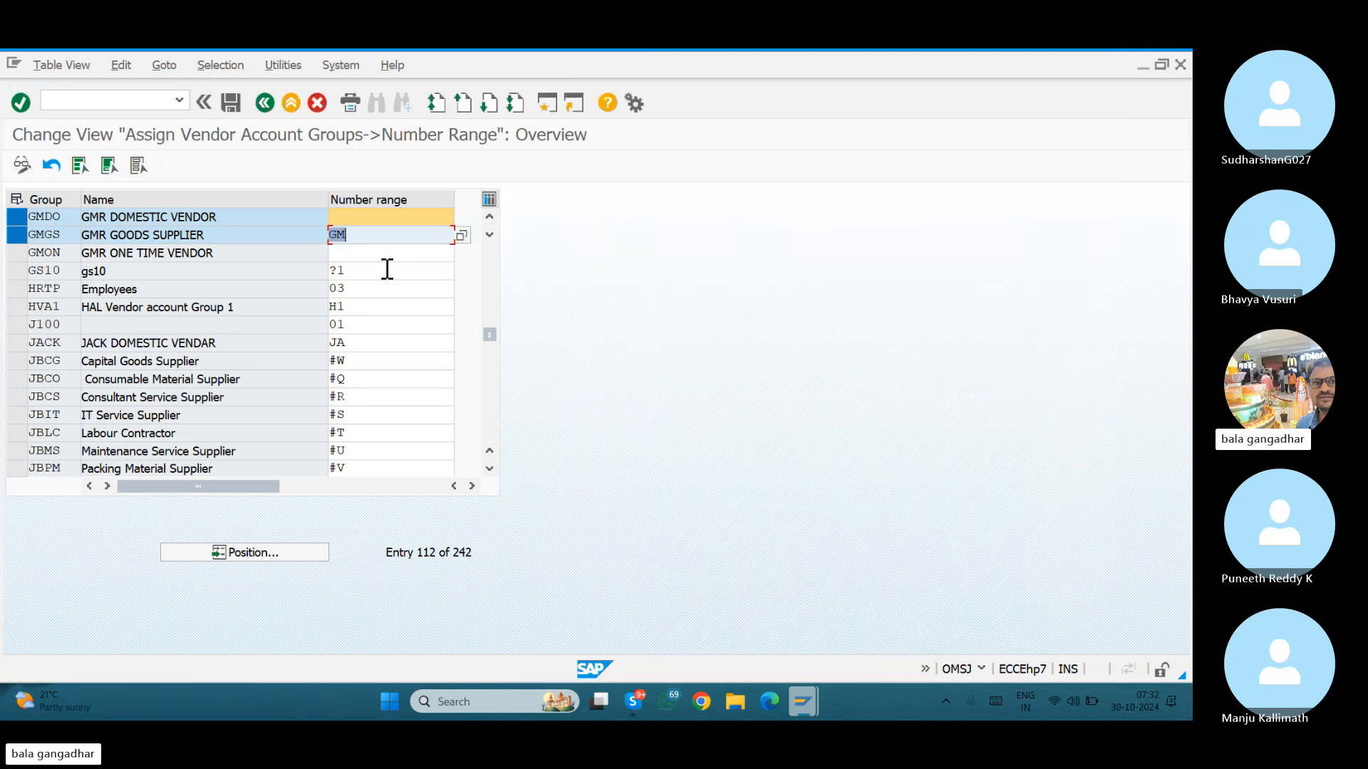
click(366, 220)
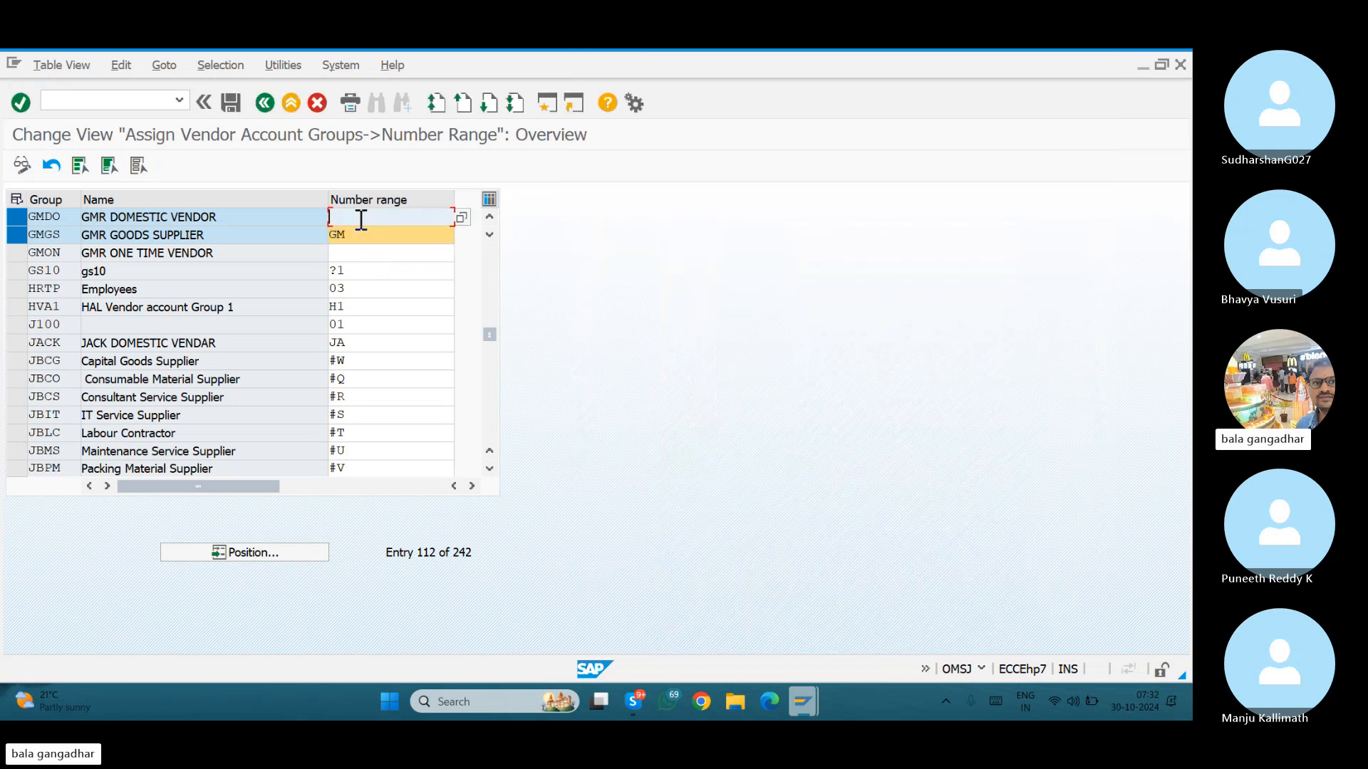
click(366, 220)
click(358, 216)
text(GM)
key(Tab)
key(Tab)
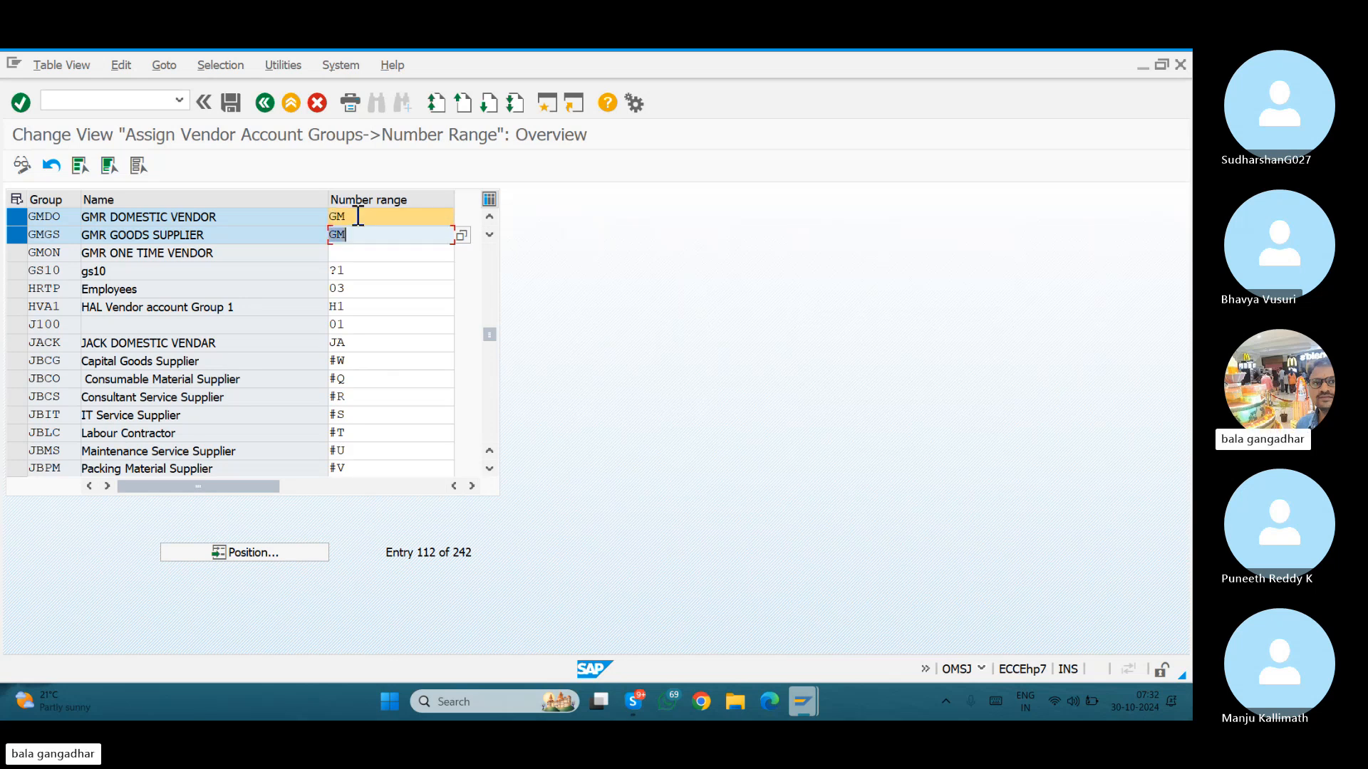
text(GM)
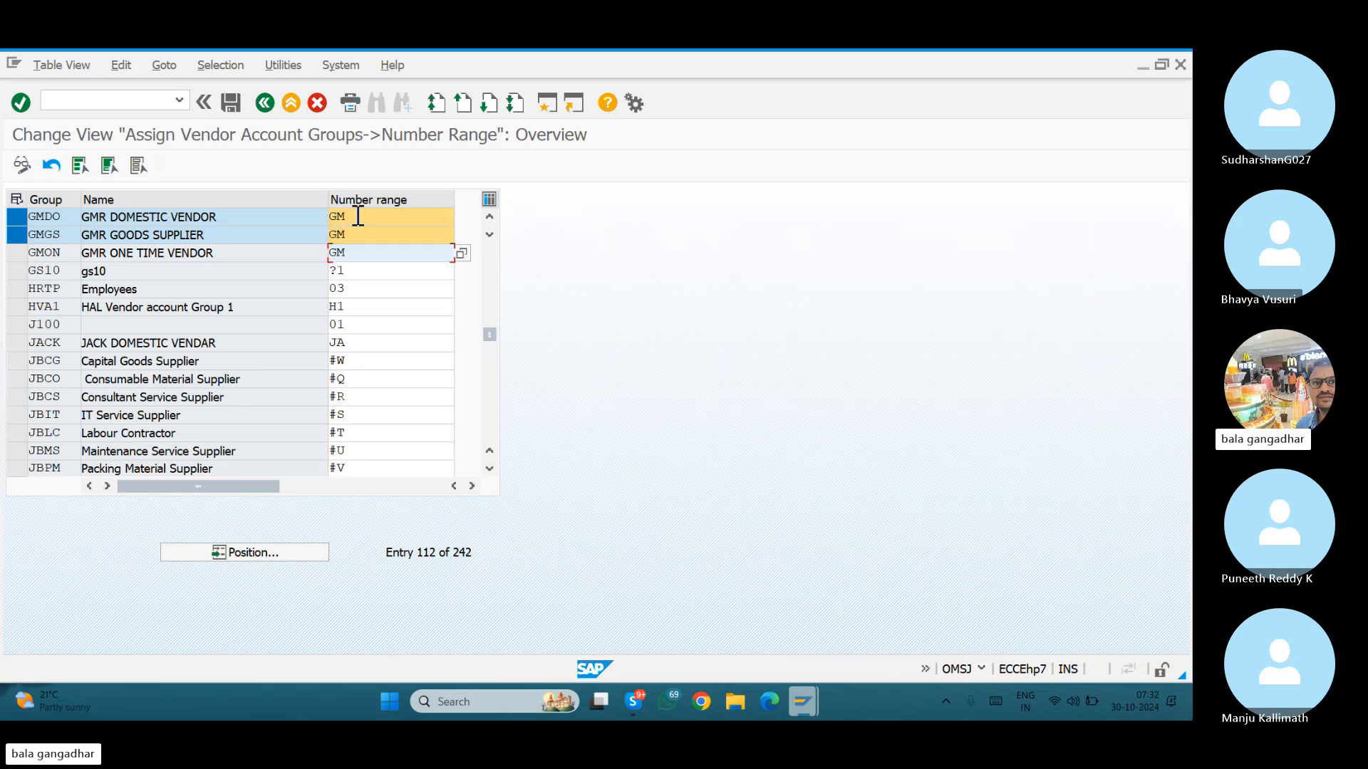
key(Return)
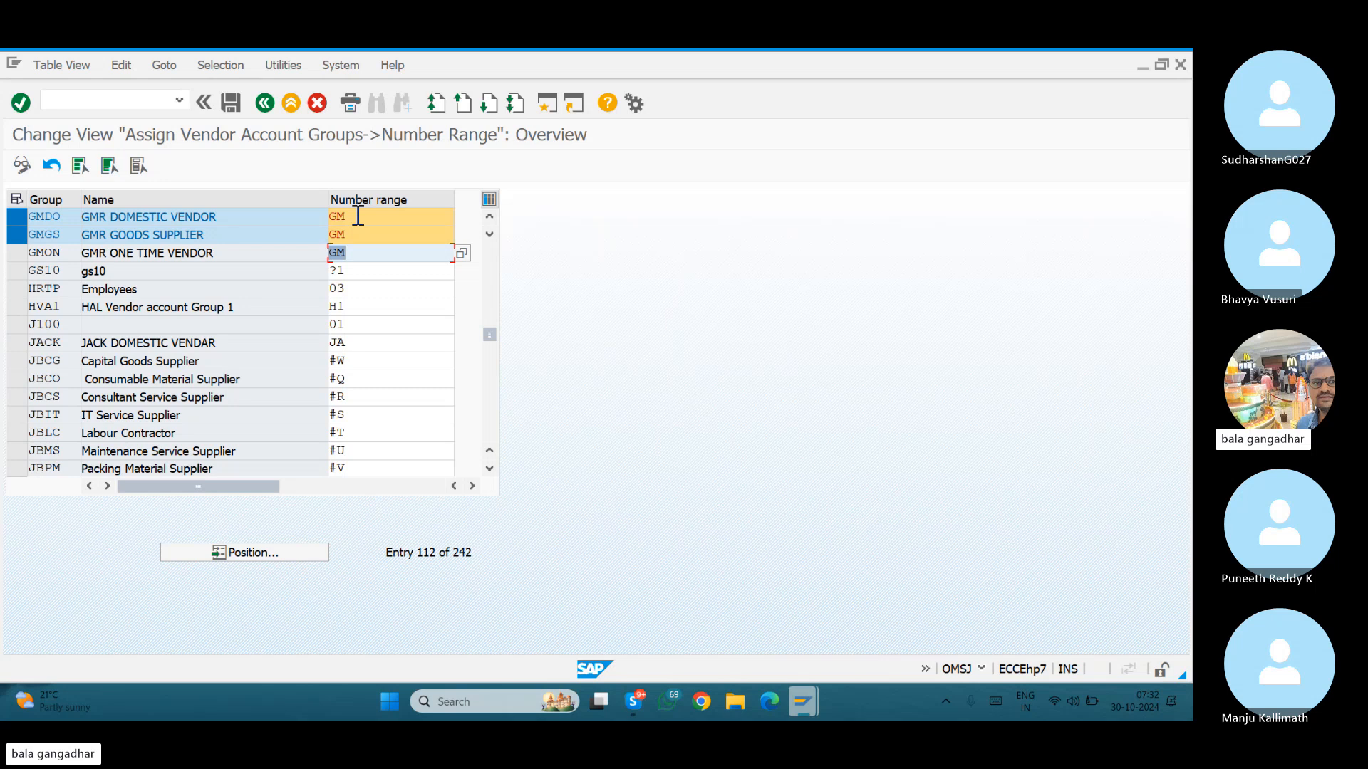
Save the number range assignments under the customizing request EH7K900805.
key(ctrl+s)
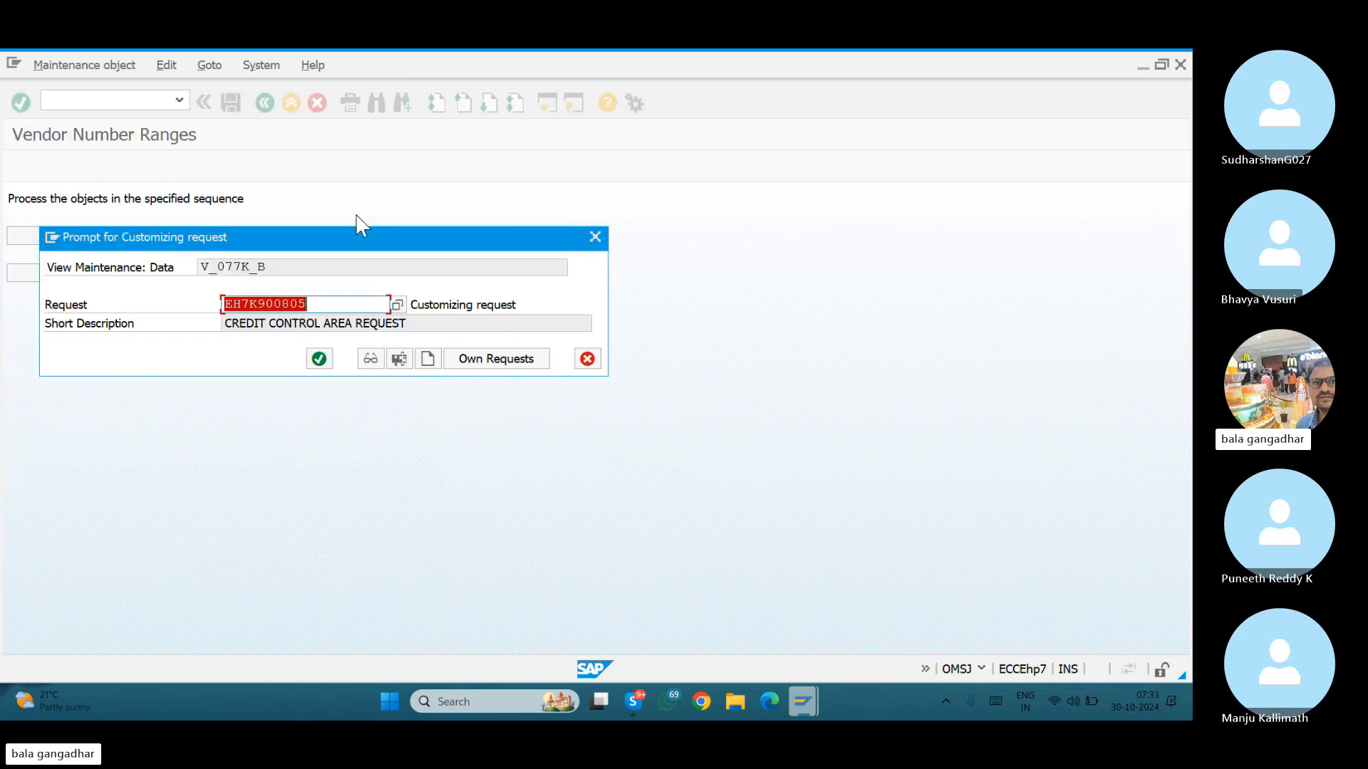
key(Return)
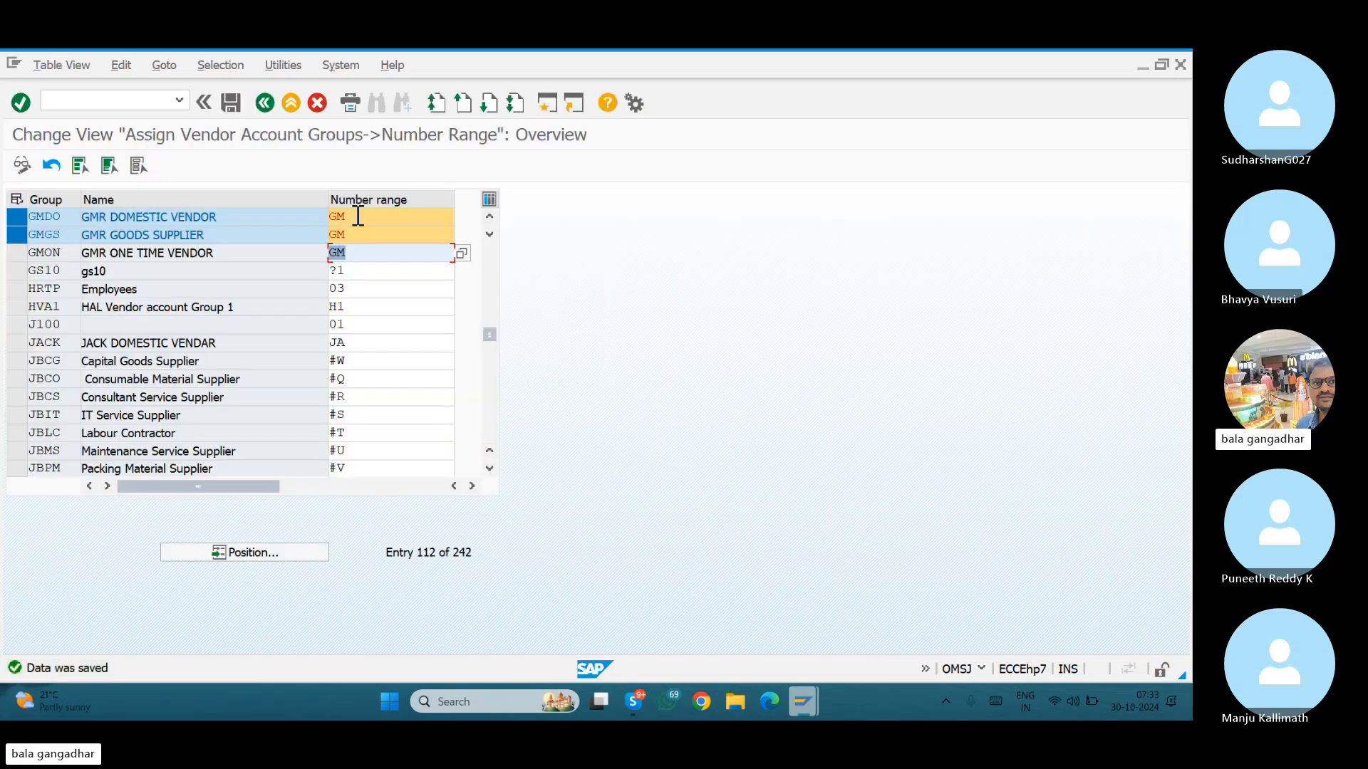
click(247, 222)
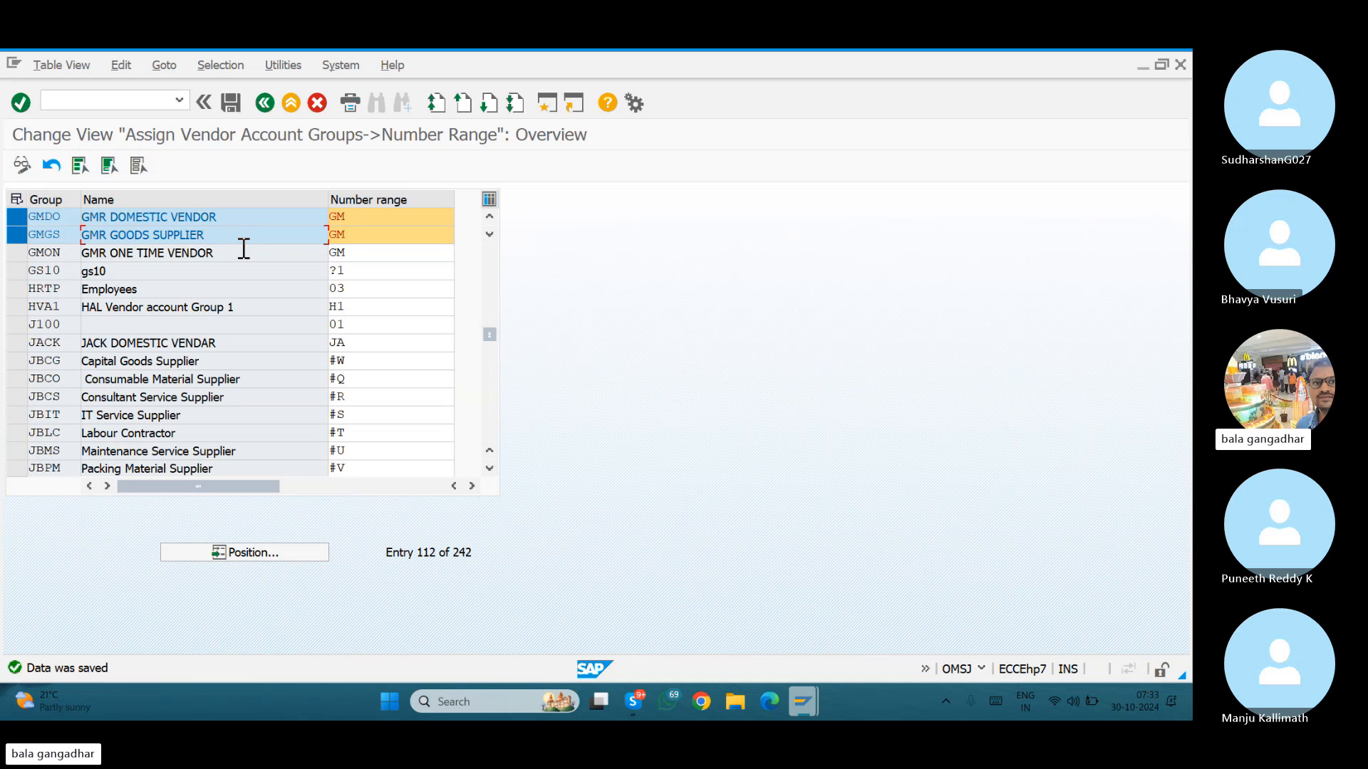
click(243, 248)
click(236, 104)
Switch to the Create Vendor accounting session, abandon the unfinished vendor entry and restart vendor creation with transaction XK01.
key(alt+Tab)
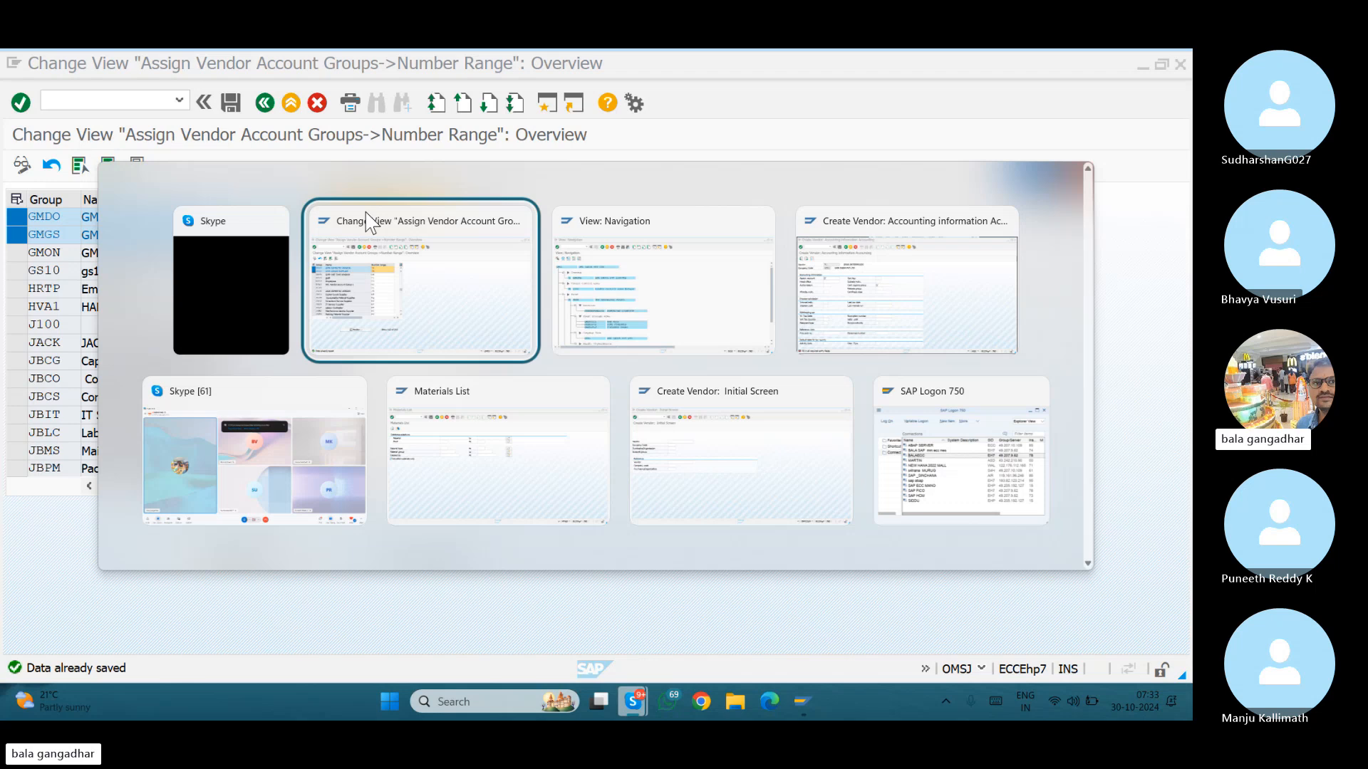
key(alt+Tab)
key(alt+Tab)
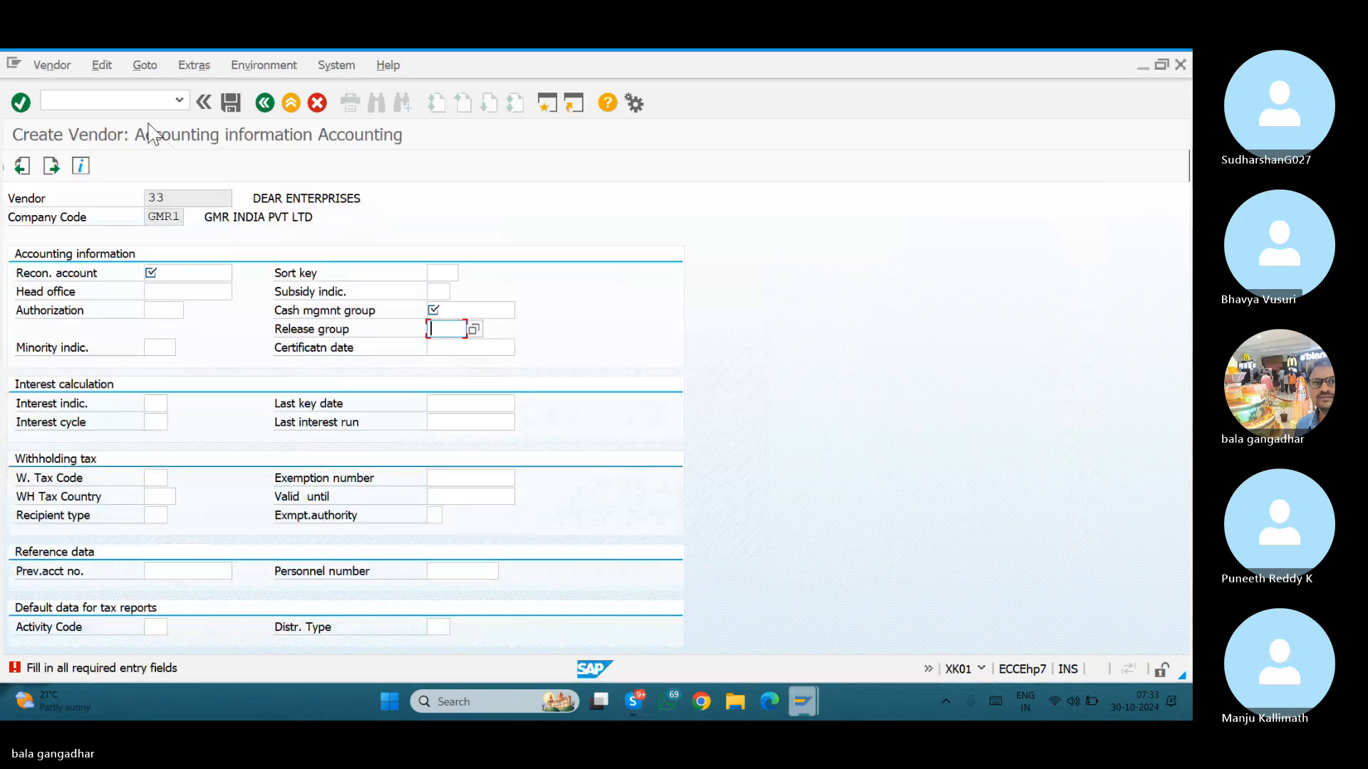
click(132, 100)
text(/N)
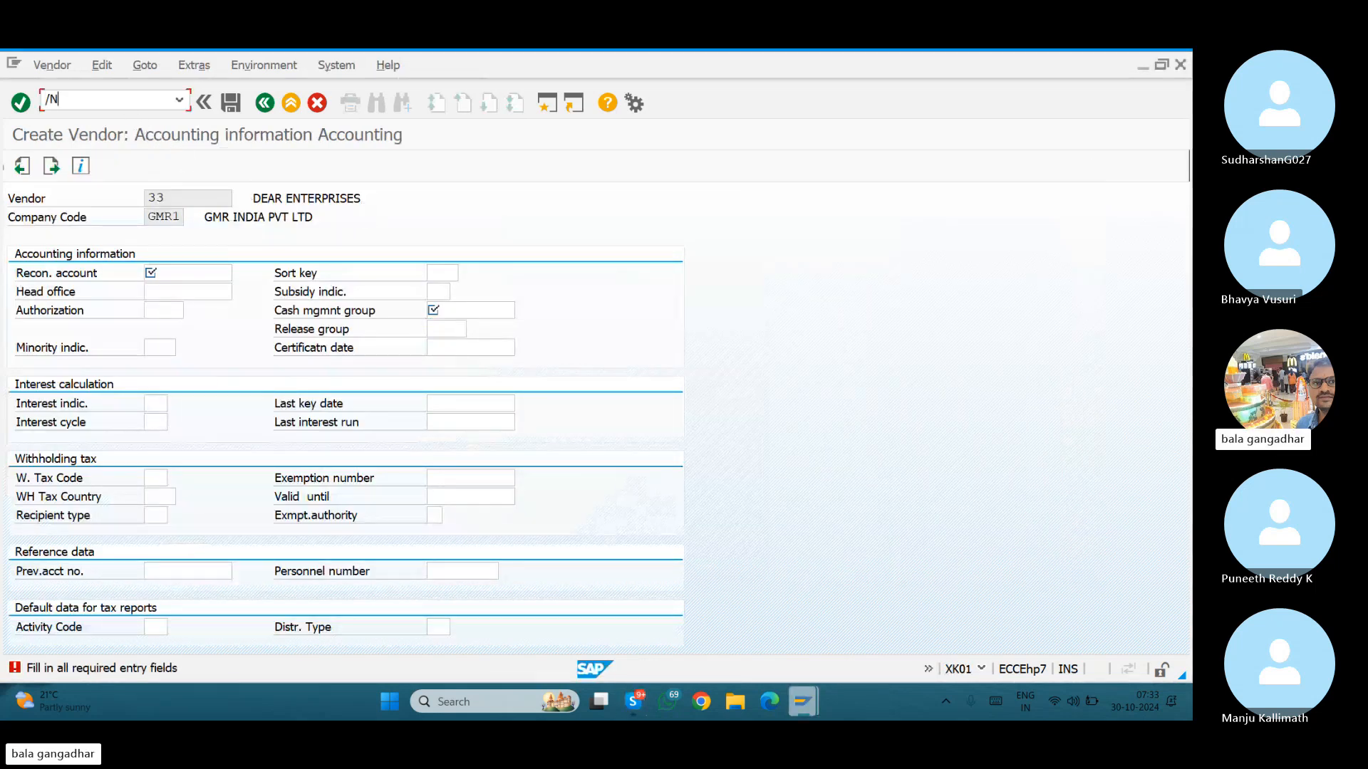
key(Return)
text(OBB8)
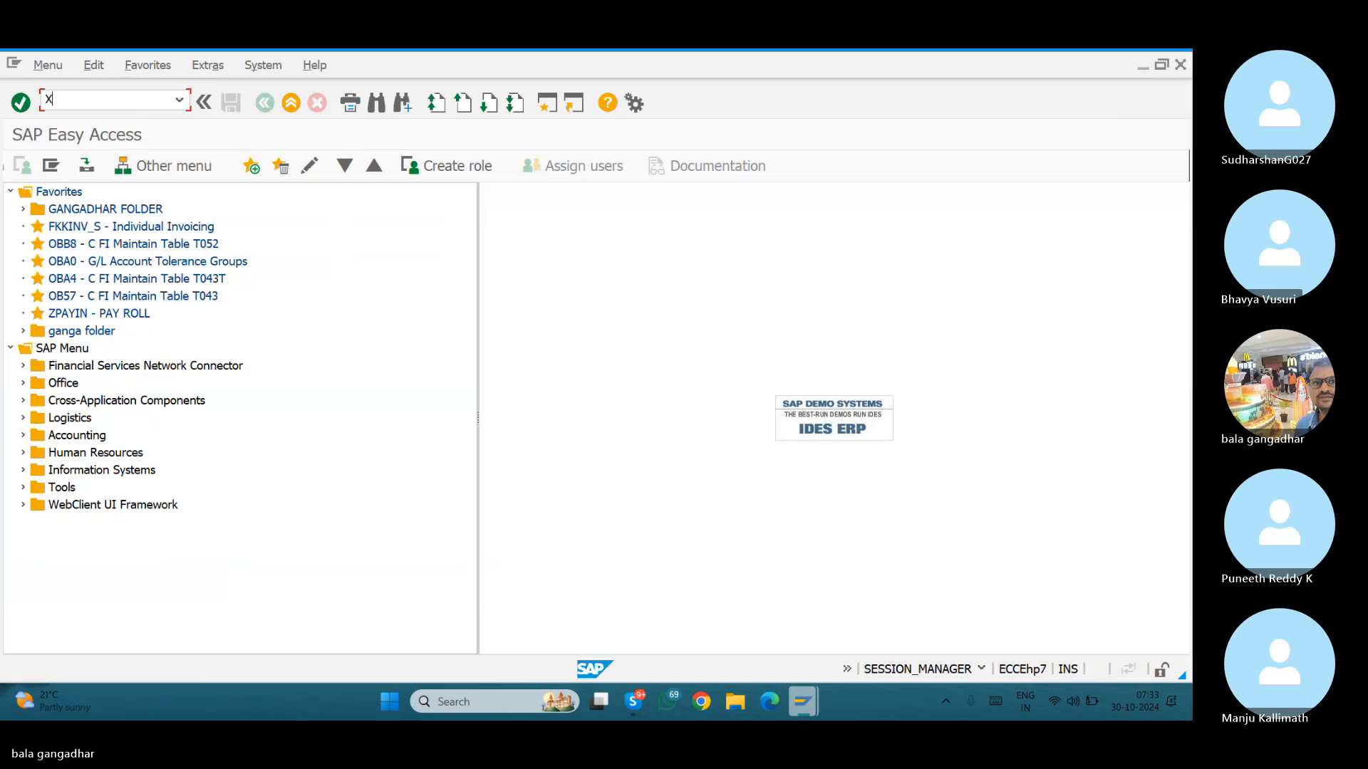
key(Return)
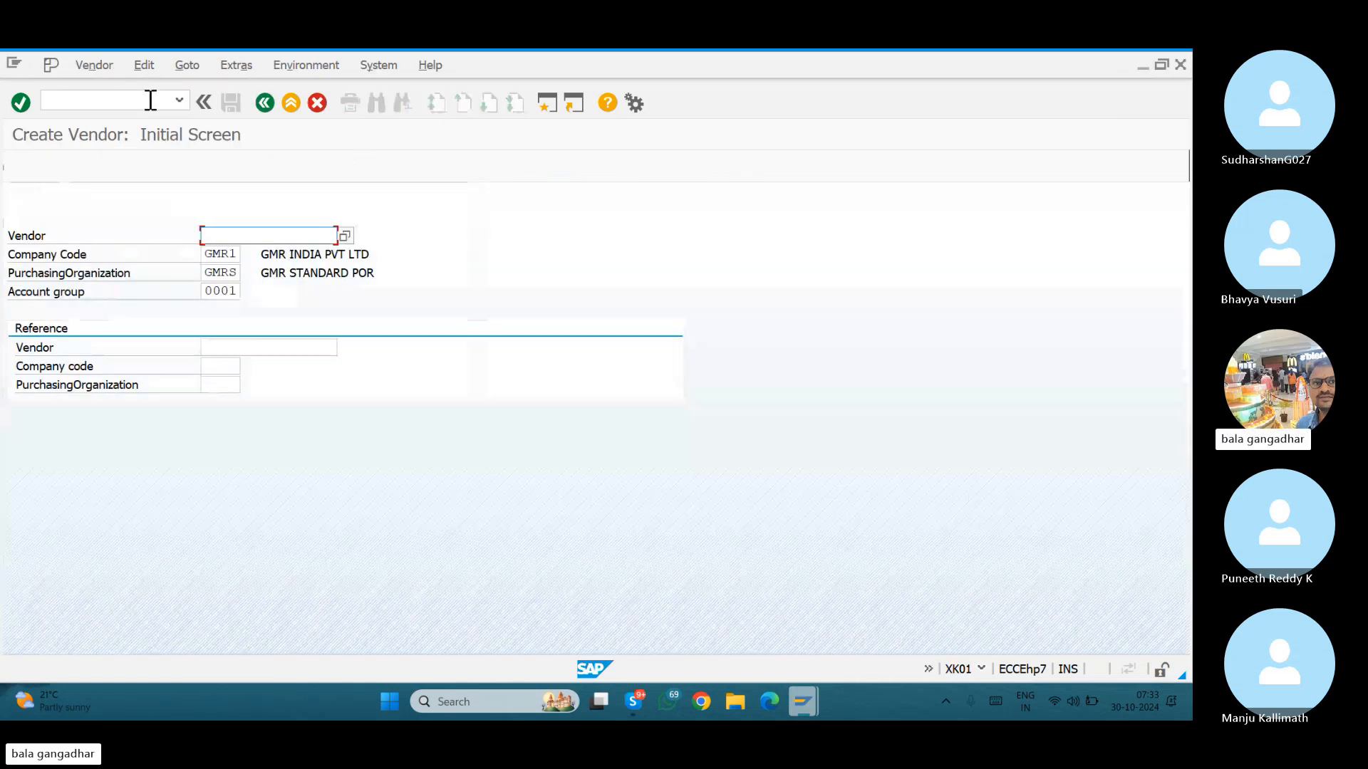
Clear the account group 0001 on the initial vendor creation screen.
click(238, 290)
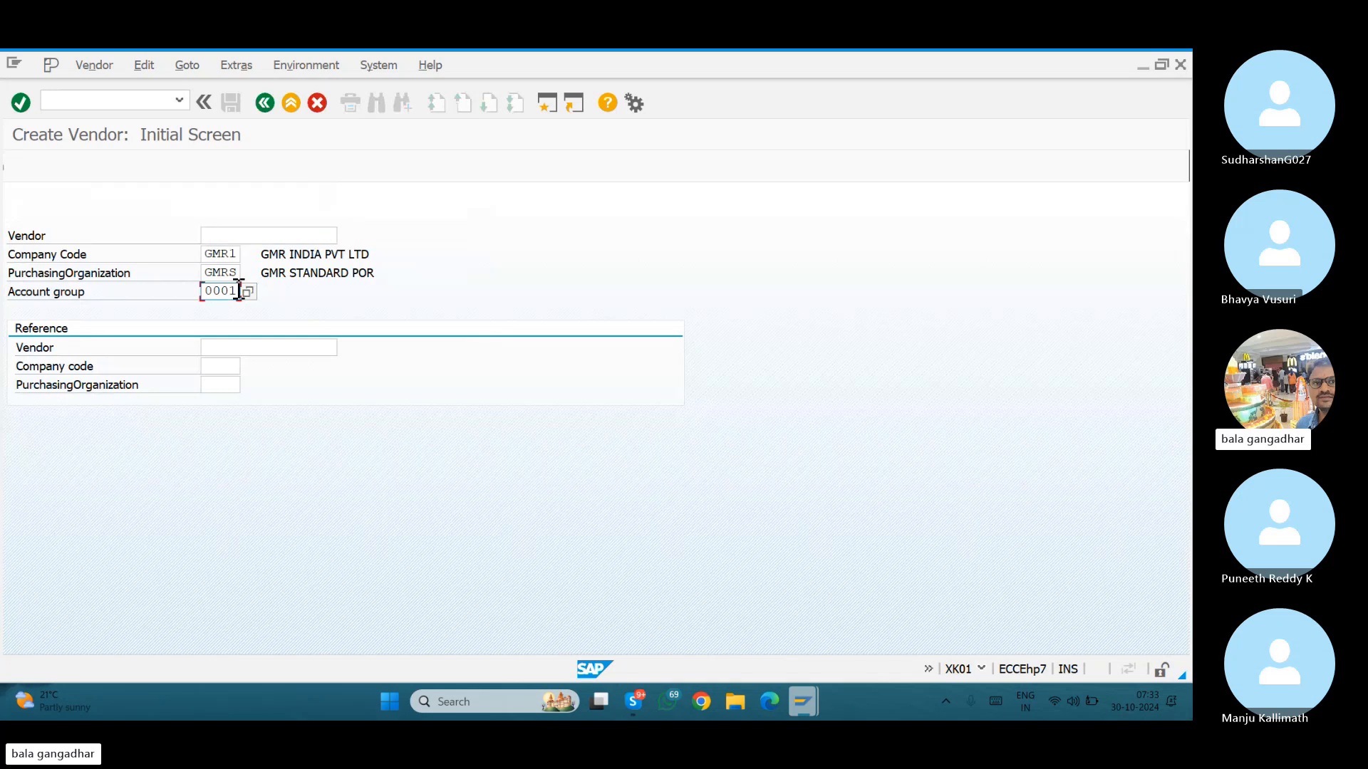
key(BackSpace)
key(BackSpace)
key(BackSpace)
key(BackSpace)
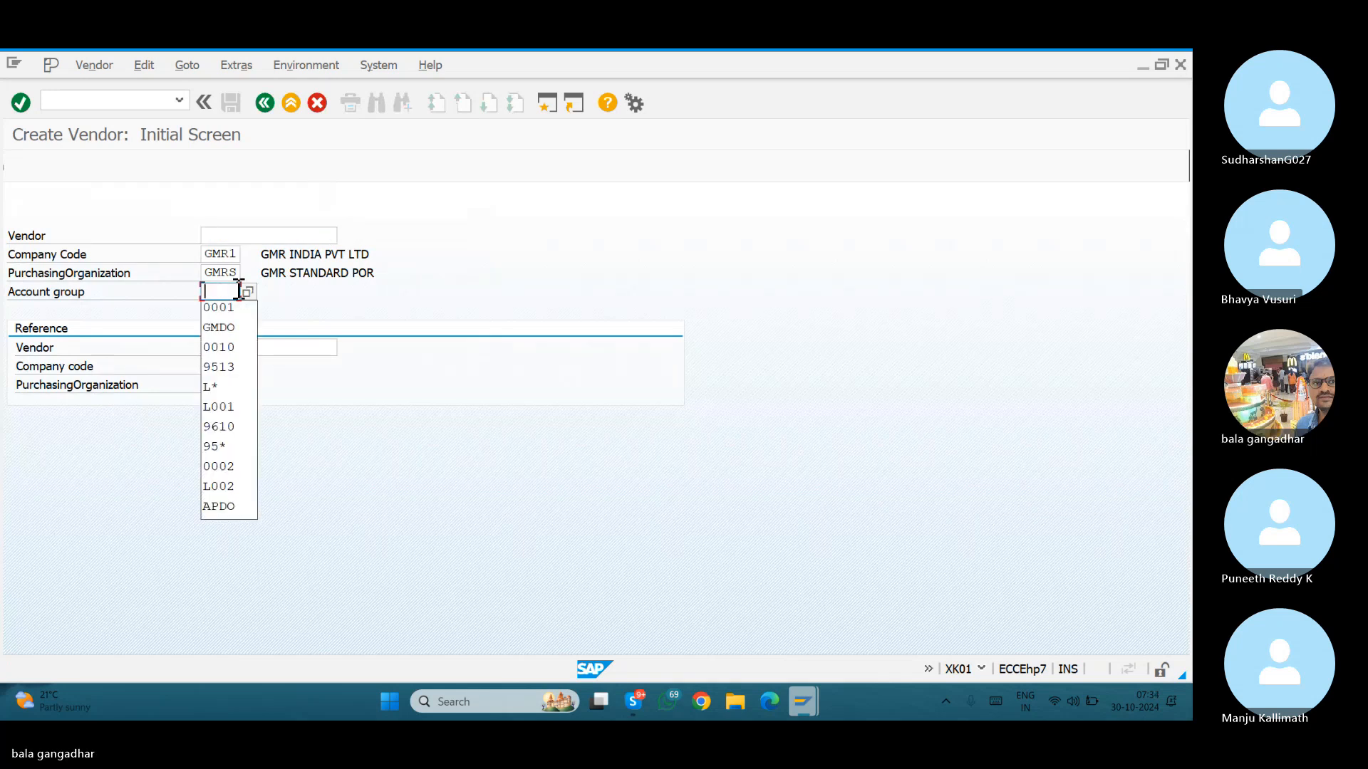
Begin creating a vendor in account group GMDO and set its title to Company.
text(GMDO)
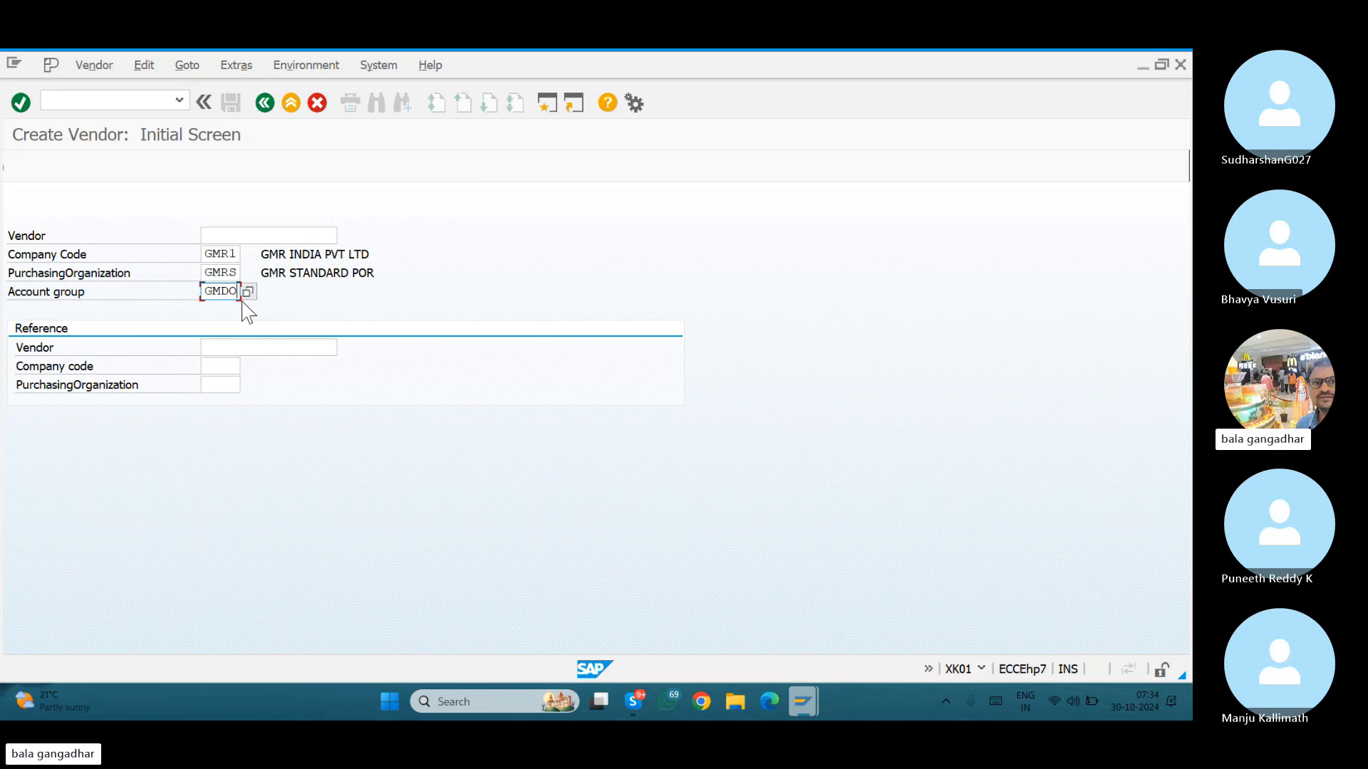
key(Return)
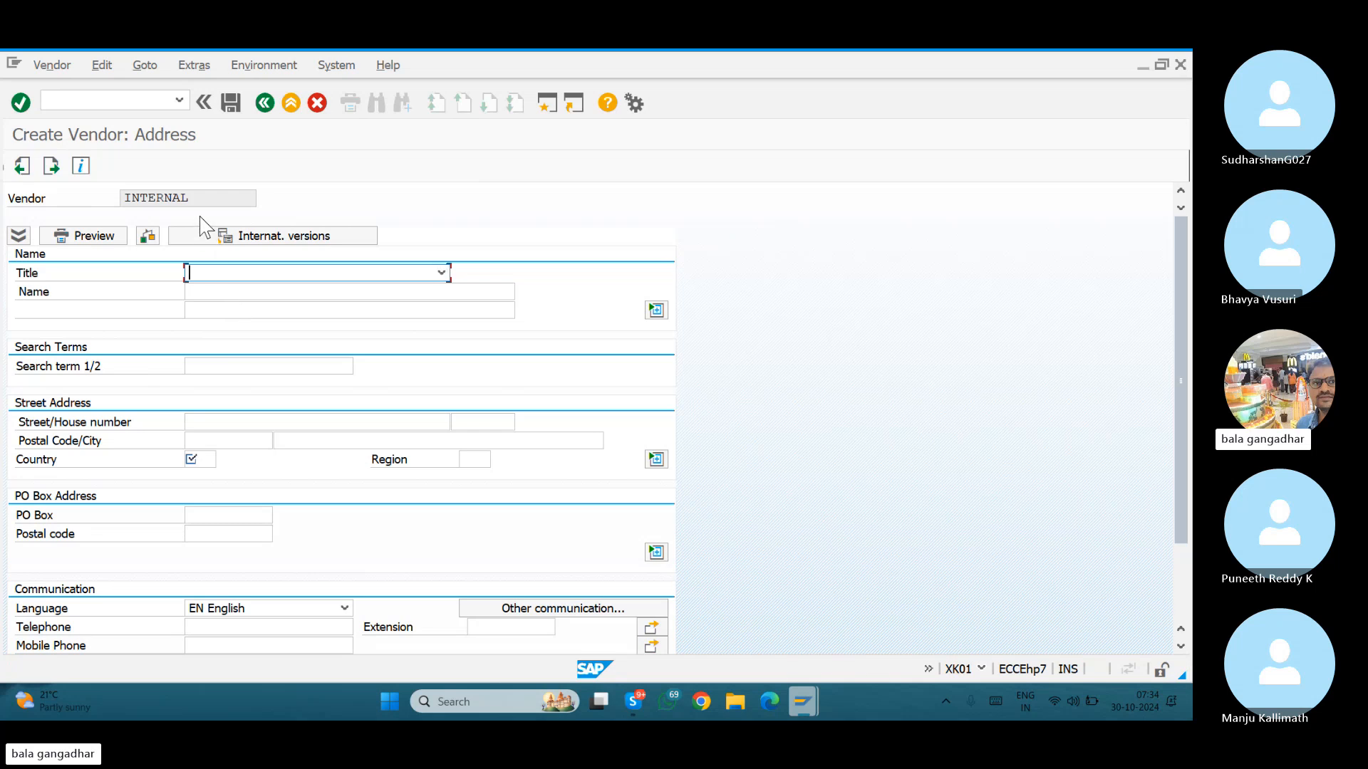
click(239, 276)
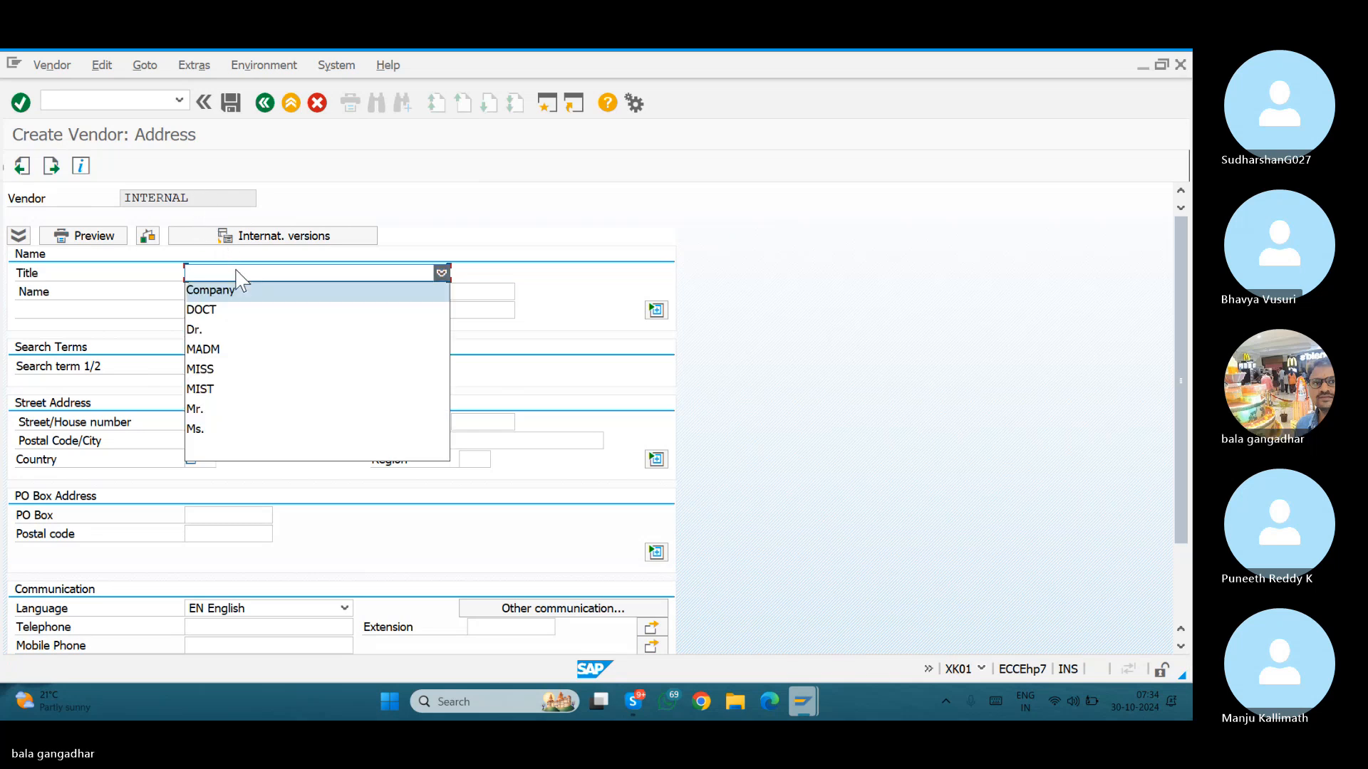
click(244, 292)
Enter GANGA DOMESTIC VENDOR as the vendor's name and GANGA as its first search term.
click(240, 289)
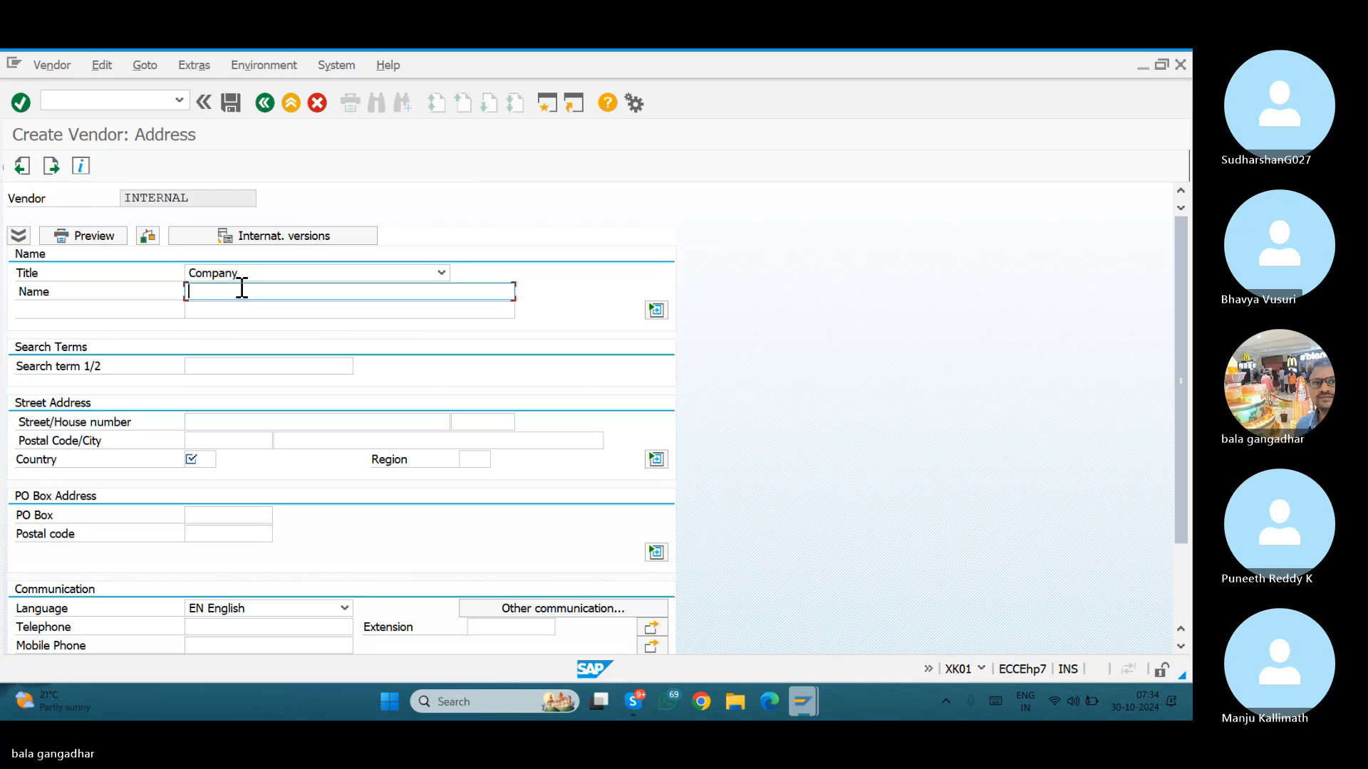
text(GANGA ,)
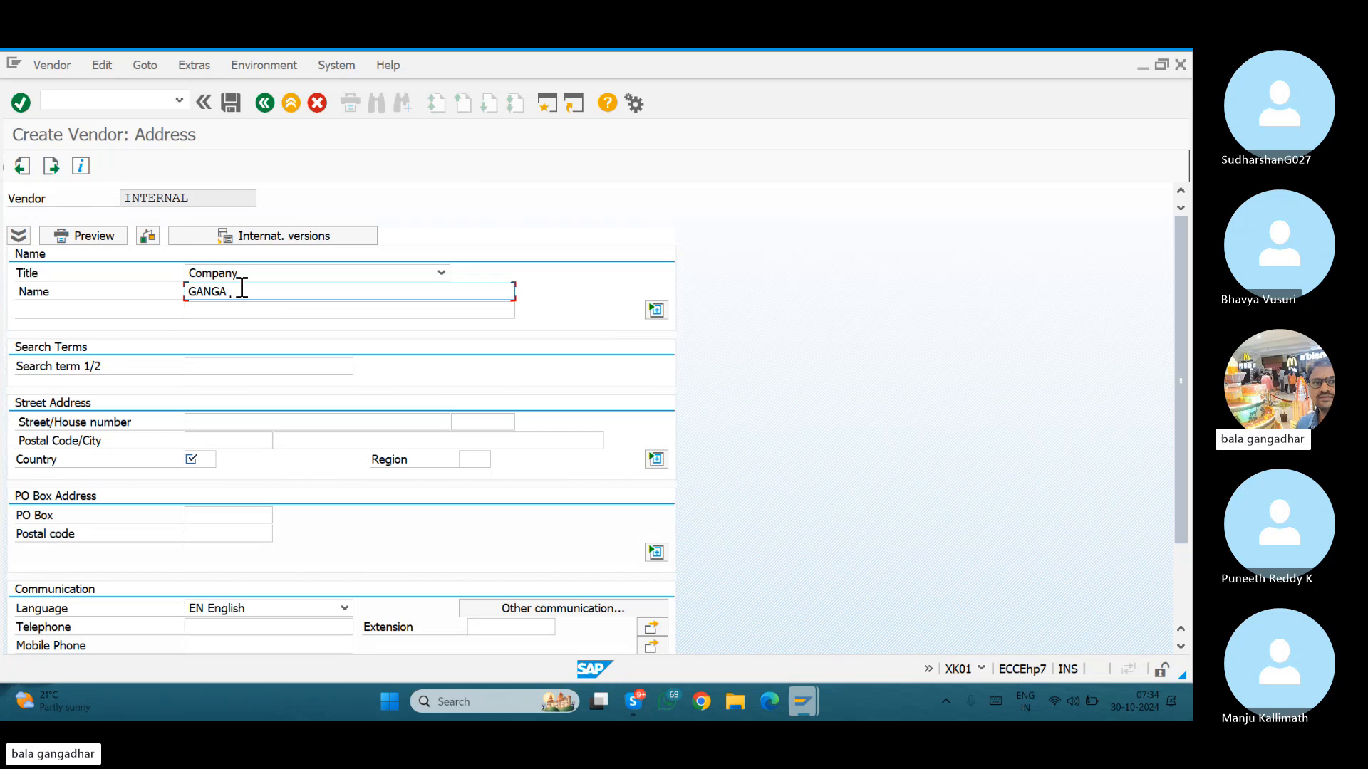
key(BackSpace)
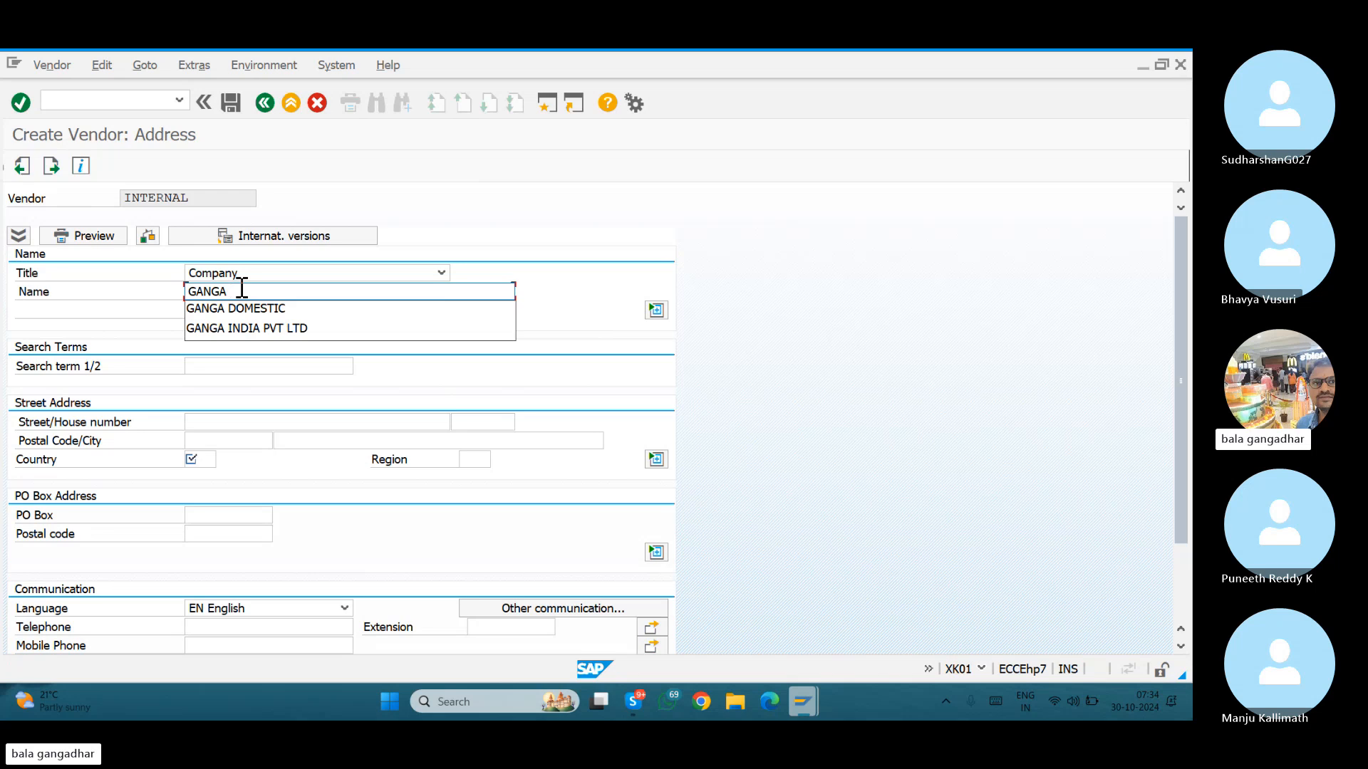
text(DOMES)
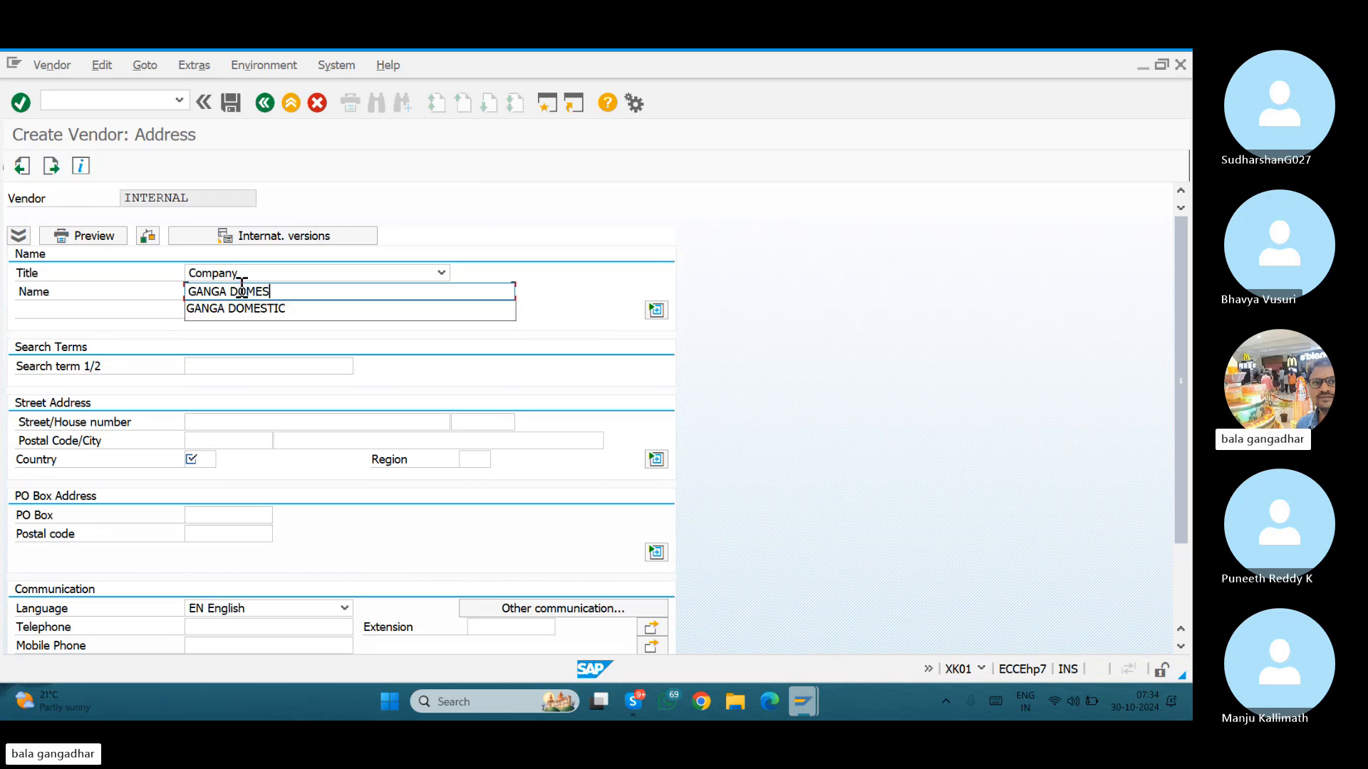
text(TIC VENDOR)
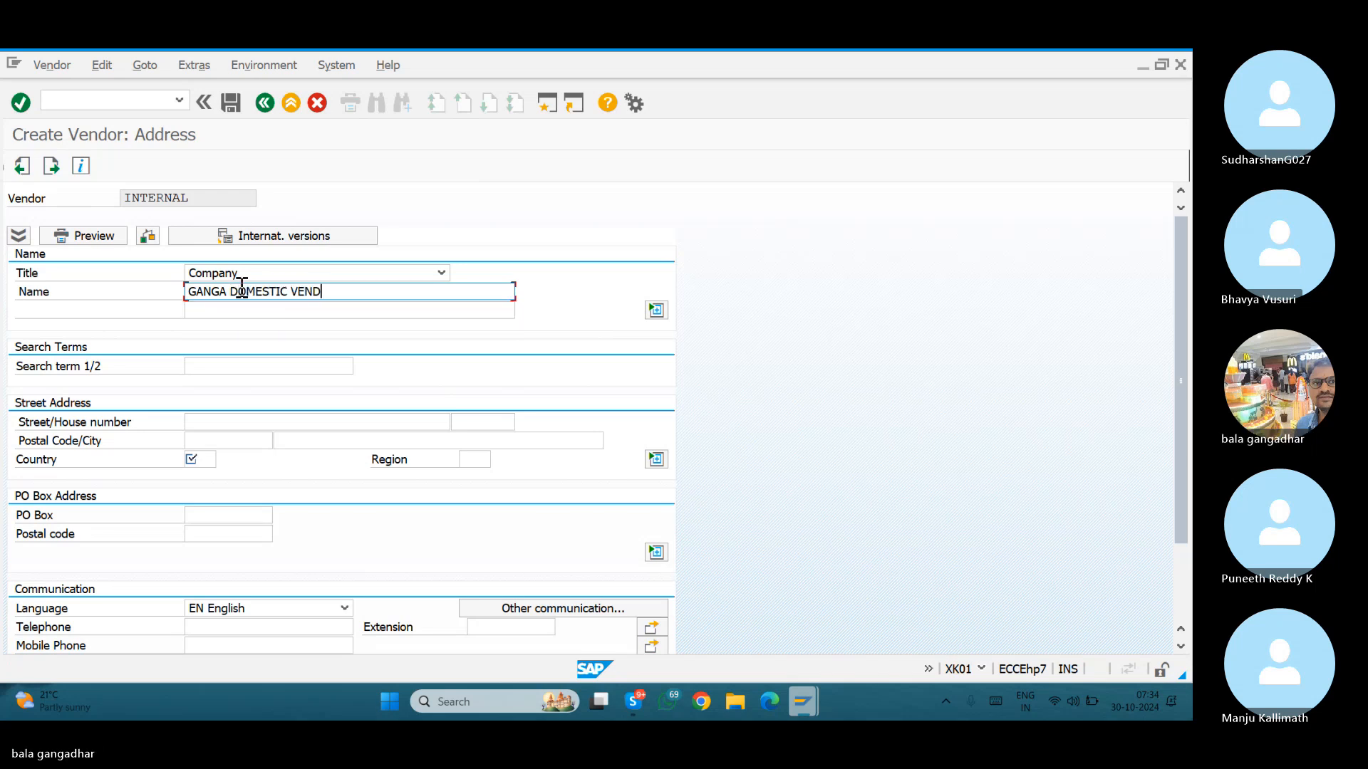
key(Tab)
key(Tab)
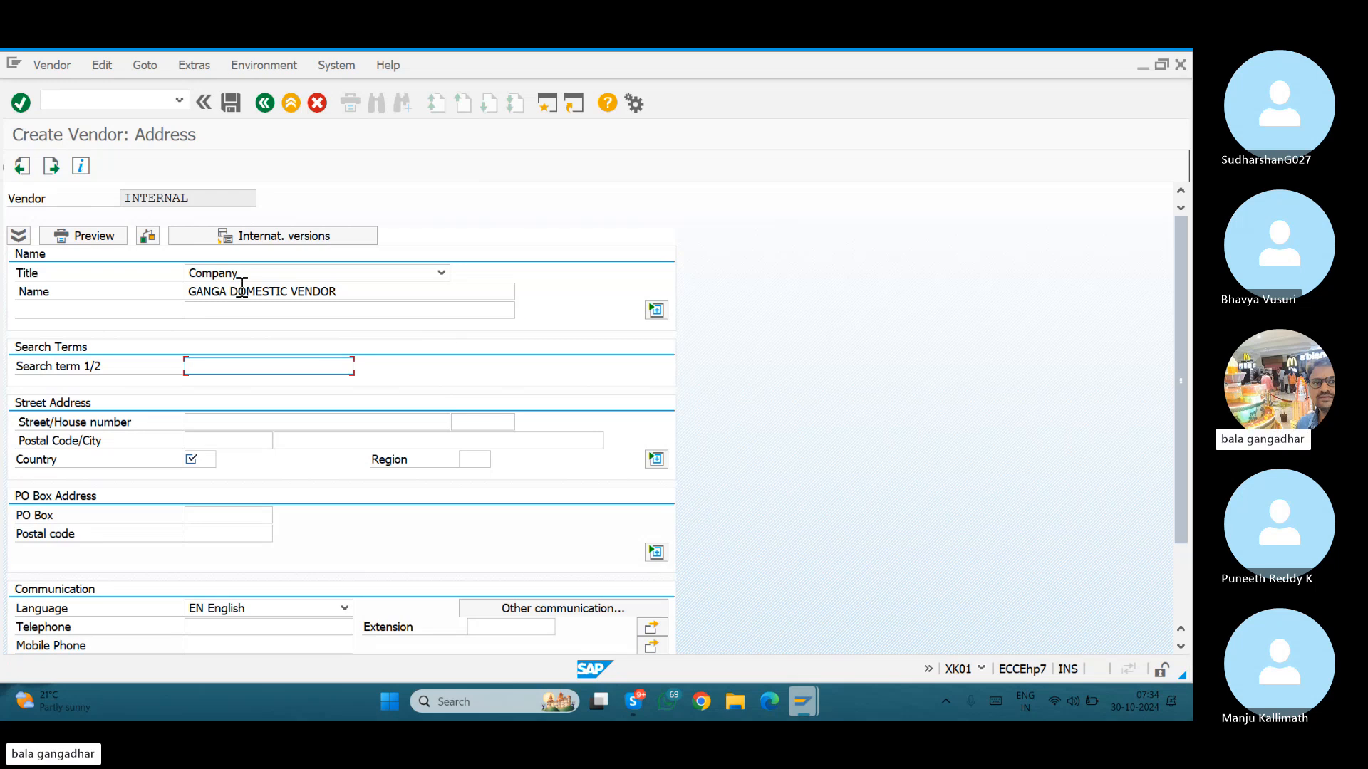
text(GANGA)
key(Tab)
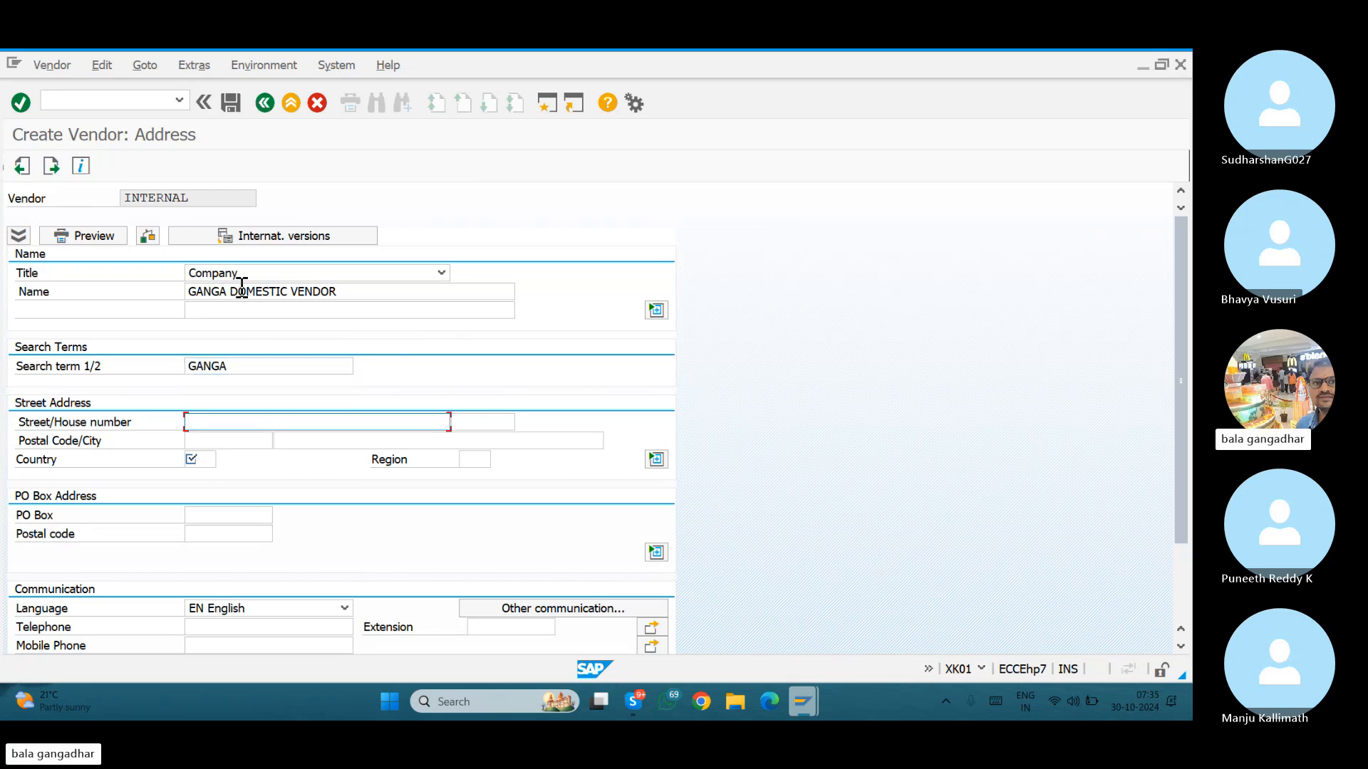
Enter BANGALORE as the vendor's city and IN as its country, and confirm the address data.
key(Tab)
key(Tab)
key(Tab)
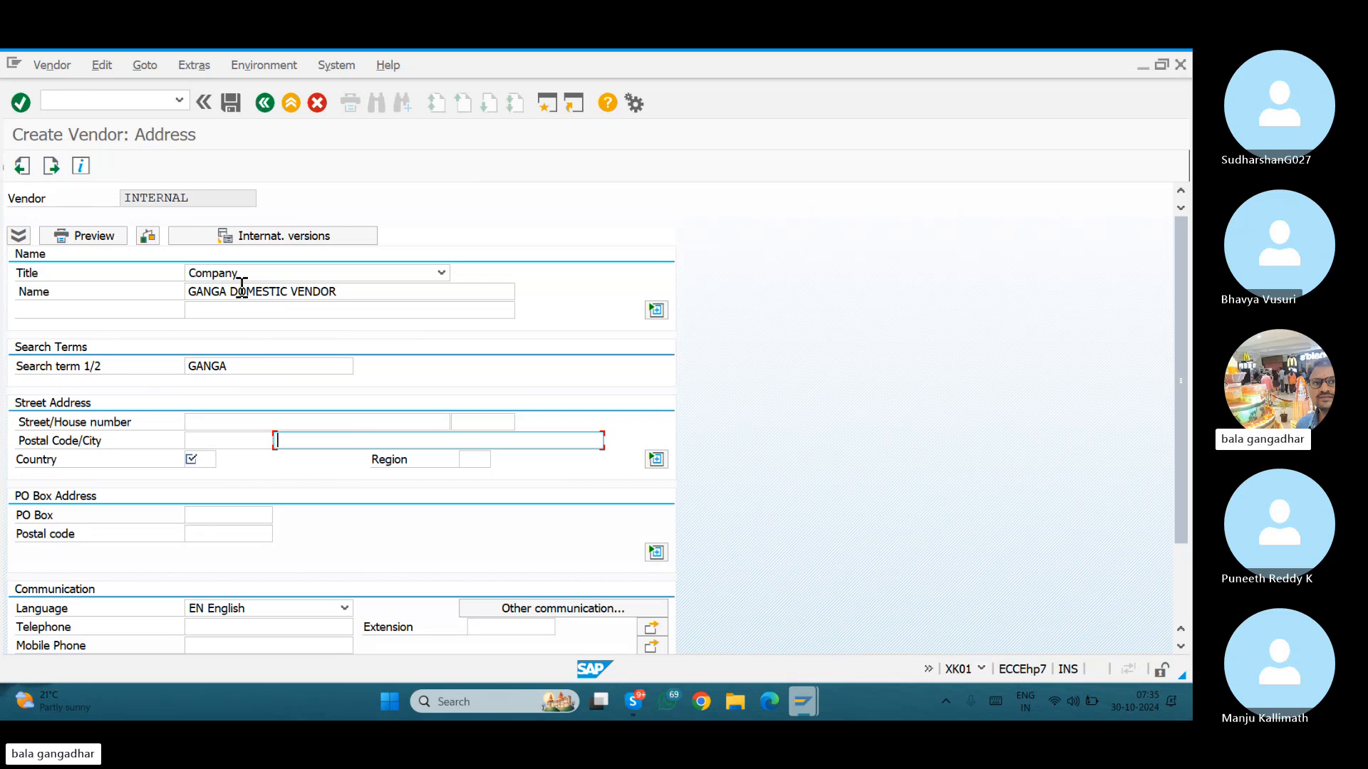
text(BANGA)
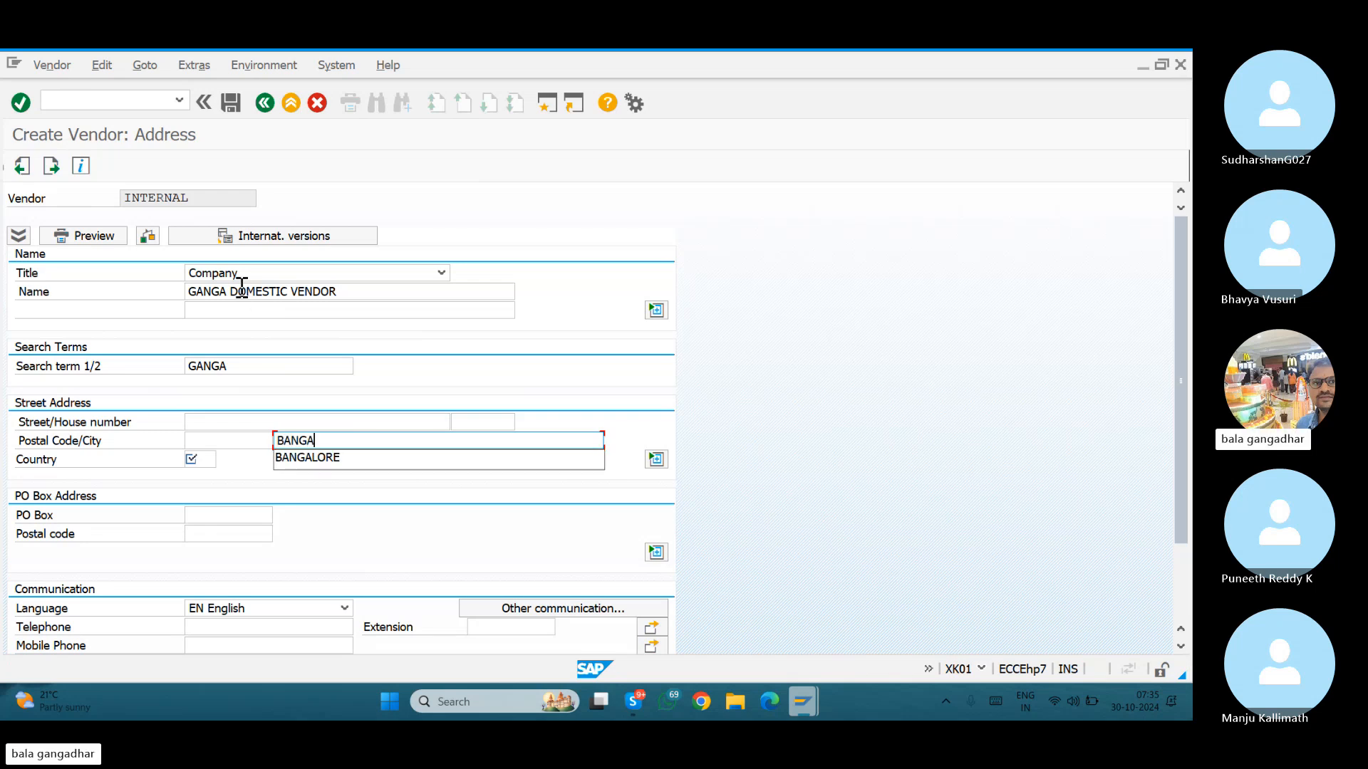
text(LORE)
key(Tab)
text(IN)
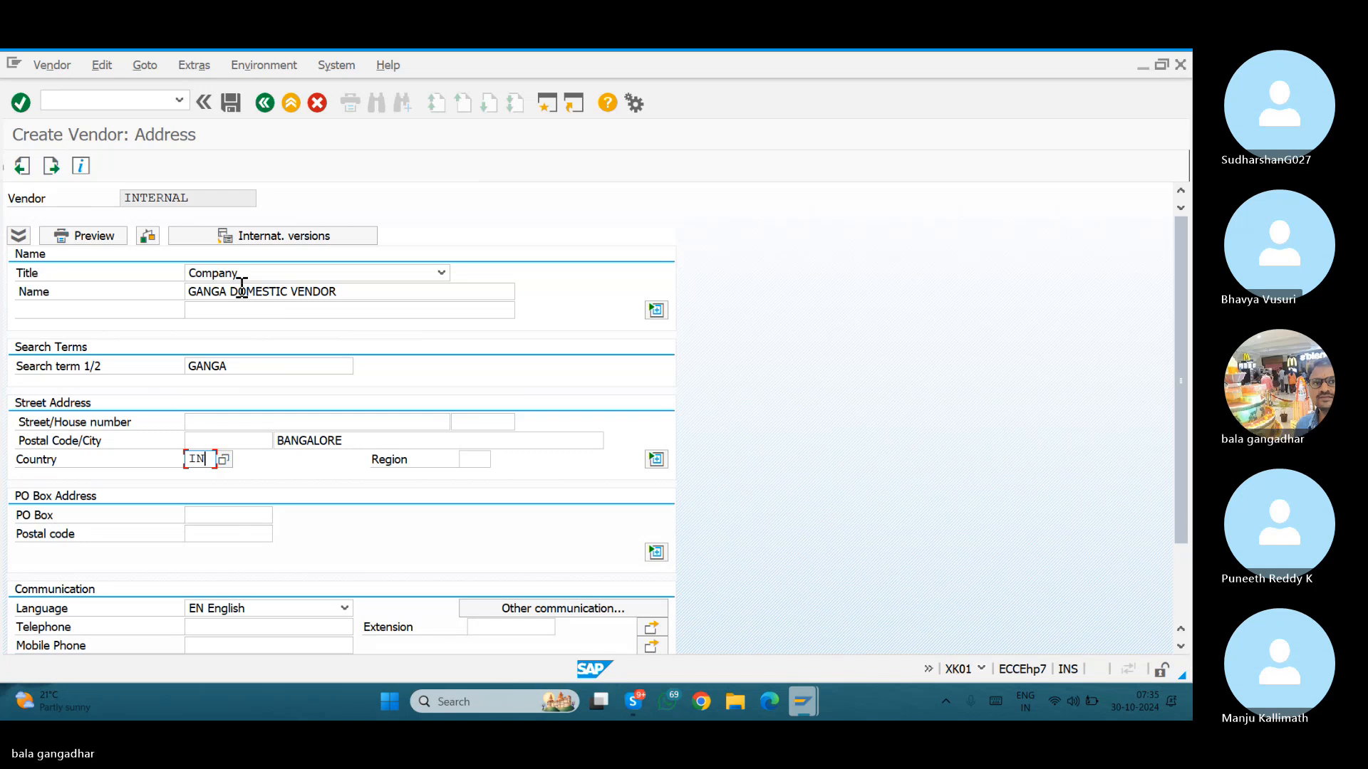
key(Return)
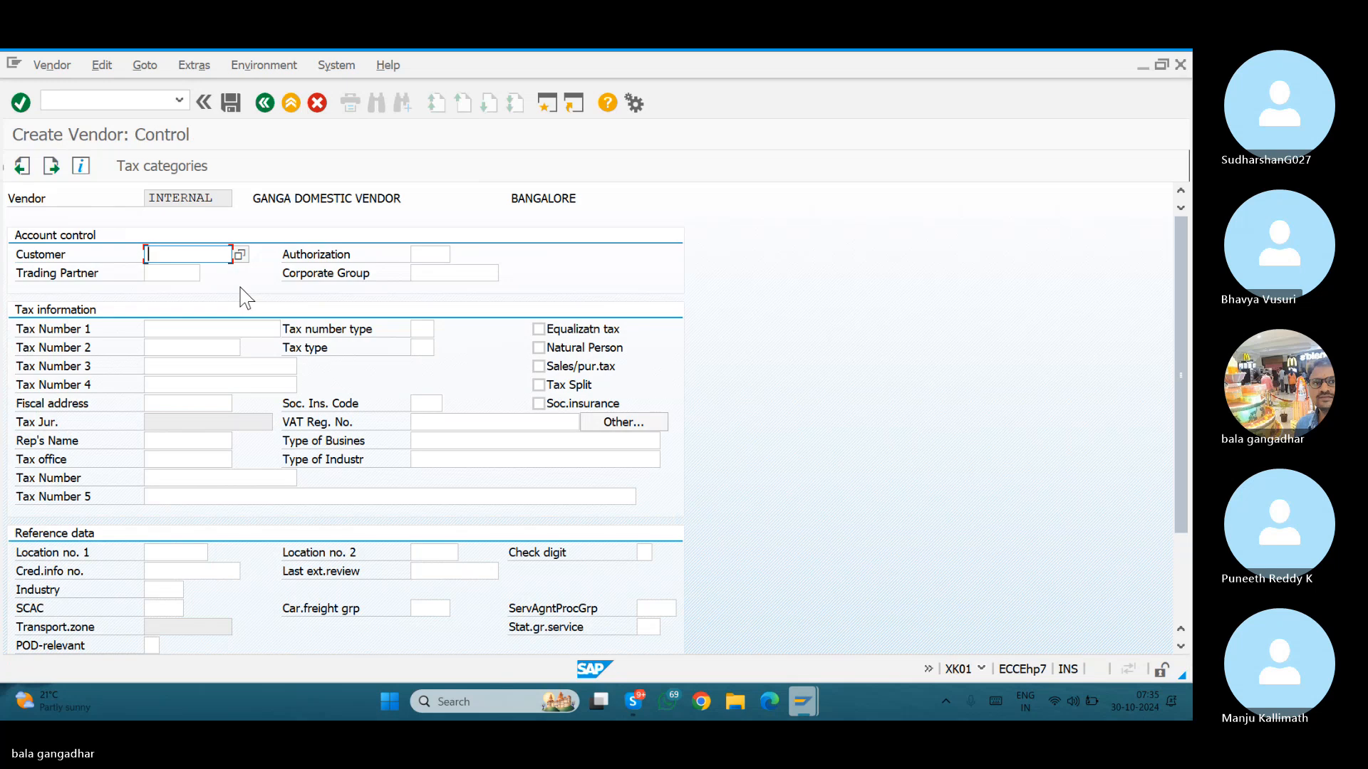
Leave the control, bank and contact person data blank and choose 31000, Down payments made - tangible assets, as reconciliation account.
key(Return)
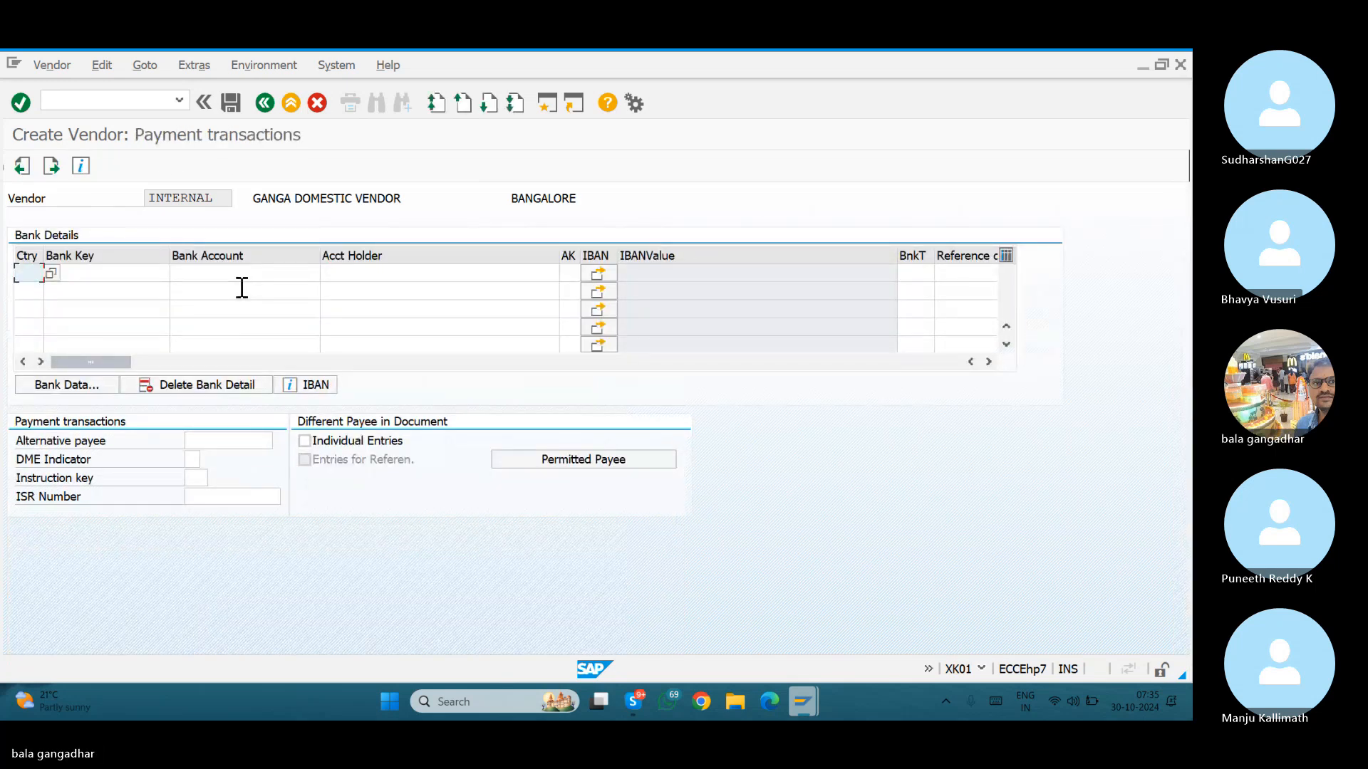
key(Return)
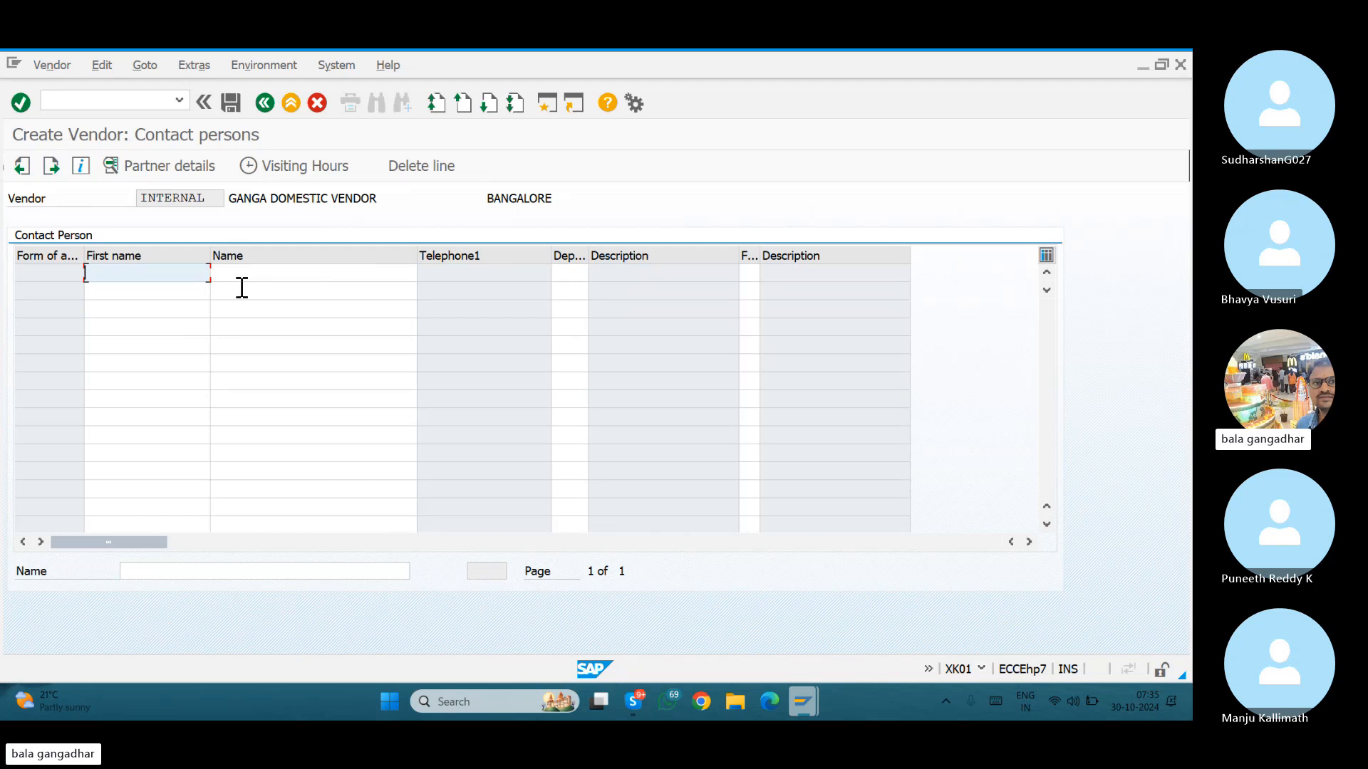
key(Return)
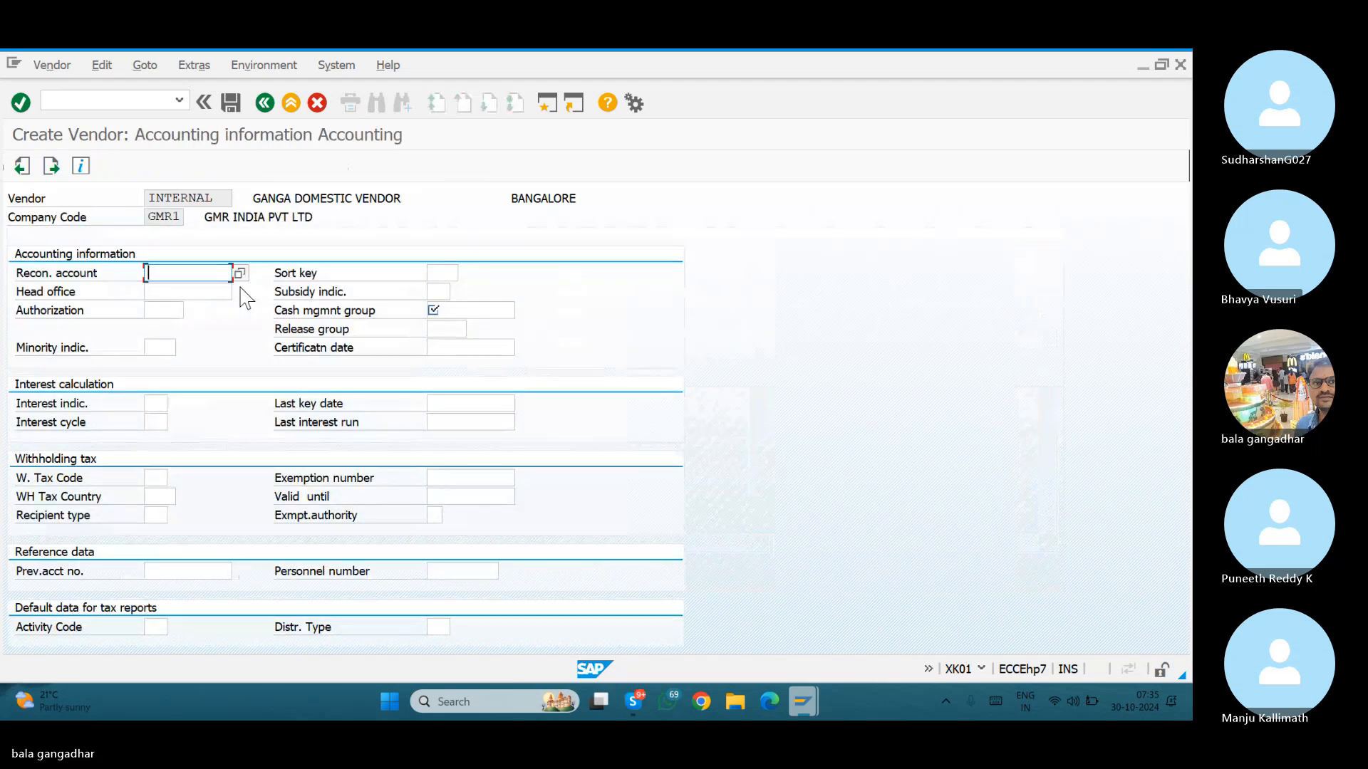
click(240, 273)
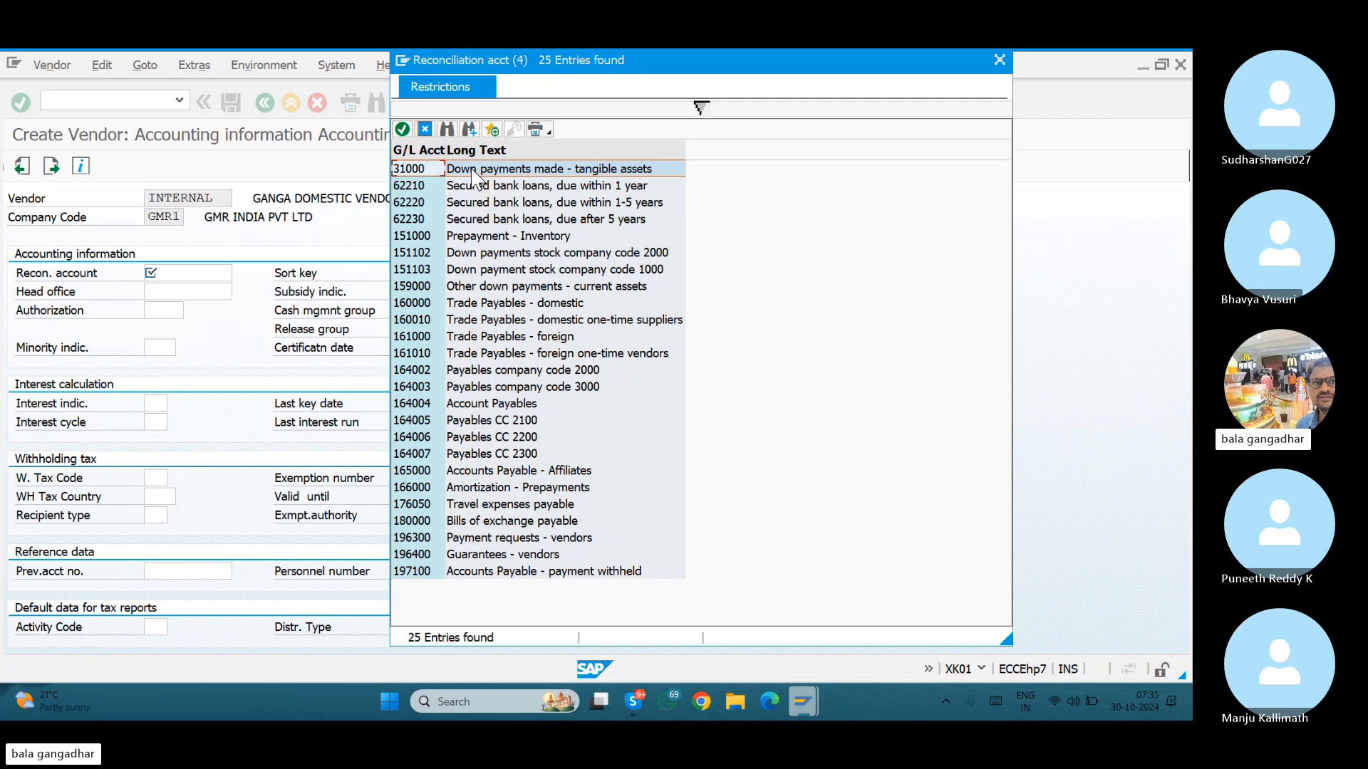
double_click(472, 169)
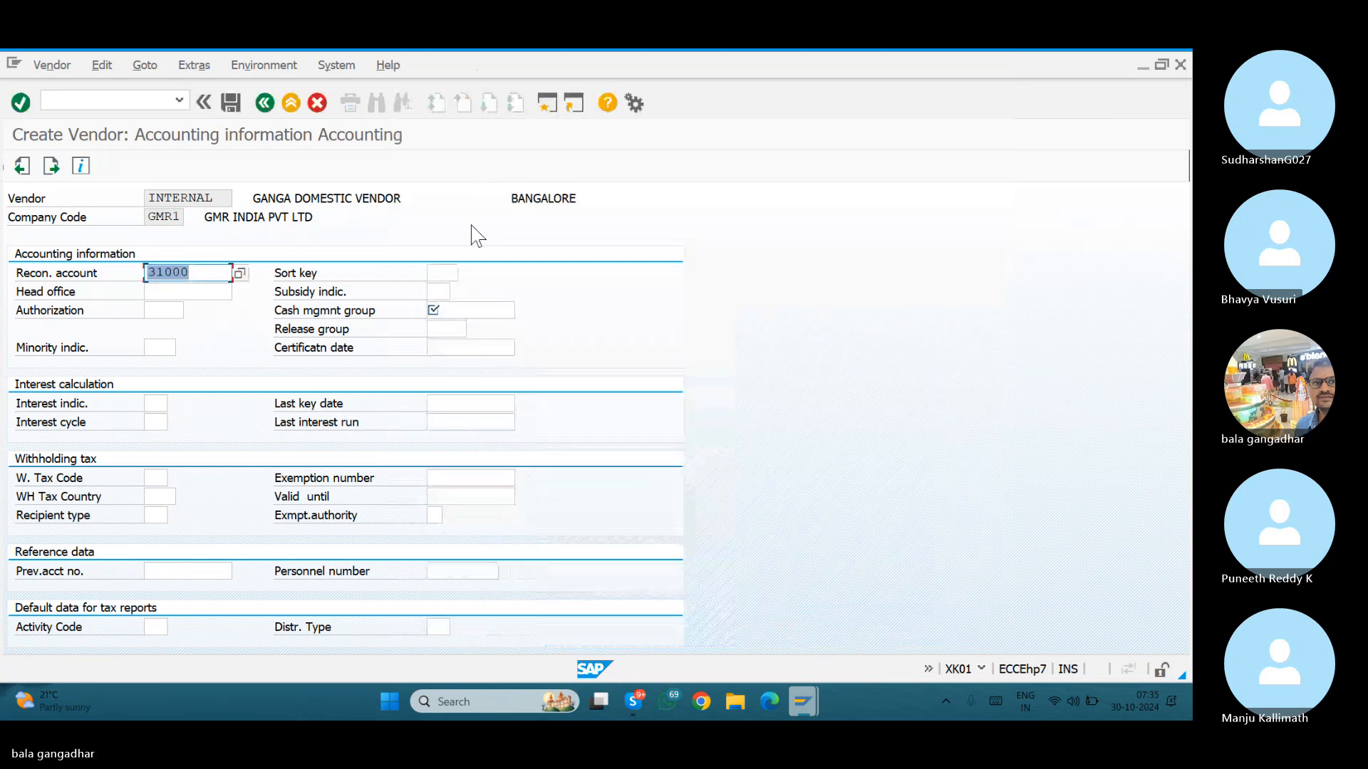
Choose A1, Domestic payments (A/P), as the cash management group and confirm the accounting information.
click(460, 308)
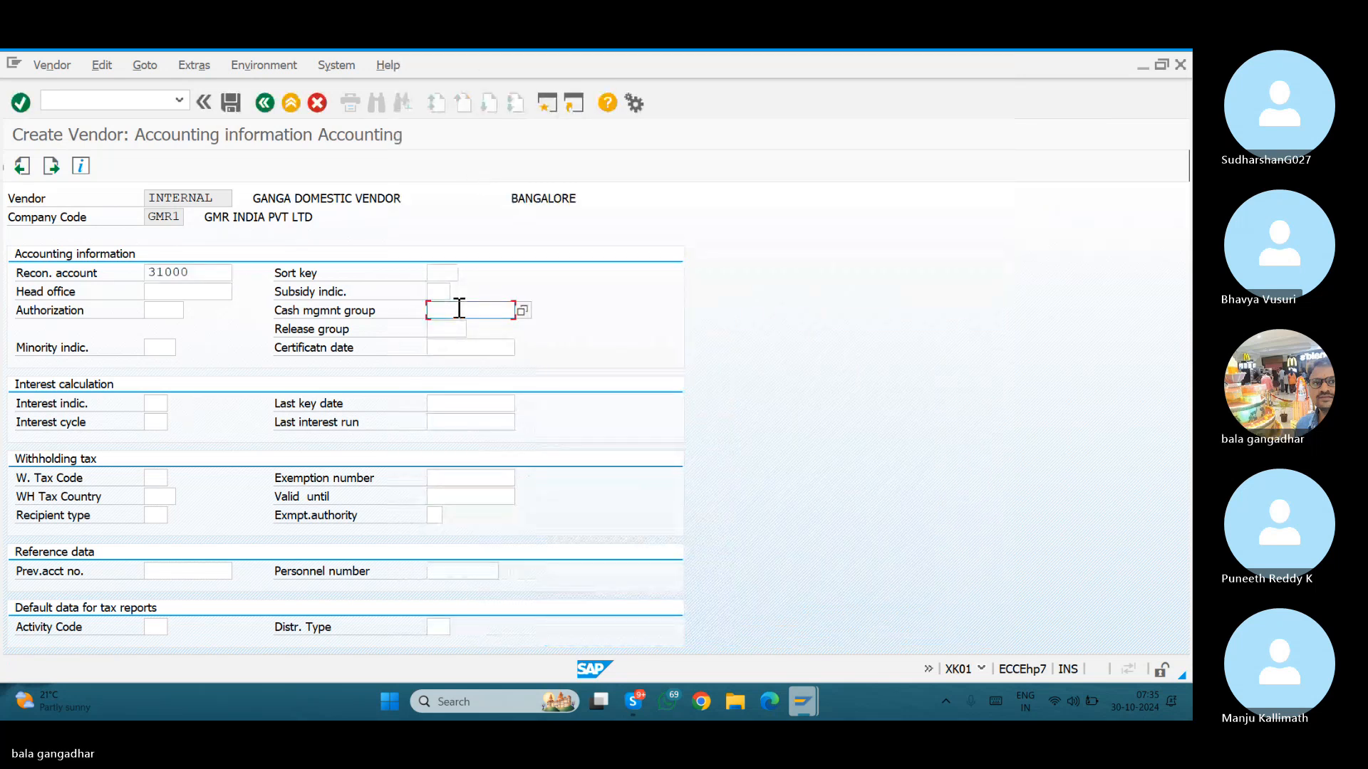
click(521, 312)
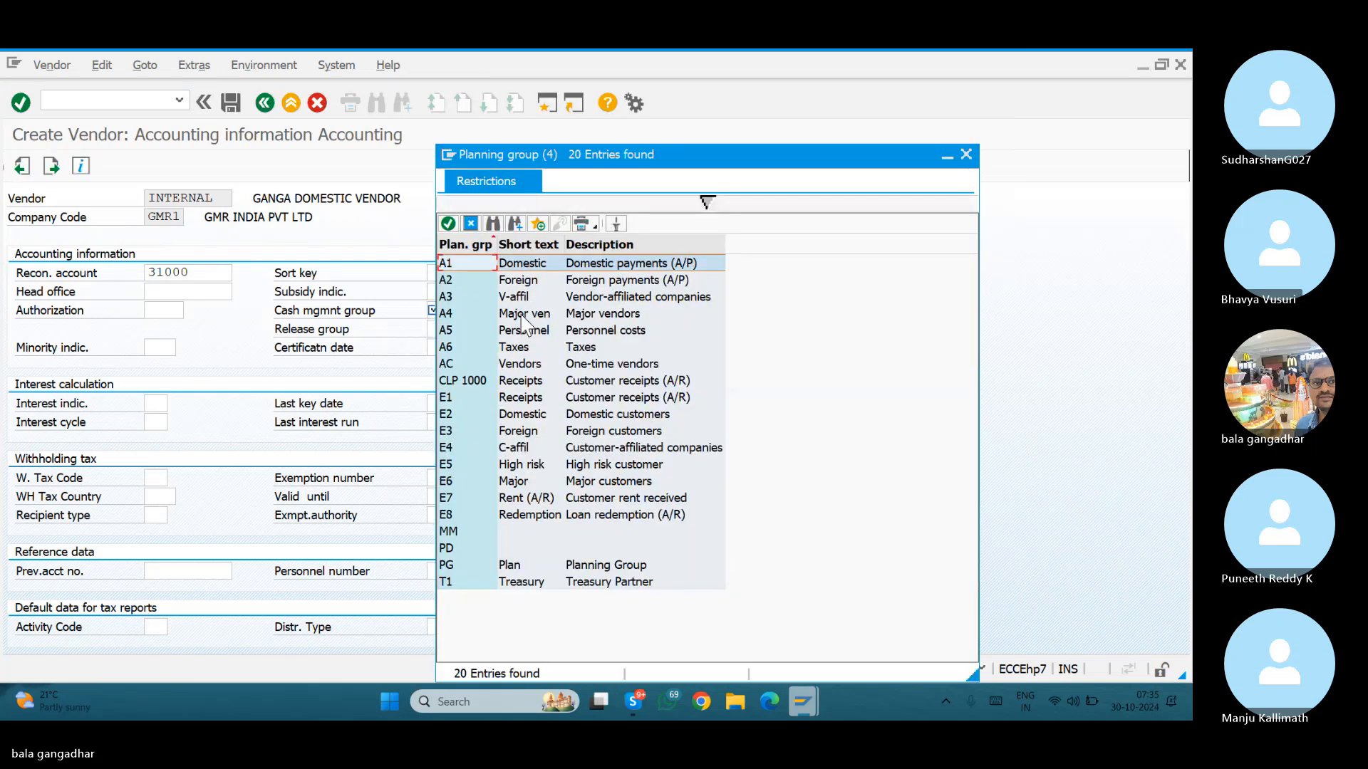
click(518, 270)
double_click(517, 269)
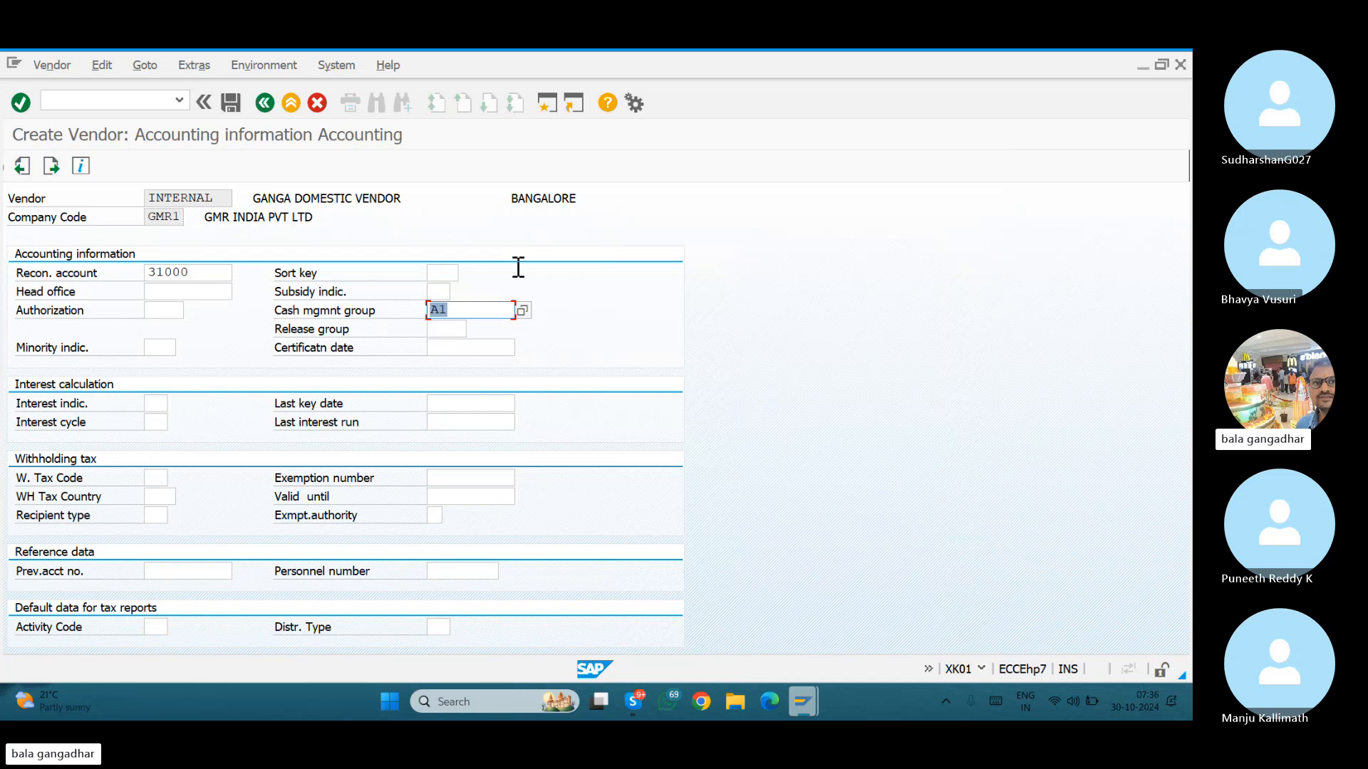
key(Return)
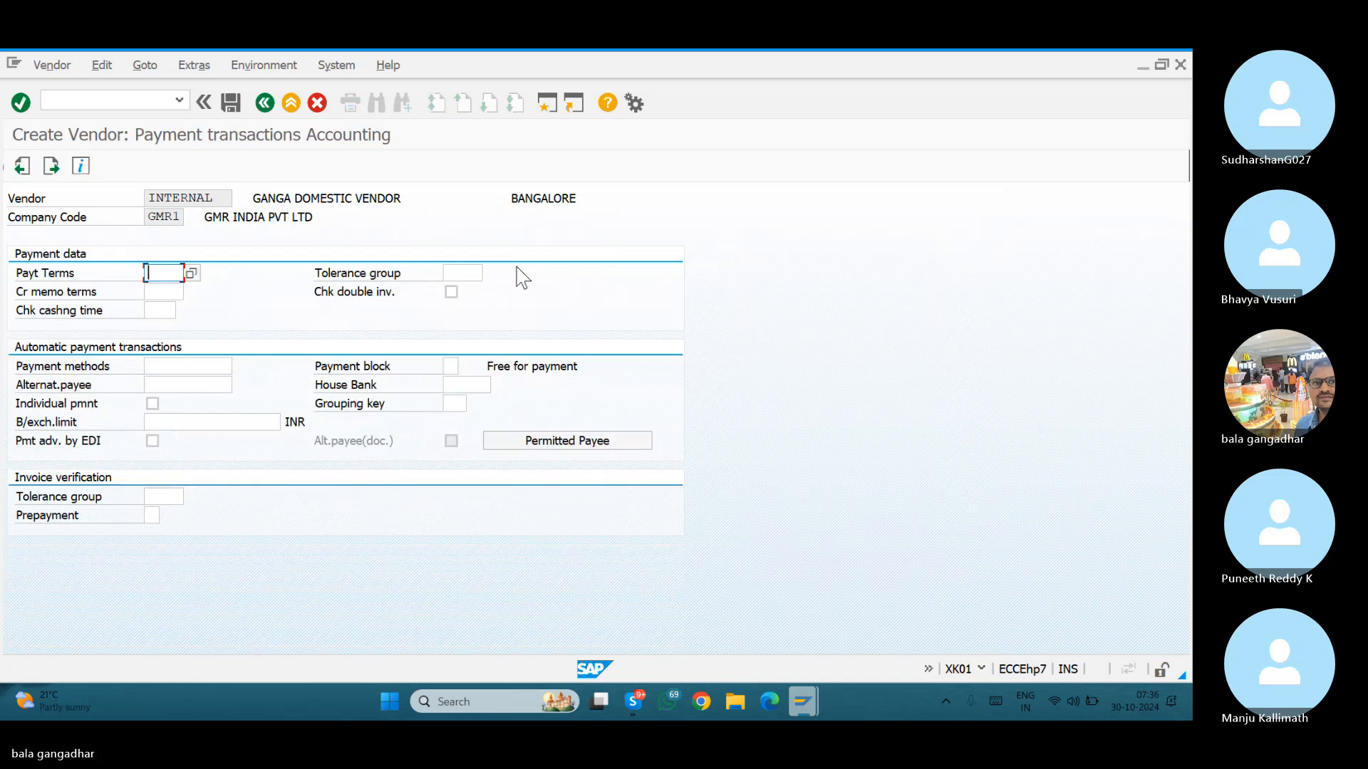
Leave the accounting payment data blank, set the order currency to INR in the purchasing data, and save the vendor.
key(Return)
key(Return)
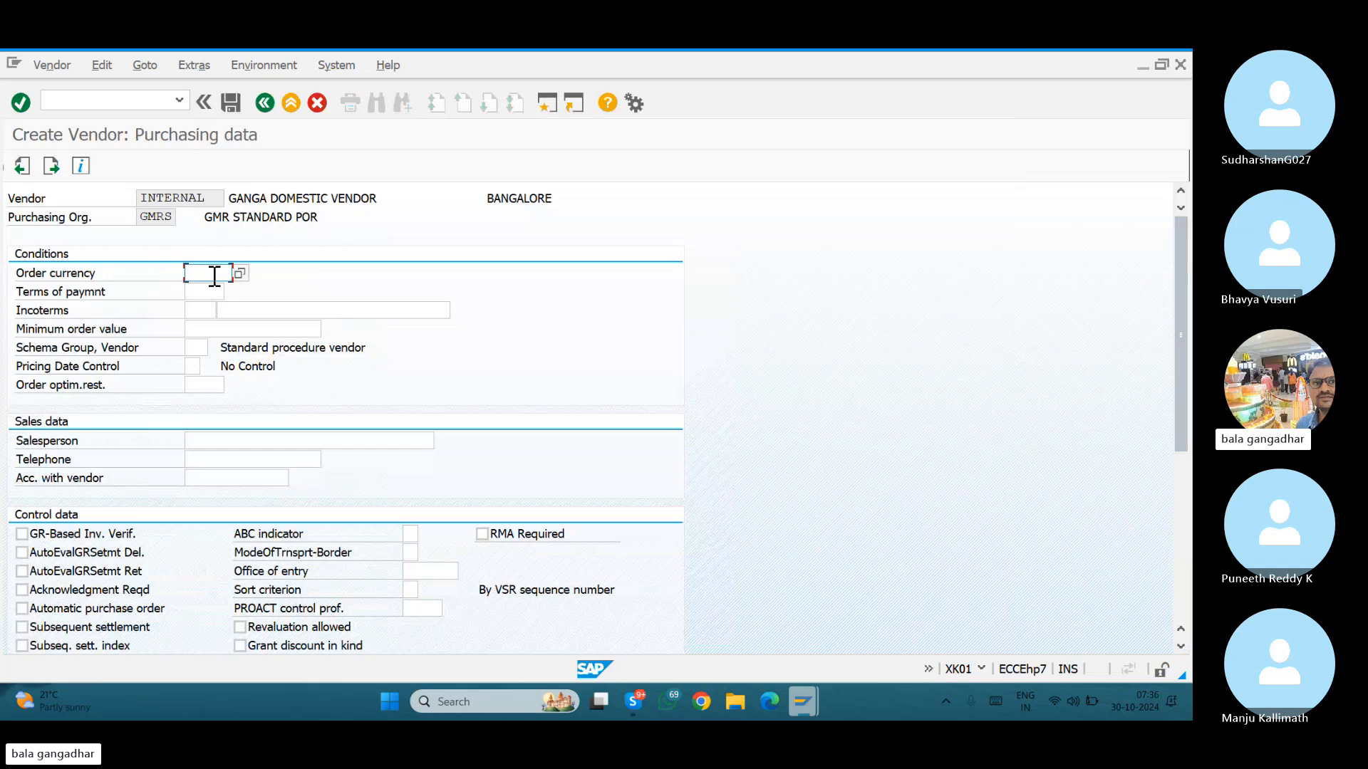
text(INR)
click(312, 240)
click(231, 104)
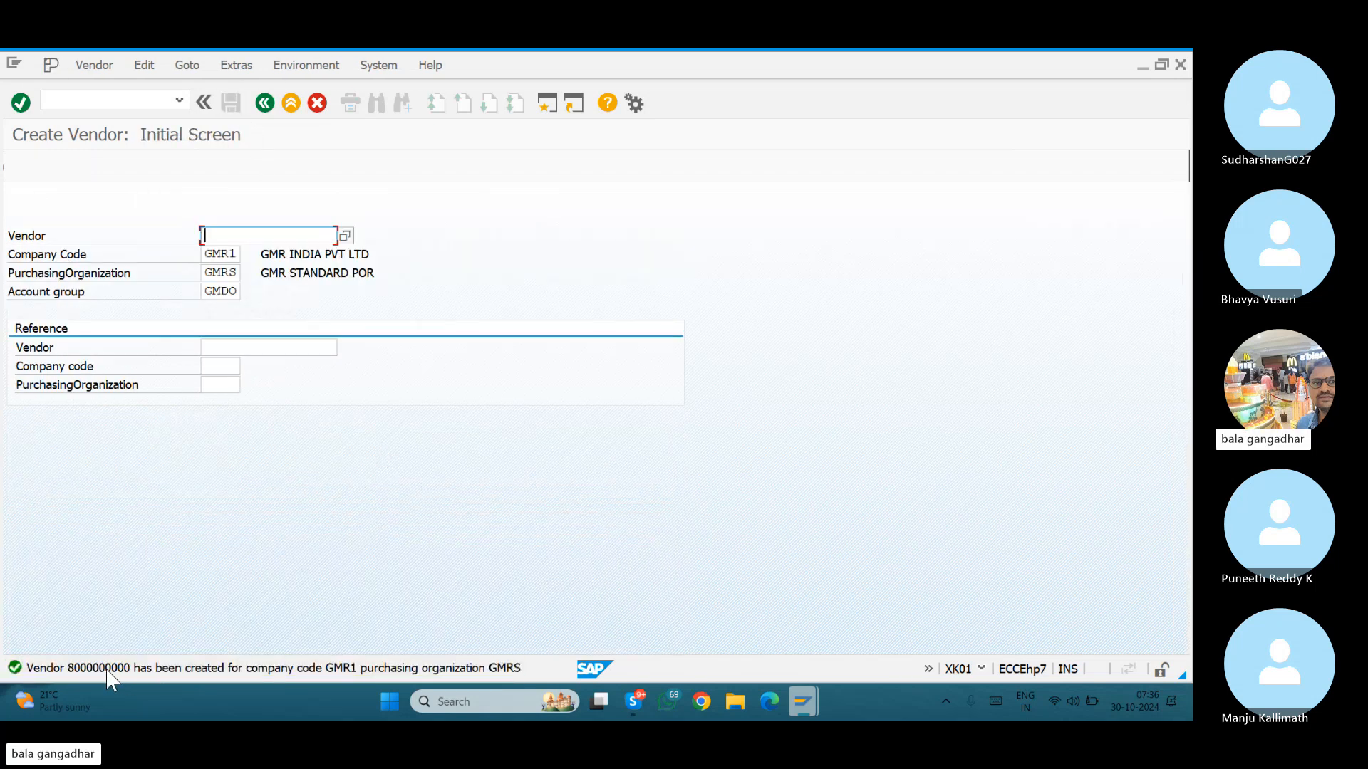
View the details of the vendor creation message, select the new vendor's number there, and close the details.
double_click(106, 671)
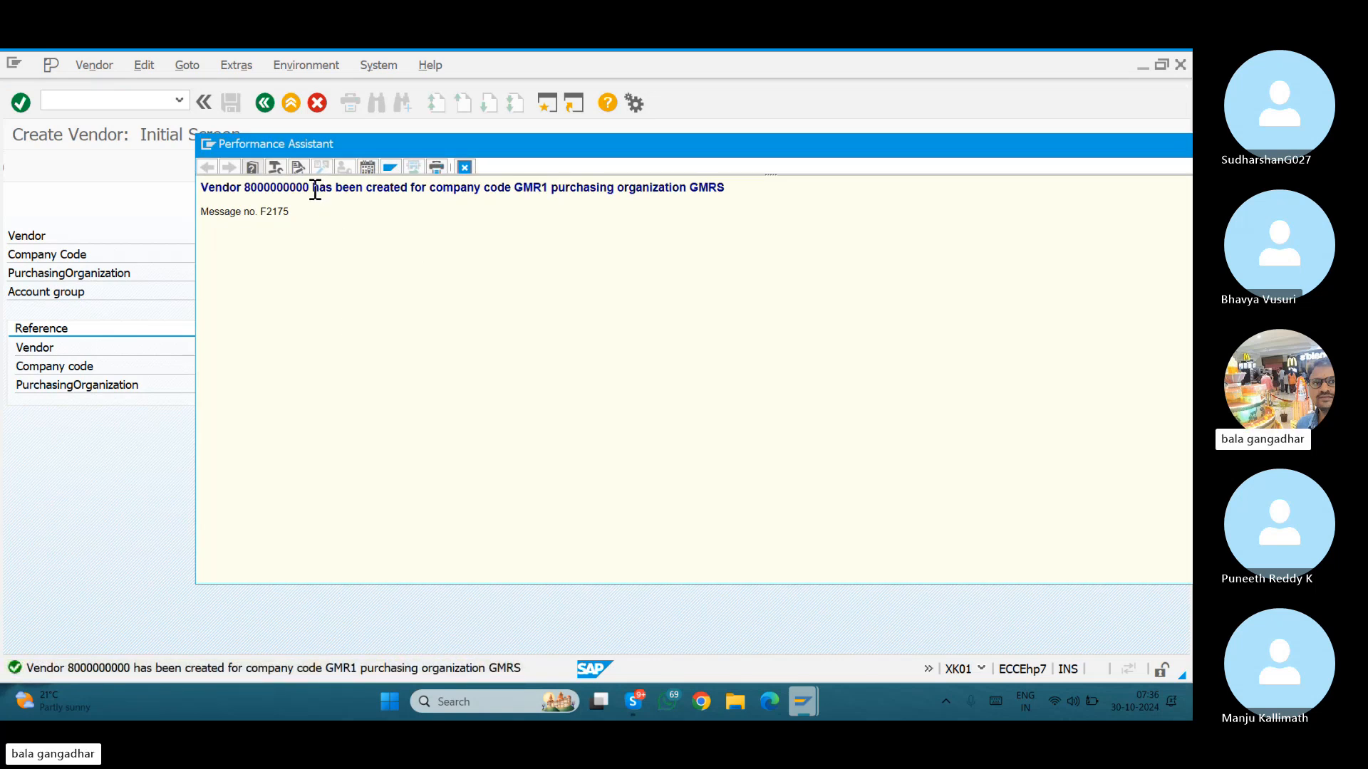
drag(313, 189, 245, 193)
click(465, 169)
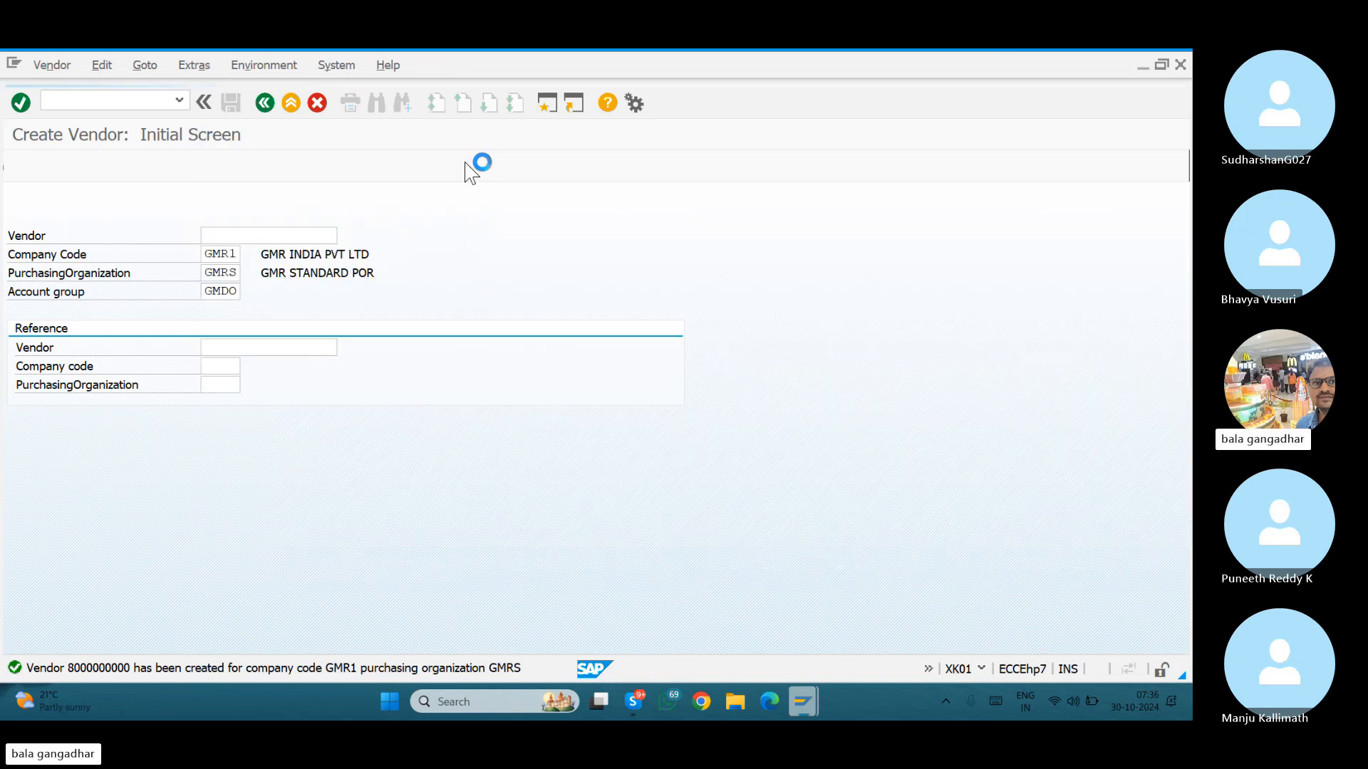
Start another vendor with account group GMDO, reaching its address data.
click(234, 292)
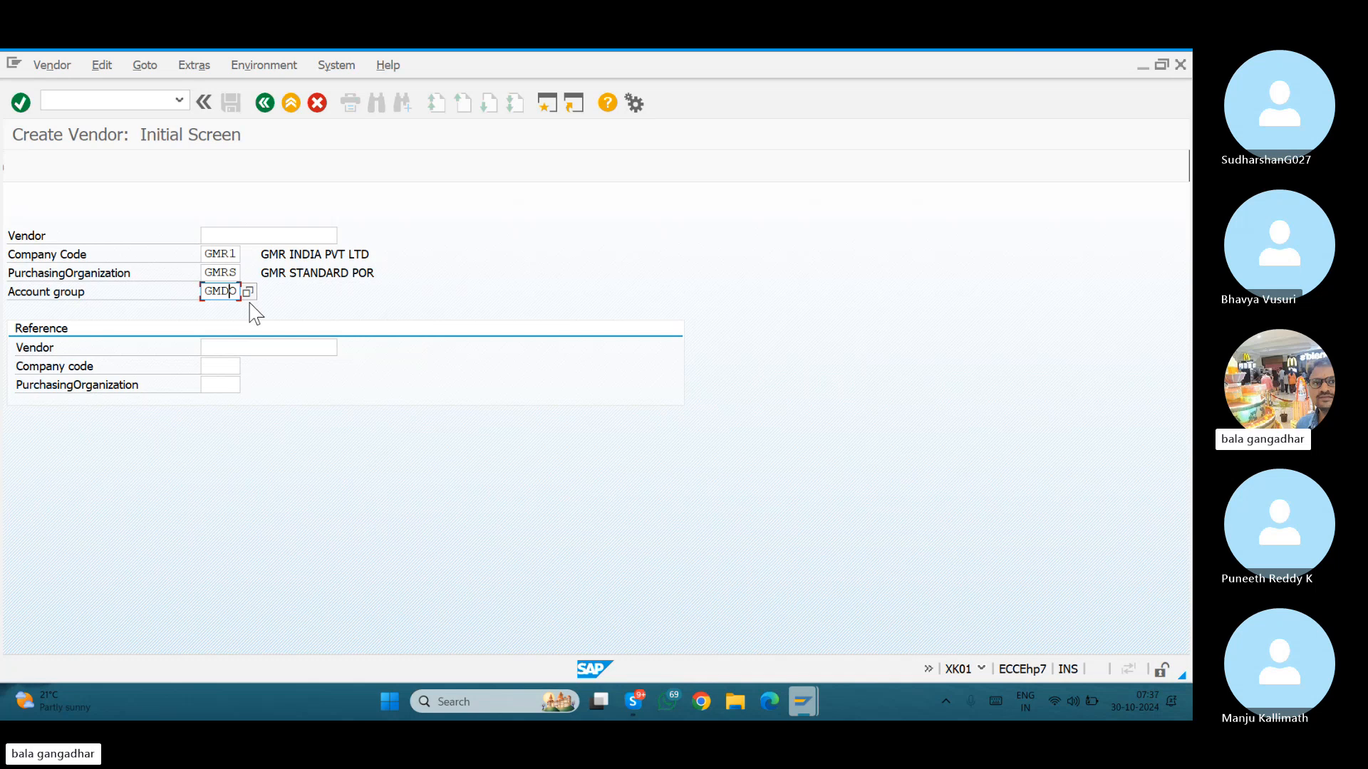
key(Return)
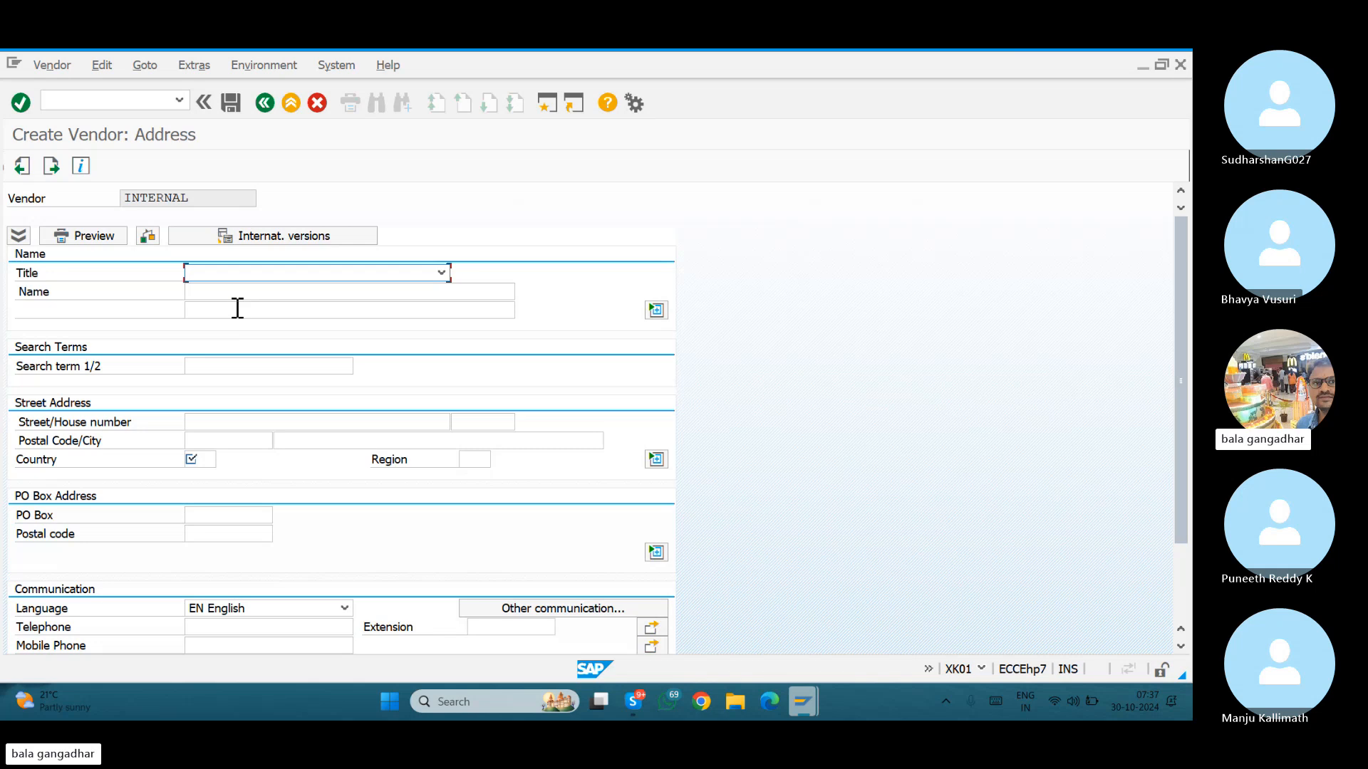
click(238, 308)
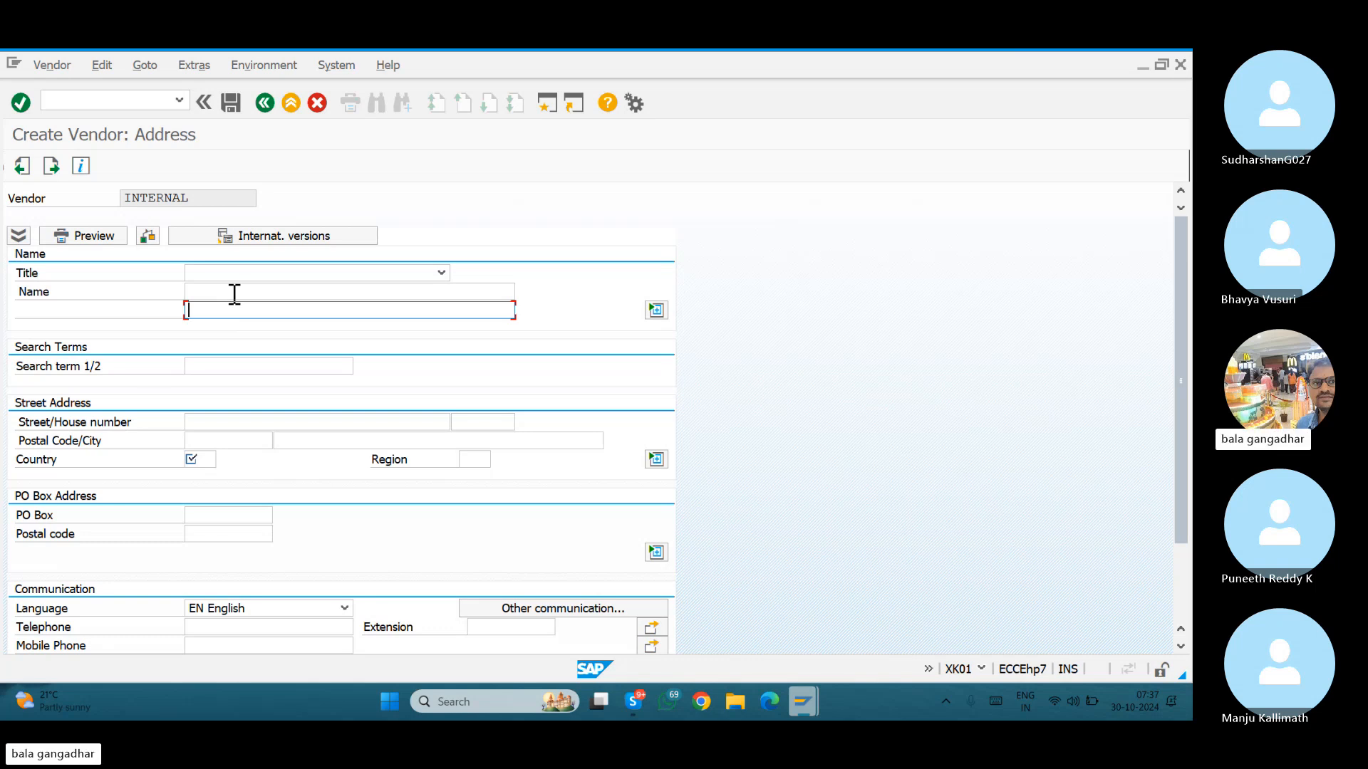
click(317, 104)
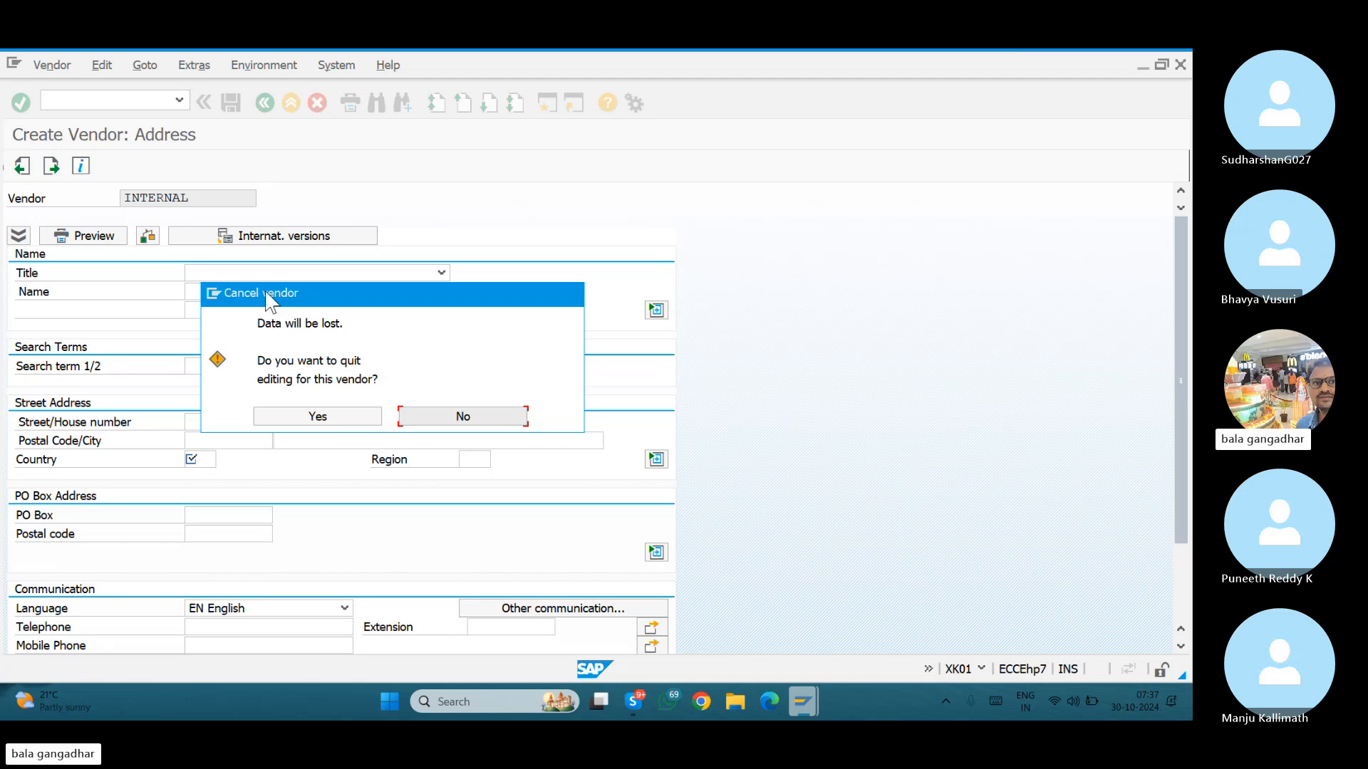
drag(270, 301, 291, 350)
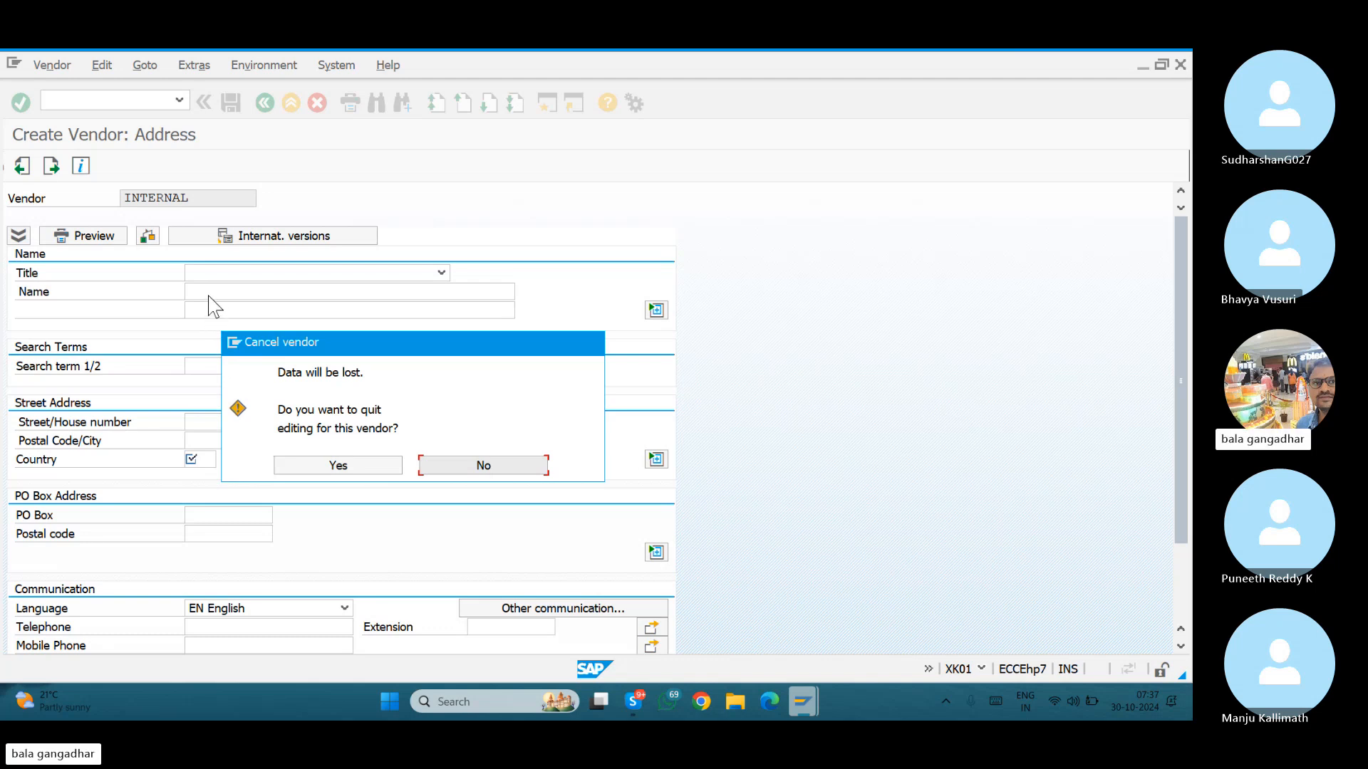
click(515, 469)
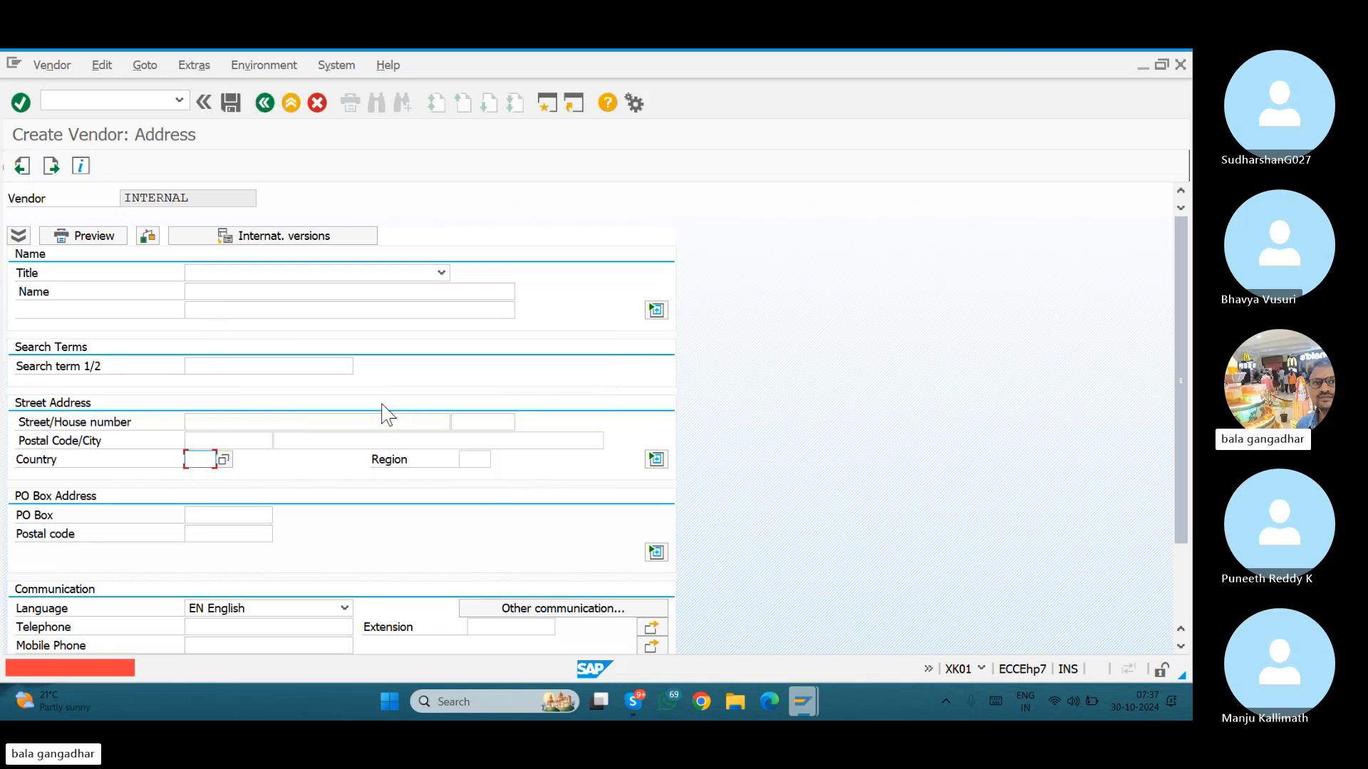
Set the new vendor's country to IN, leave the other address fields blank, and continue to its control data.
text(IN)
key(Return)
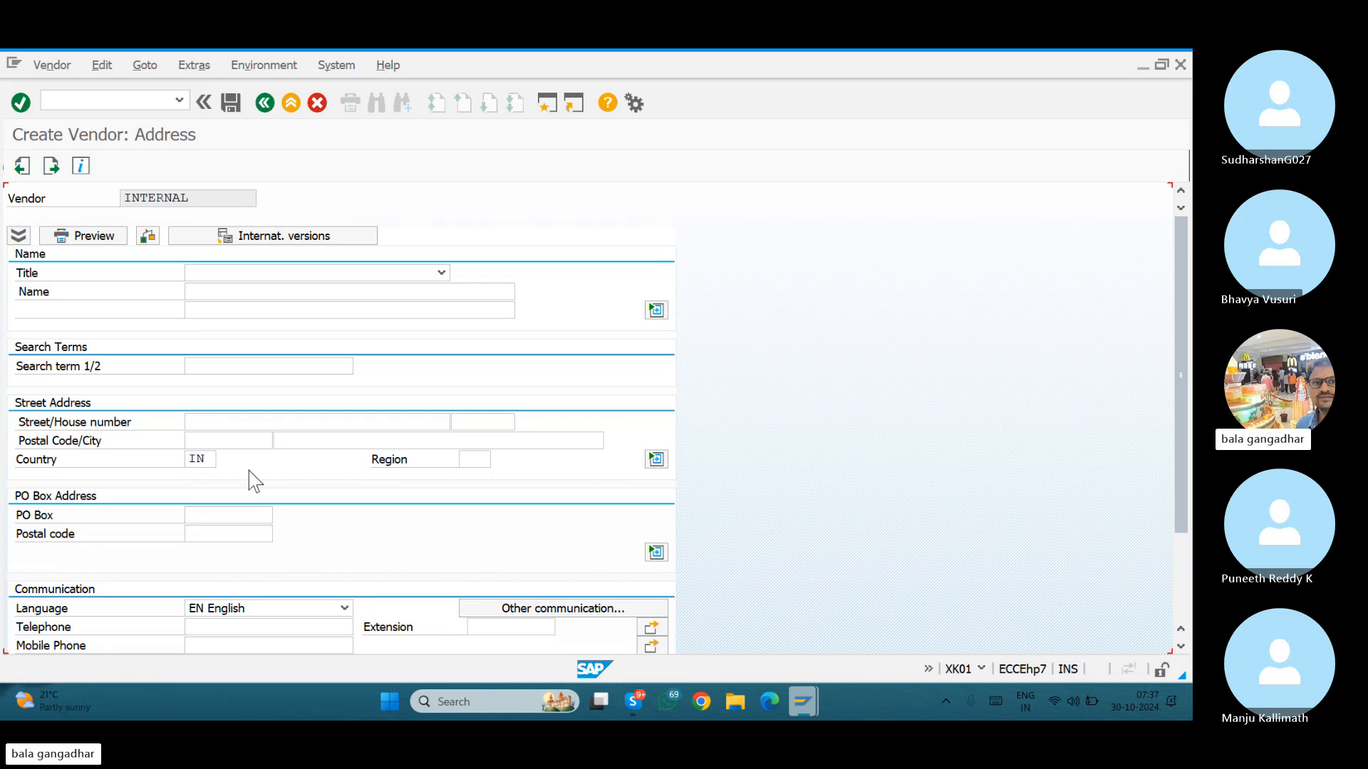
key(Return)
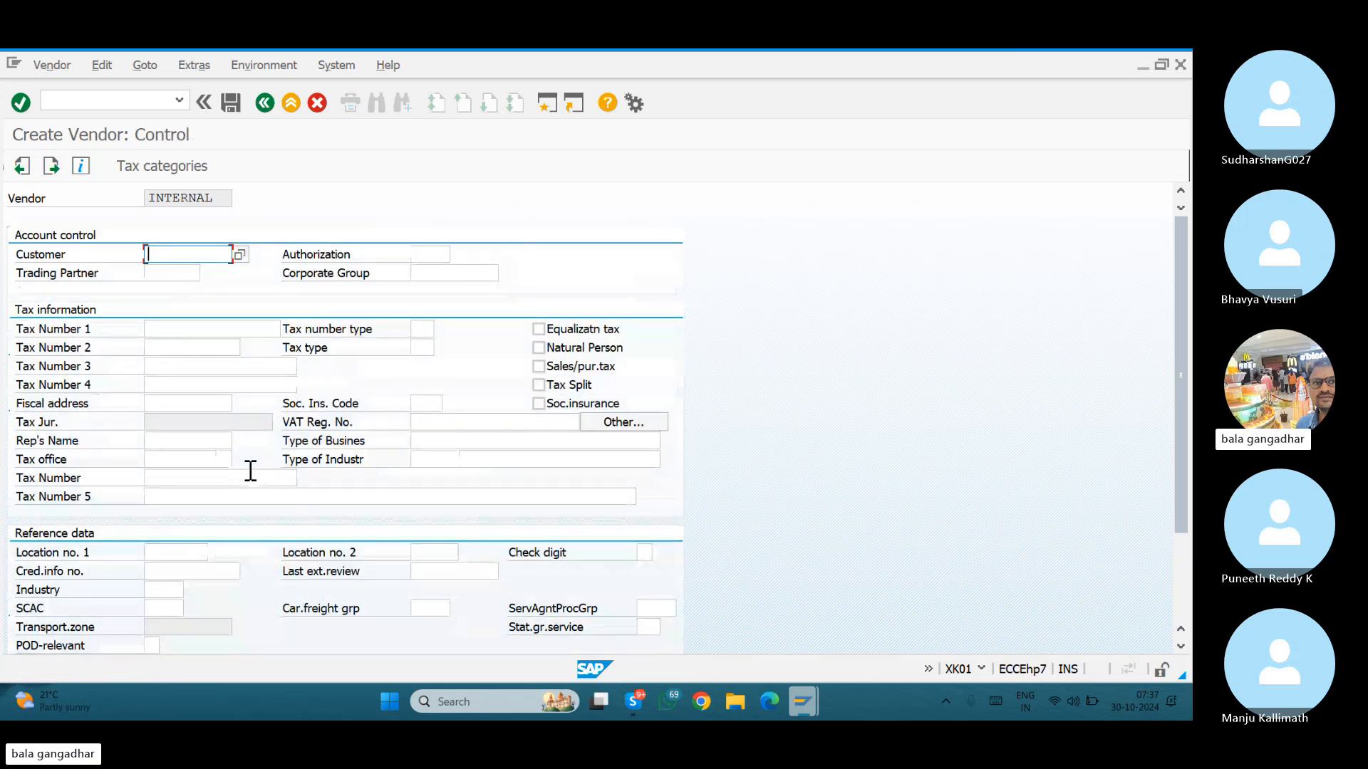
Leave the remaining general data blank, and set reconciliation account 31000 and cash management group A1 in the accounting information.
key(Return)
key(Return)
key(Return)
key(Return)
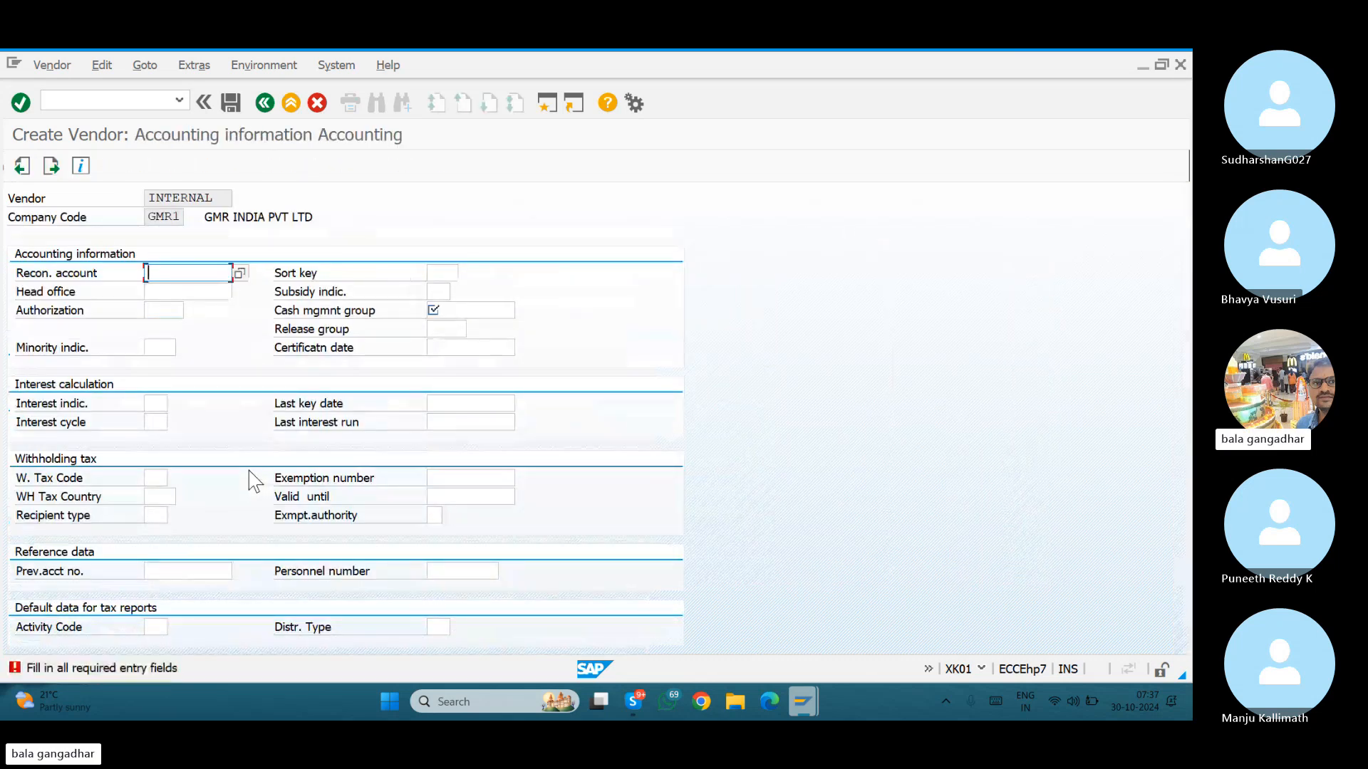
key(space)
key(Down)
key(Return)
key(Return)
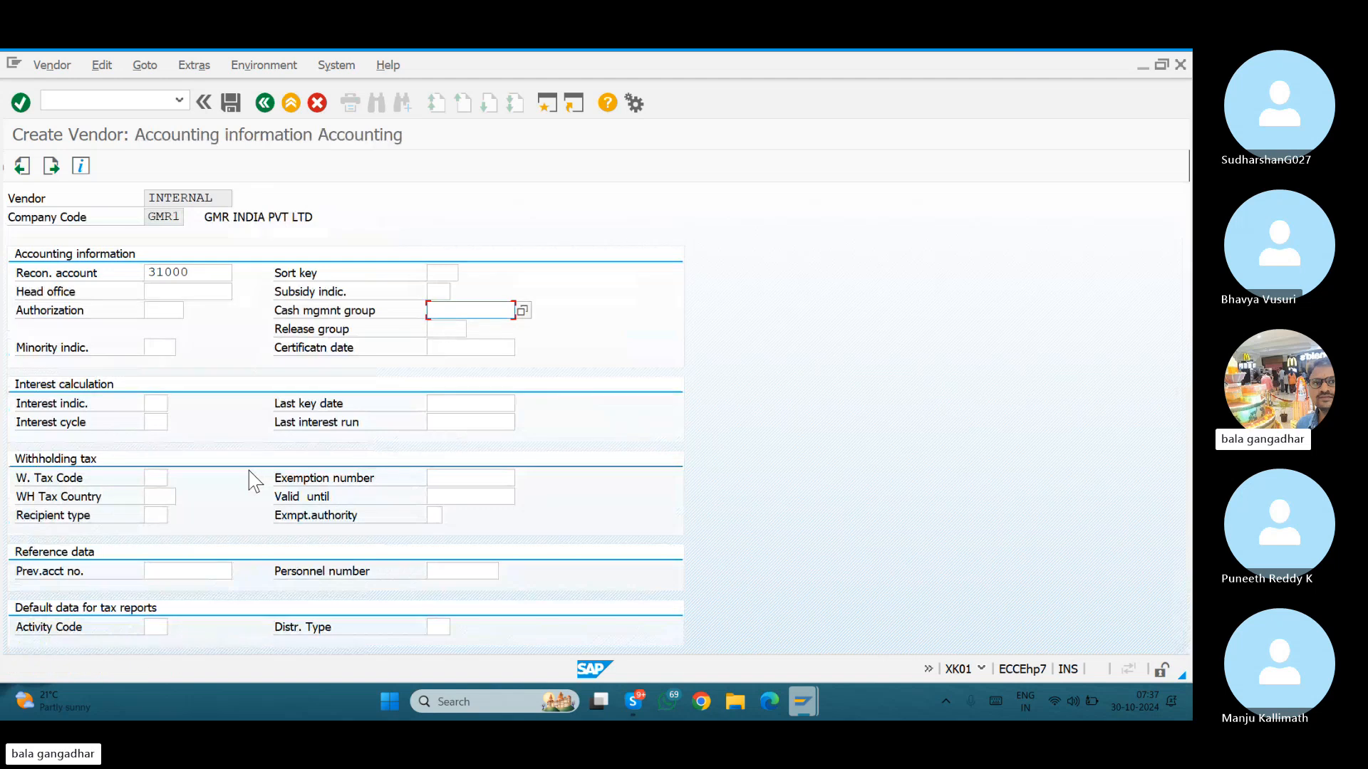
text(A1)
key(Return)
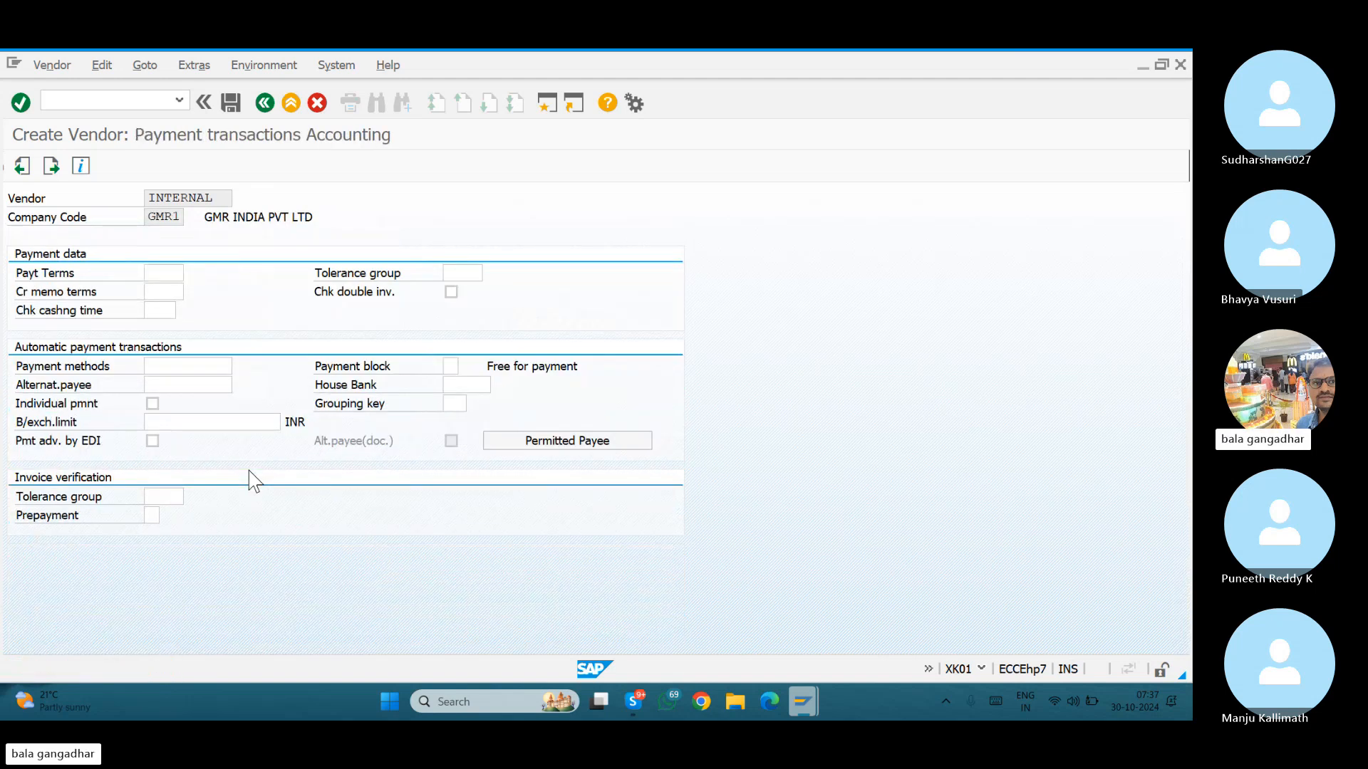
Skip the payment transactions, enter INR as the order currency in the purchasing data, and save the vendor without partner functions.
key(Return)
text(INR)
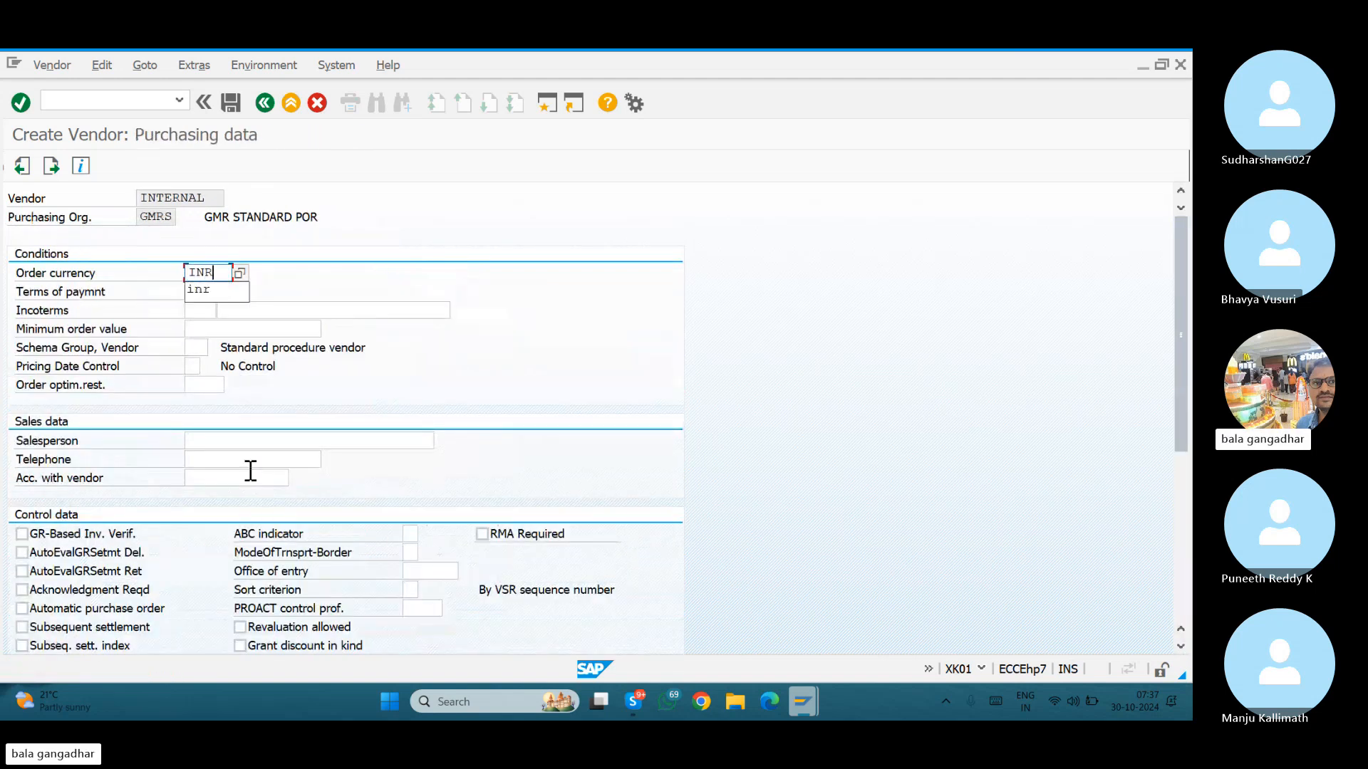
key(Return)
key(Return)
key(Return)
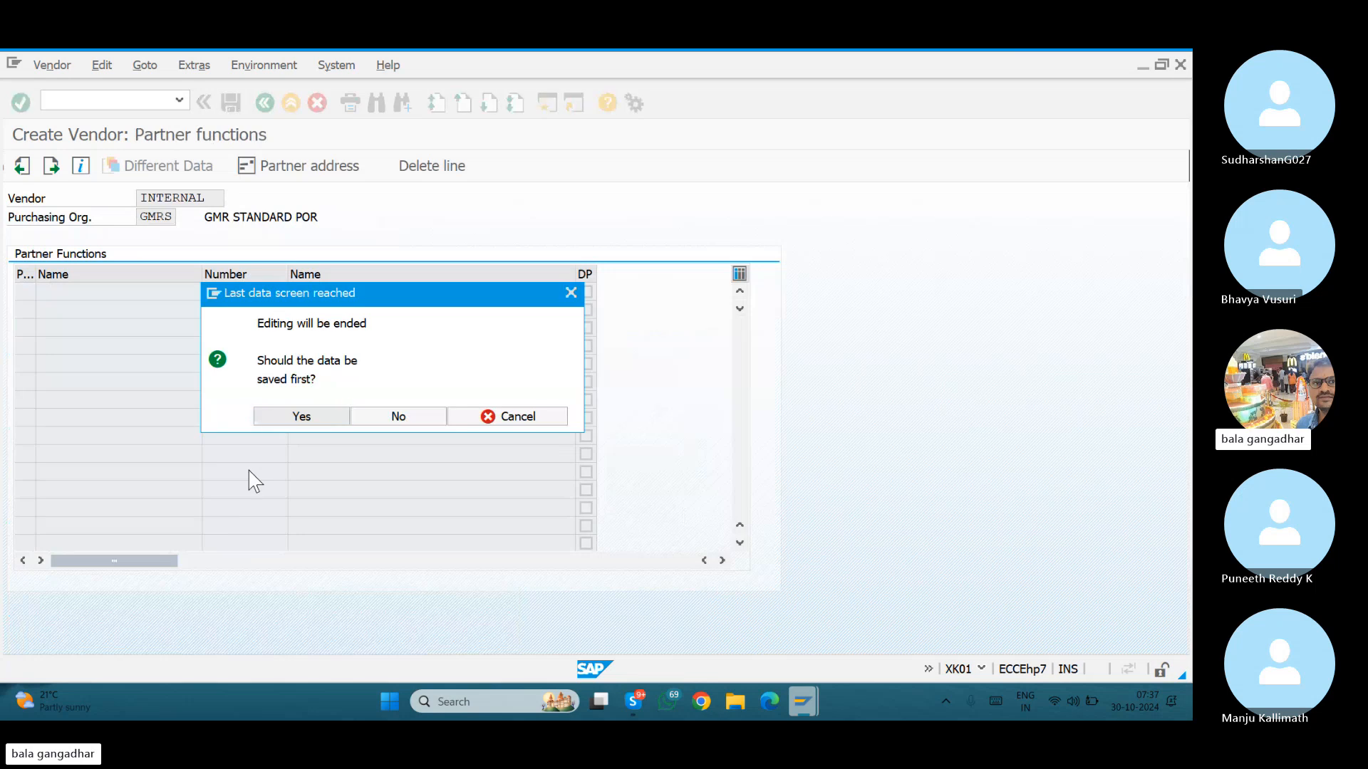
key(Return)
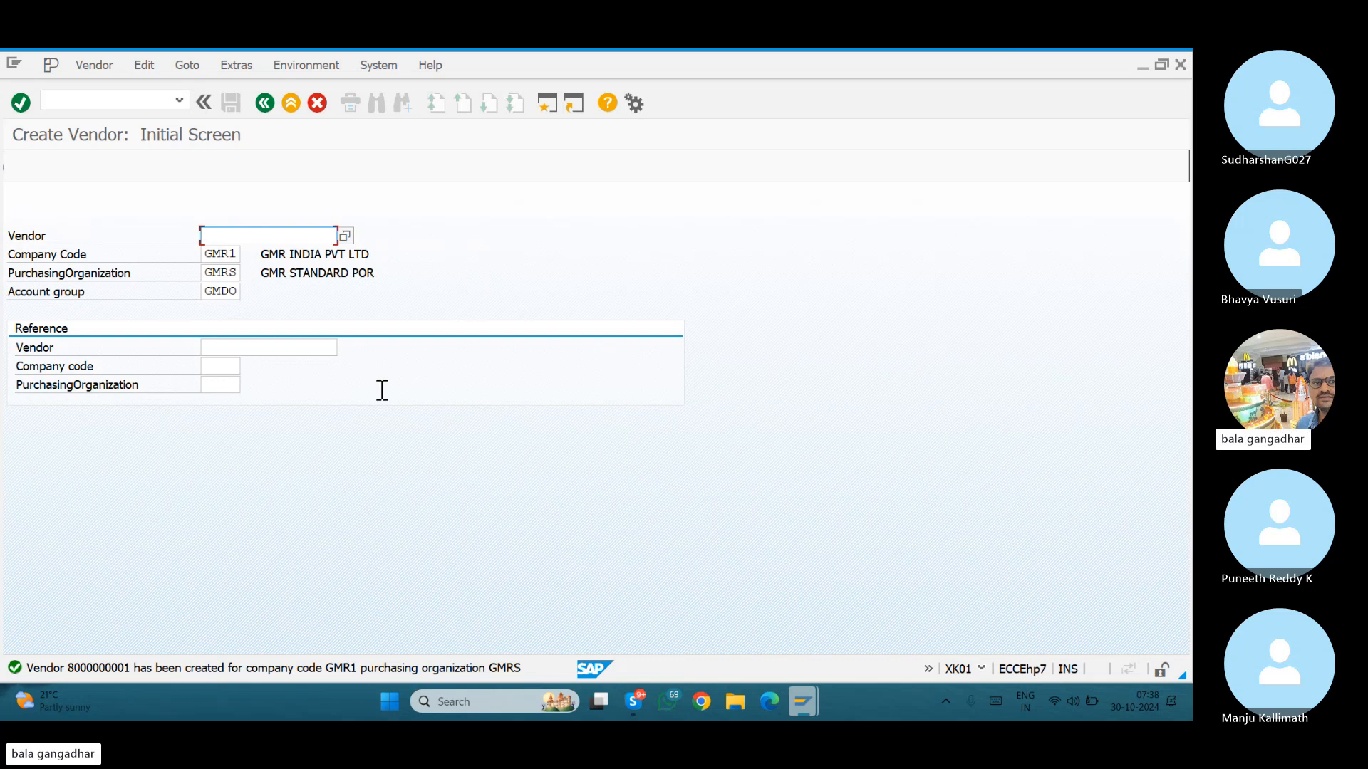
mouse_move(806, 691)
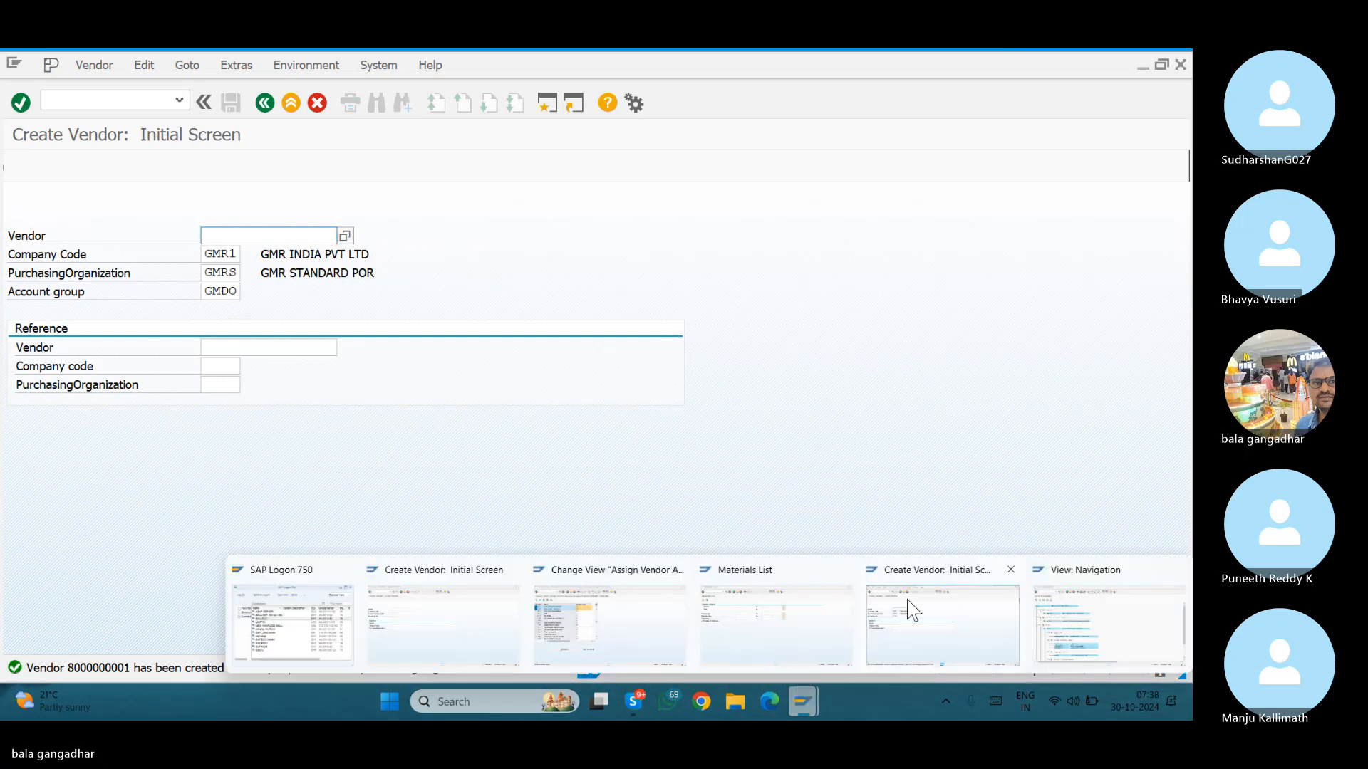
click(842, 445)
mouse_move(633, 700)
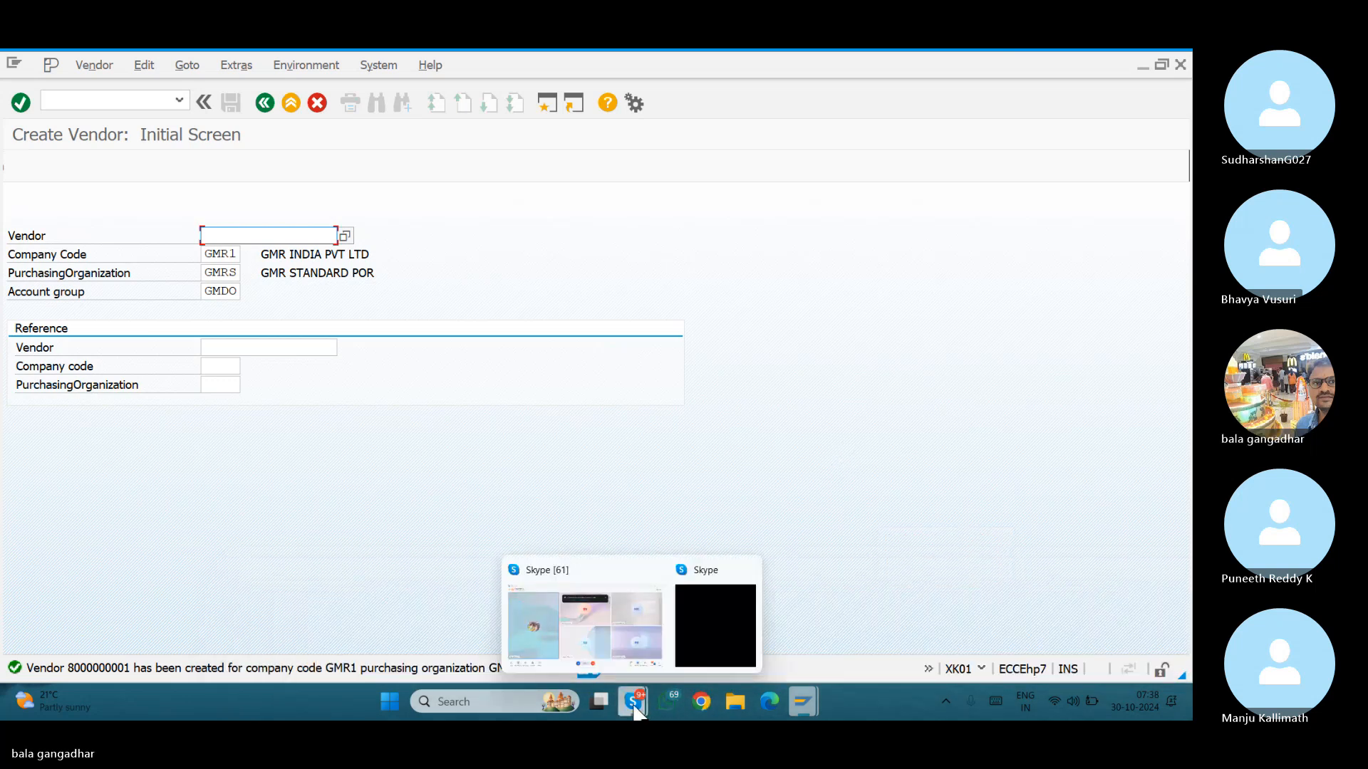
click(596, 638)
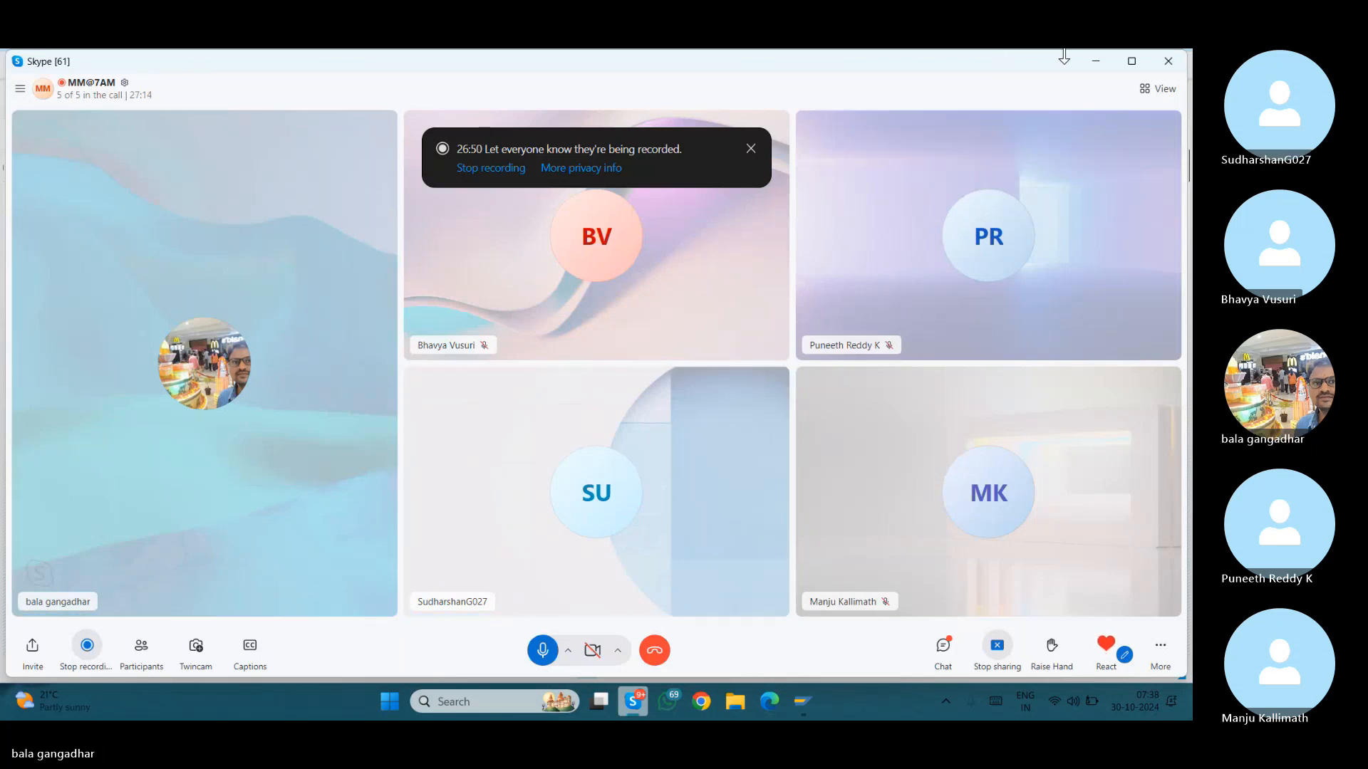
click(1096, 70)
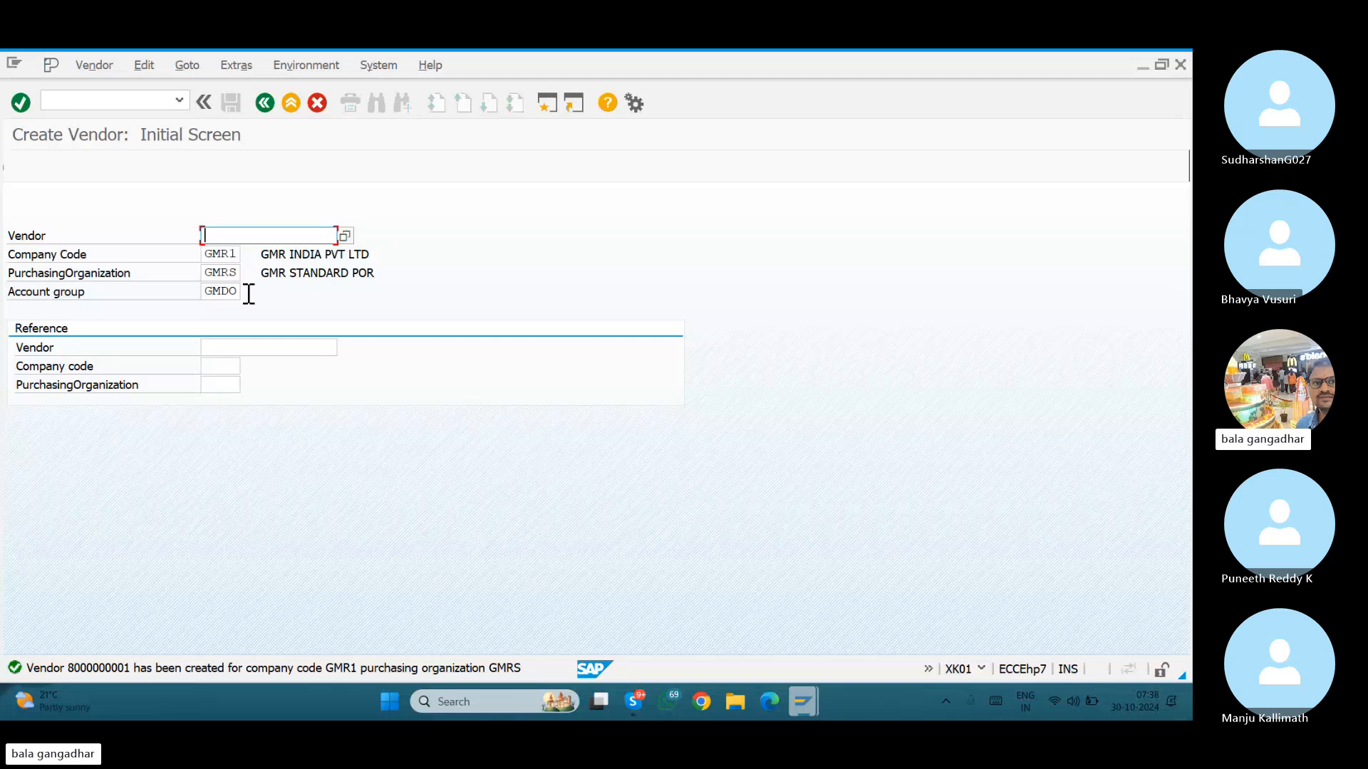
Start another vendor in account group GMDO, switch to the number range assignment session, and return it to the implementation guide.
key(Return)
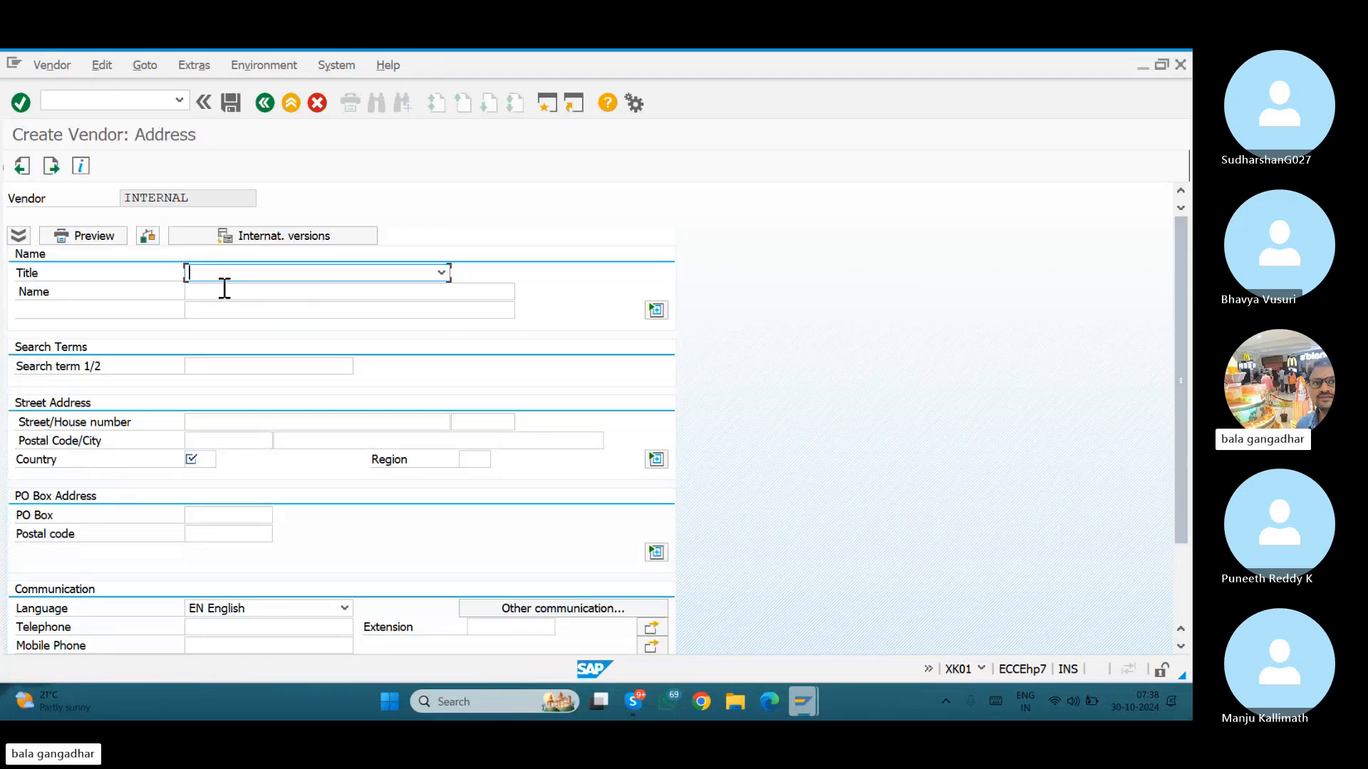
mouse_move(794, 687)
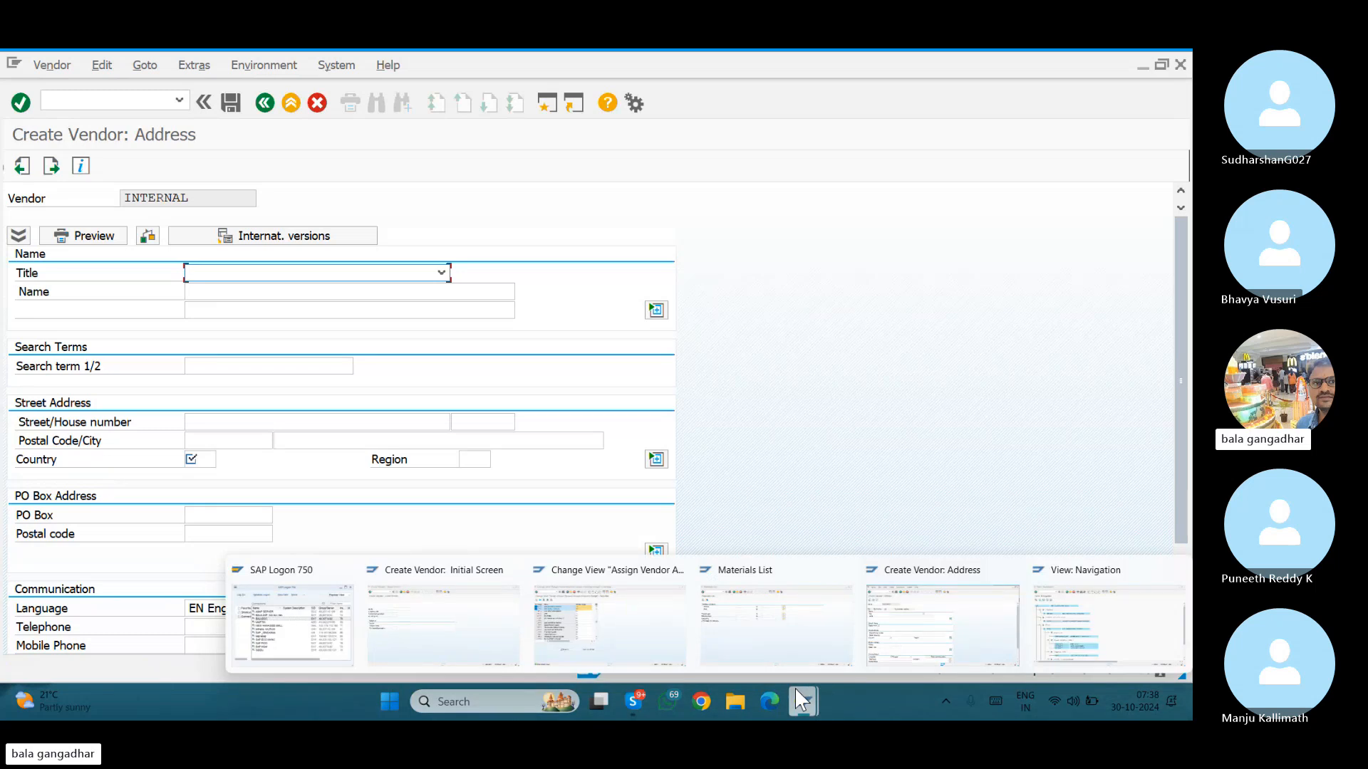
click(595, 639)
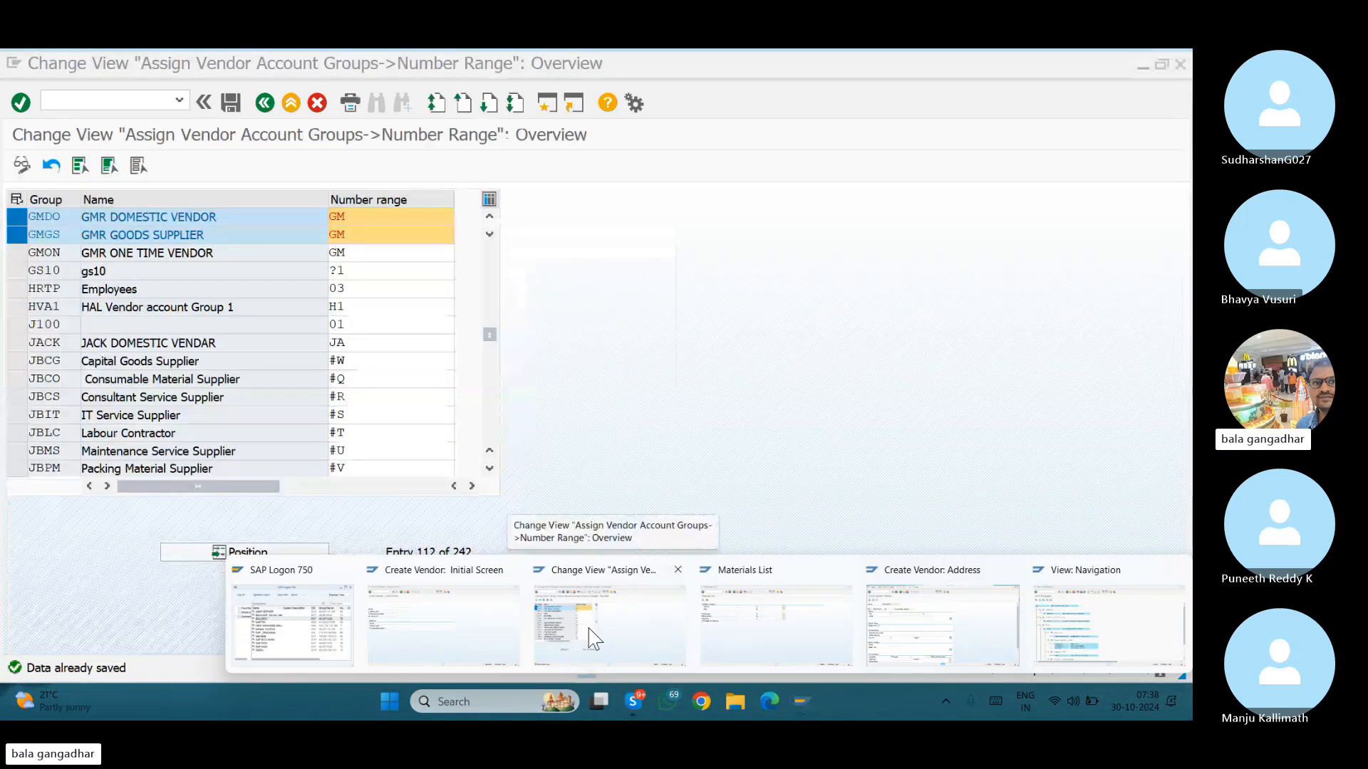
click(595, 639)
click(264, 103)
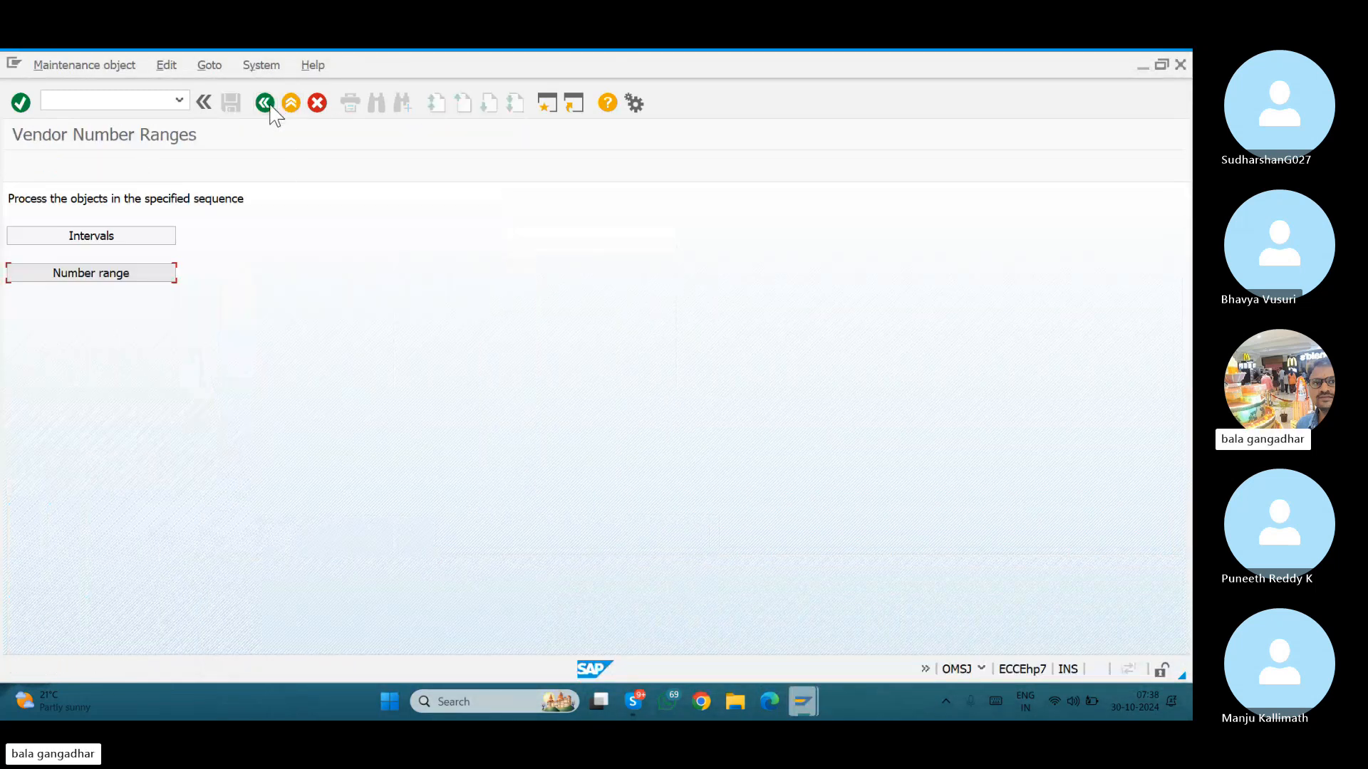
click(265, 103)
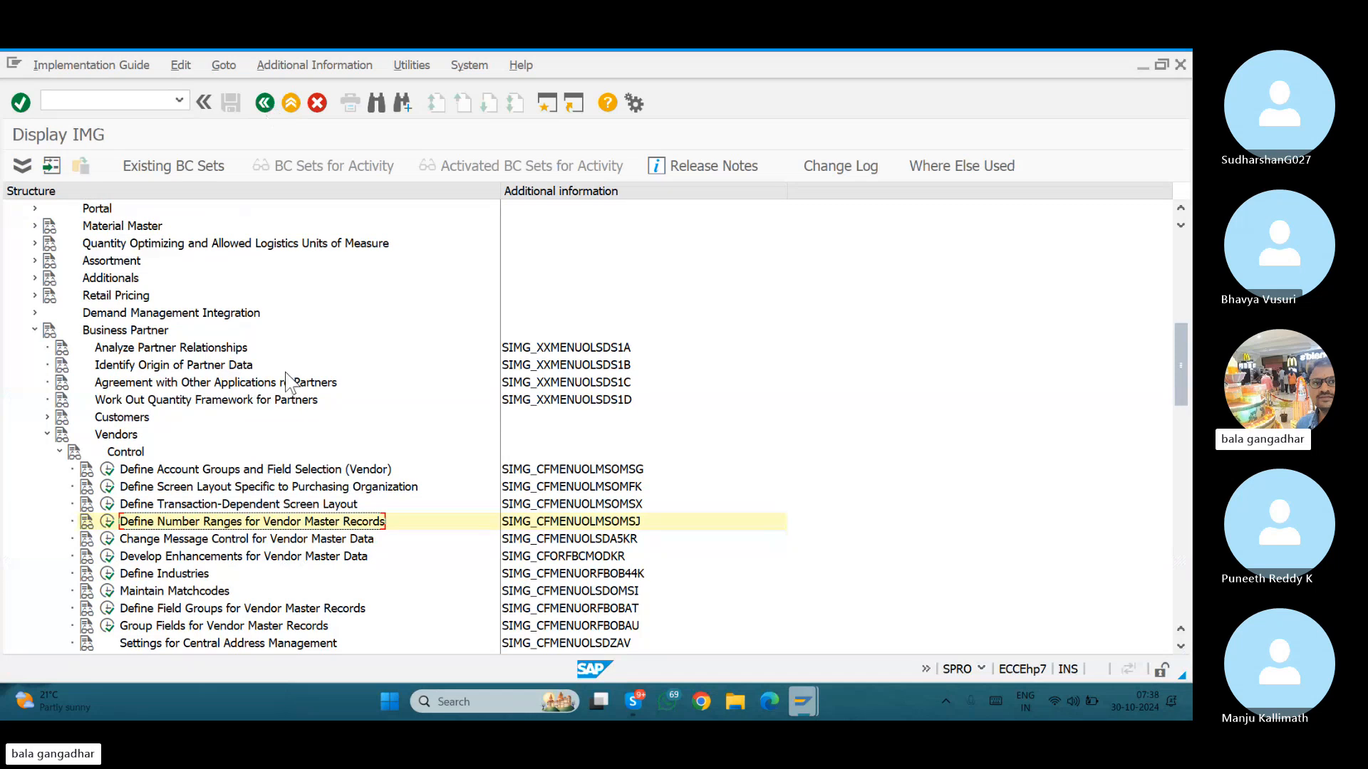
Open Define Account Groups and Field Selection (Vendor) under the vendor control settings and position the list at account group GM.
click(250, 471)
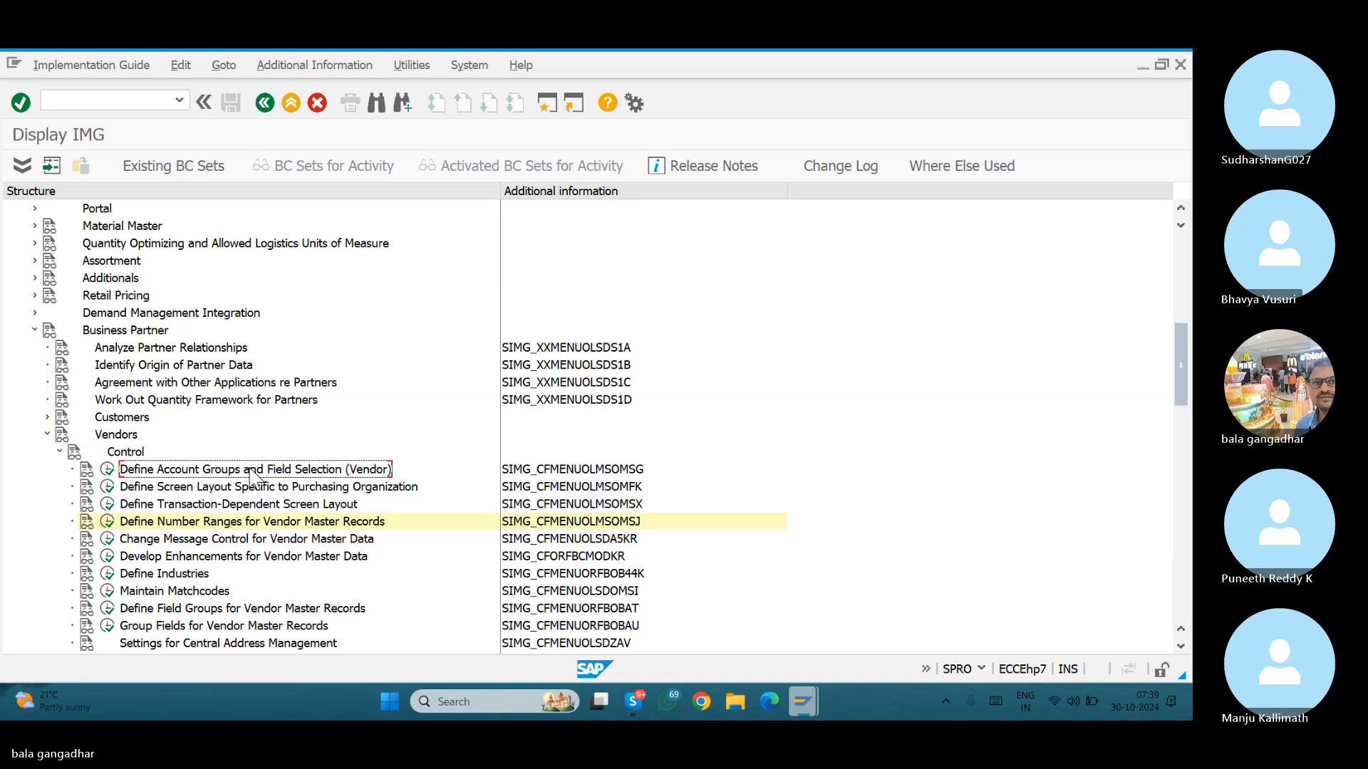
click(108, 471)
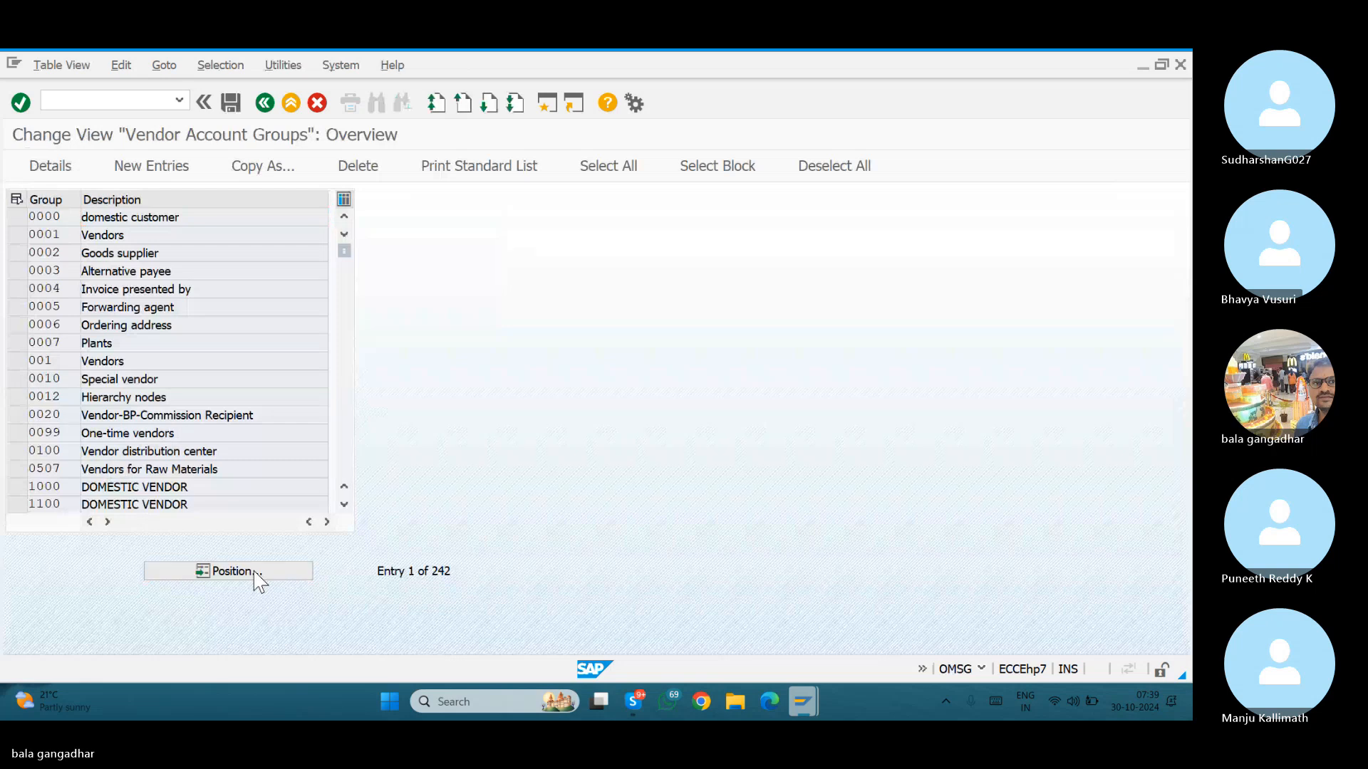
click(255, 574)
text(GM)
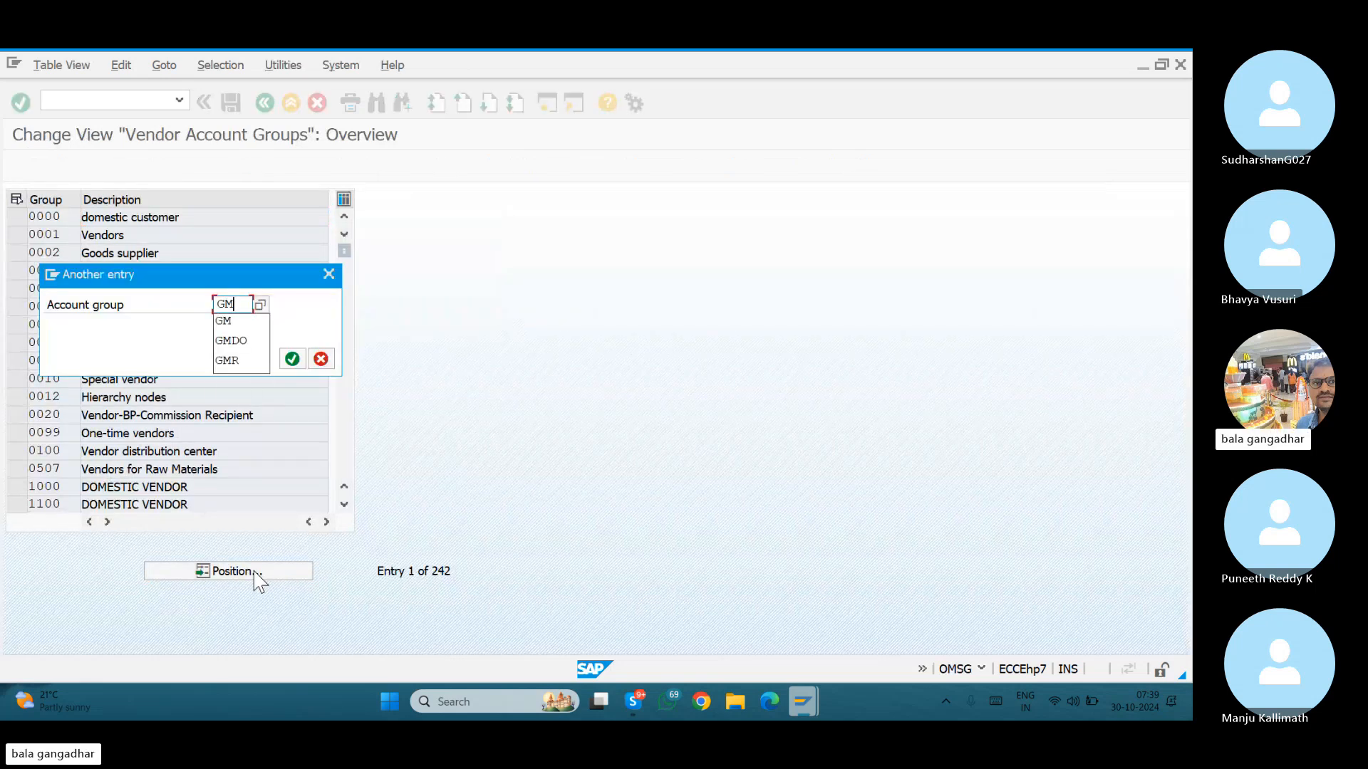
key(Return)
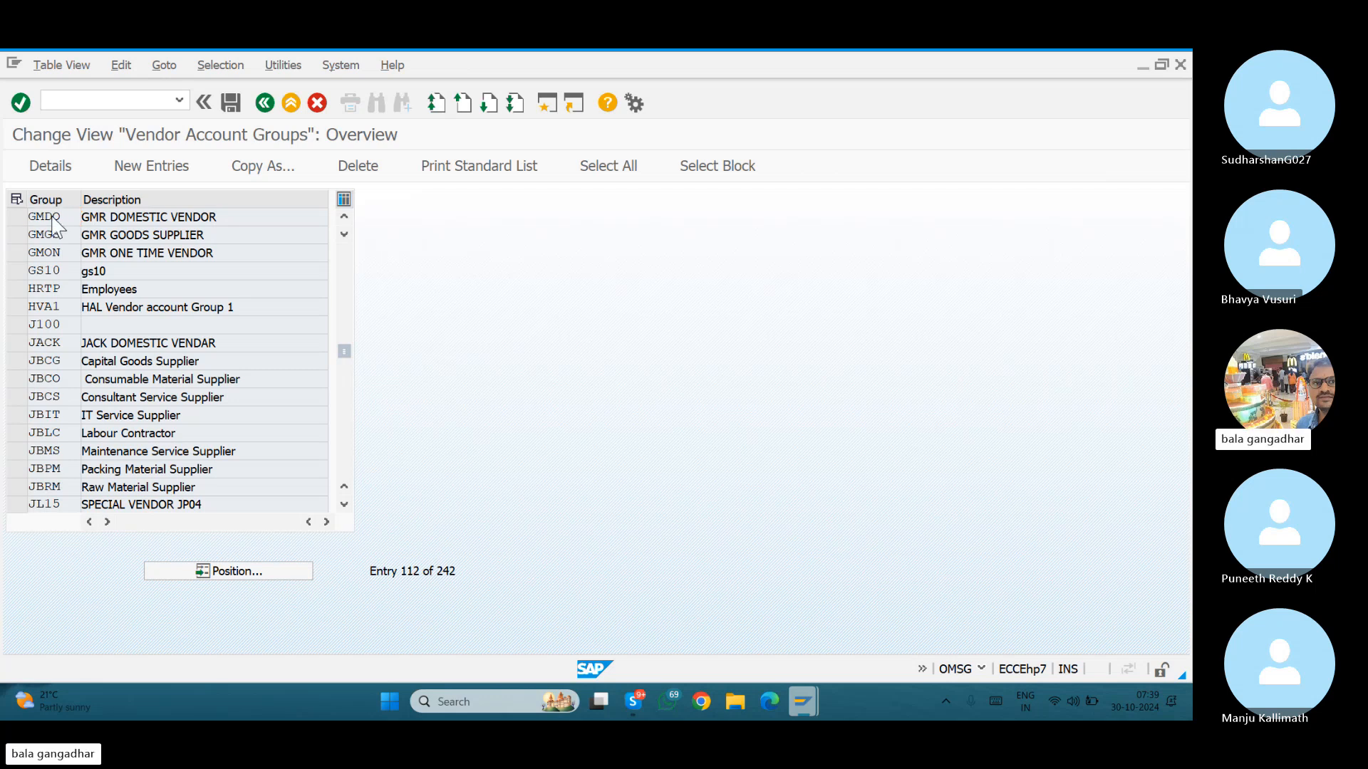
Open the details of account group GMDO and its field status for General Data.
double_click(54, 218)
click(57, 354)
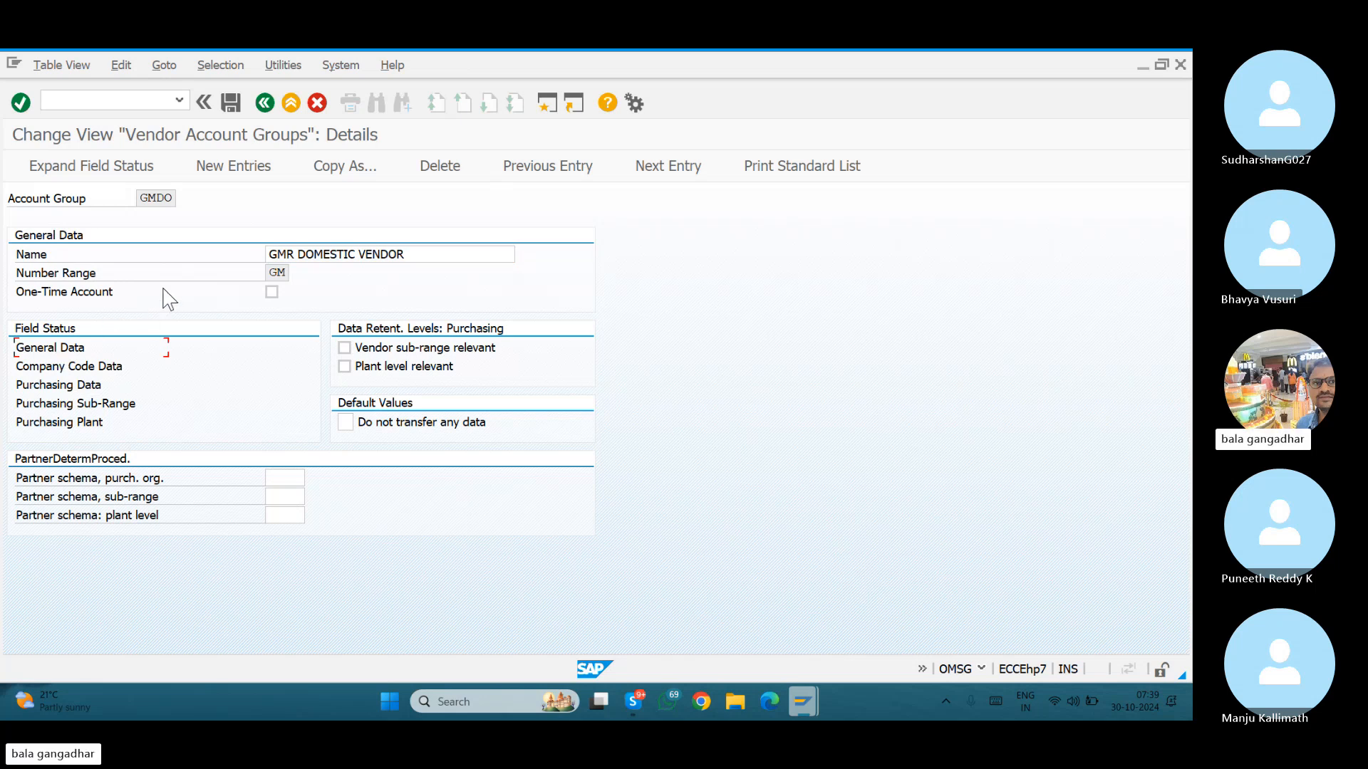
click(278, 273)
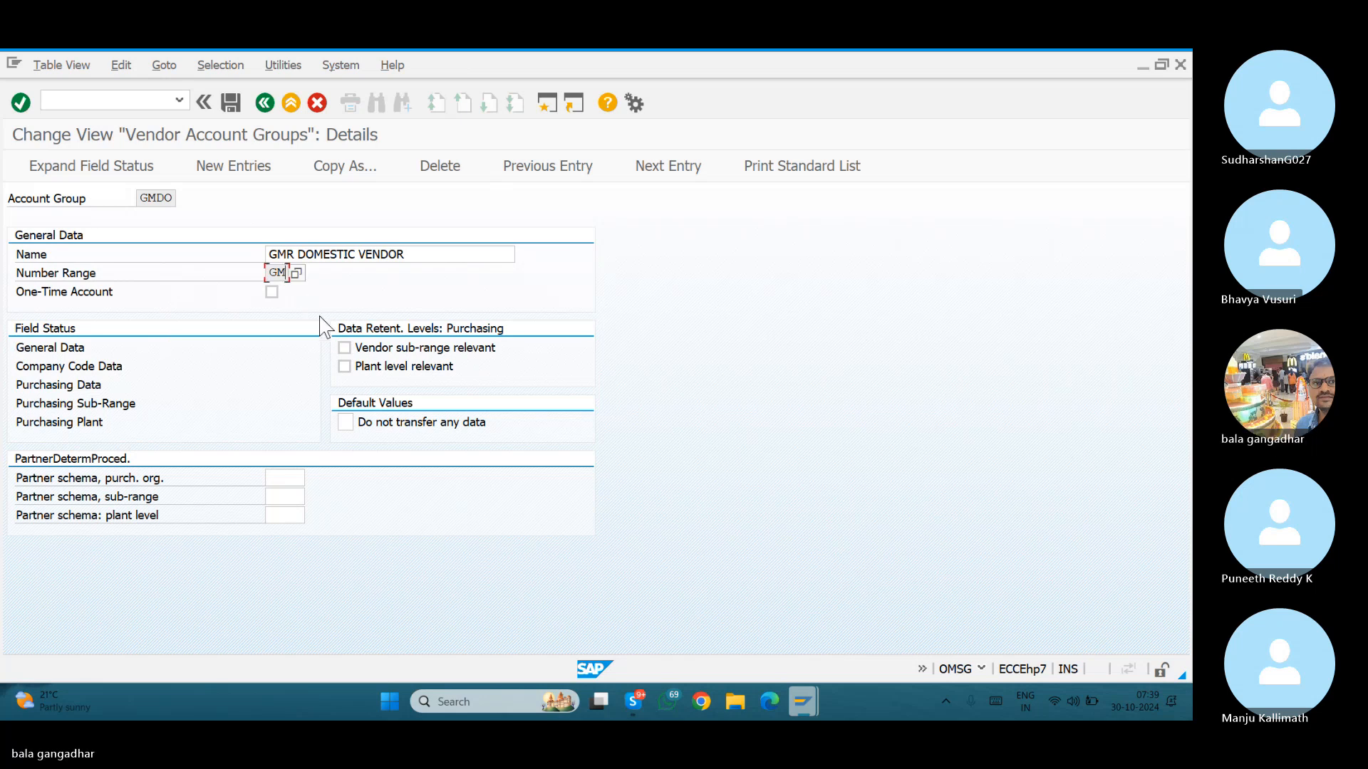
click(50, 360)
double_click(48, 351)
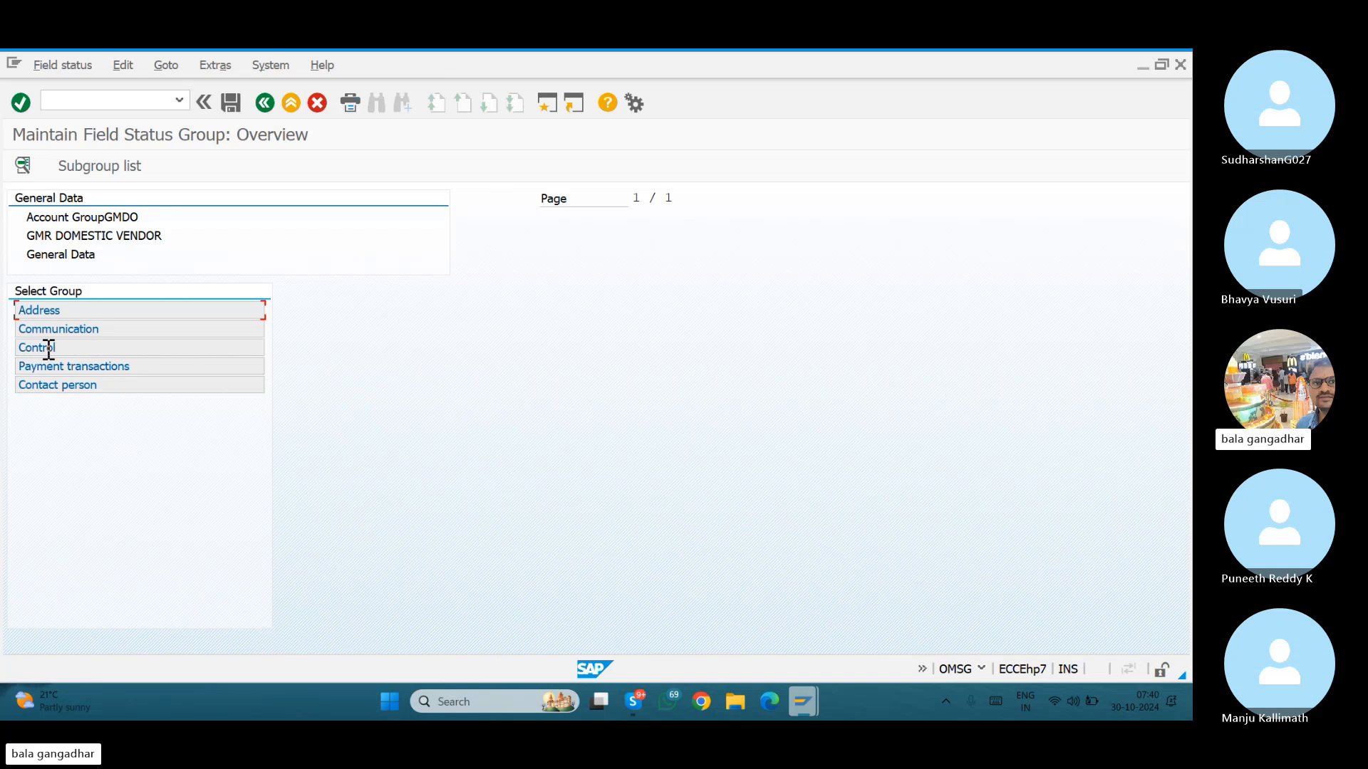
Make Name 1 a required entry in the Address field group, save with customizing request EH7K900805, and return to the account group list.
double_click(47, 311)
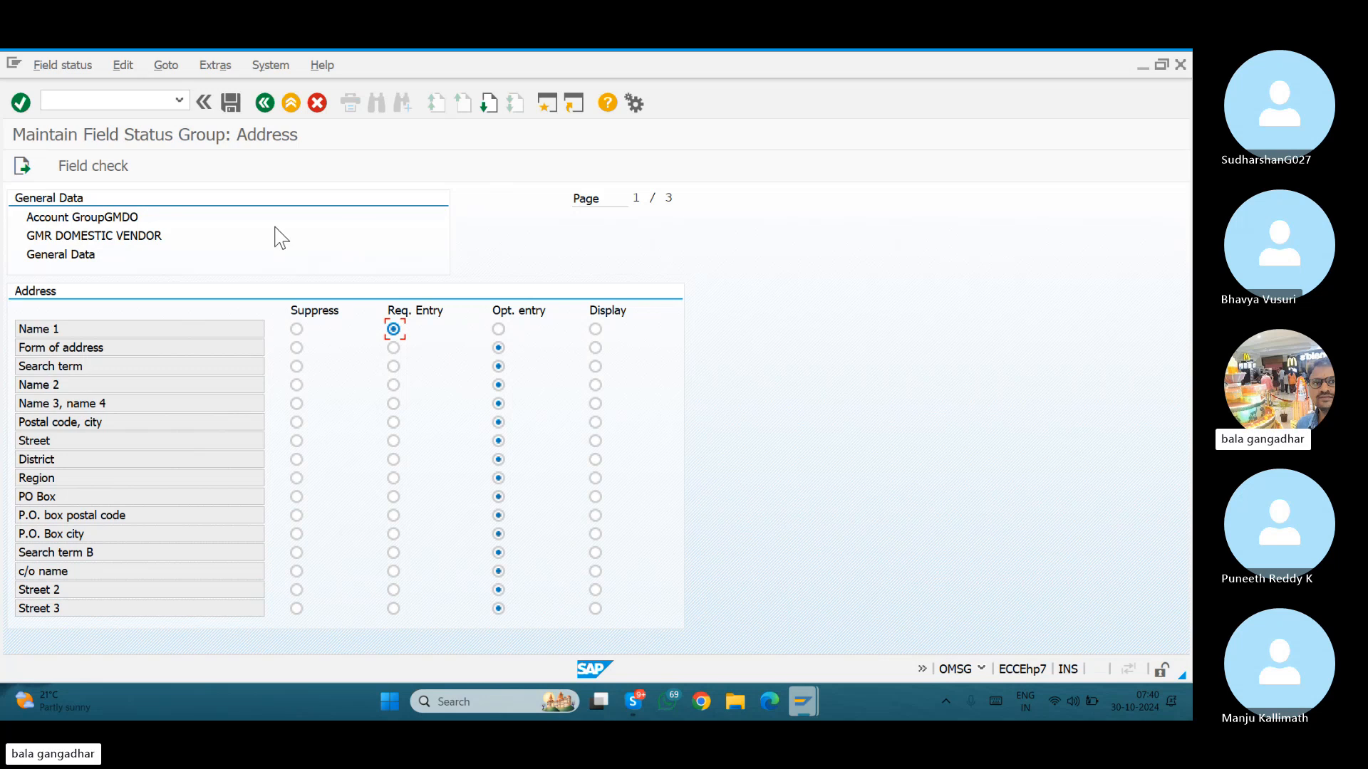
click(231, 102)
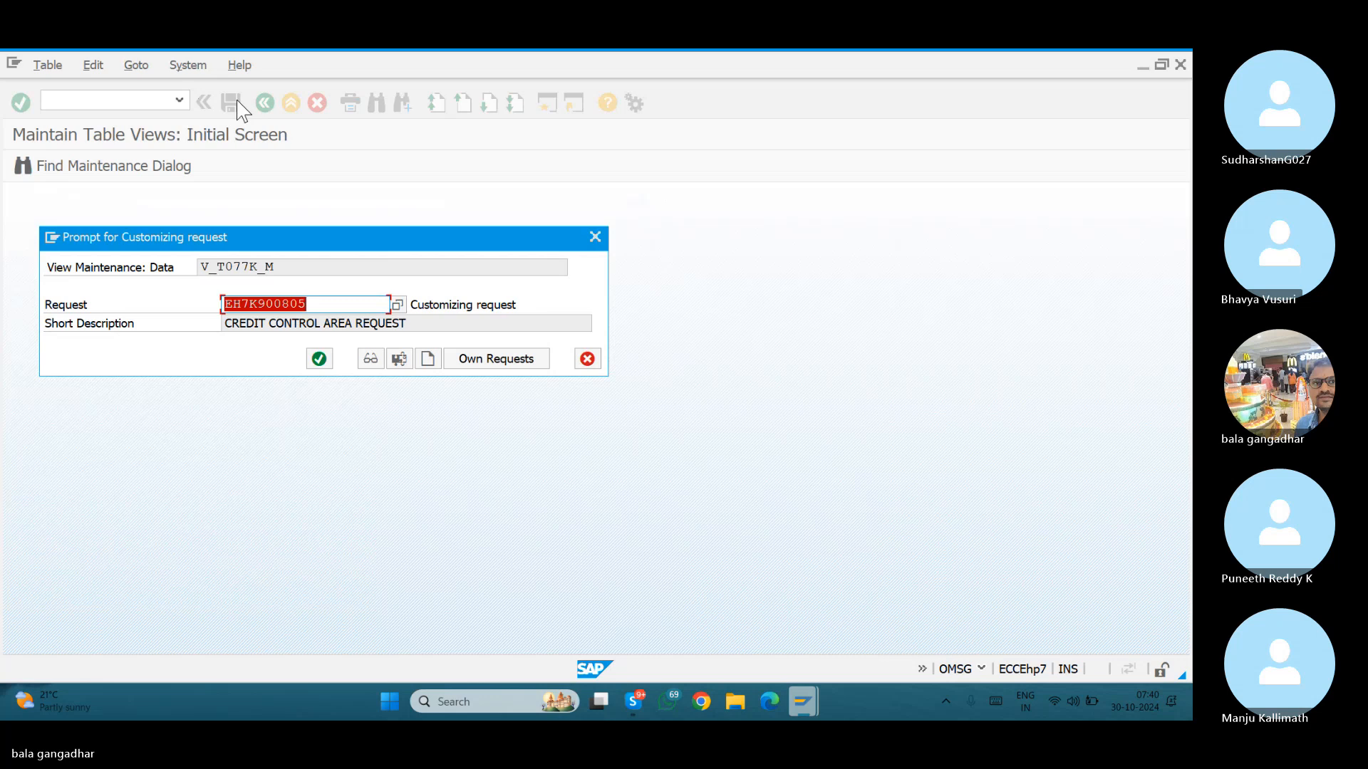
key(Return)
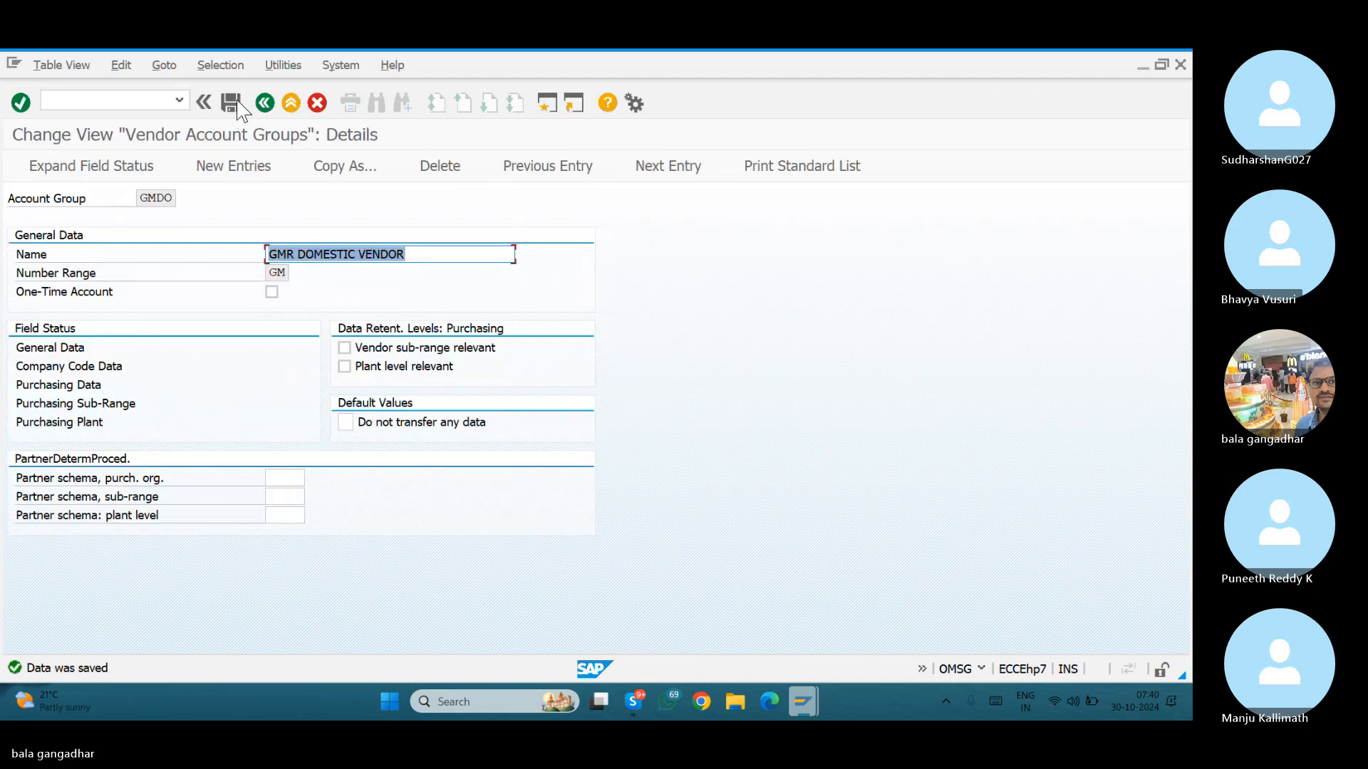
click(237, 99)
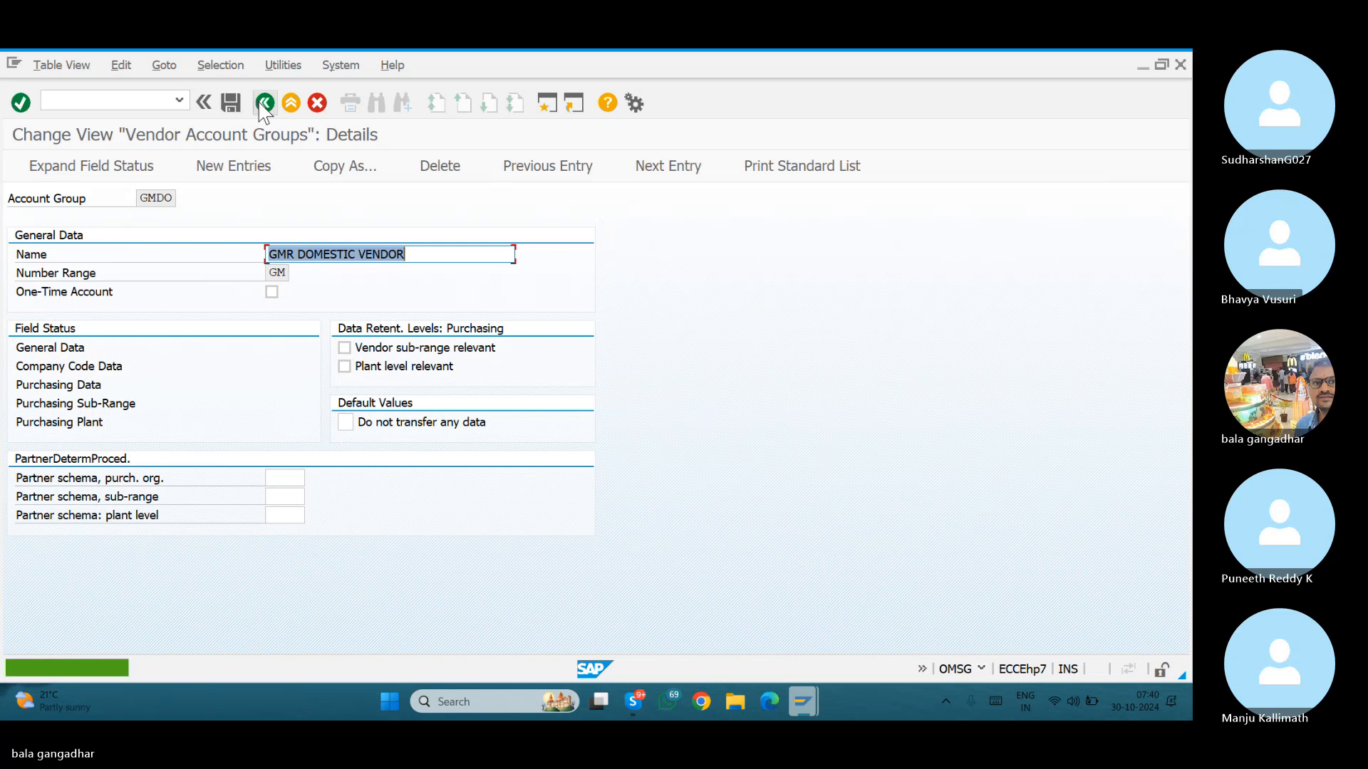
click(265, 104)
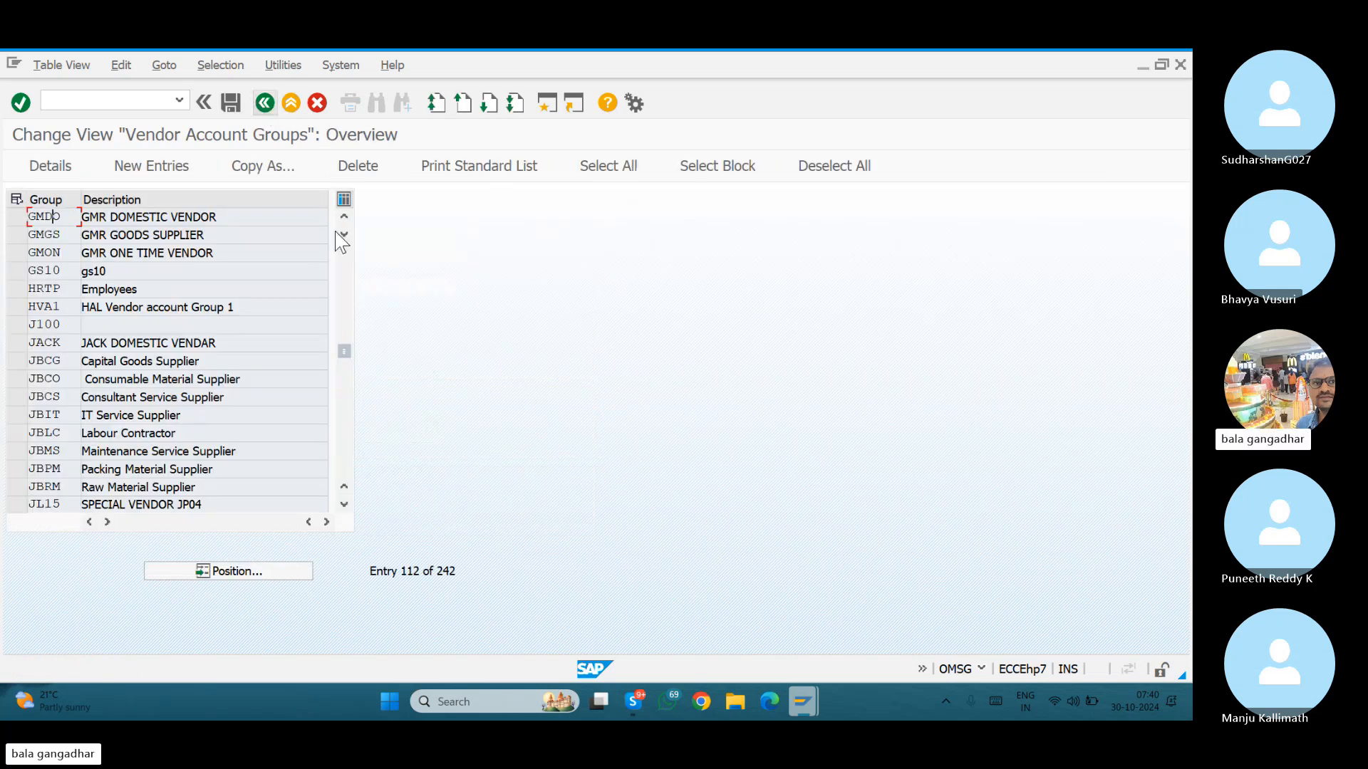
Close the empty Create Vendor initial session and the Materials List session, and switch to the session showing the new vendor's address.
mouse_move(801, 697)
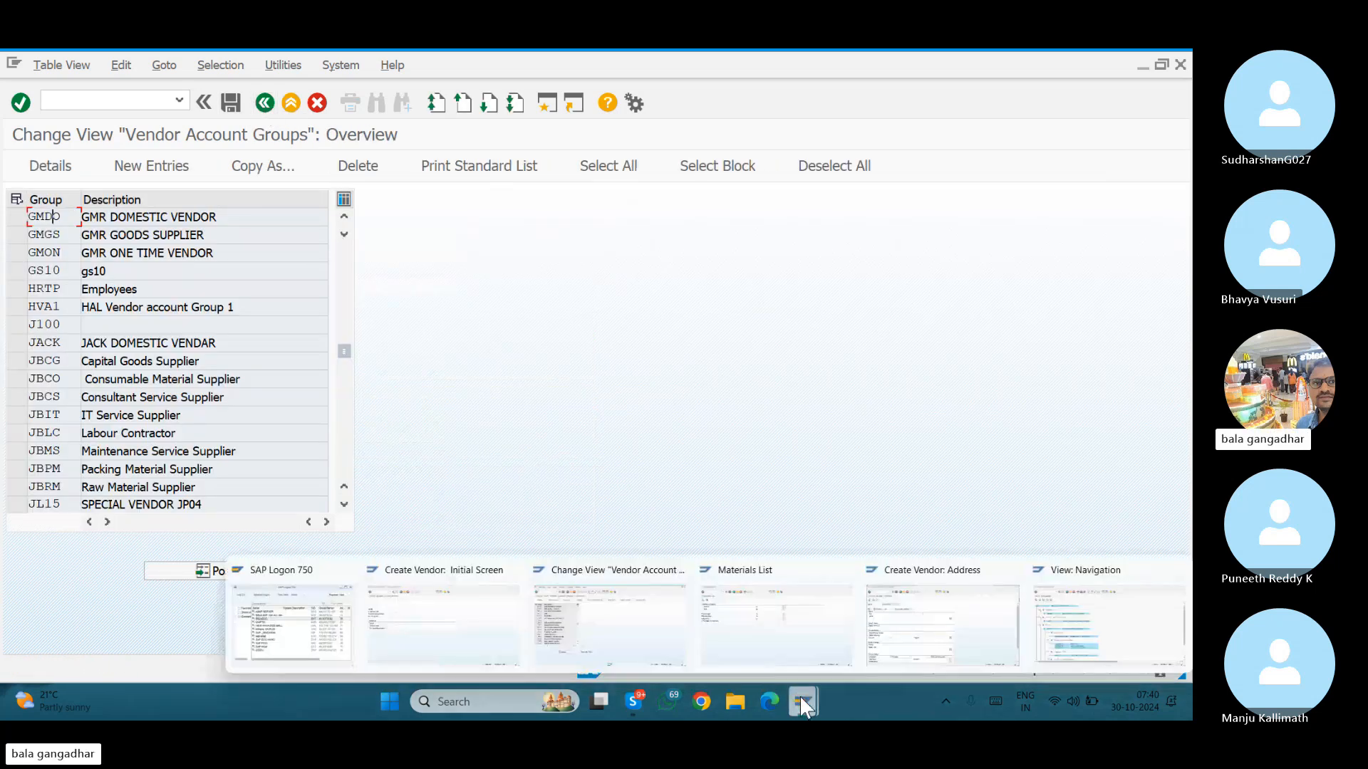
mouse_move(509, 576)
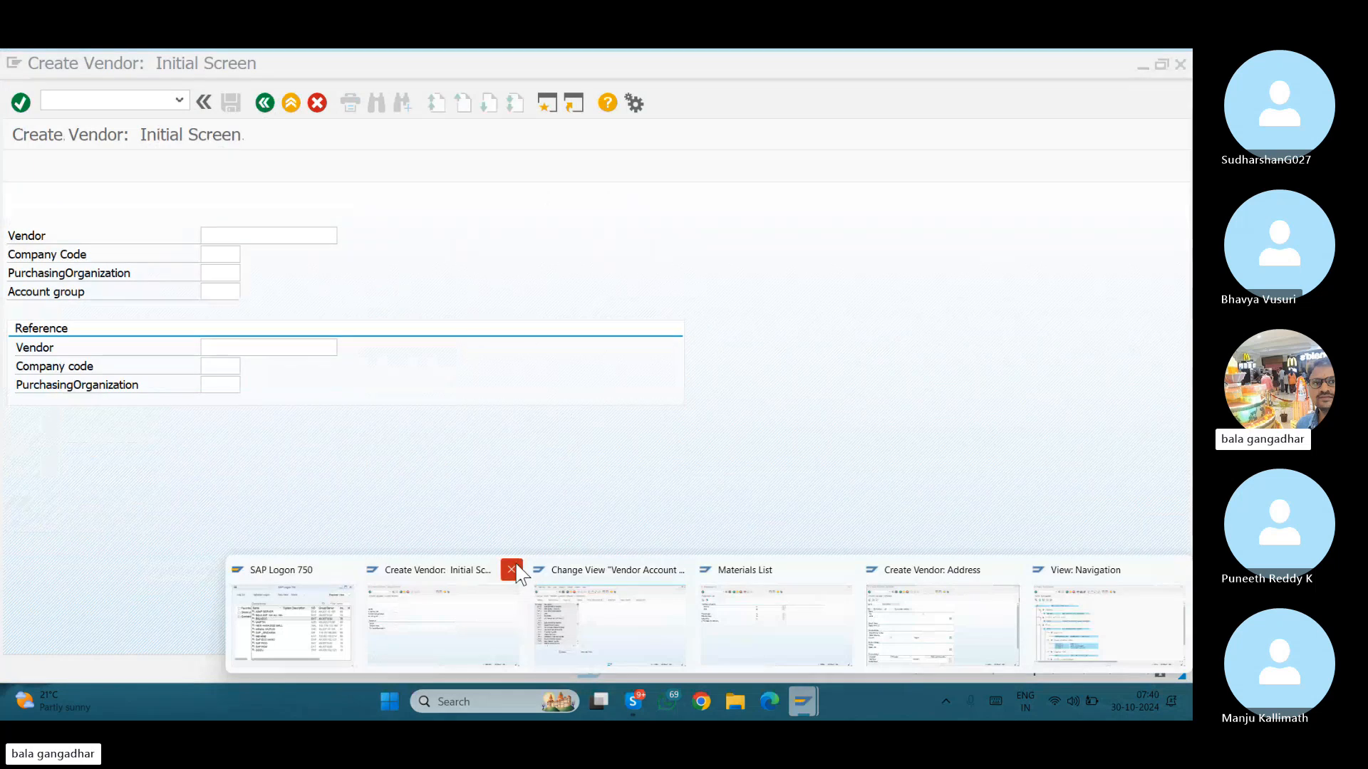
click(512, 570)
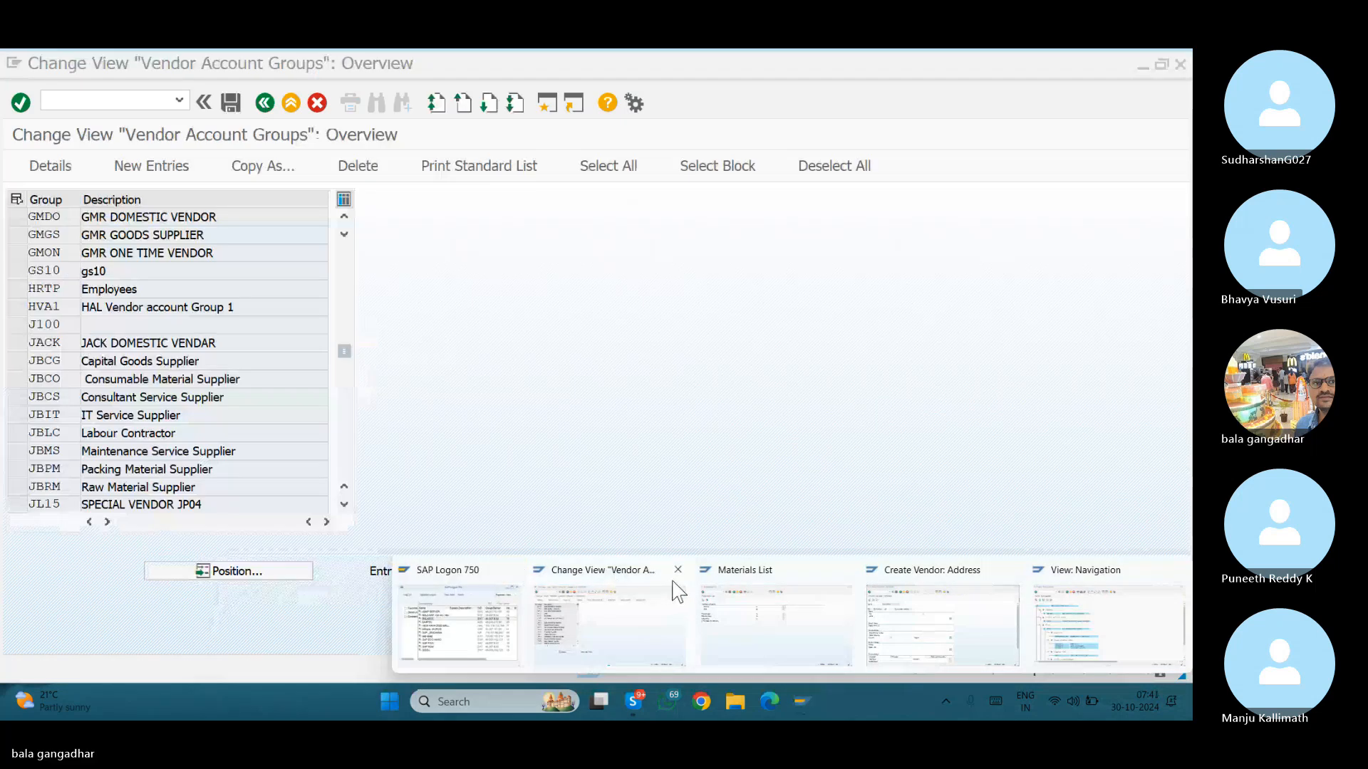
mouse_move(746, 570)
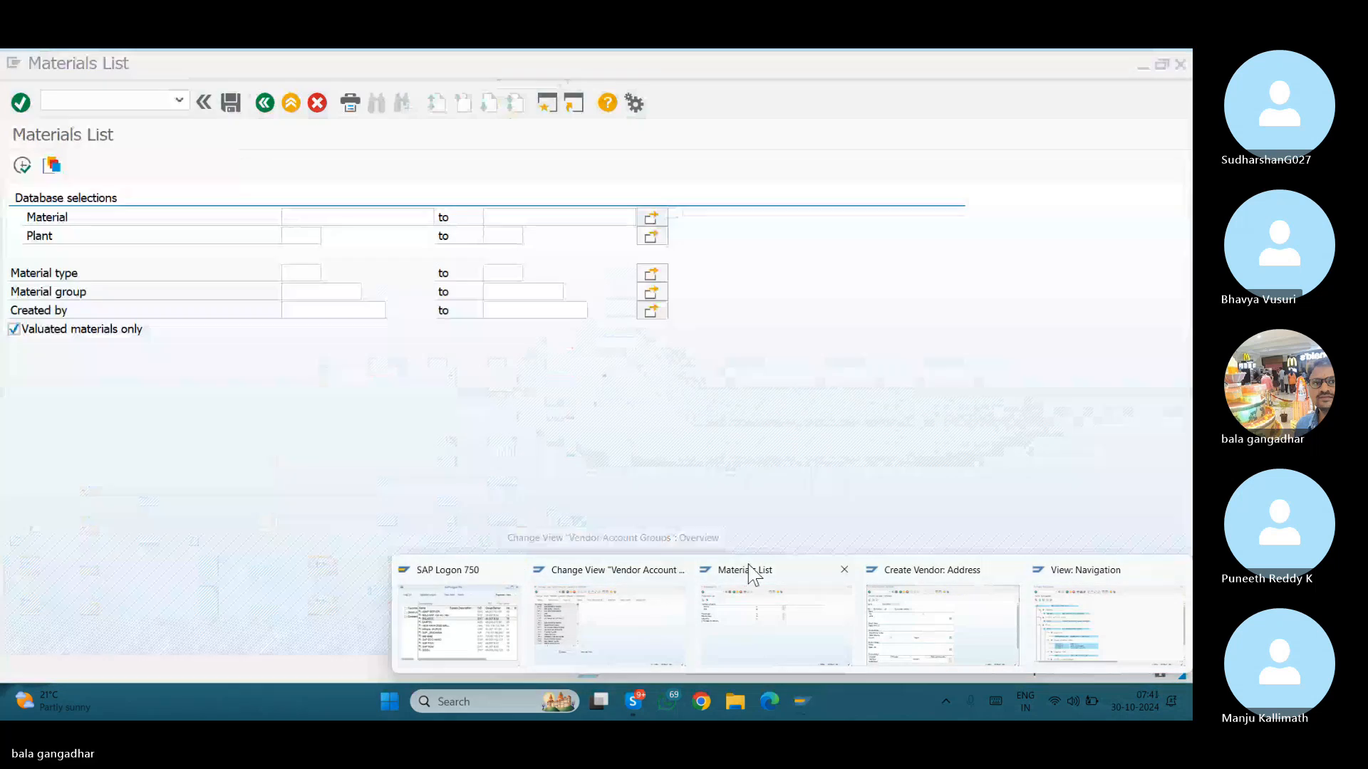
click(844, 570)
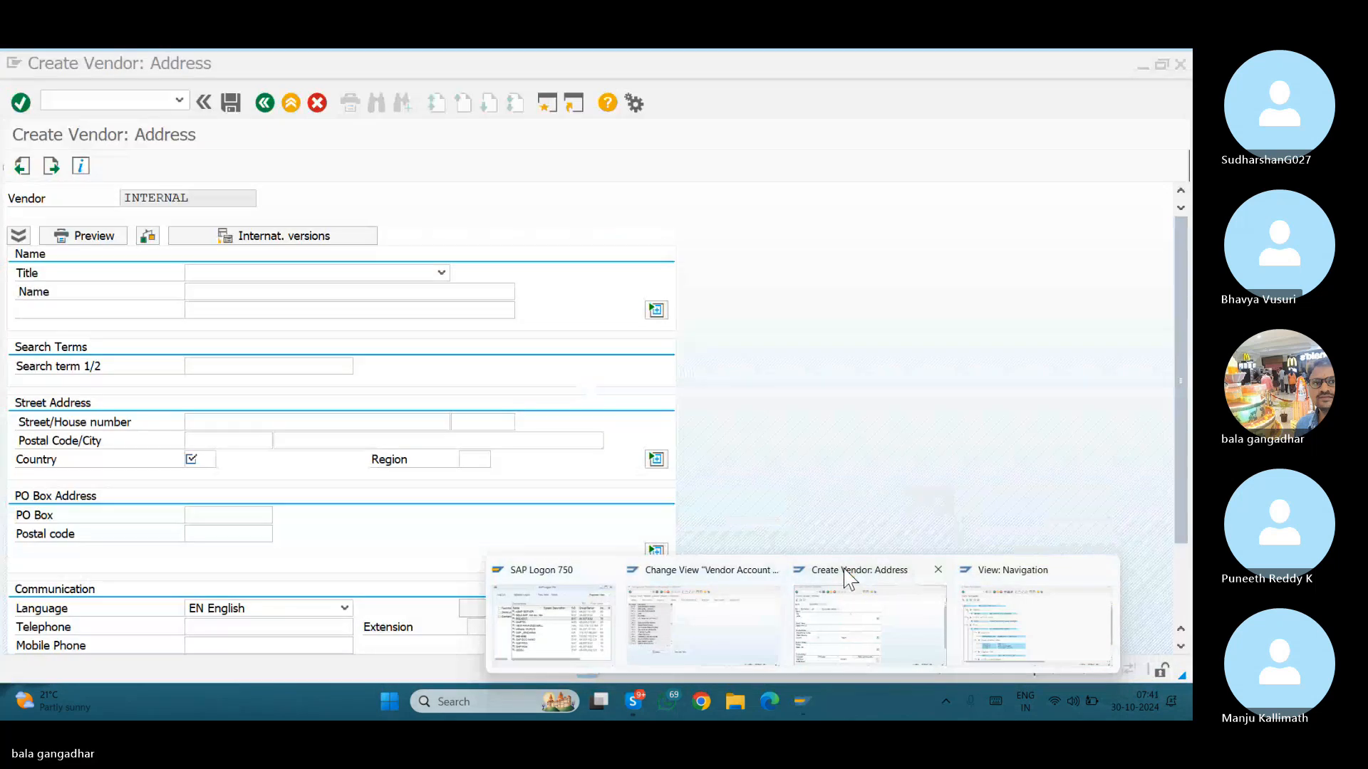
click(882, 585)
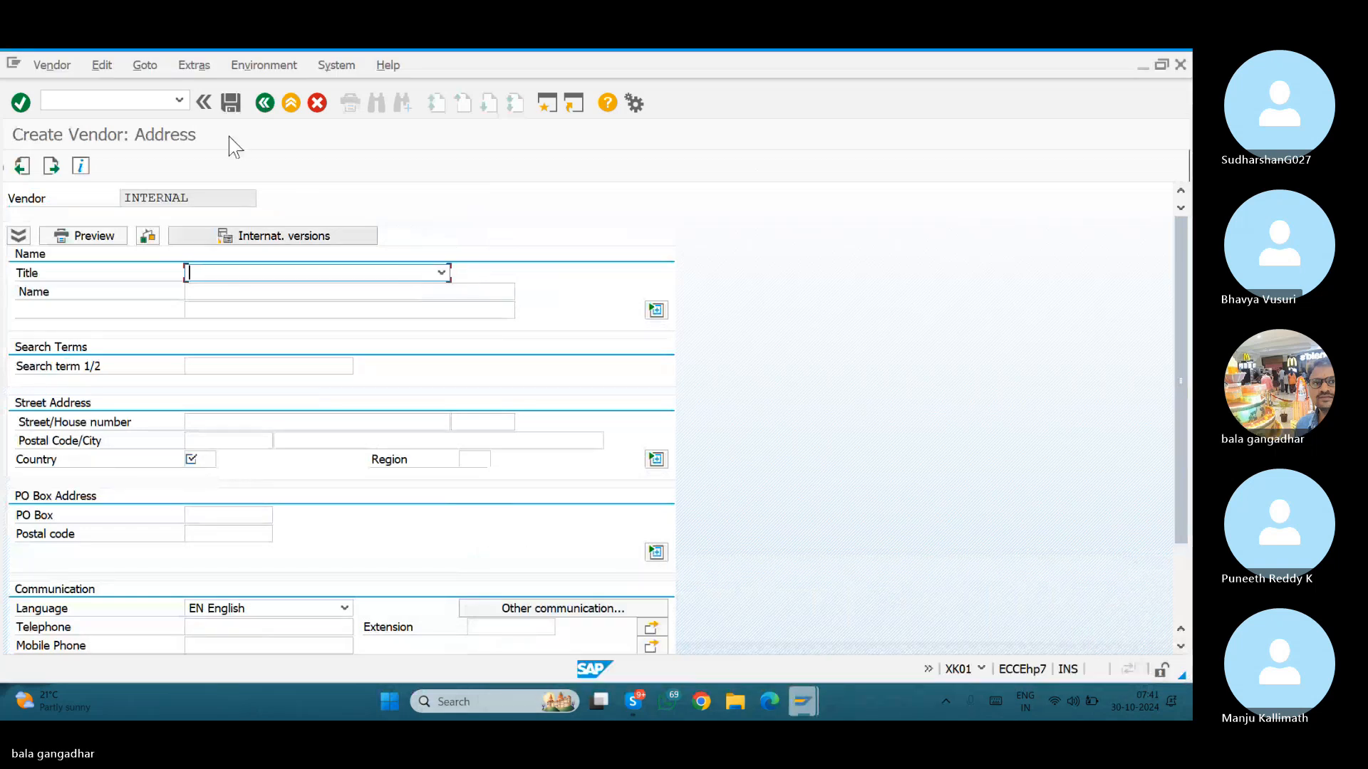
Abandon the unfinished vendor with /n and return to the SAP Easy Access screen.
click(146, 104)
text(/)
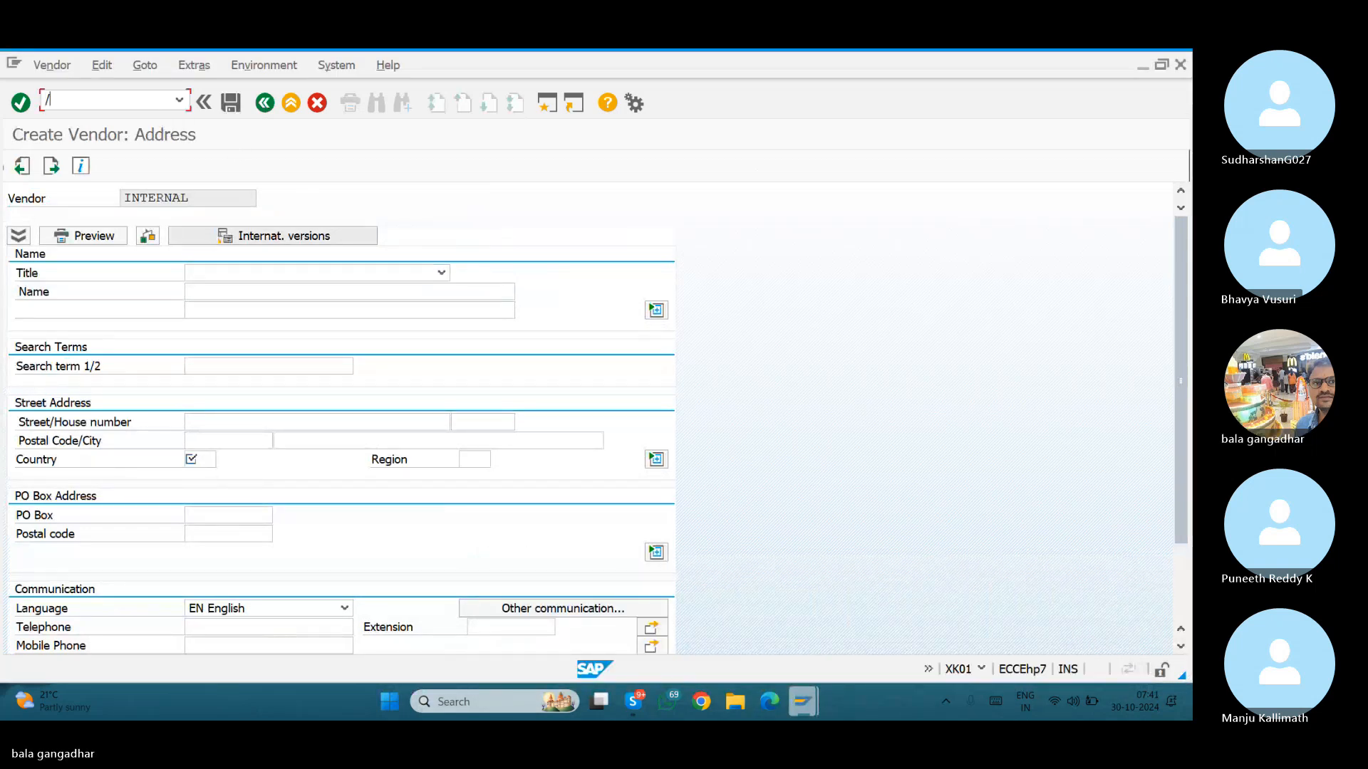
text(n)
key(Return)
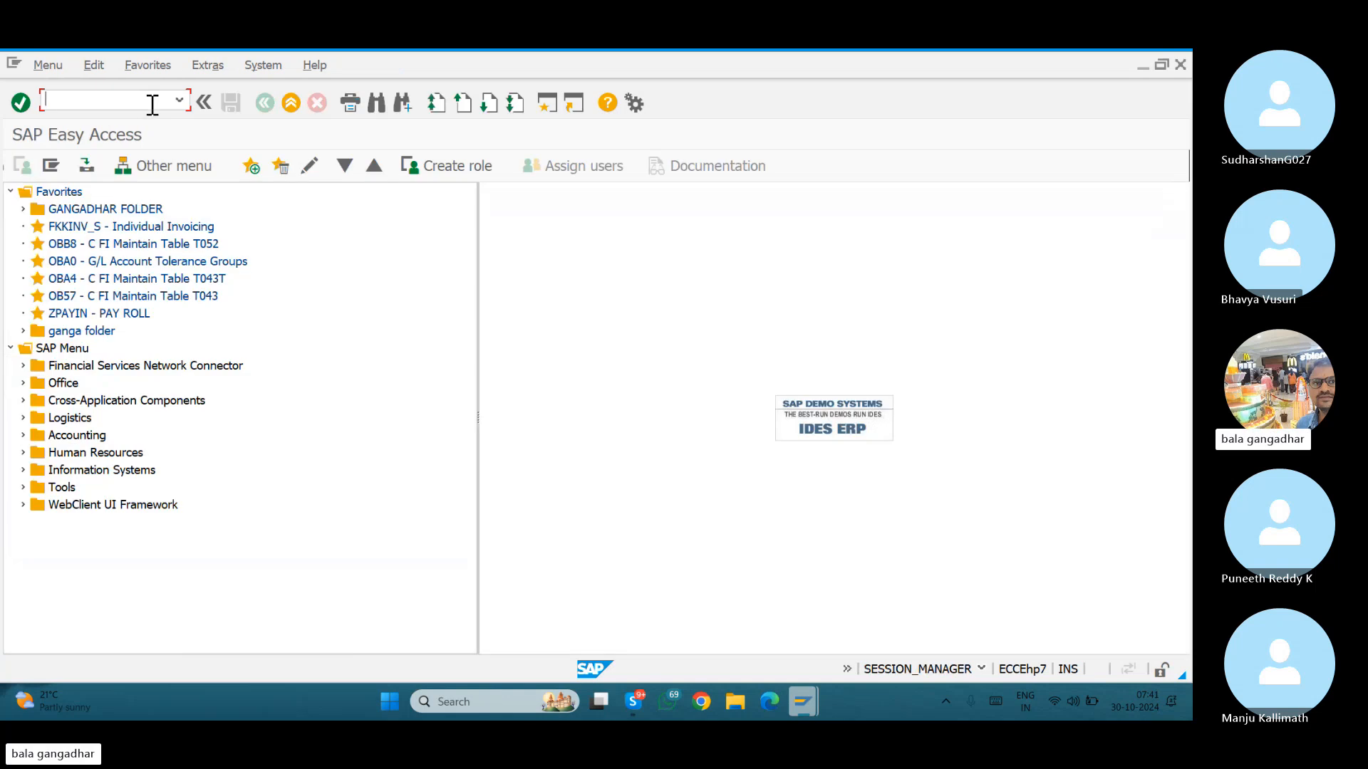
Start XK01, open the address screen of a new GMDO vendor and check the Search term 1/2 field.
click(179, 104)
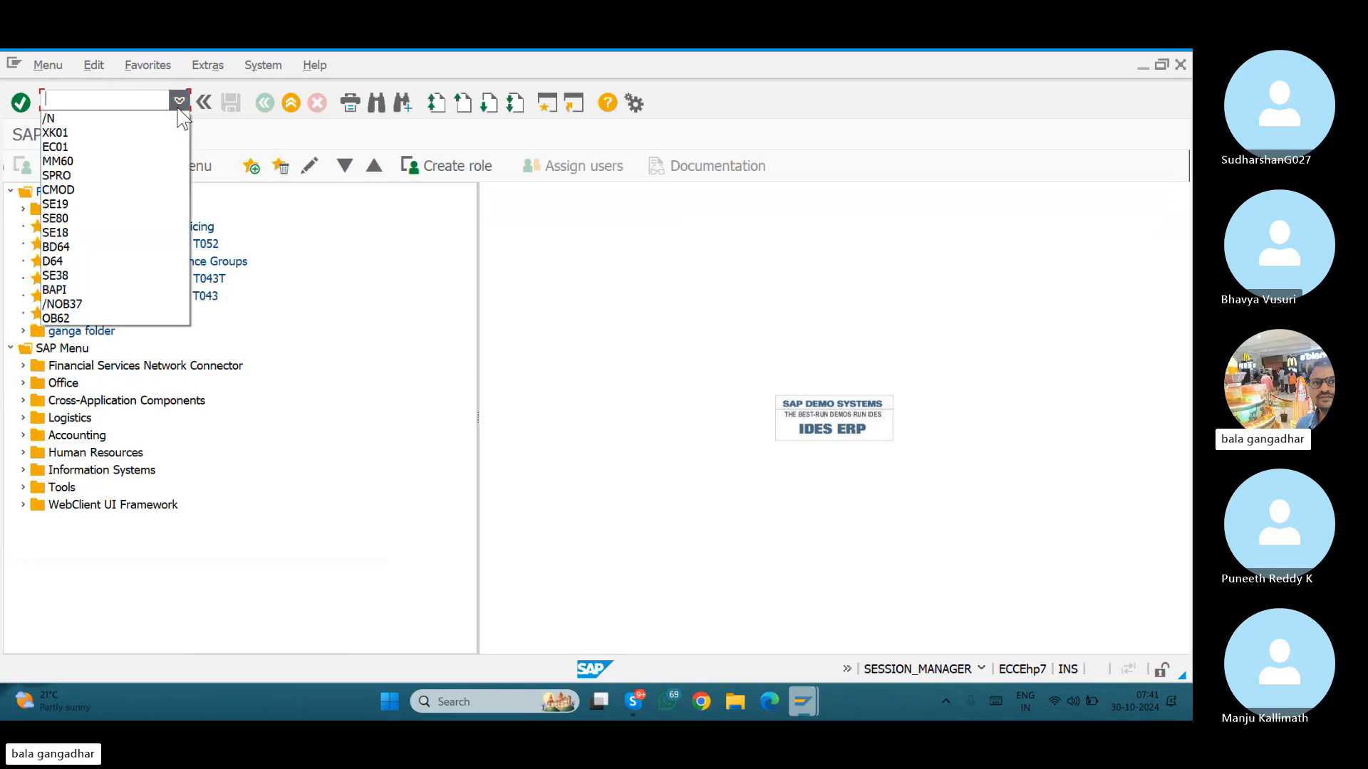
click(125, 136)
key(Return)
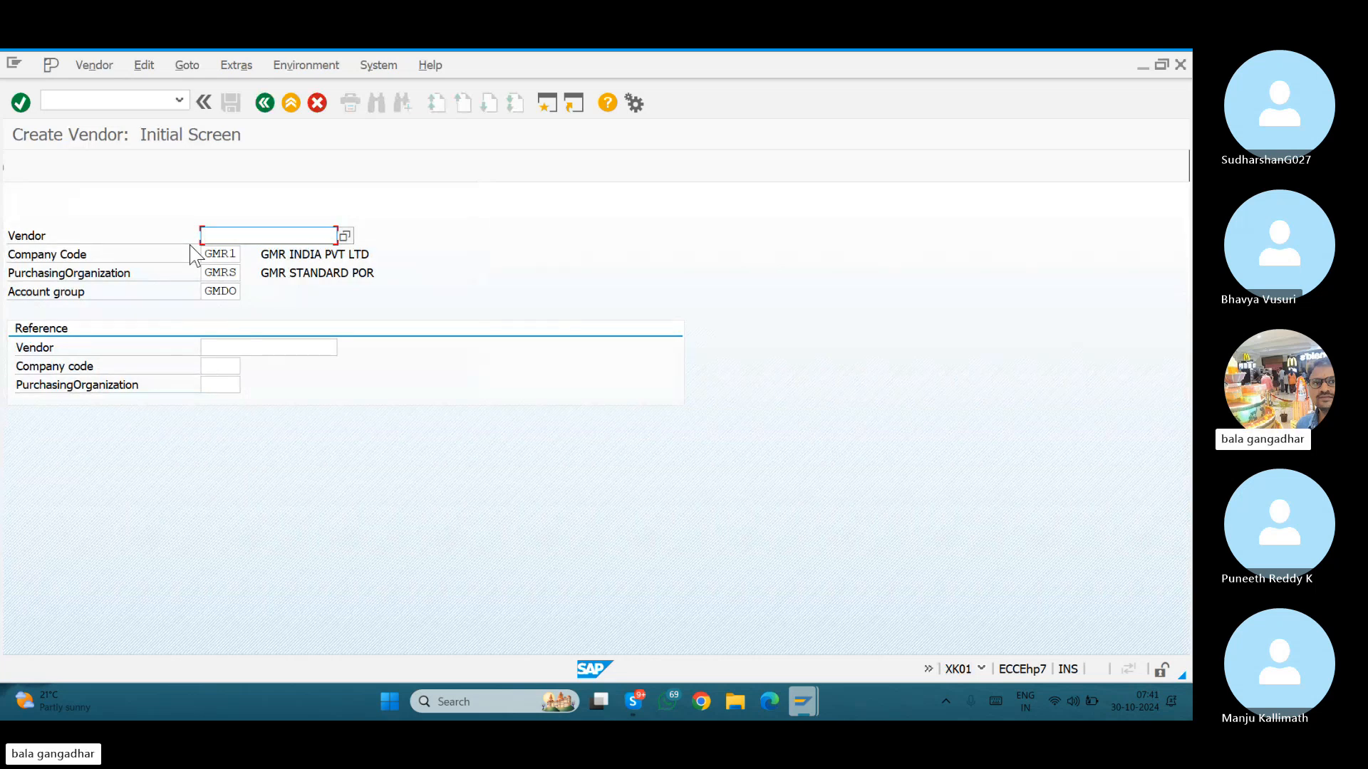
key(Return)
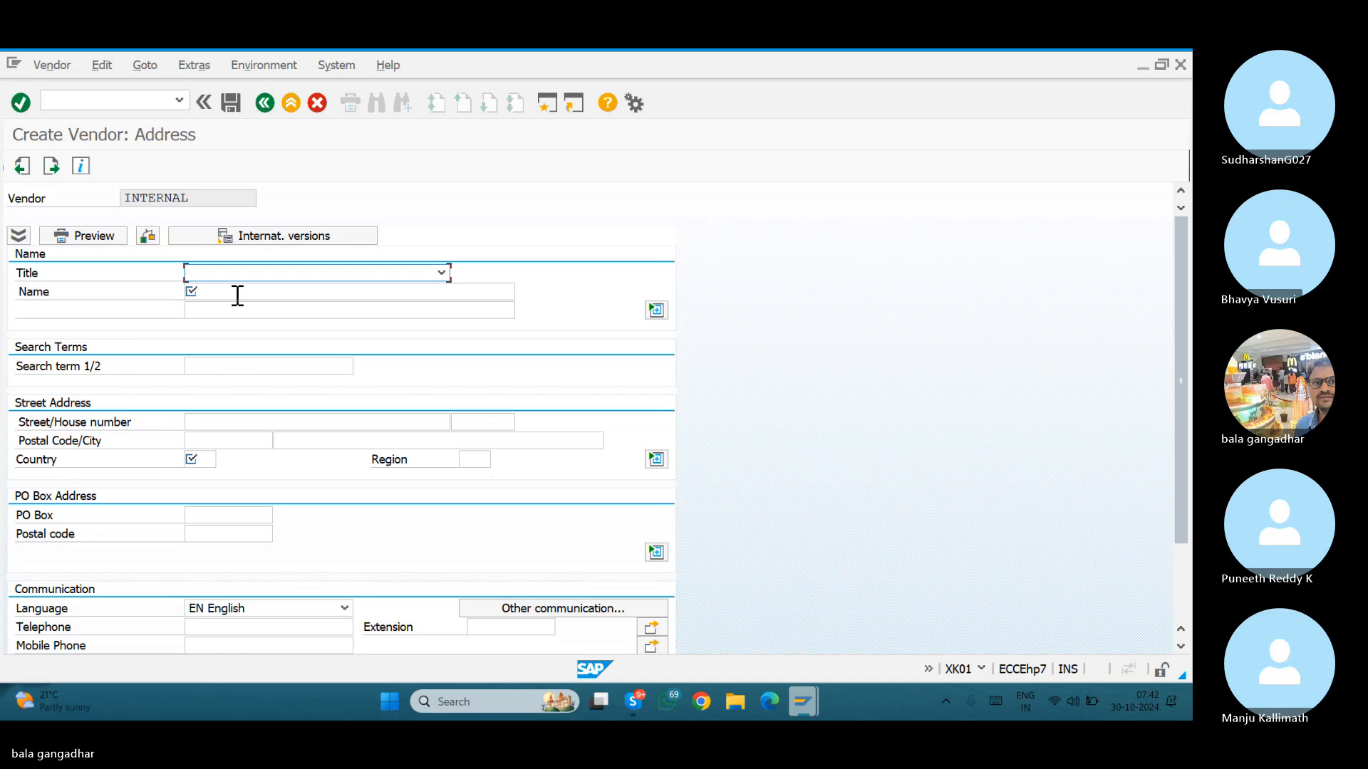
click(208, 365)
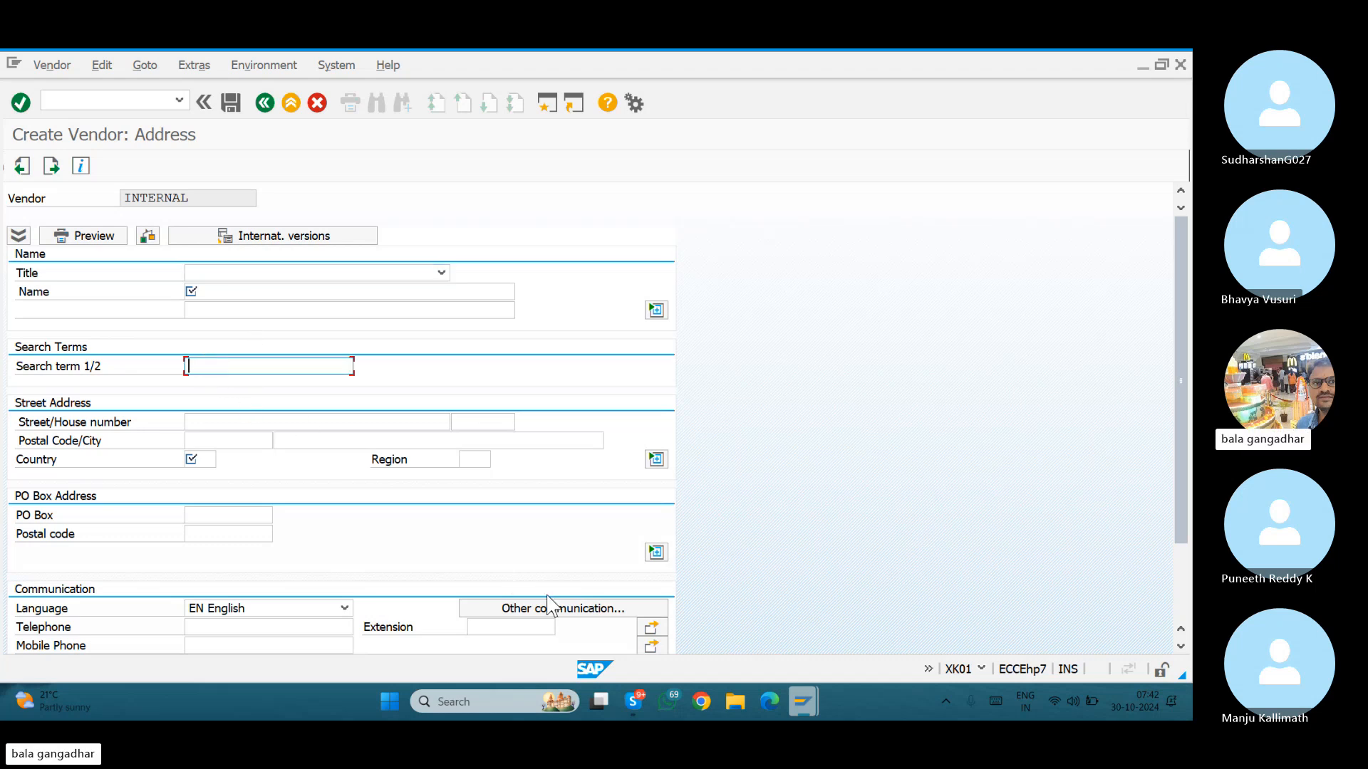
In the vendor account groups session, set Search term to Suppress in GMDO's General Data address field status and save.
mouse_move(813, 712)
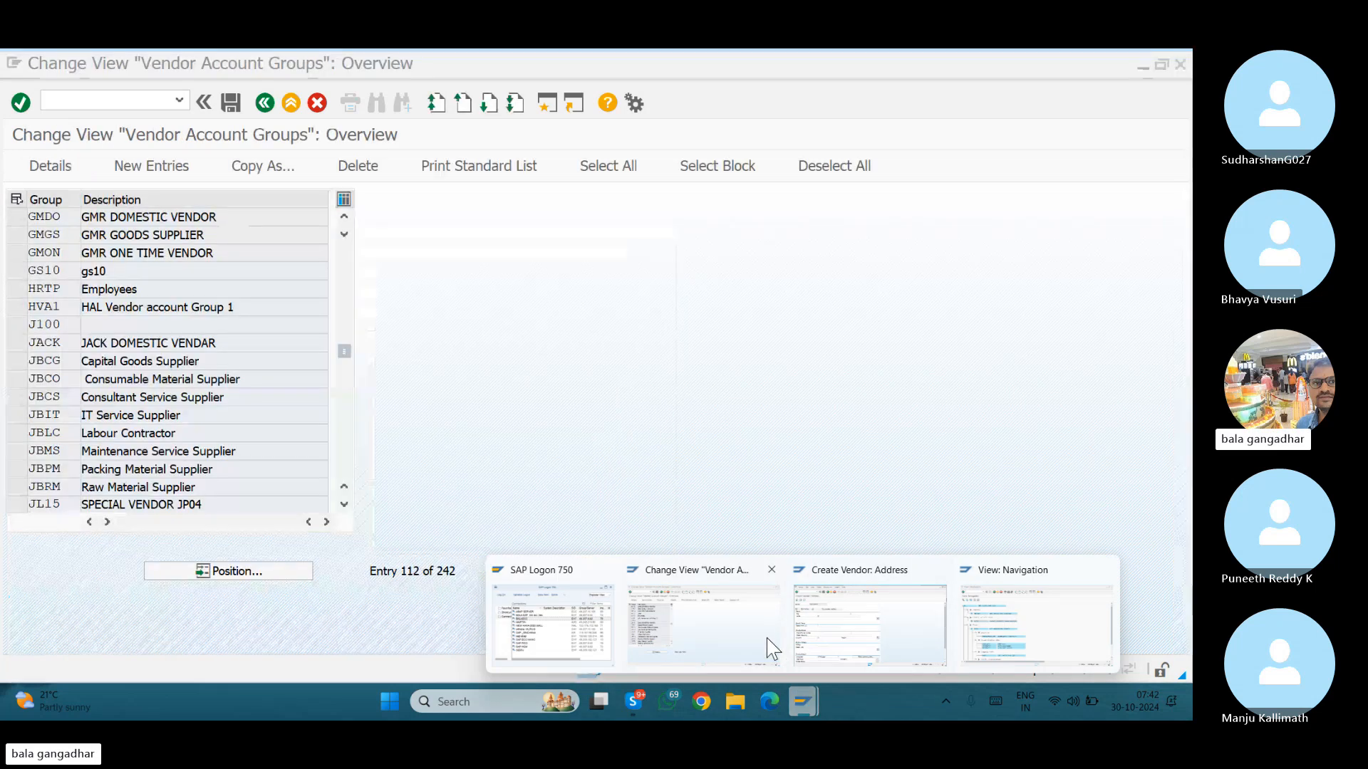
click(767, 638)
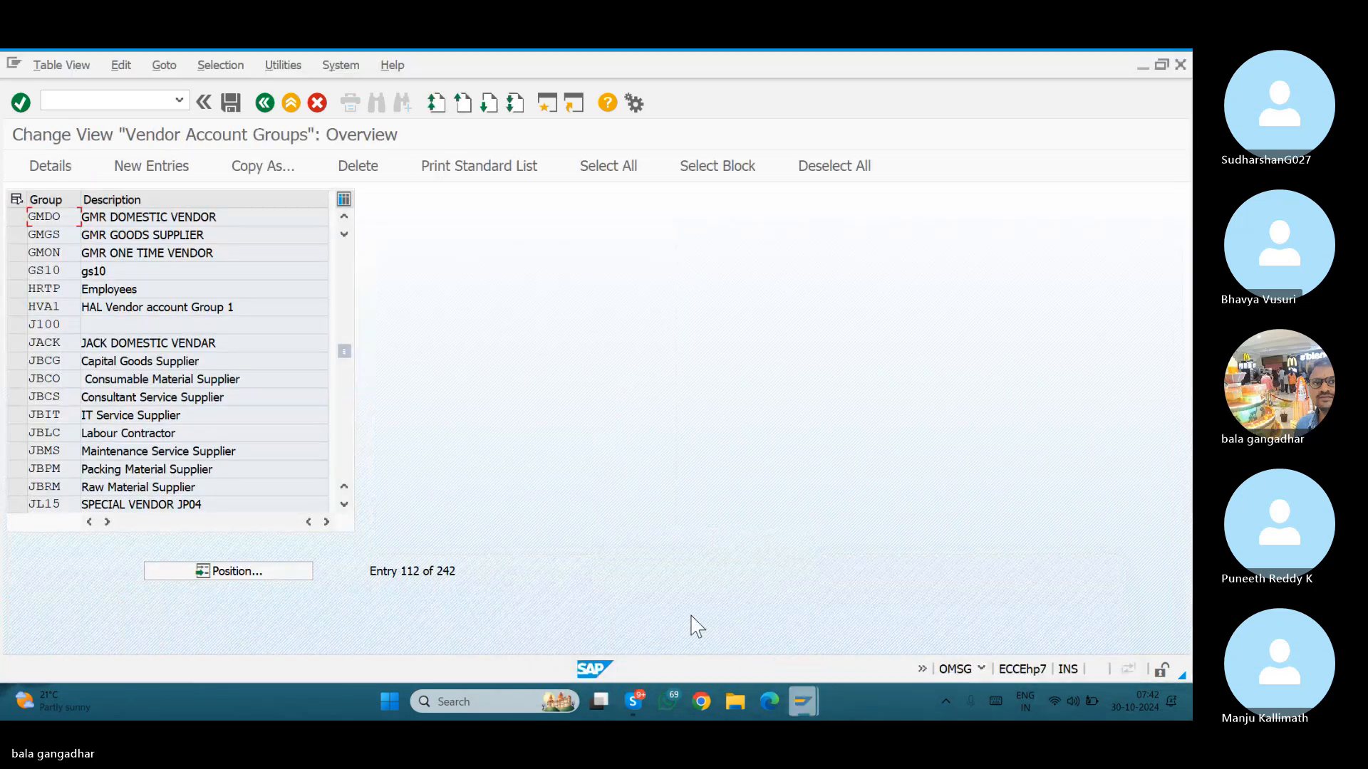
double_click(178, 220)
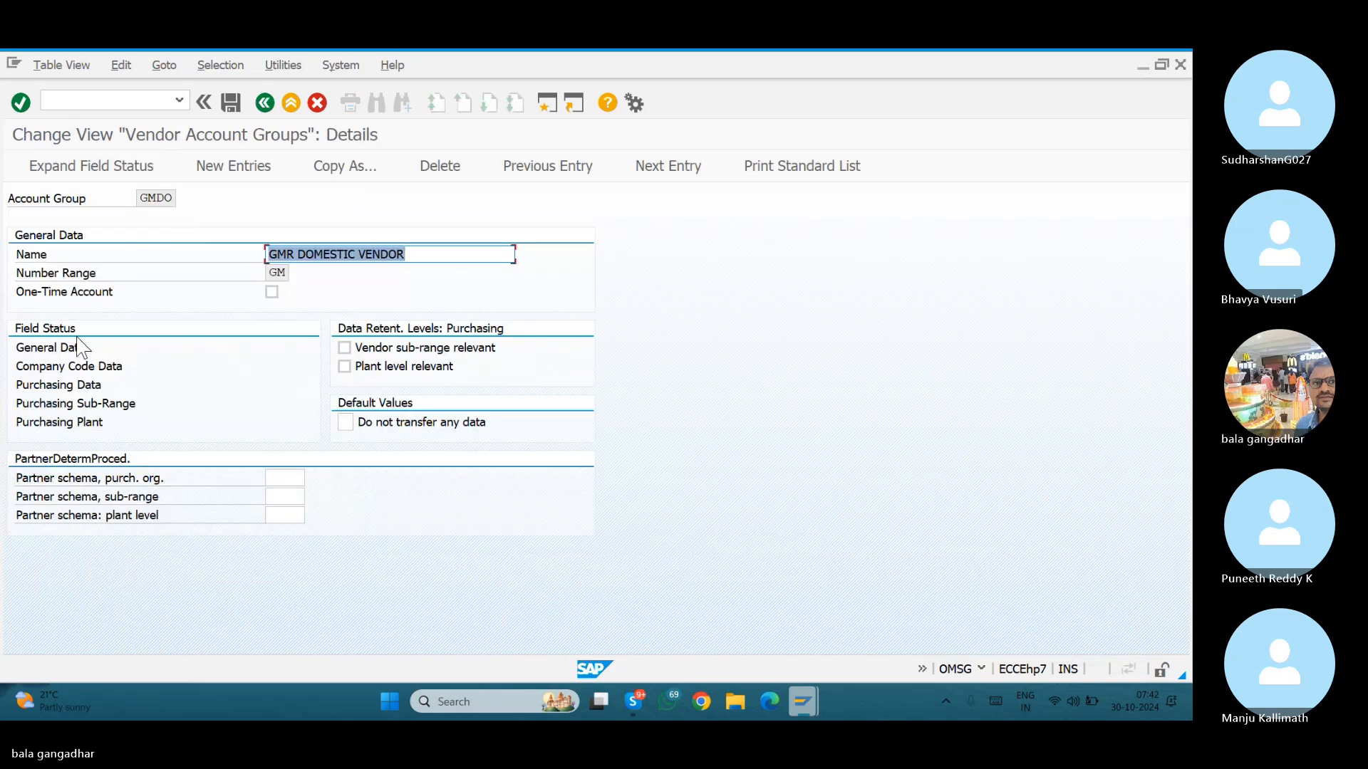
double_click(72, 349)
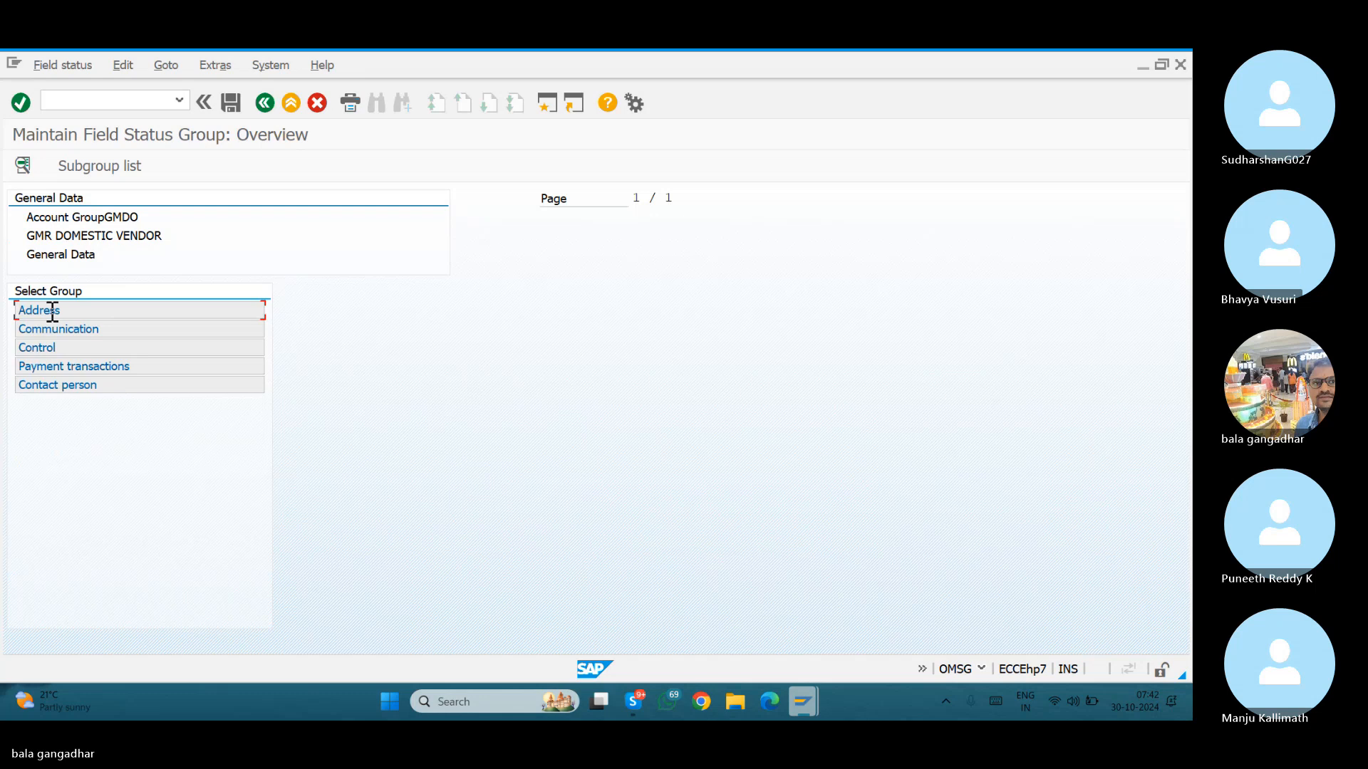
double_click(53, 311)
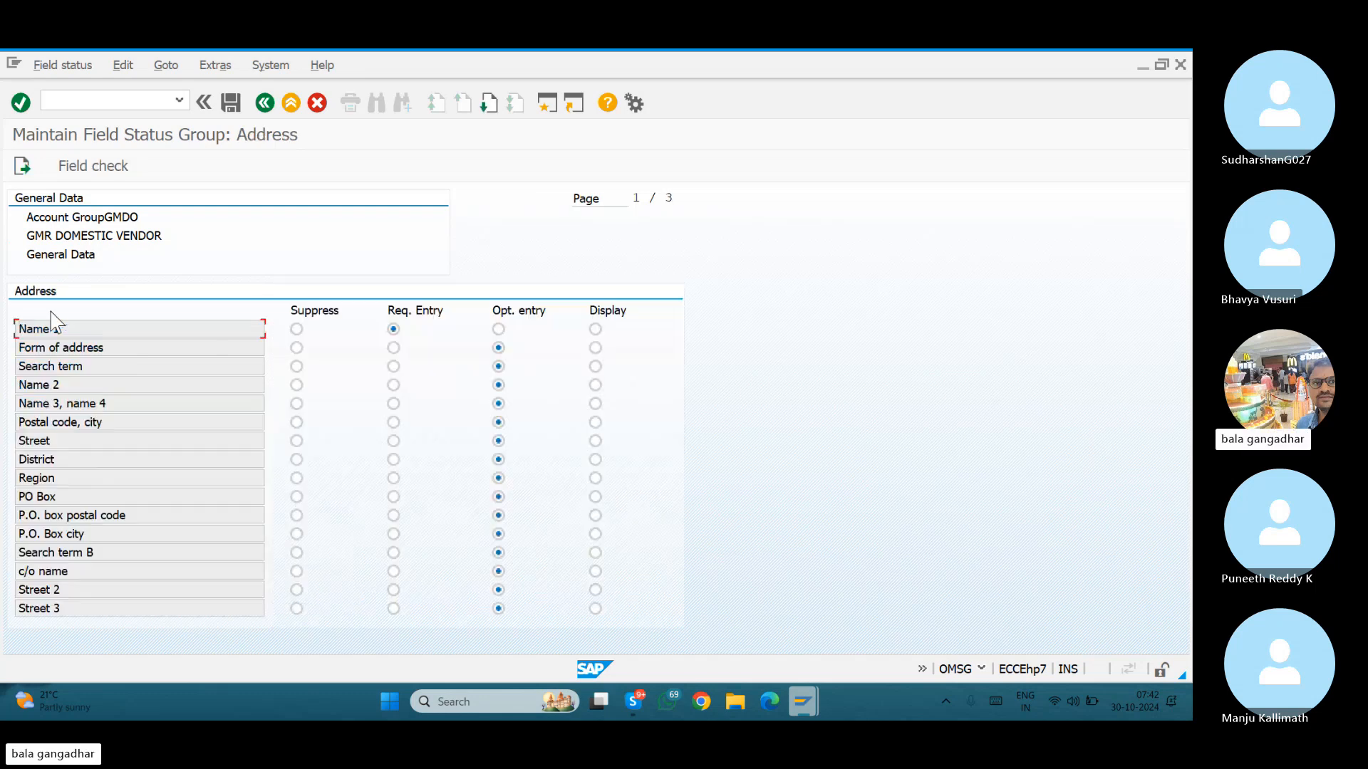
click(97, 371)
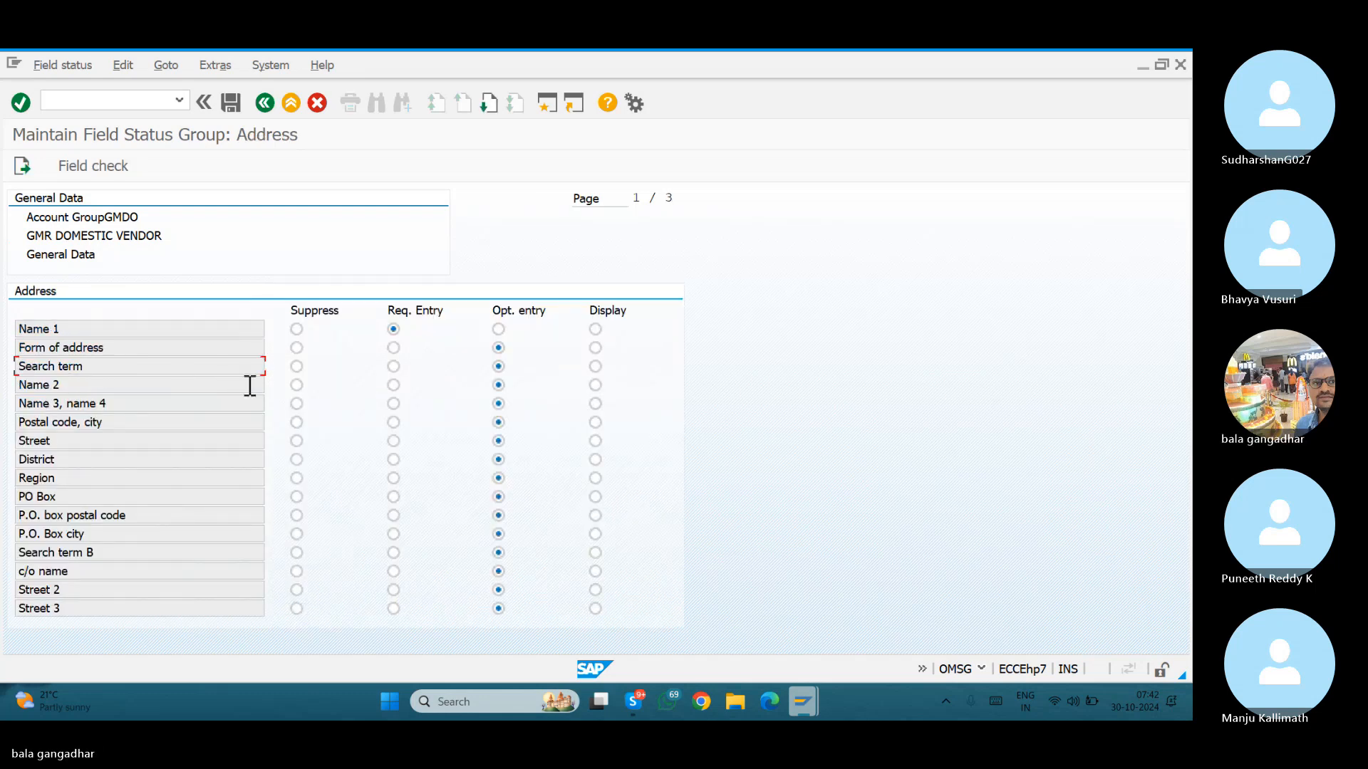
click(298, 370)
click(230, 102)
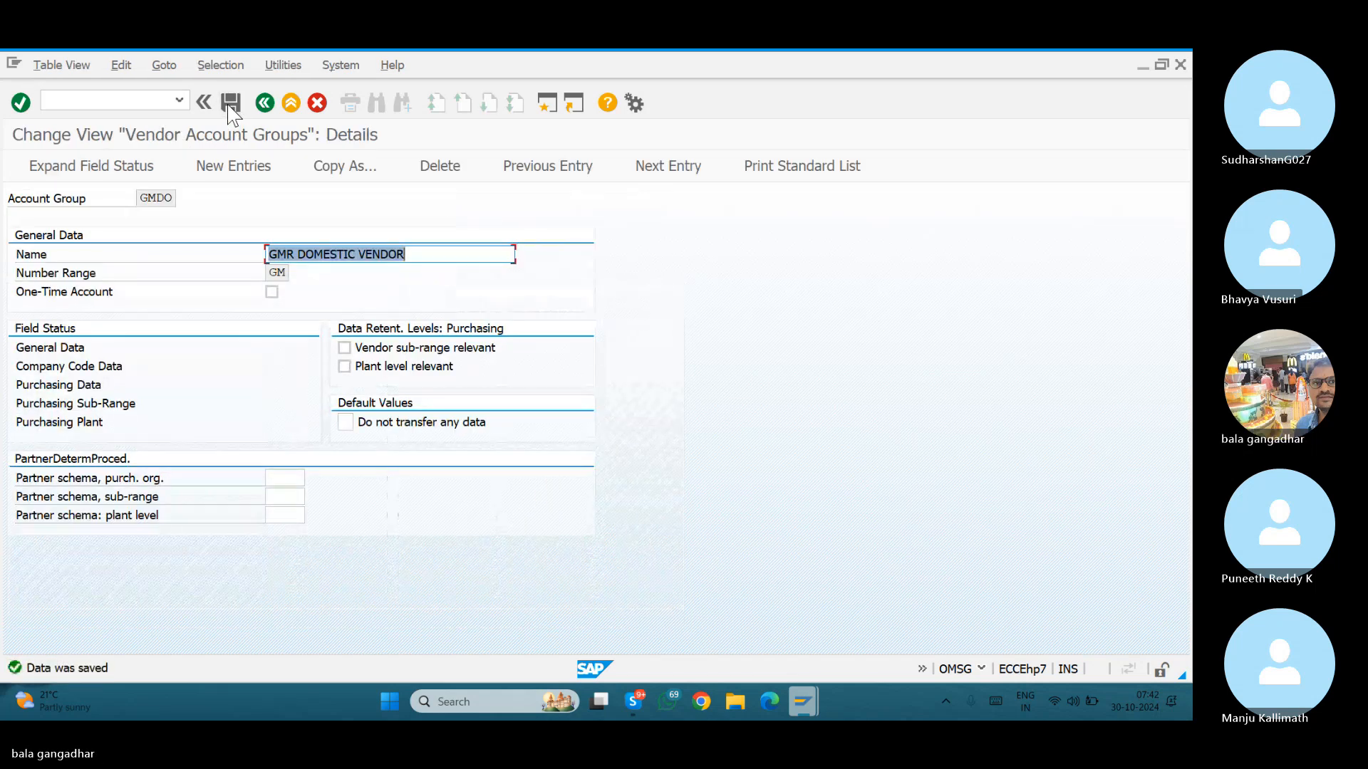
Return to the vendor session, quit the unfinished vendor and reopen the address screen to check the search term area.
key(alt+Tab)
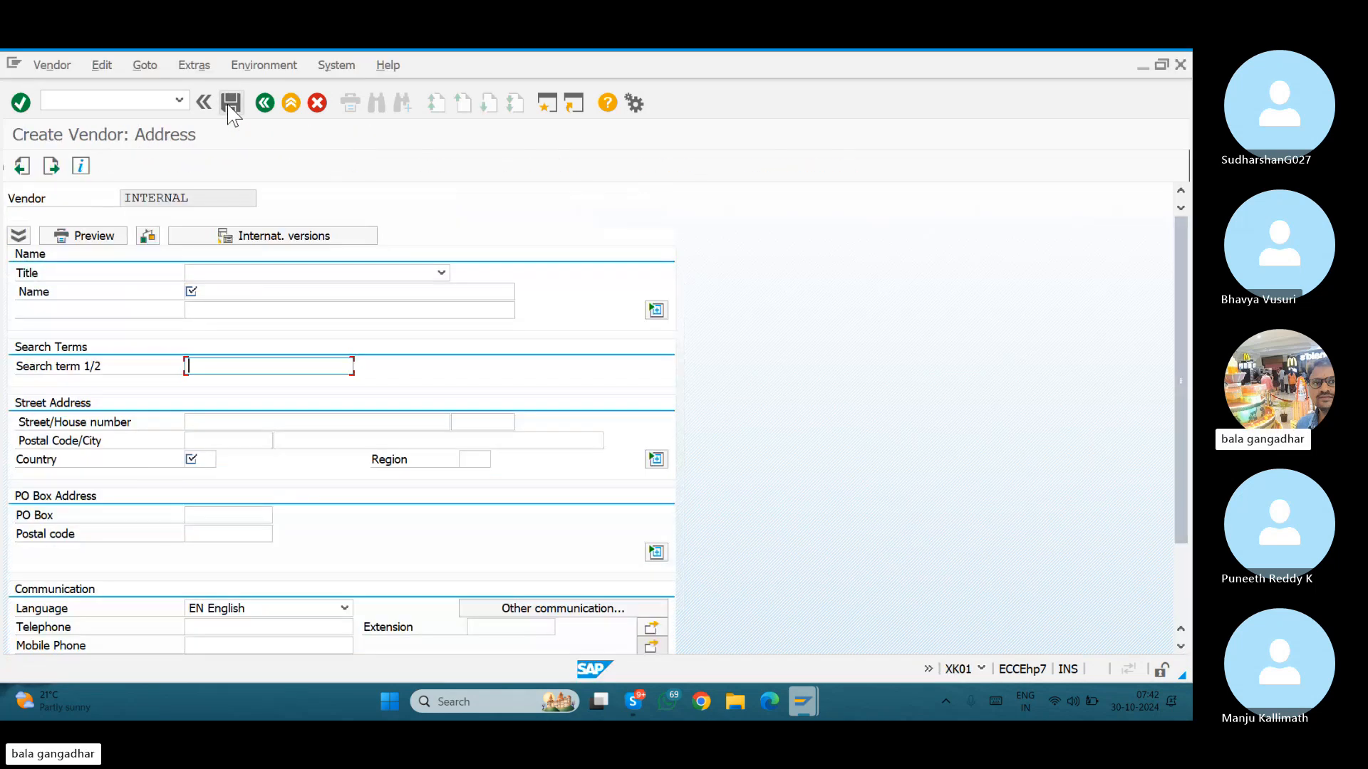
click(317, 103)
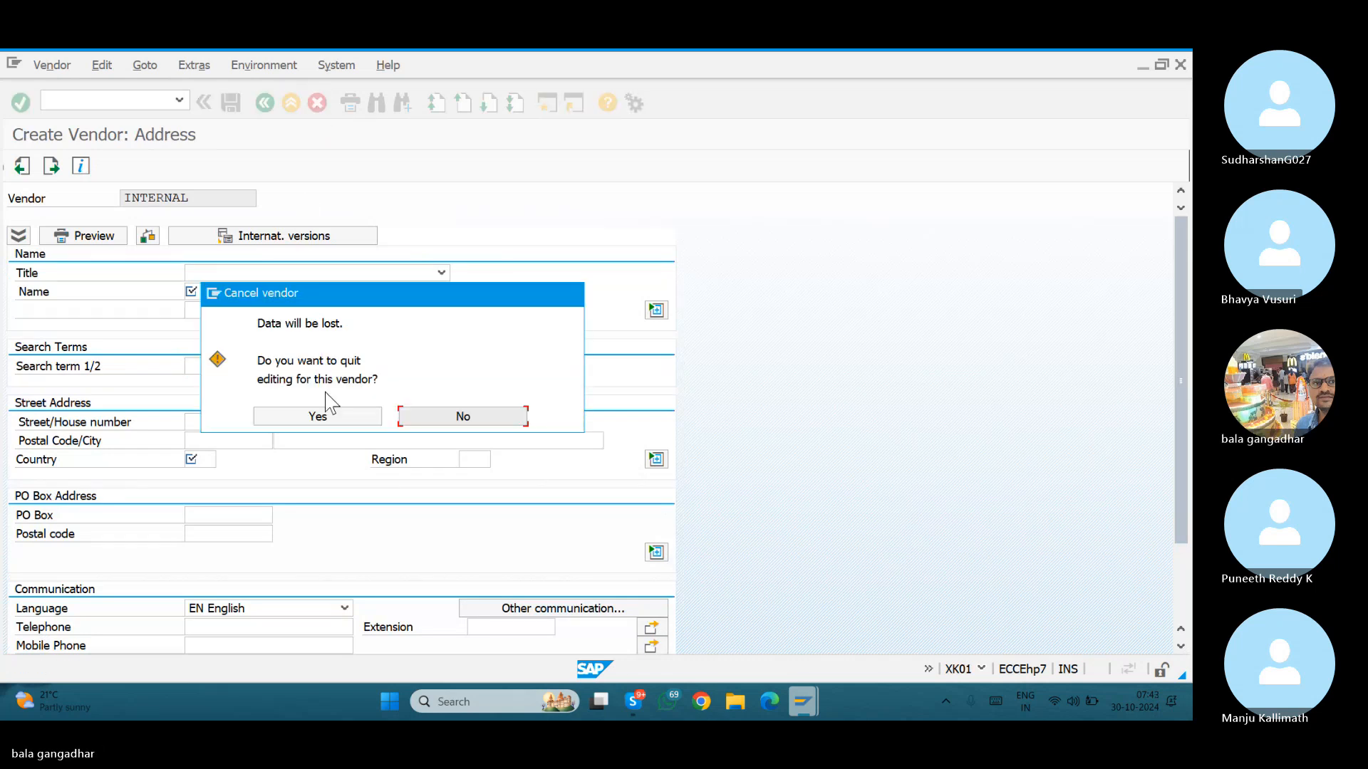
click(318, 417)
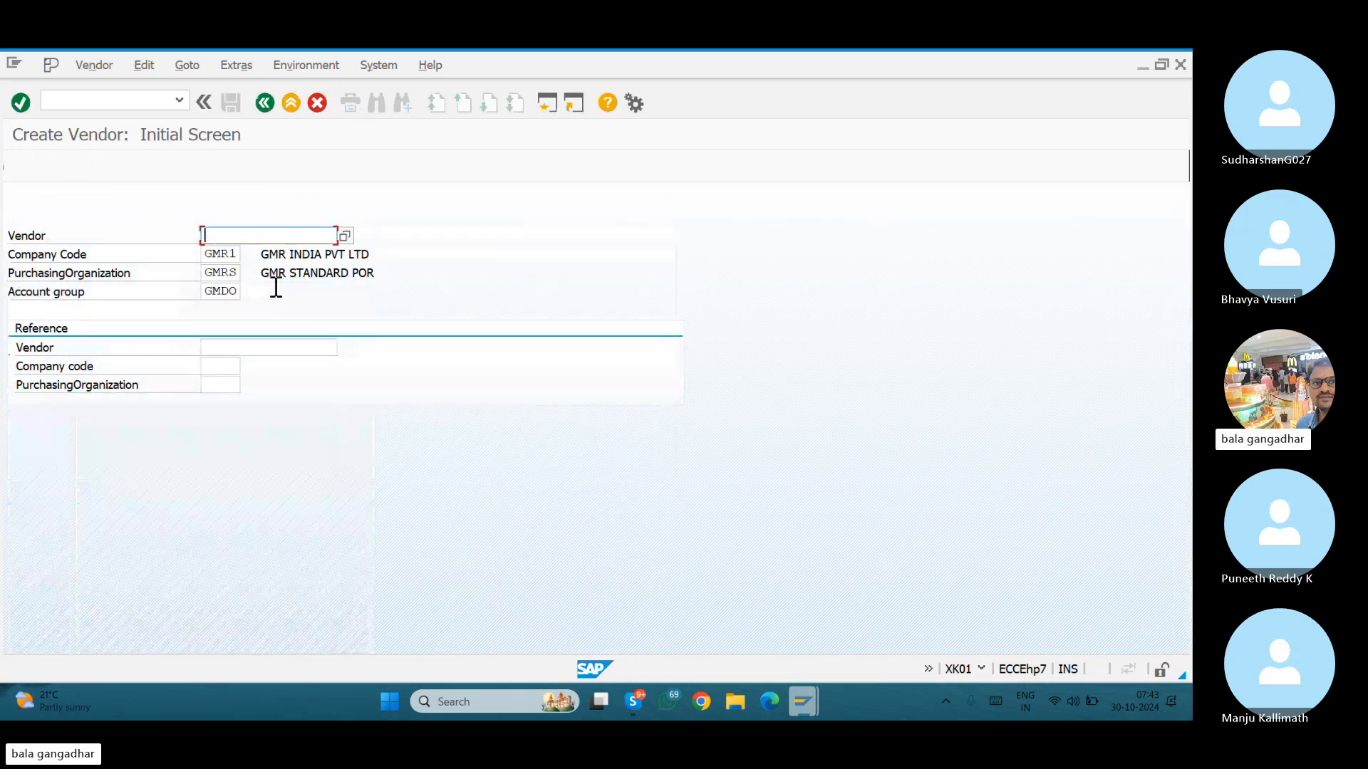
key(Return)
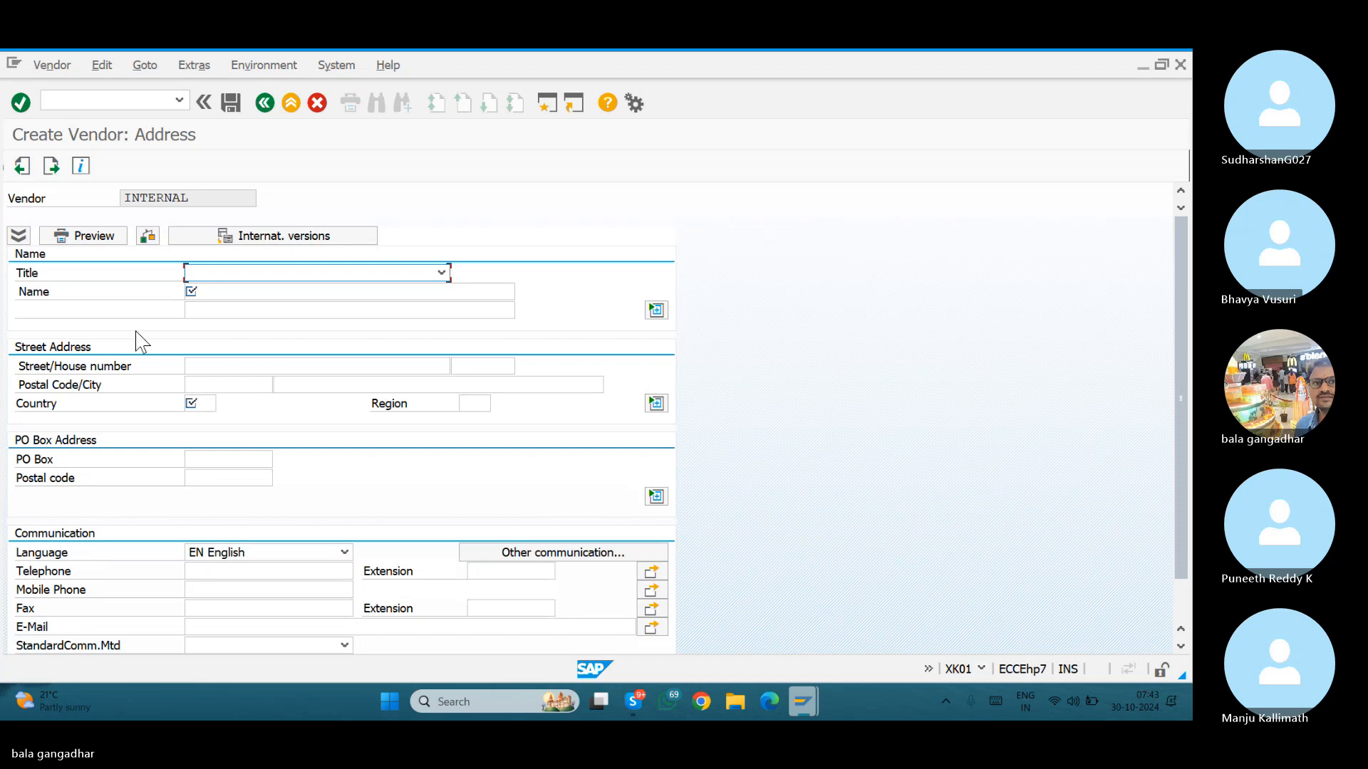
Switch back to account group GMDO, set Search term to Display in its General Data address field status, and save.
key(alt+Tab)
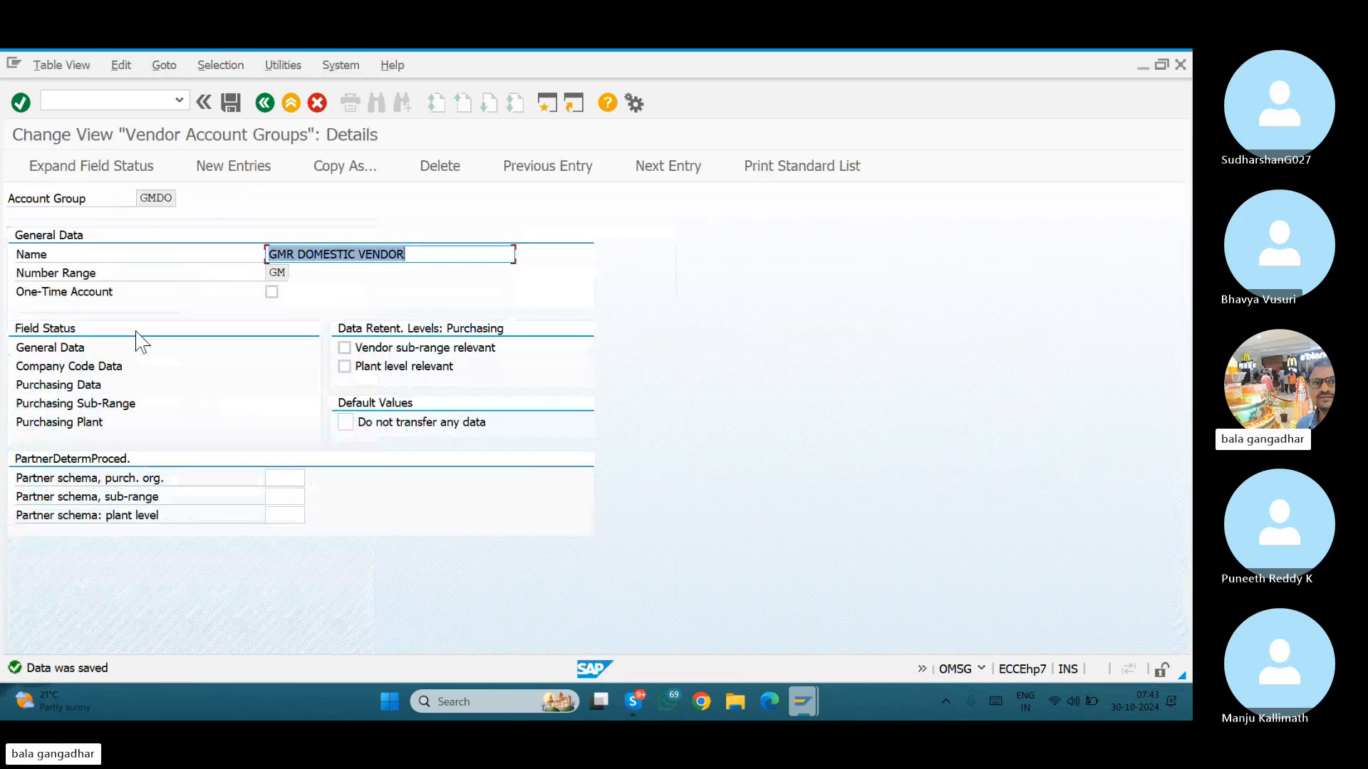
click(64, 351)
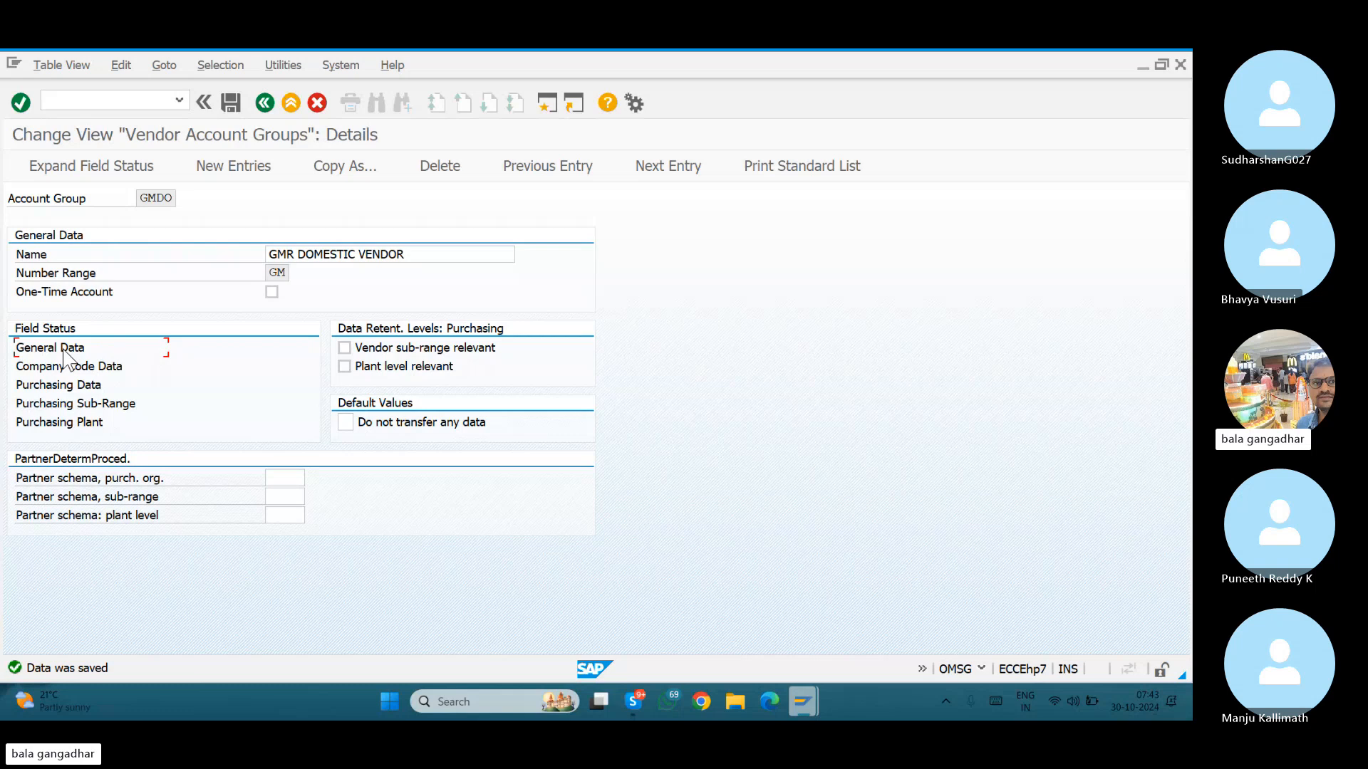
double_click(65, 353)
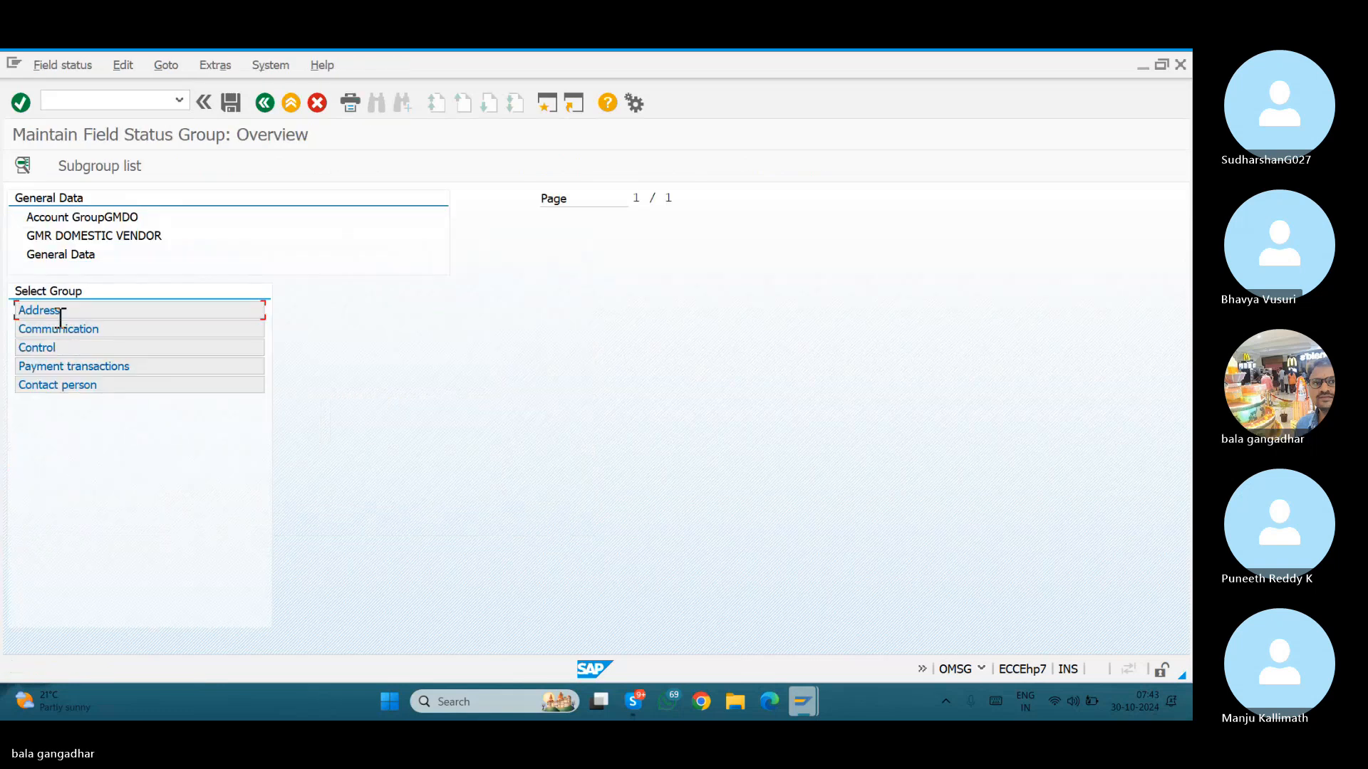
double_click(60, 313)
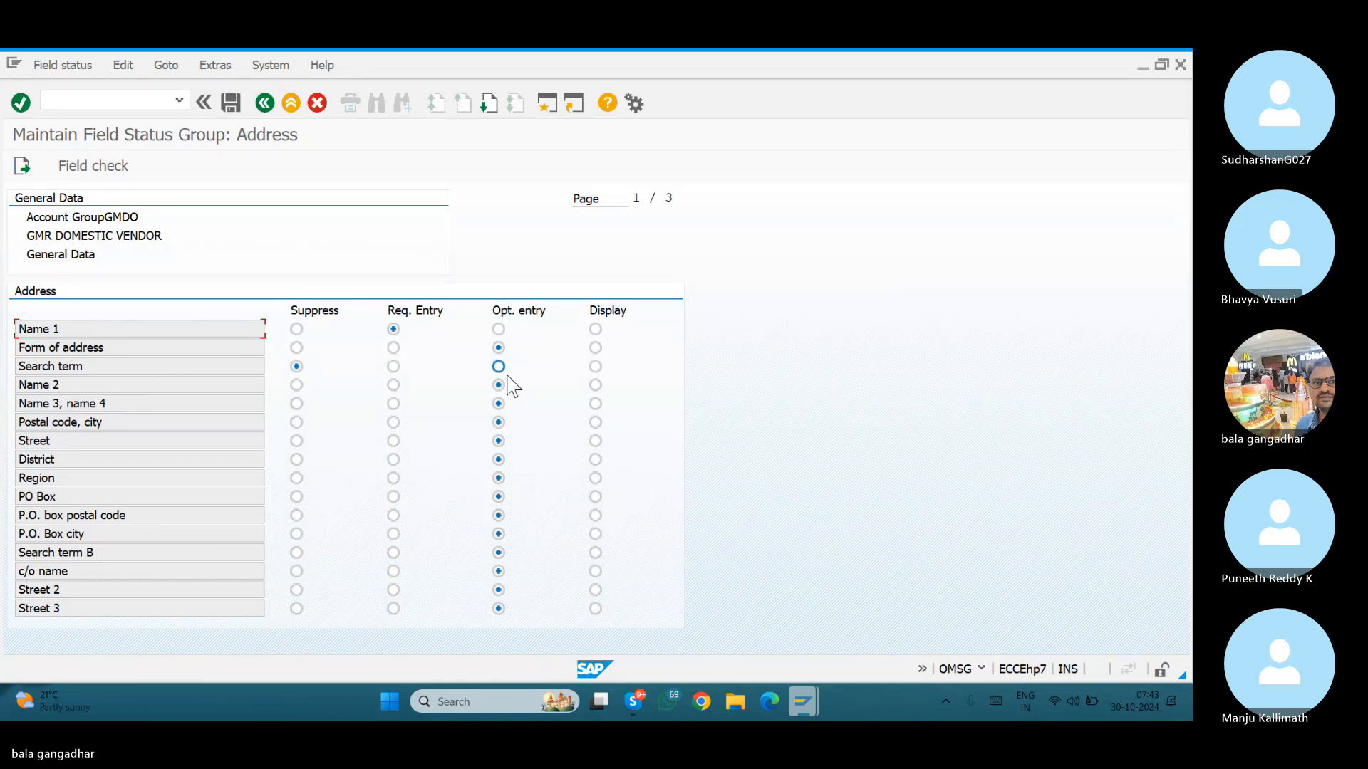
click(597, 376)
key(ctrl+s)
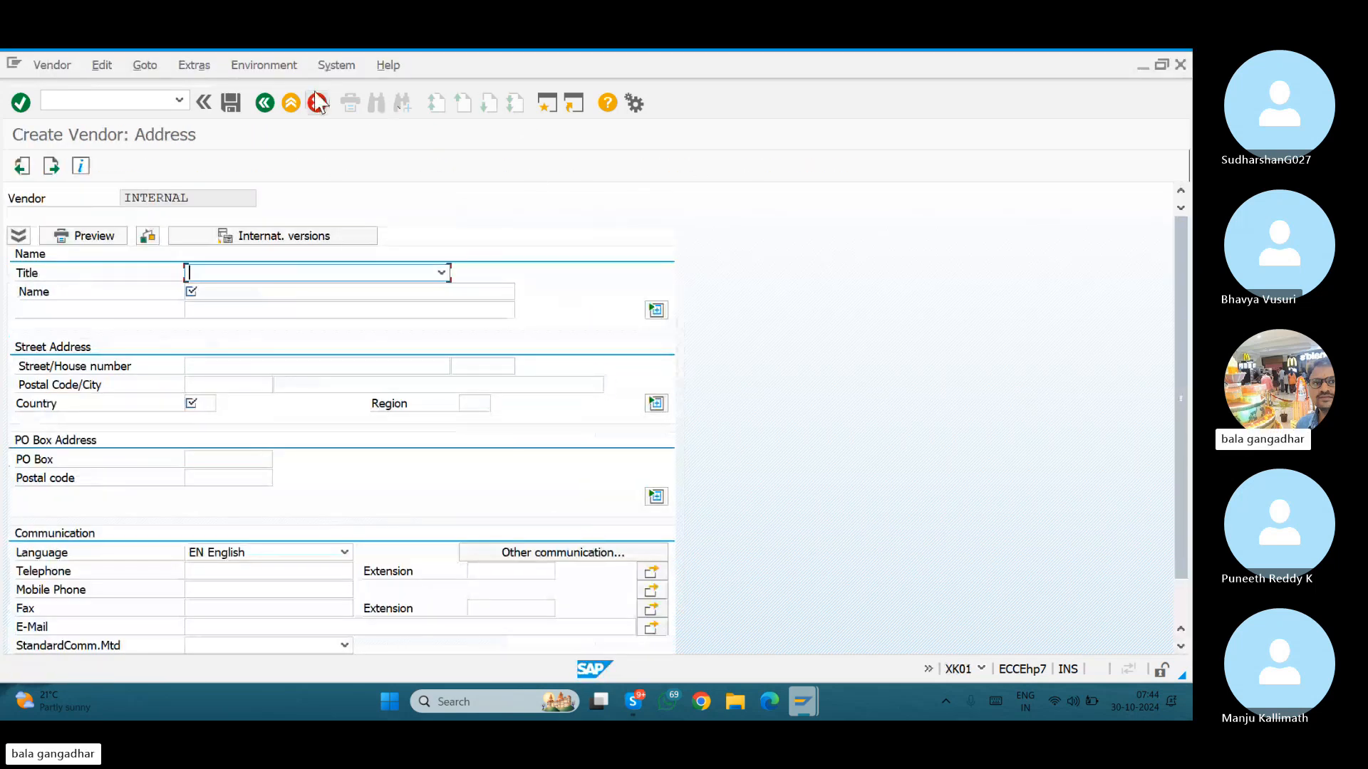
Quit the open vendor, start a new GMDO vendor and check whether Search term 1/2 accepts input on the address screen.
click(317, 104)
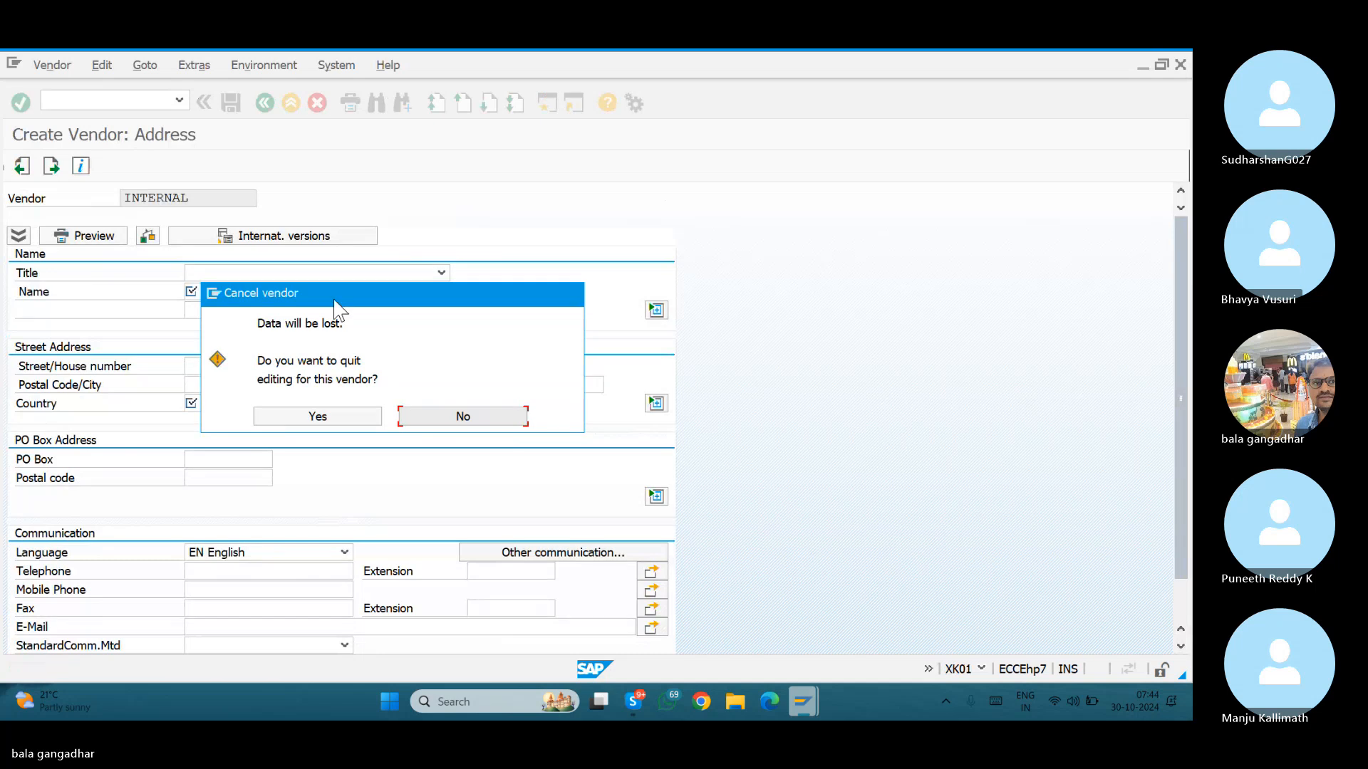
click(342, 419)
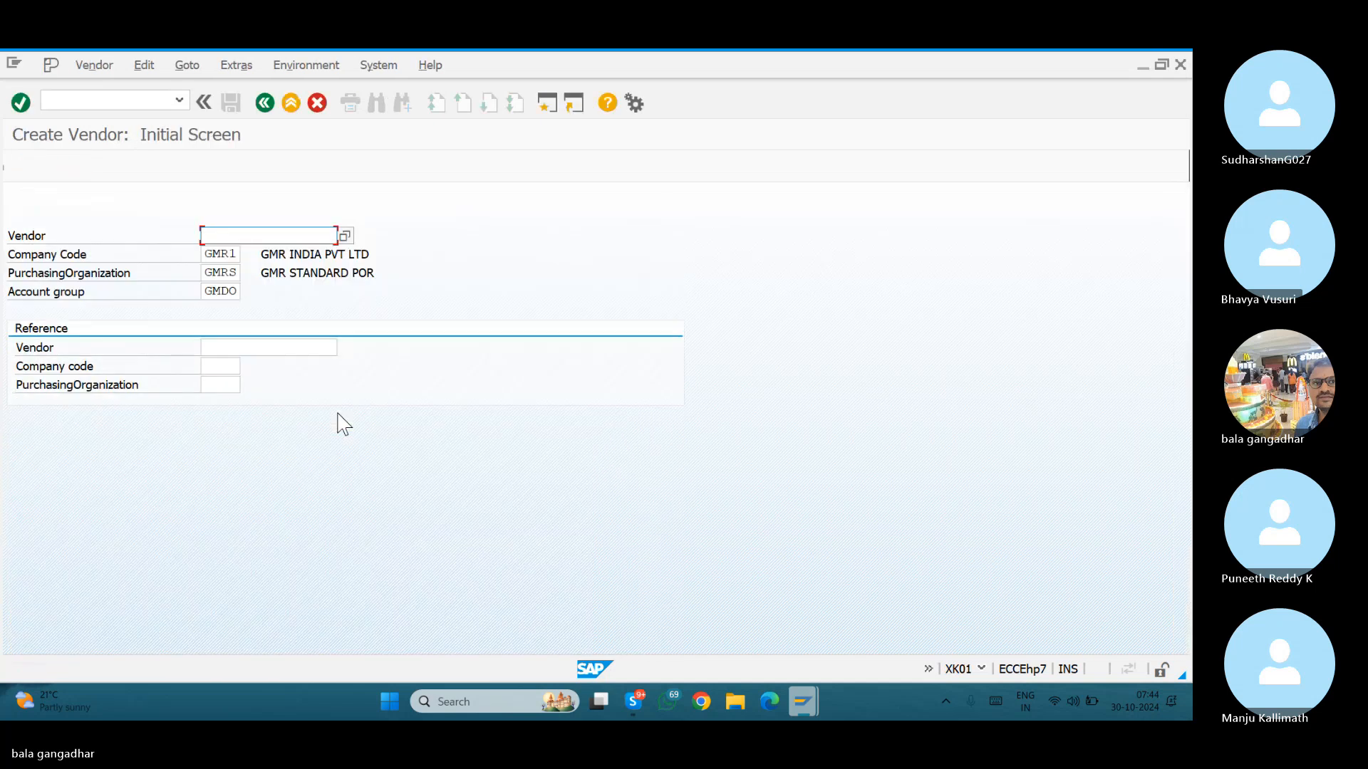
key(Return)
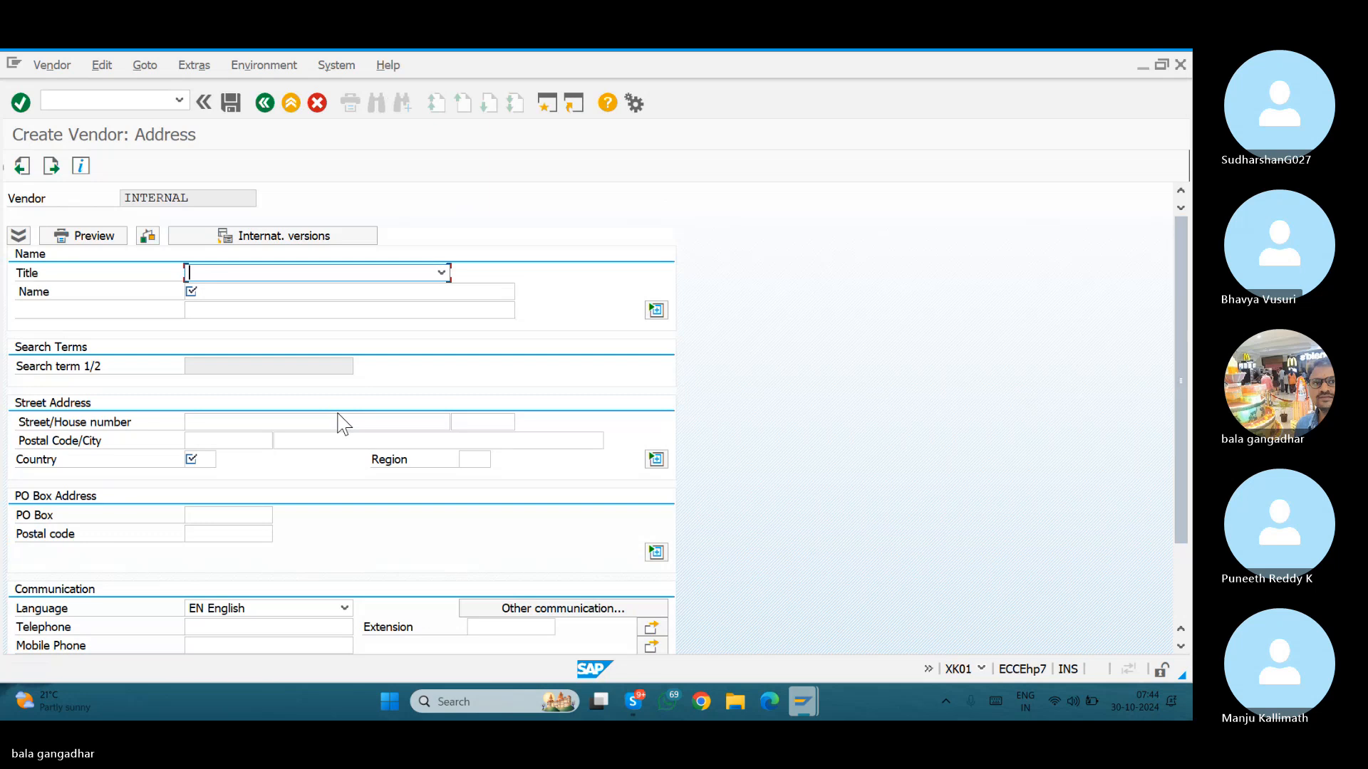
click(200, 368)
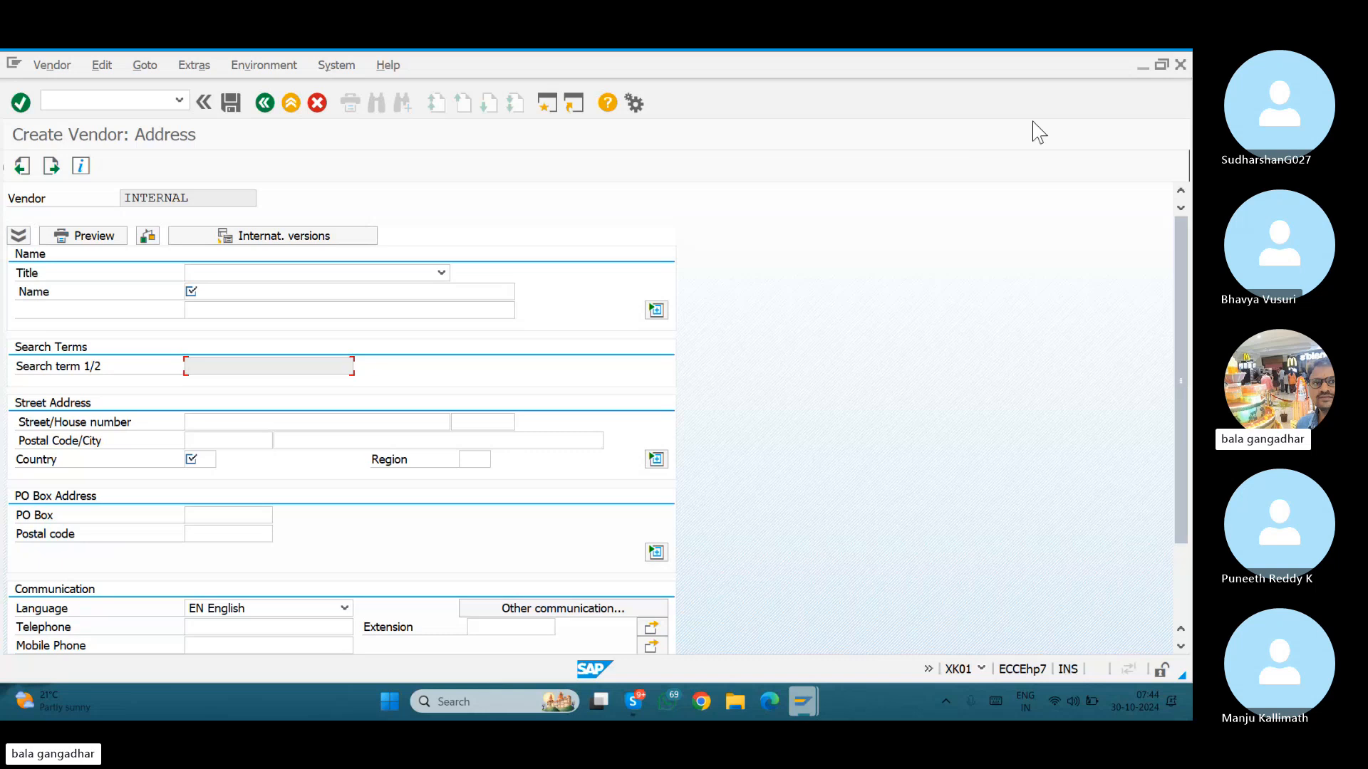
click(1032, 186)
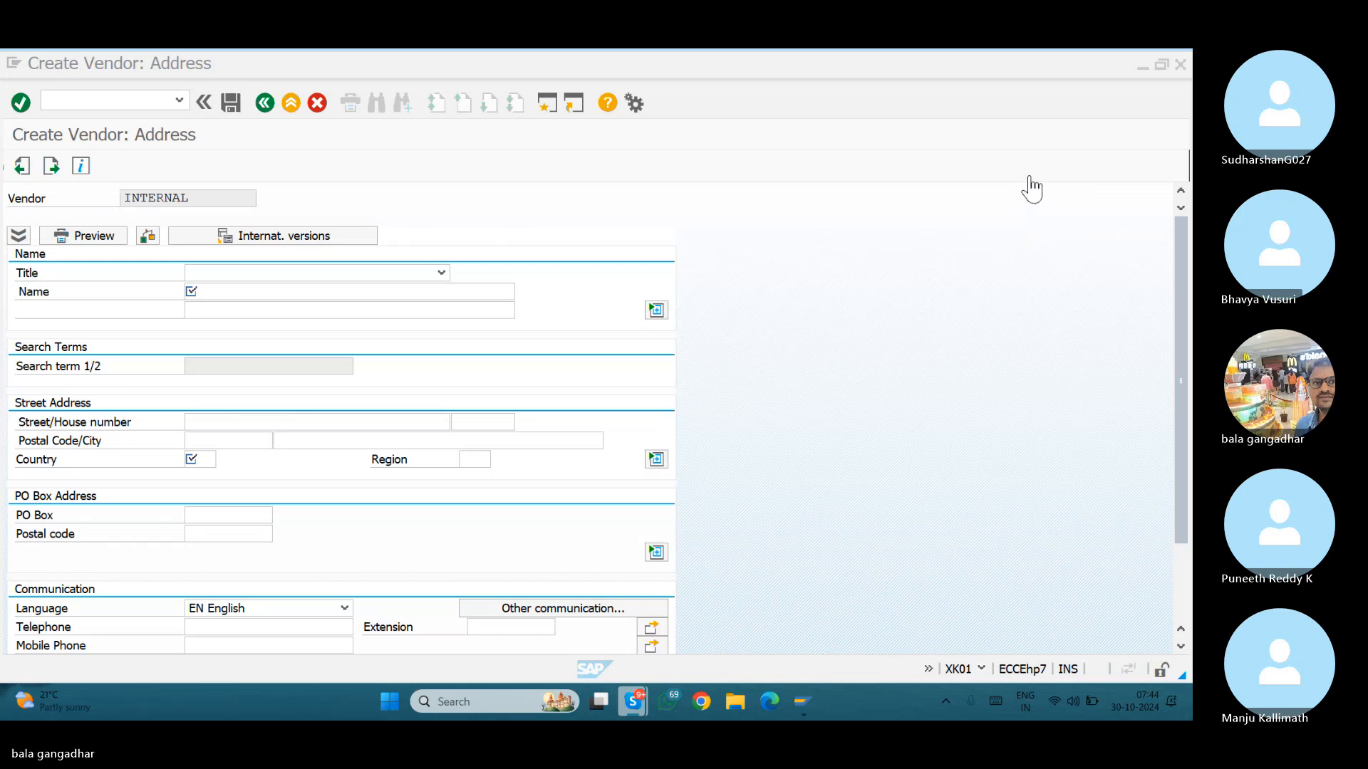
click(244, 366)
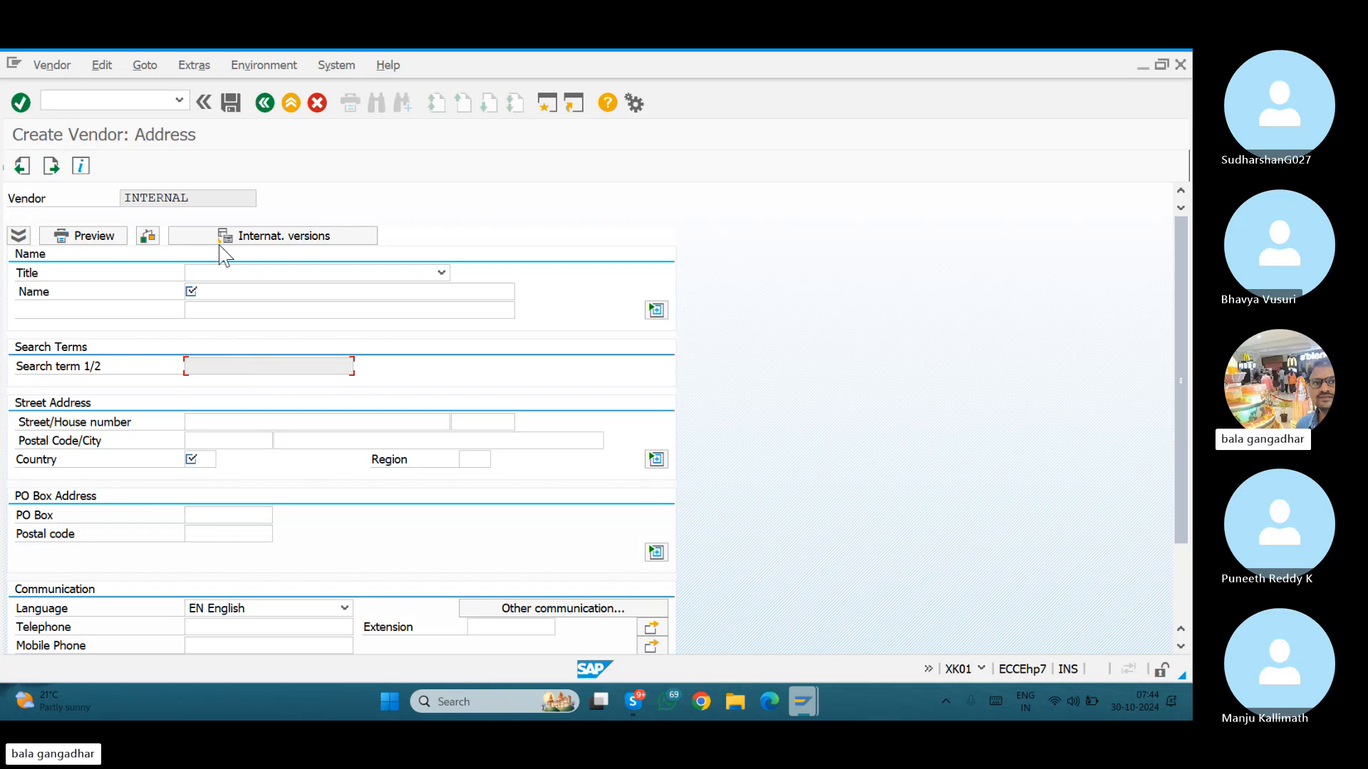
click(202, 198)
Return to account group GMDO, set Search term to optional entry in its General Data address field status, and save.
key(alt+Tab)
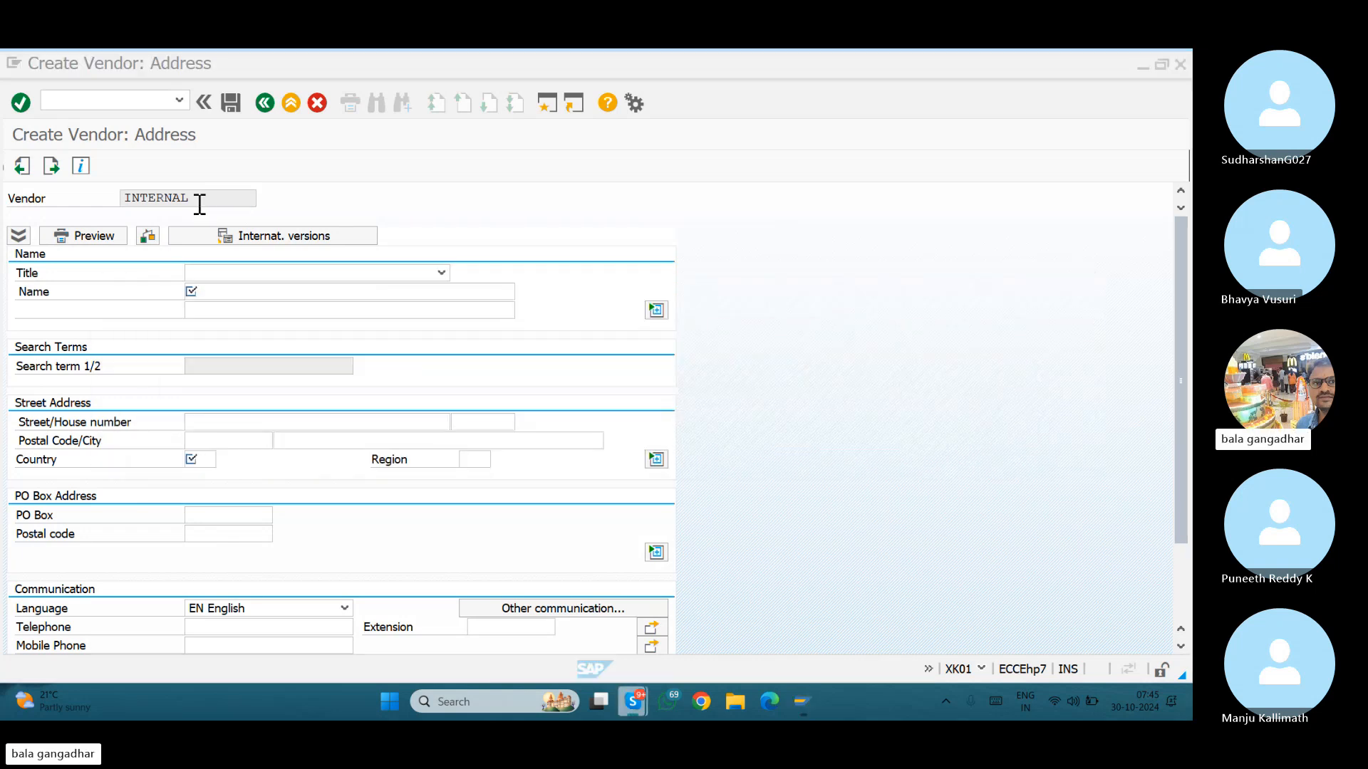
key(alt+Tab)
key(alt+Tab)
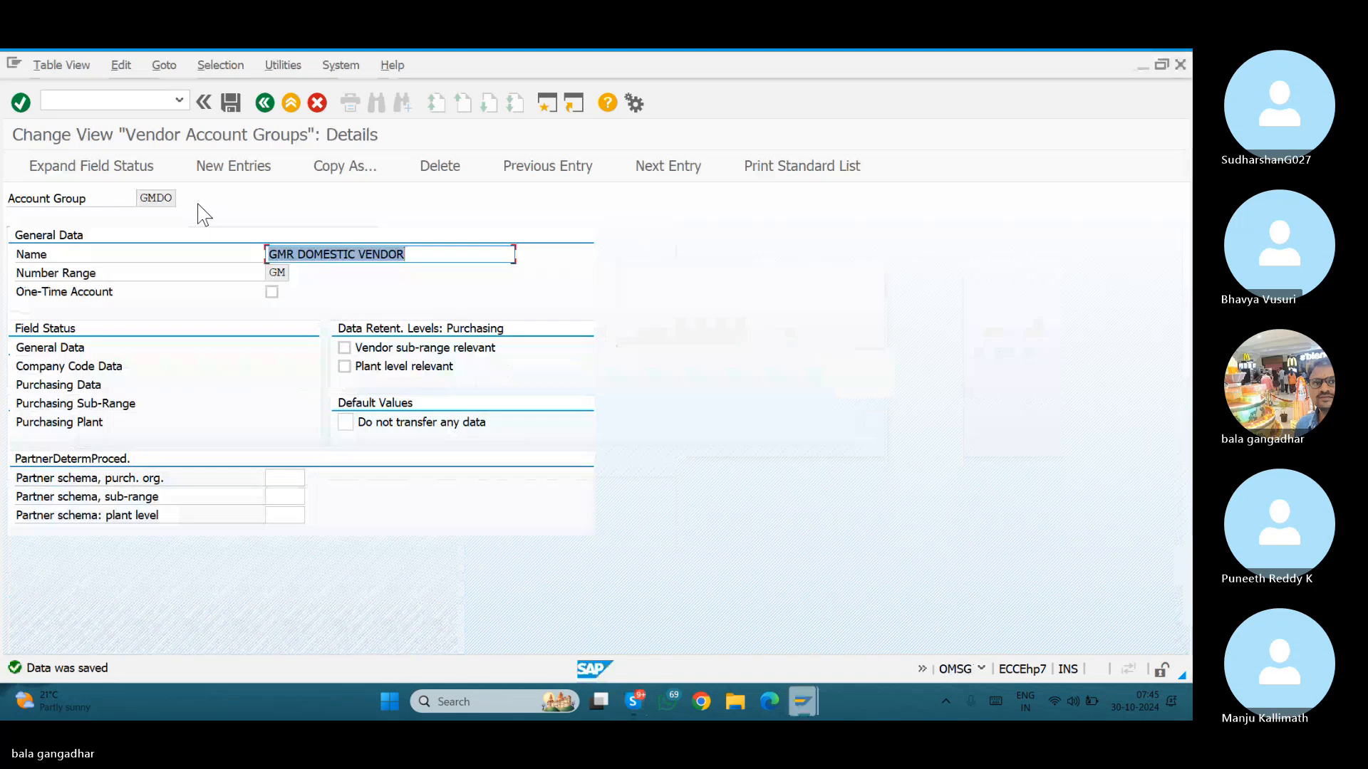
click(72, 354)
double_click(70, 351)
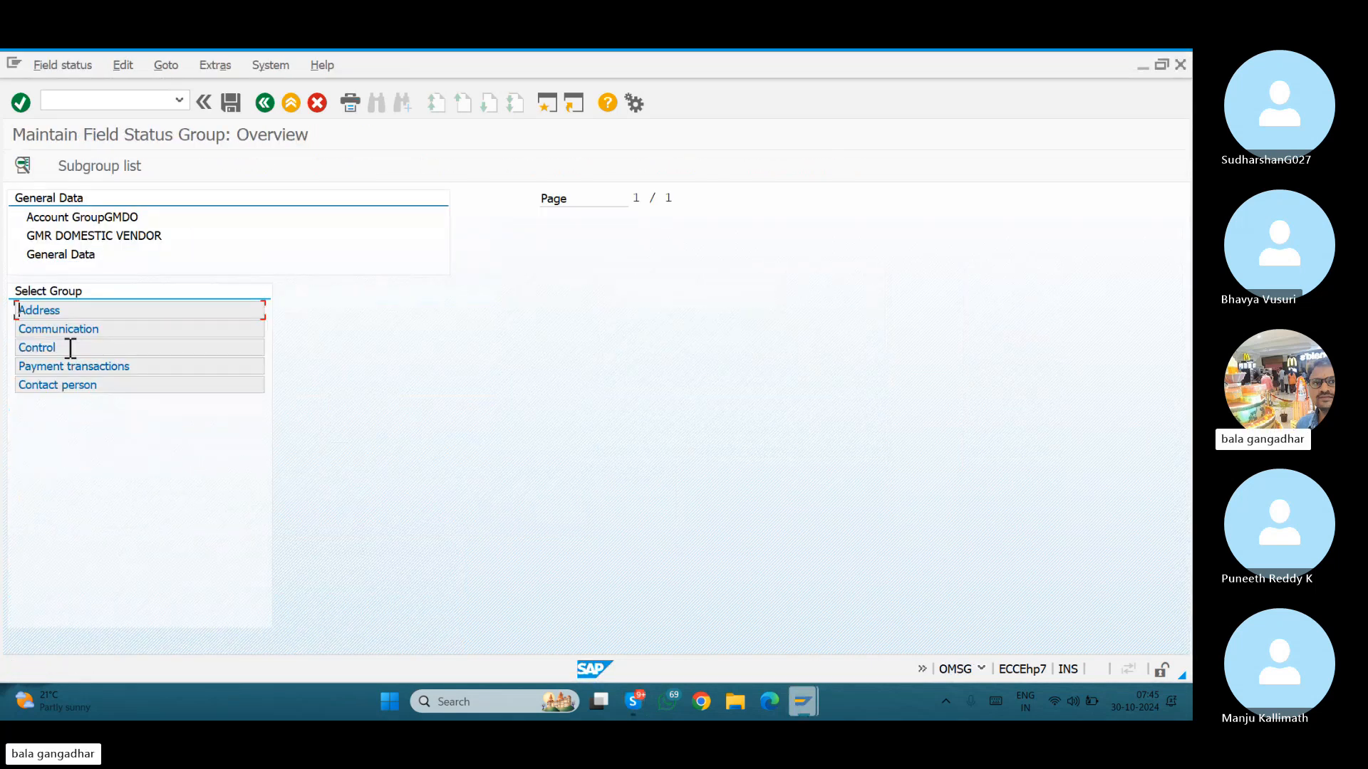
double_click(54, 317)
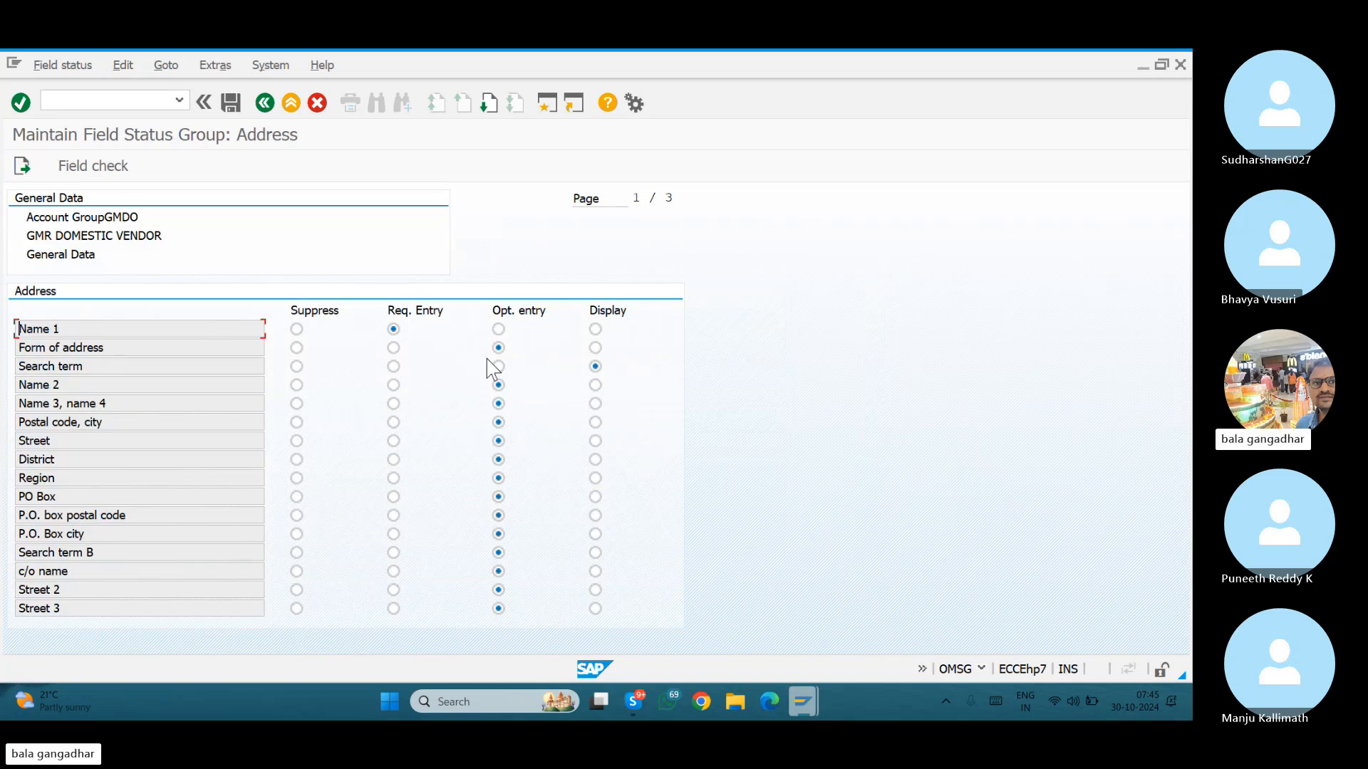
click(596, 366)
click(230, 102)
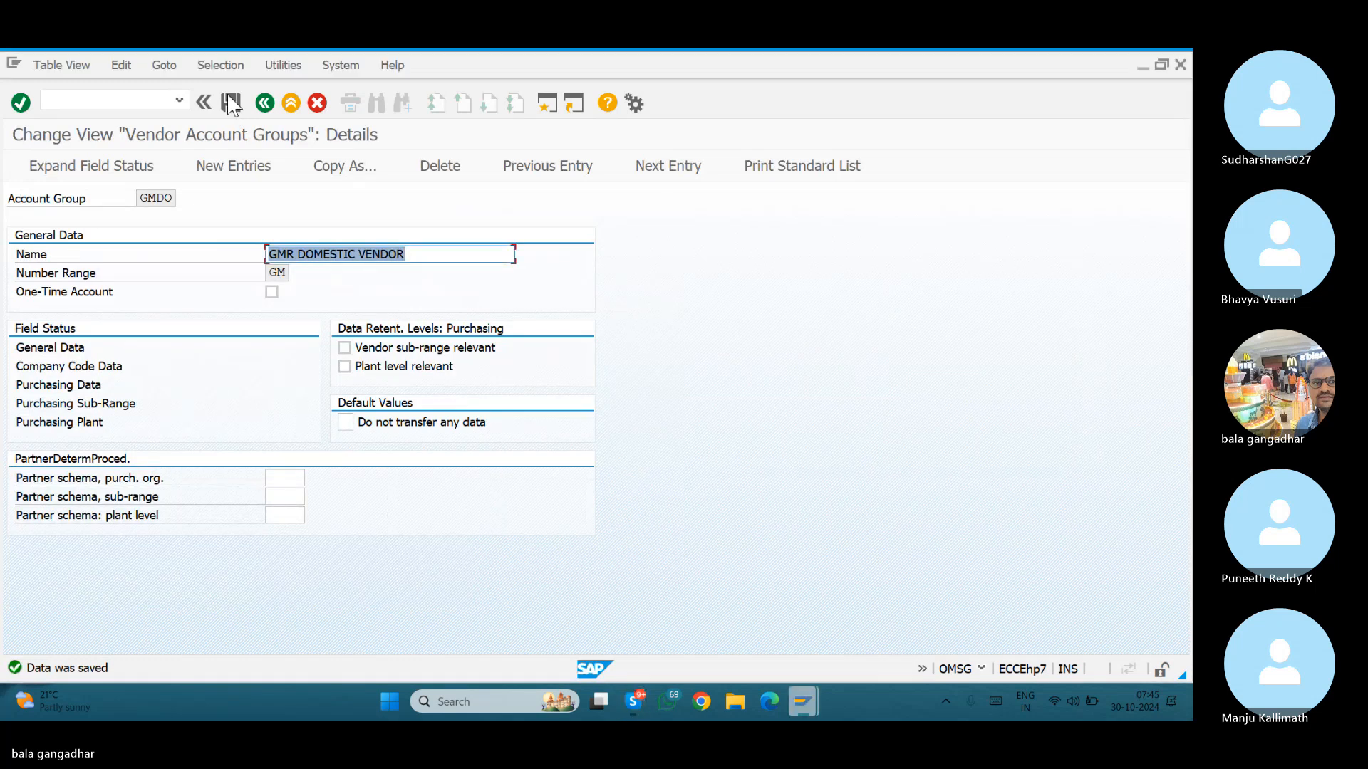
Switch to the Create Vendor session, discard the open vendor and reopen the address screen to check the Search term field.
key(alt+Tab)
key(Tab)
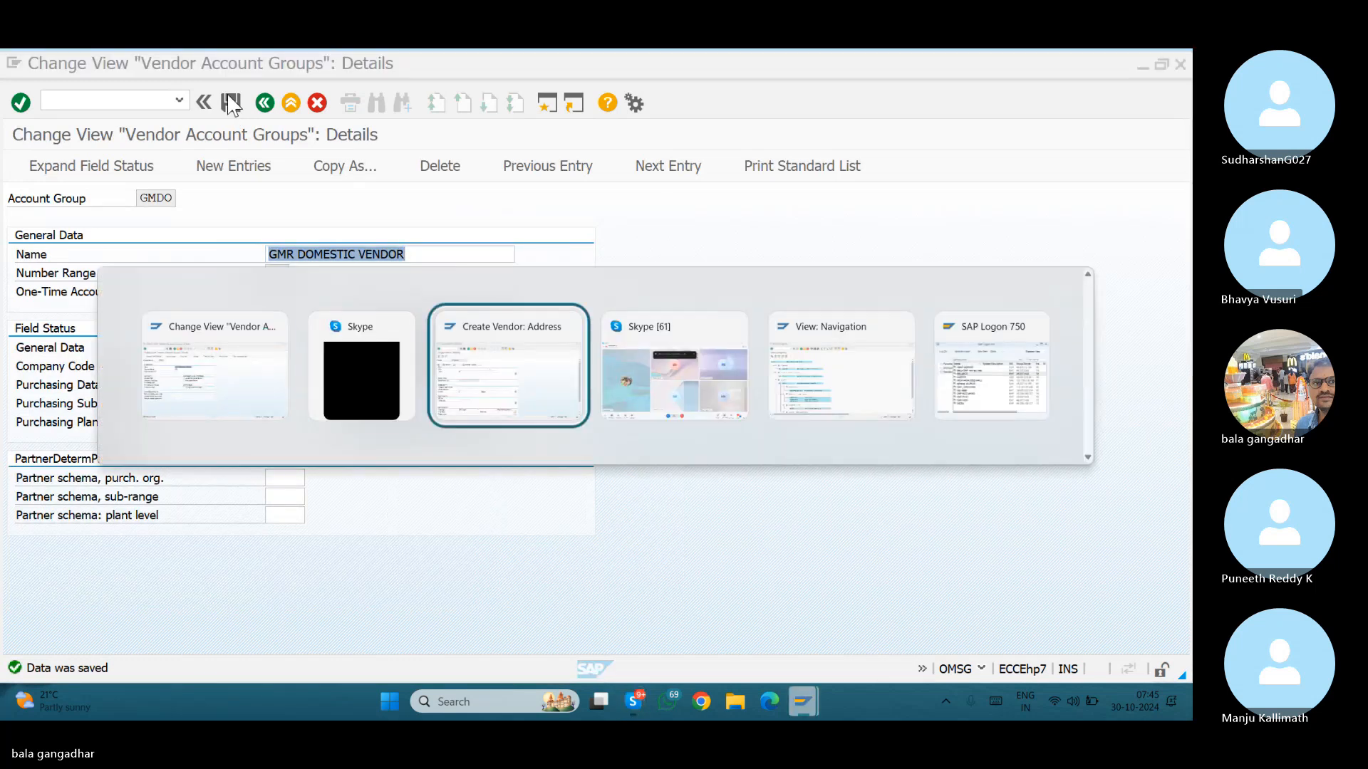
click(318, 114)
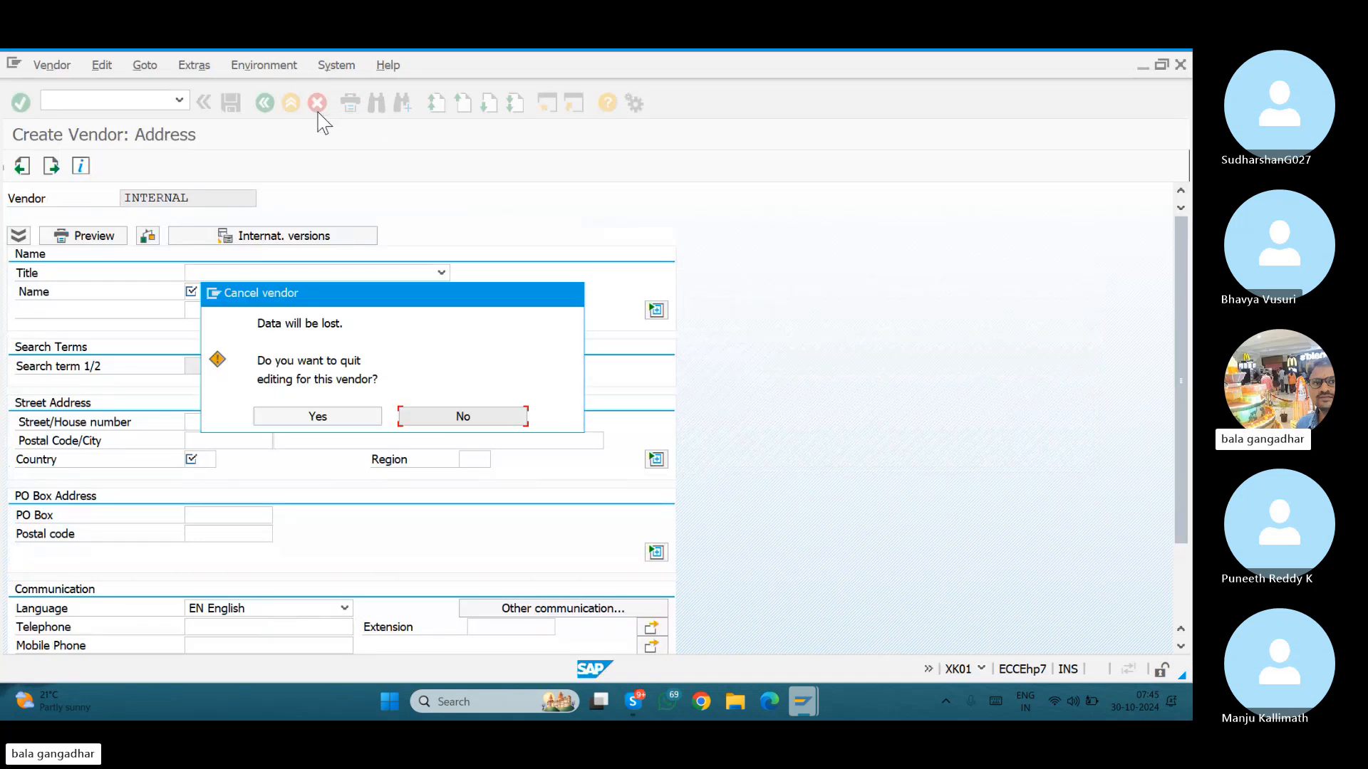
click(329, 416)
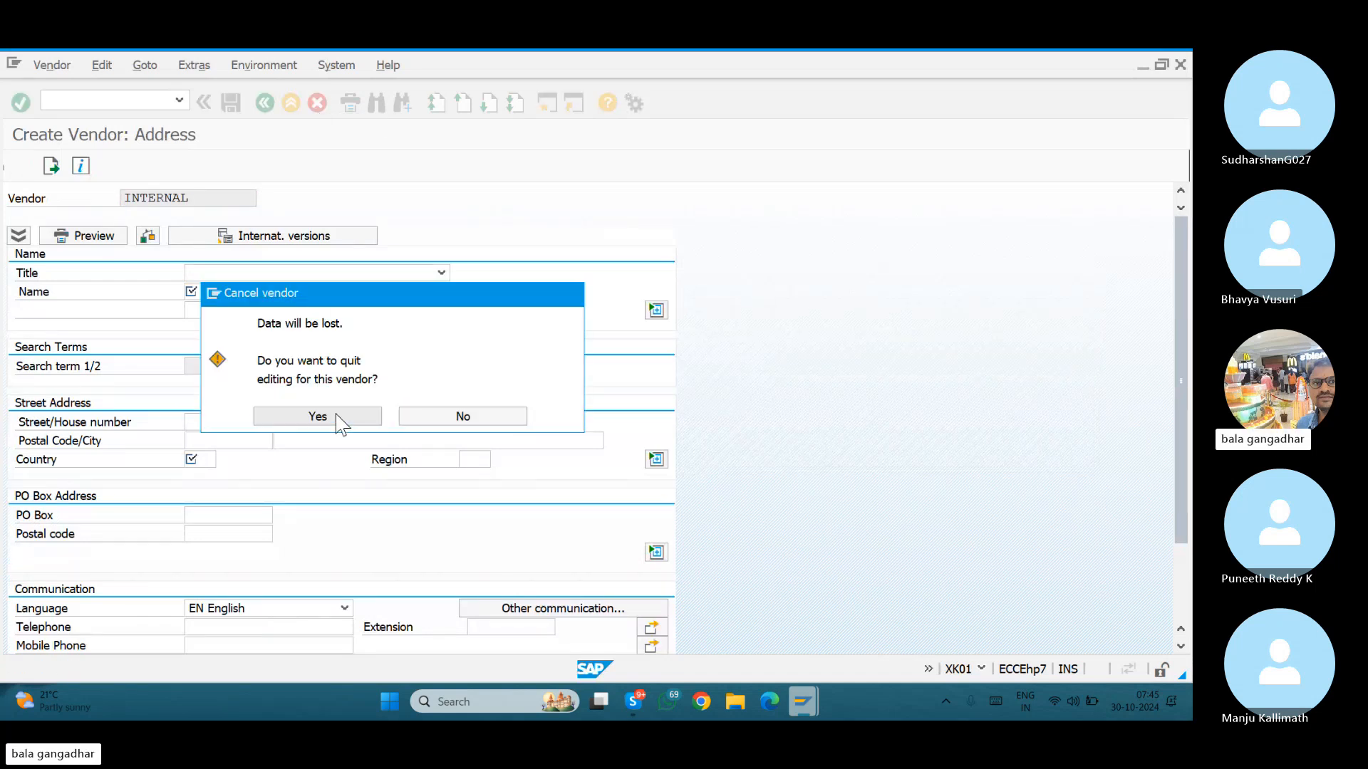
key(Return)
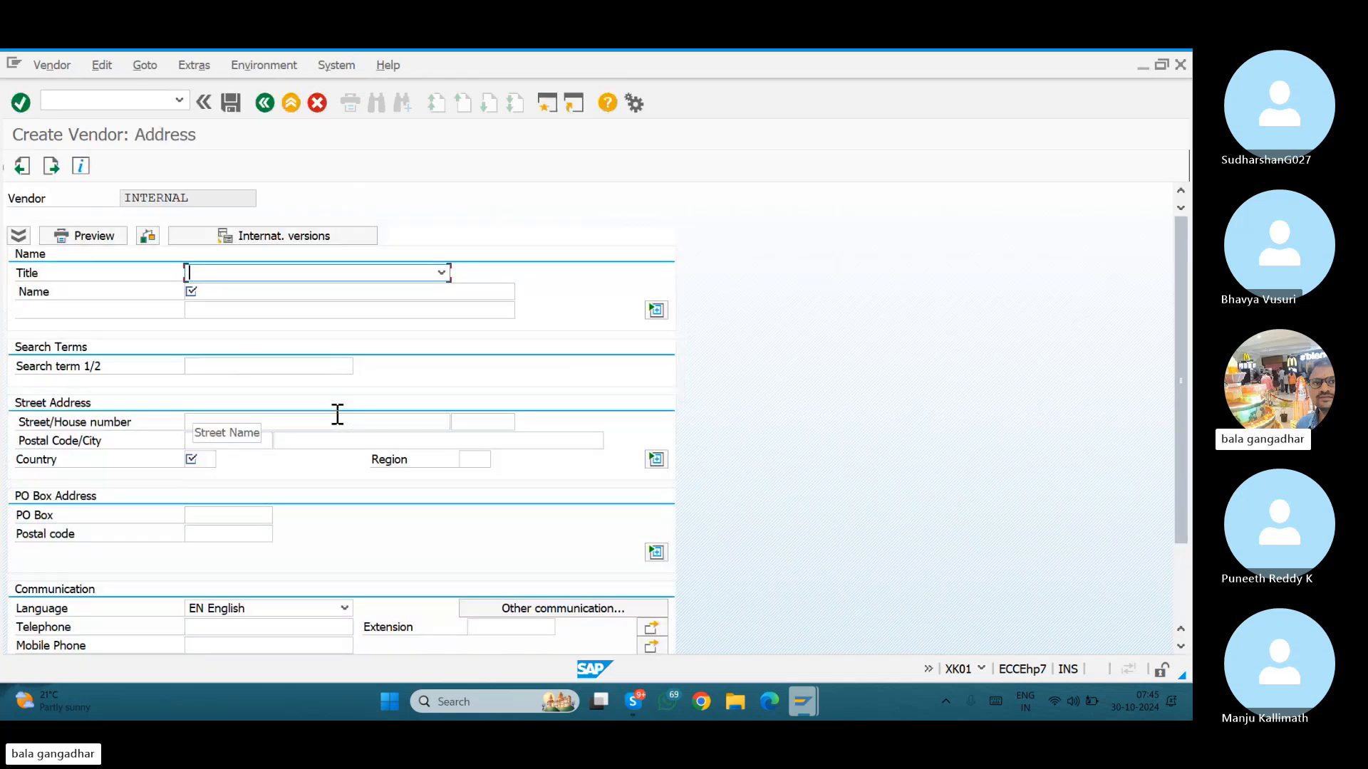
Check whether Search term 1/2 accepts input on the address screen, and quit the open vendor without saving.
click(225, 374)
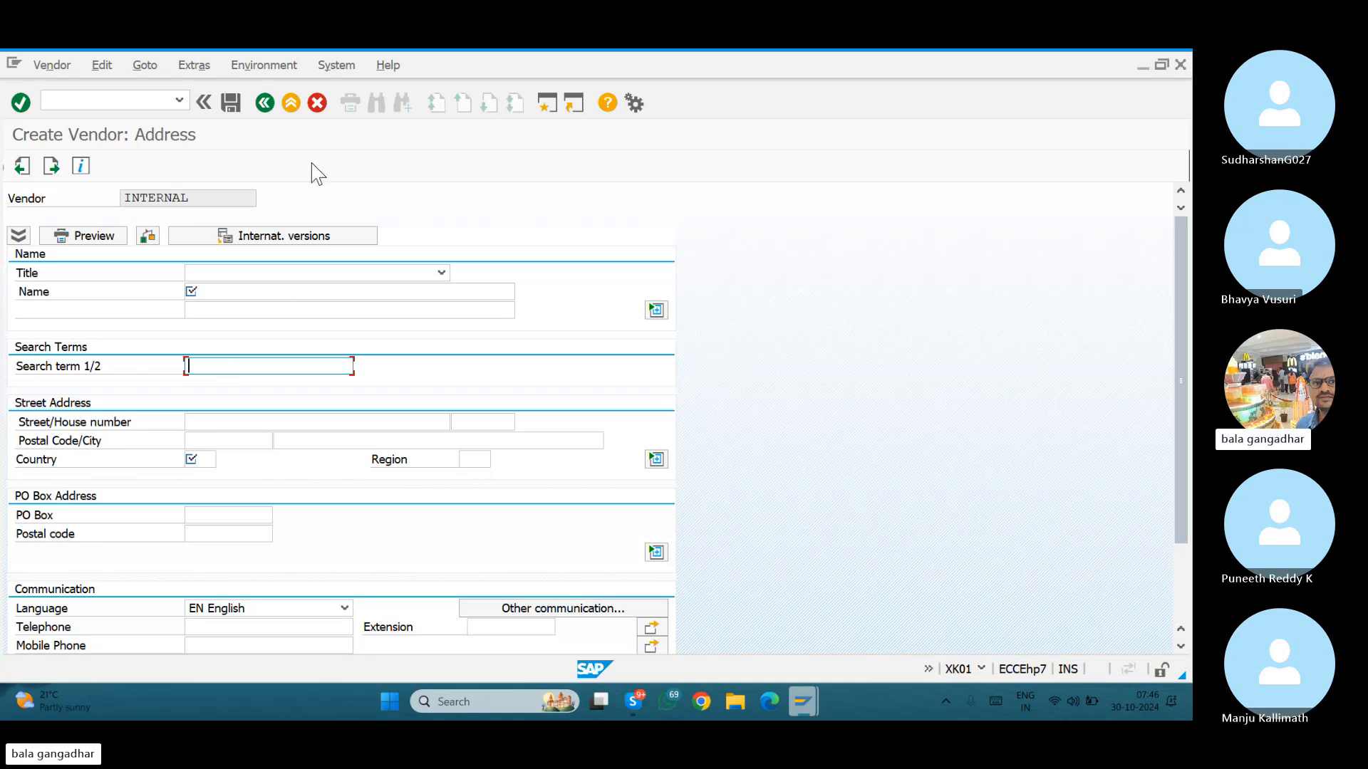
click(314, 107)
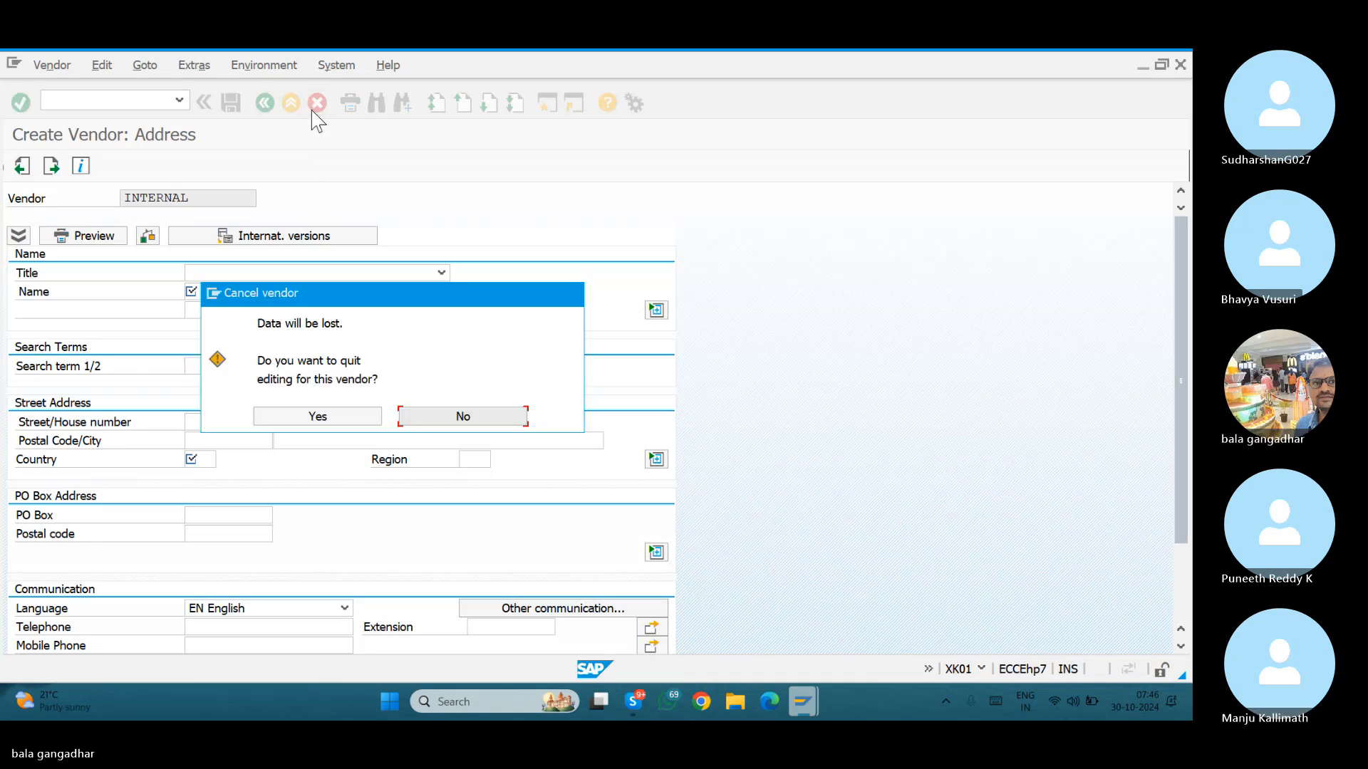
click(358, 418)
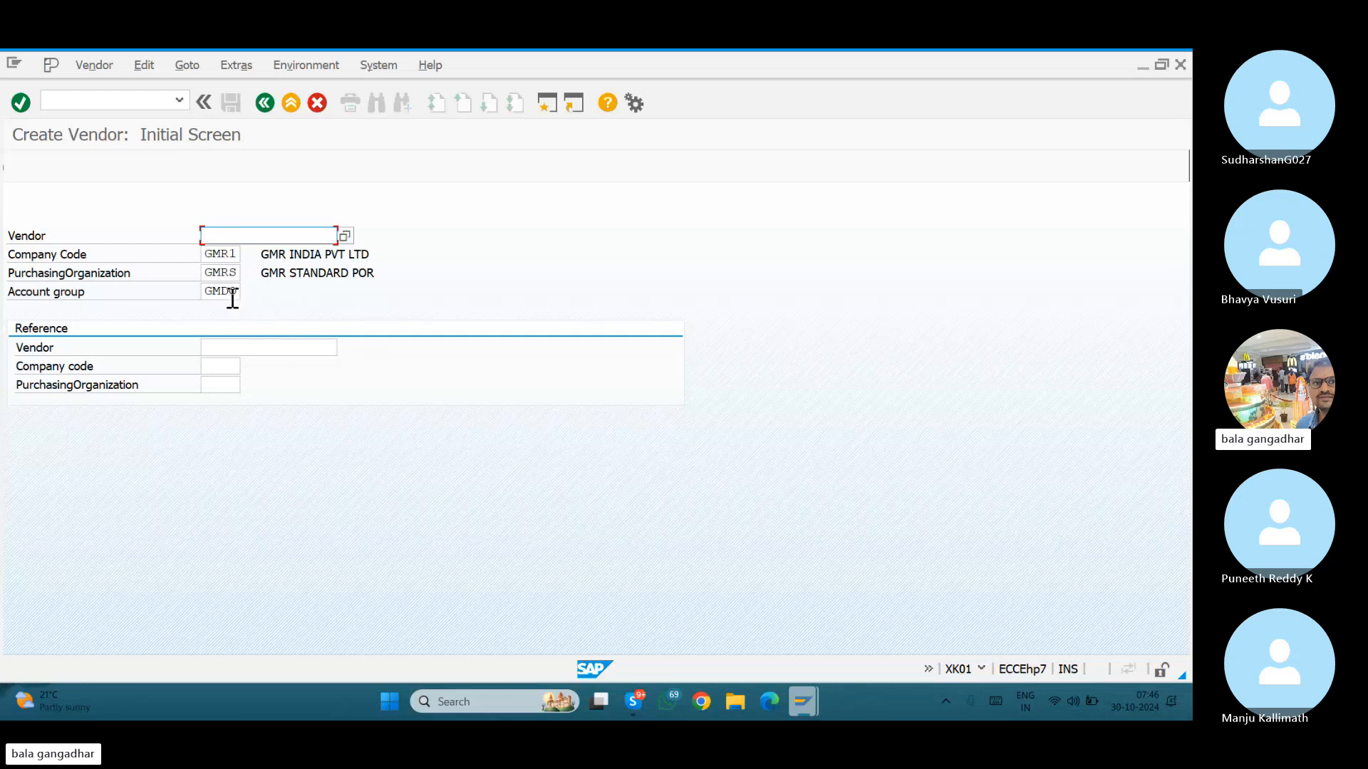
Return the account group session to the overview of vendor account groups and switch back to the Create Vendor session.
key(alt+Tab)
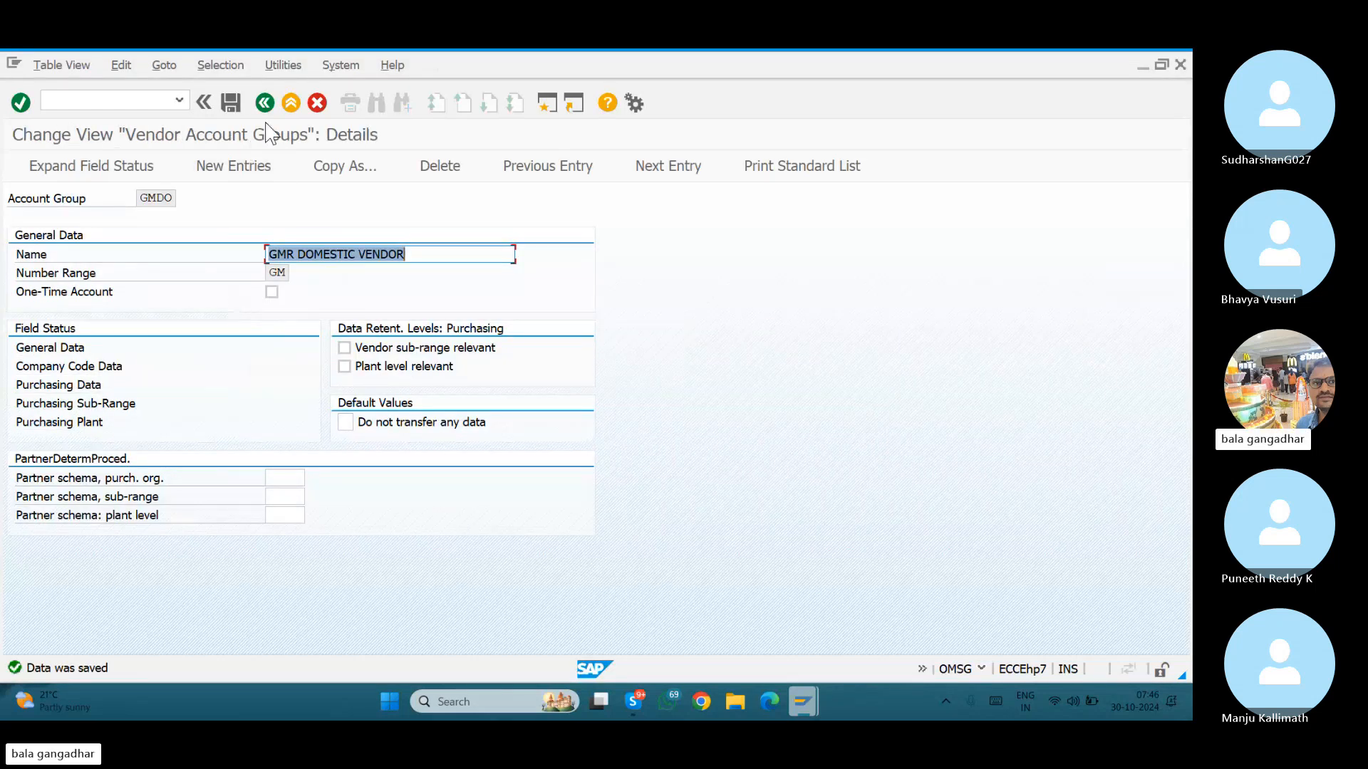
click(266, 105)
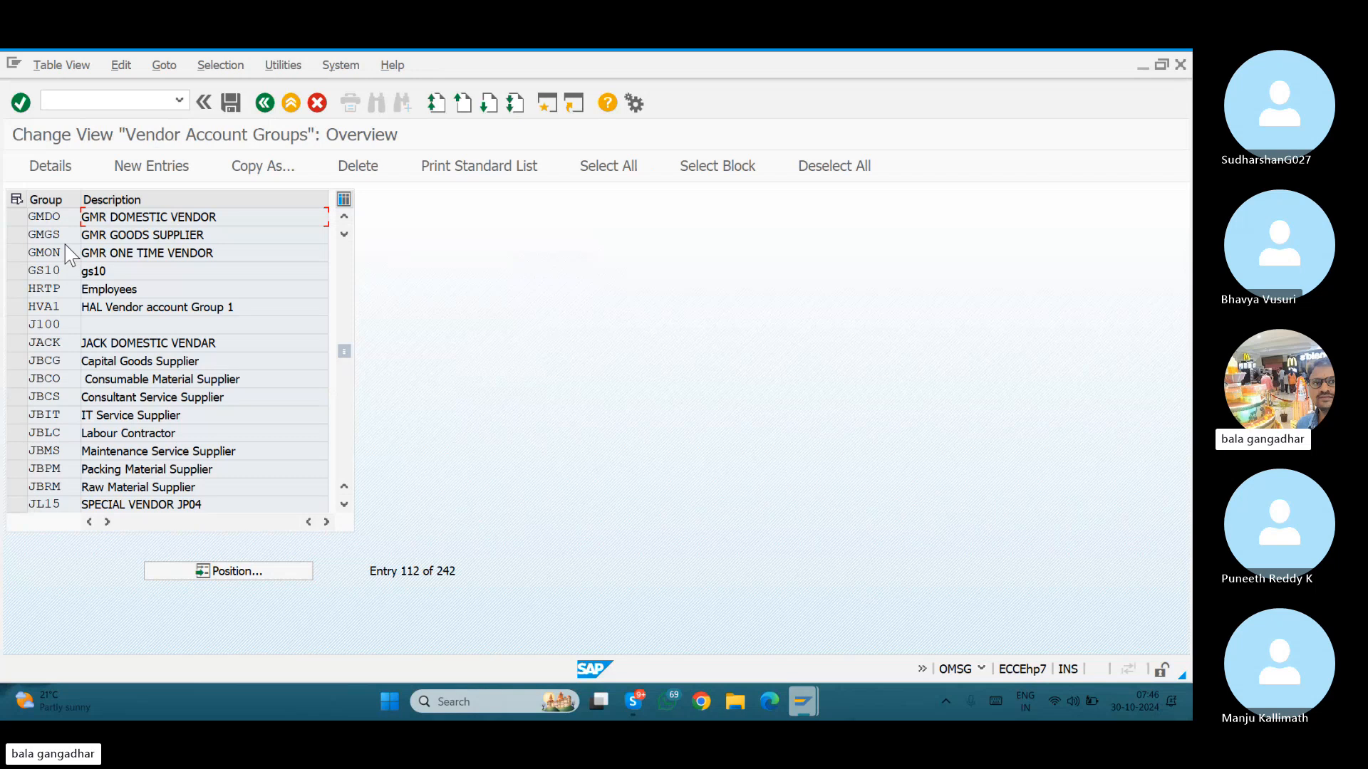
key(alt+Tab)
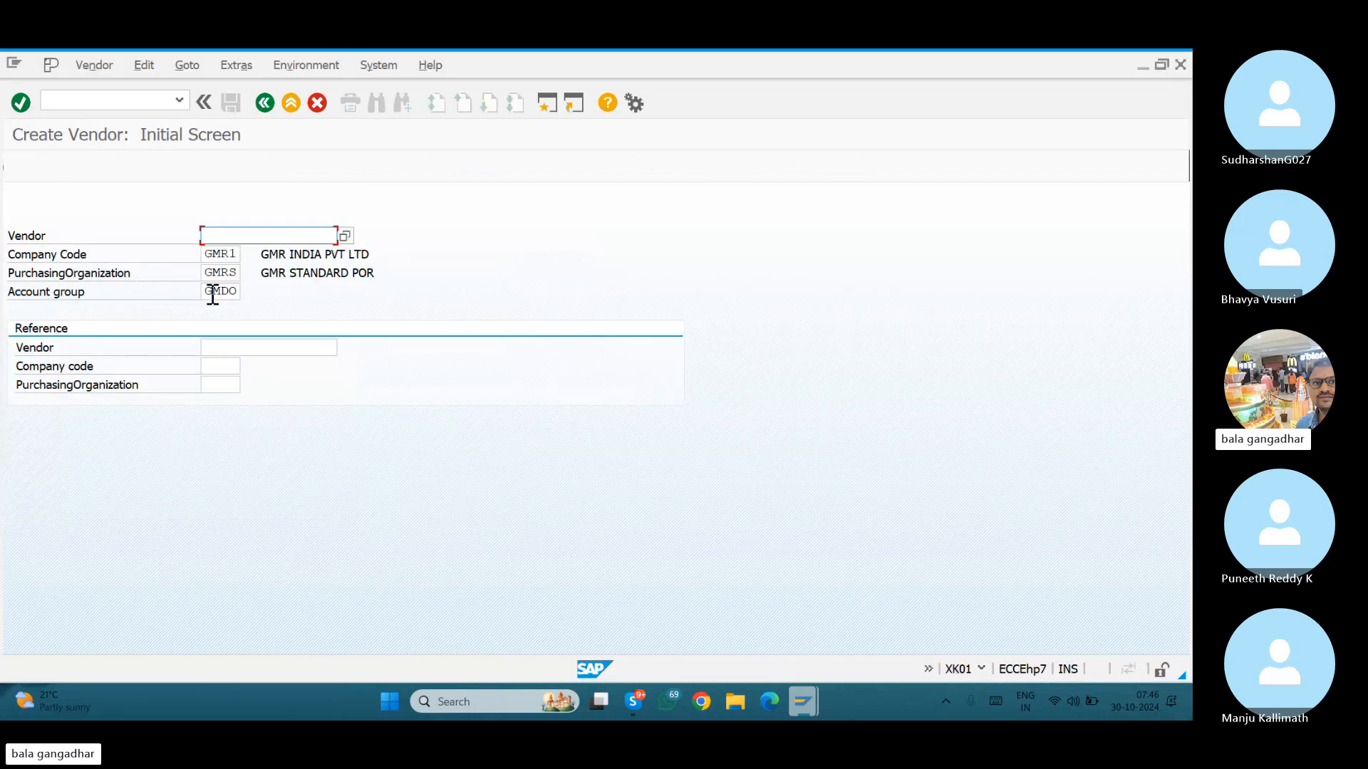
Open the address screen for a GMDO vendor and quit it without saving.
click(228, 293)
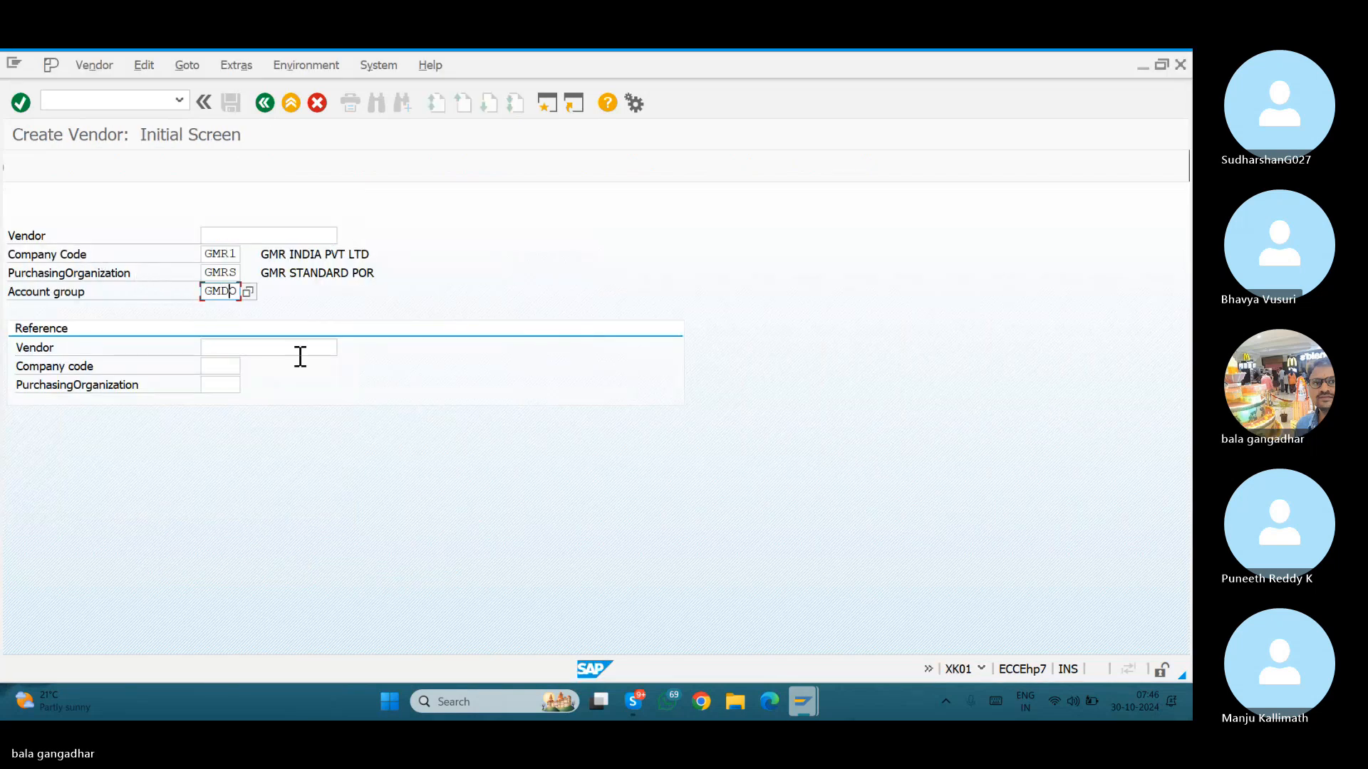
key(Return)
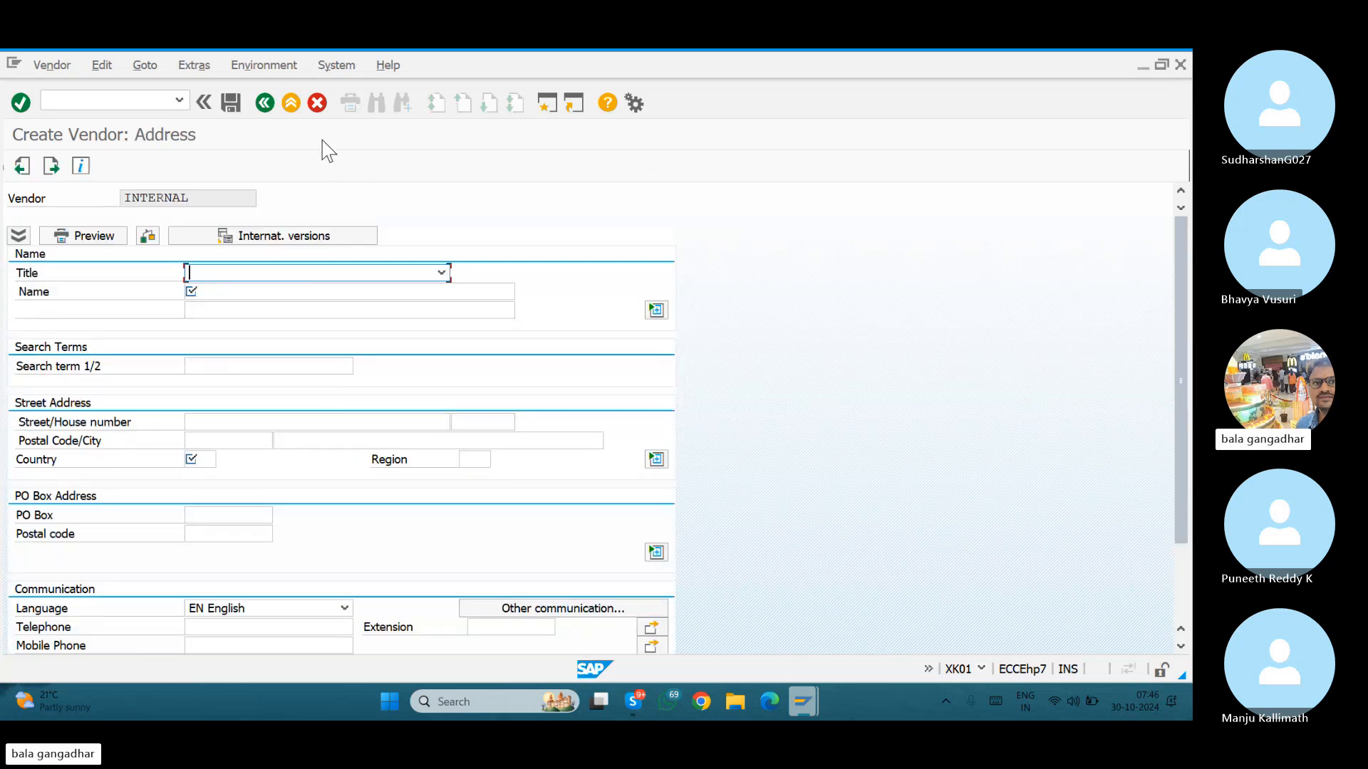
click(317, 103)
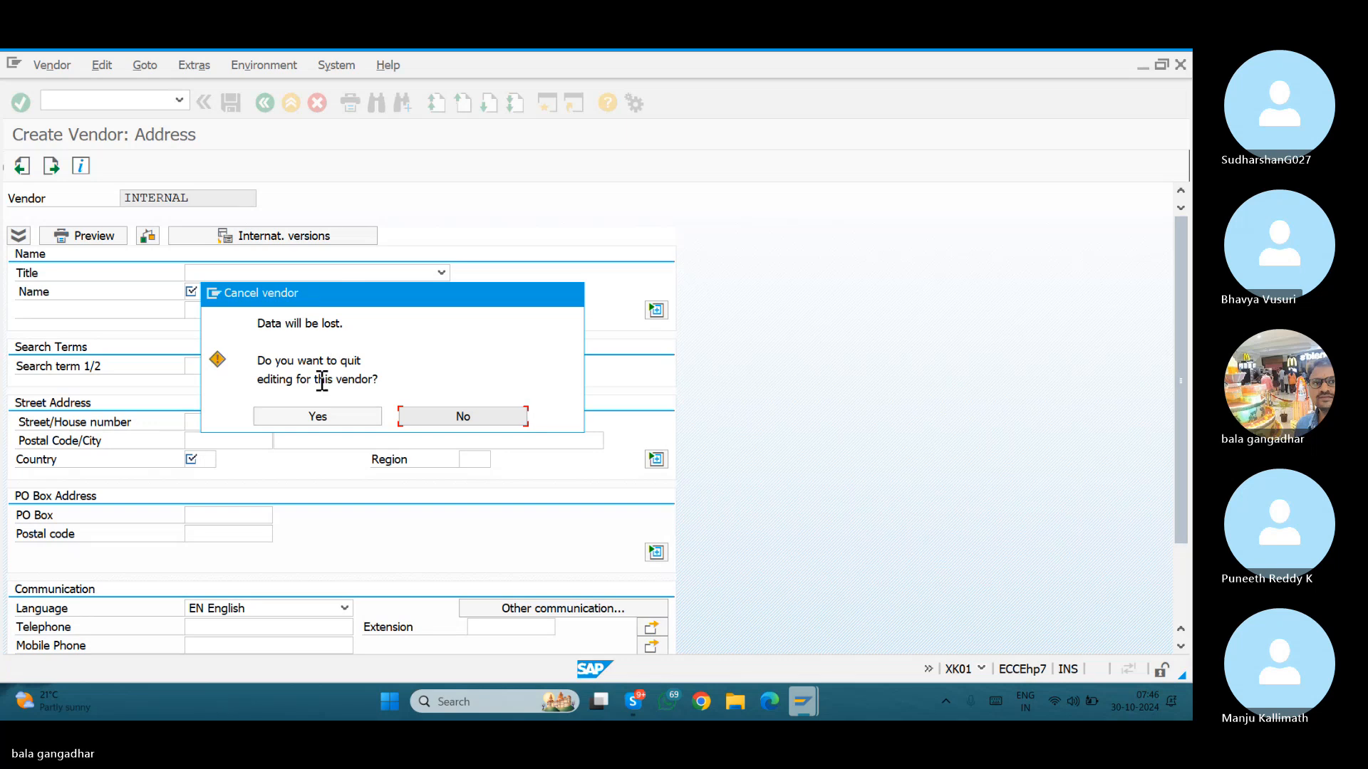
click(316, 420)
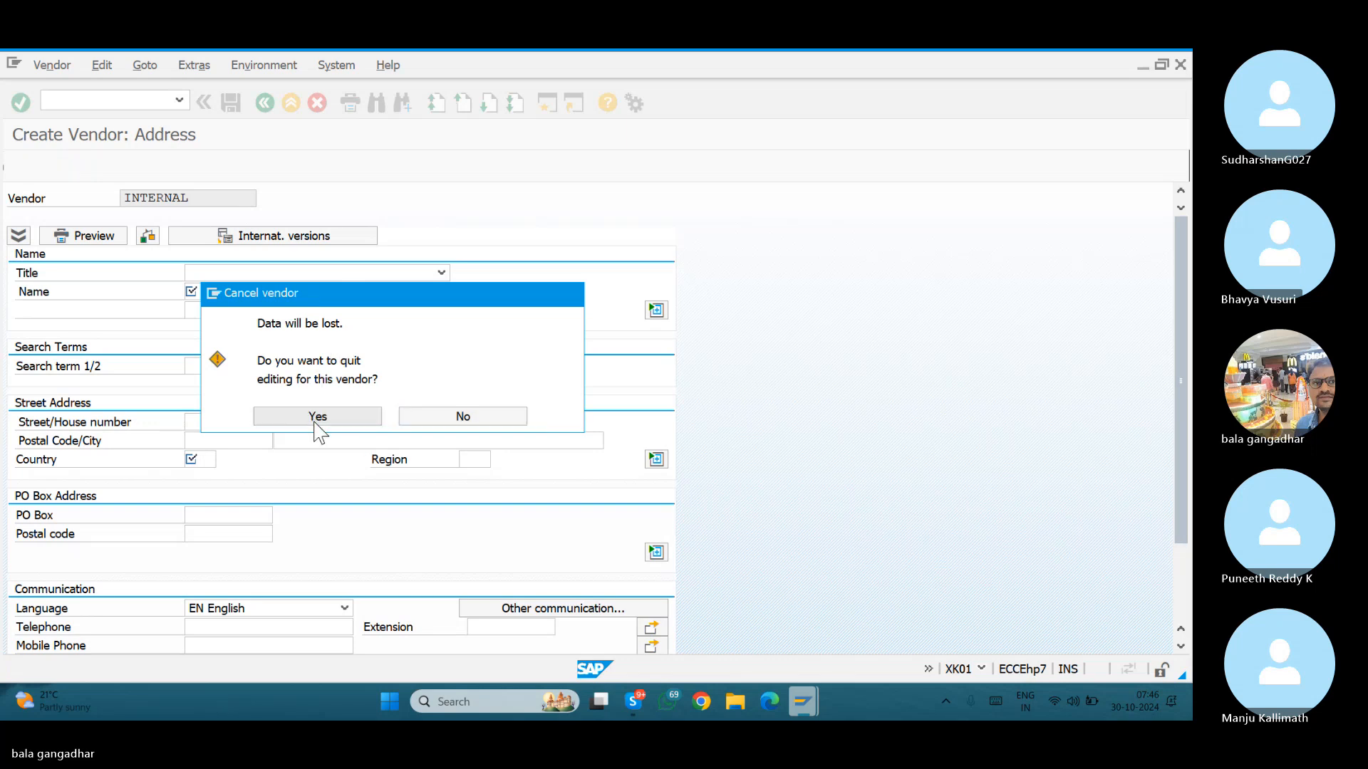
Change the vendor's account group to GMGS, using the account group overview as reference, and open its address screen.
click(234, 292)
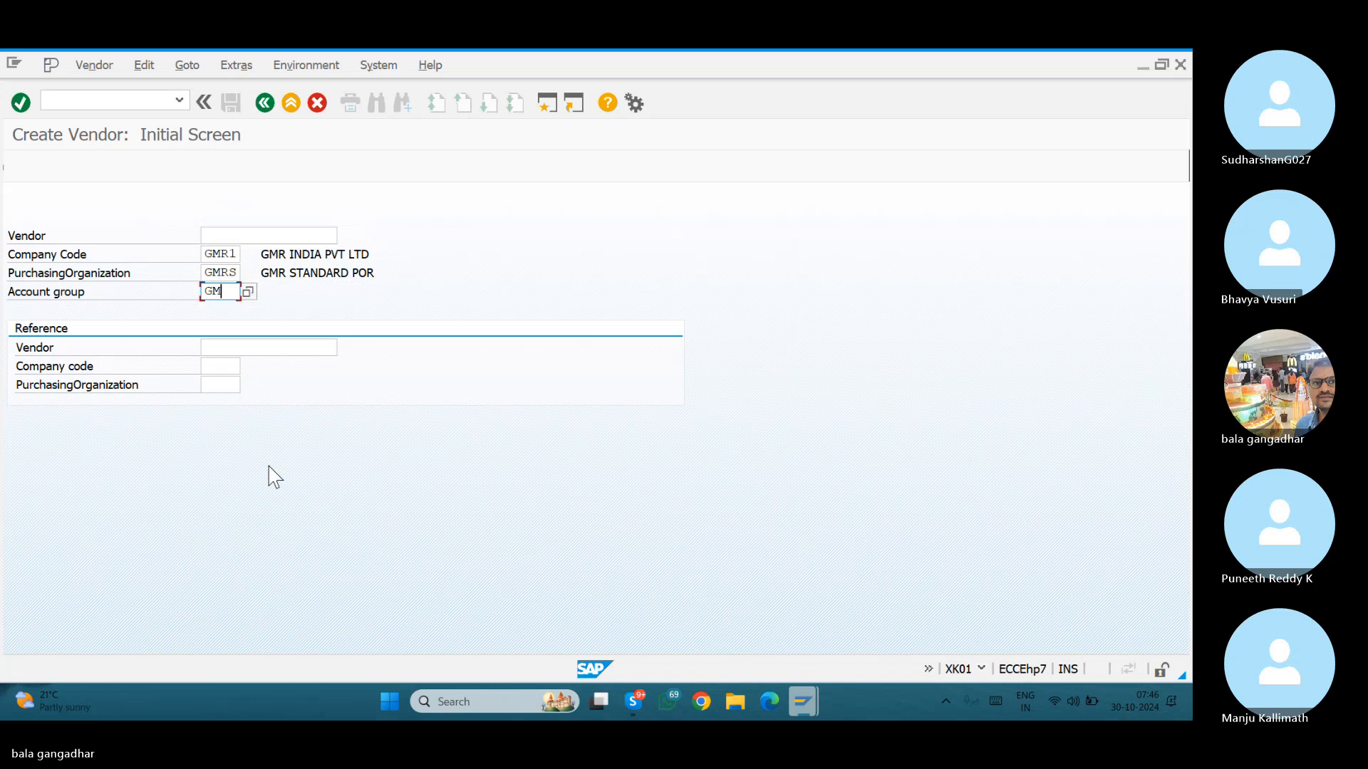
key(alt+Tab)
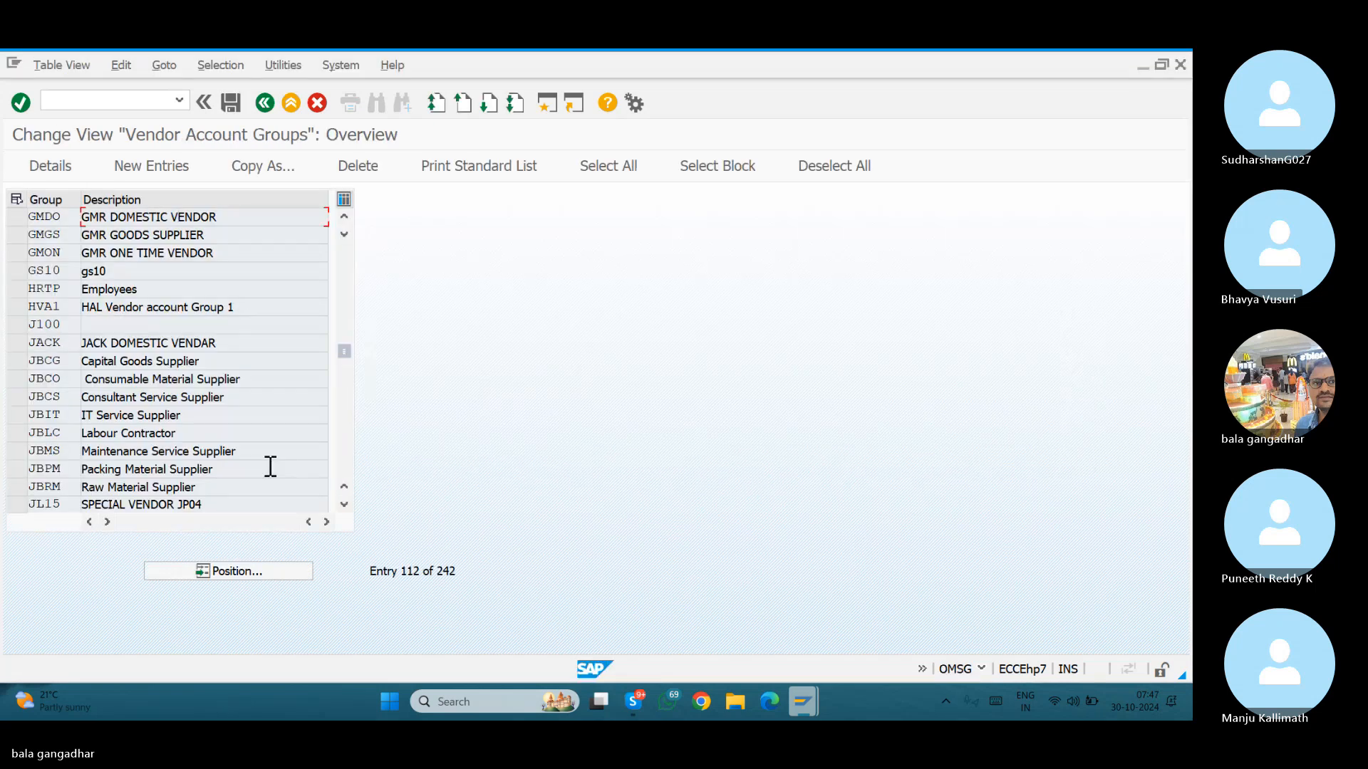
key(alt+Tab)
text(GM)
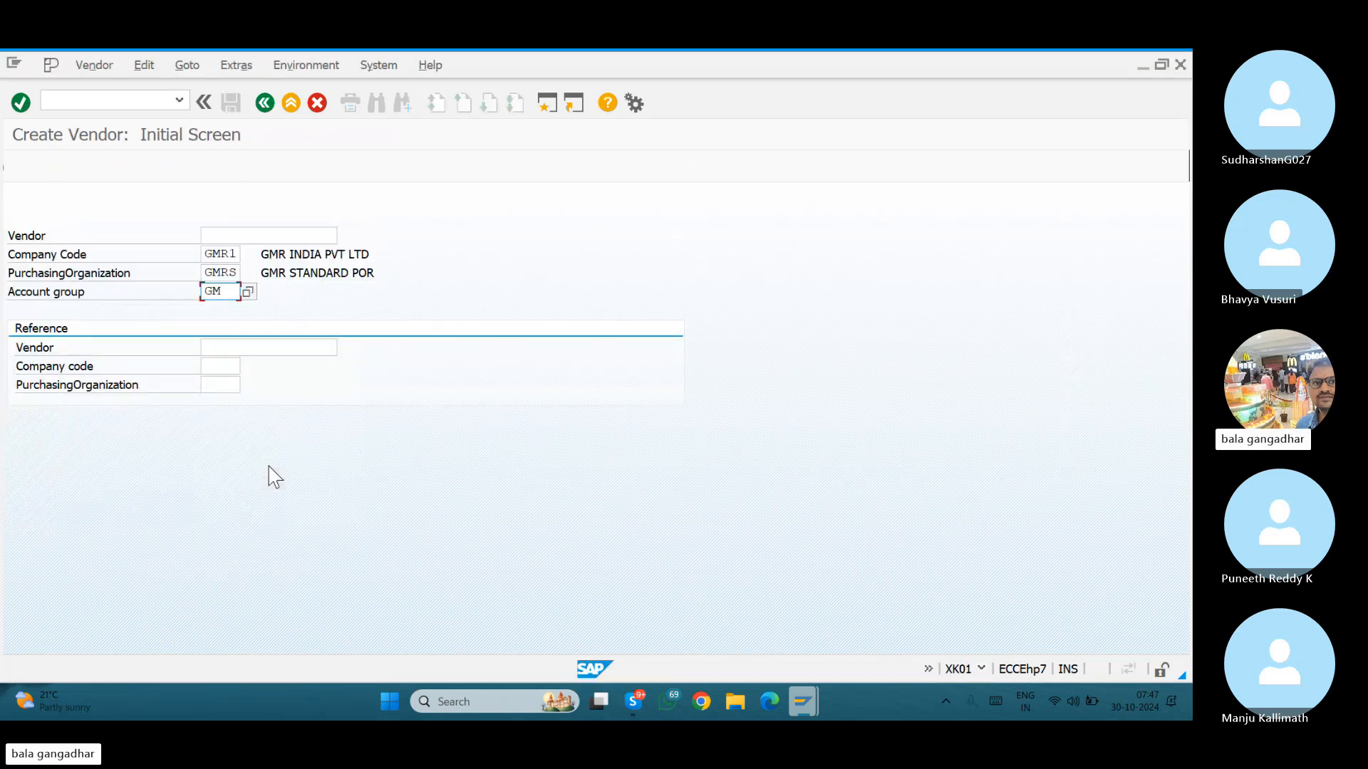
text(GS)
key(Return)
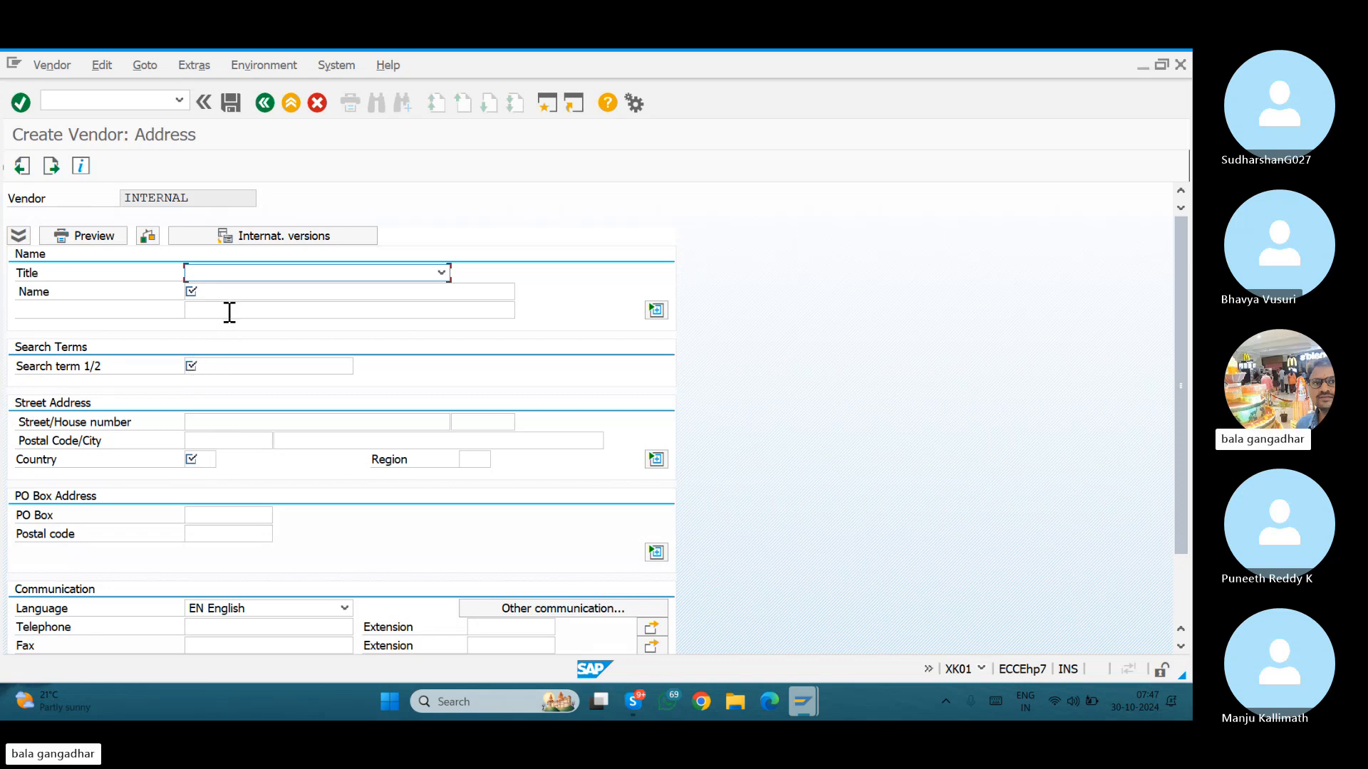
In account group GMGS, set Name 1 and Search term to optional entry in the General Data address field status, and save.
key(alt+Tab)
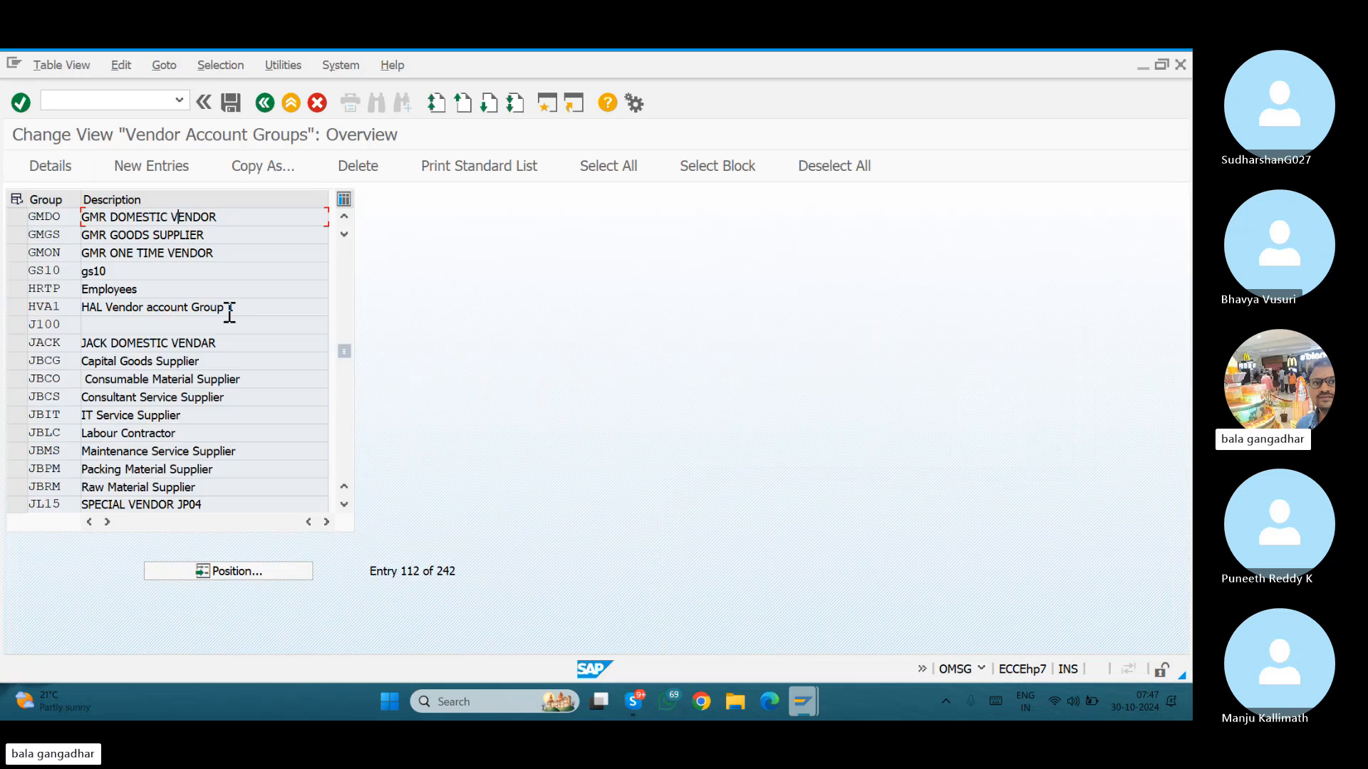
double_click(112, 238)
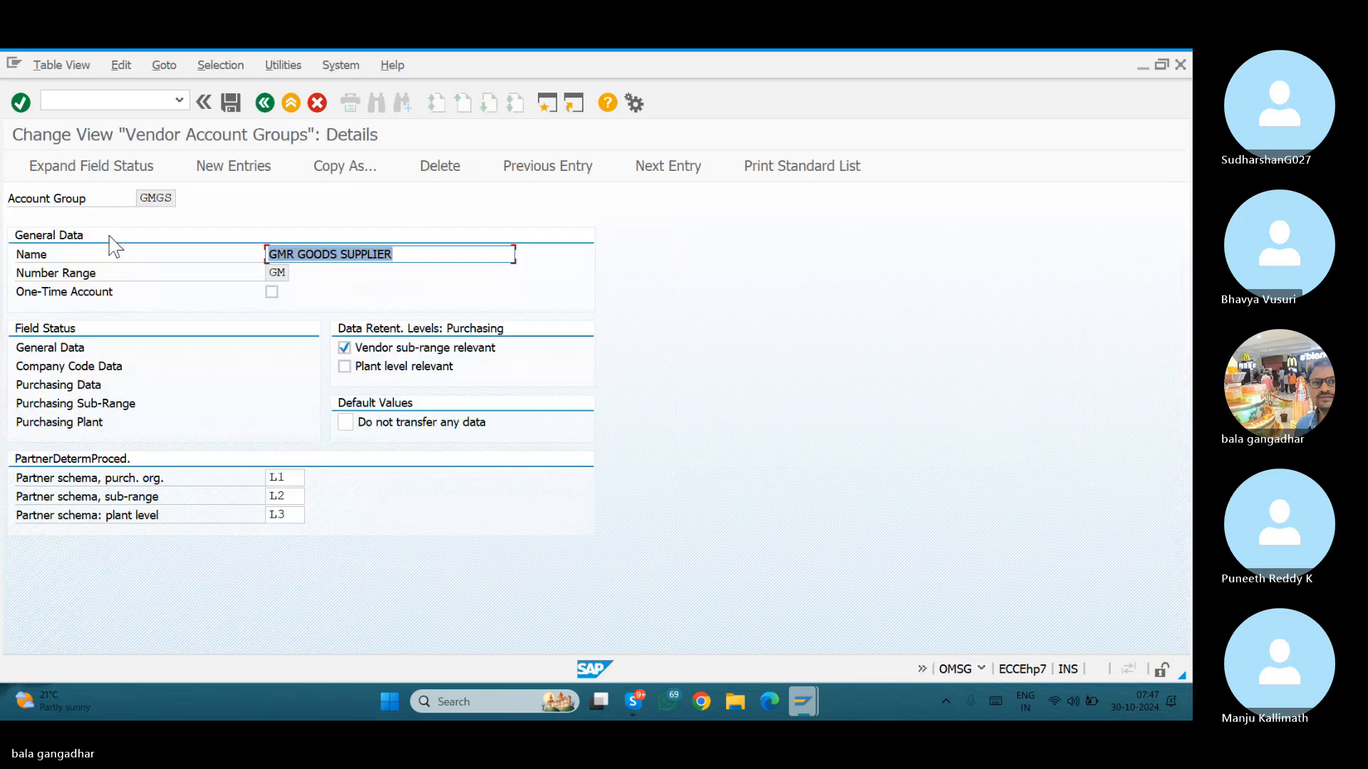
double_click(80, 349)
double_click(62, 311)
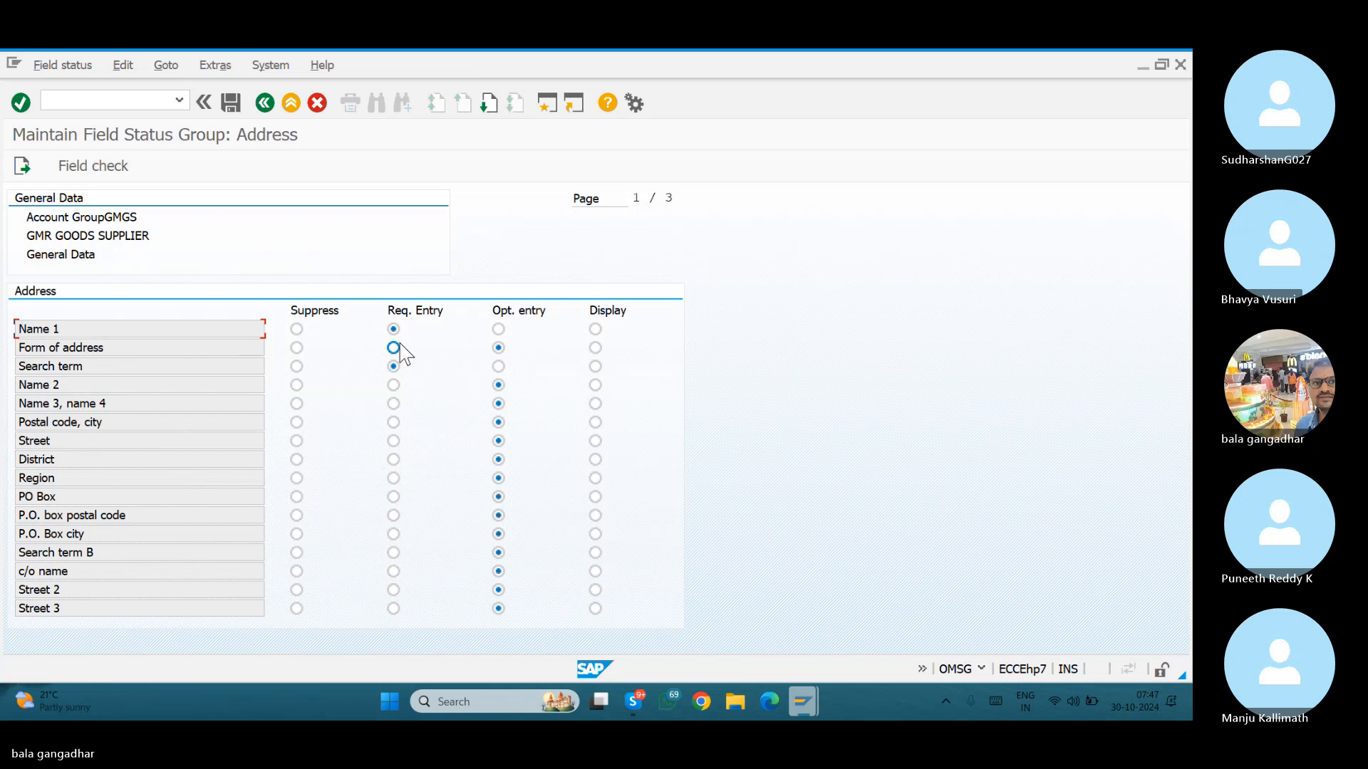
click(498, 329)
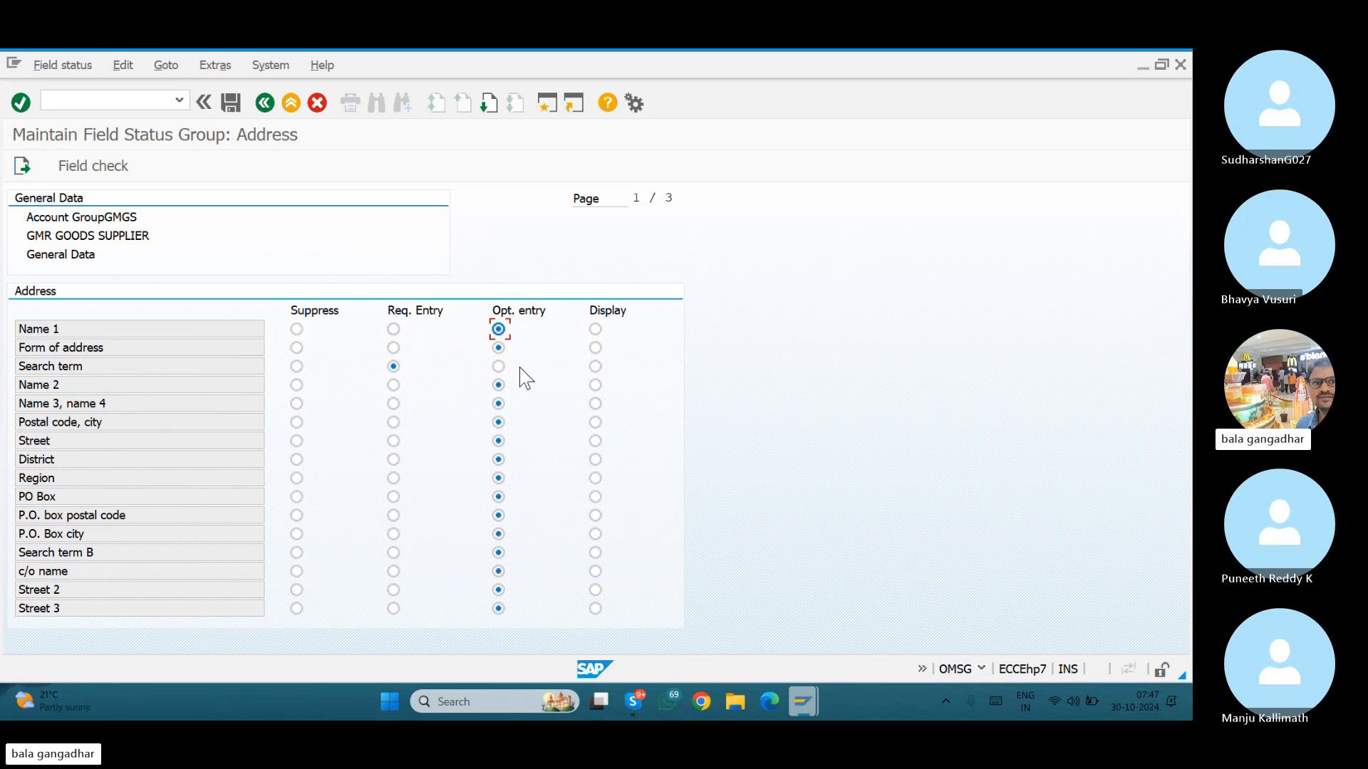
click(498, 367)
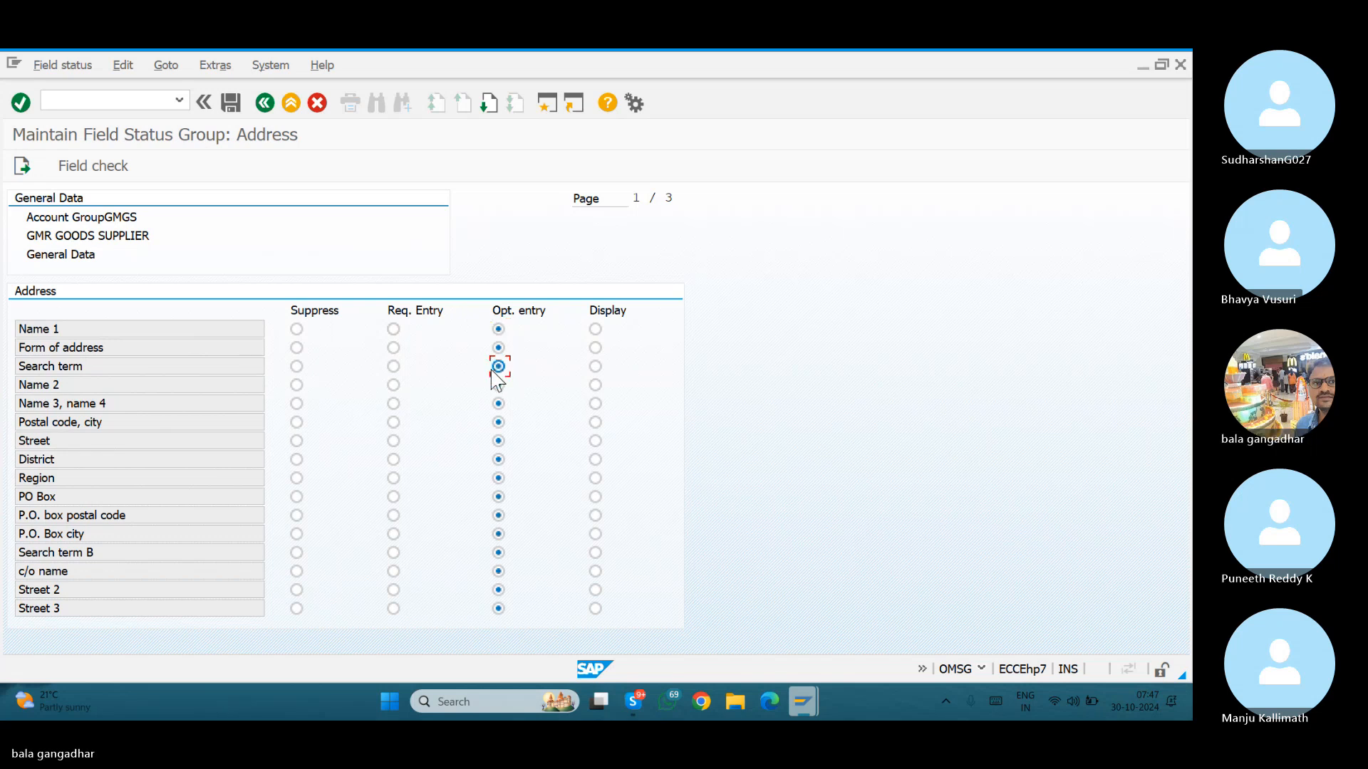
key(ctrl+s)
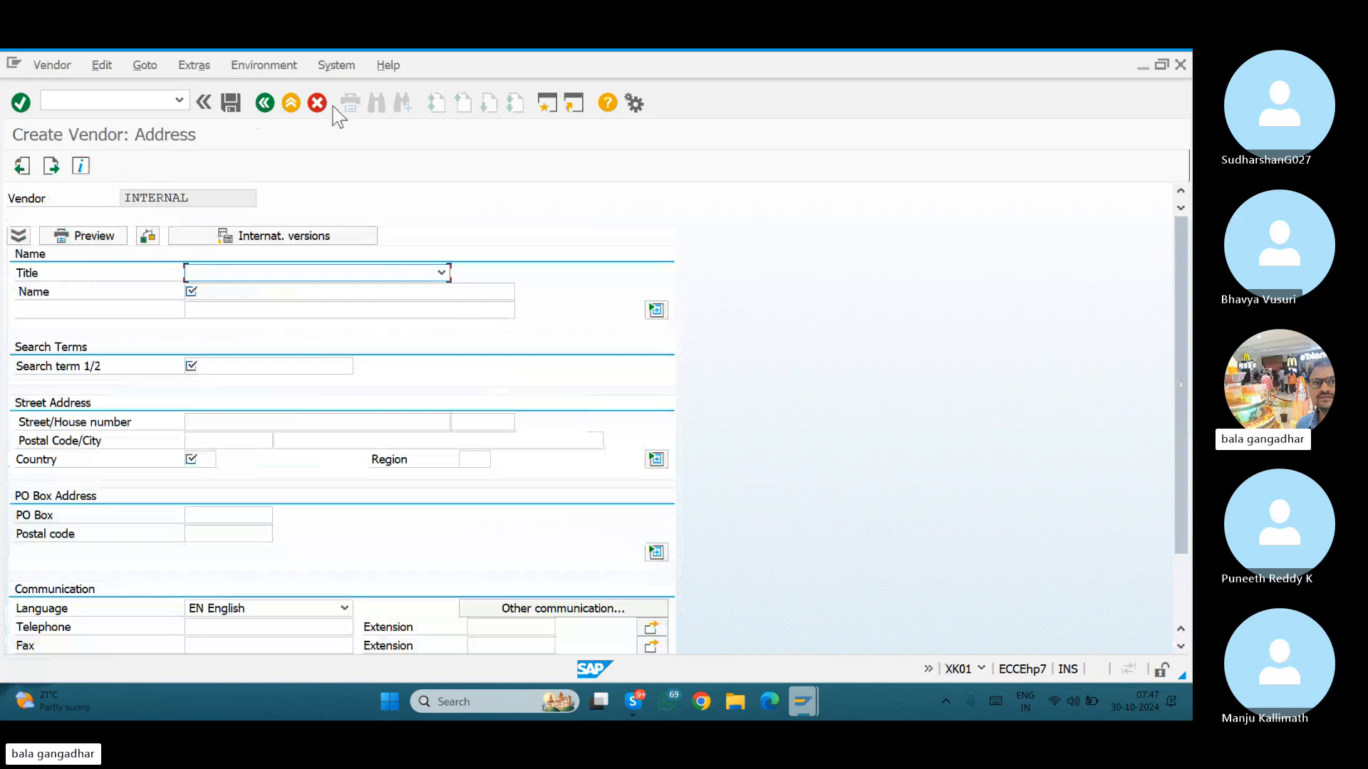
Quit the open vendor and reopen the GMGS address screen to check the Name and Search term fields.
click(317, 103)
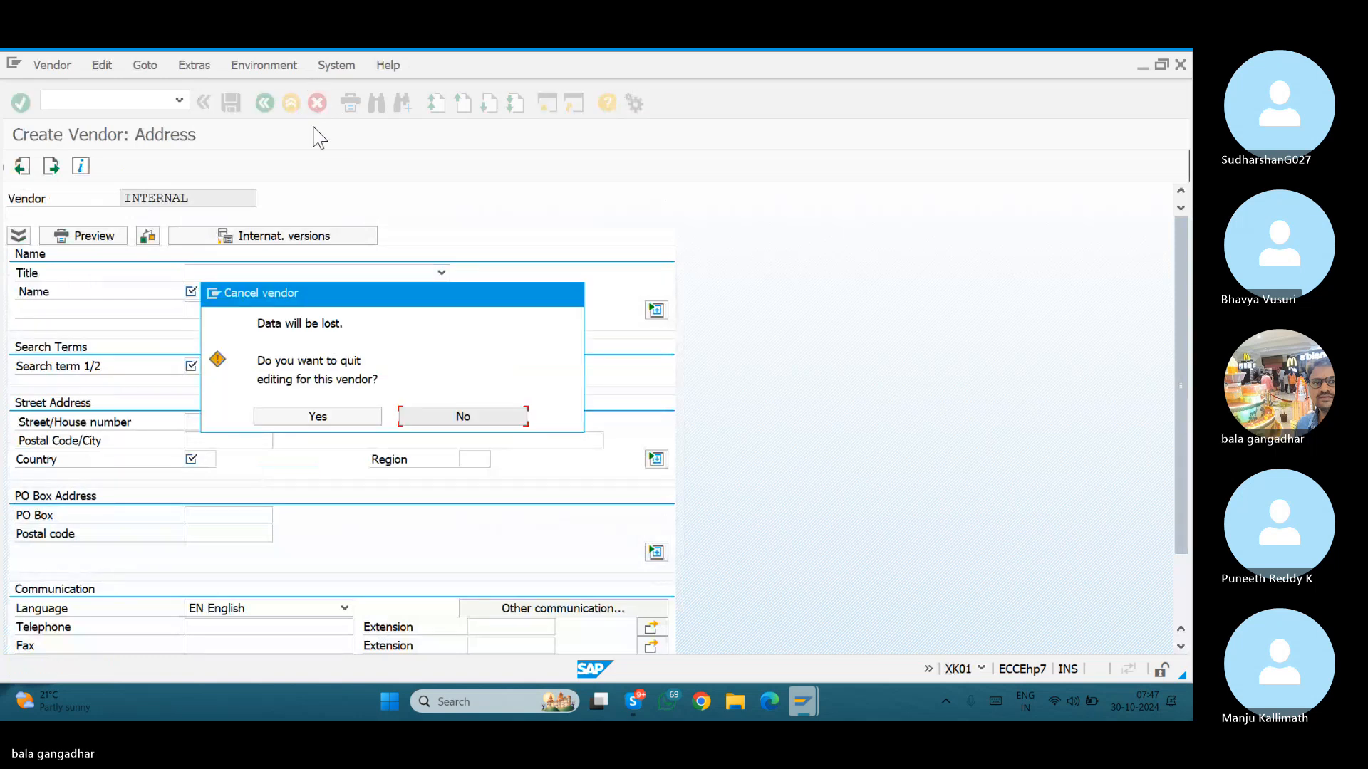
click(331, 419)
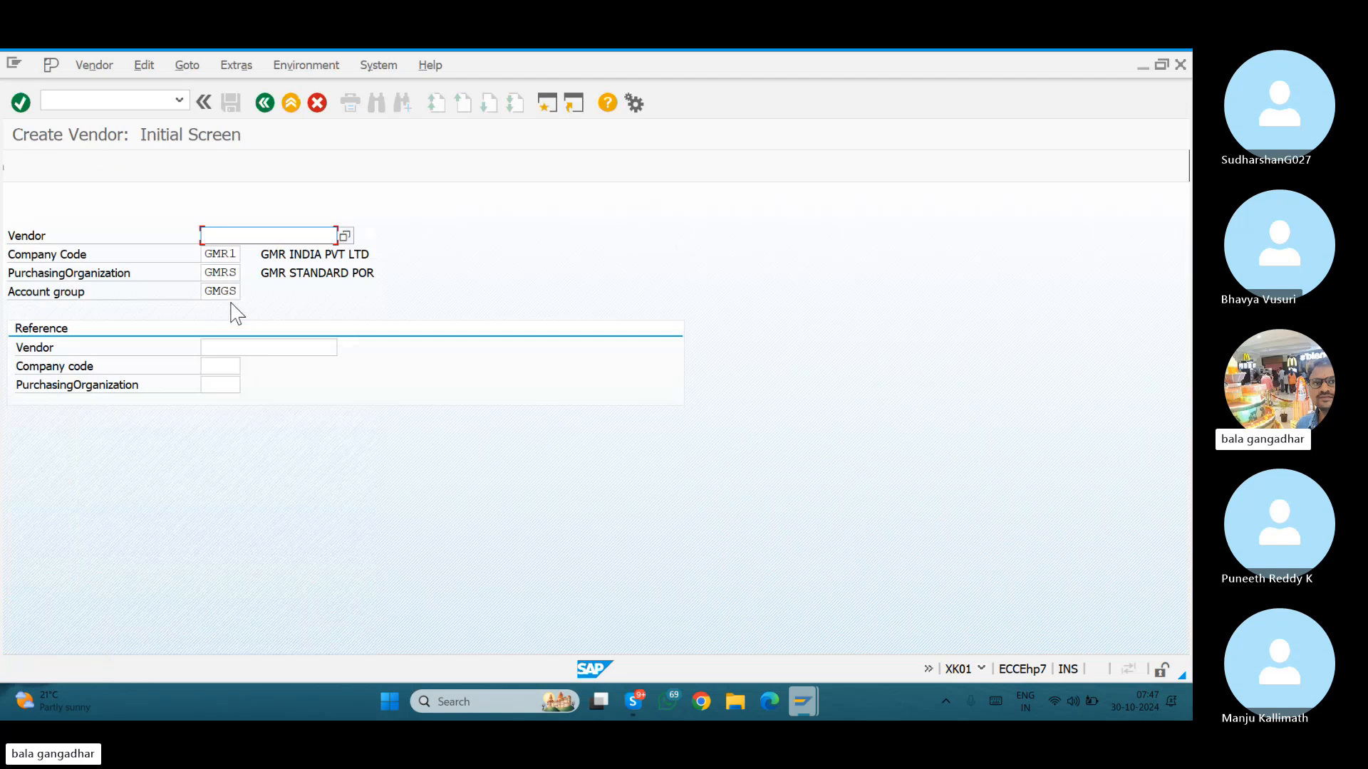
key(Return)
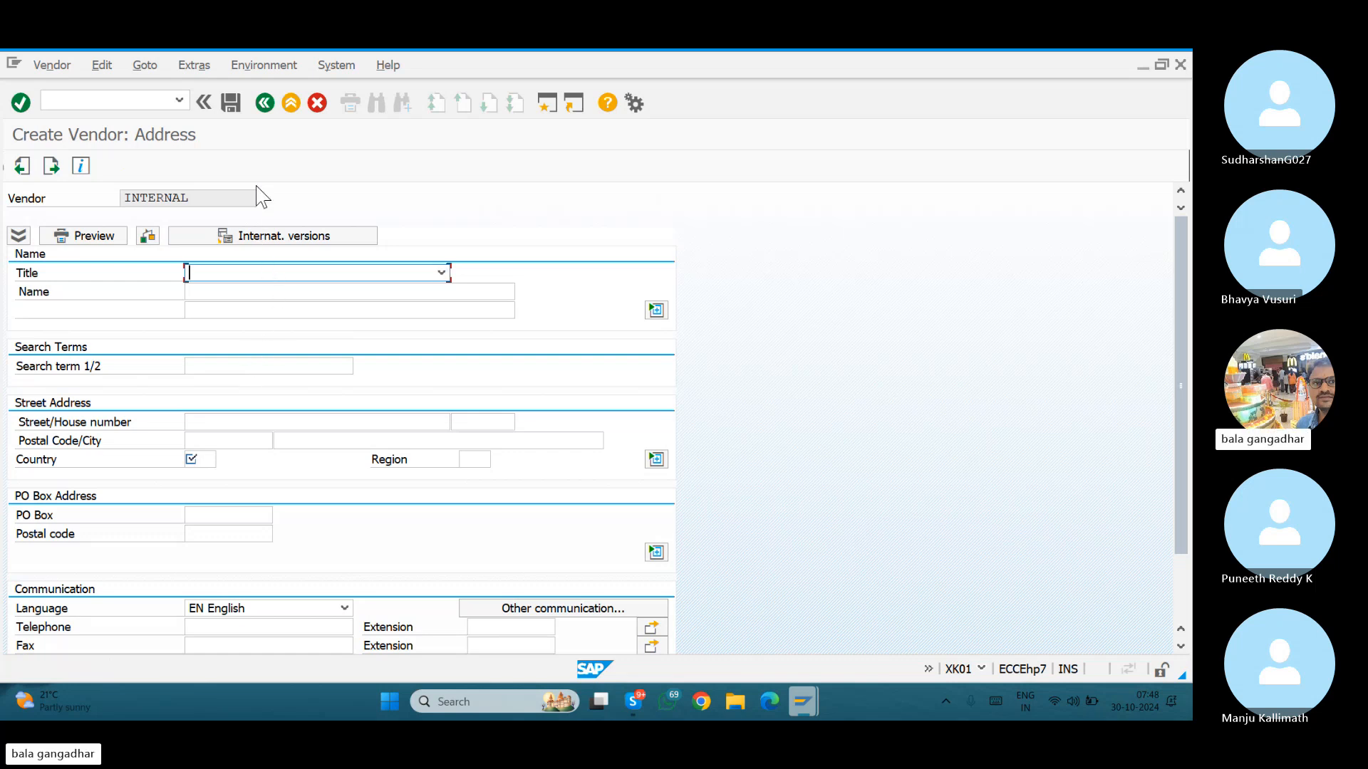
Set the vendor's country to IN and leave the address screen, choosing to save the data first.
click(272, 109)
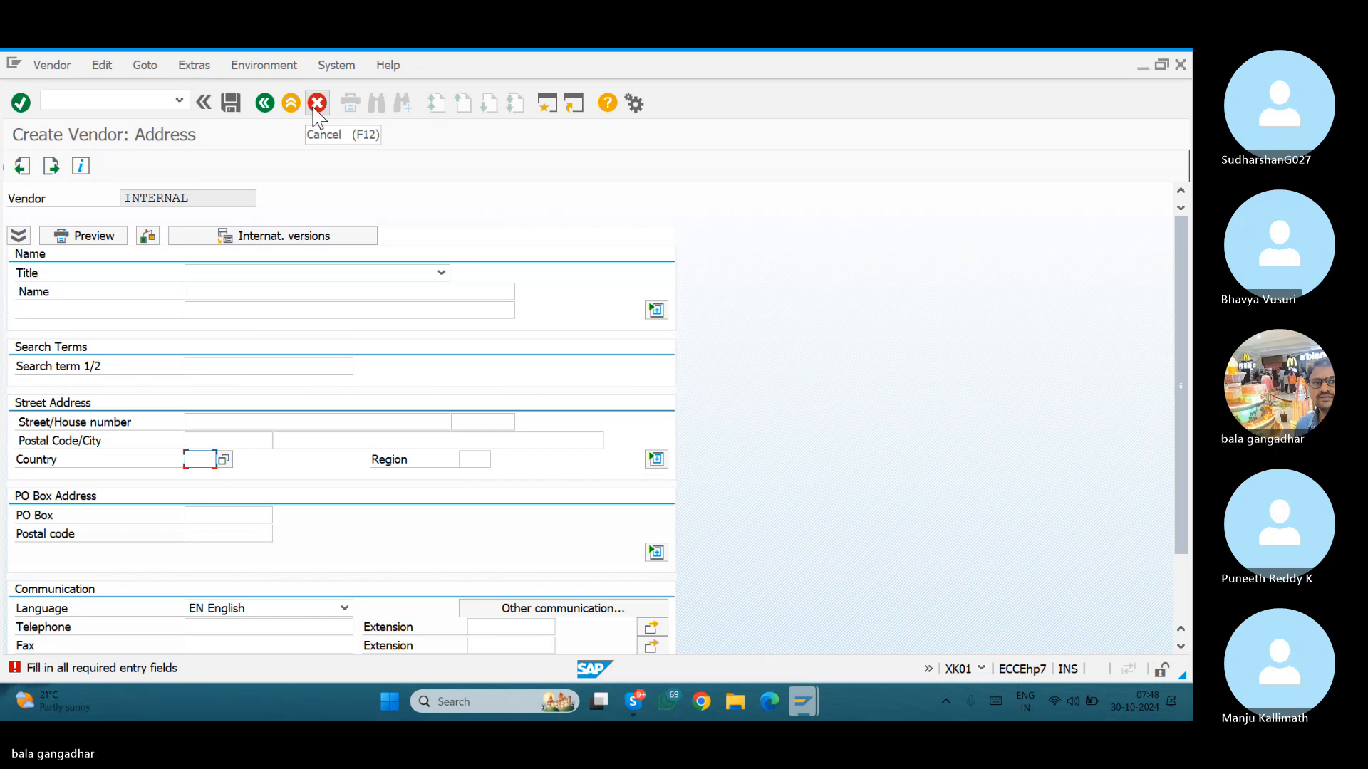
click(264, 106)
click(264, 105)
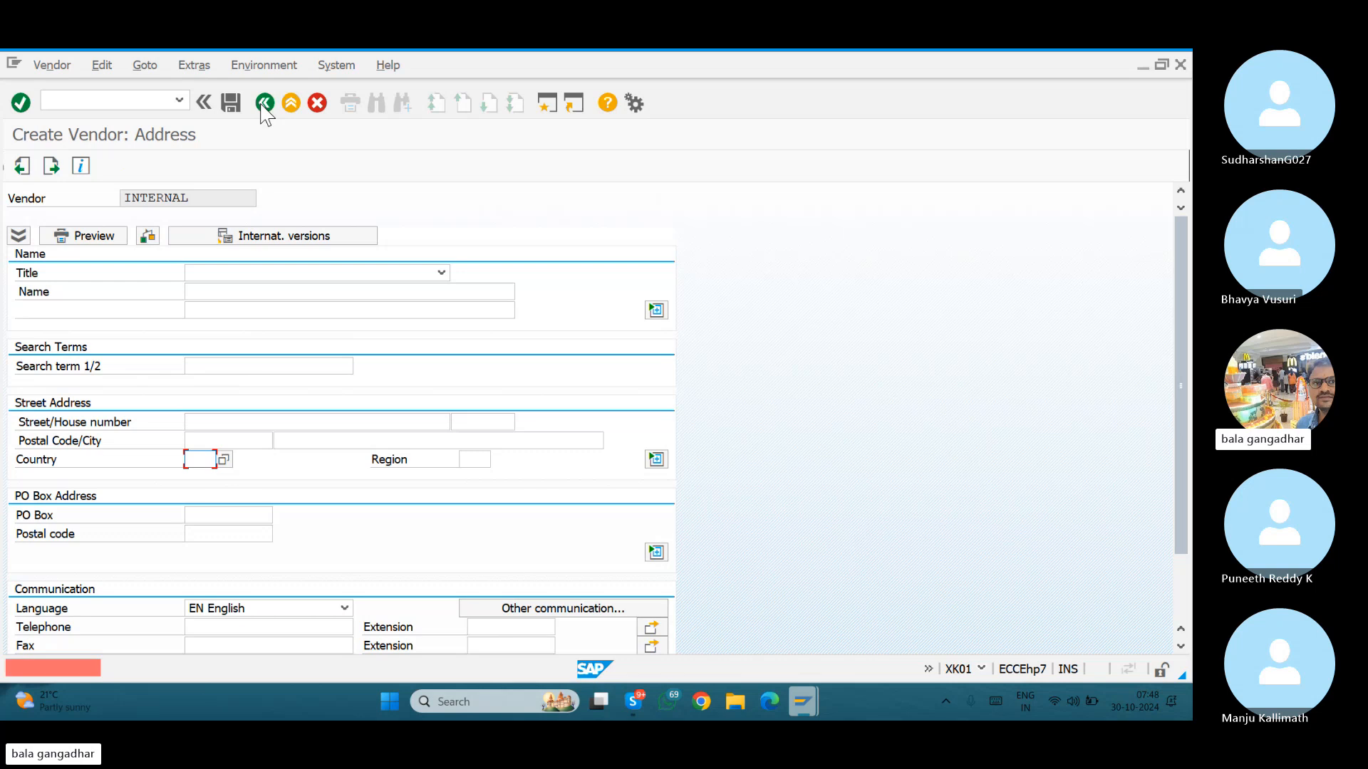
text(IN)
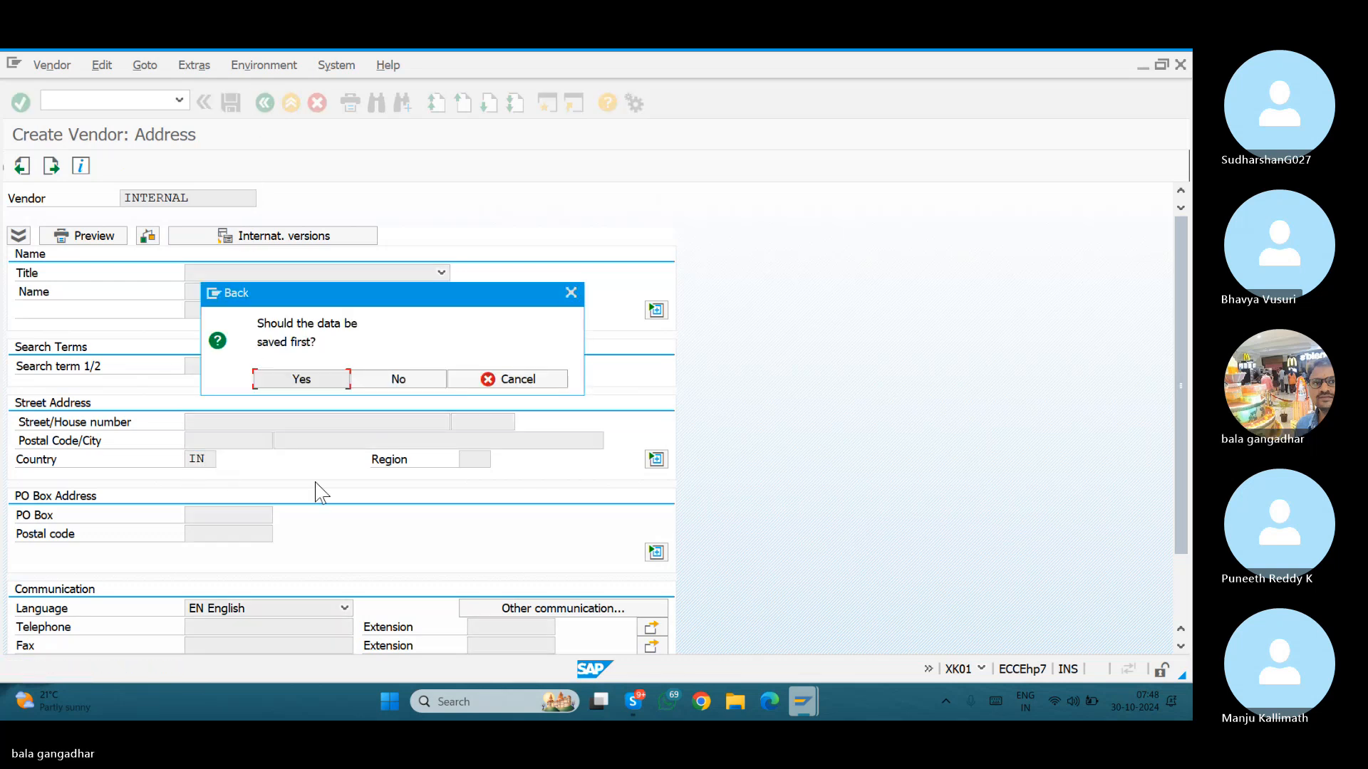
click(303, 380)
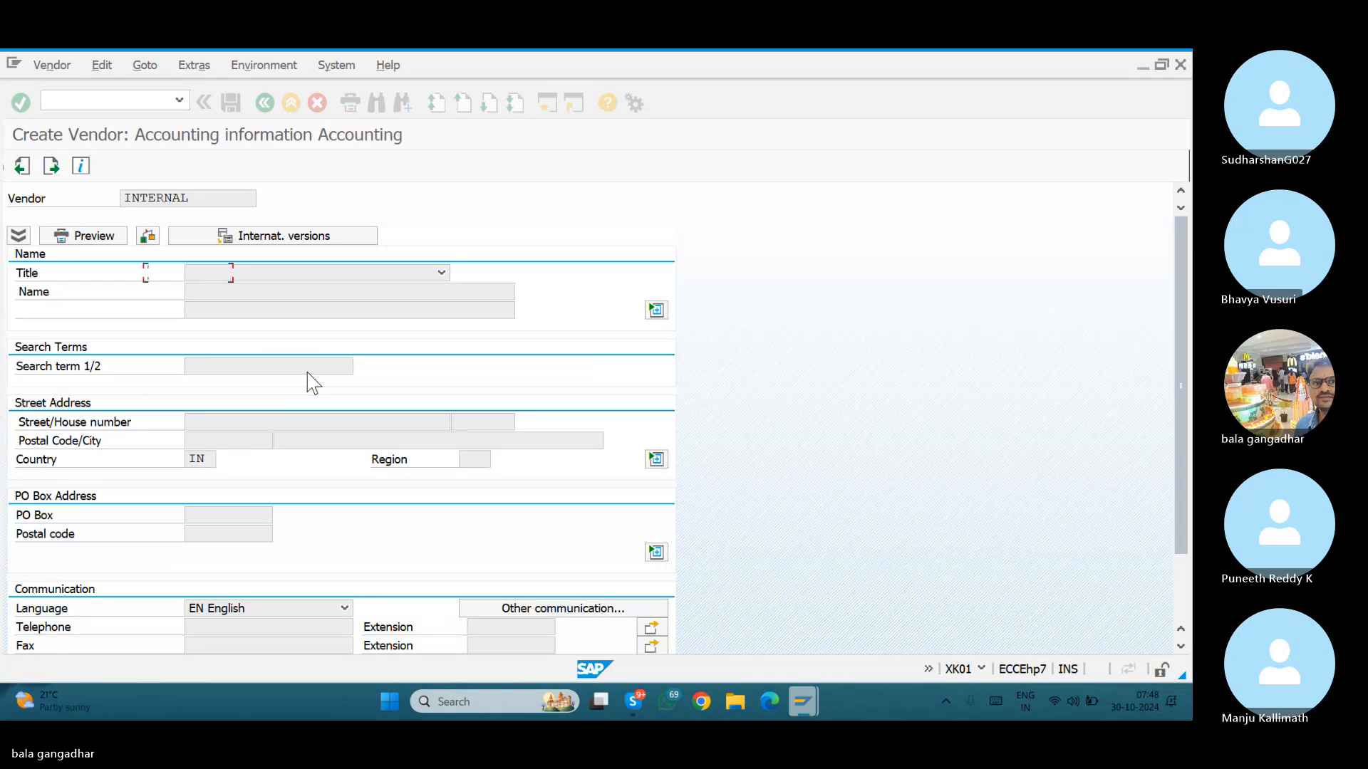
Set the reconciliation account to 31000 and the cash management group to A1, and continue to the purchasing data.
click(200, 274)
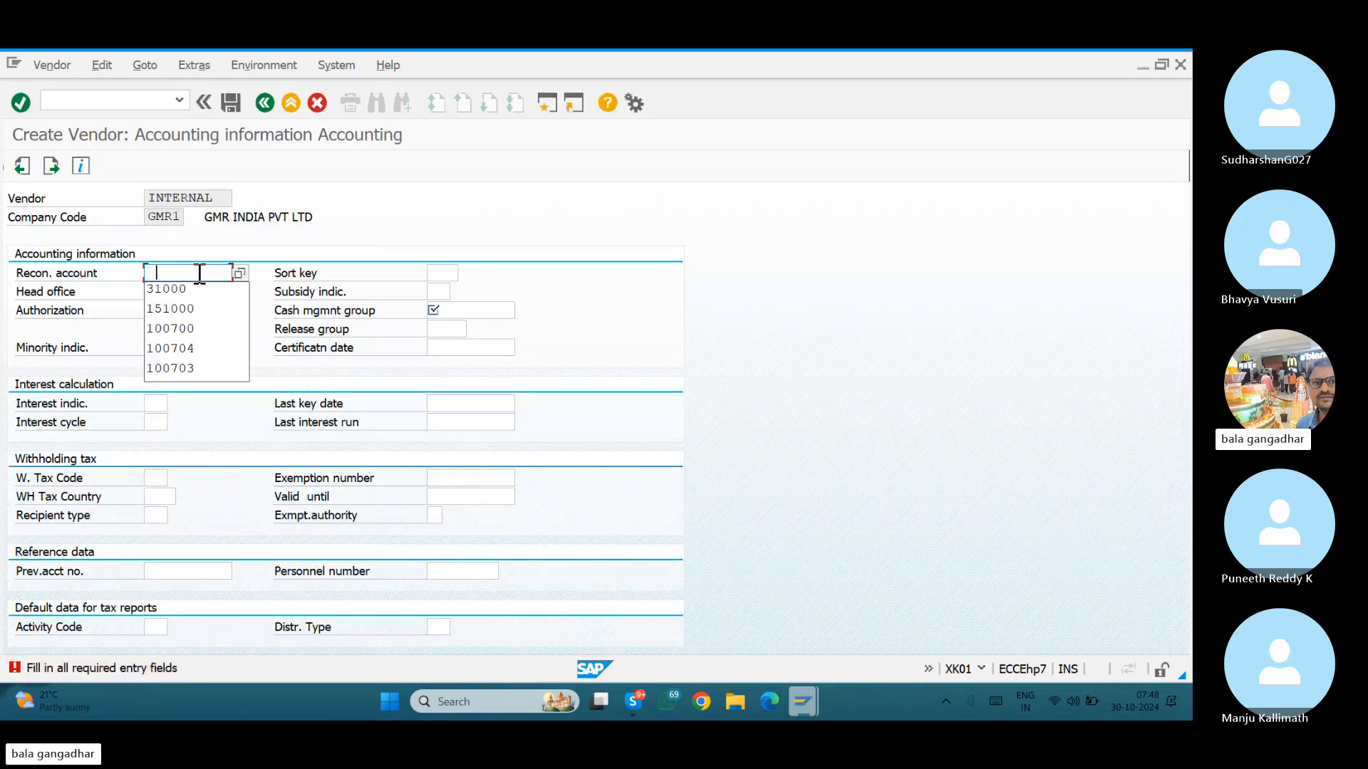
click(189, 289)
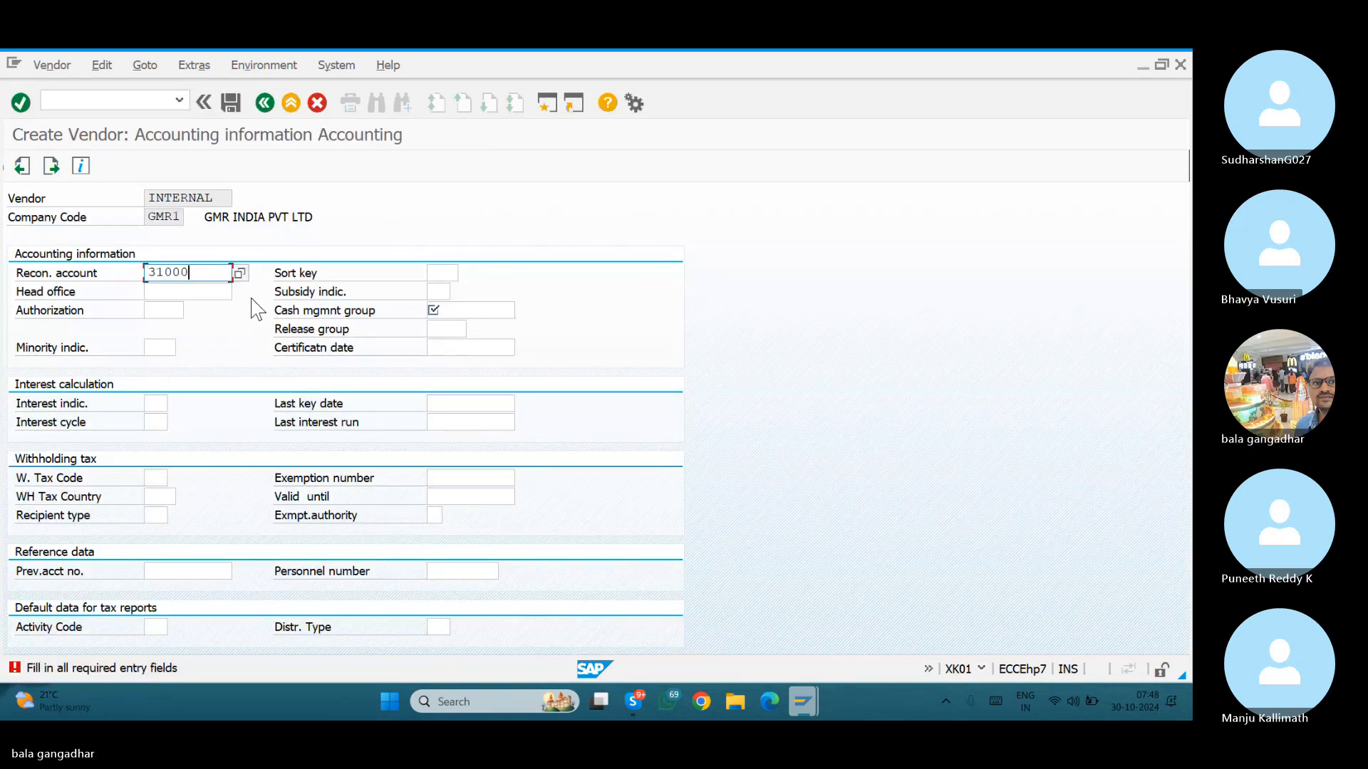
click(439, 308)
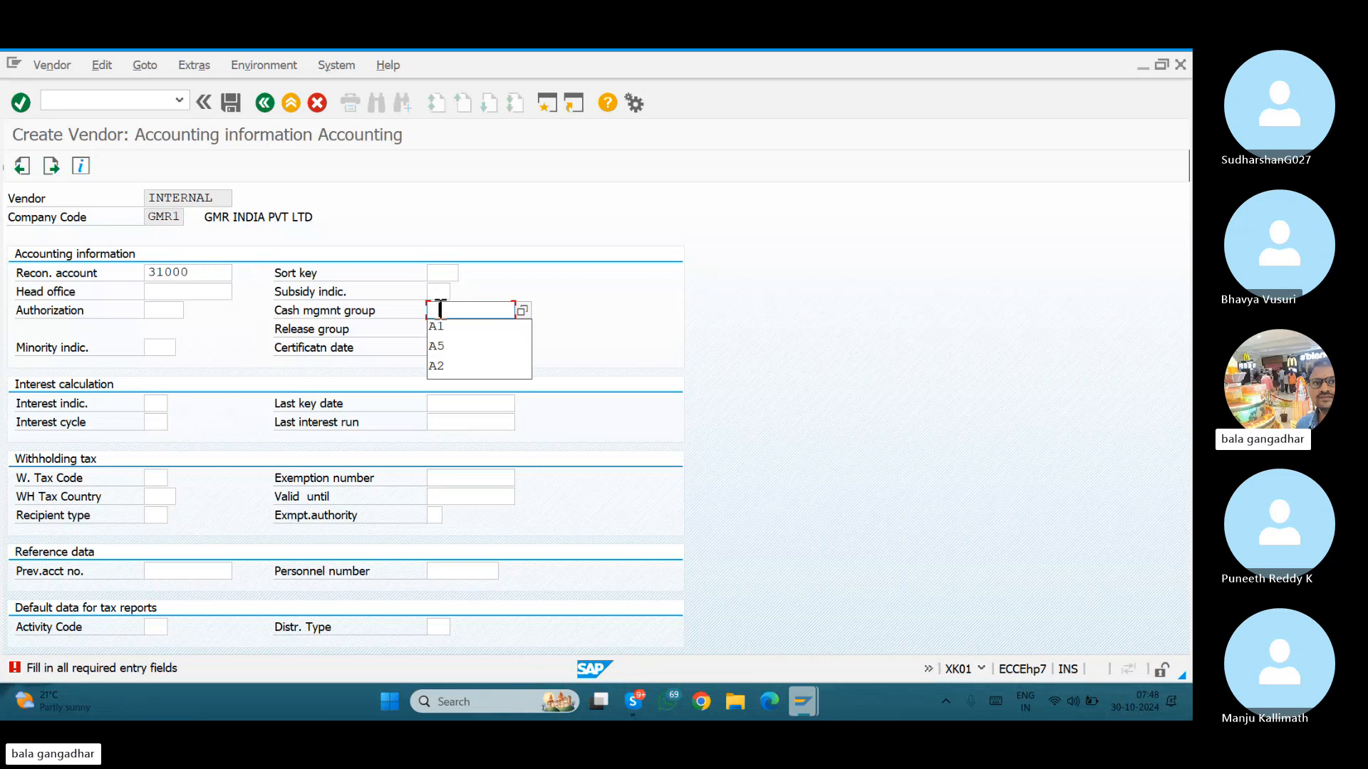
click(440, 328)
key(Return)
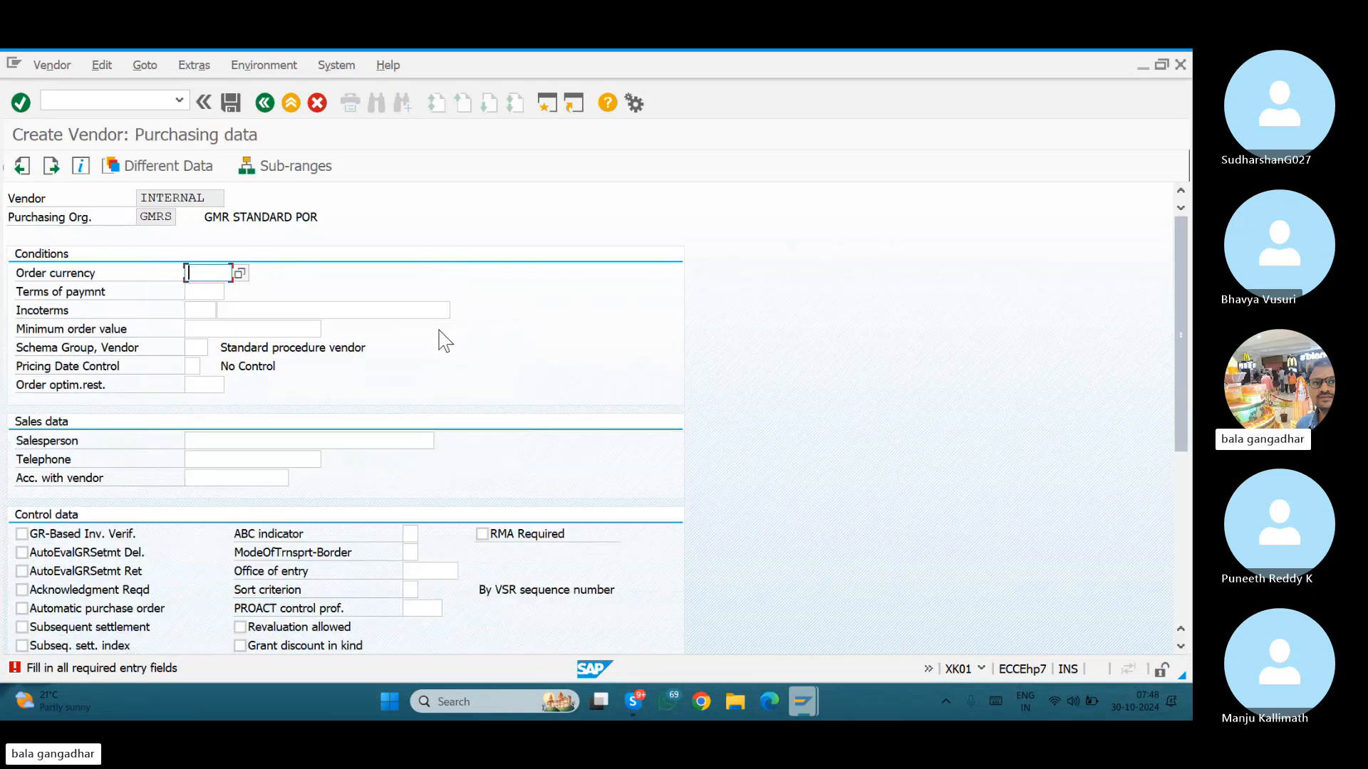
Enter the order currency, continue to the partner functions, and look through the list of available partner functions.
text(INTER)
key(Return)
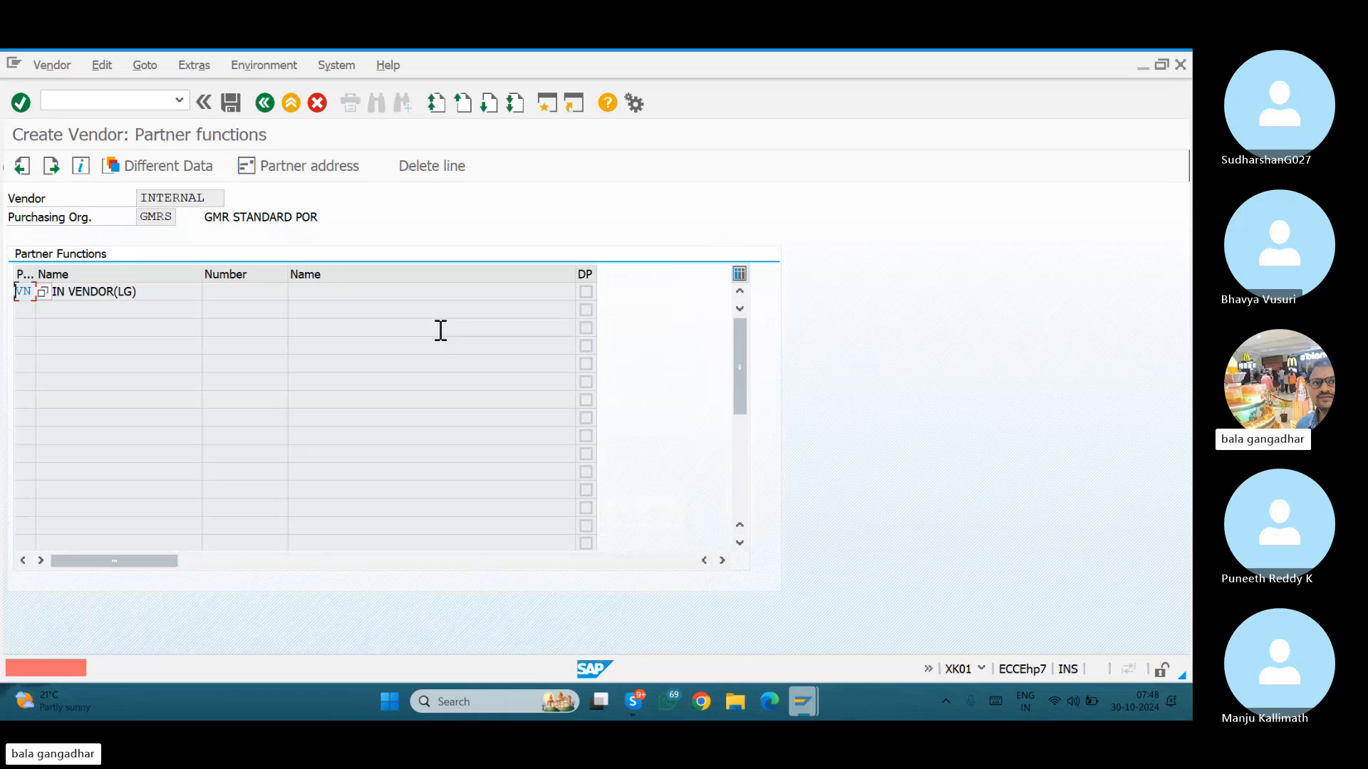
key(Return)
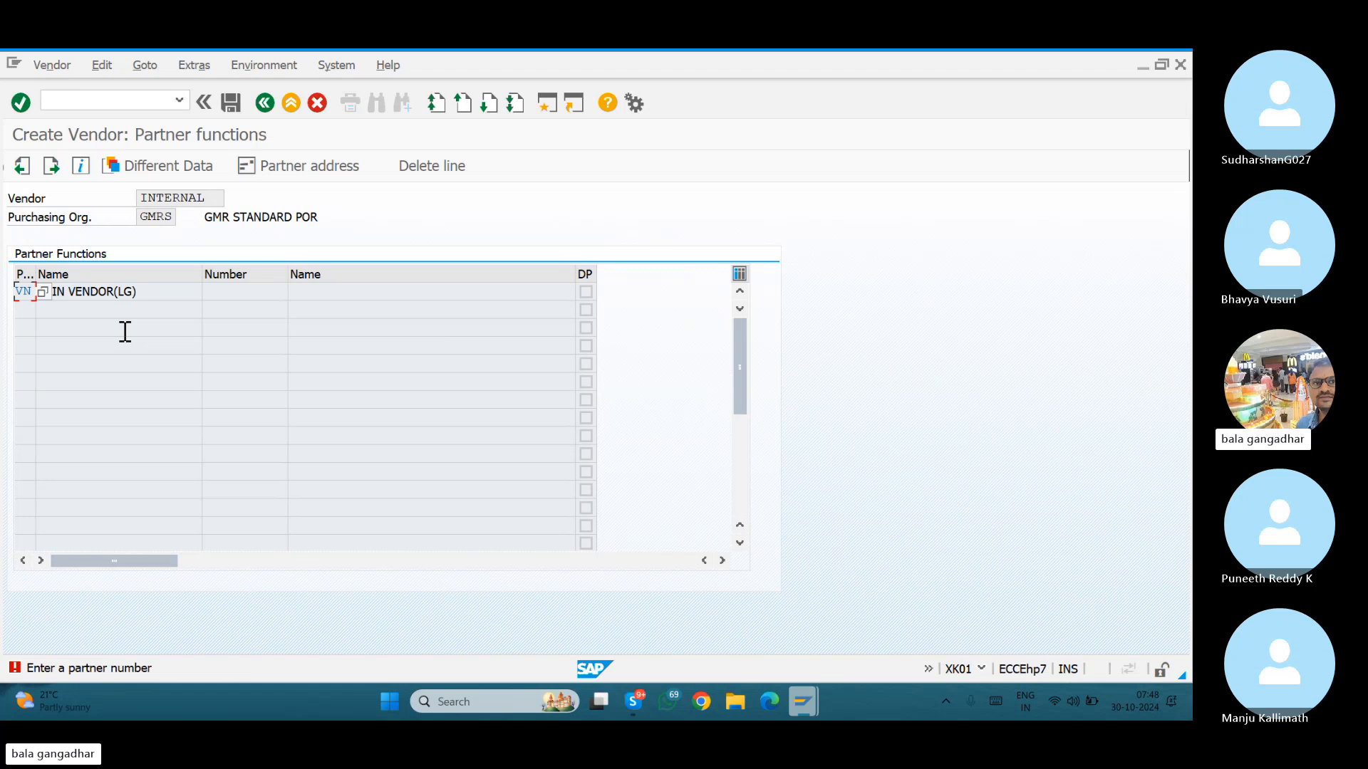
click(41, 292)
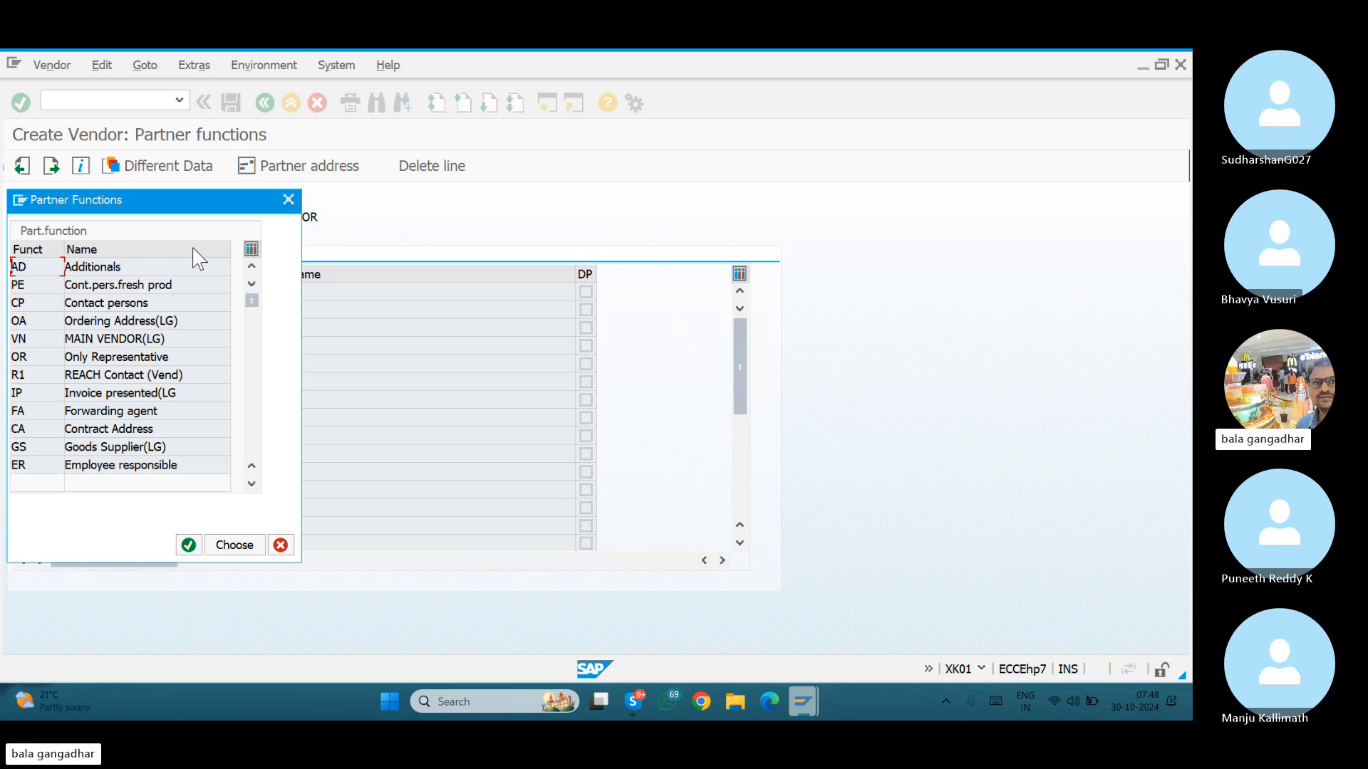
click(288, 199)
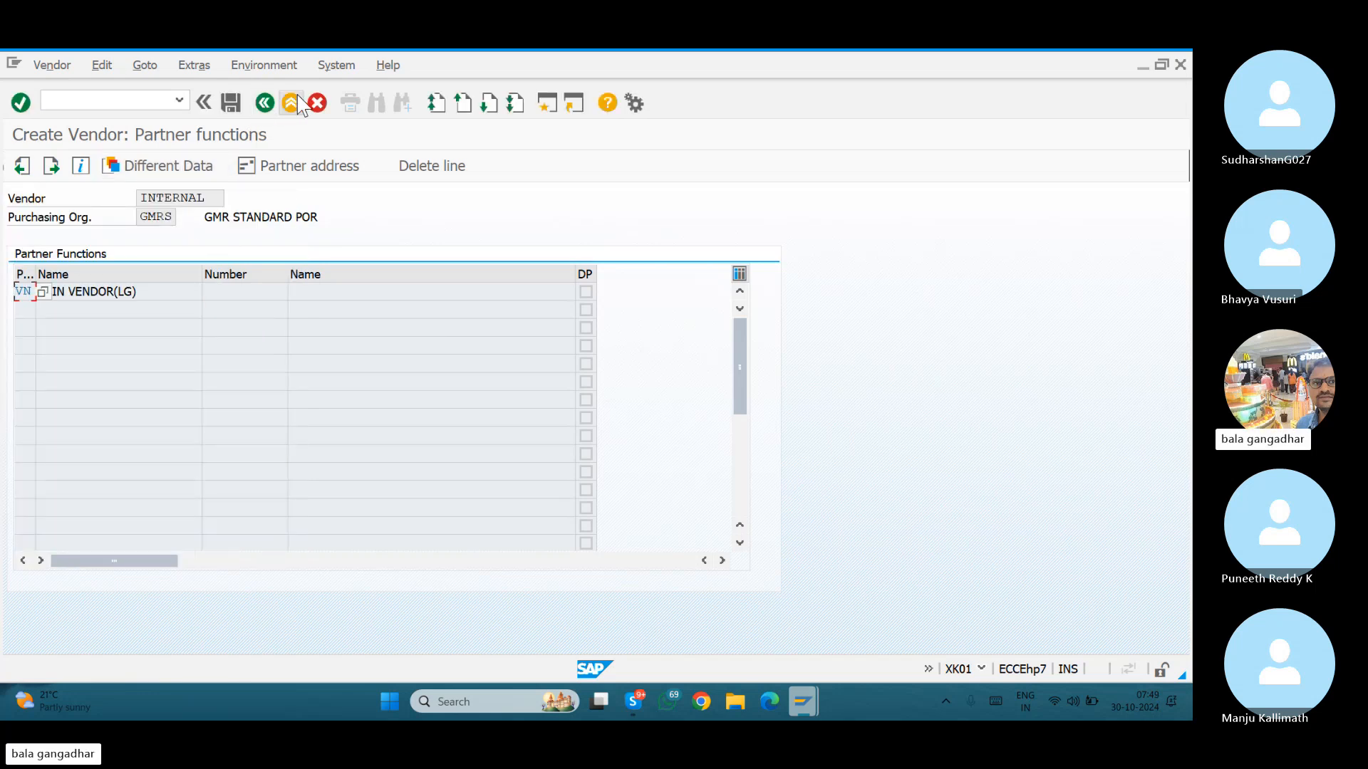
Quit editing the open vendor without keeping its data and start a new vendor in account group GMON.
click(318, 104)
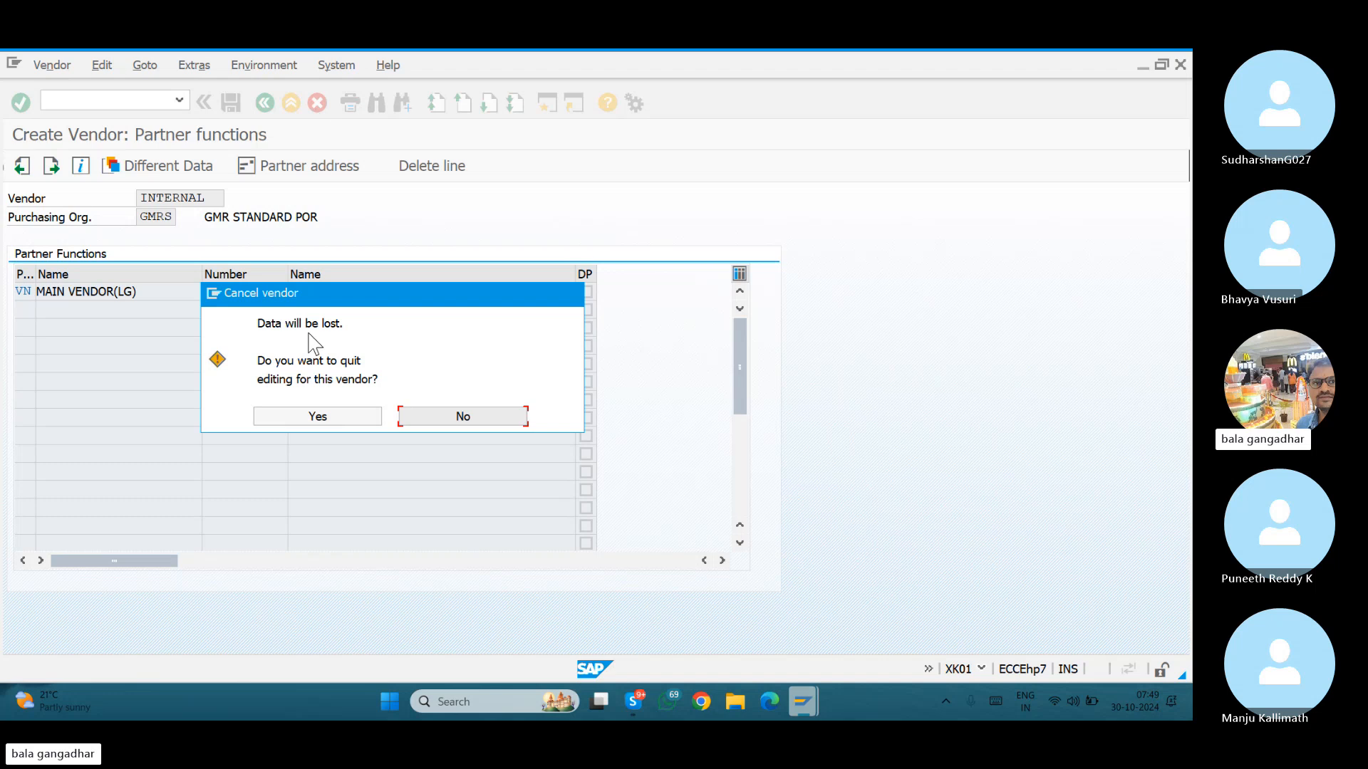
click(307, 415)
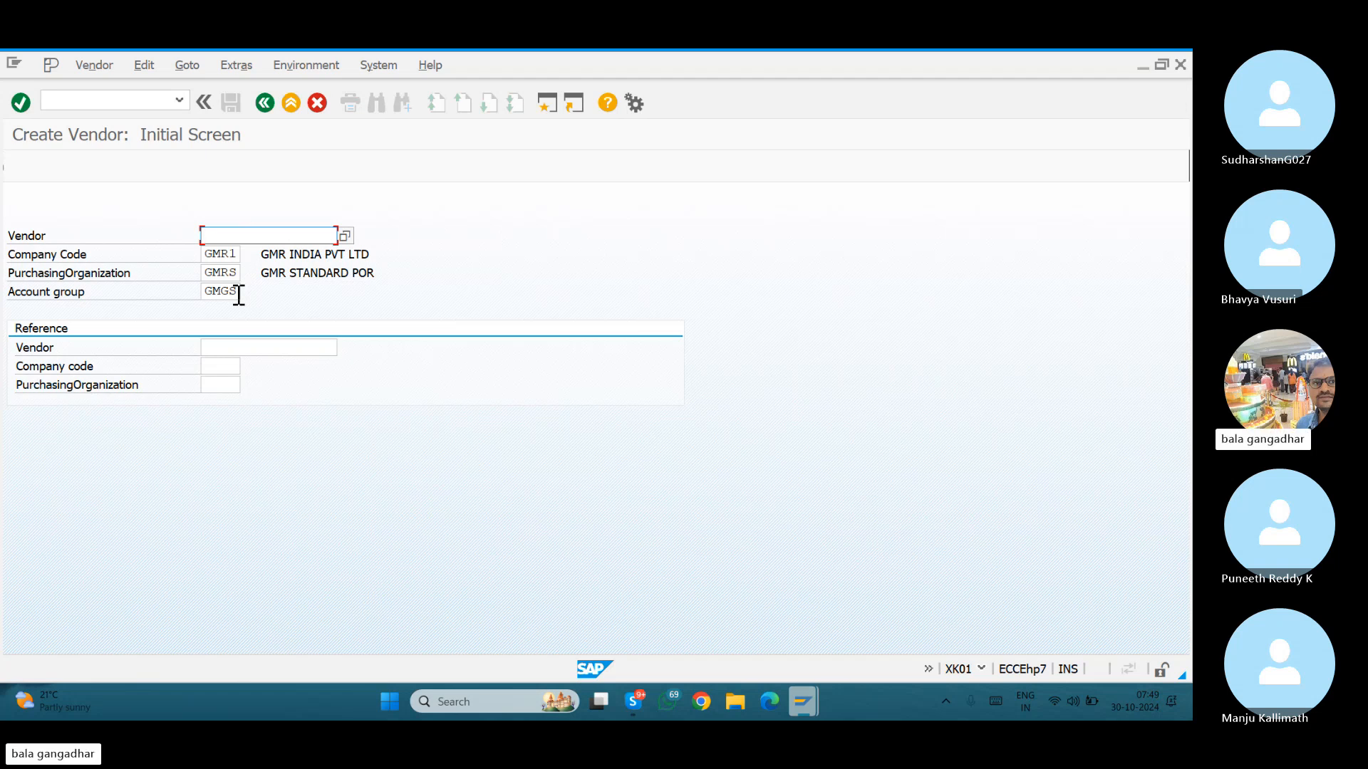
click(237, 292)
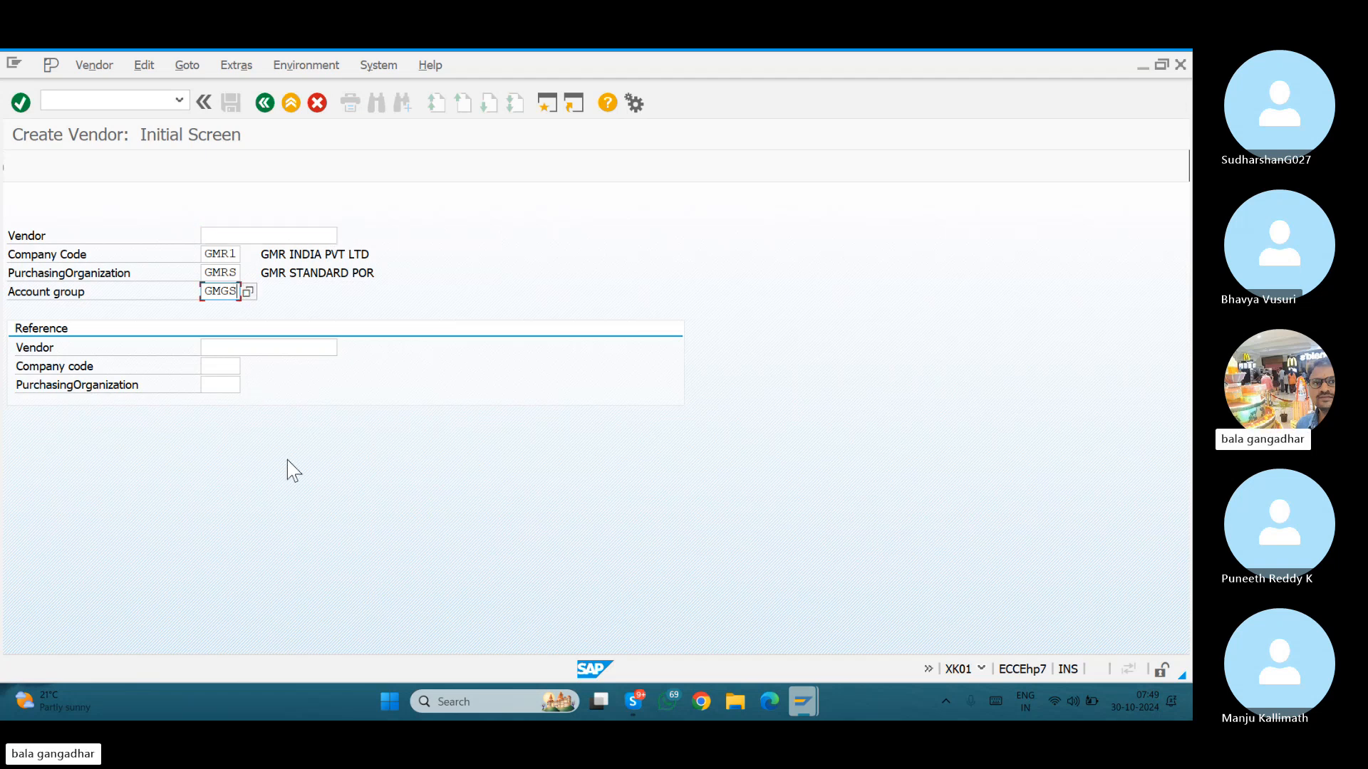
key(BackSpace)
key(BackSpace)
text(O)
key(Return)
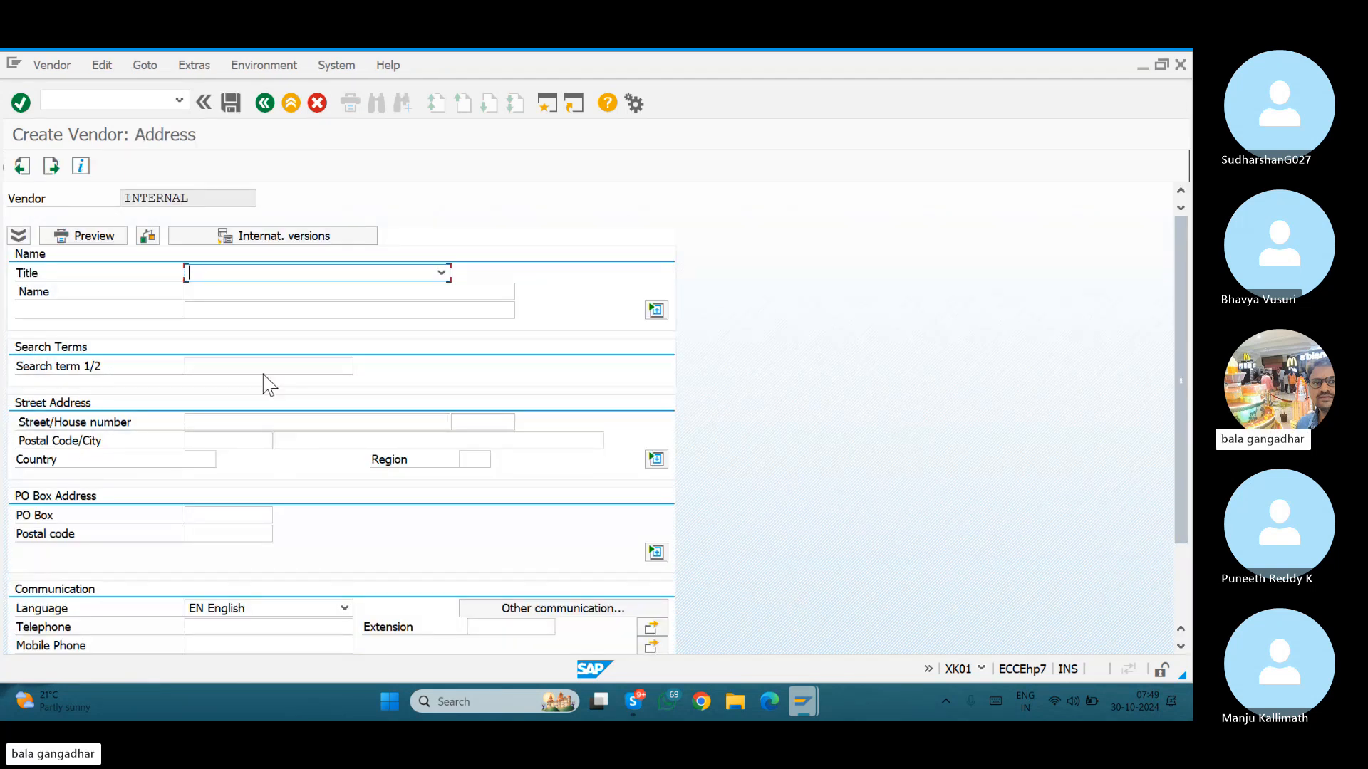
Enter the address data with title Company, name GANGA DOMESTIC VENDOR and country IN, and continue to the accounting information.
click(216, 275)
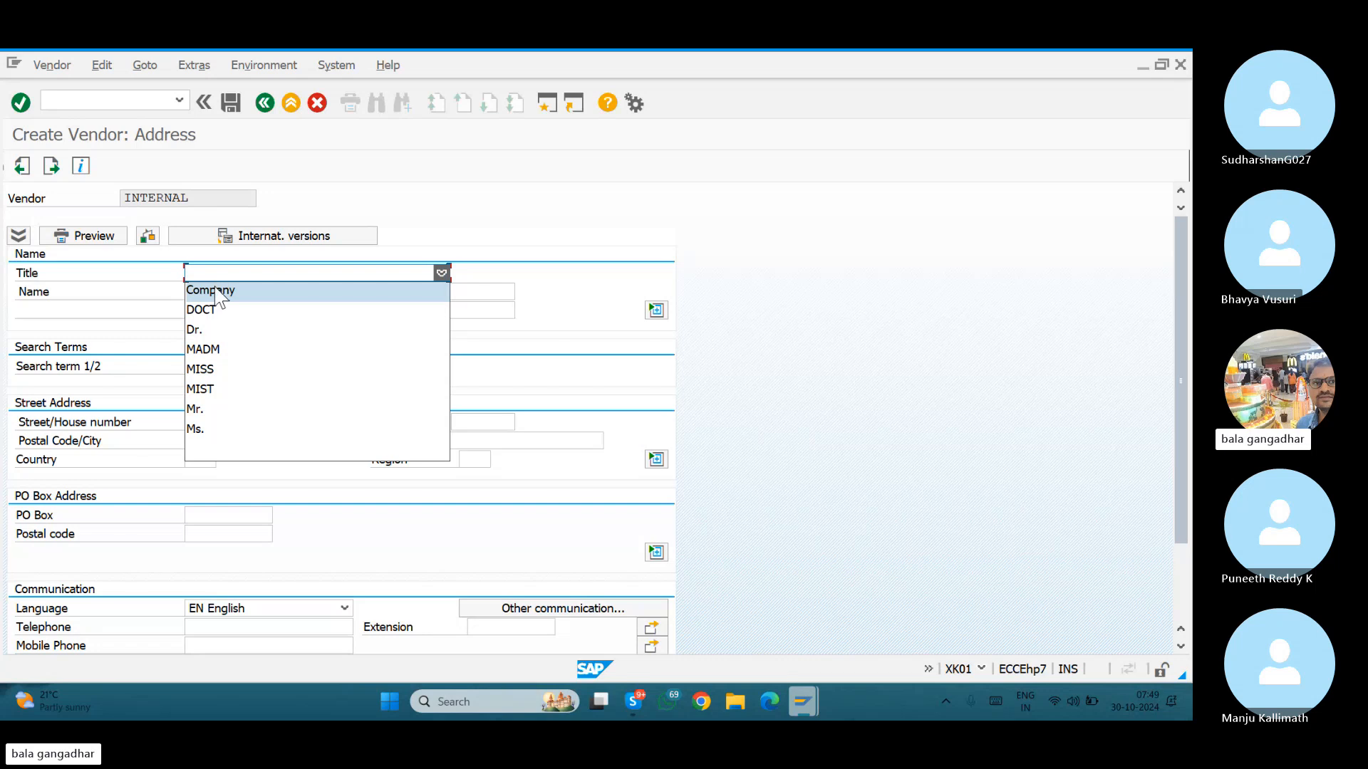
click(215, 292)
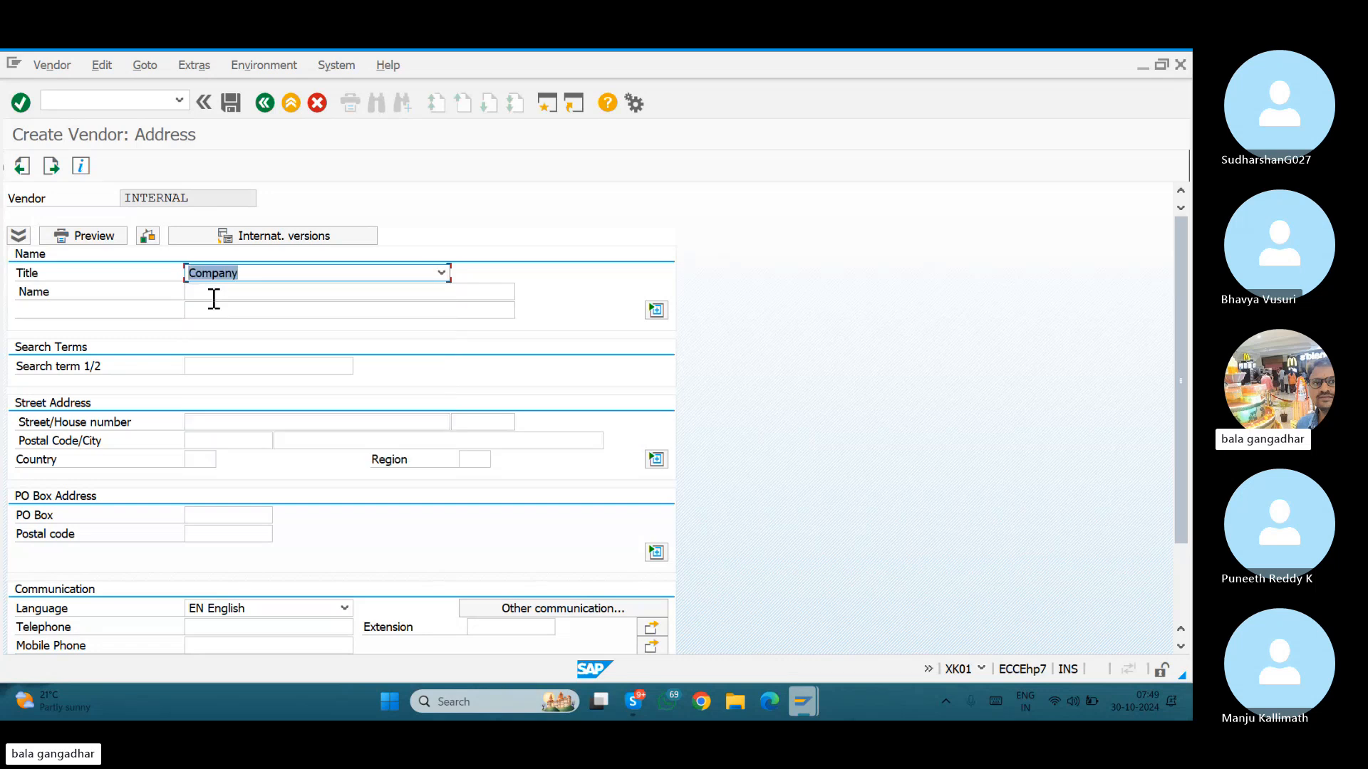
click(215, 292)
click(213, 312)
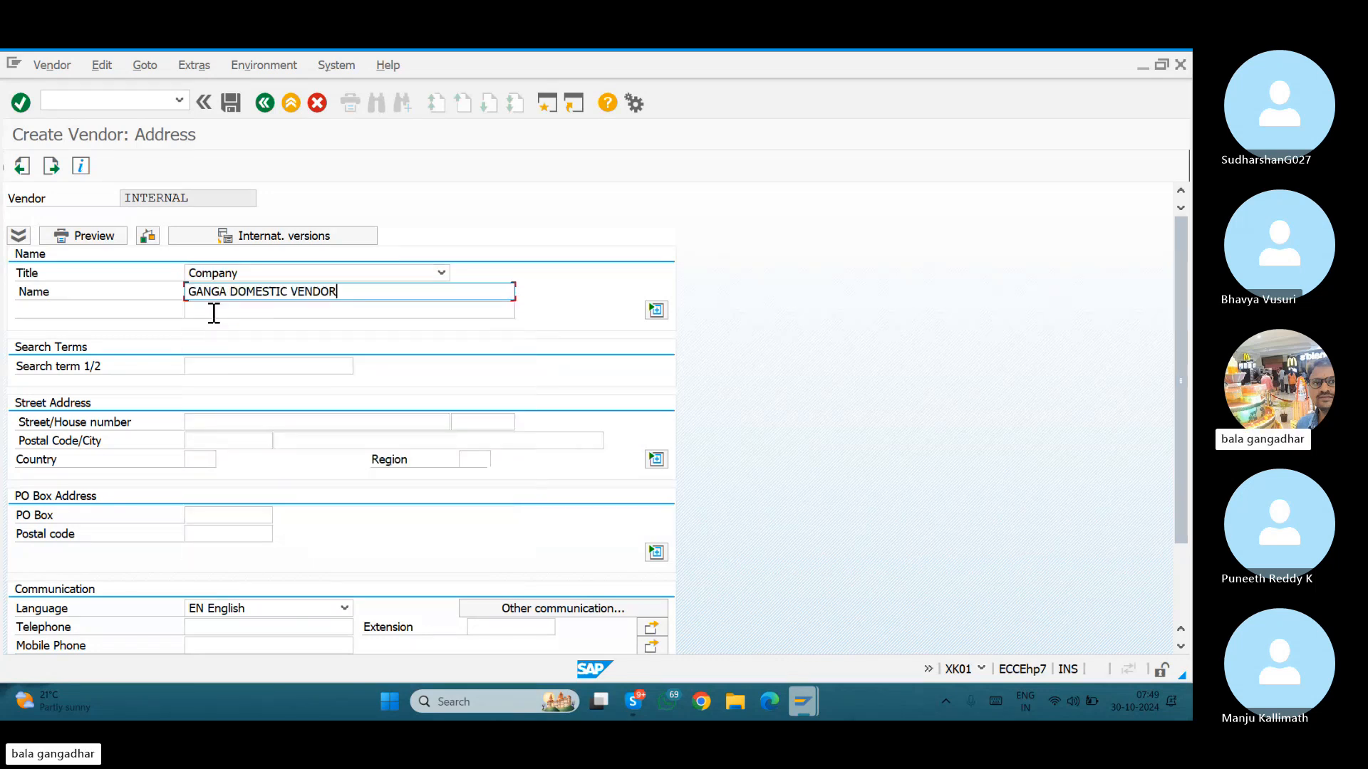
click(216, 461)
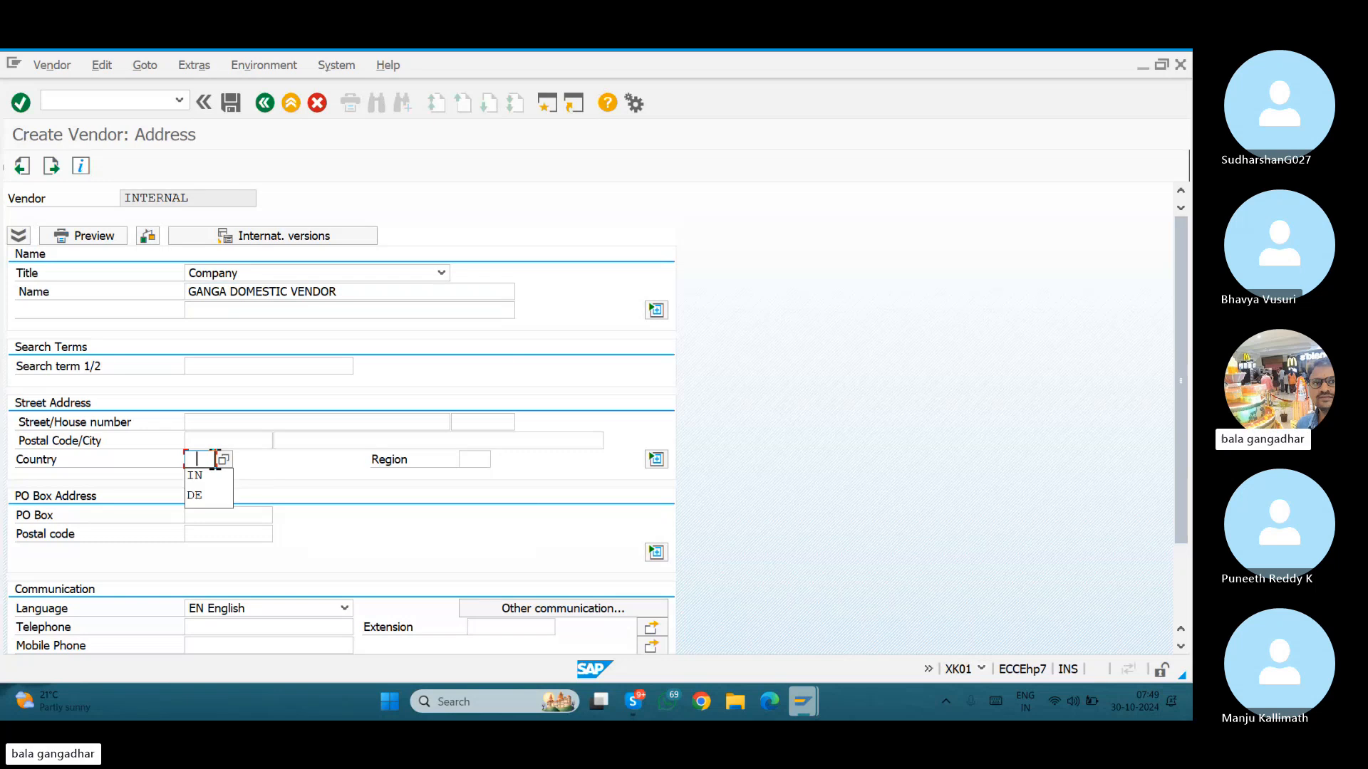
click(206, 475)
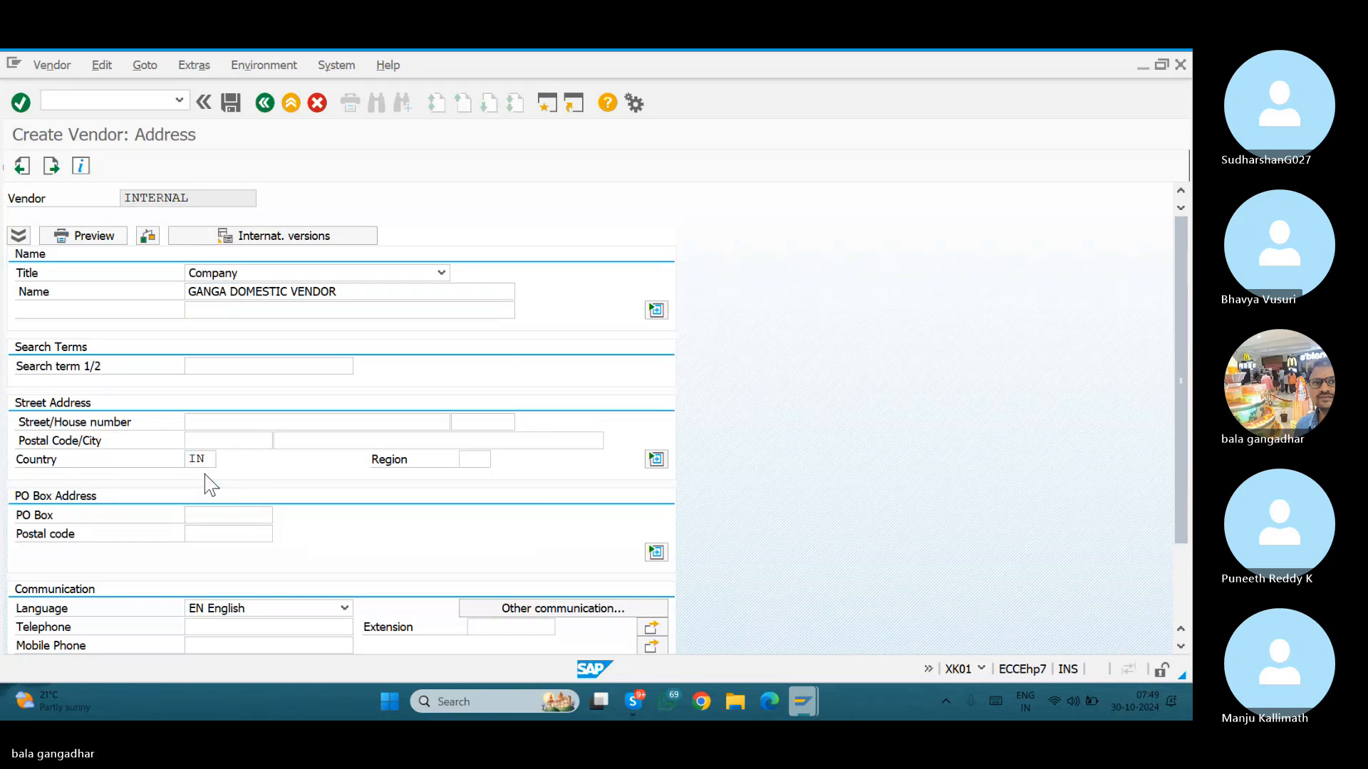
key(Return)
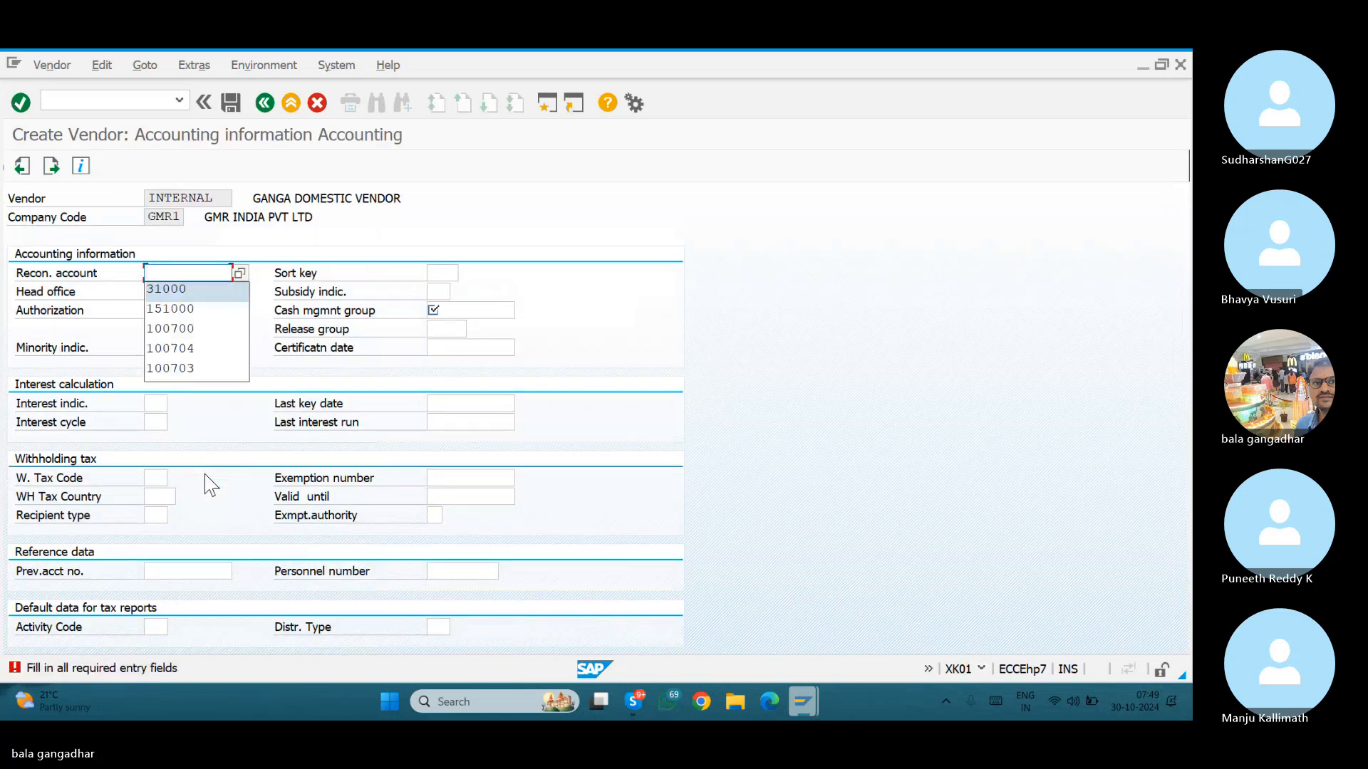
Set the reconciliation account to 31000 and the cash management group to A1, and save the vendor.
key(Return)
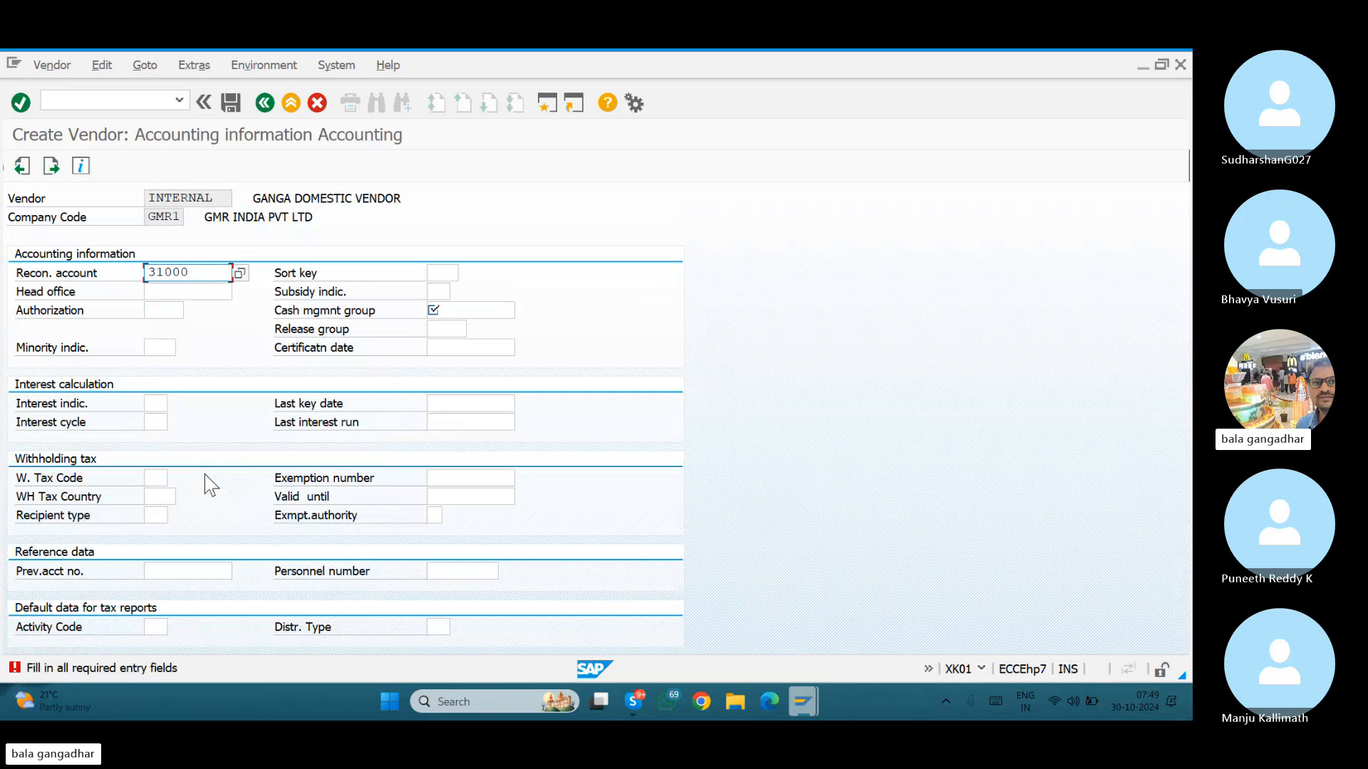
key(Return)
text(A1)
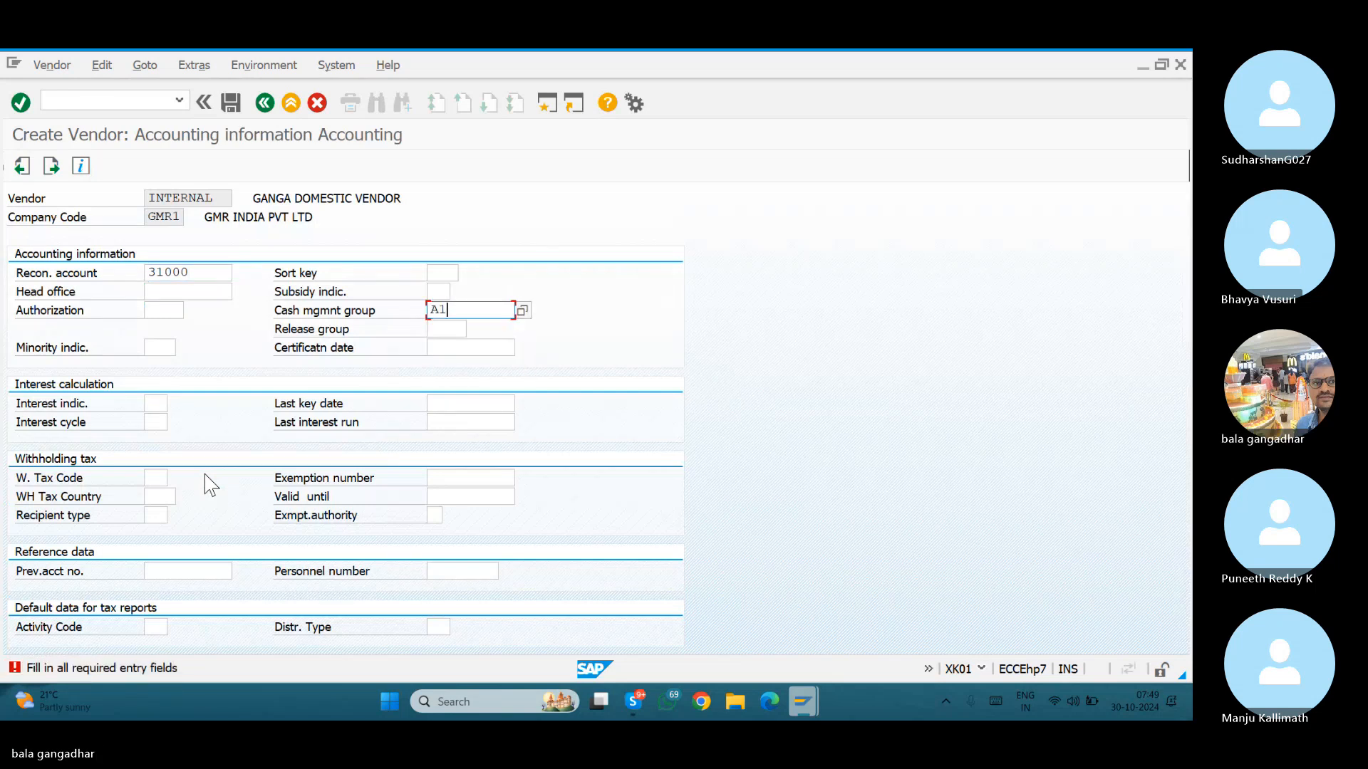
key(ctrl+s)
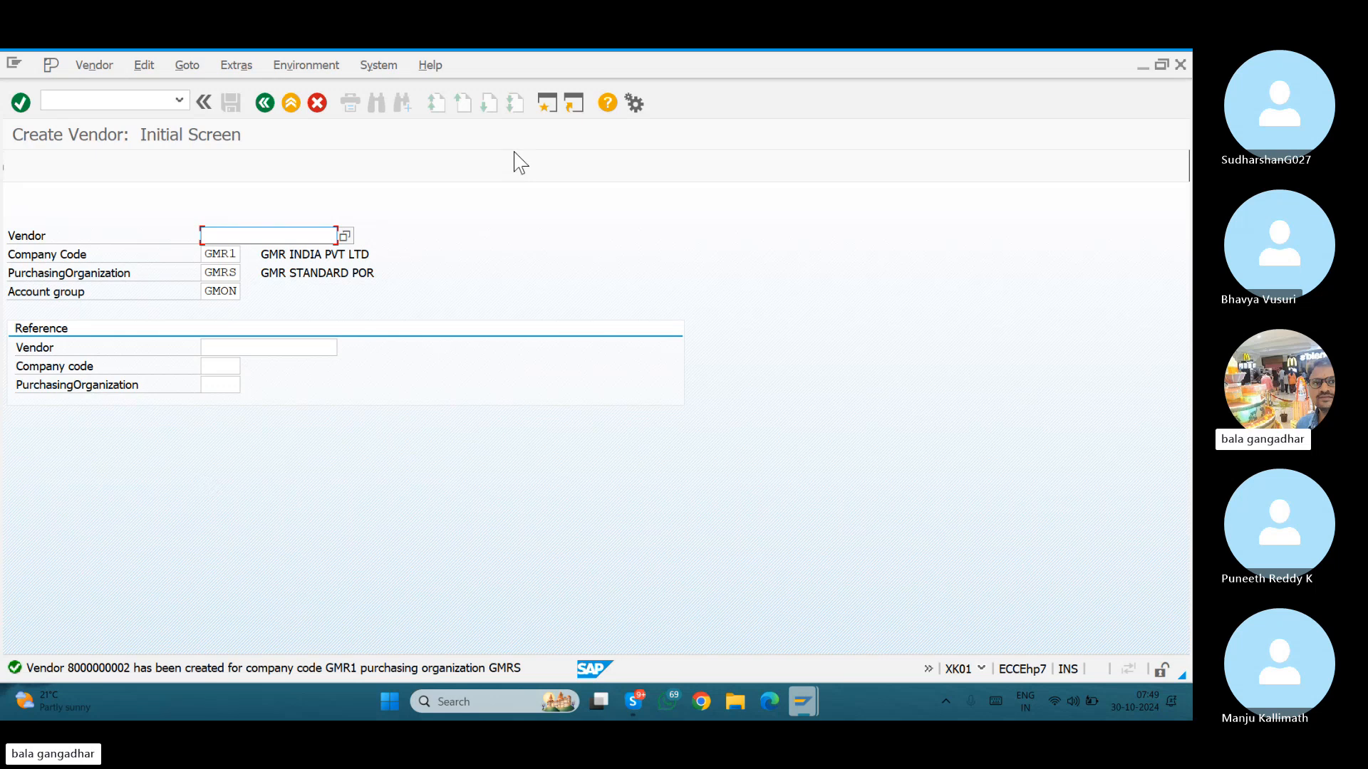
Open transaction MKVZ in a new session and list the vendors of purchasing organization GMRS.
click(548, 104)
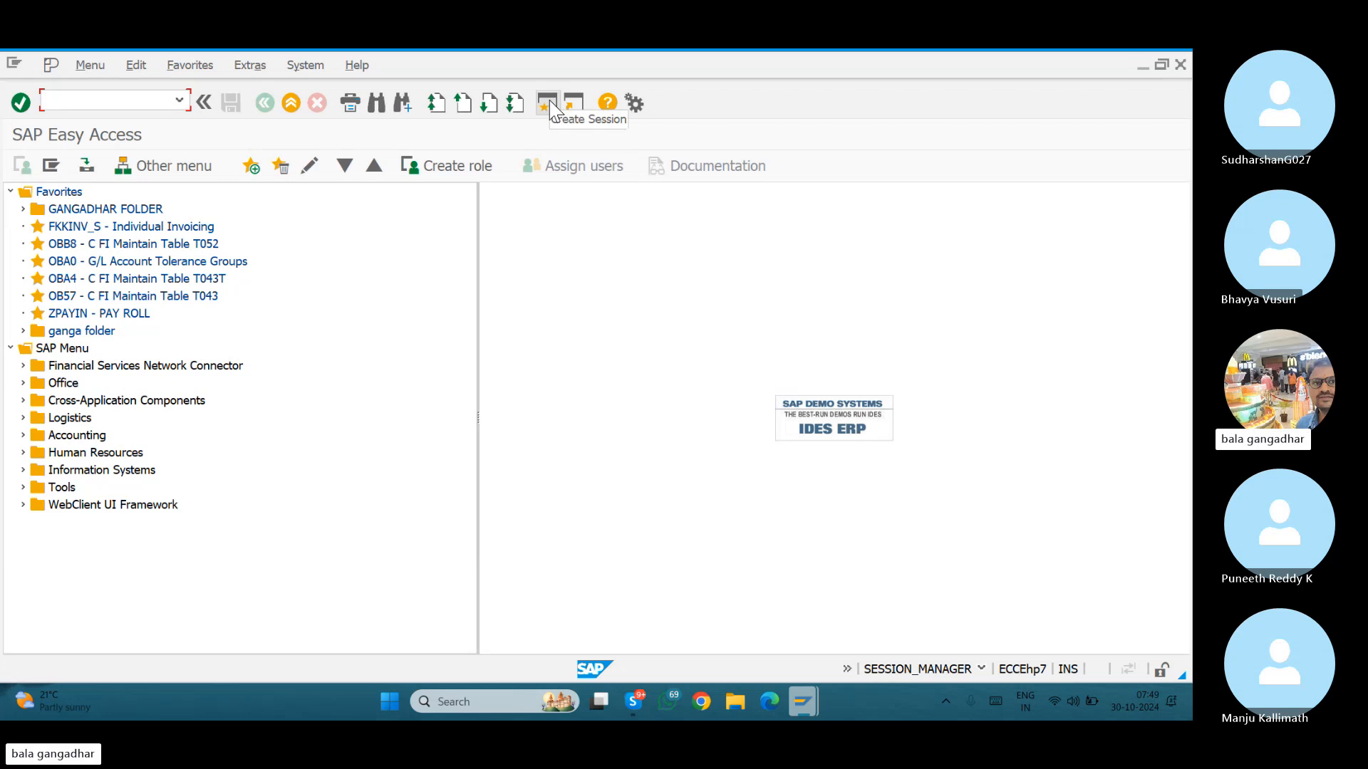
text(MKVZ)
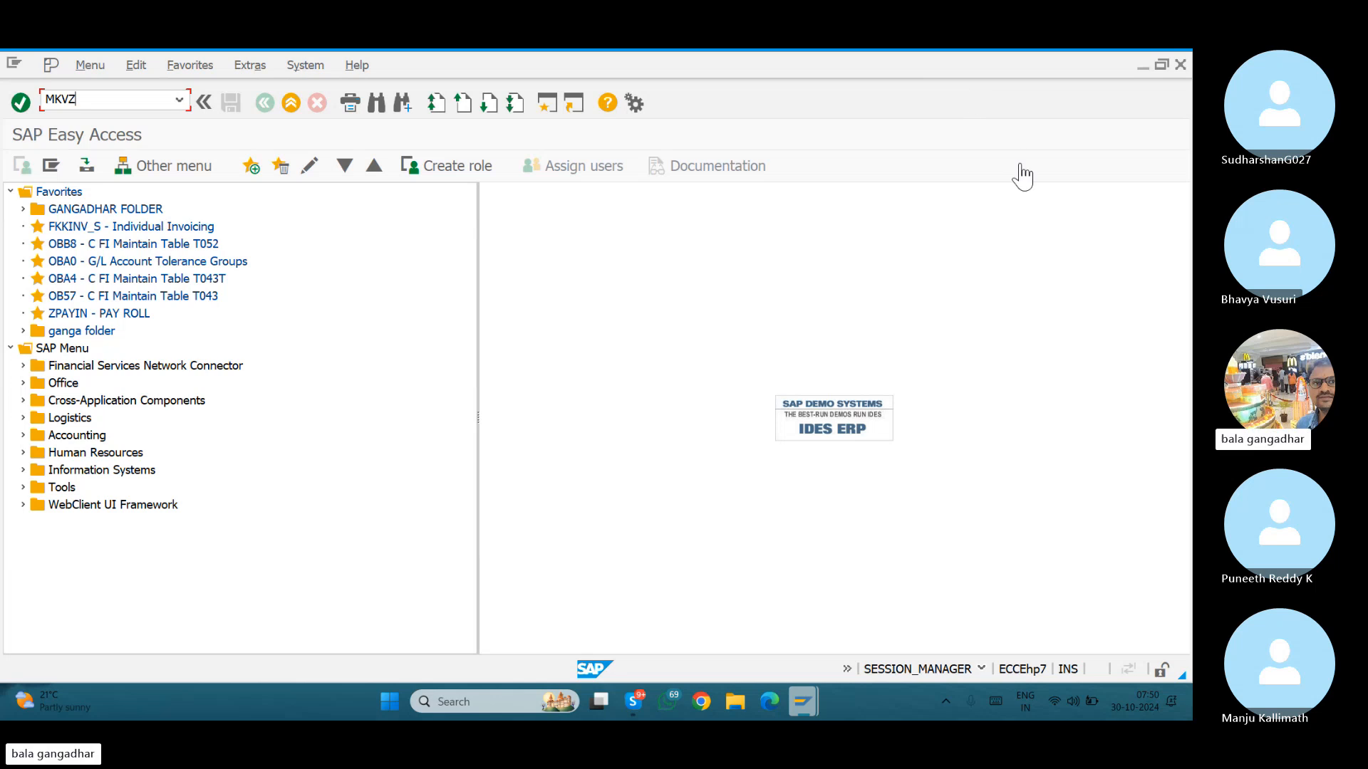
key(Return)
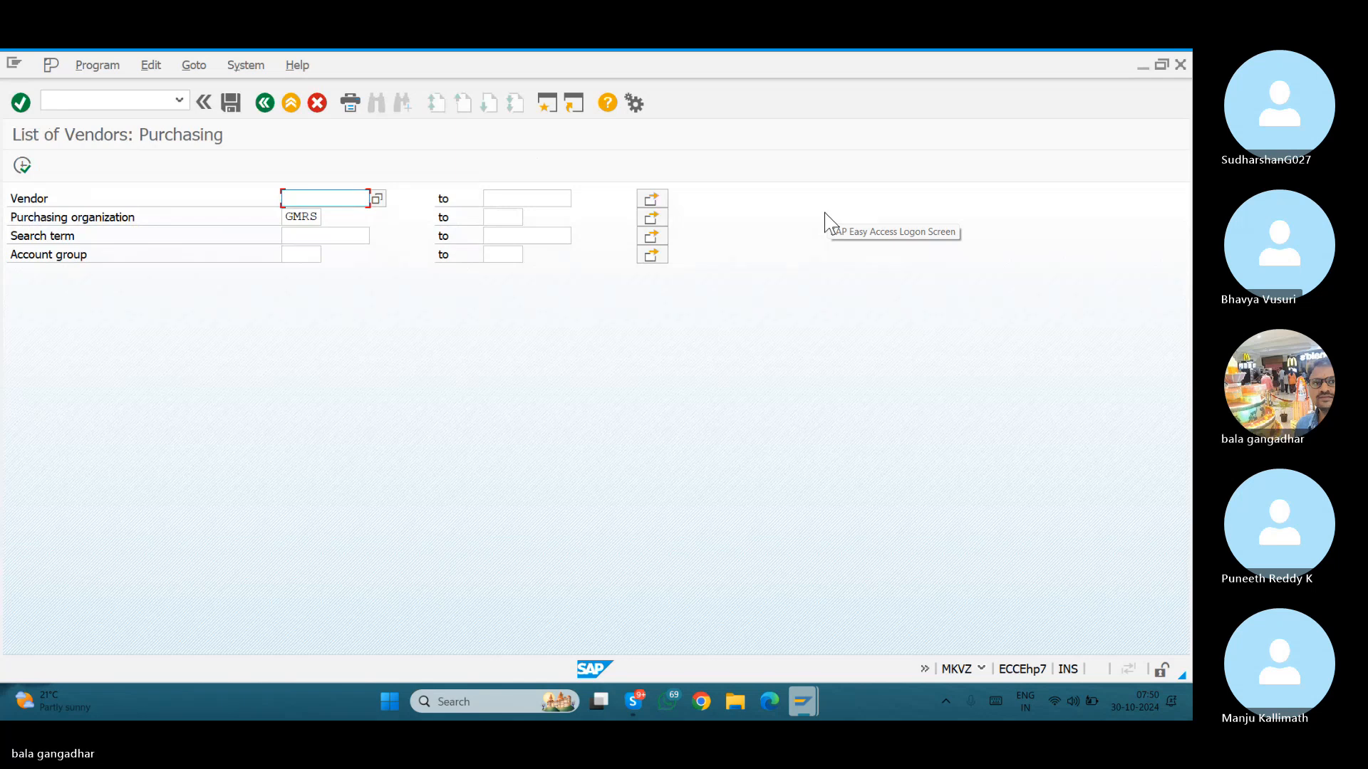
click(1030, 177)
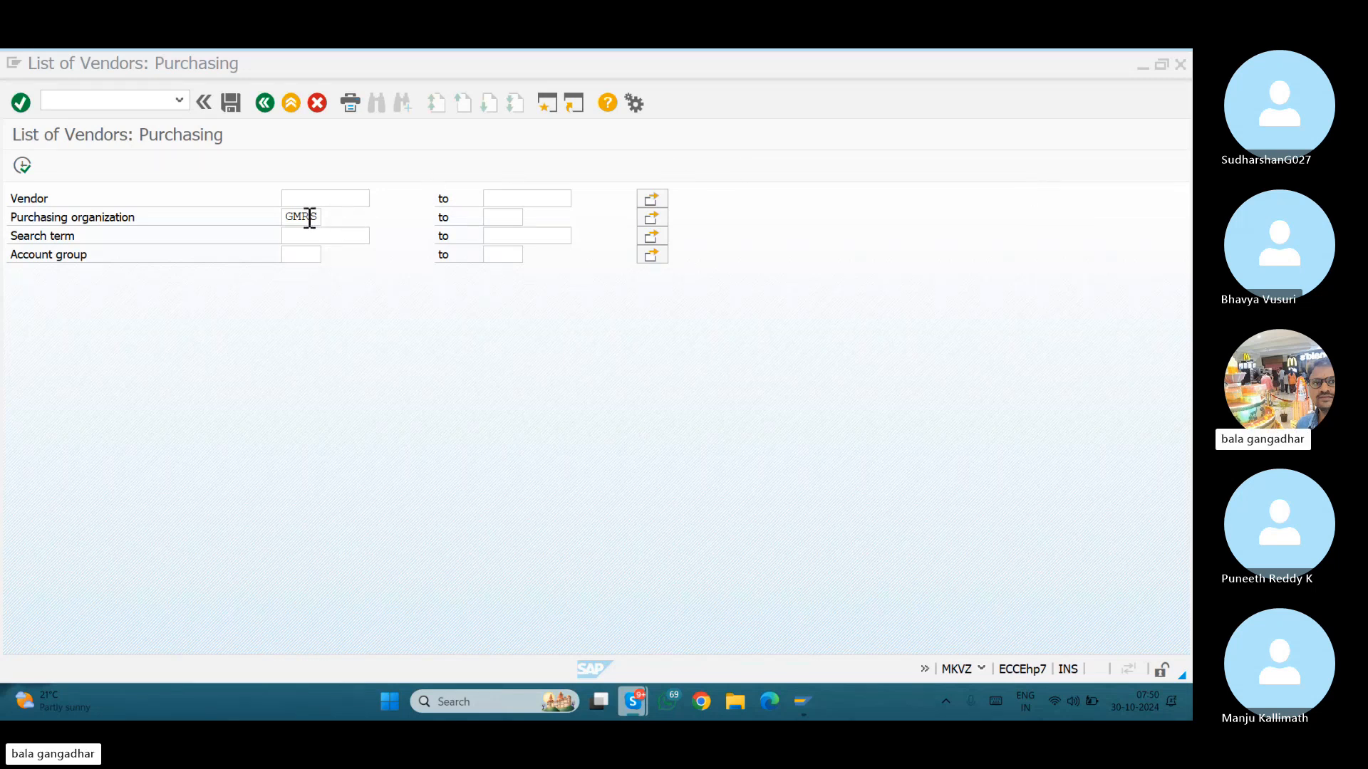
click(23, 167)
click(23, 168)
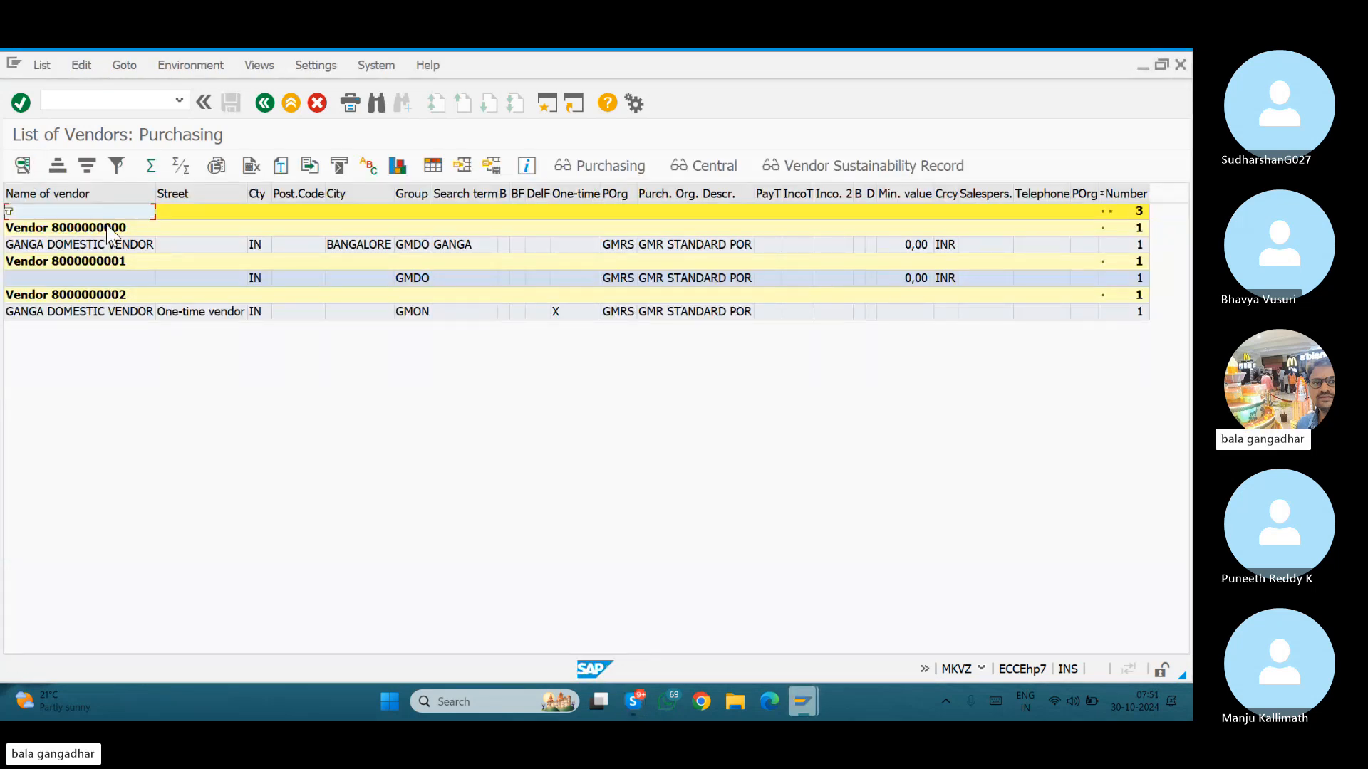
Check the vendor rows and the One-time column in the vendor list, and leave the transaction.
click(109, 279)
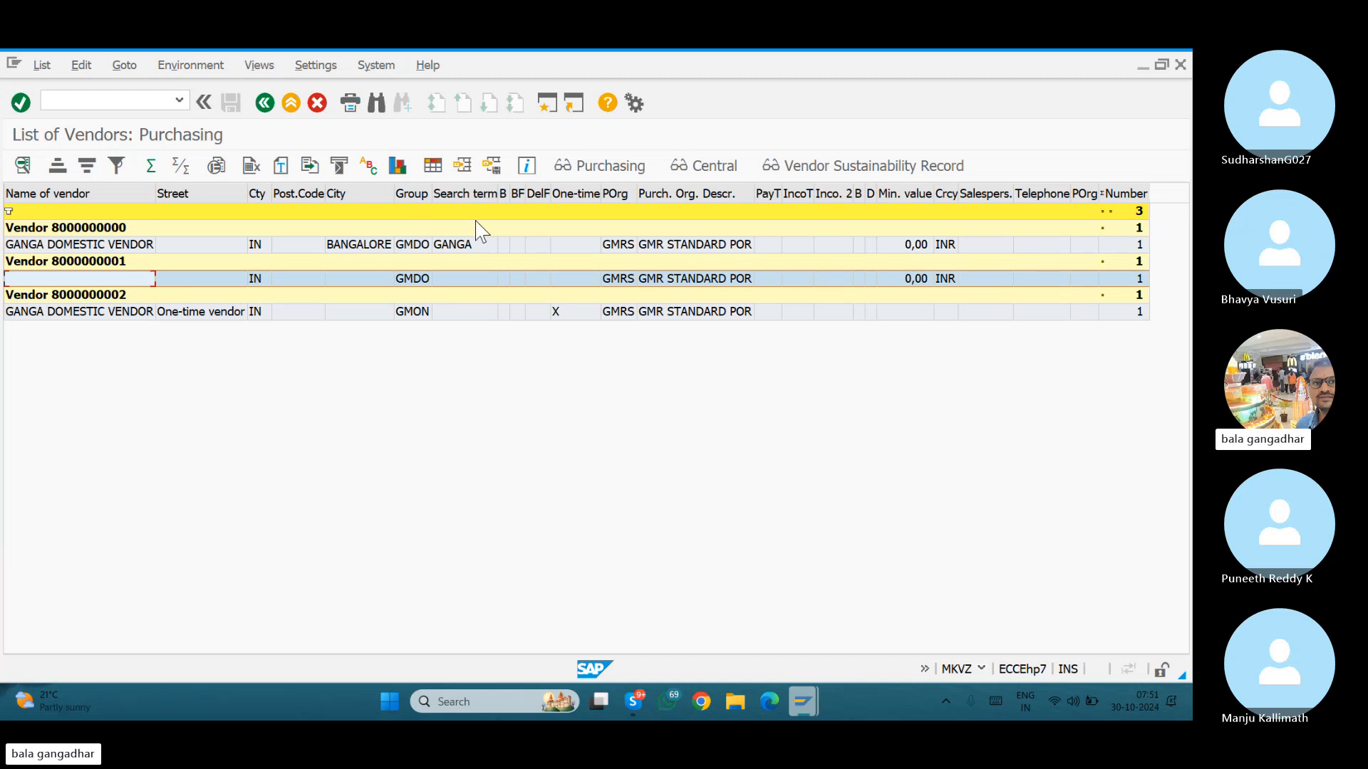
click(577, 195)
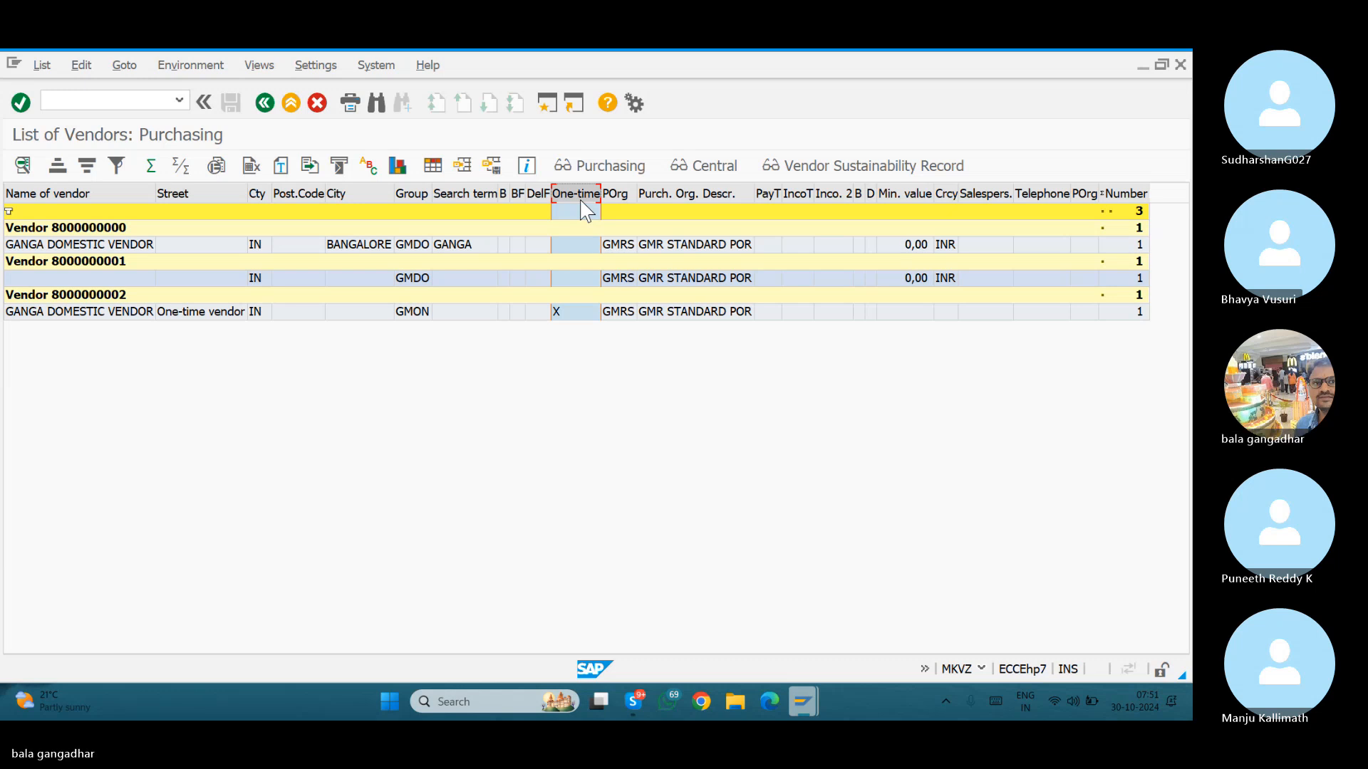
click(263, 104)
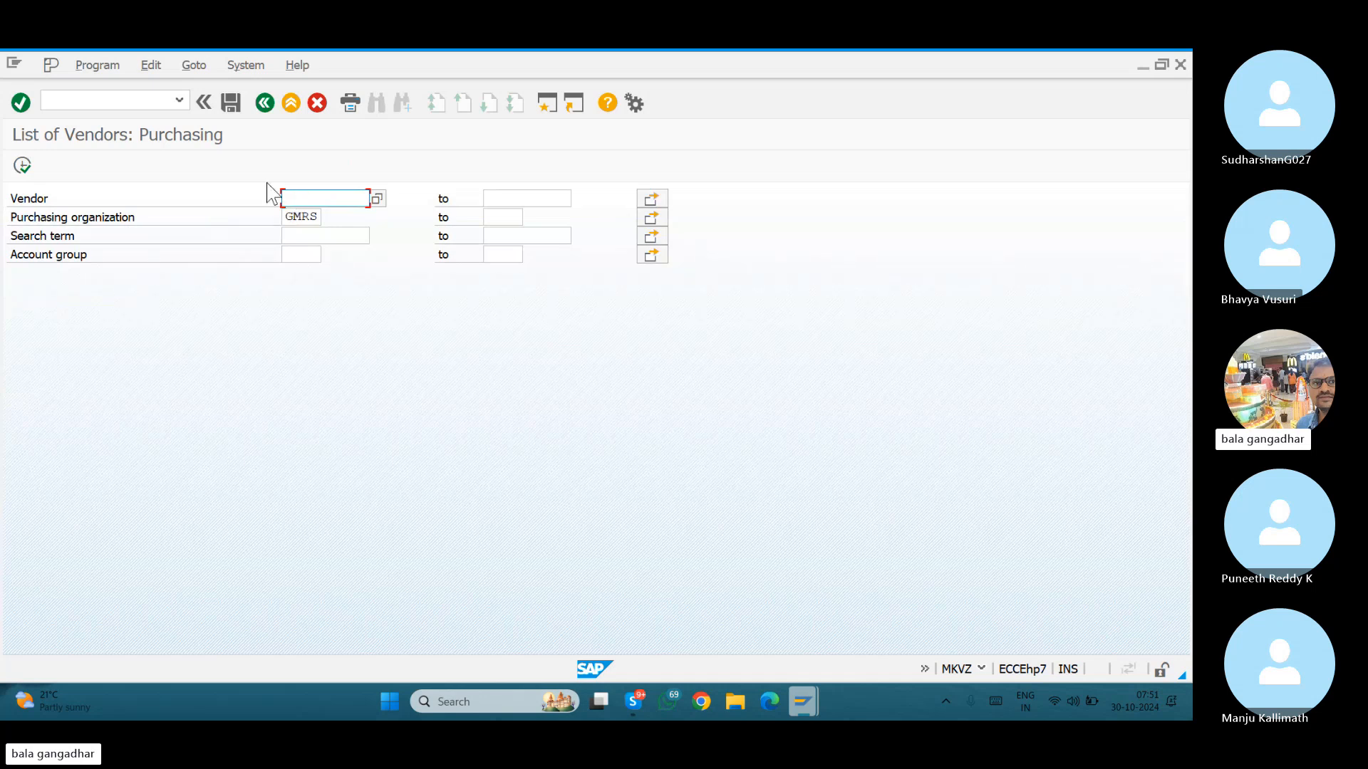
click(268, 110)
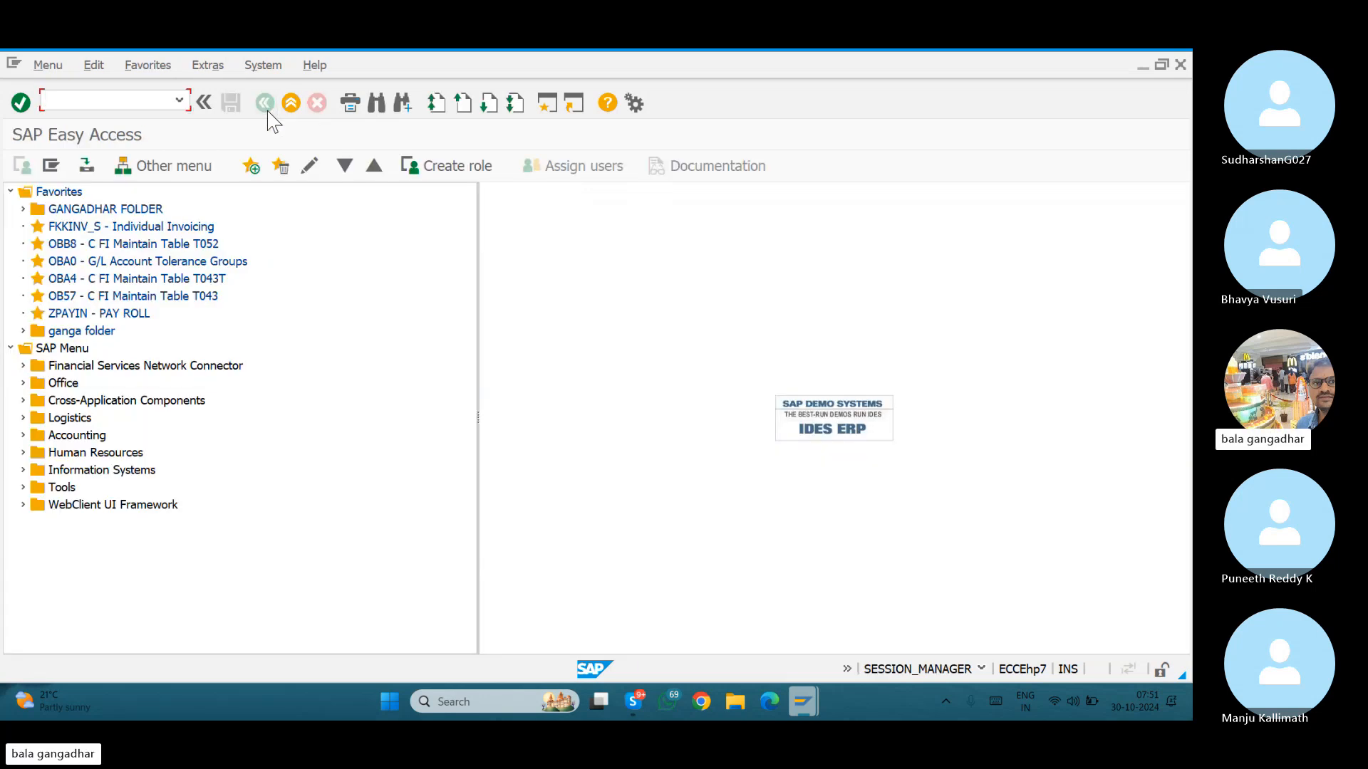
Switch to the vendor account groups session and go back to the IMG structure.
mouse_move(810, 699)
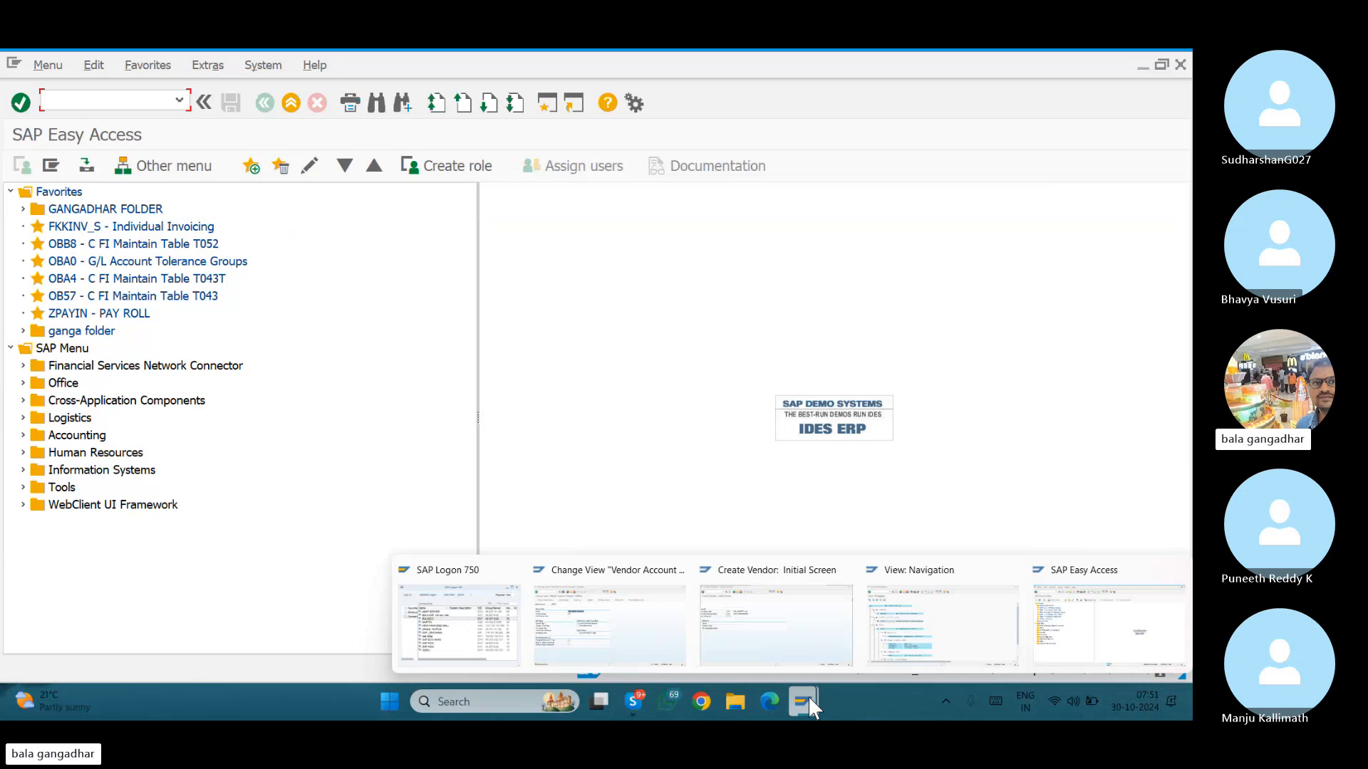
click(617, 632)
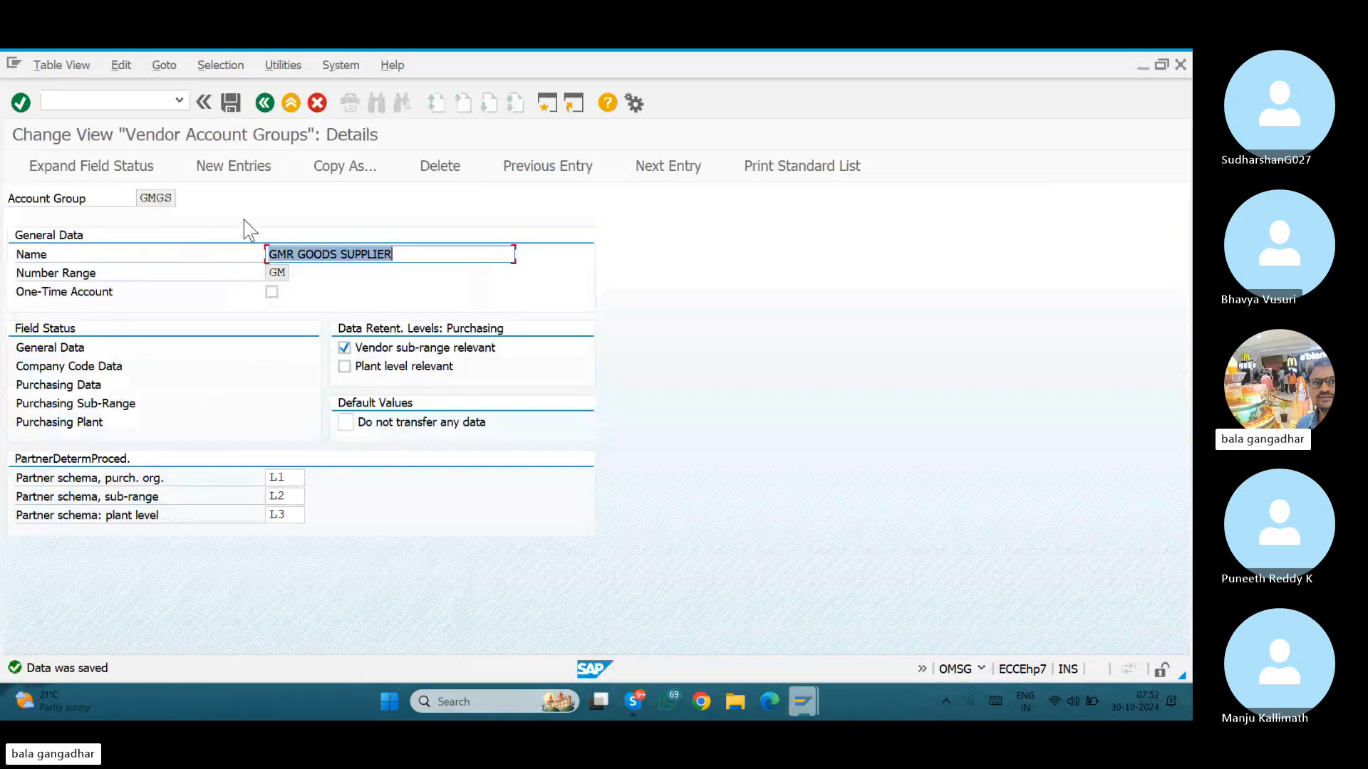
click(264, 104)
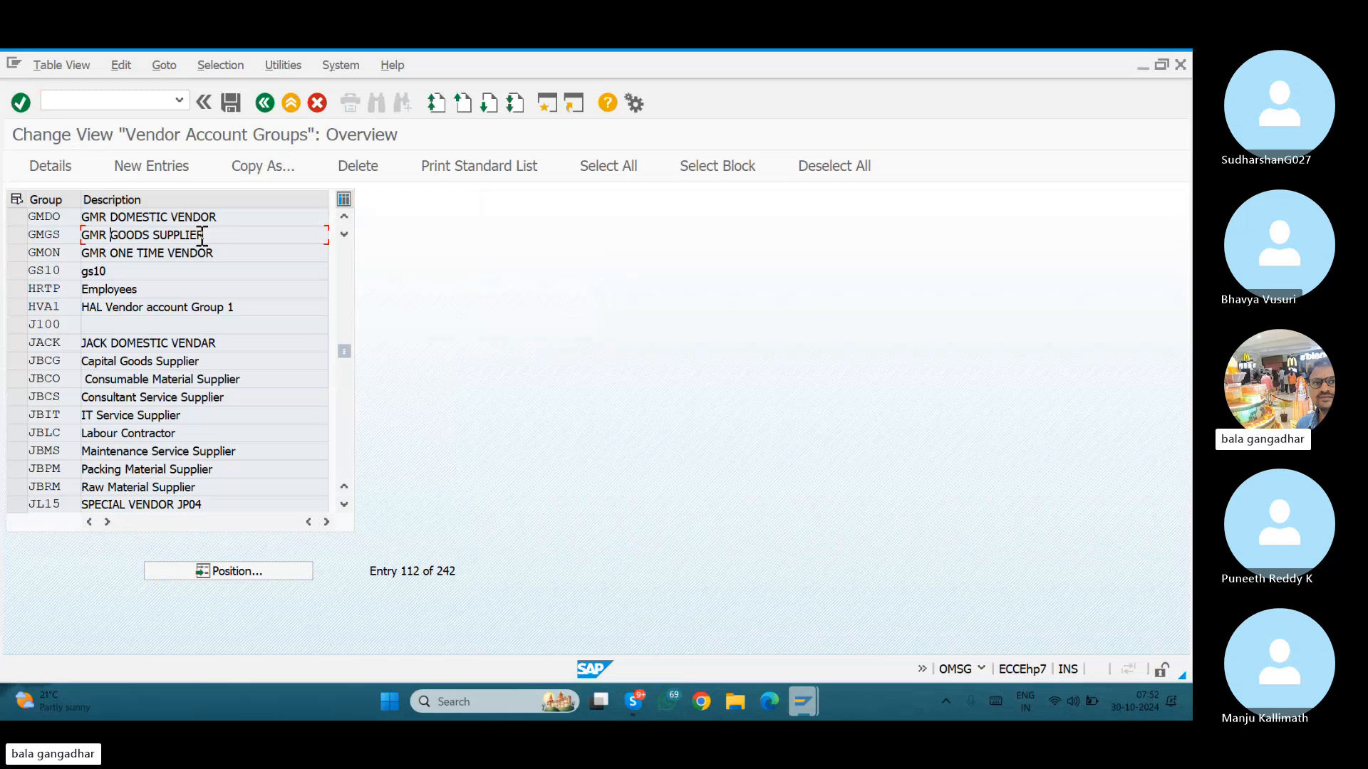
click(264, 103)
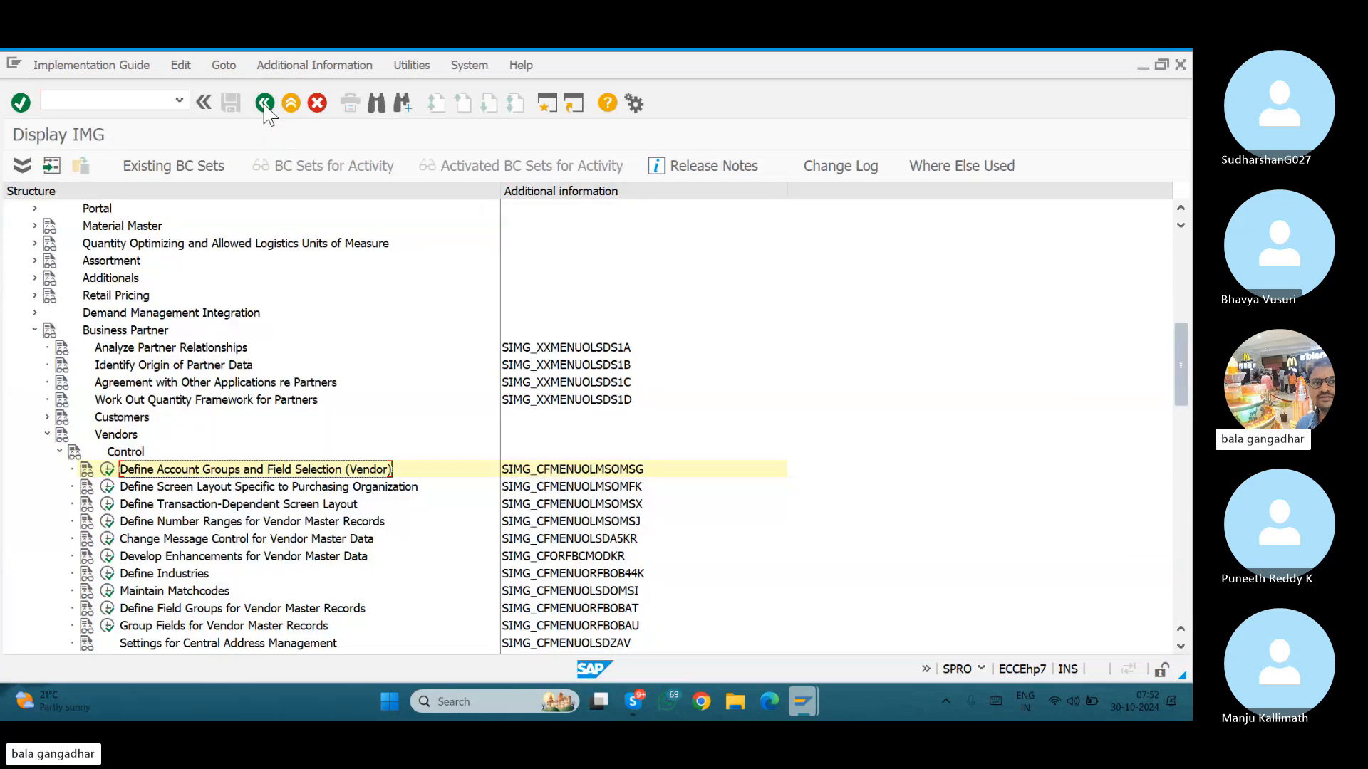
Open the activity Define Screen Layout Specific to Purchasing Organization under the vendor control settings.
click(563, 477)
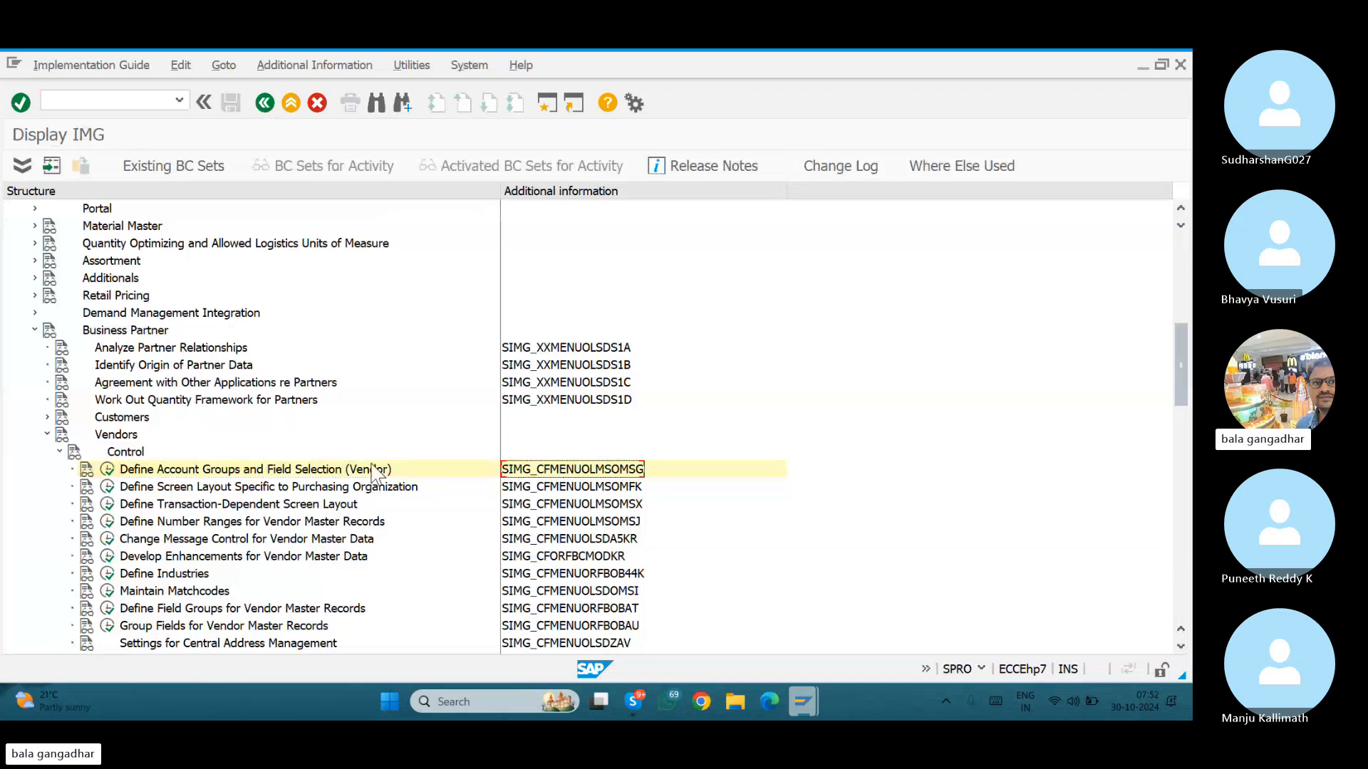
click(275, 487)
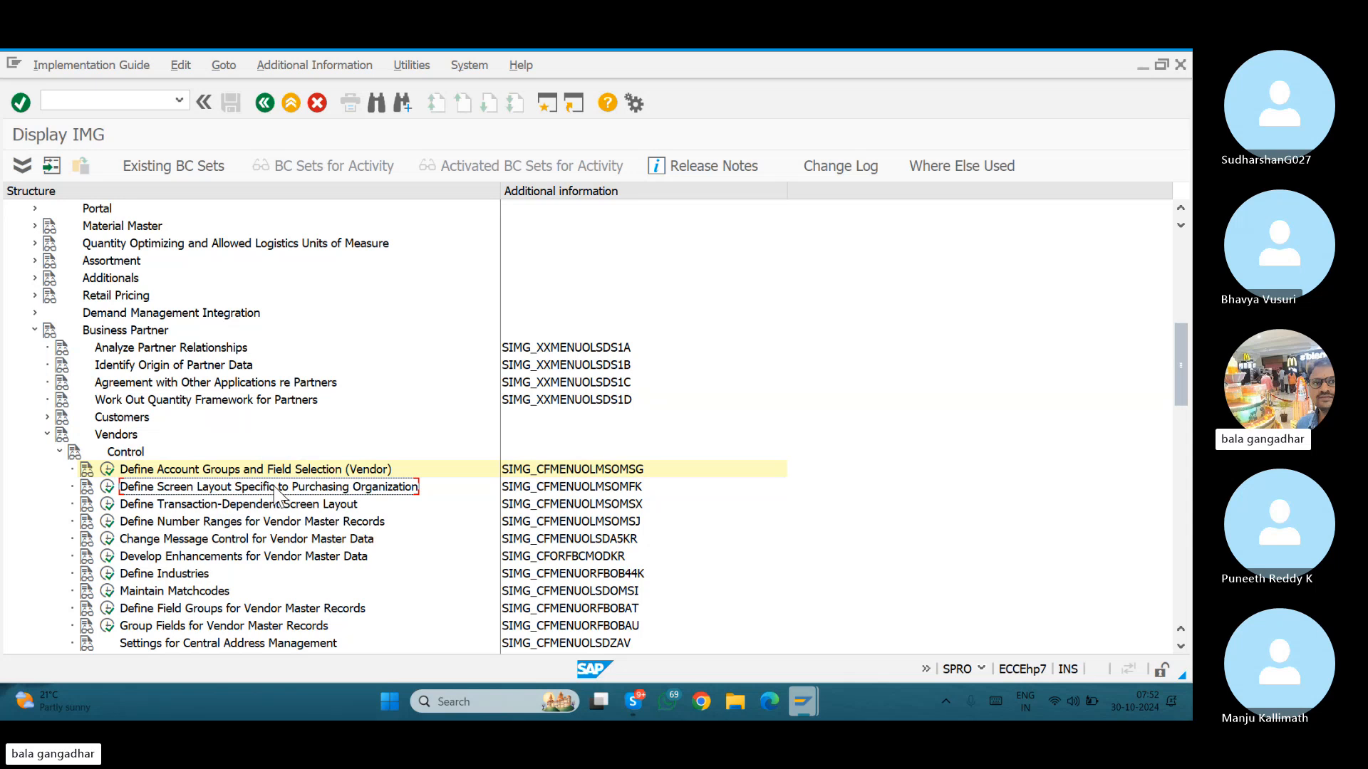
click(235, 471)
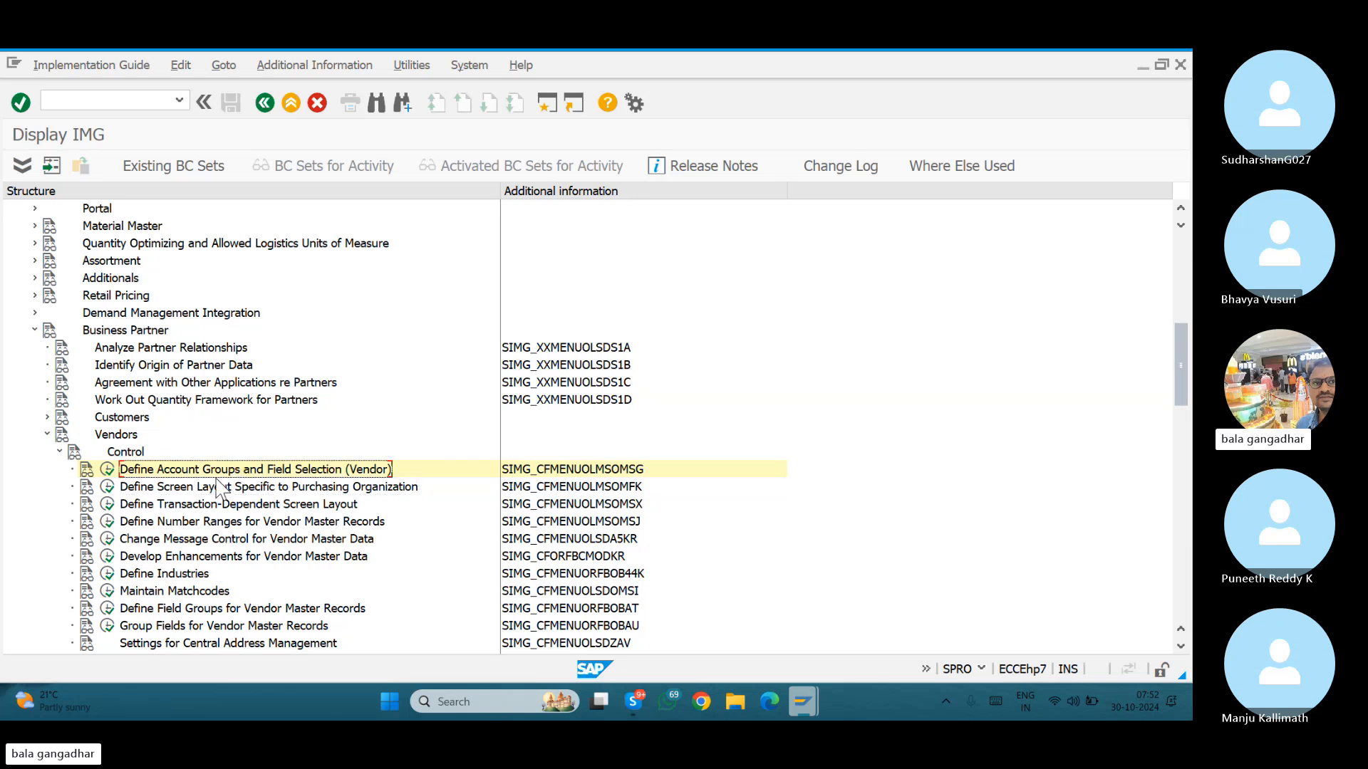
click(174, 490)
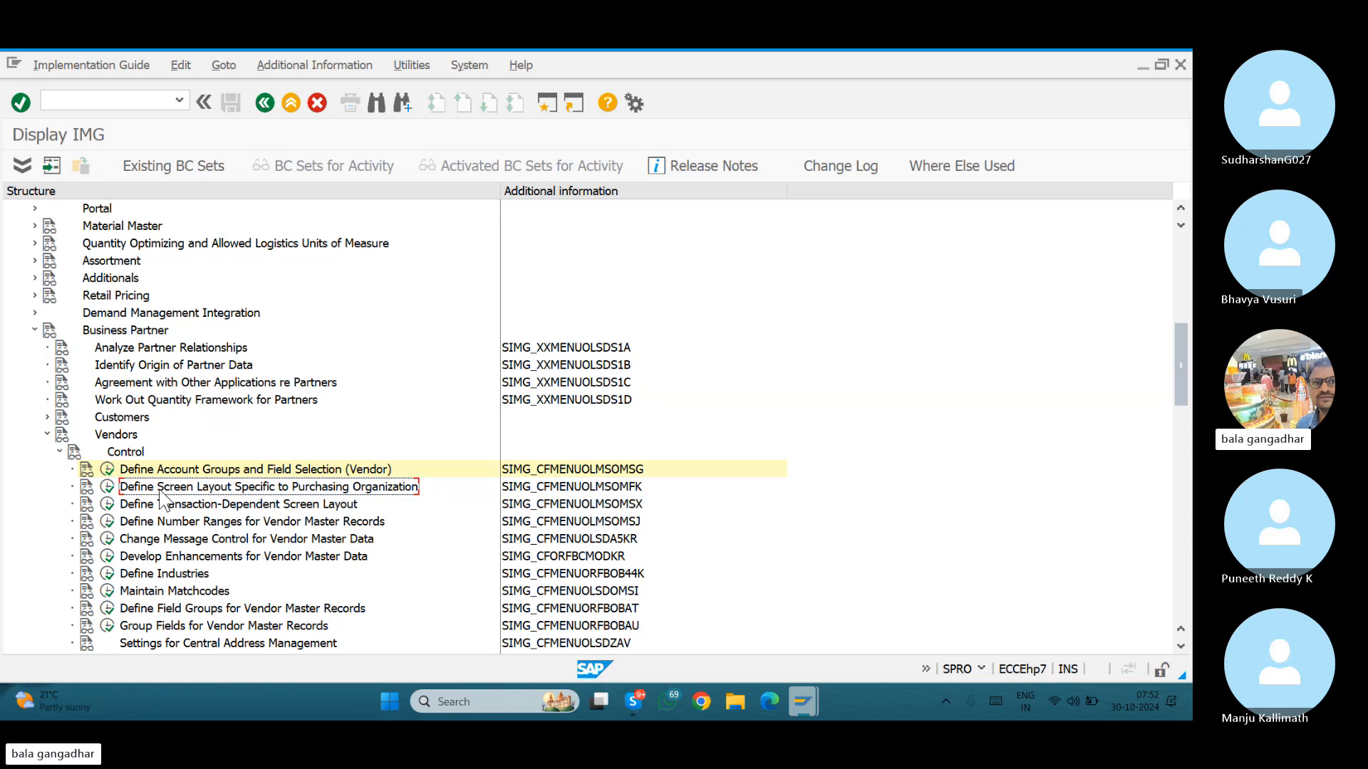
click(107, 487)
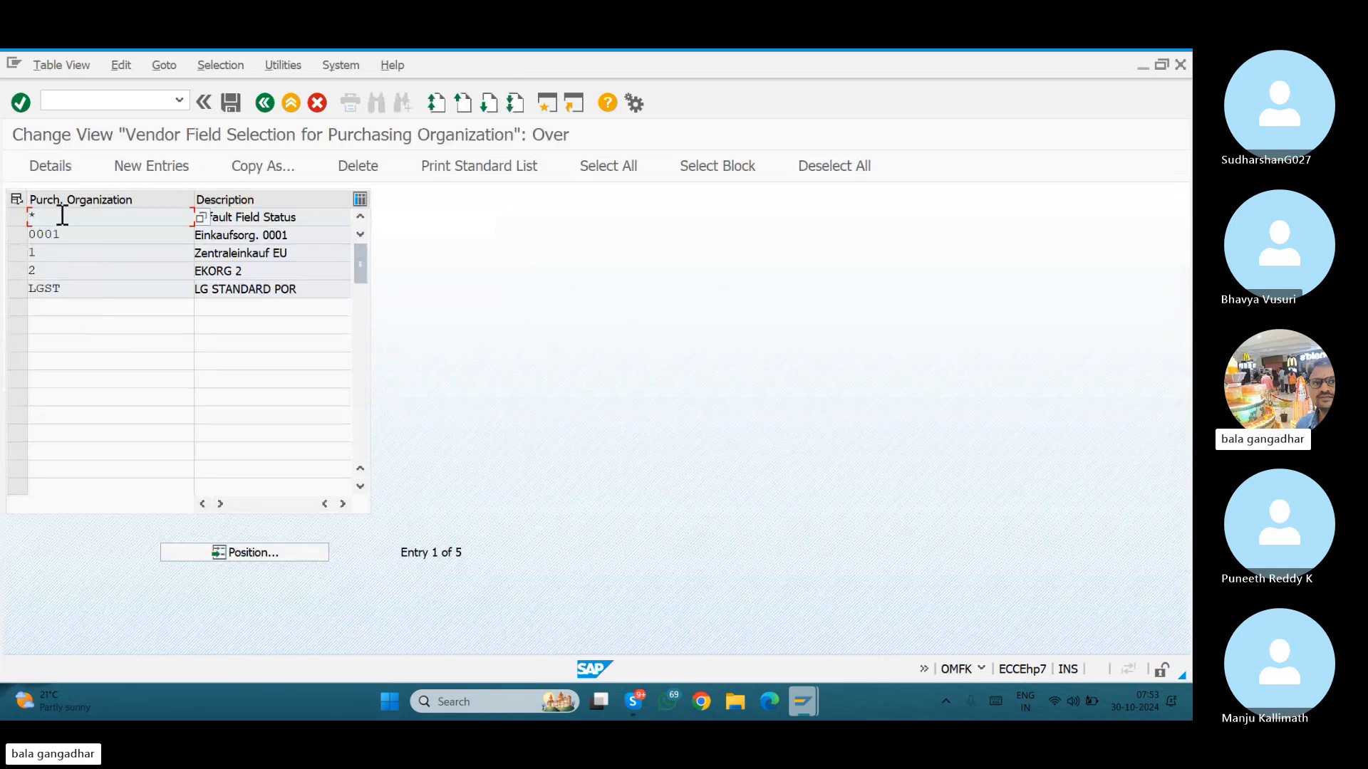
Start a copy of the field selection entry for purchasing organization 0001 and try GMPO as the target organization.
click(20, 233)
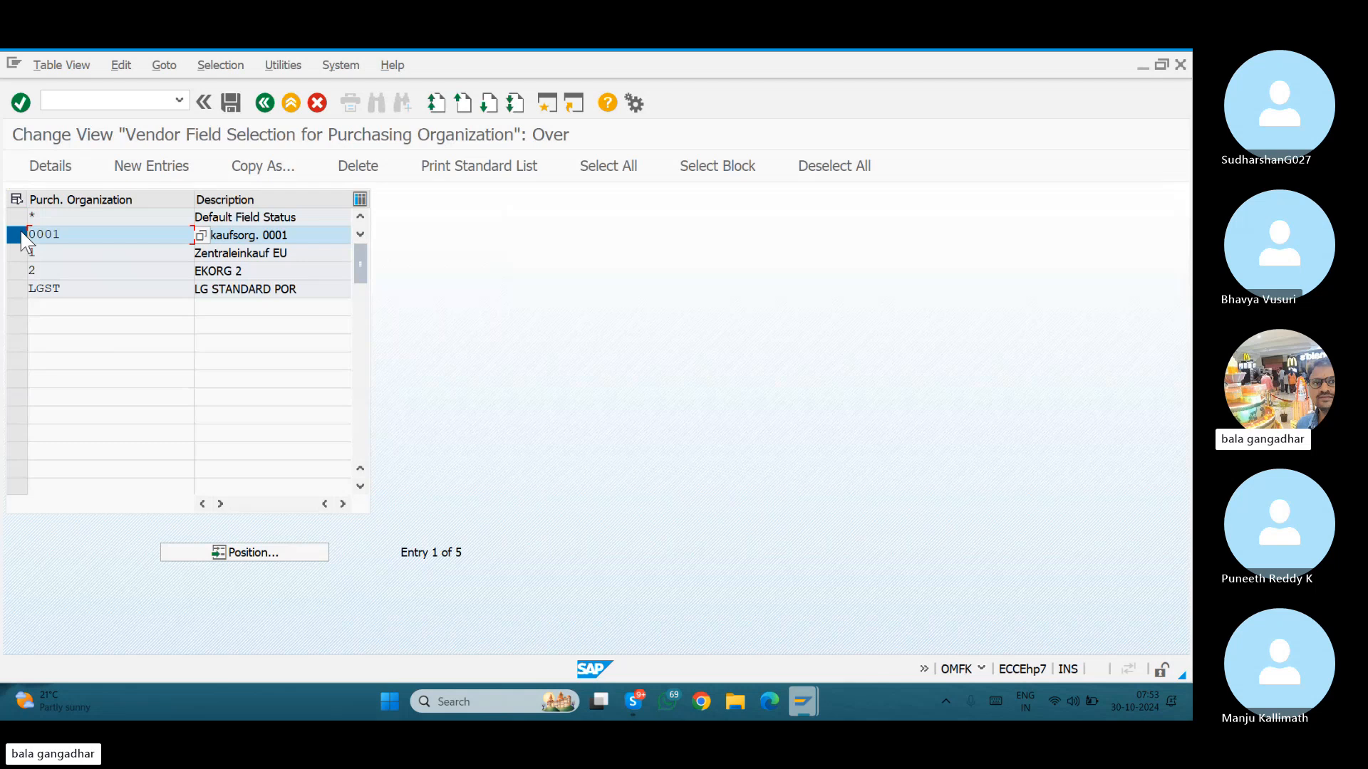
click(260, 174)
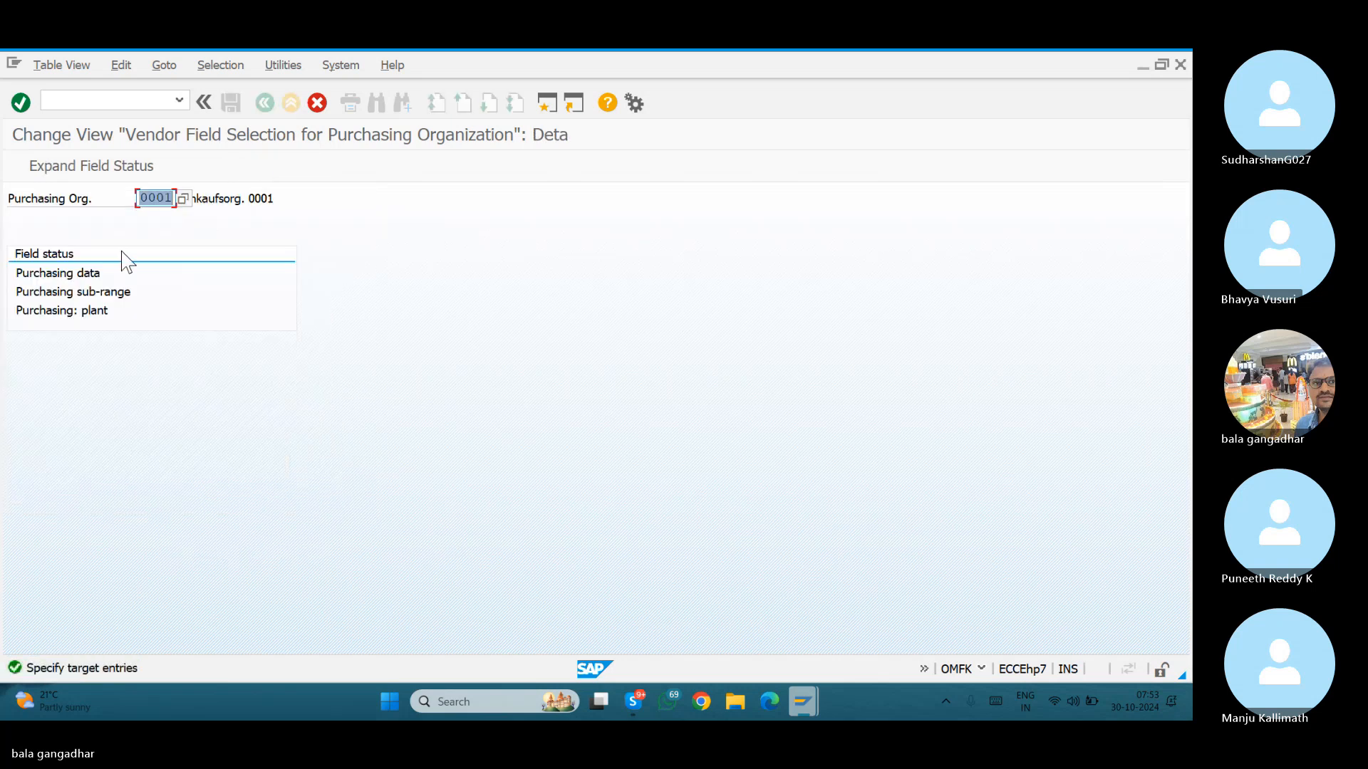
text(GMPO)
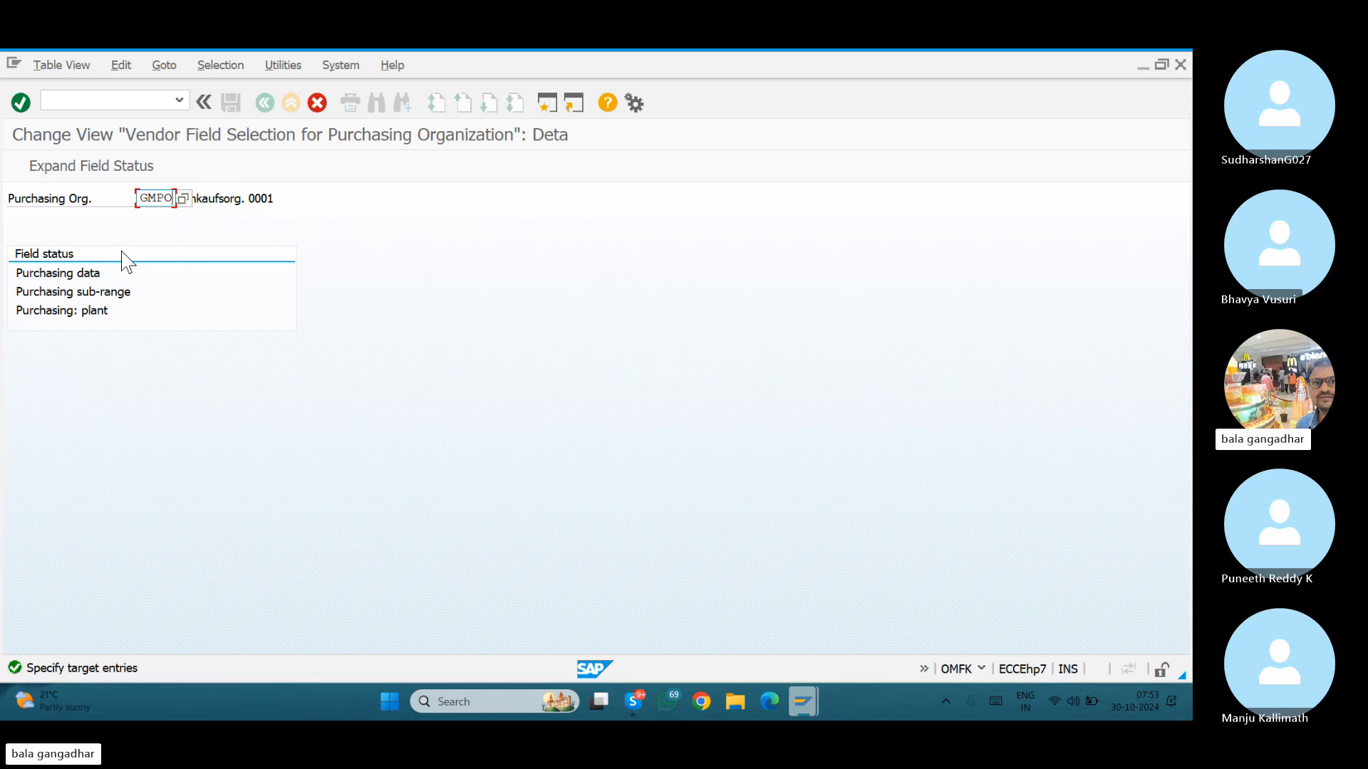
key(Return)
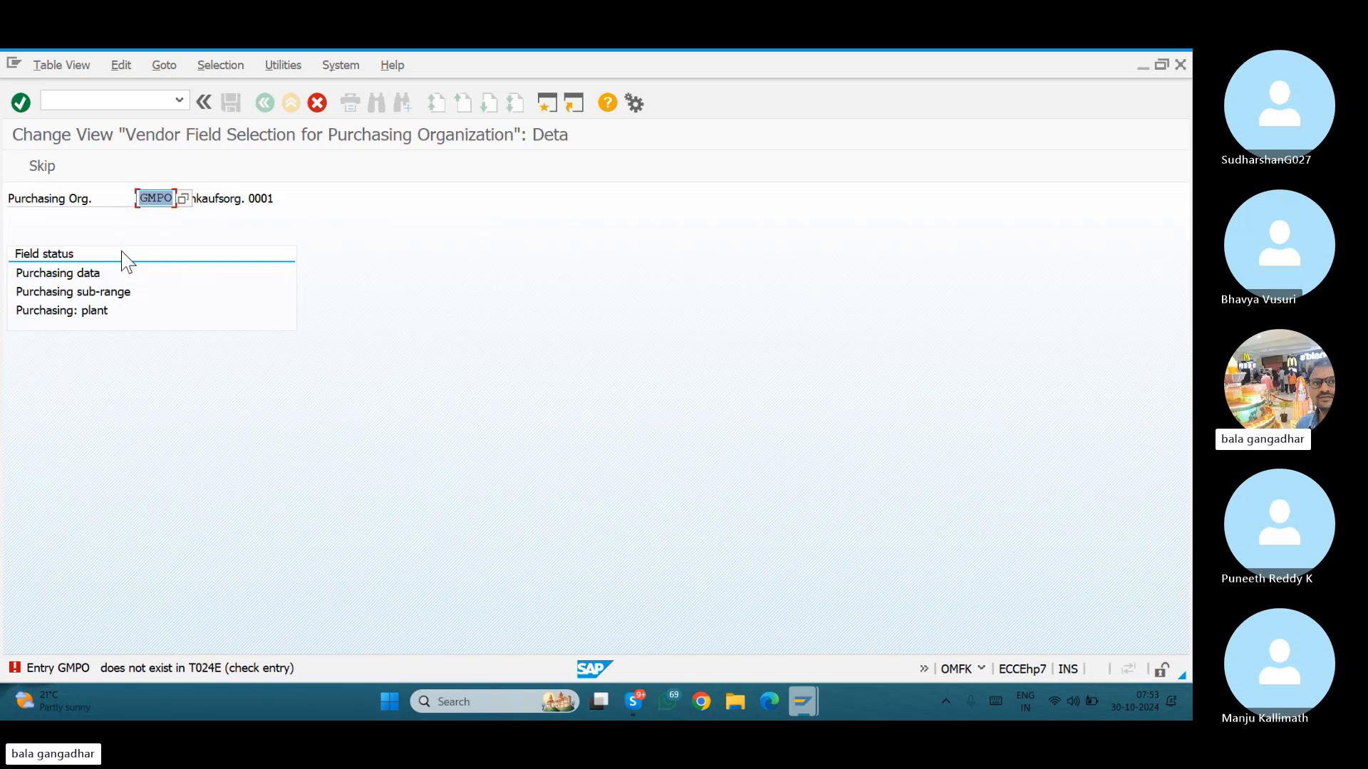
Switch to the enterprise structure navigation session and collapse the Plant node to check the purchasing organizations under GMR1.
key(alt+Tab)
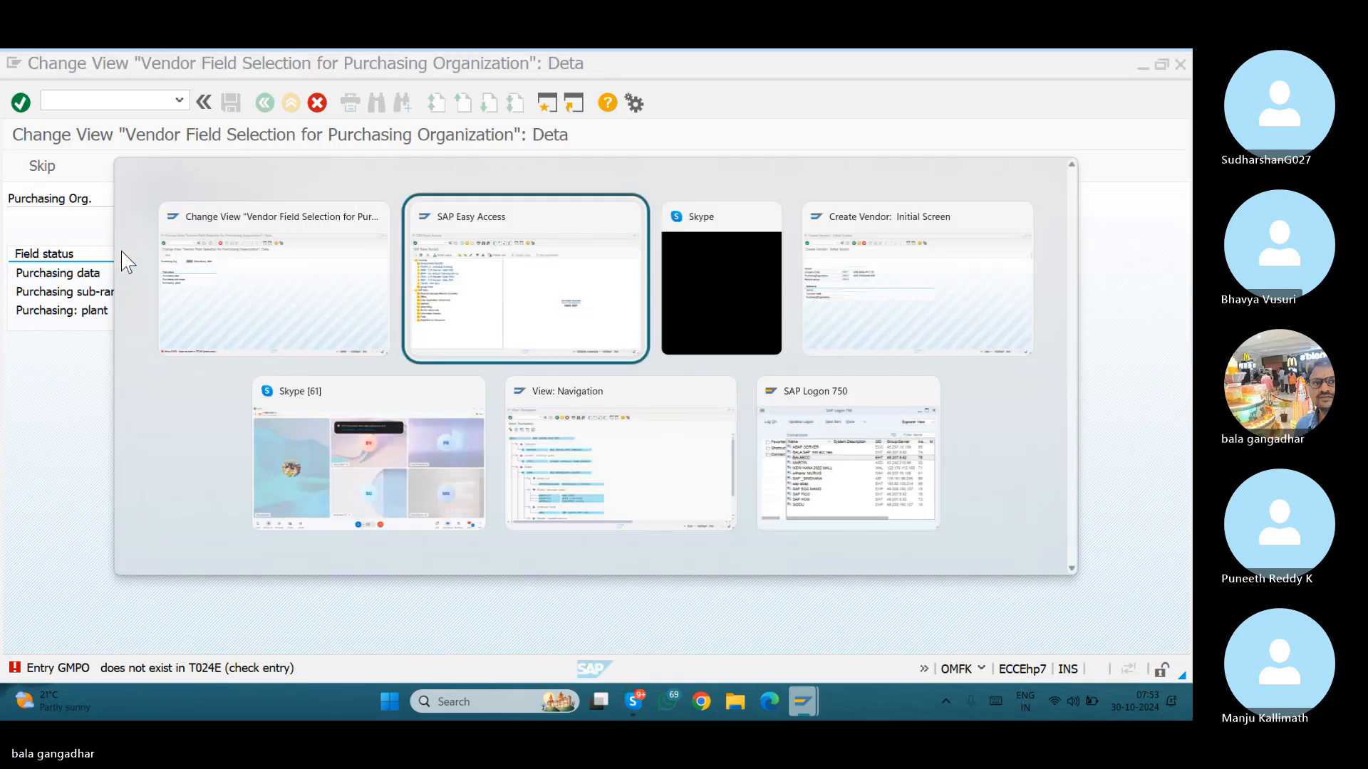
key(alt+Tab)
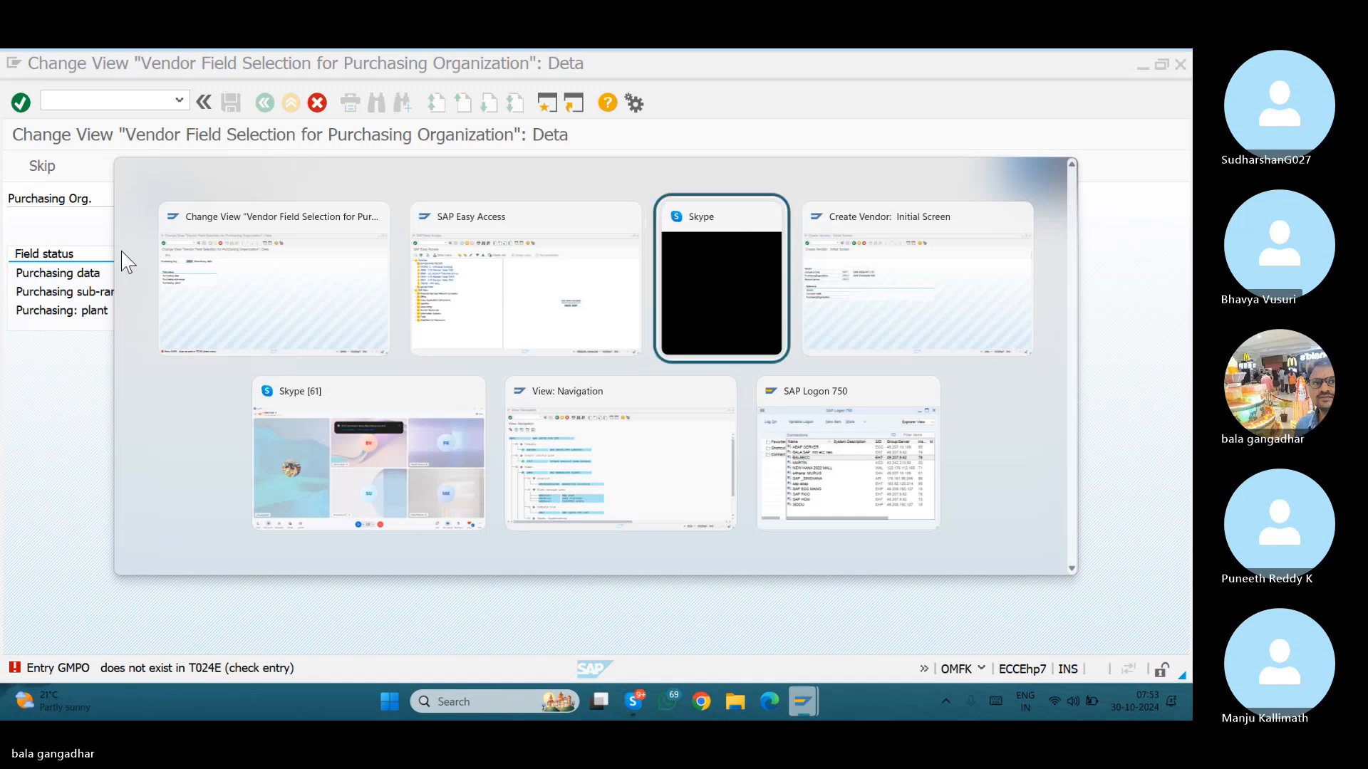
key(alt+Tab)
key(alt+Tab)
key(alt+Tab)
key(alt+Tab)
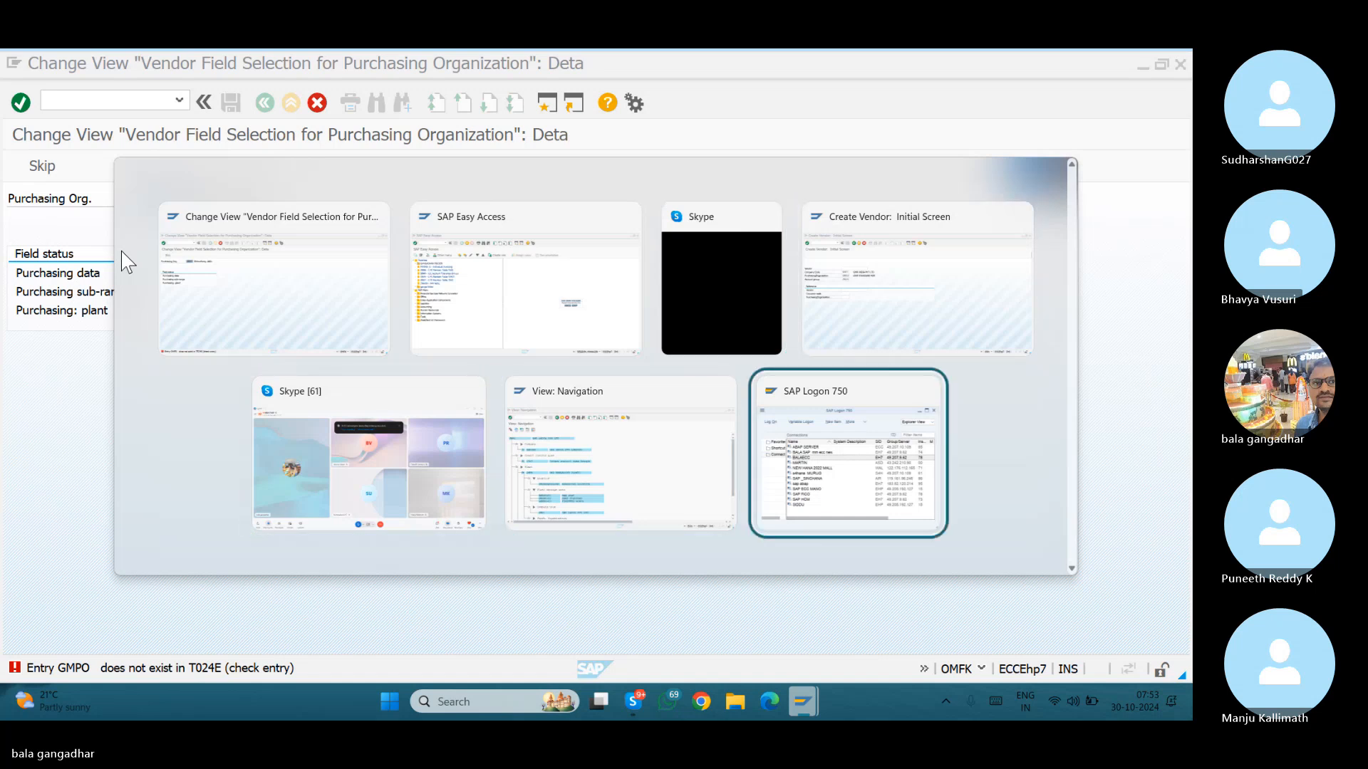
key(alt+Tab)
key(alt+Tab)
key(alt+Tab)
key(alt+Tab)
key(alt+Tab)
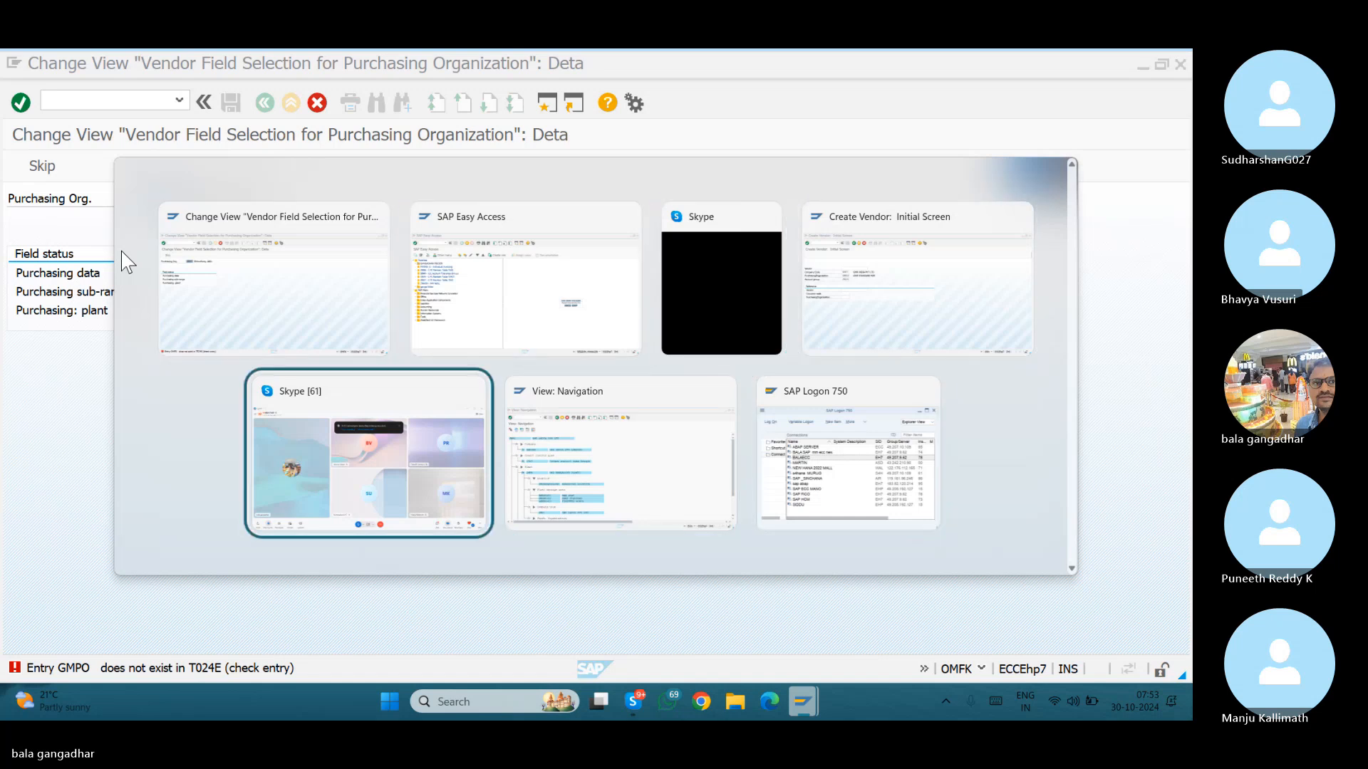
key(alt+Tab)
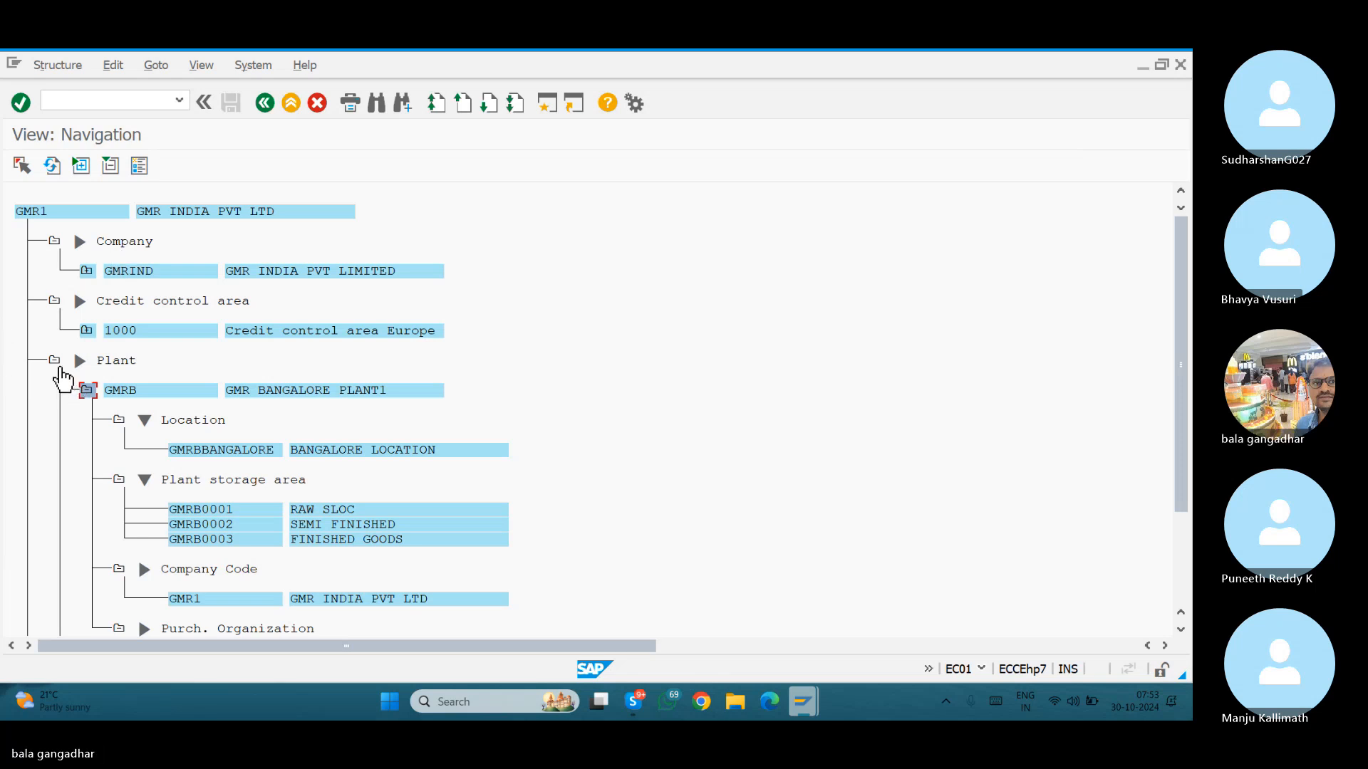
click(58, 365)
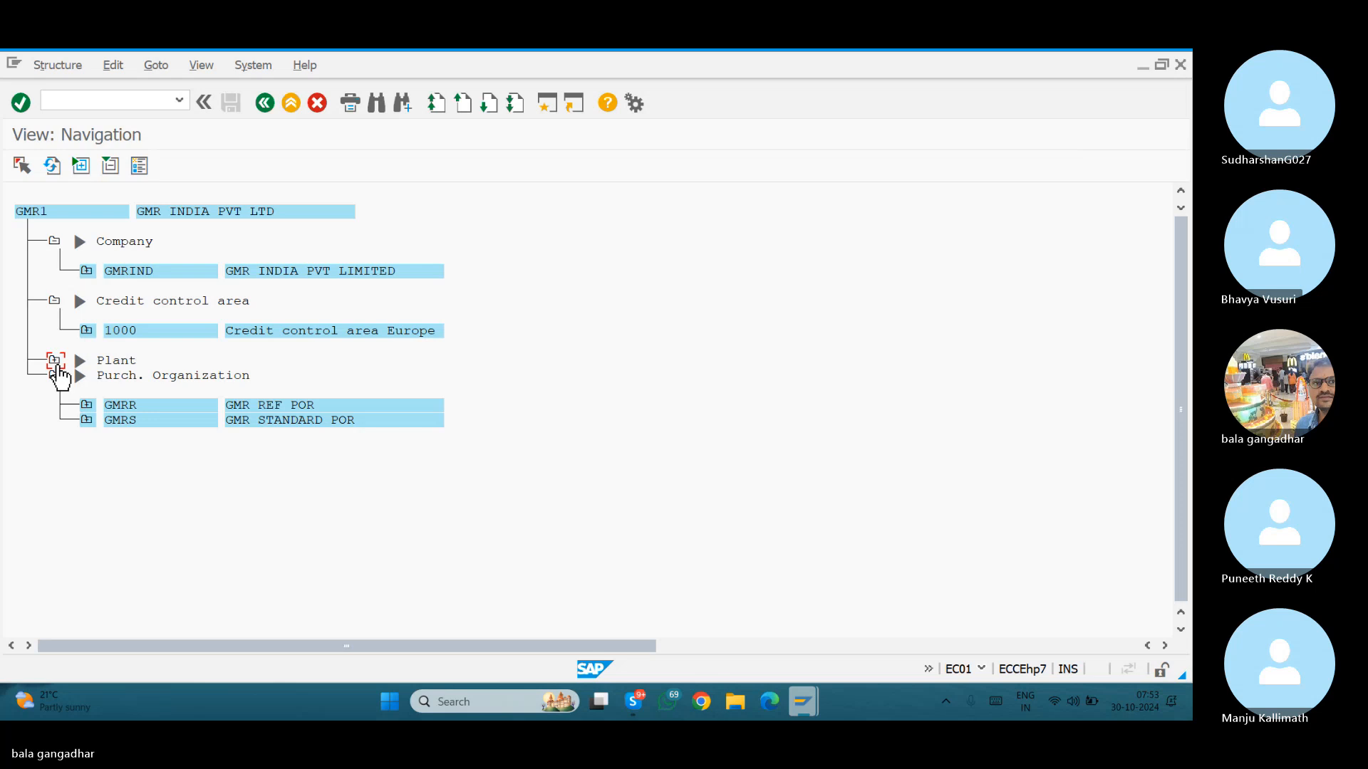
Return to the field selection session, set the copy's target purchasing organization to GMRS, and save the entry.
key(alt+Tab)
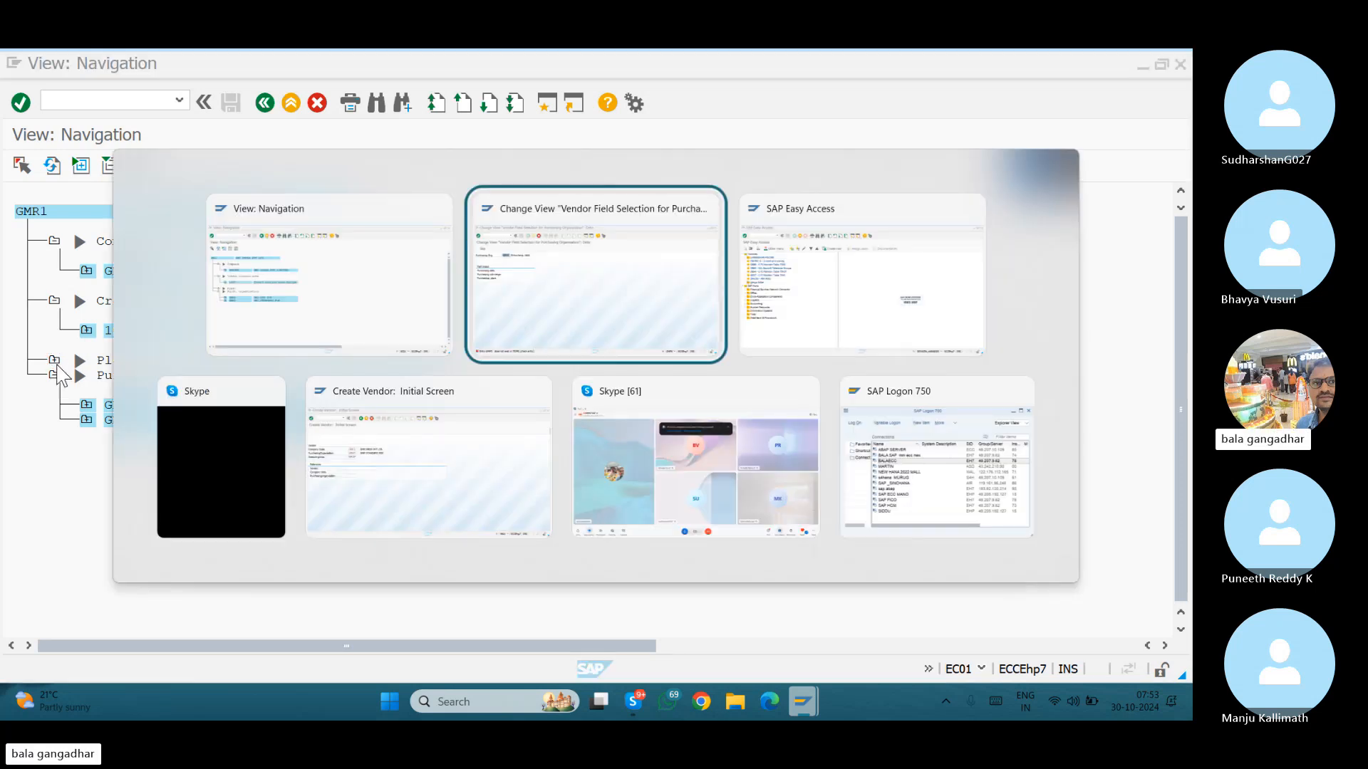
text(GM)
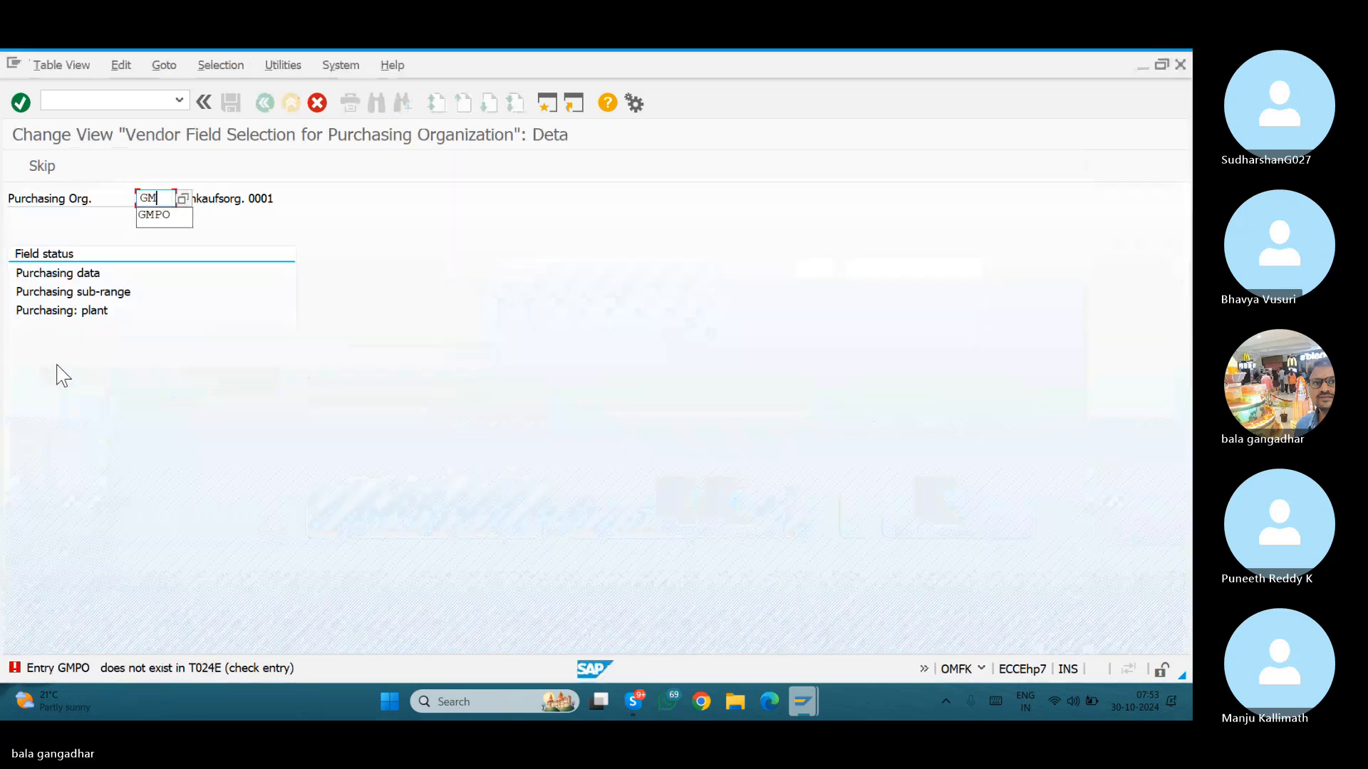
text(RS)
key(Return)
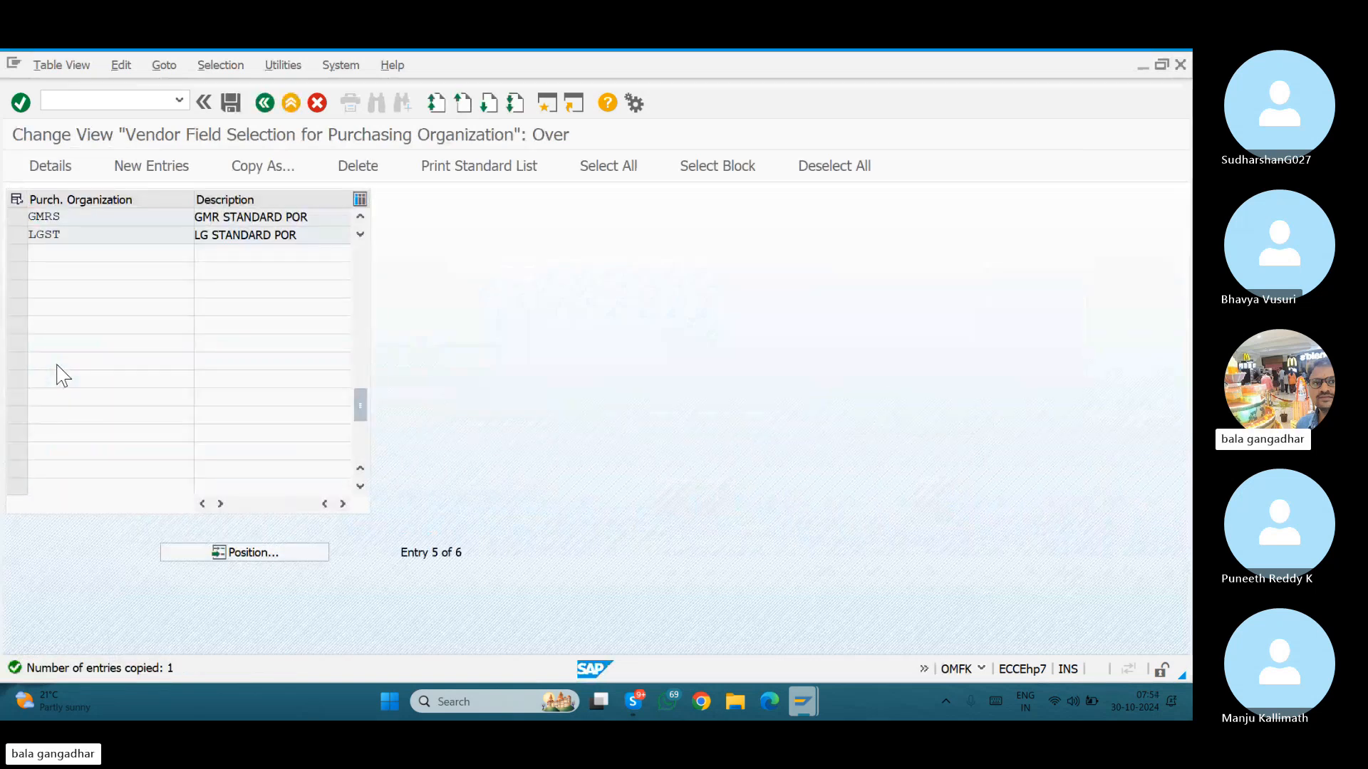
key(ctrl+s)
key(Return)
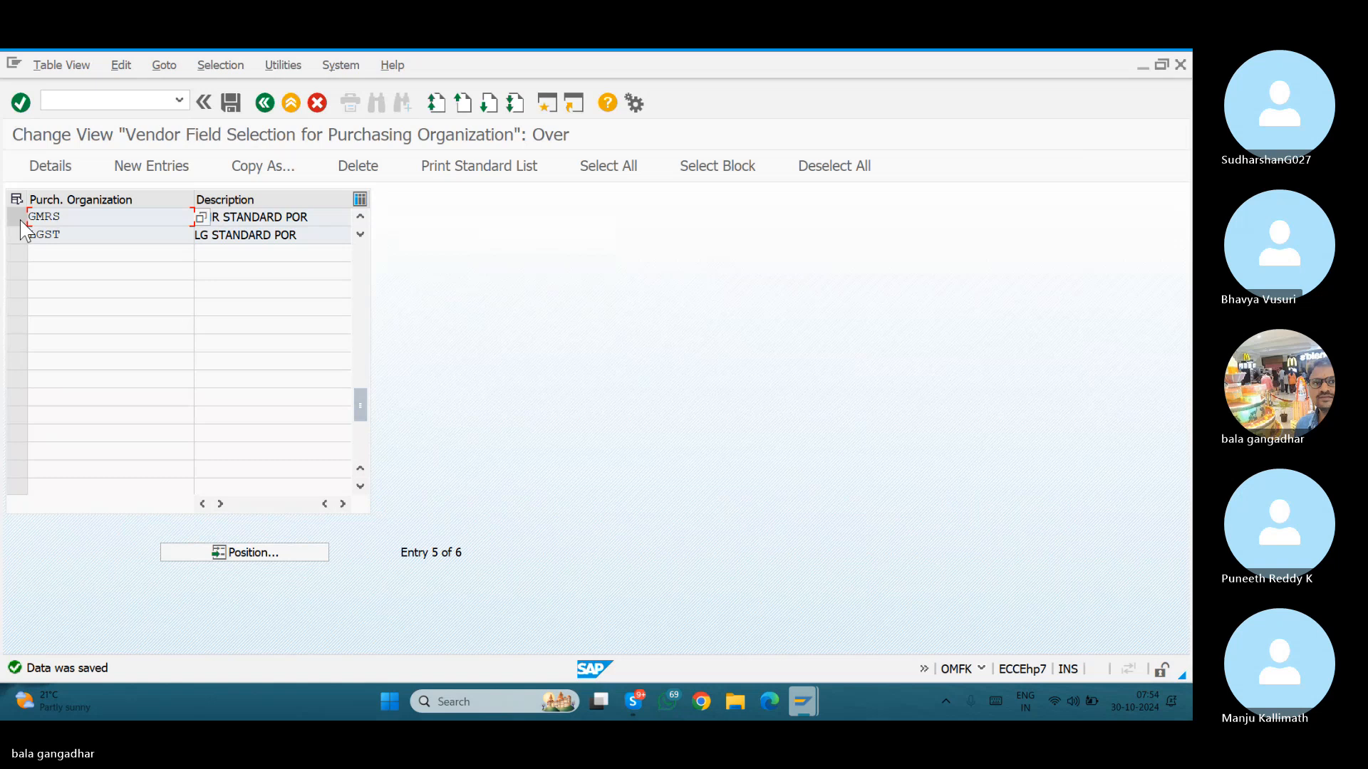
Check the reference purchasing organization in the structure navigation session, then copy the GMRS field selection entry as GMRR and save it.
key(alt+Tab)
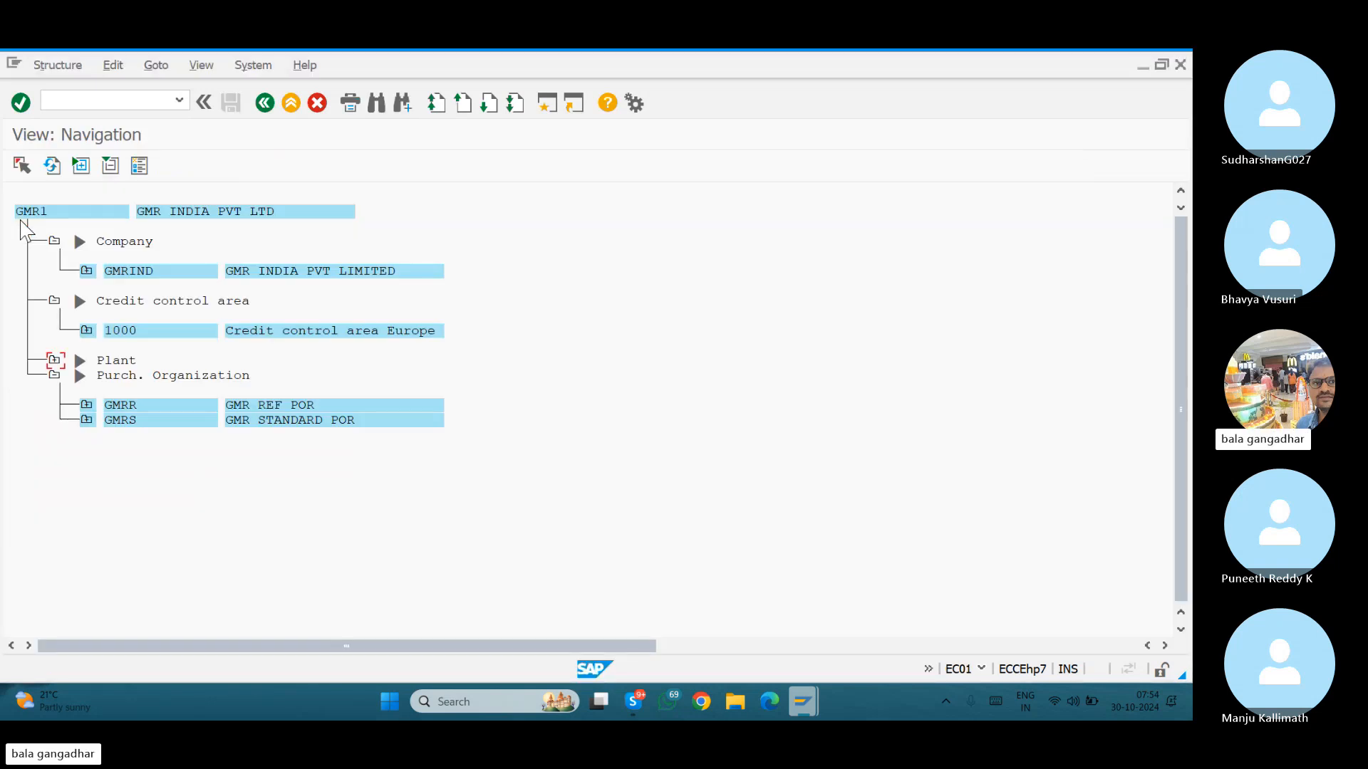
key(alt+Tab)
click(16, 217)
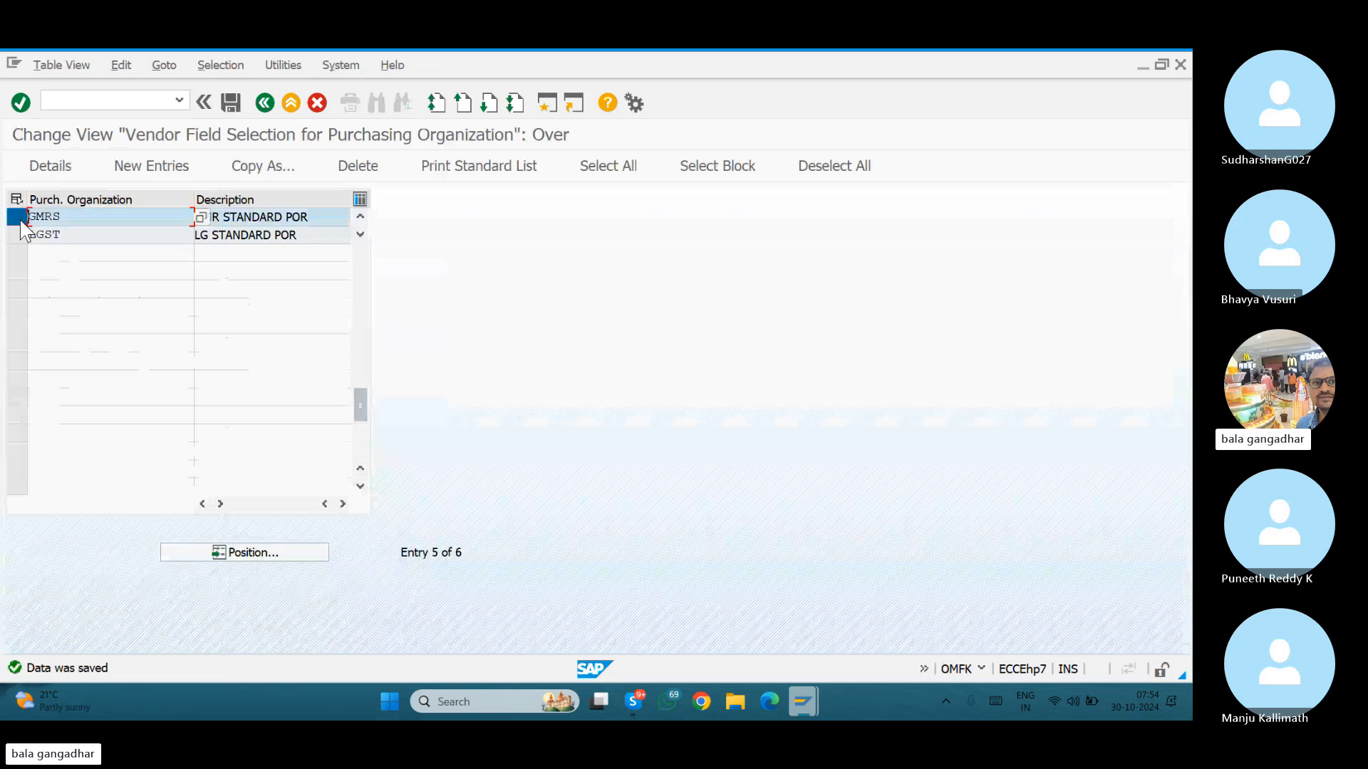
click(253, 169)
text(G)
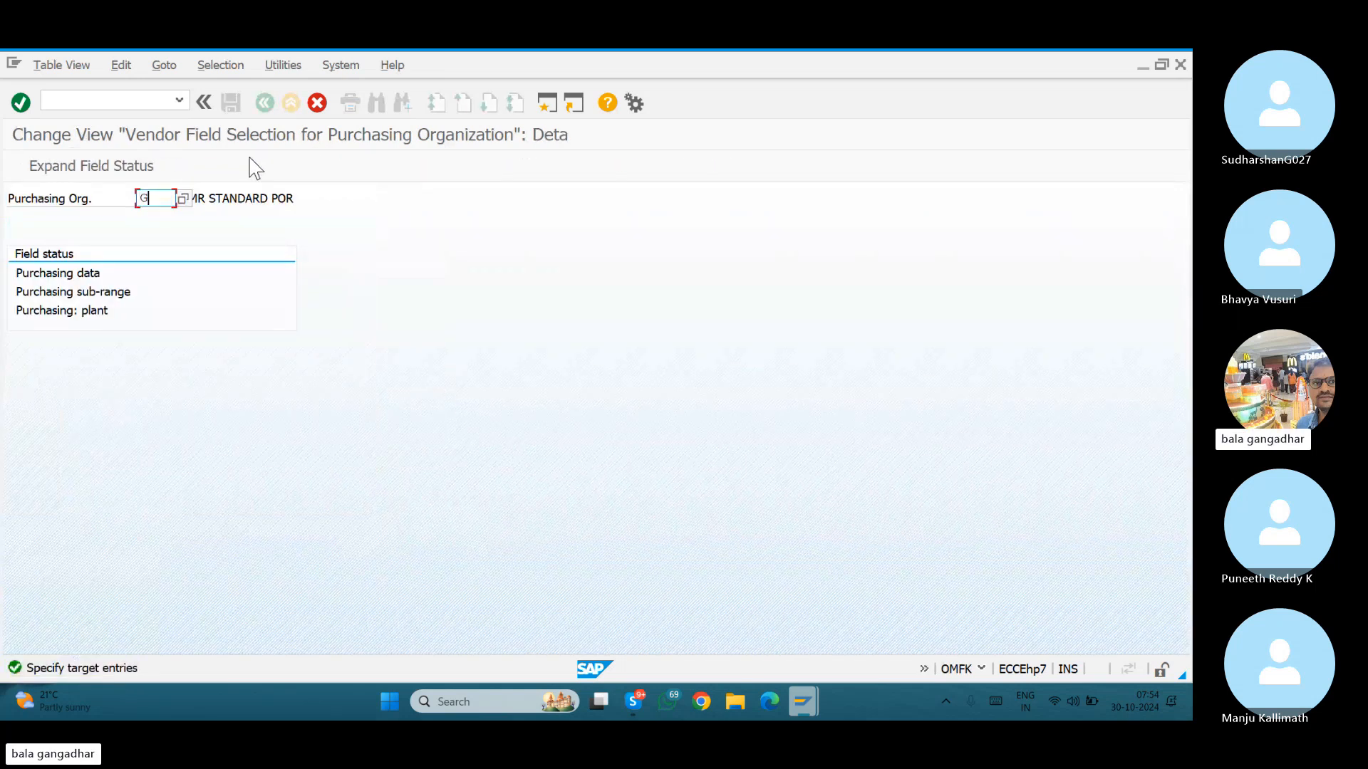
text(M)
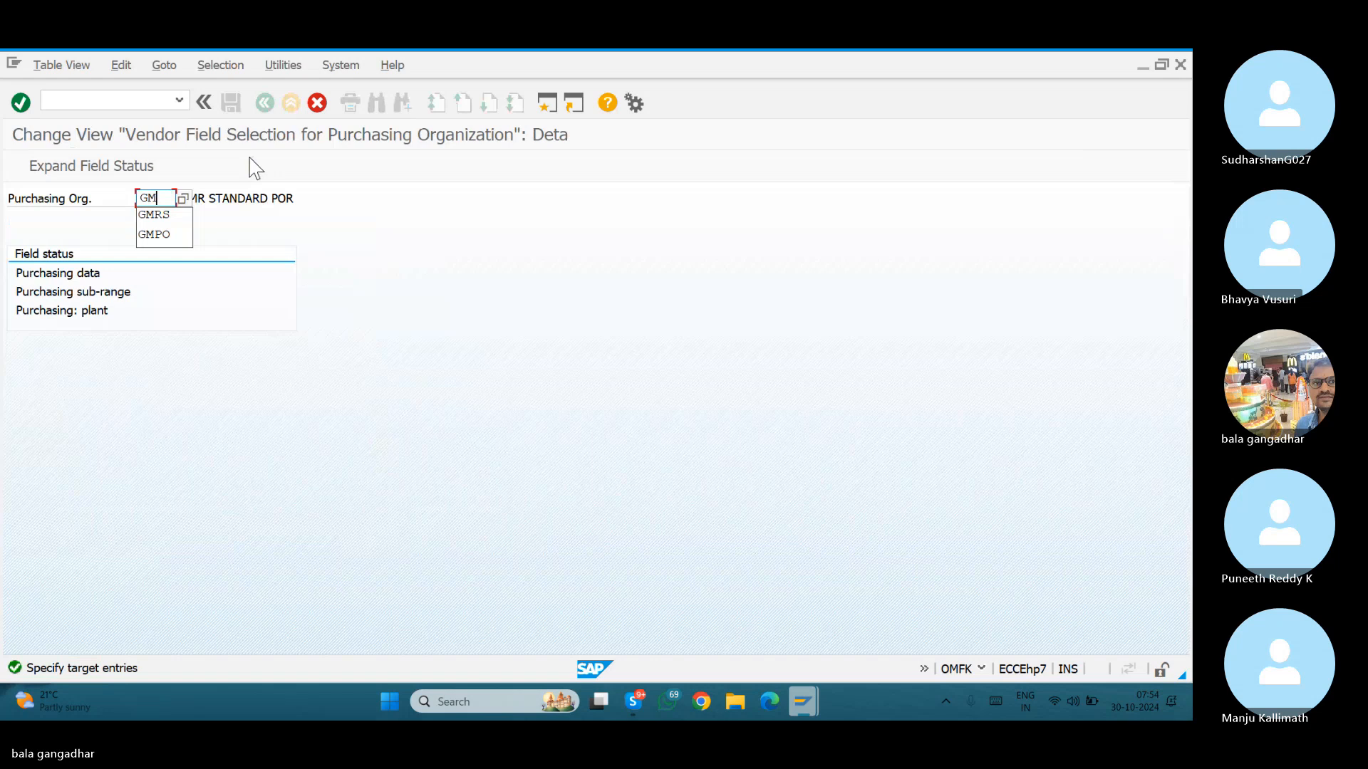
text(RR)
key(Return)
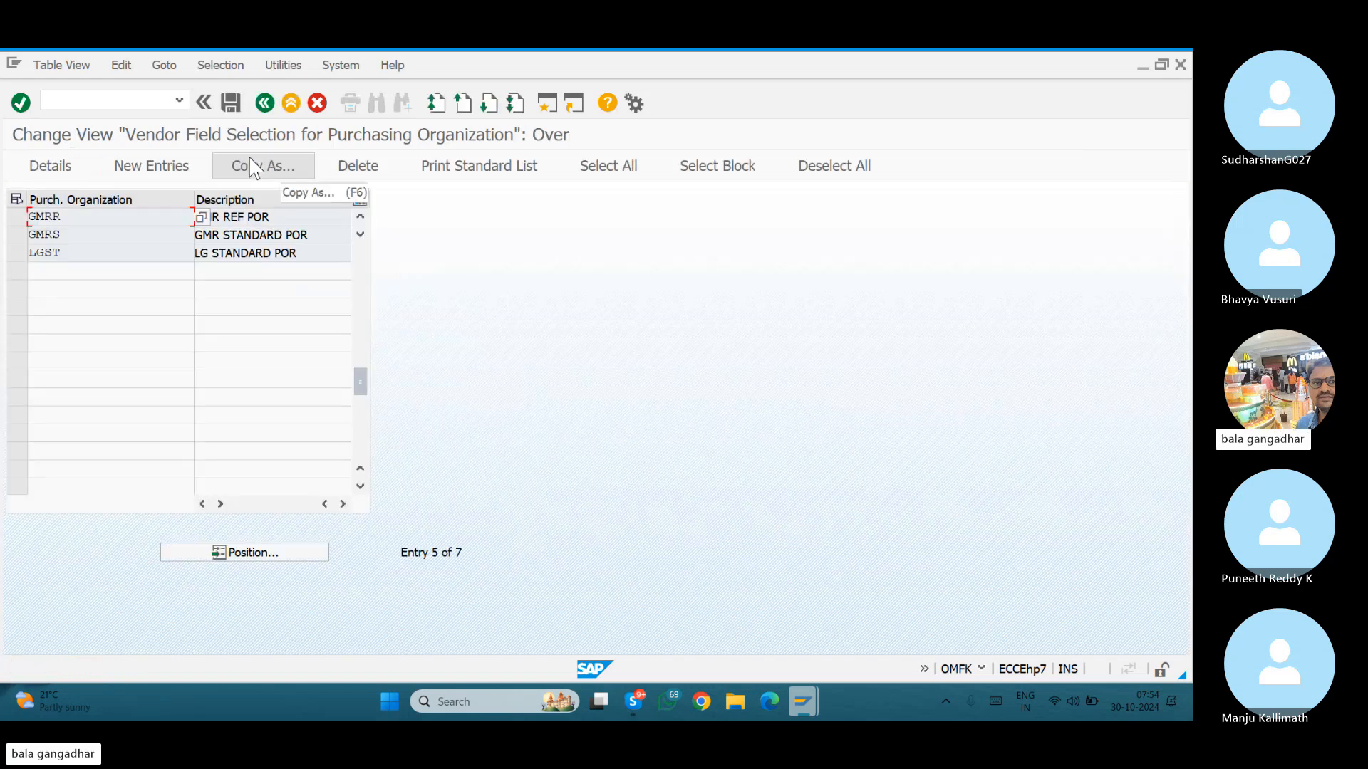
key(ctrl+s)
key(ctrl+s)
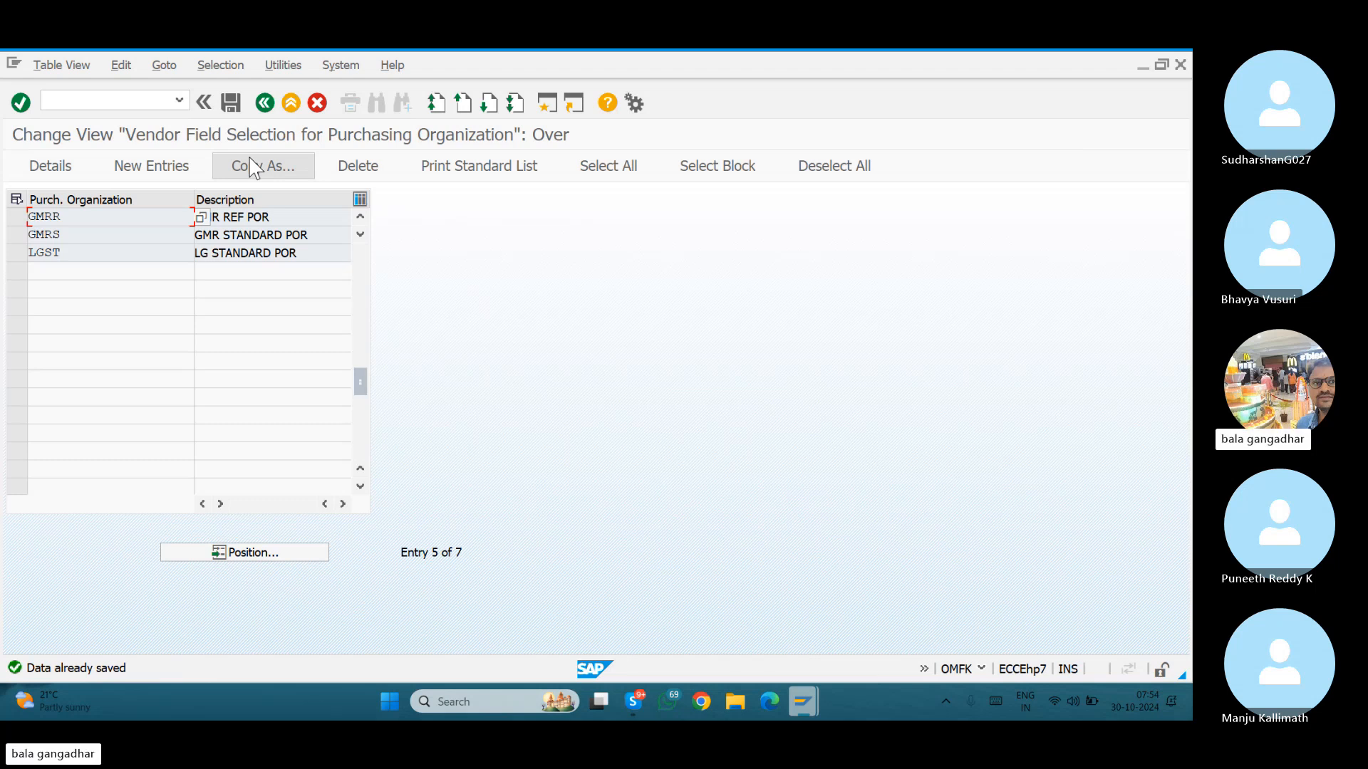
Make Terms of payment a required entry in the Purchasing data field status of purchasing organization GMRS, save, and return to the overview.
double_click(244, 241)
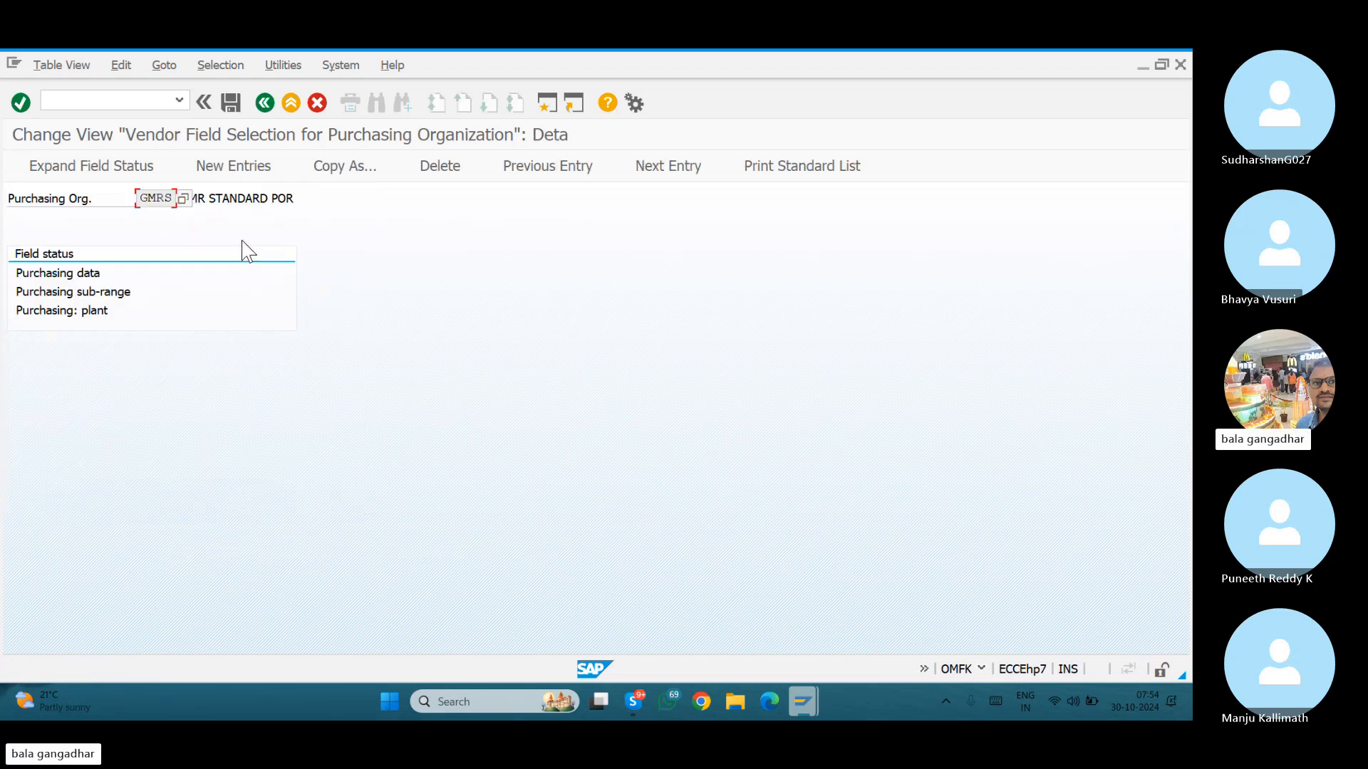
double_click(74, 278)
double_click(73, 276)
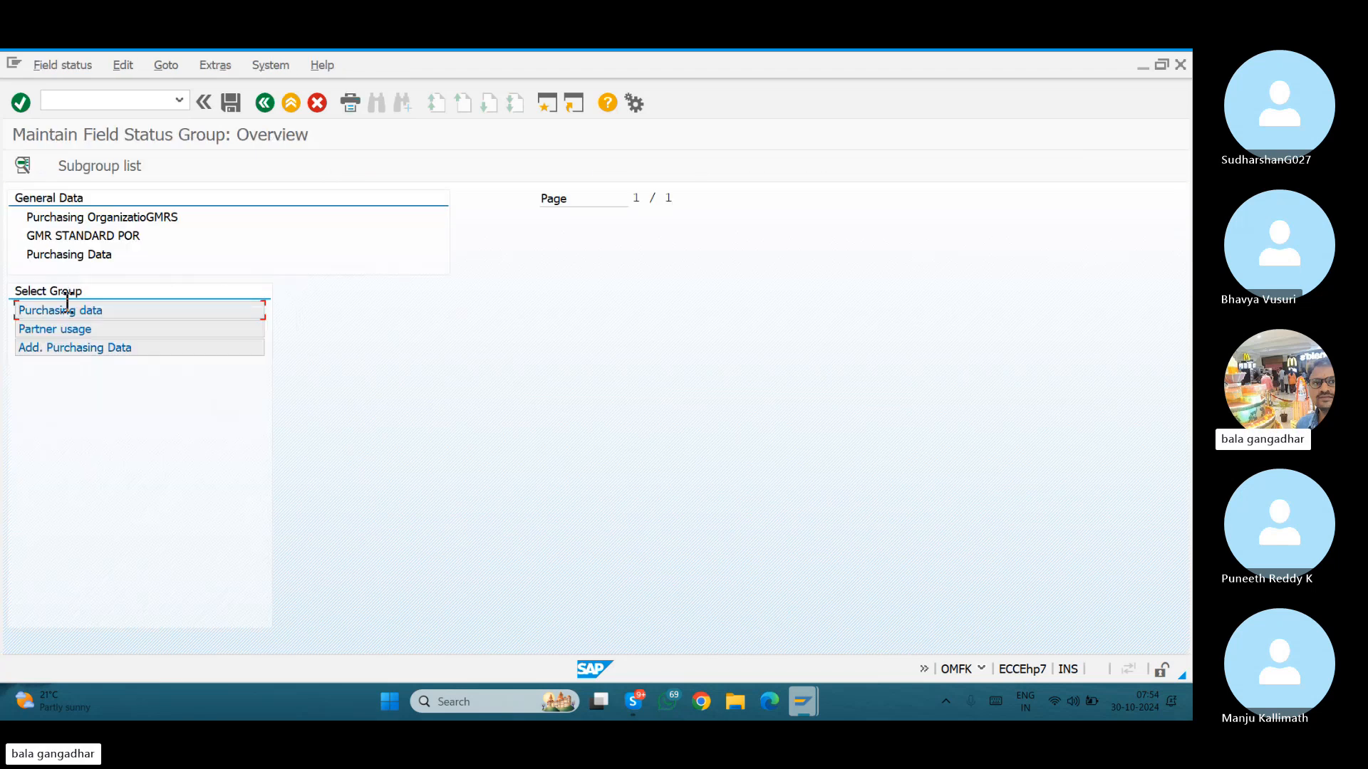
double_click(66, 310)
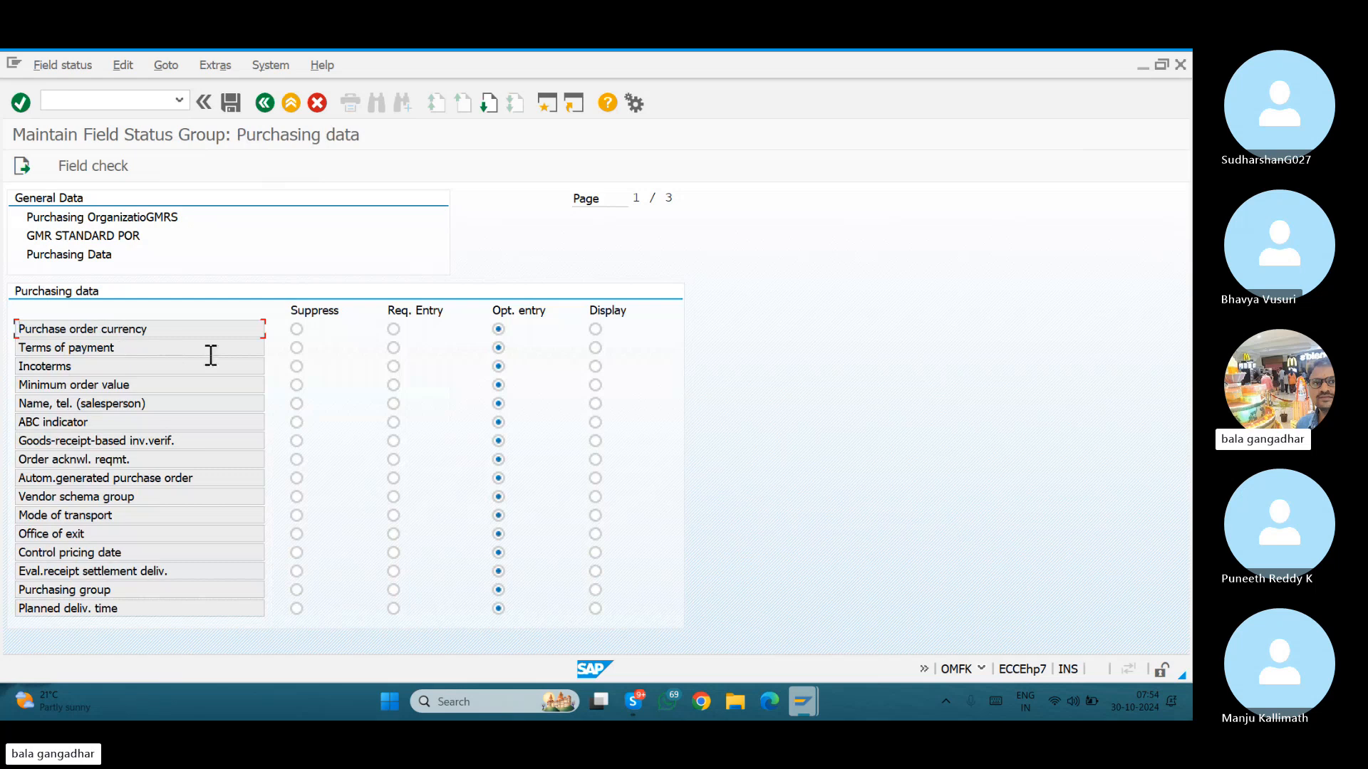
click(125, 354)
click(393, 348)
click(233, 108)
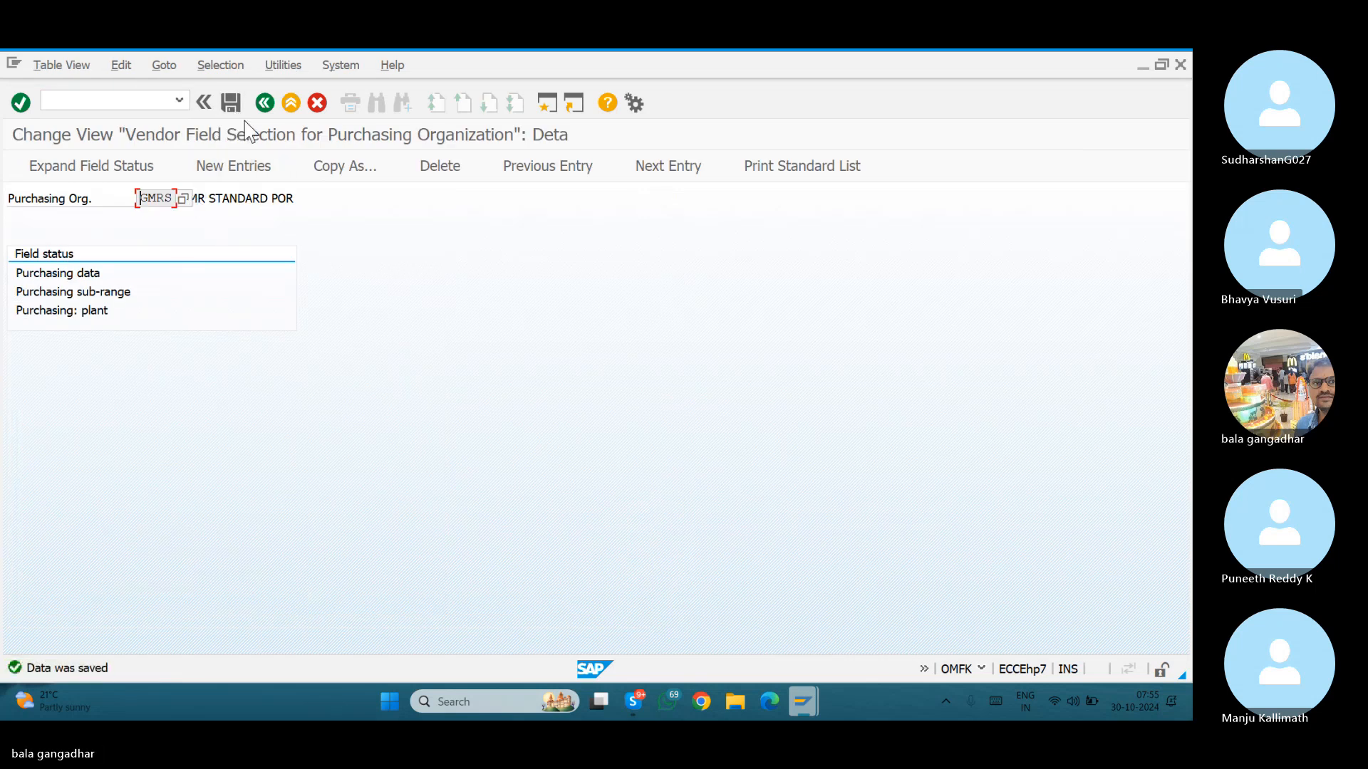
click(264, 104)
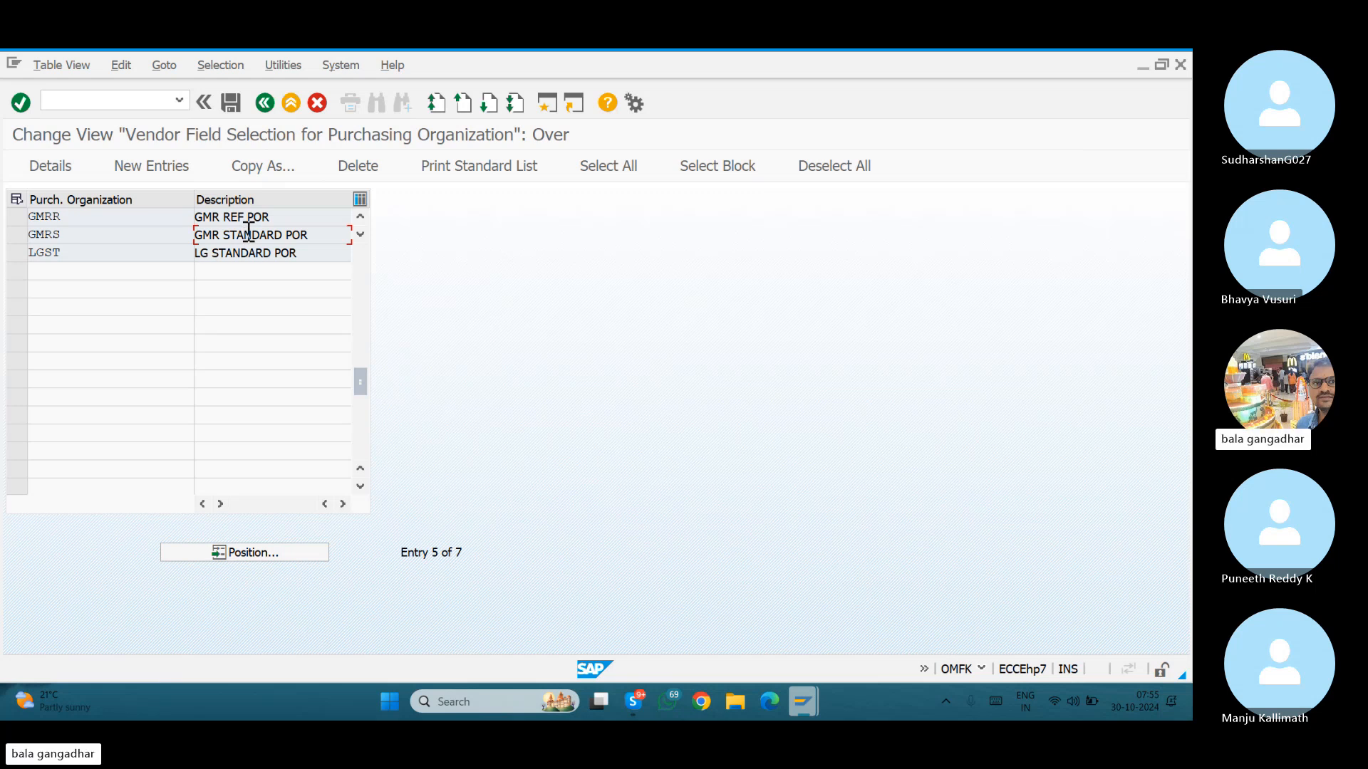
Switch to the SAP Easy Access session and start transaction XK01 to create a vendor.
key(alt+Tab)
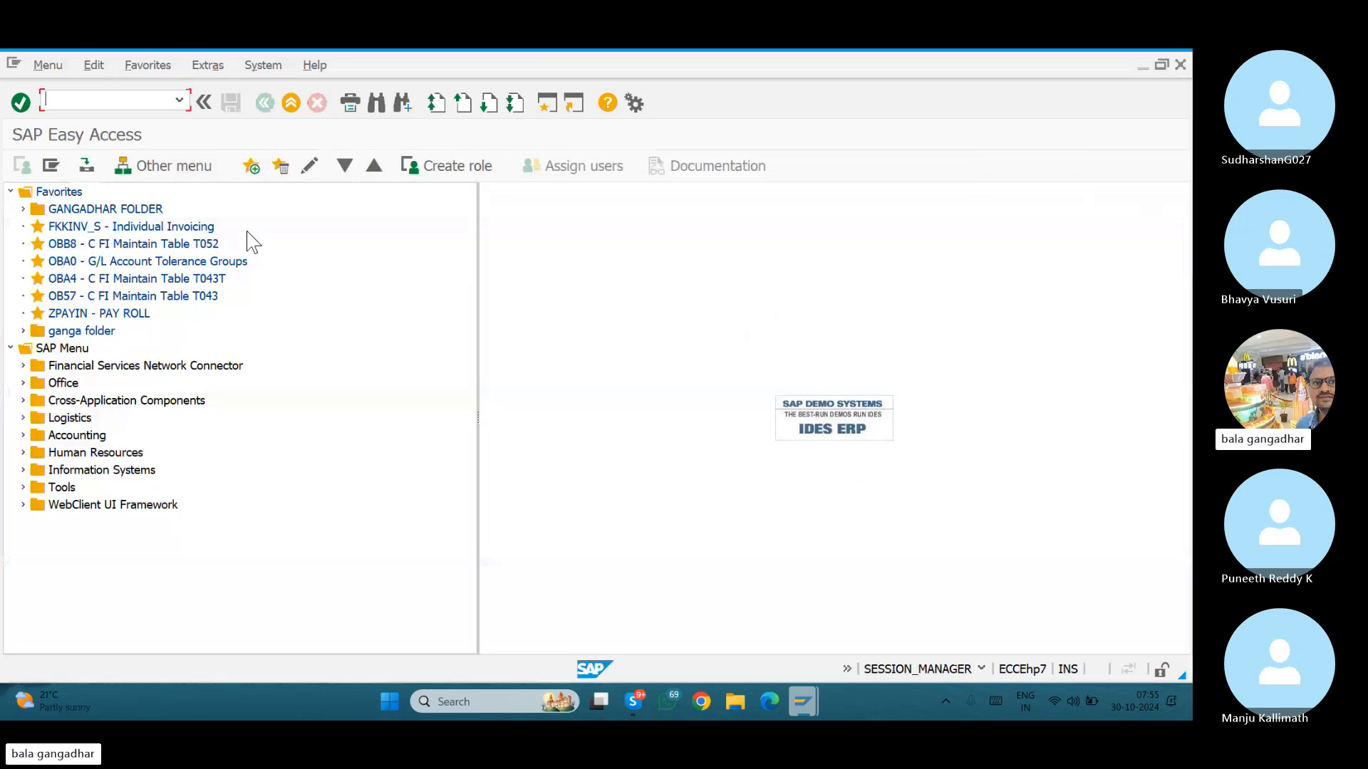
text(x)
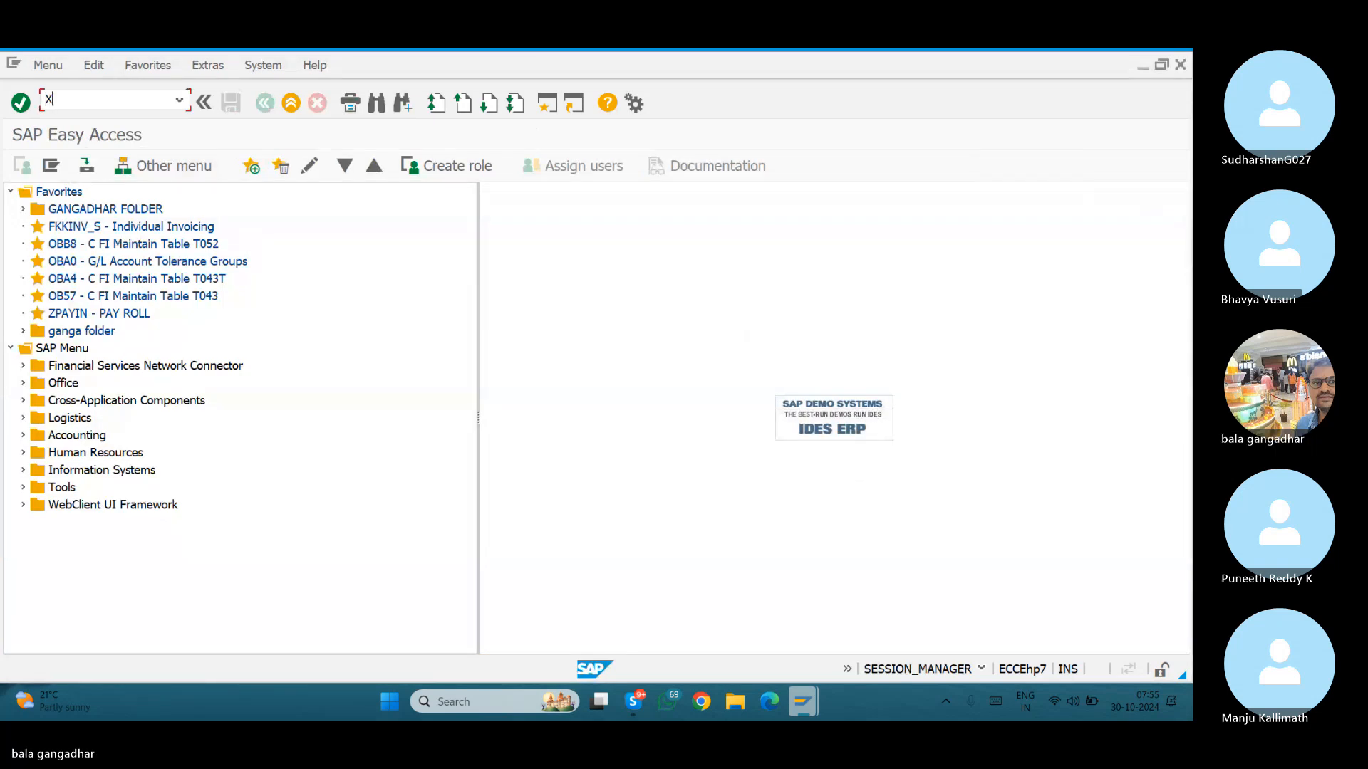
text(k0)
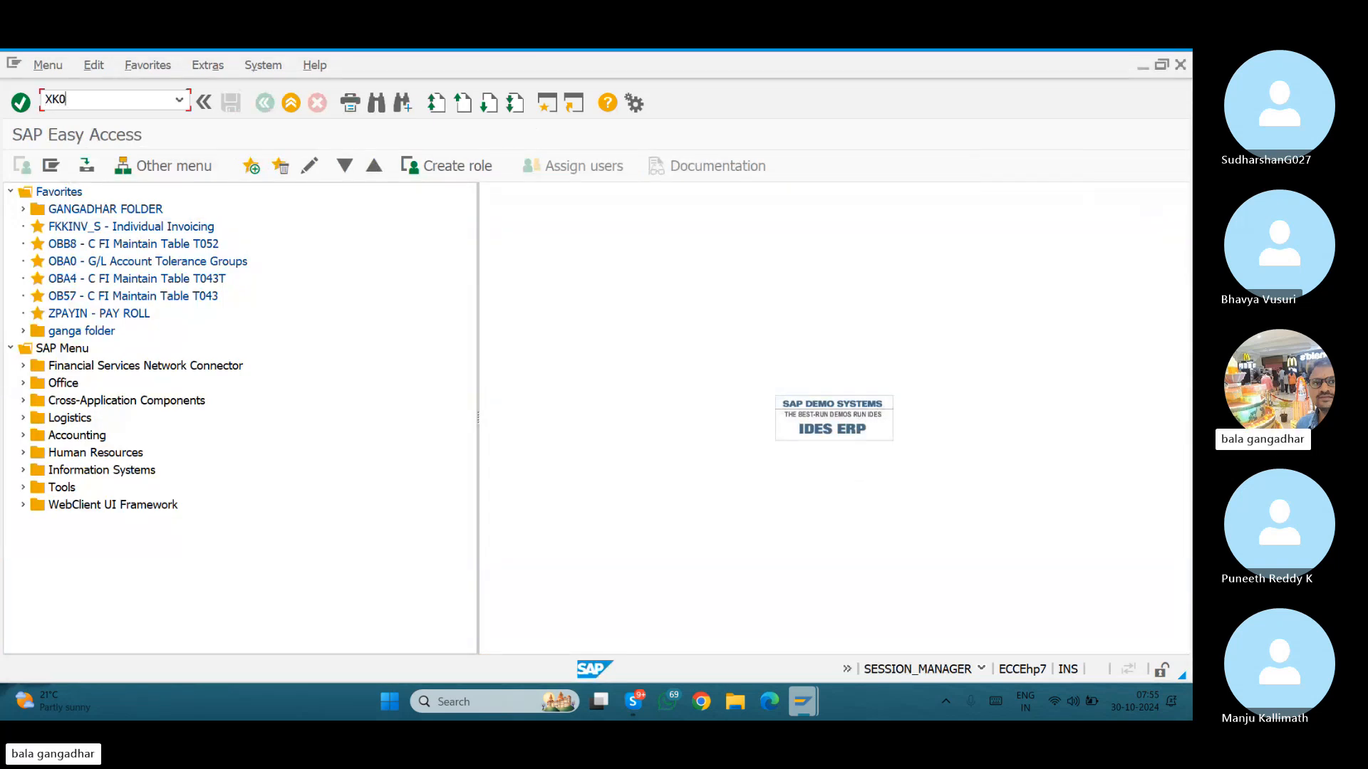
text(1)
key(Return)
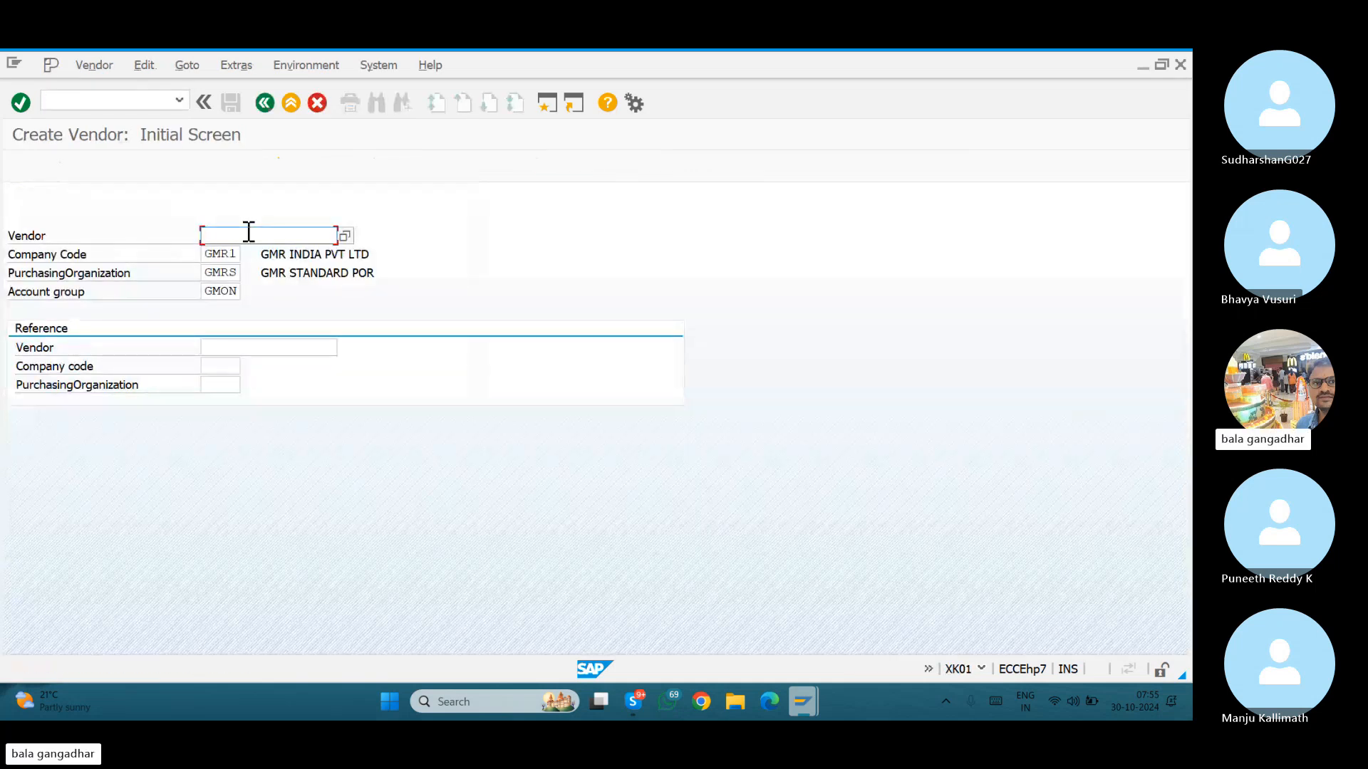
Set the account group to GMDO for the new vendor in purchasing organization GMRS and proceed to the address screen.
click(229, 299)
key(BackSpace)
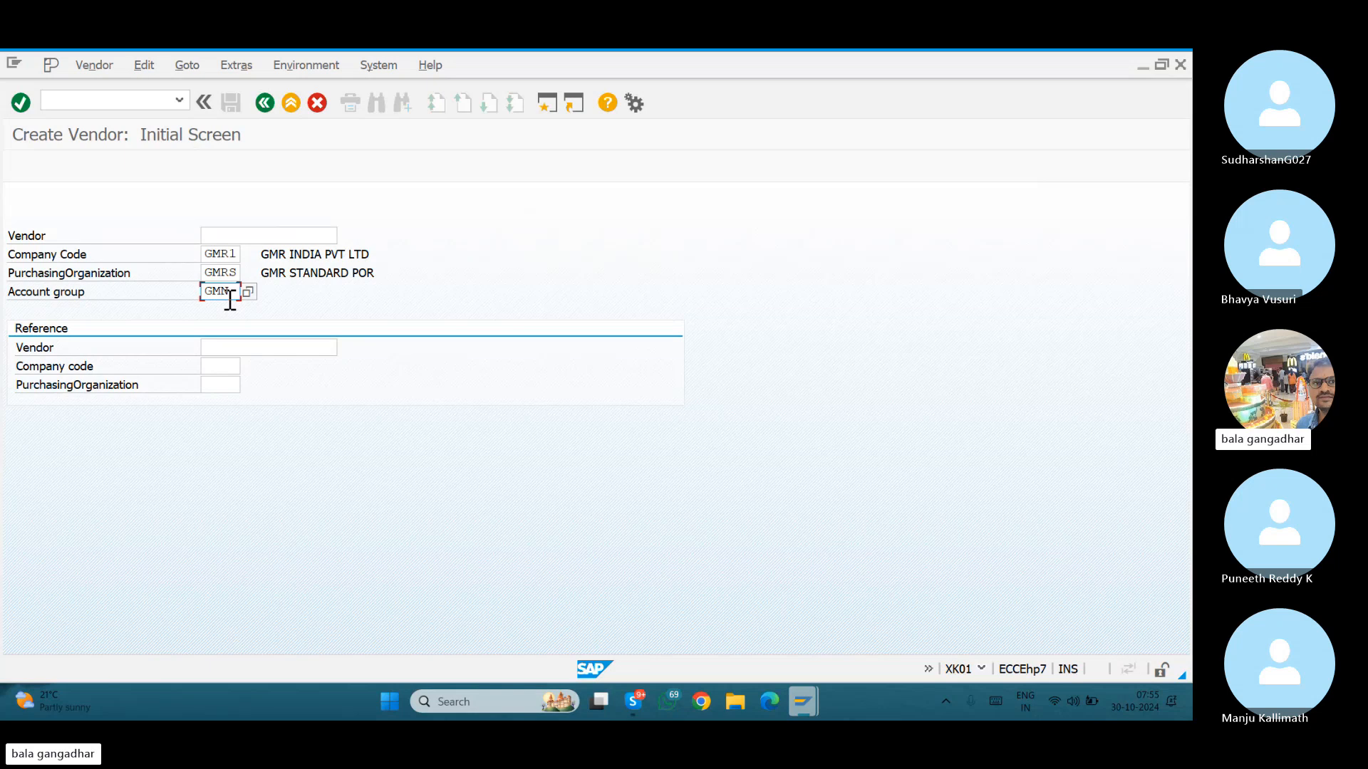
key(Delete)
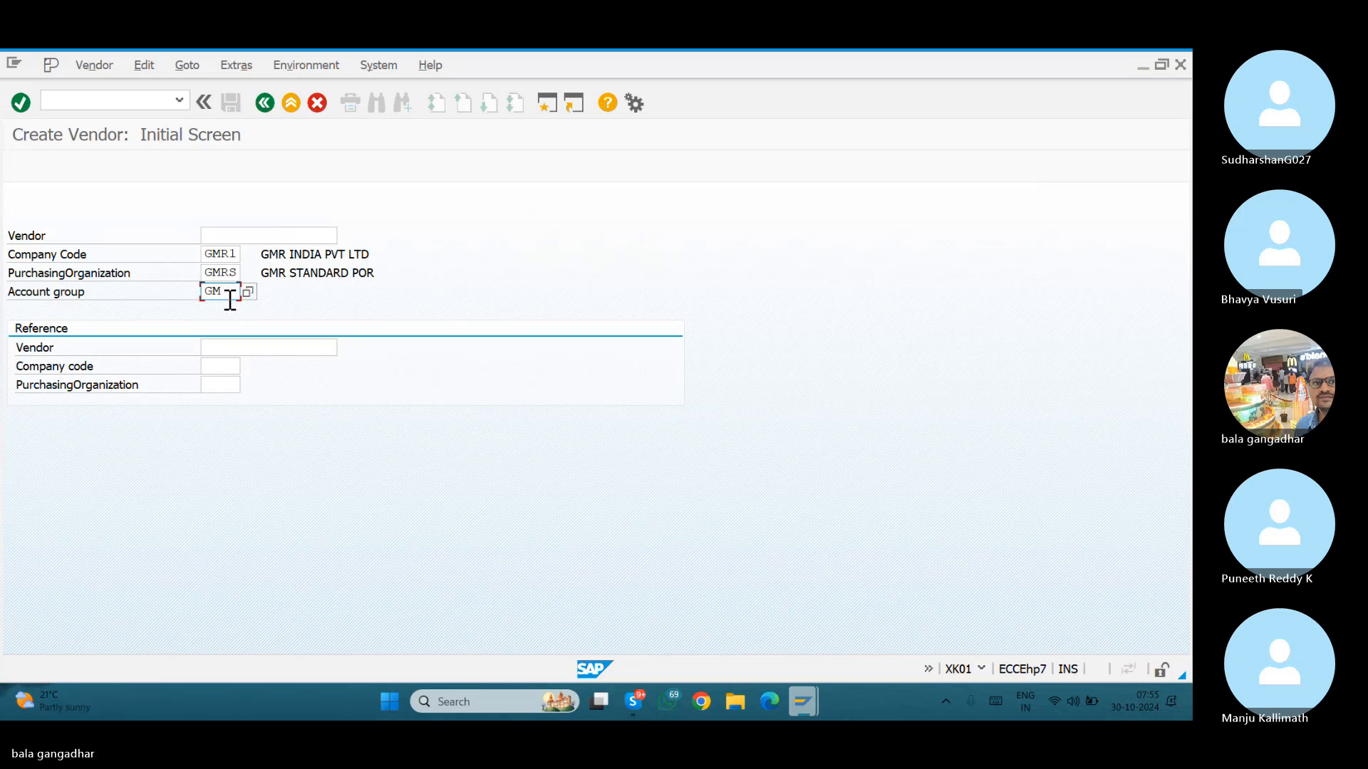
text(D)
click(229, 307)
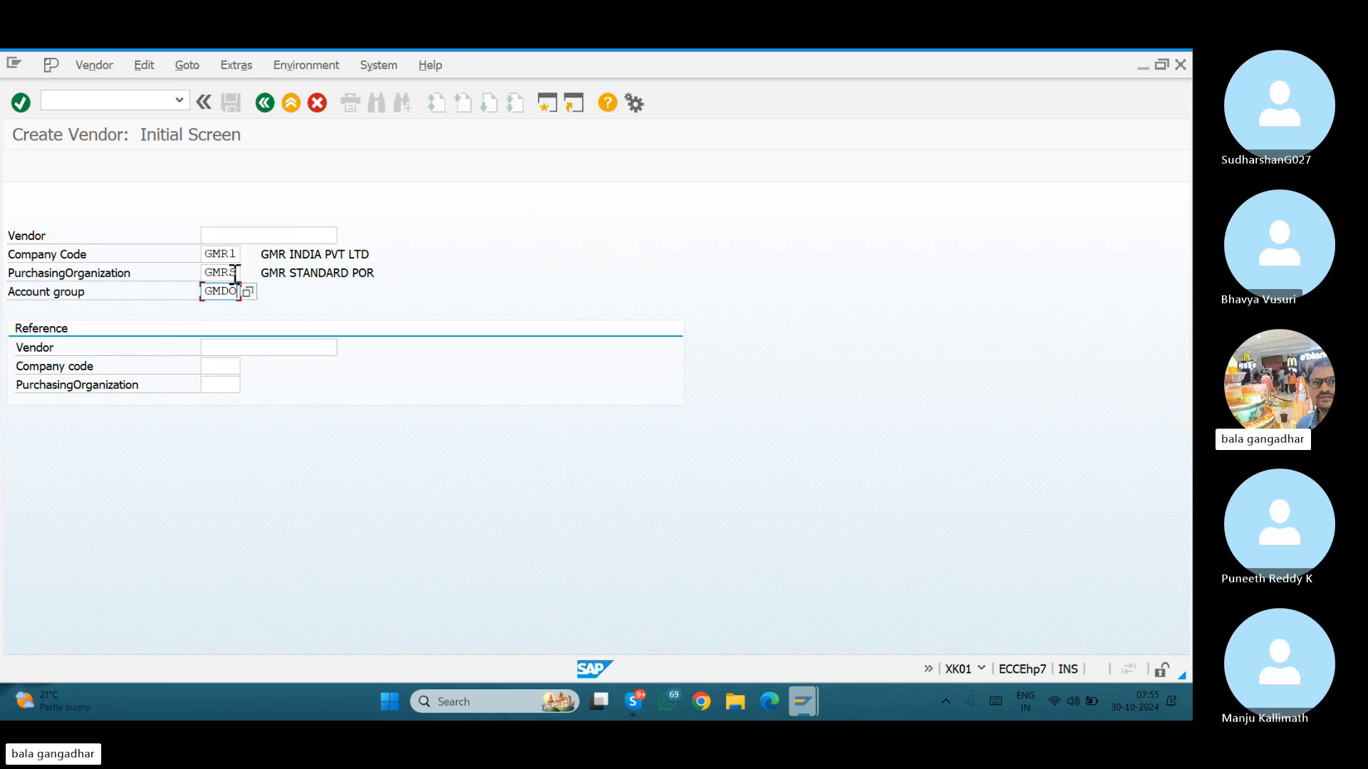
key(Return)
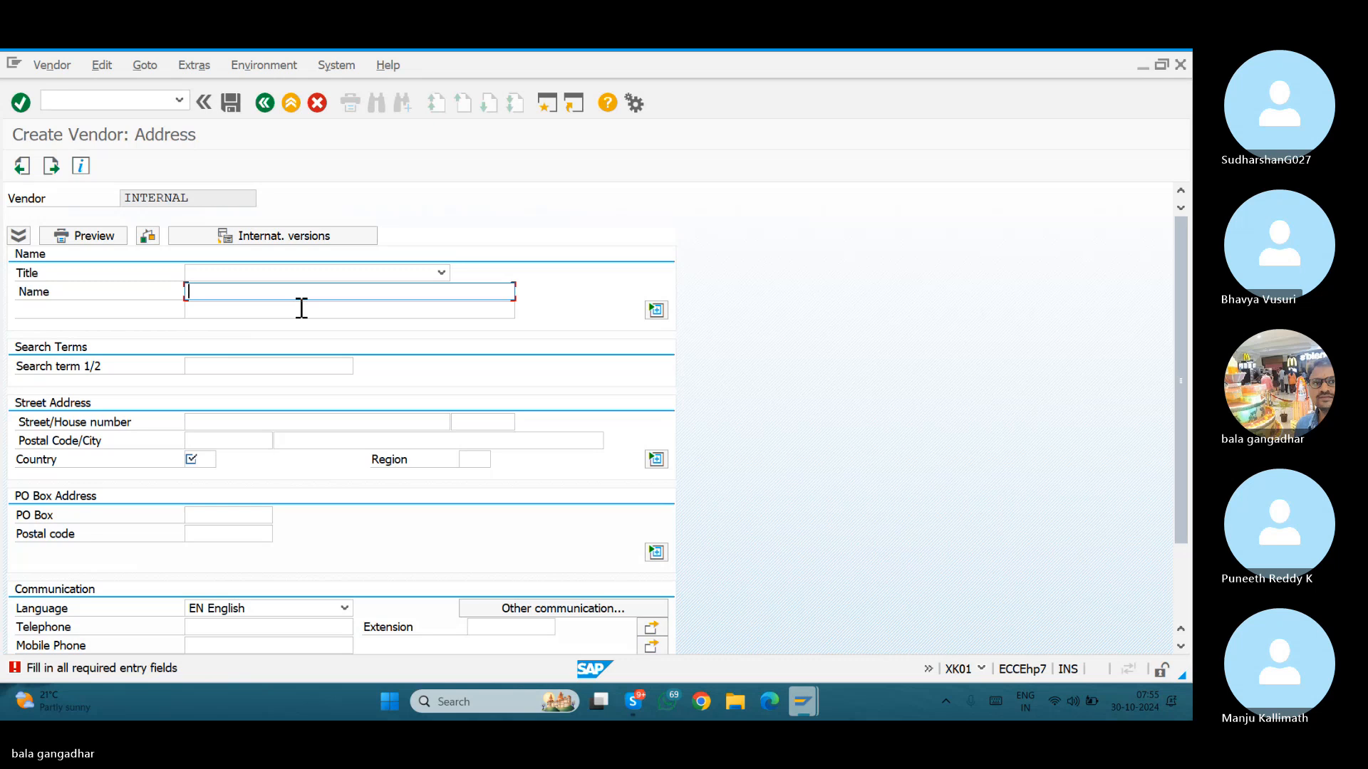
Enter the vendor name SGR and country IN, and proceed to the payment transactions screen.
text(SGR)
key(Return)
text(i)
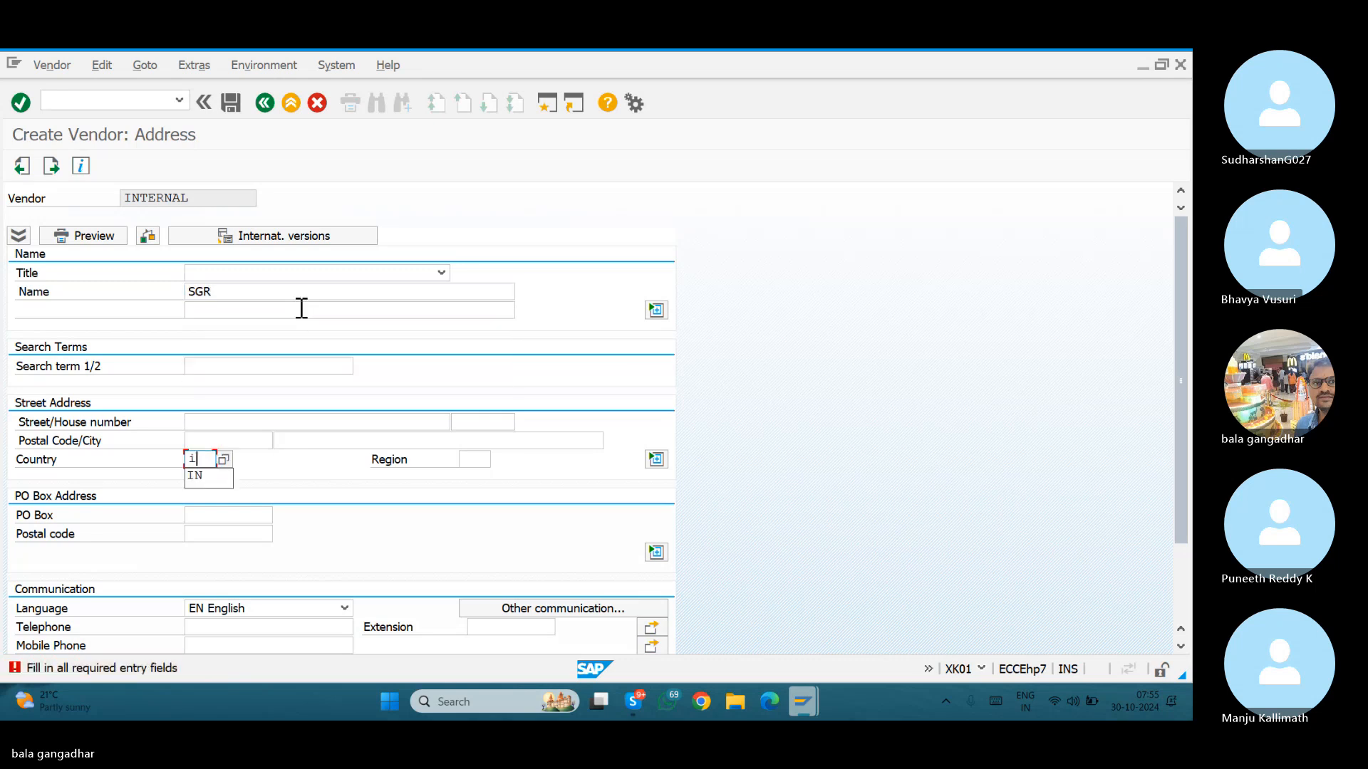
key(Return)
key(Return)
key(Return)
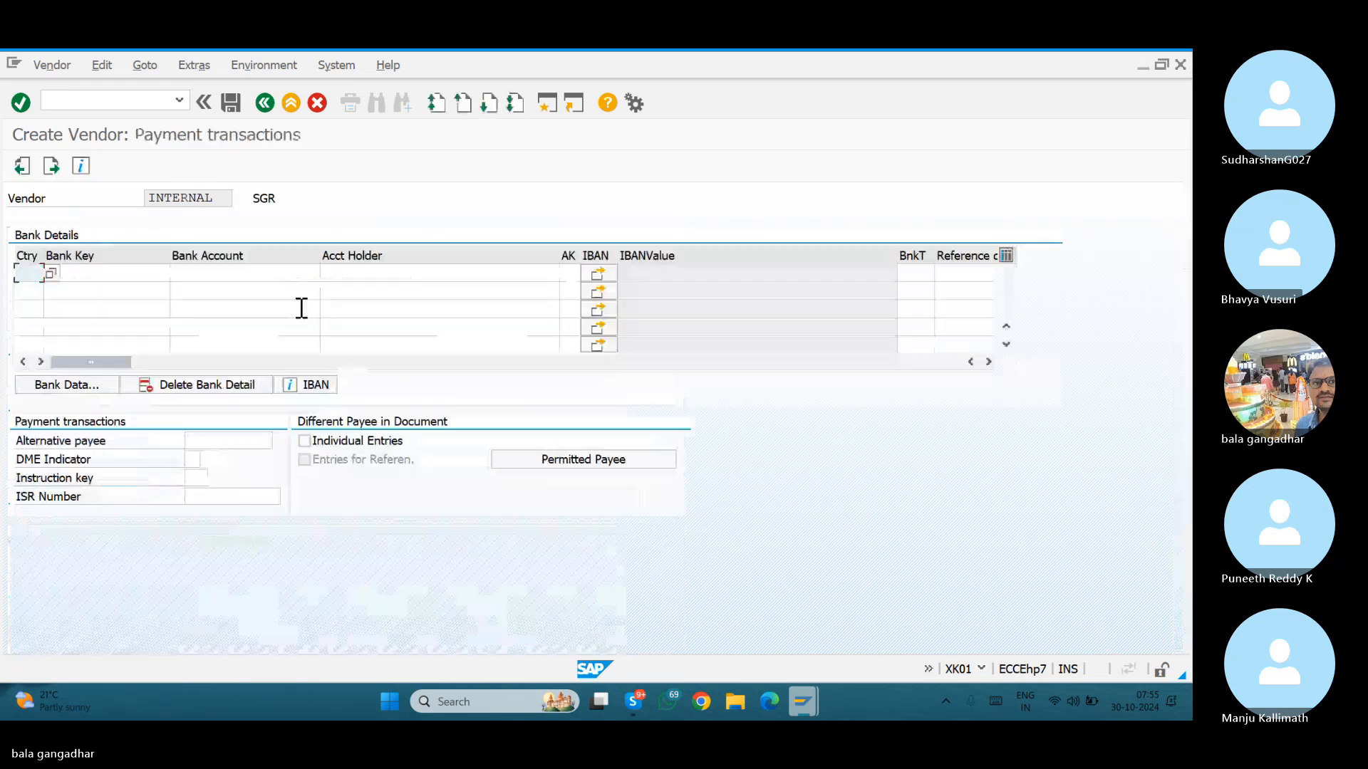
Set reconciliation account 31000 and cash management group A1 for vendor SGR, and proceed to the purchasing data screen.
key(Return)
key(Return)
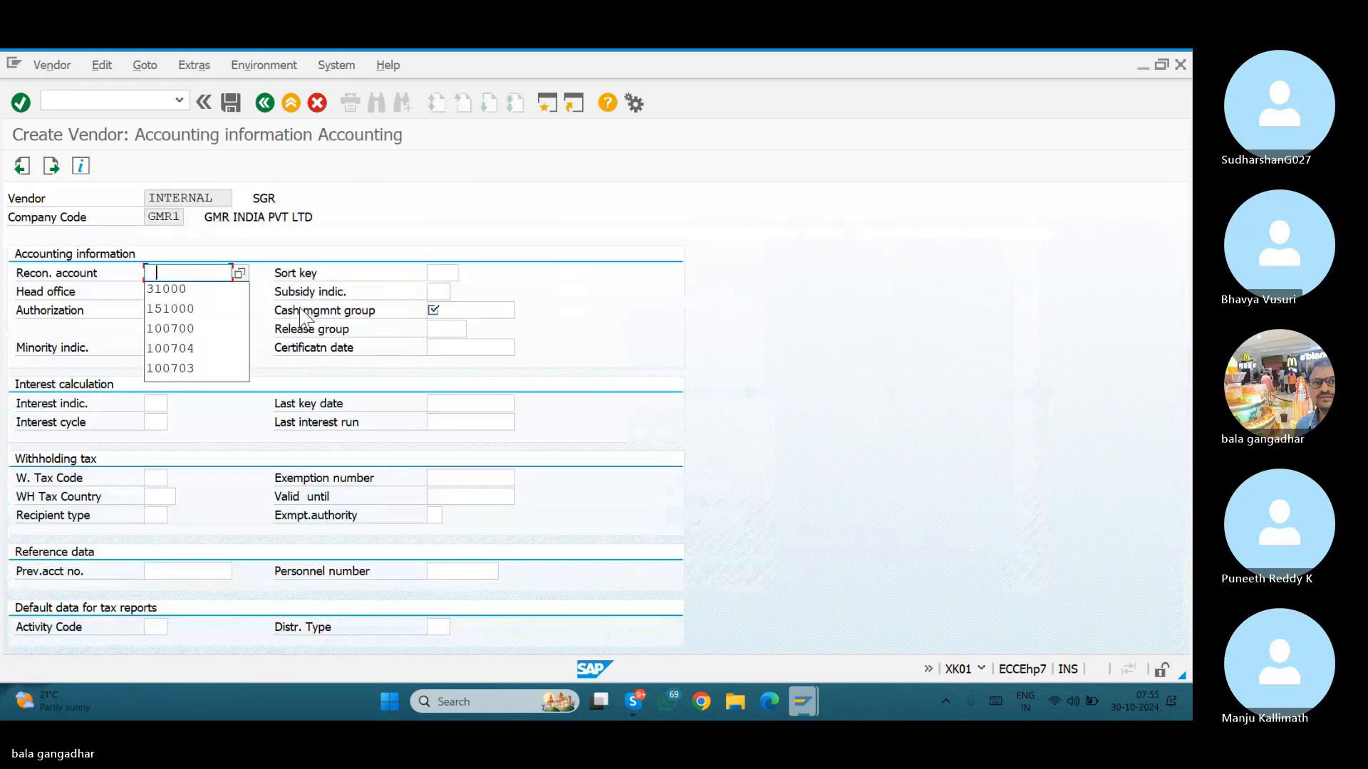
key(Down)
key(Return)
key(Return)
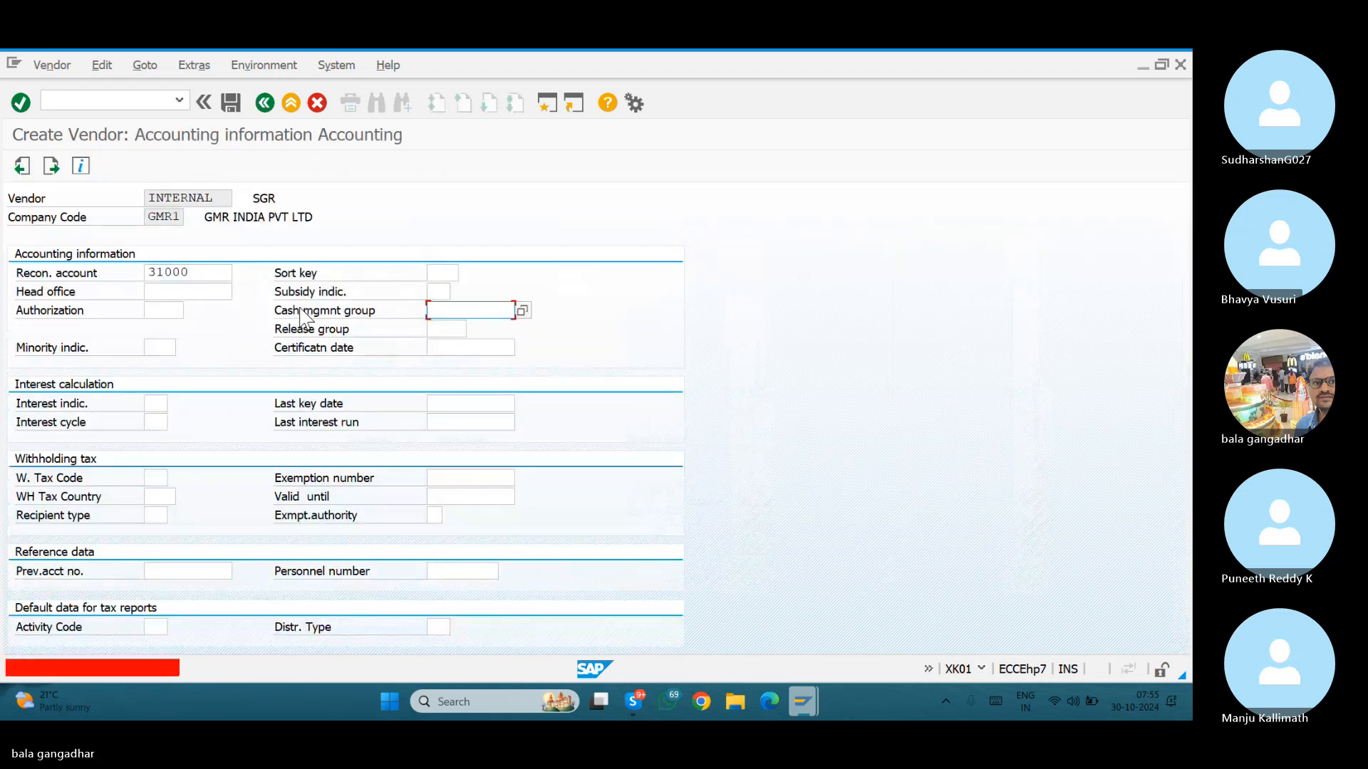
text(a1)
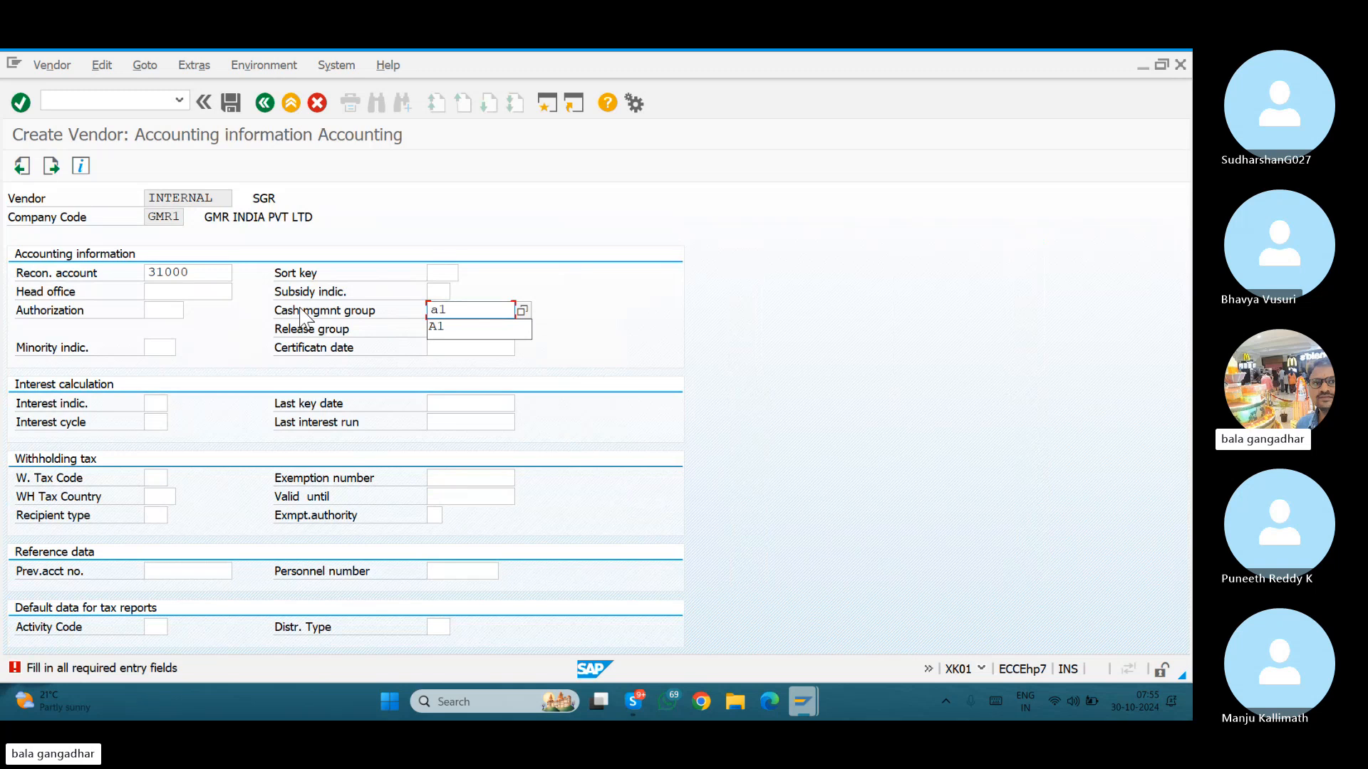
key(Return)
key(Return)
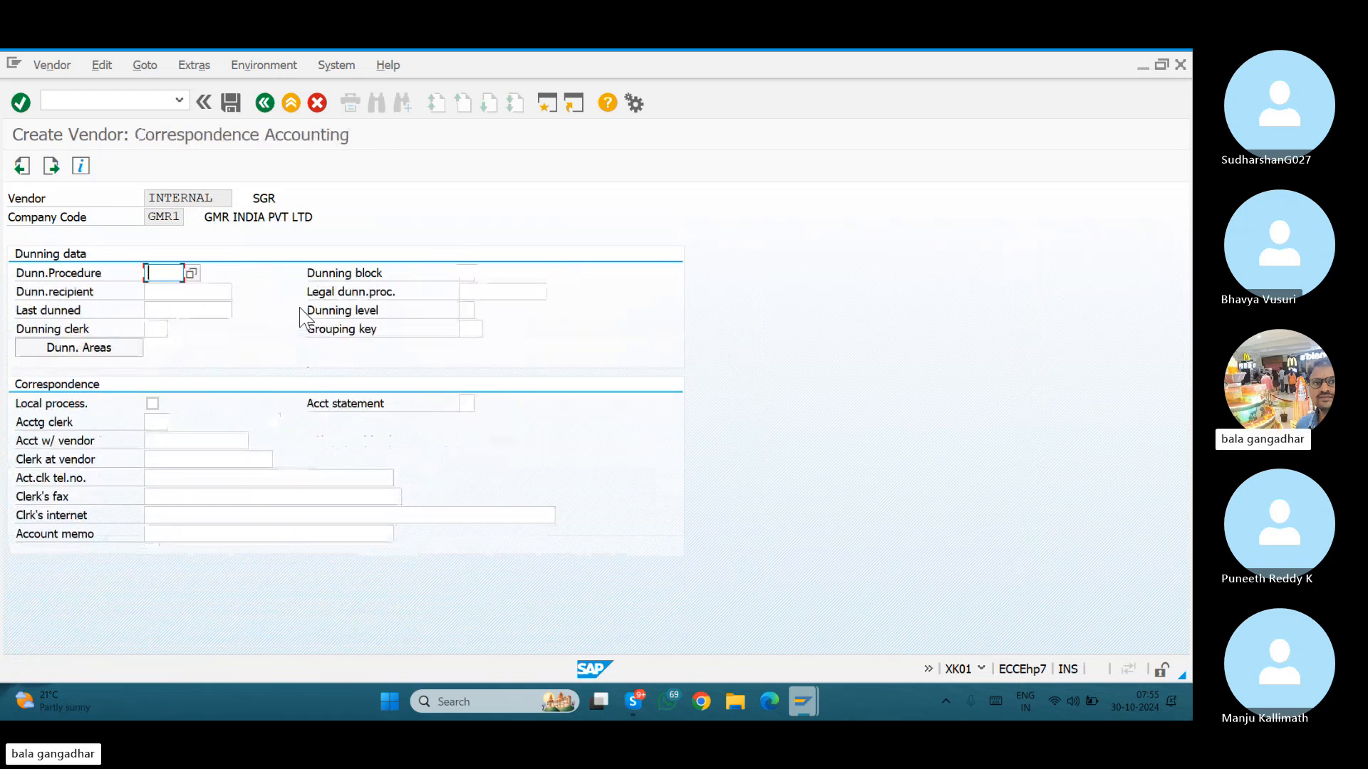
key(Return)
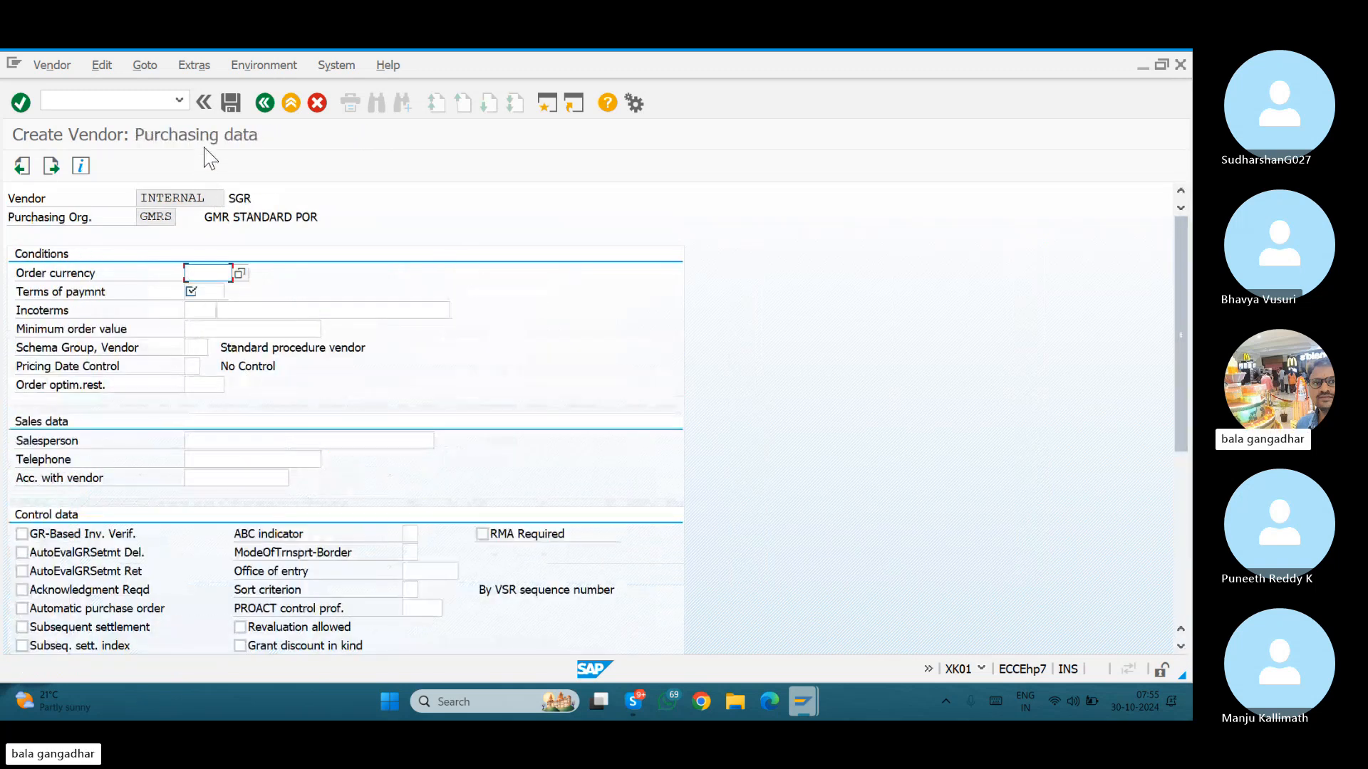
Place the vendor creation window and the purchasing organization field selection window side by side.
click(260, 307)
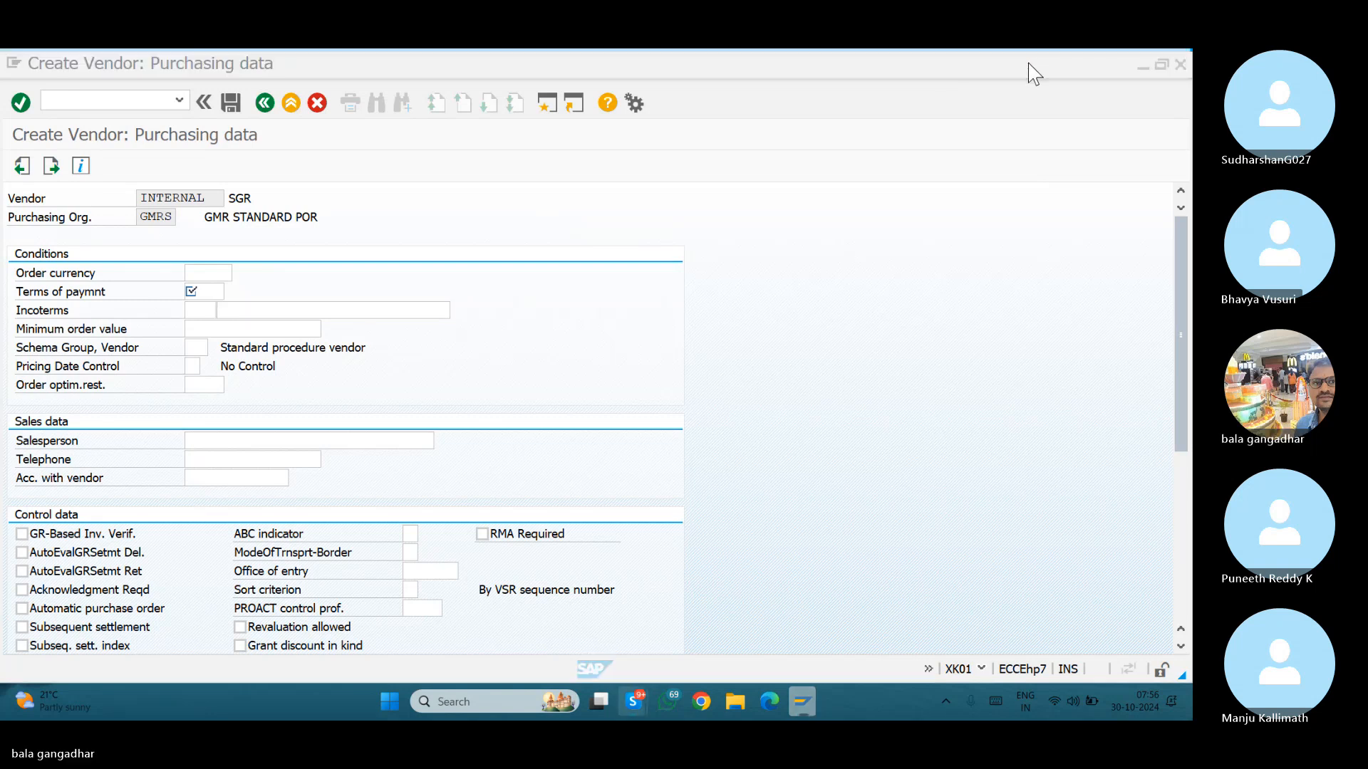
click(1145, 127)
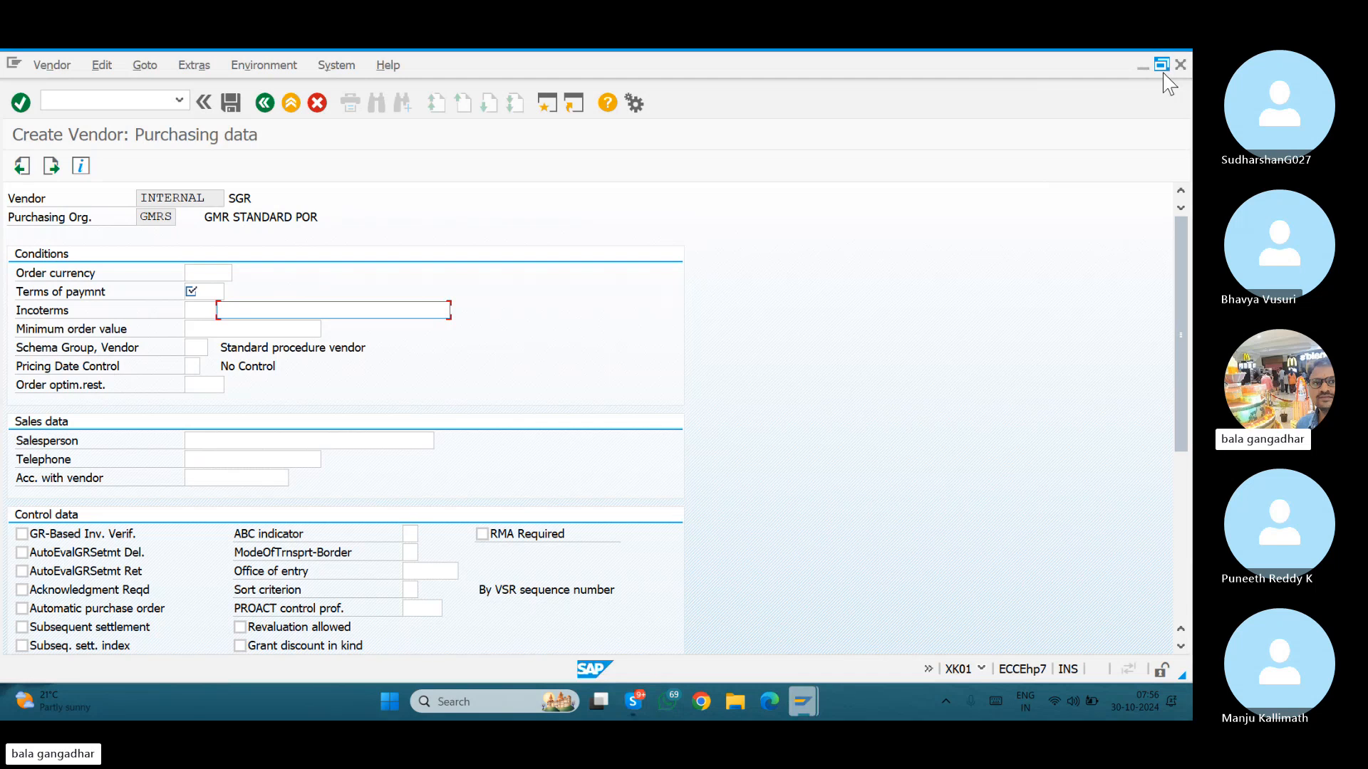
mouse_move(1164, 71)
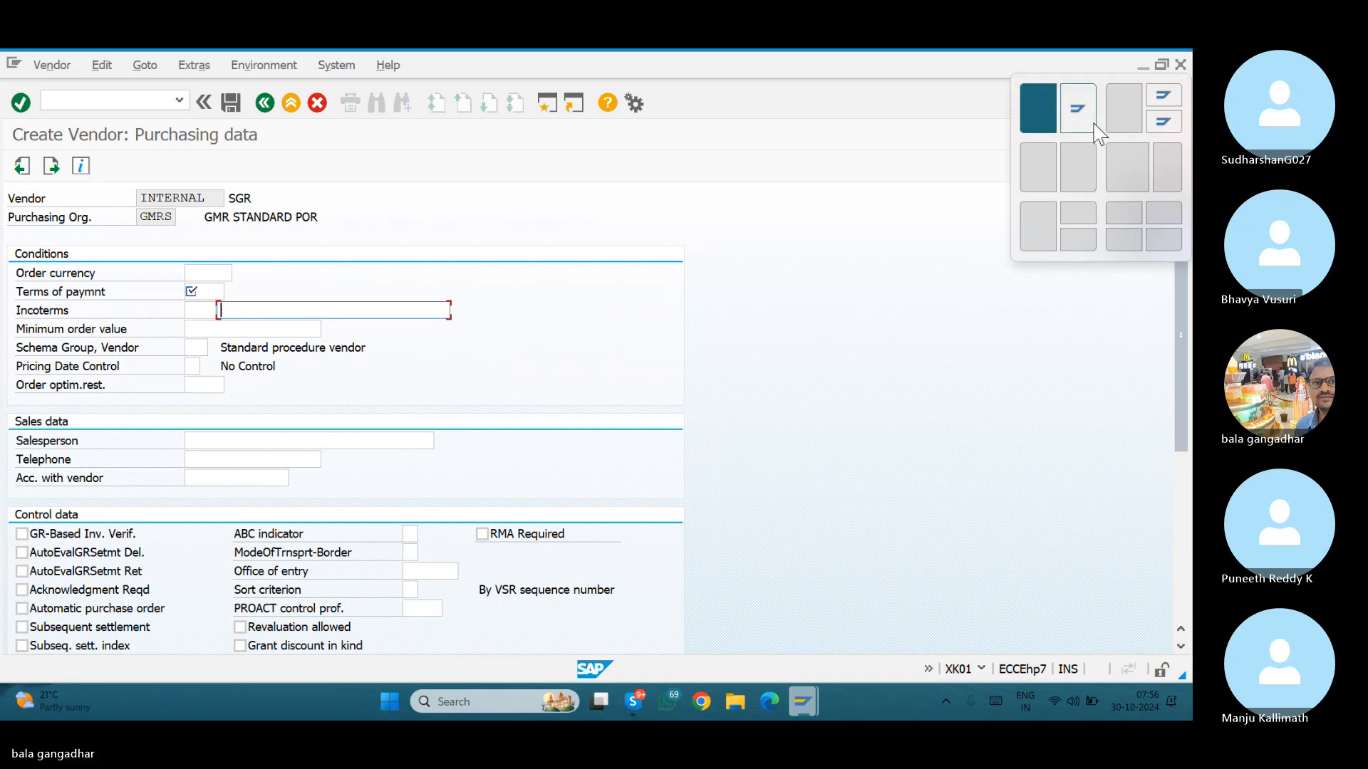
click(1038, 108)
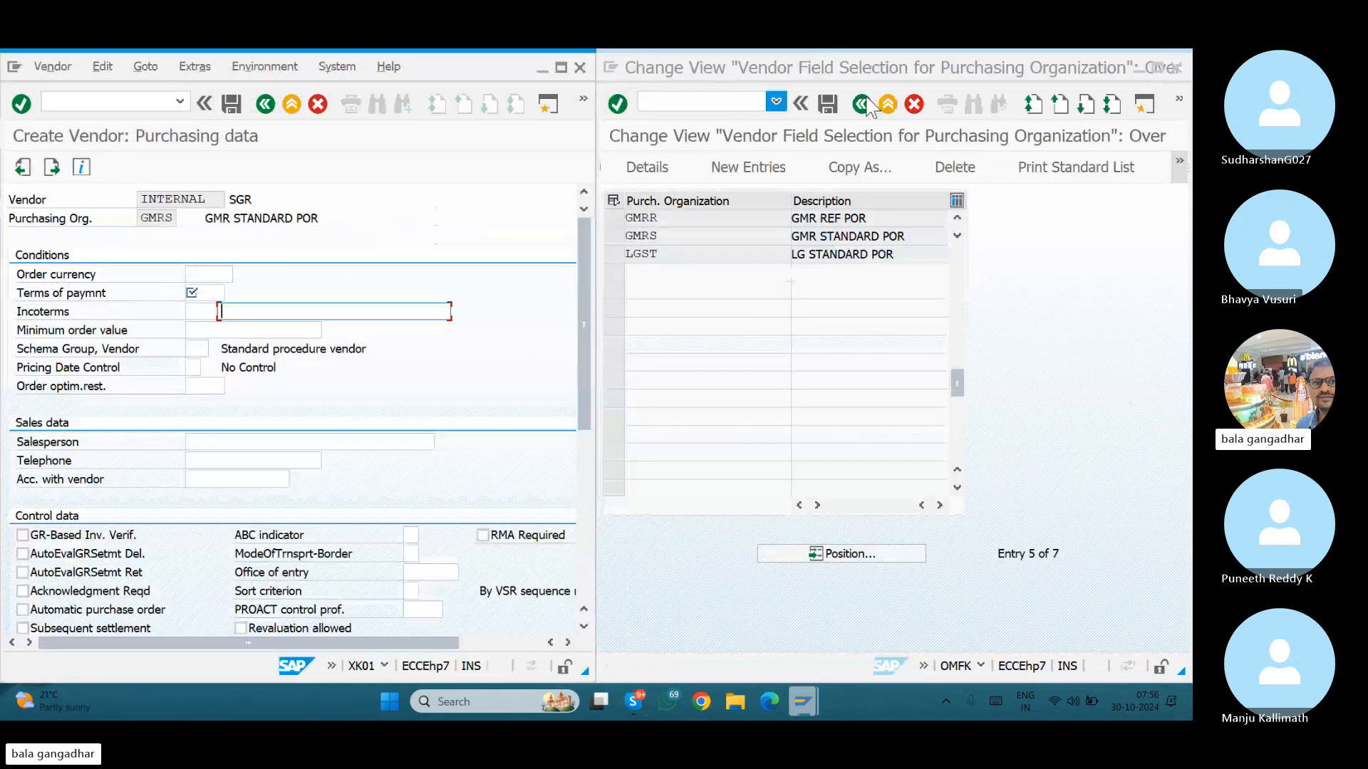
Leave the field selection overview in the second session and start transaction XK01 there.
click(1146, 106)
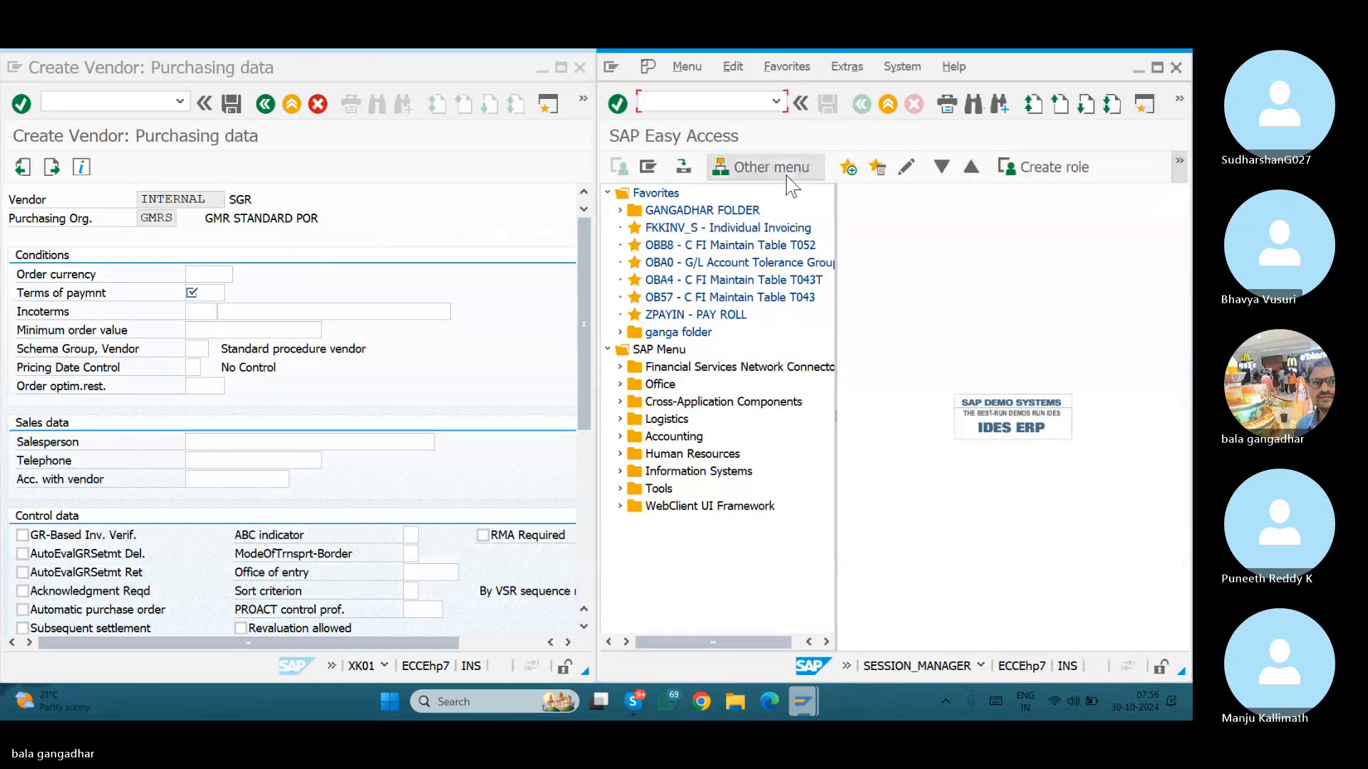
text(MKVZ)
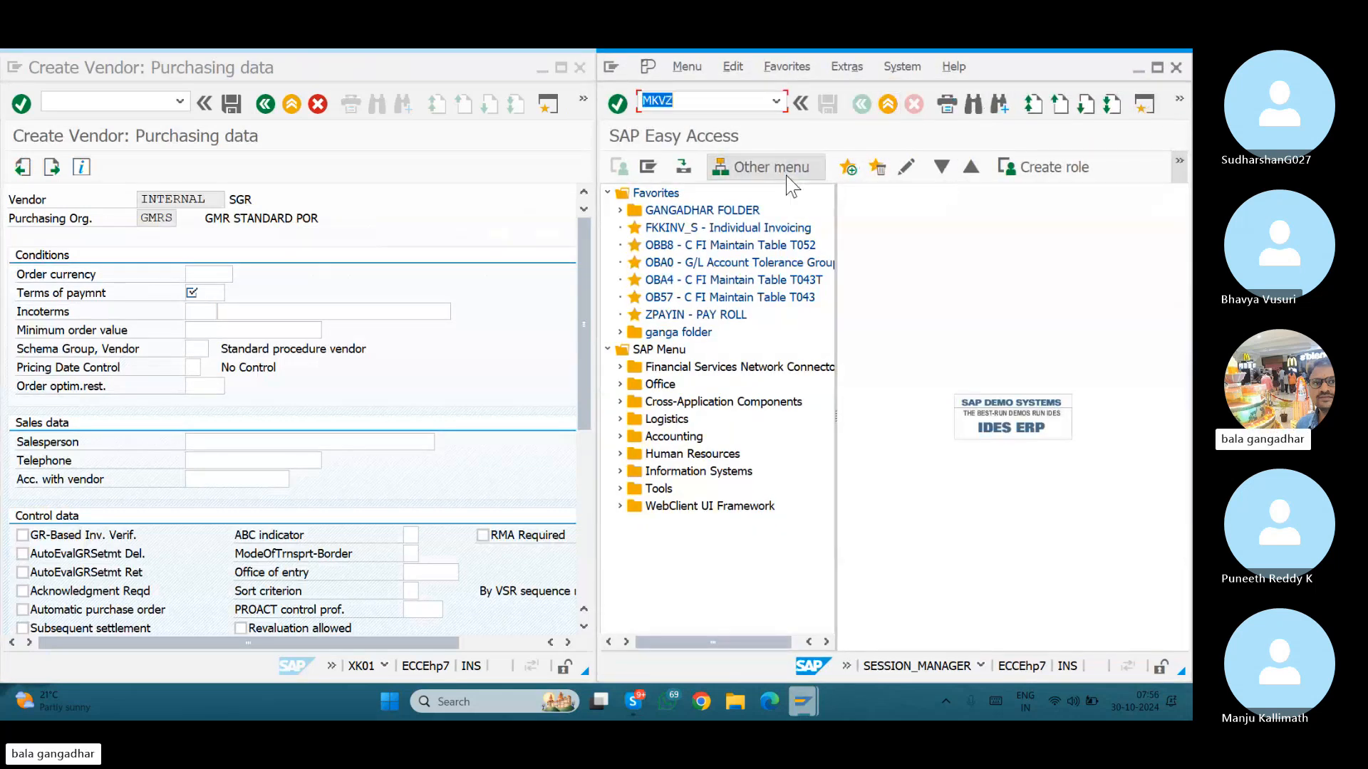
key(Down)
key(Return)
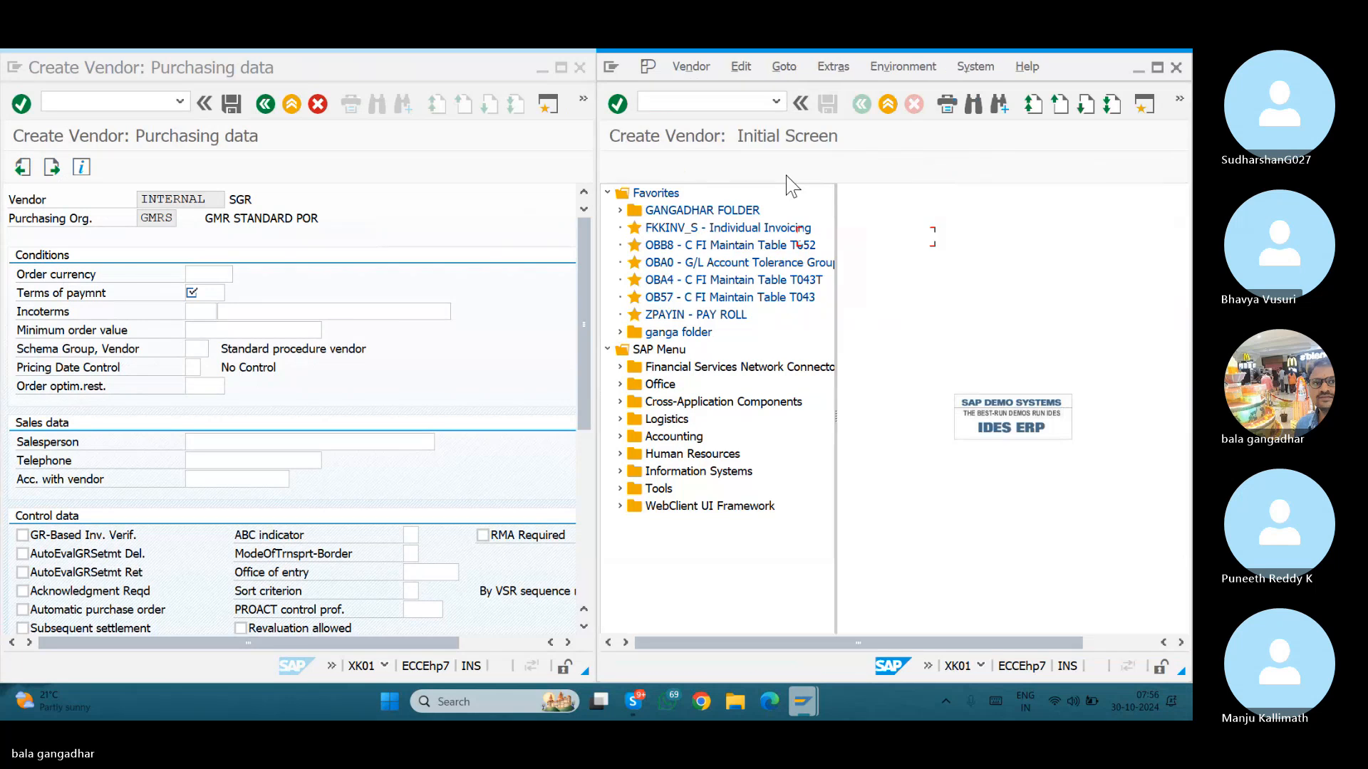
Set the purchasing organization to GMRR for a new GMDO vendor in the second session and proceed to the address screen.
click(835, 271)
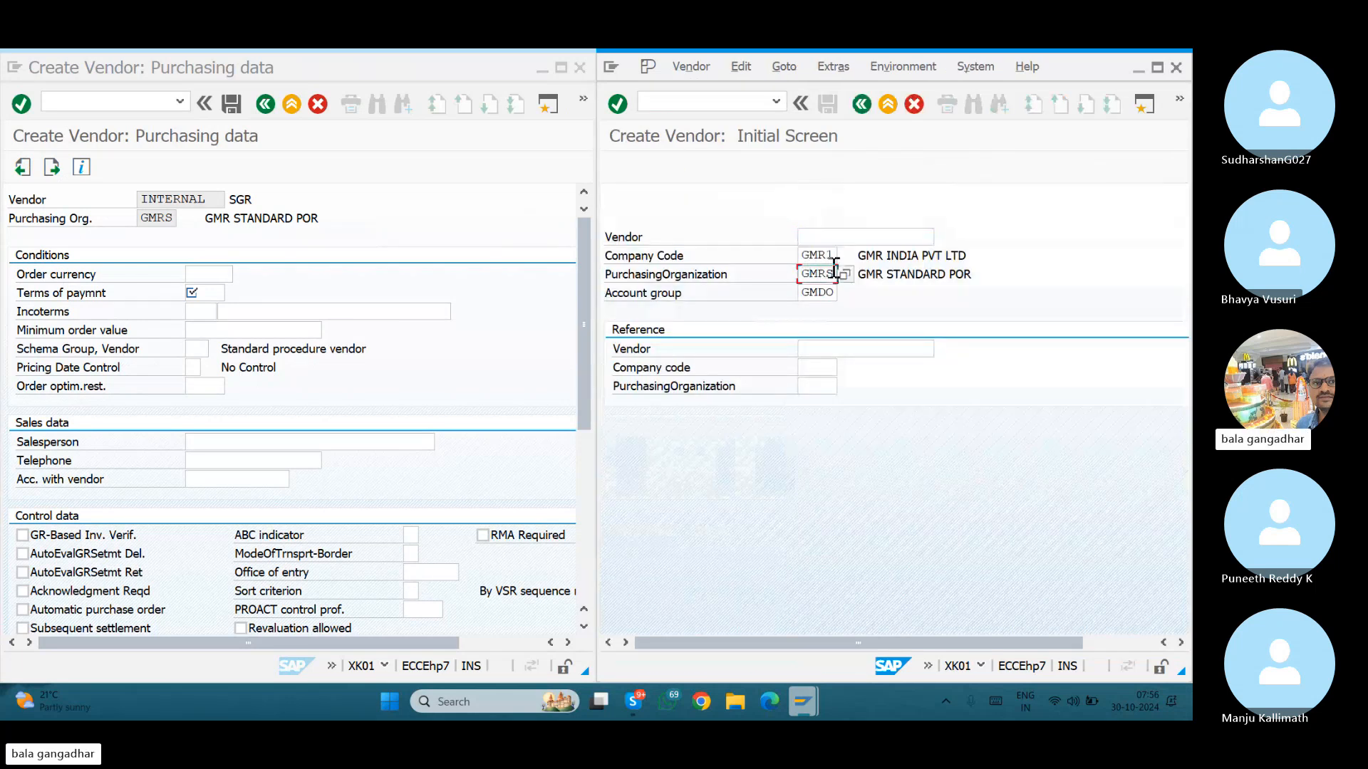
key(Left)
key(BackSpace)
text(r)
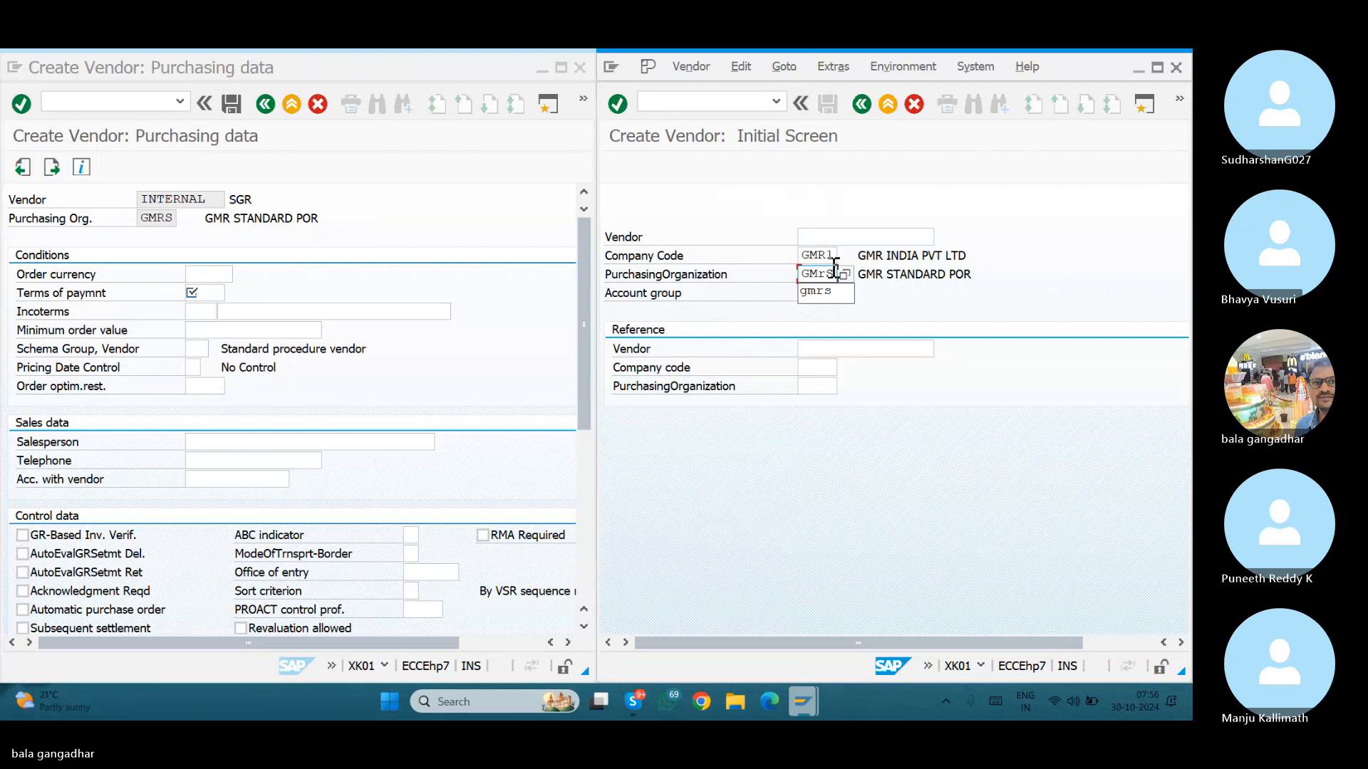
key(Delete)
text(r)
key(Return)
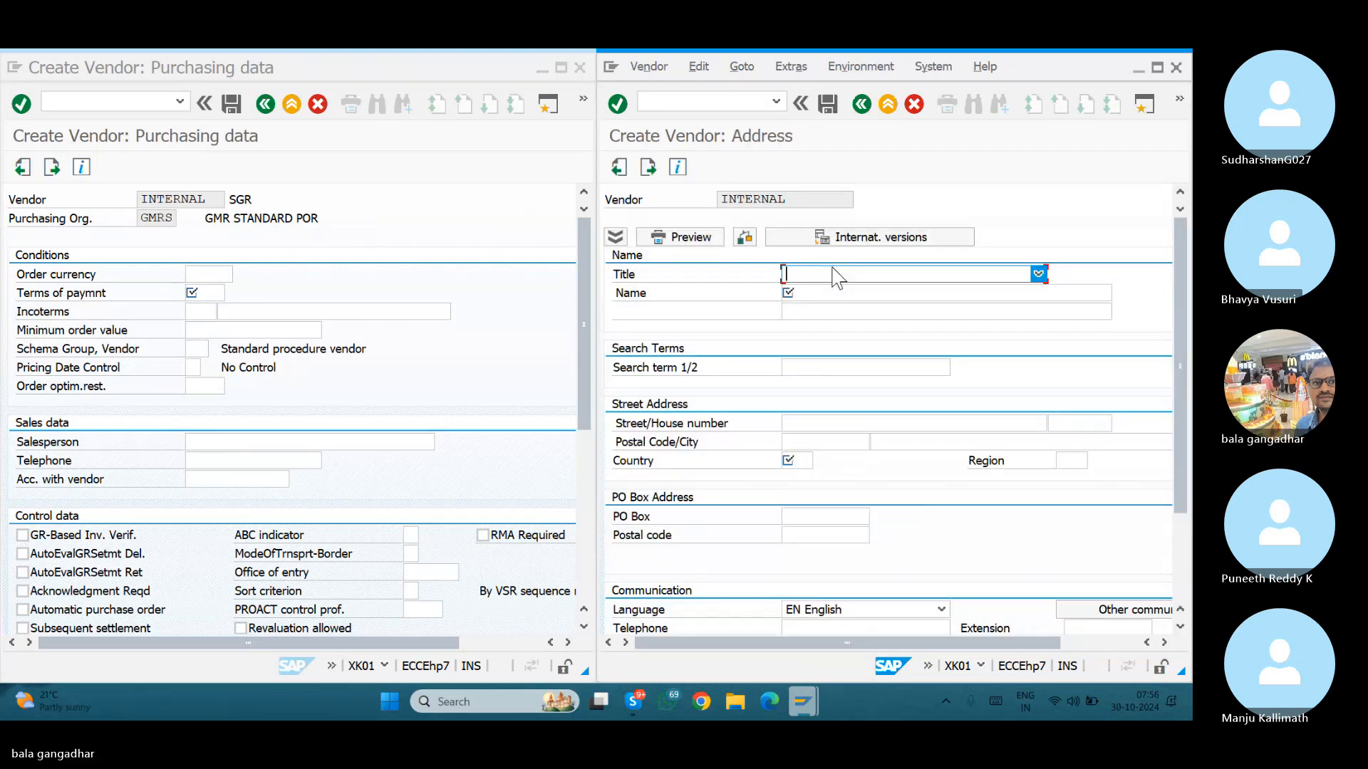
Enter title Company, the vendor's name and country IN for the GMRR vendor, and proceed past the address screen.
key(c)
key(Tab)
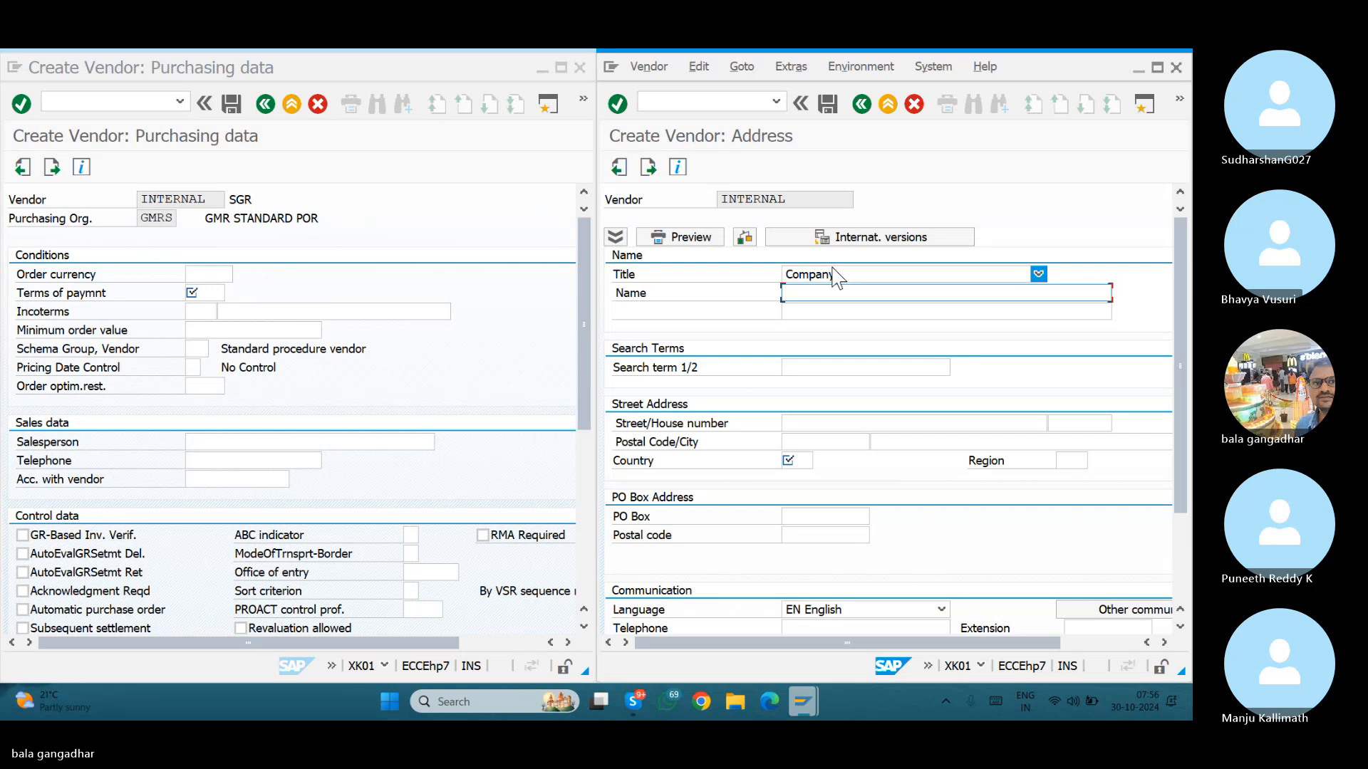
text(sam)
key(Return)
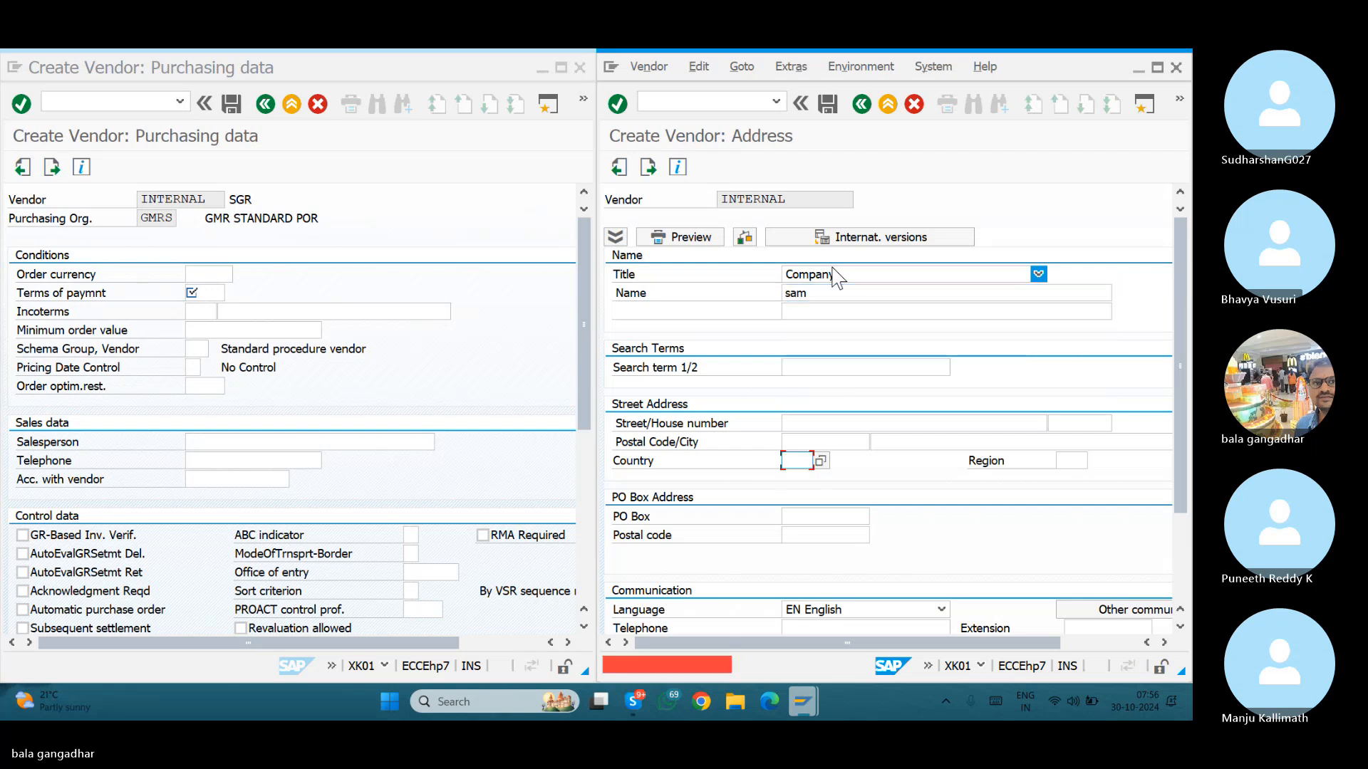
text(in)
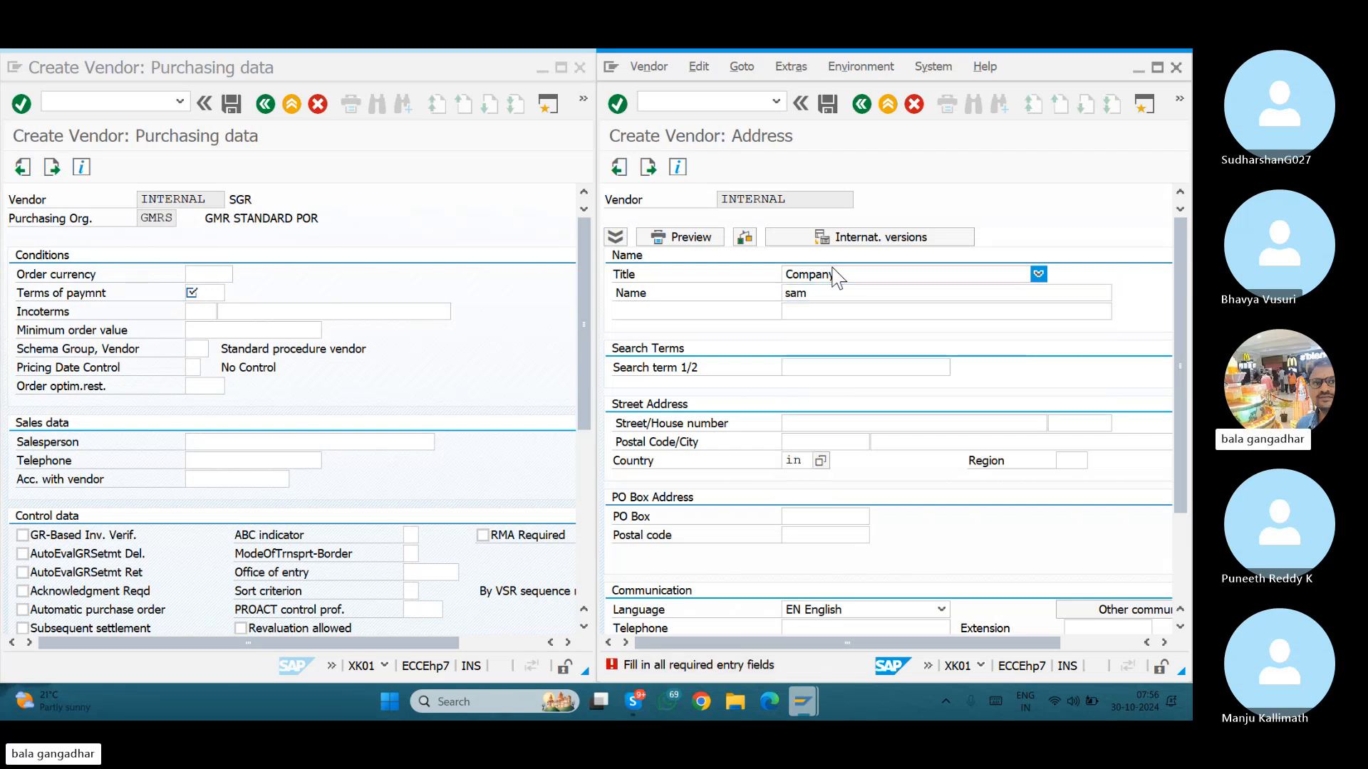
key(Return)
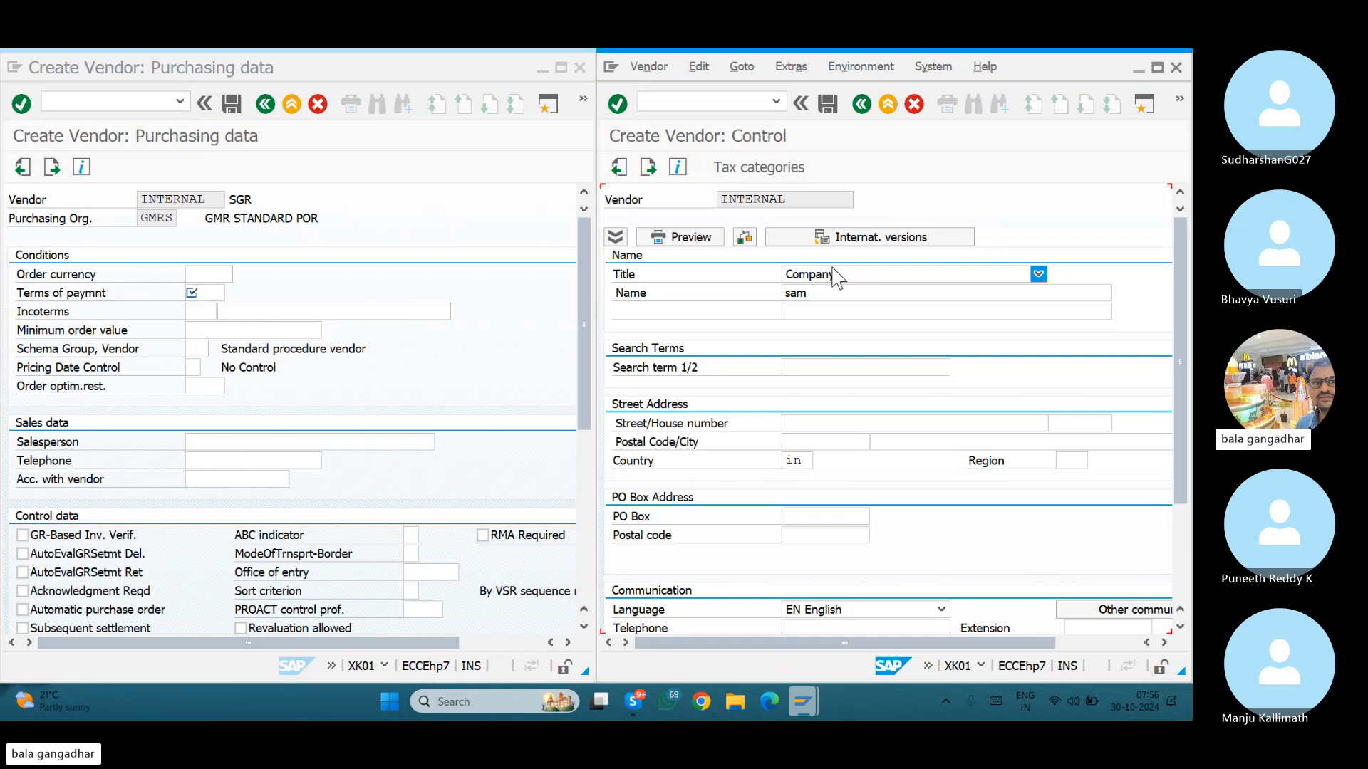
Set reconciliation account 31000 and cash management group A1 for the GMRR vendor, and proceed to its purchasing data screen.
key(Return)
key(Return)
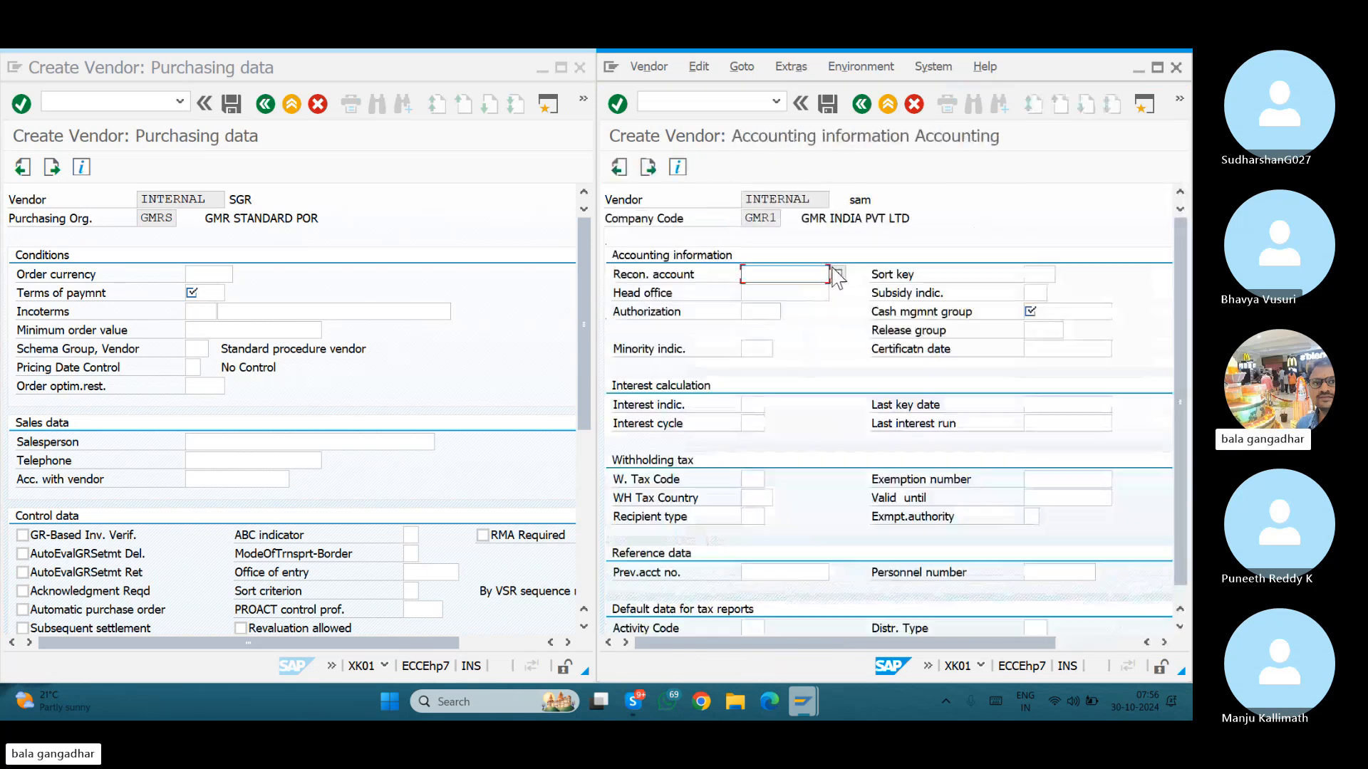
key(Down)
key(Return)
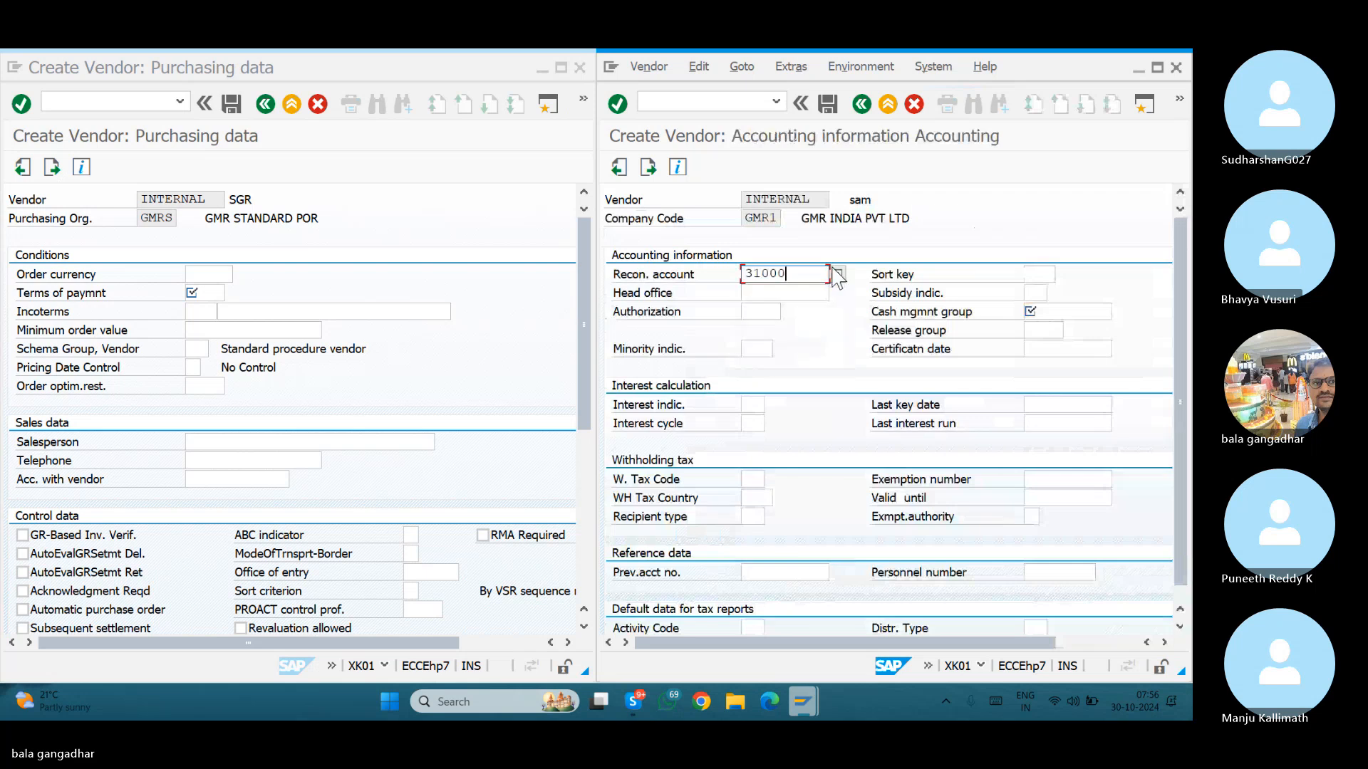
key(Return)
text(a1)
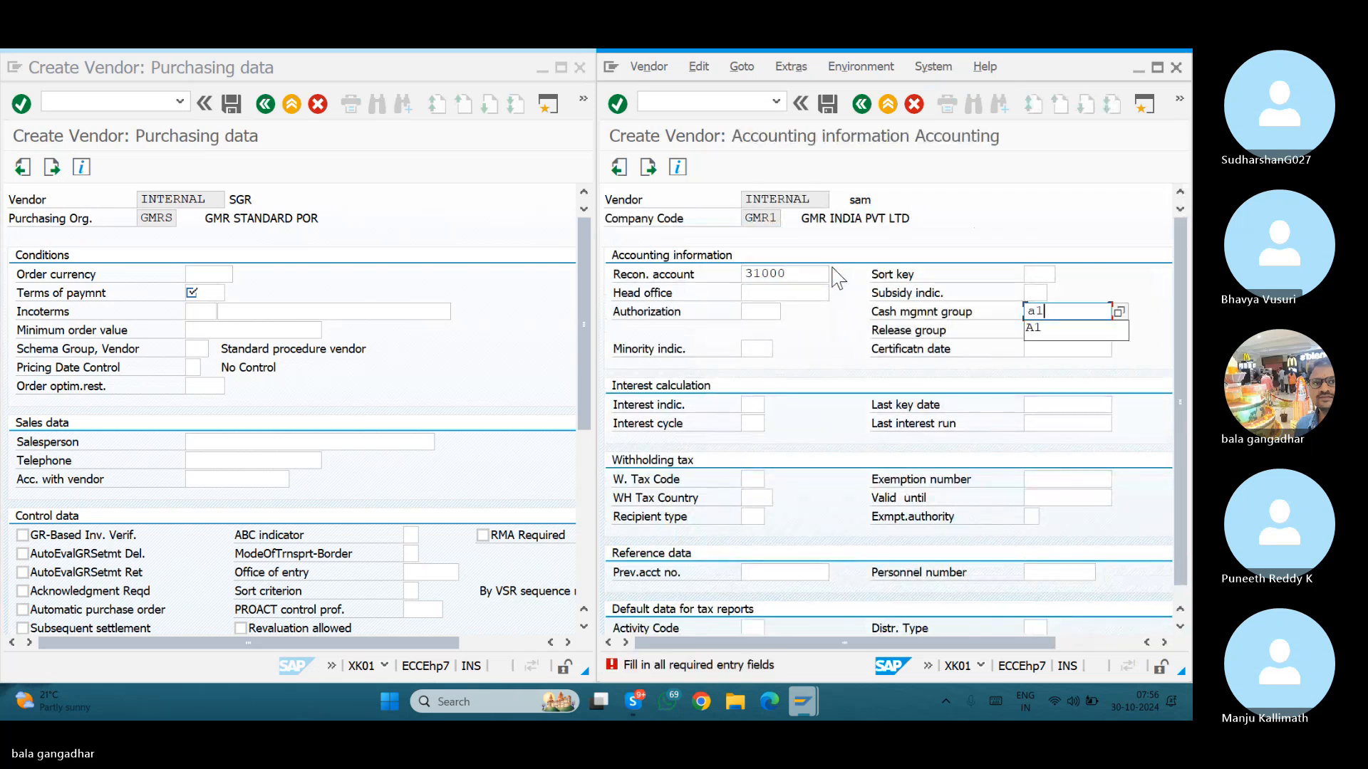
key(Return)
key(Return)
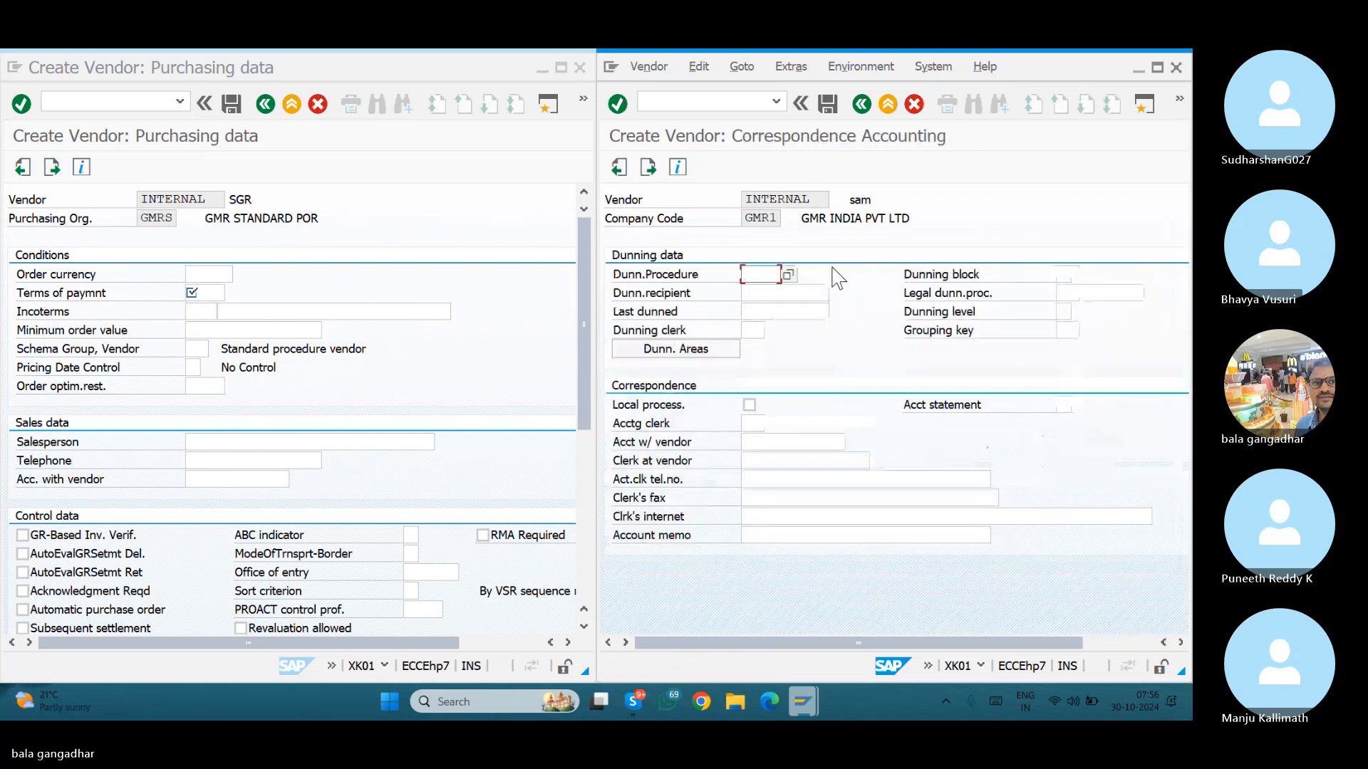
key(Return)
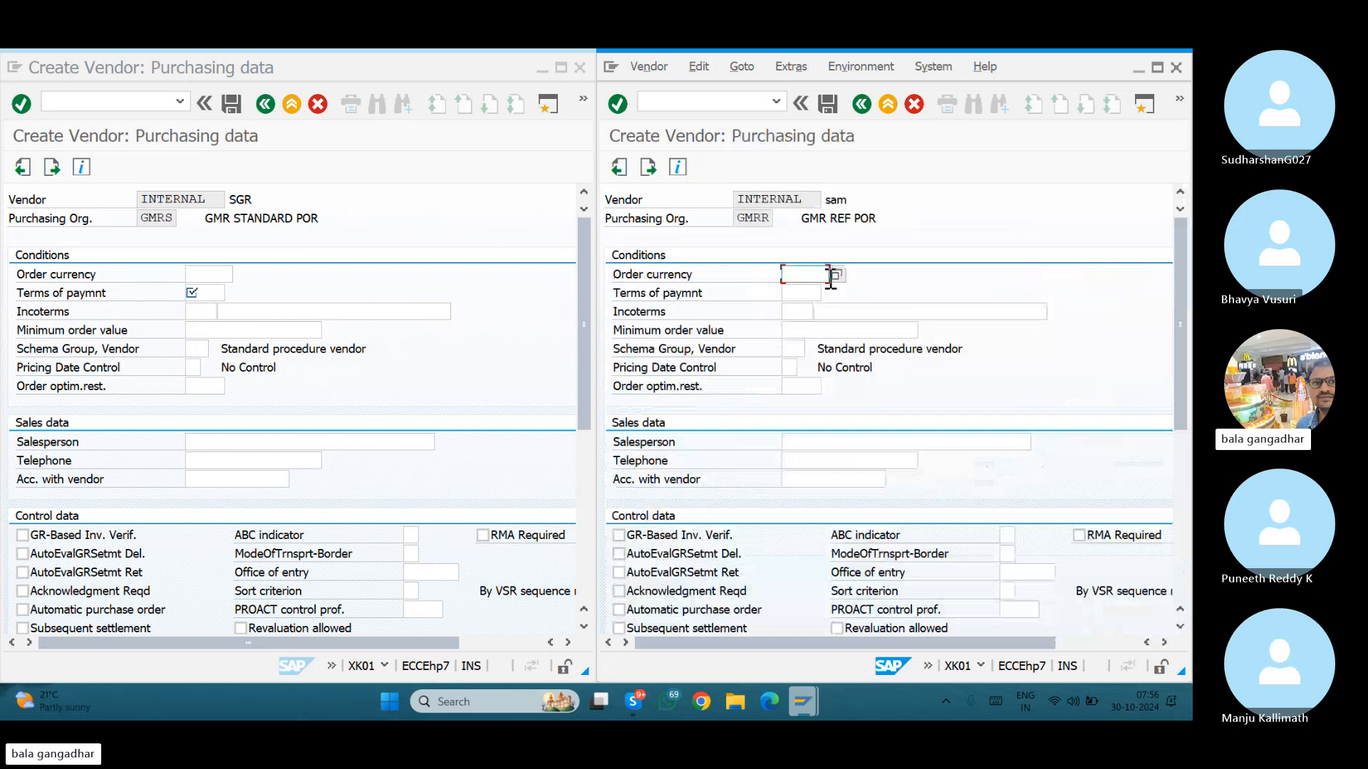
click(817, 311)
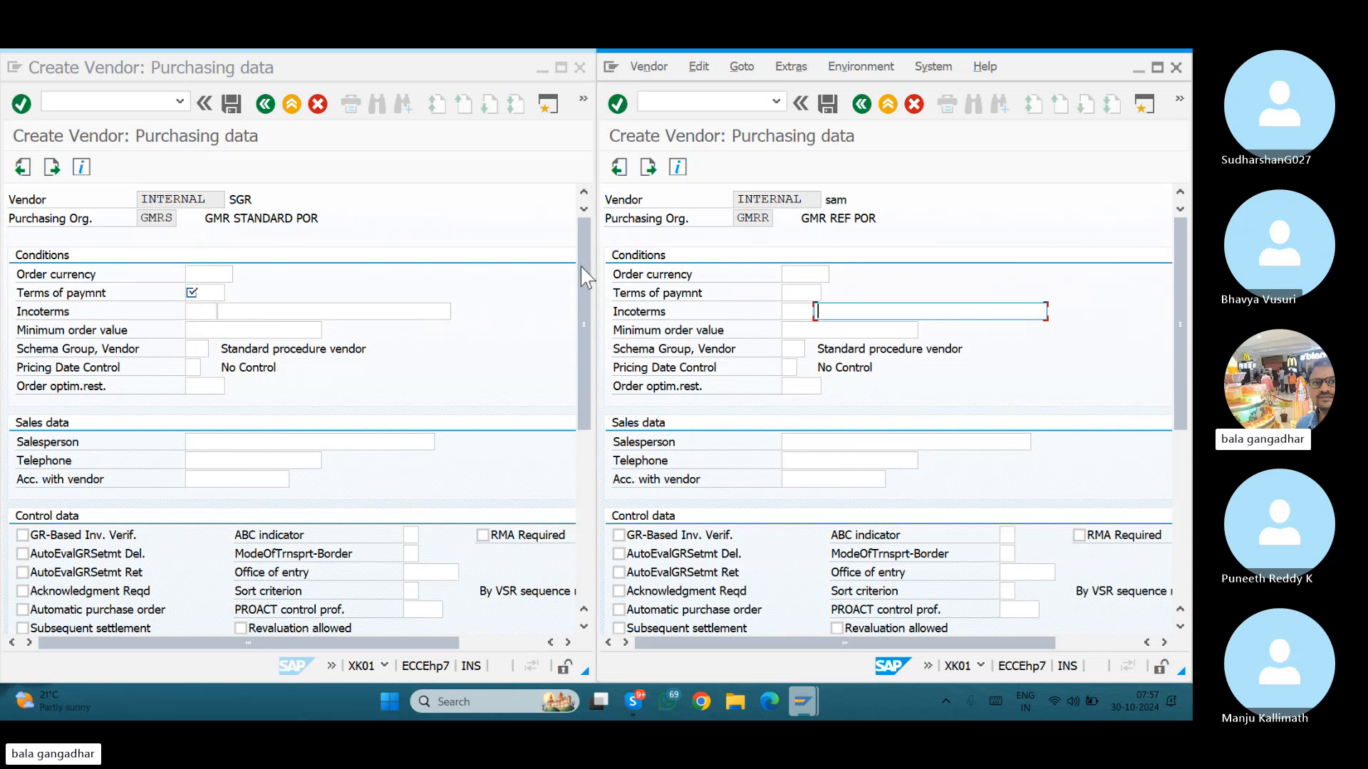
Choose terms of payment 0001, payable immediately due net, for the vendor SGR in purchasing organization GMRS.
click(194, 293)
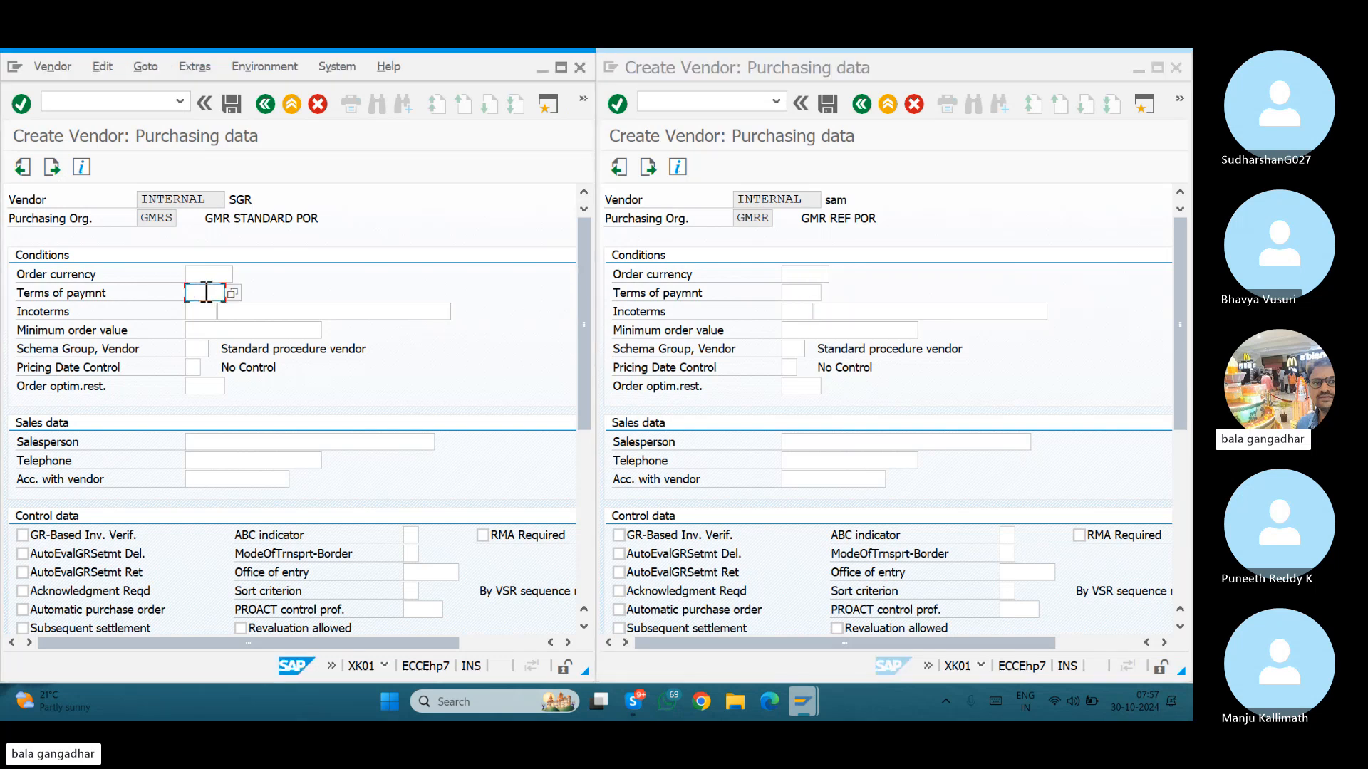
click(235, 294)
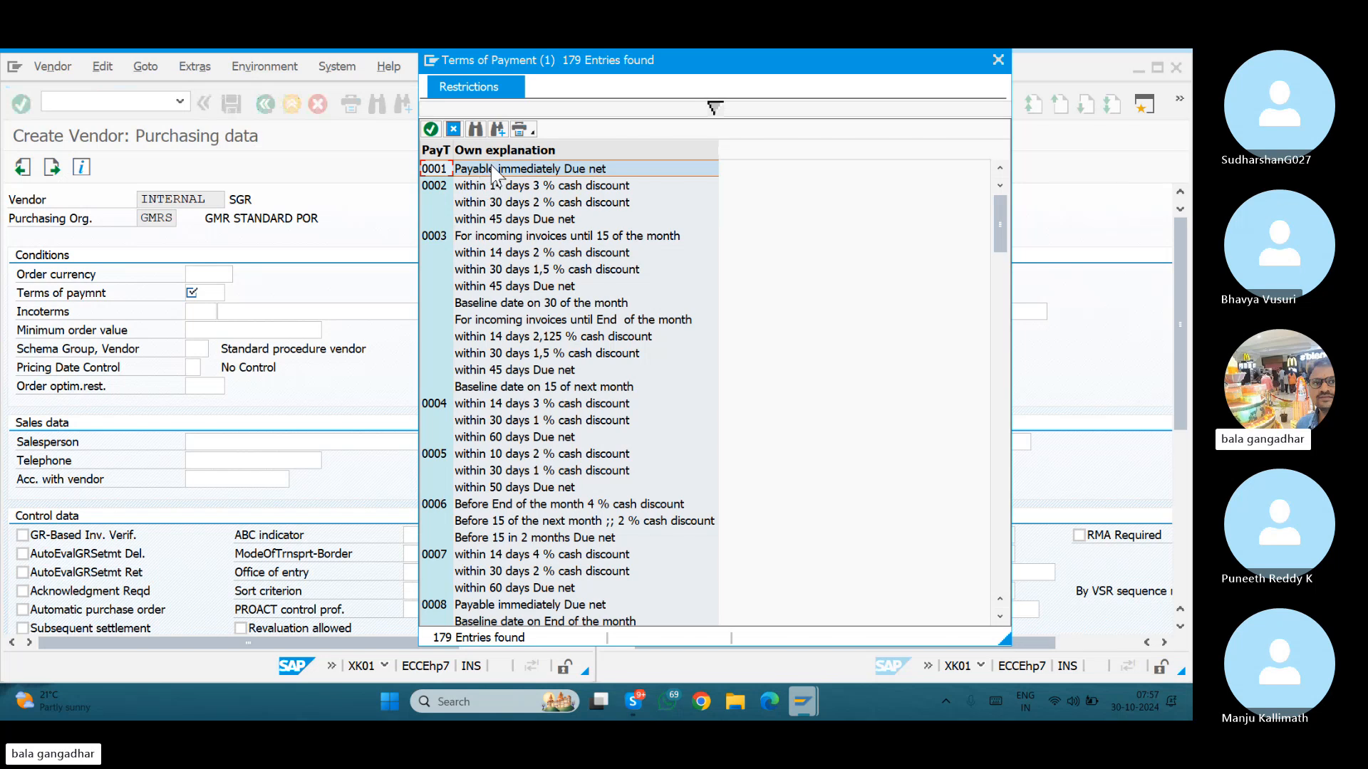
double_click(492, 169)
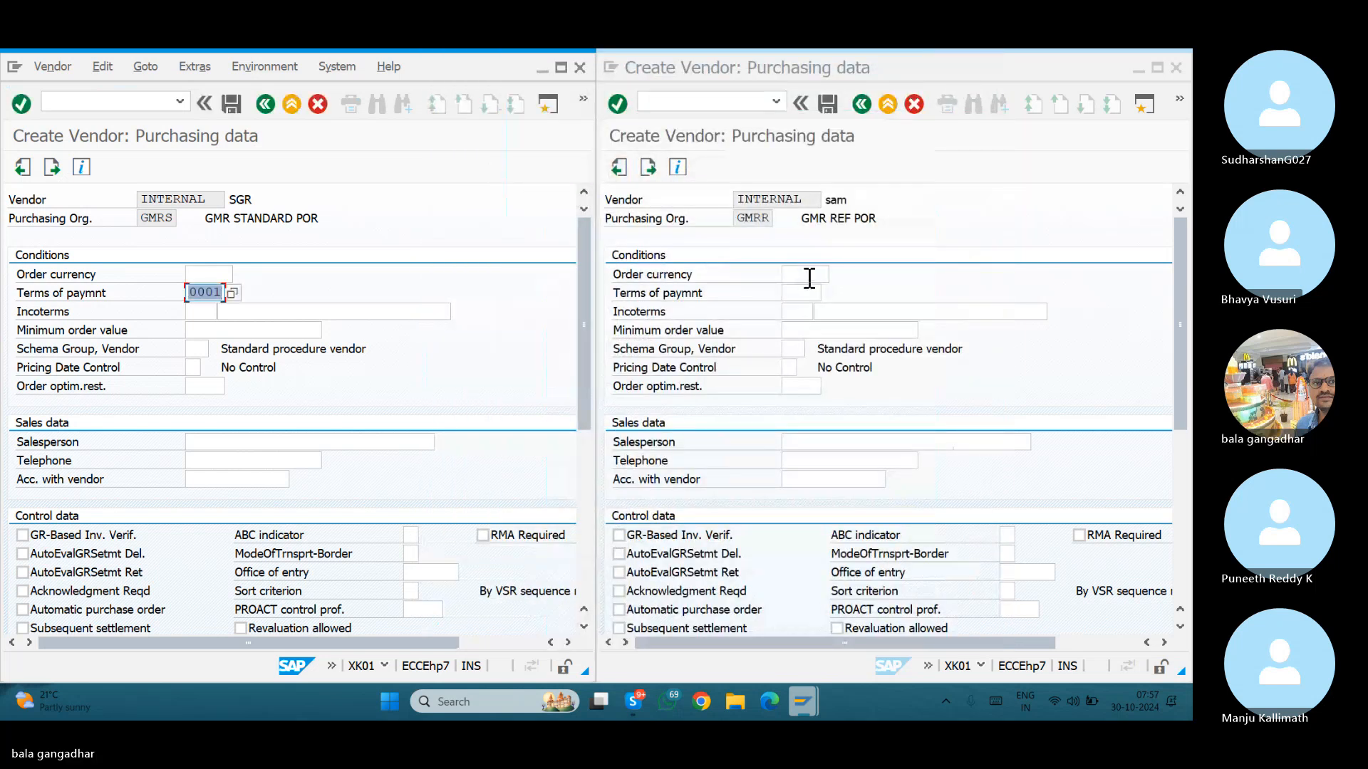
Set the order currency to INR for both the GMRR and GMRS vendors, and save the two vendors.
click(818, 276)
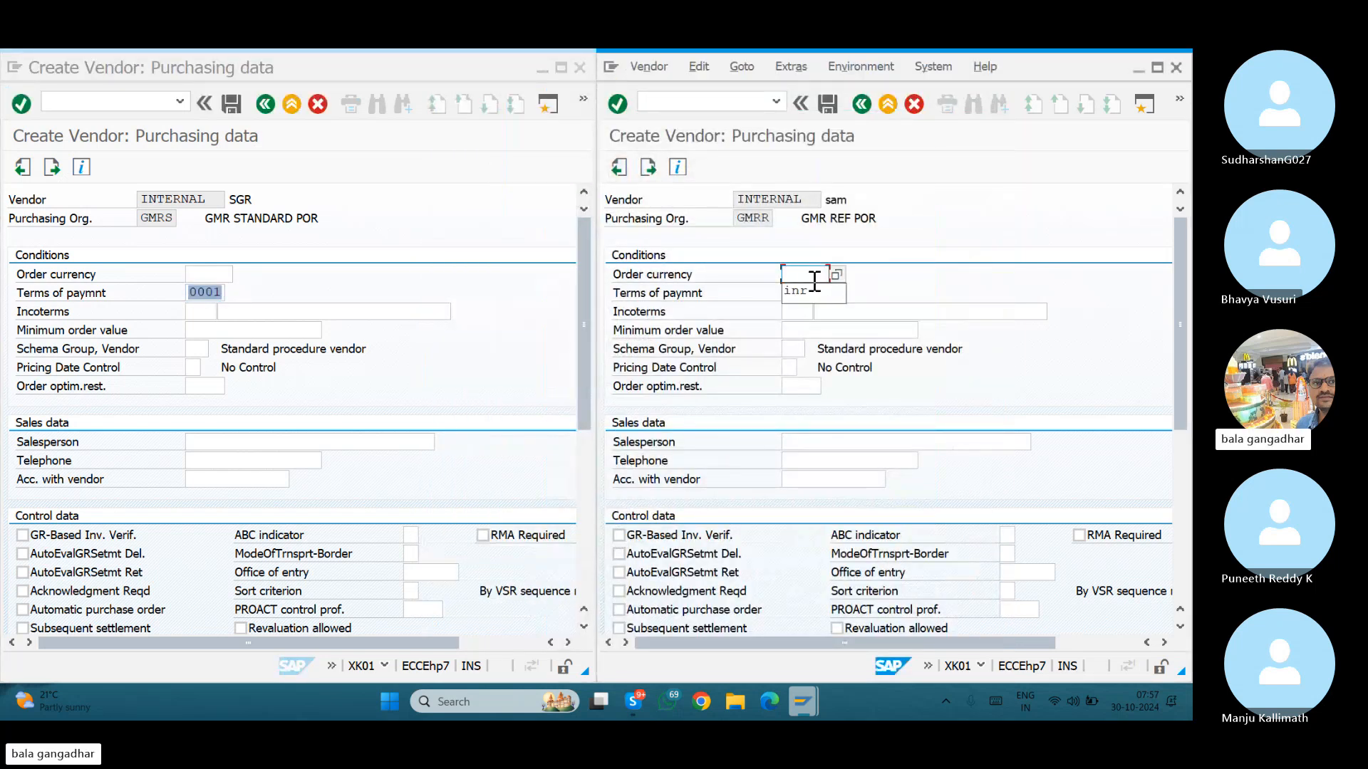
text(inr)
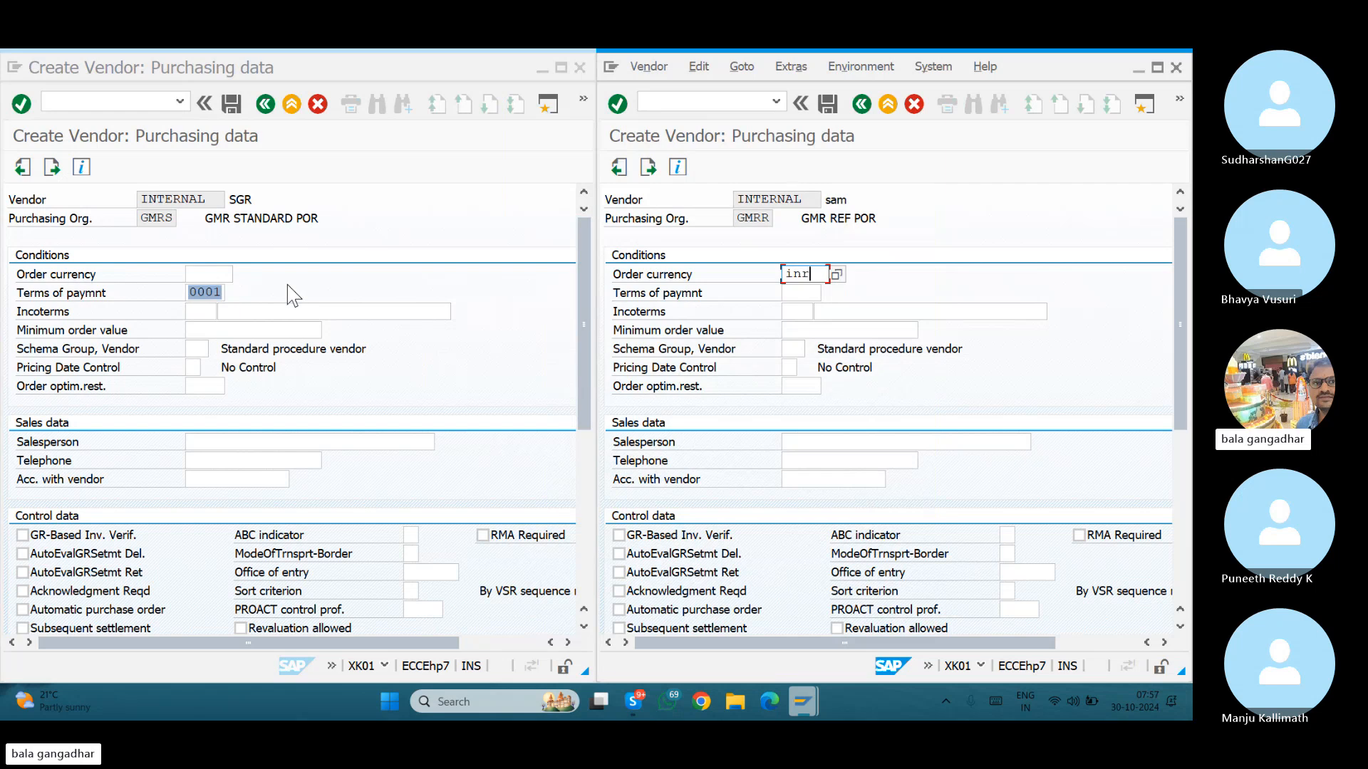
click(221, 277)
text(inr)
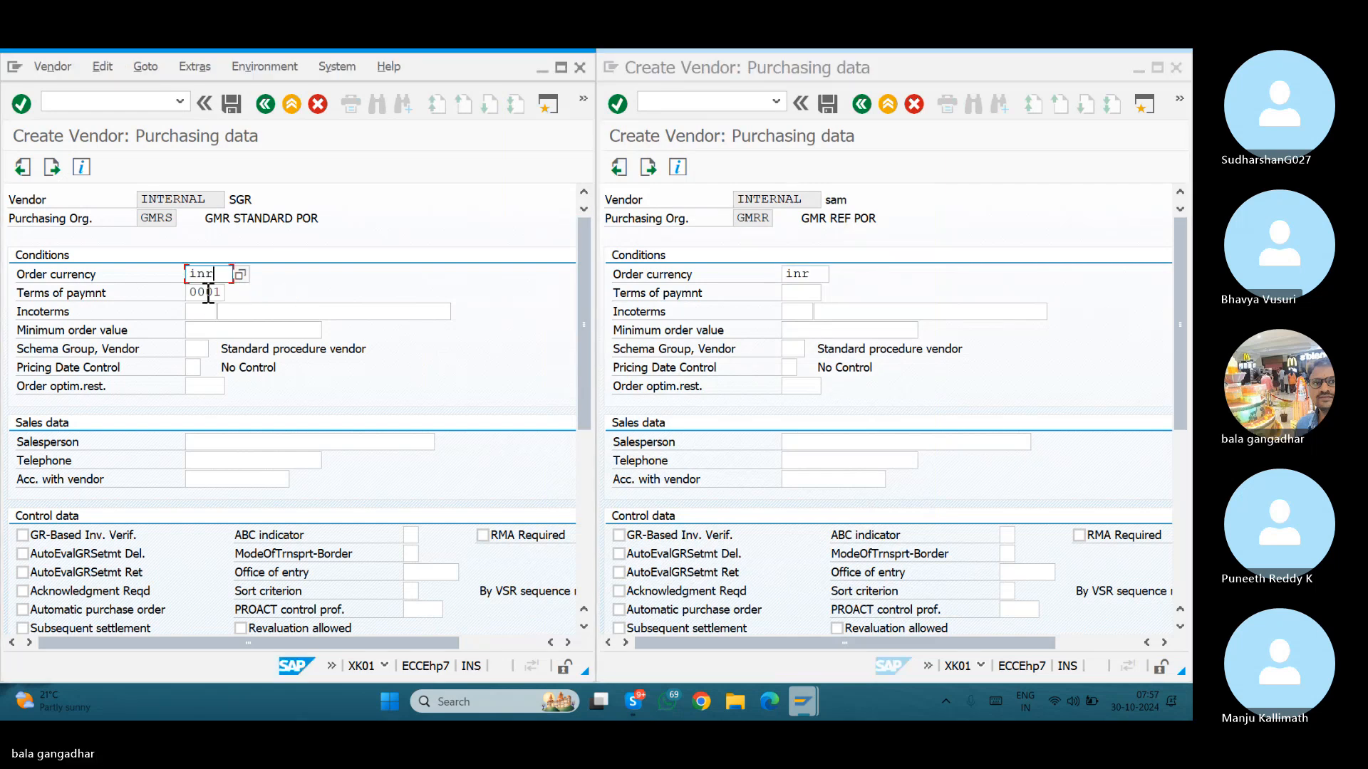
click(239, 104)
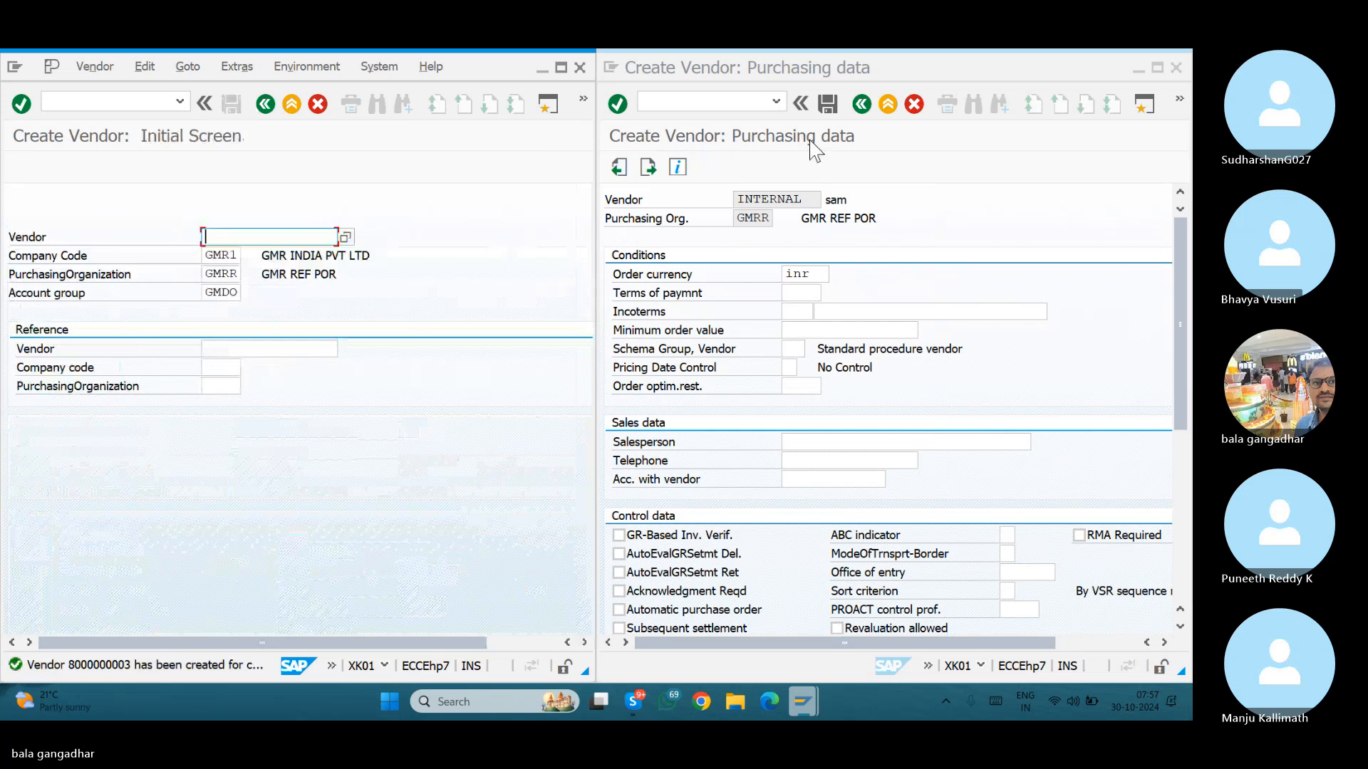
click(827, 103)
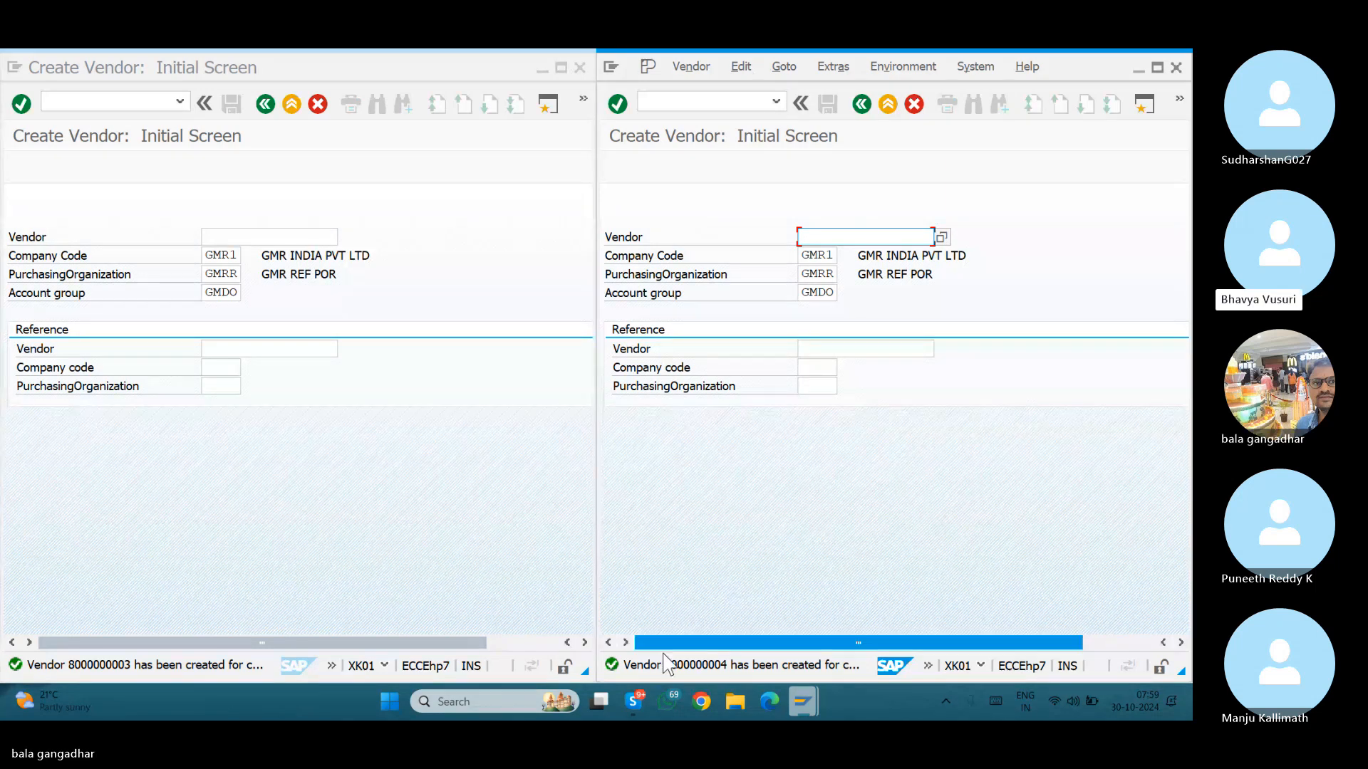
Switch to the Skype call window.
mouse_move(645, 695)
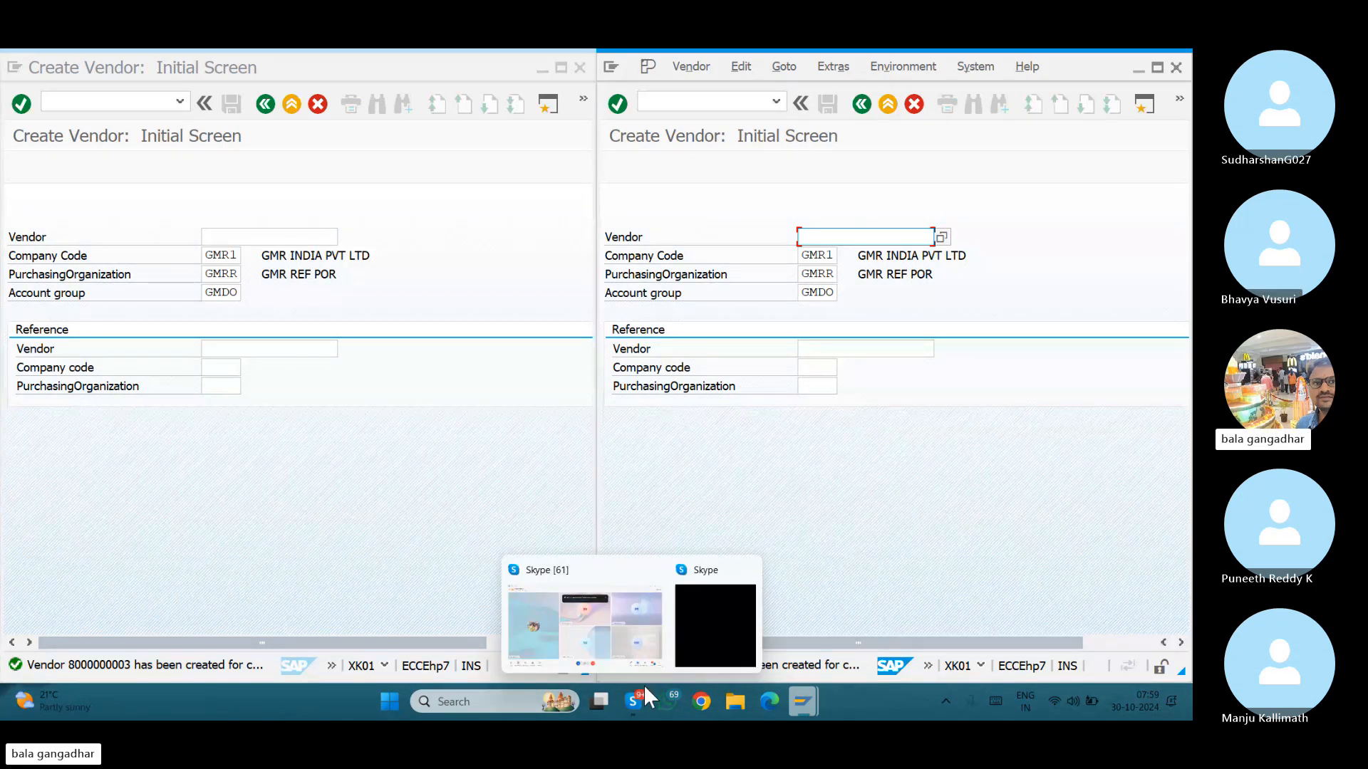
click(599, 632)
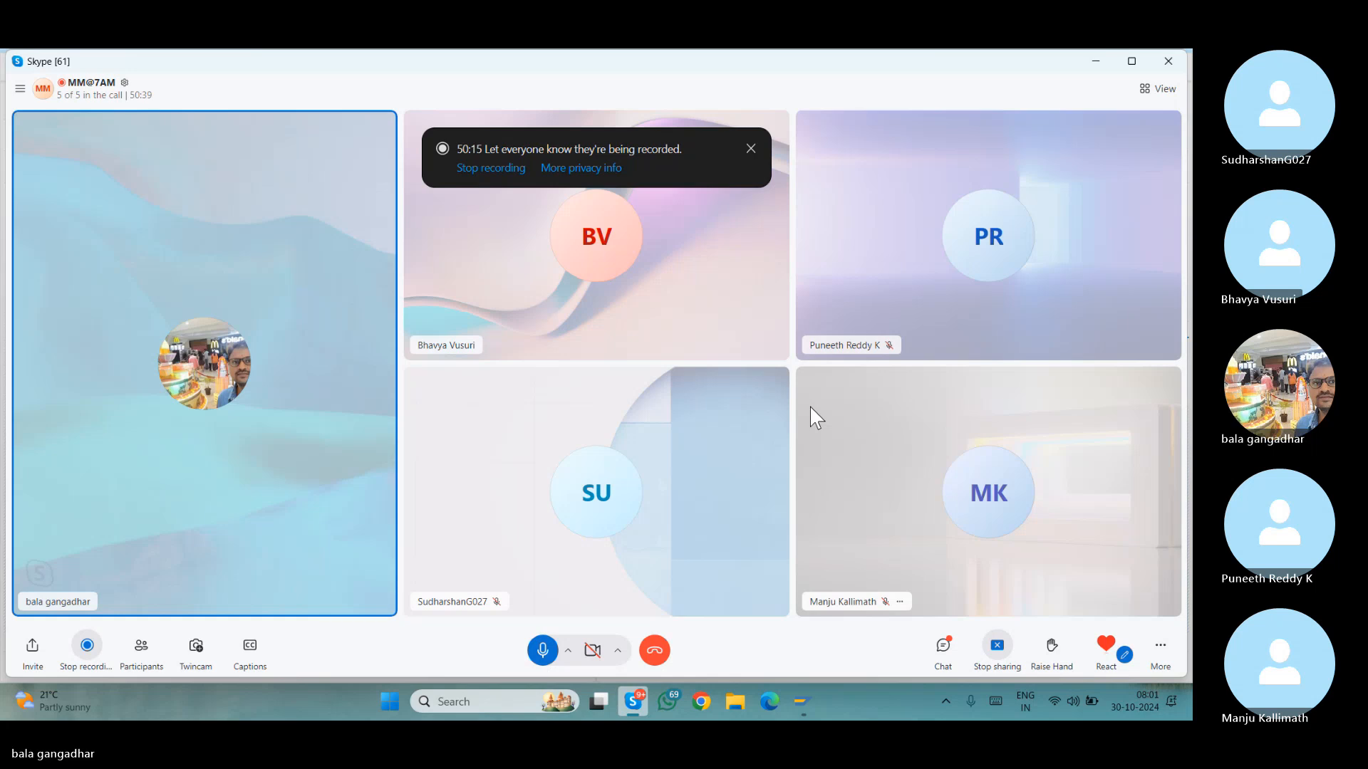
Switch to the SAP vendor field selection window and examine the partner usage field status in the purchasing data of purchasing organization GMRR.
key(alt+Tab)
key(alt+Tab)
key(alt+Tab)
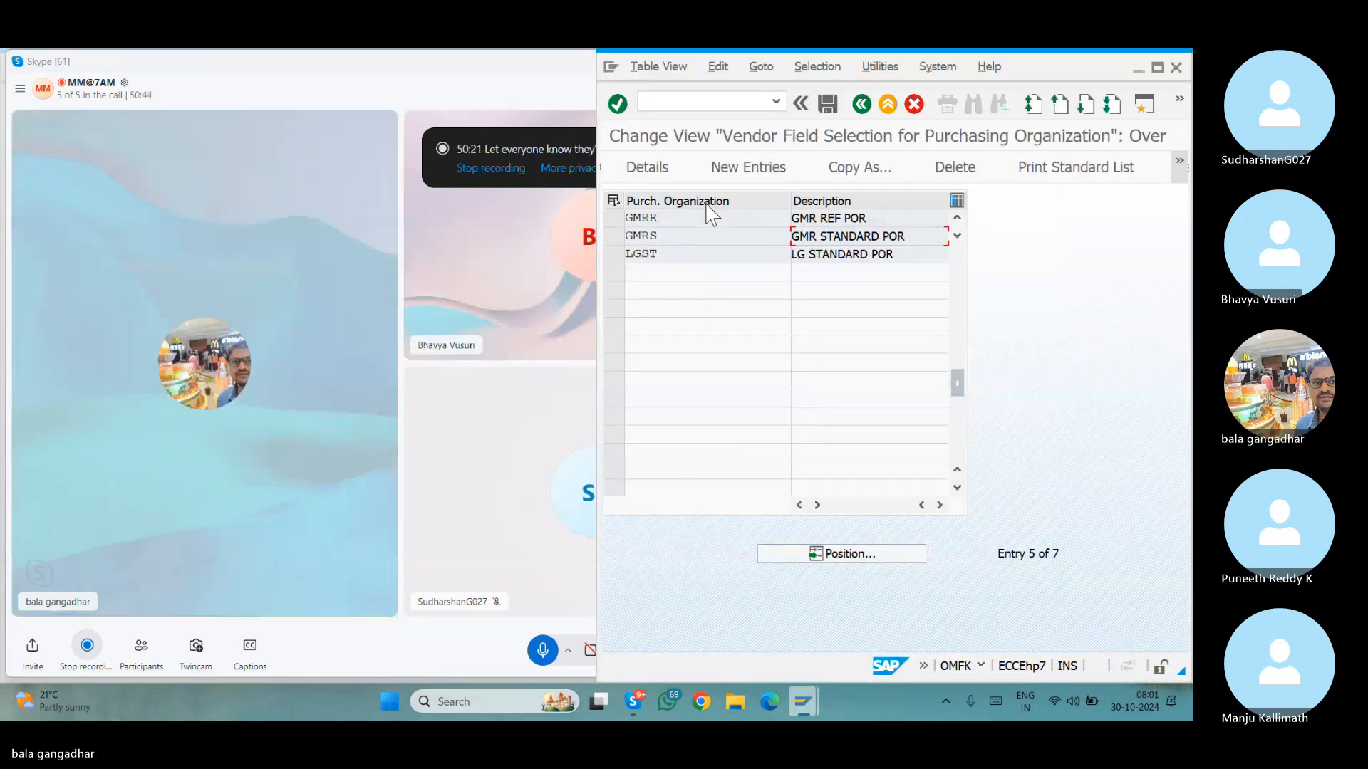
double_click(659, 217)
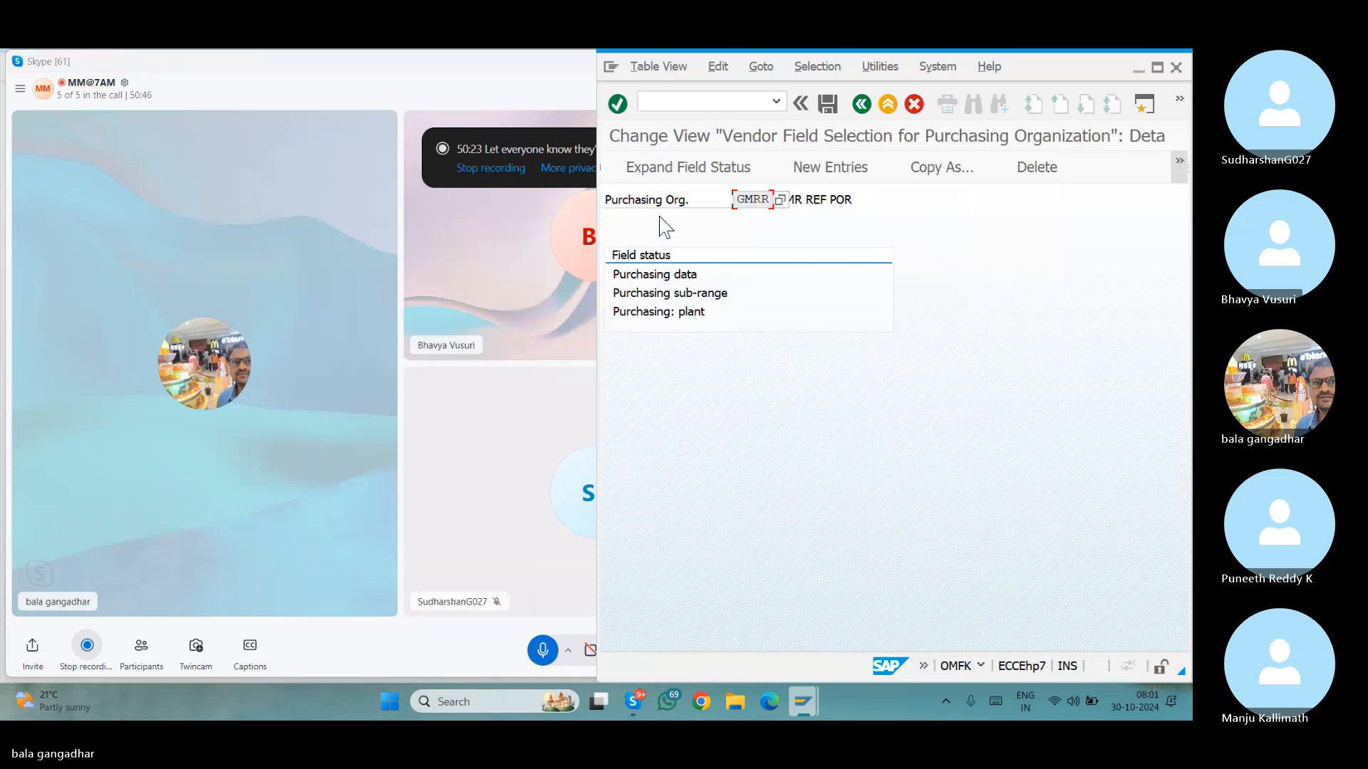
double_click(676, 282)
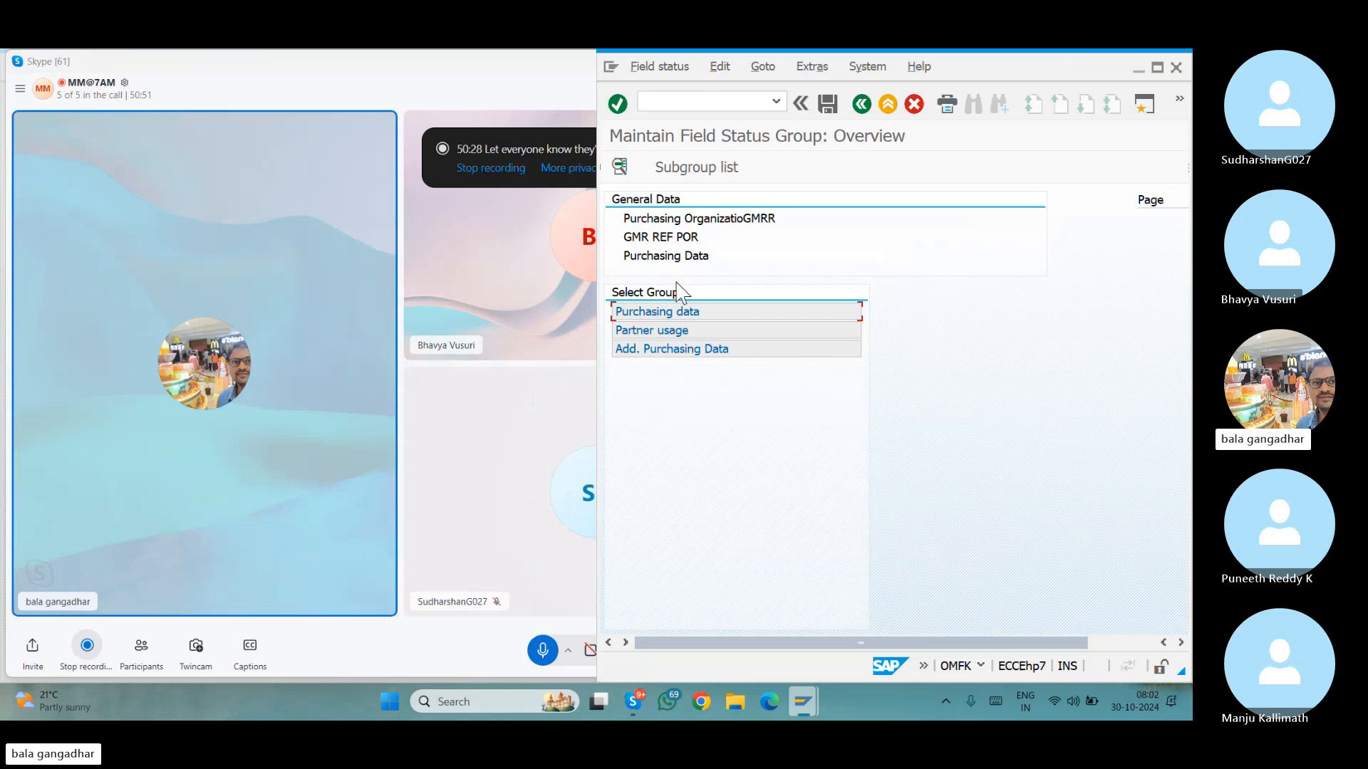
double_click(675, 330)
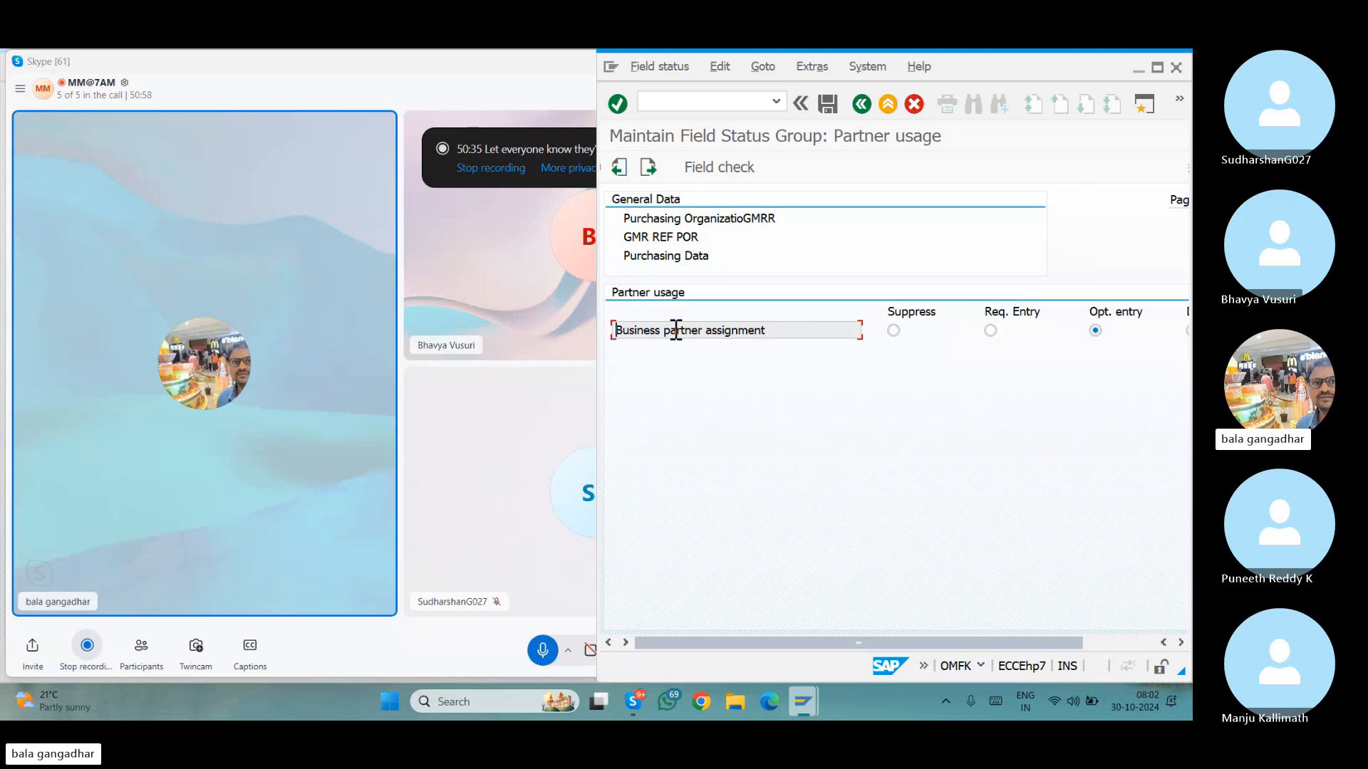
Return to the purchasing organization overview and minimize the SAP window to get back to the Skype call.
click(863, 105)
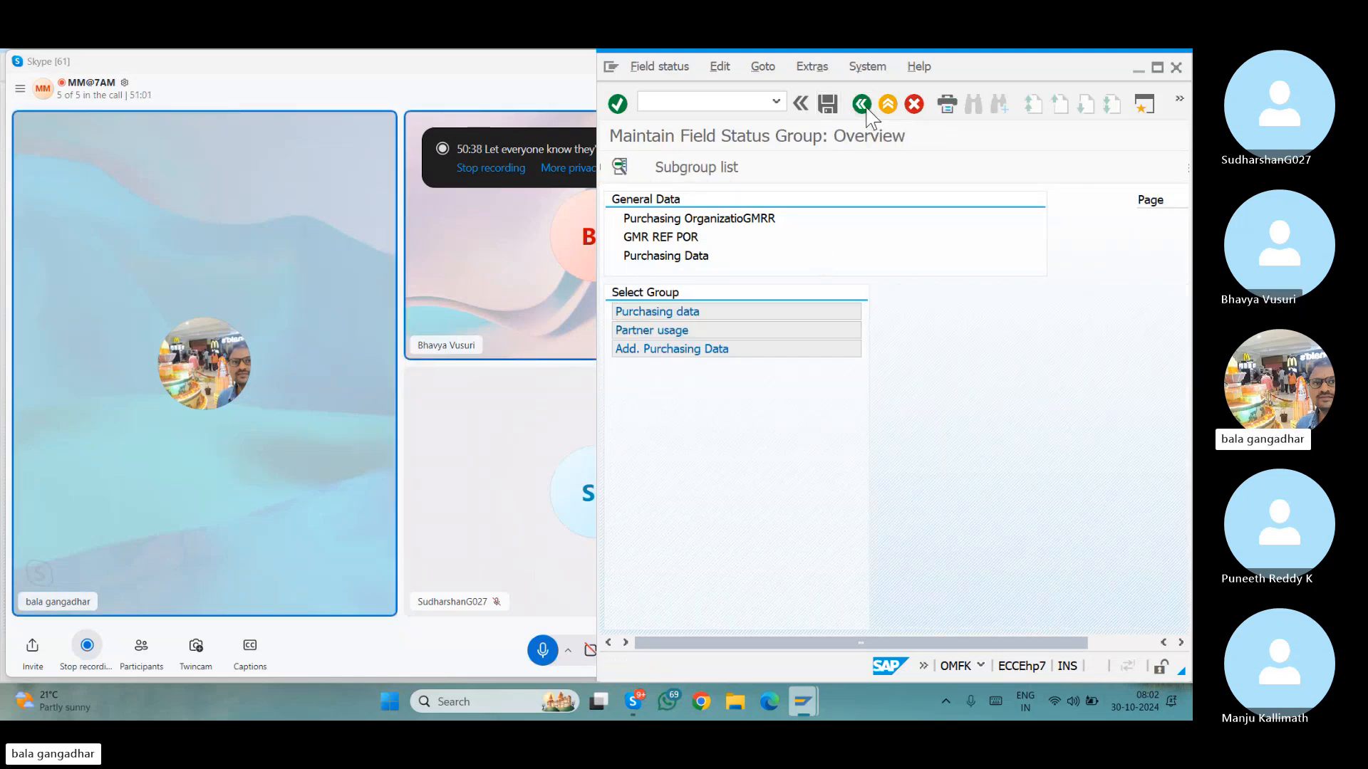
click(863, 105)
click(863, 106)
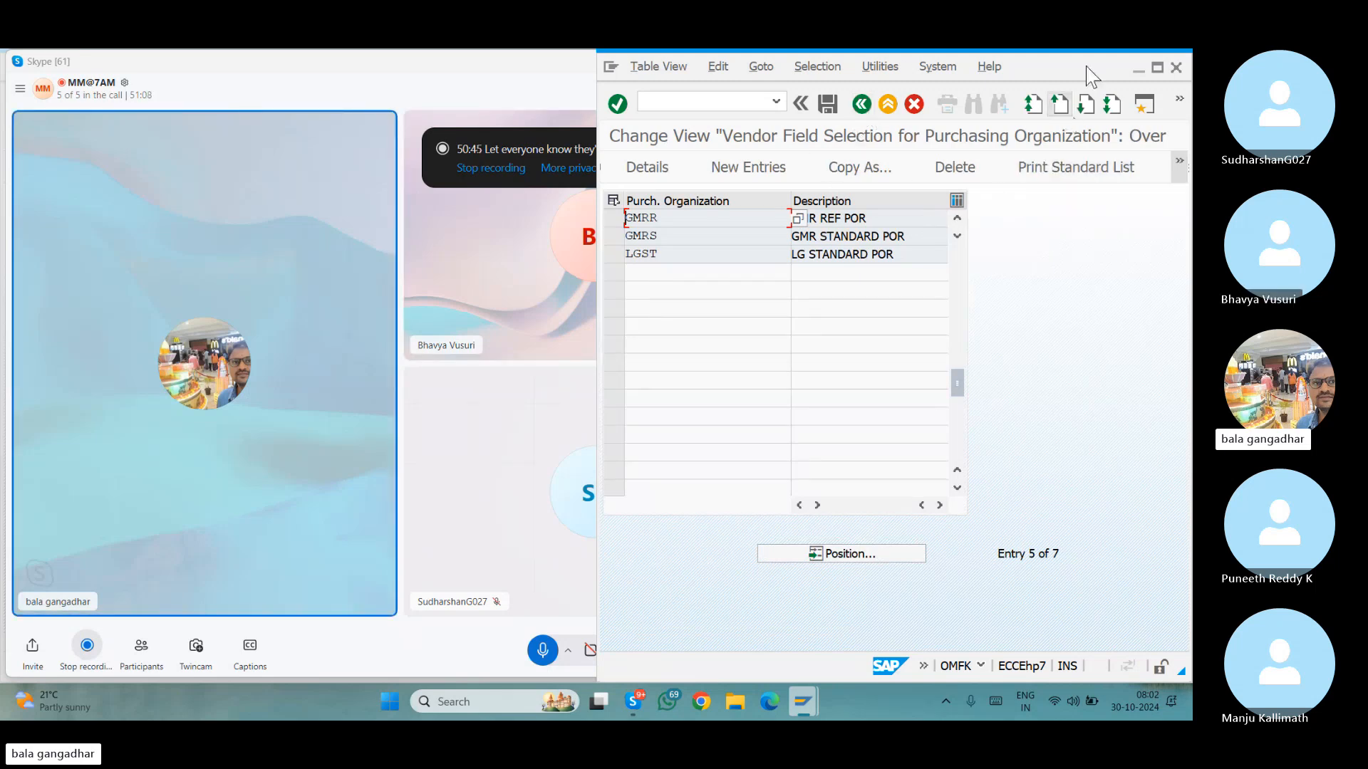
click(1136, 71)
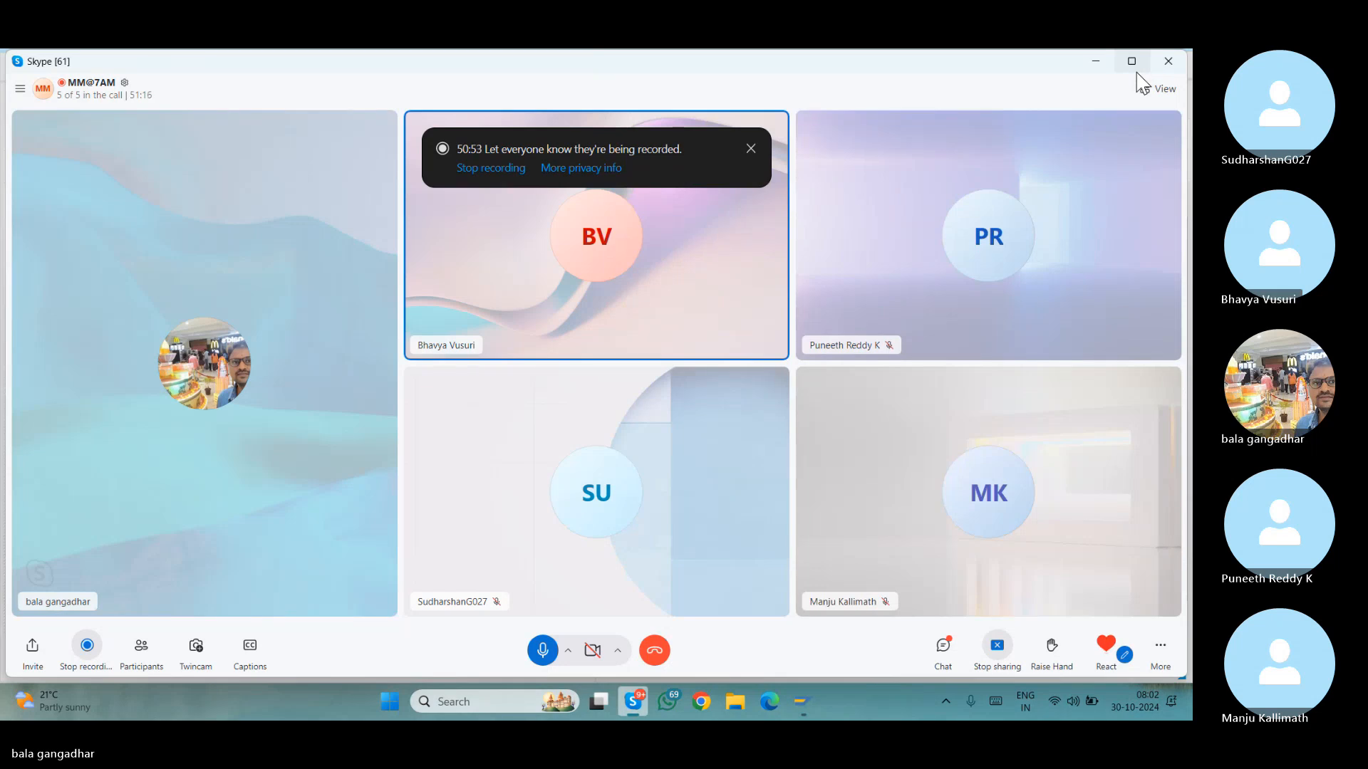
mouse_move(1131, 61)
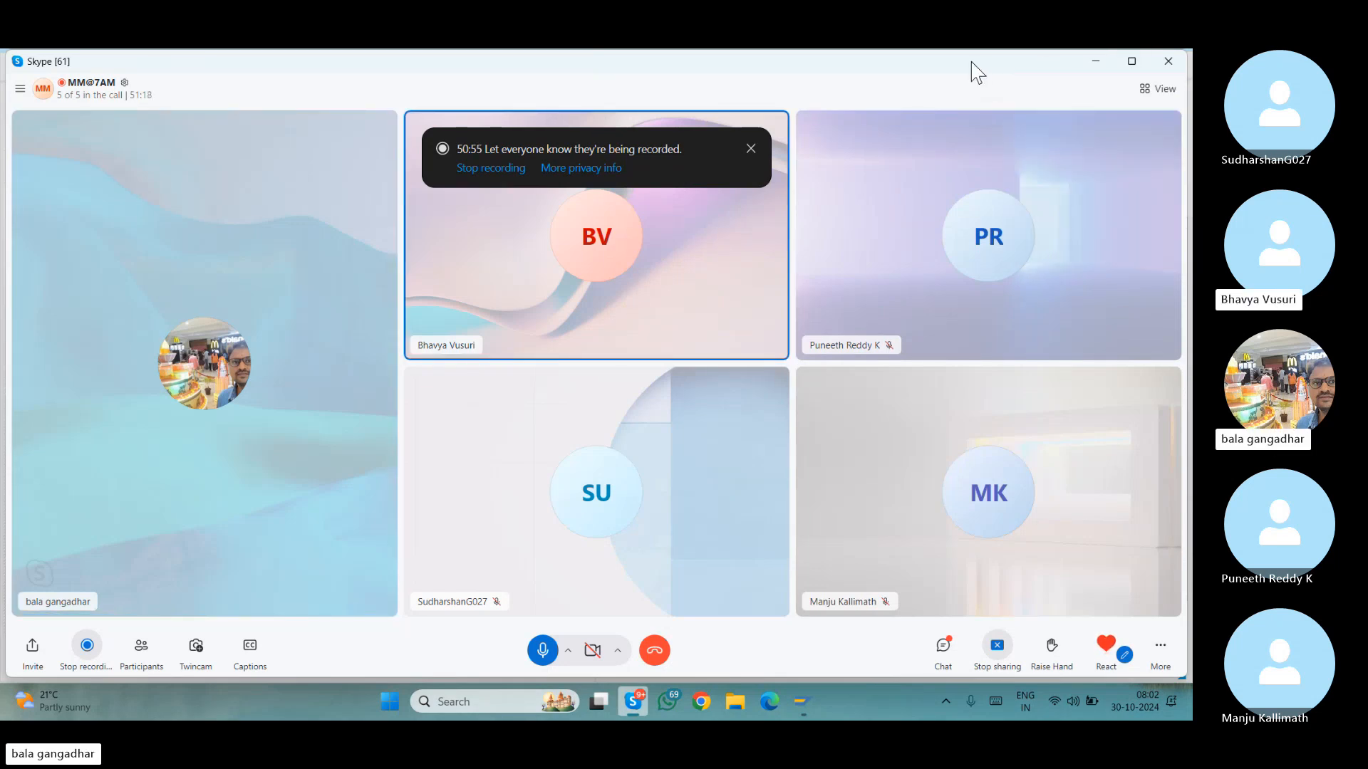